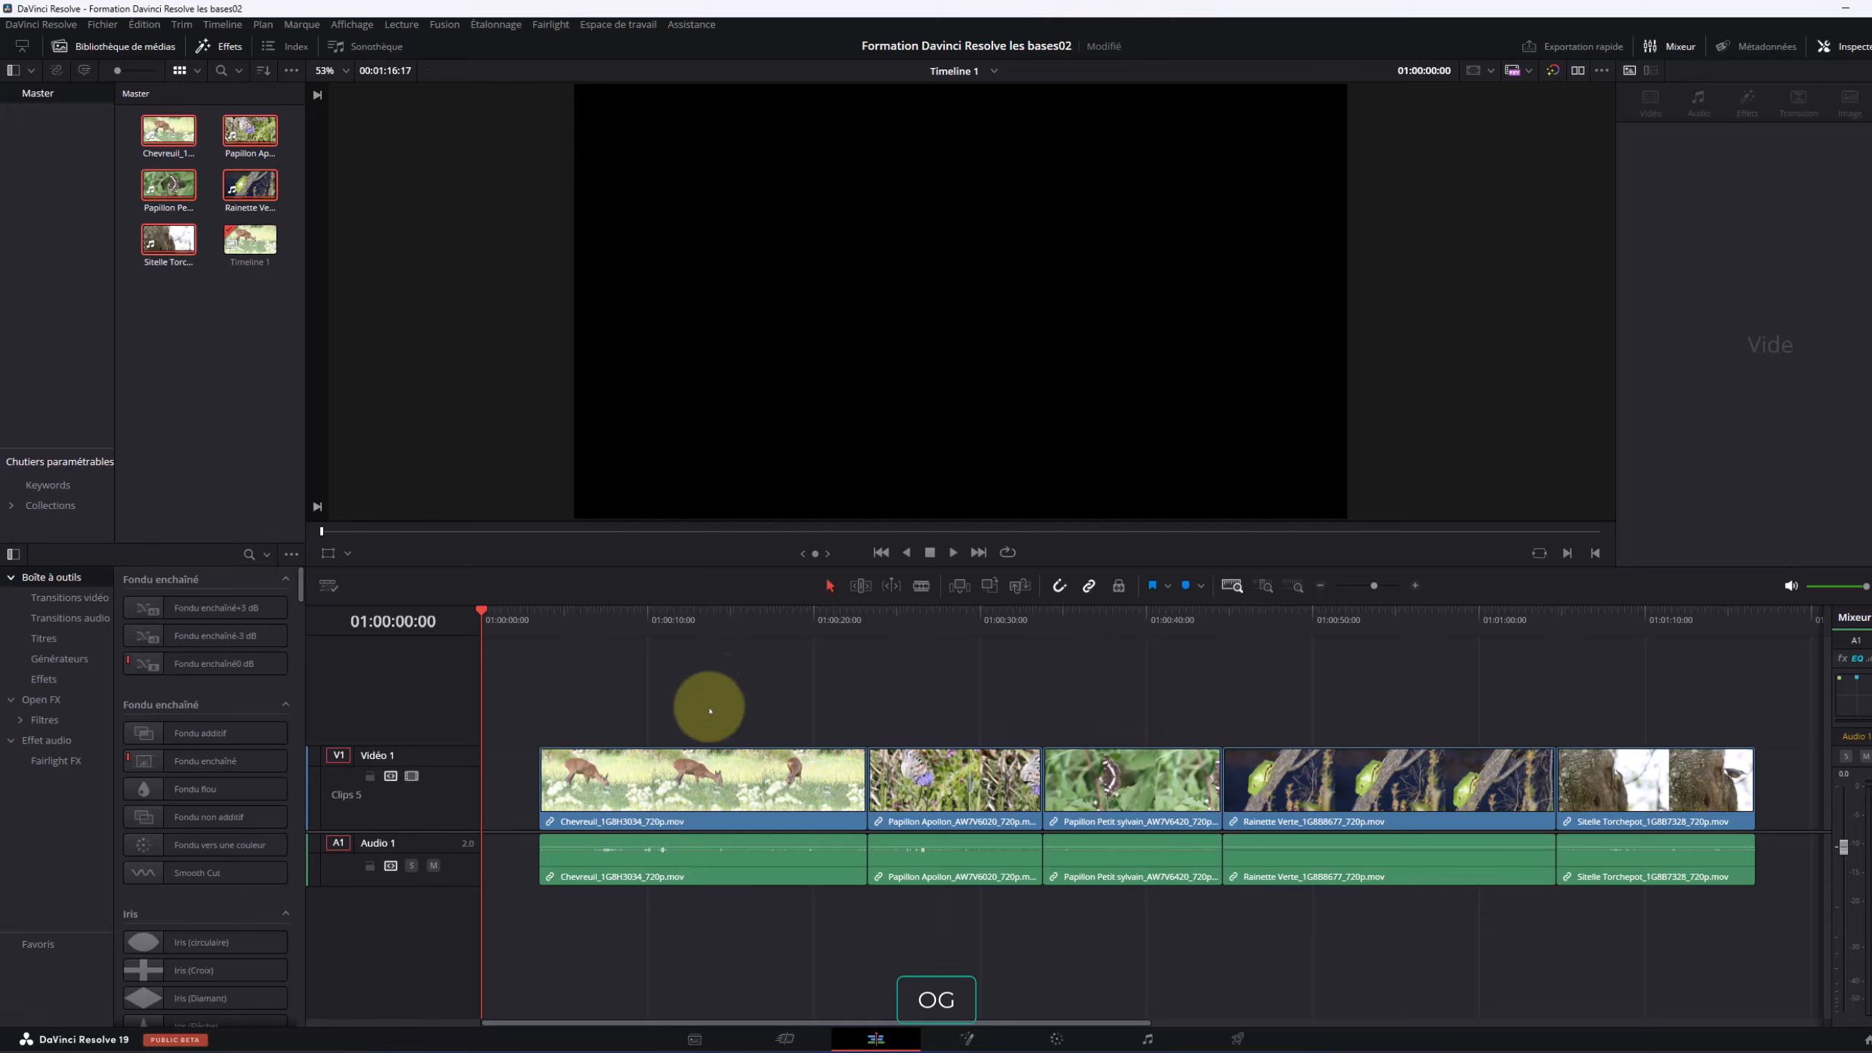
click(674, 868)
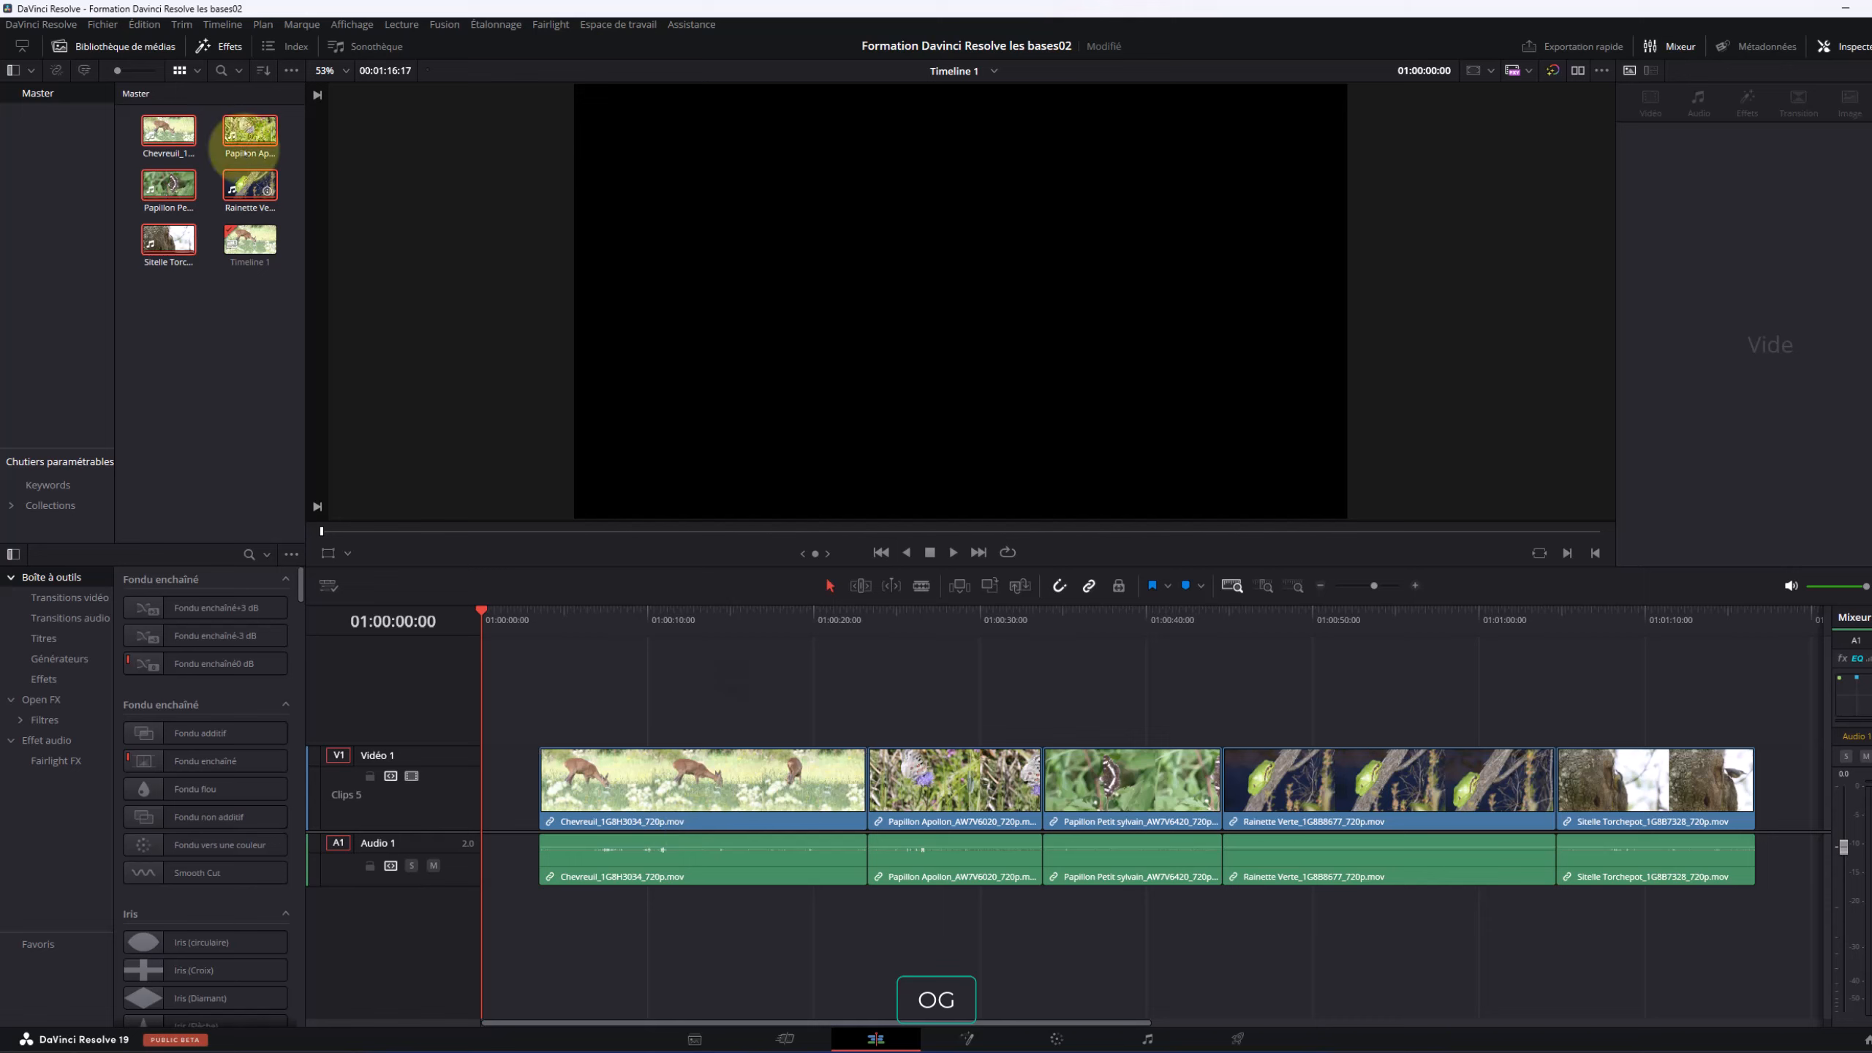
click(234, 131)
click(189, 129)
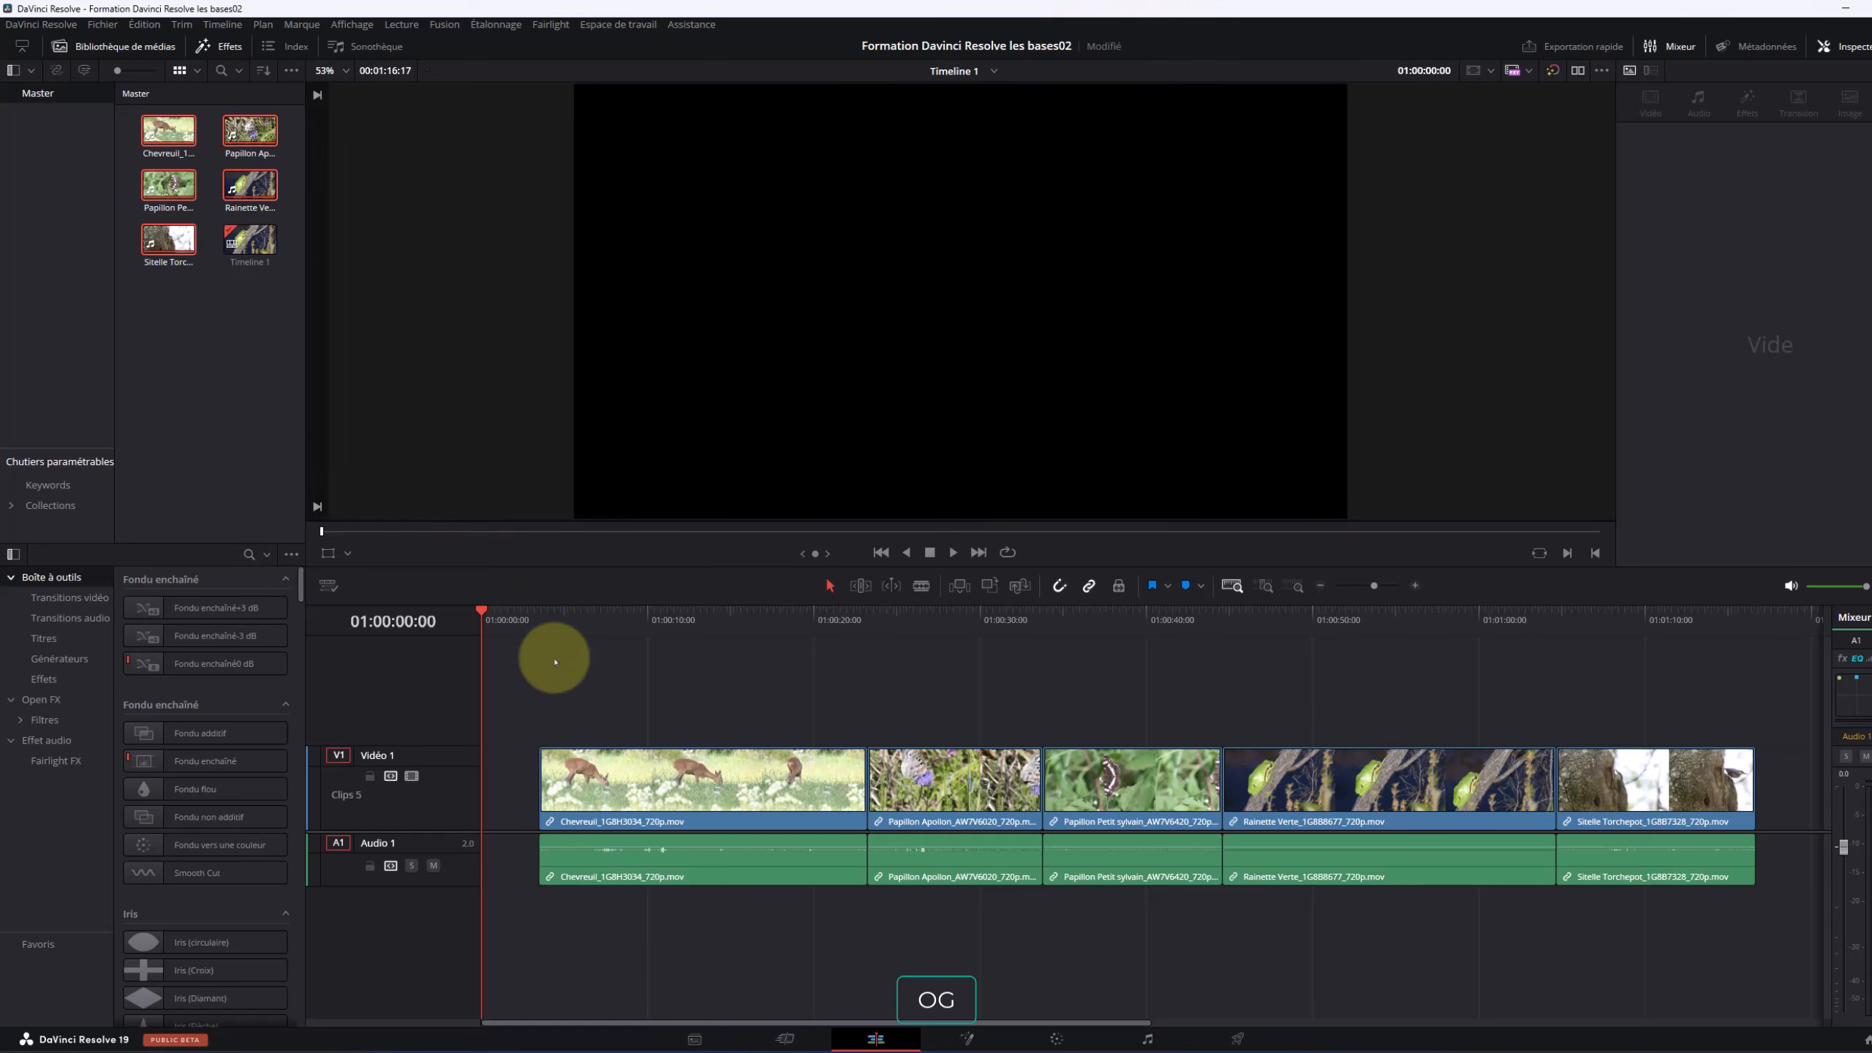
click(622, 786)
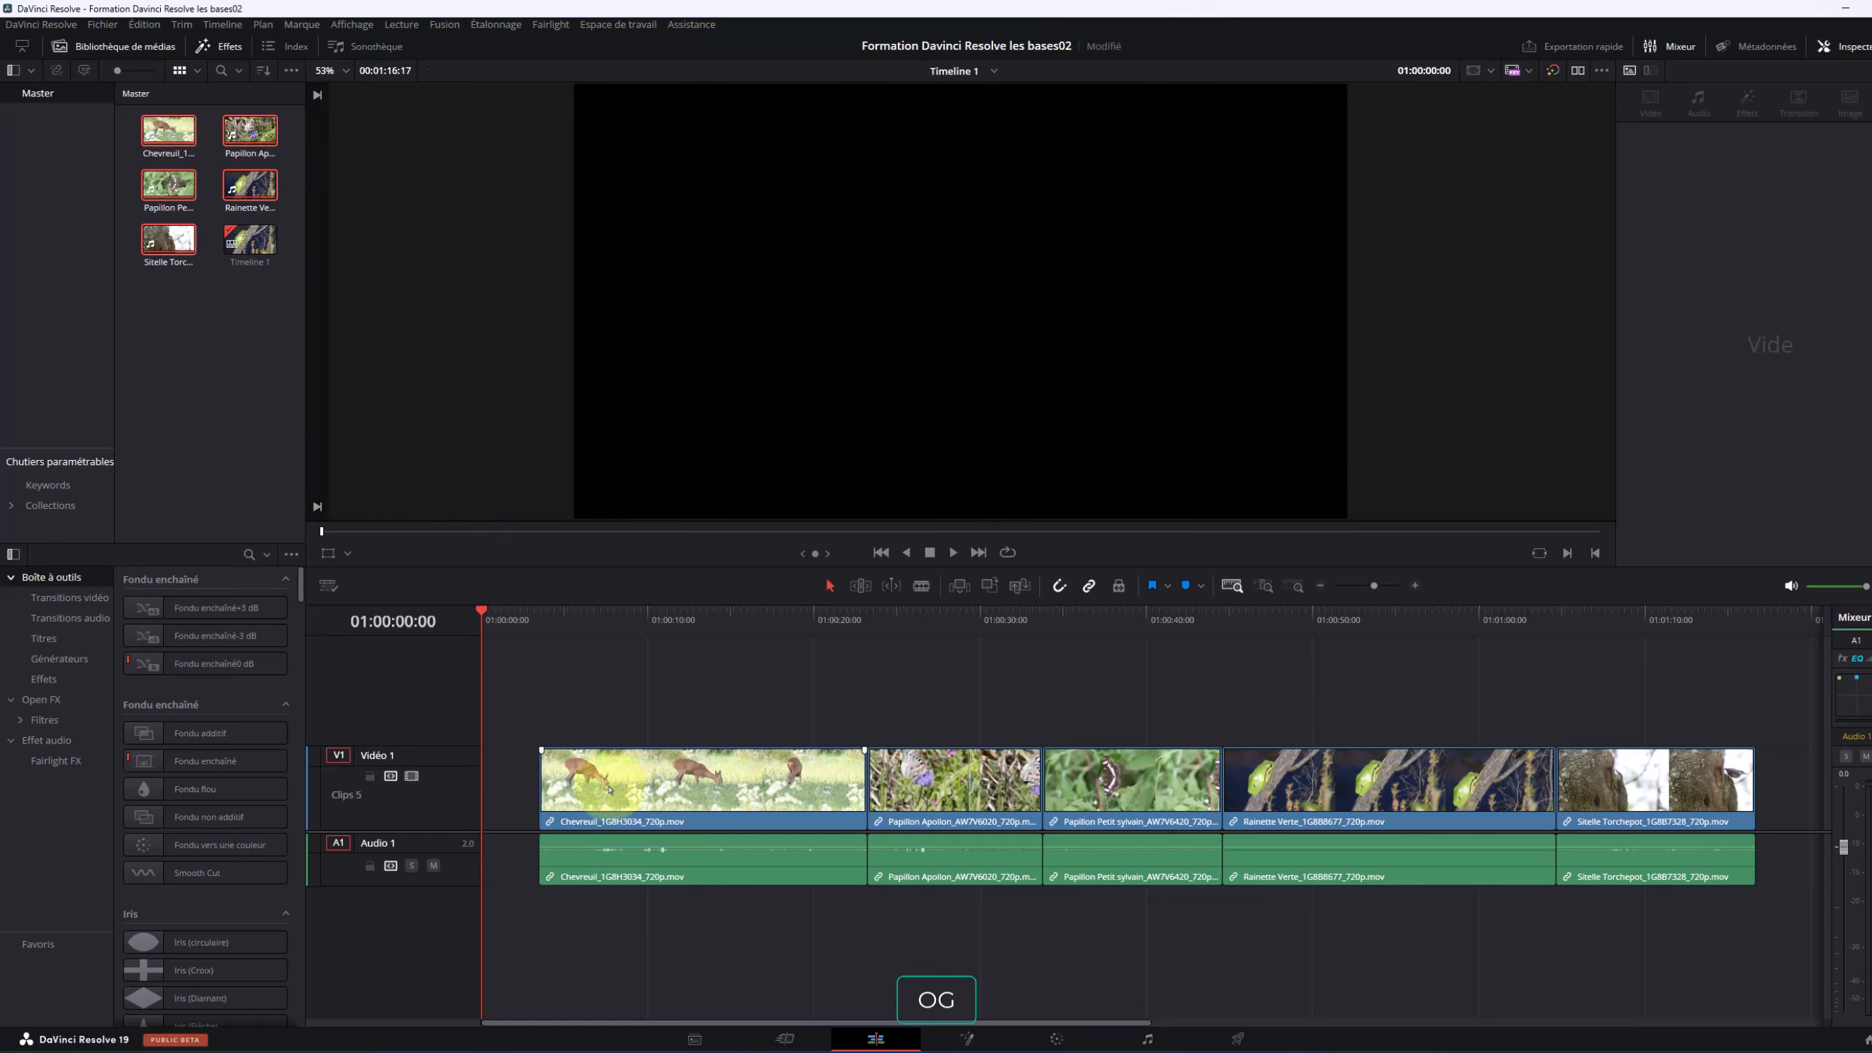
click(546, 663)
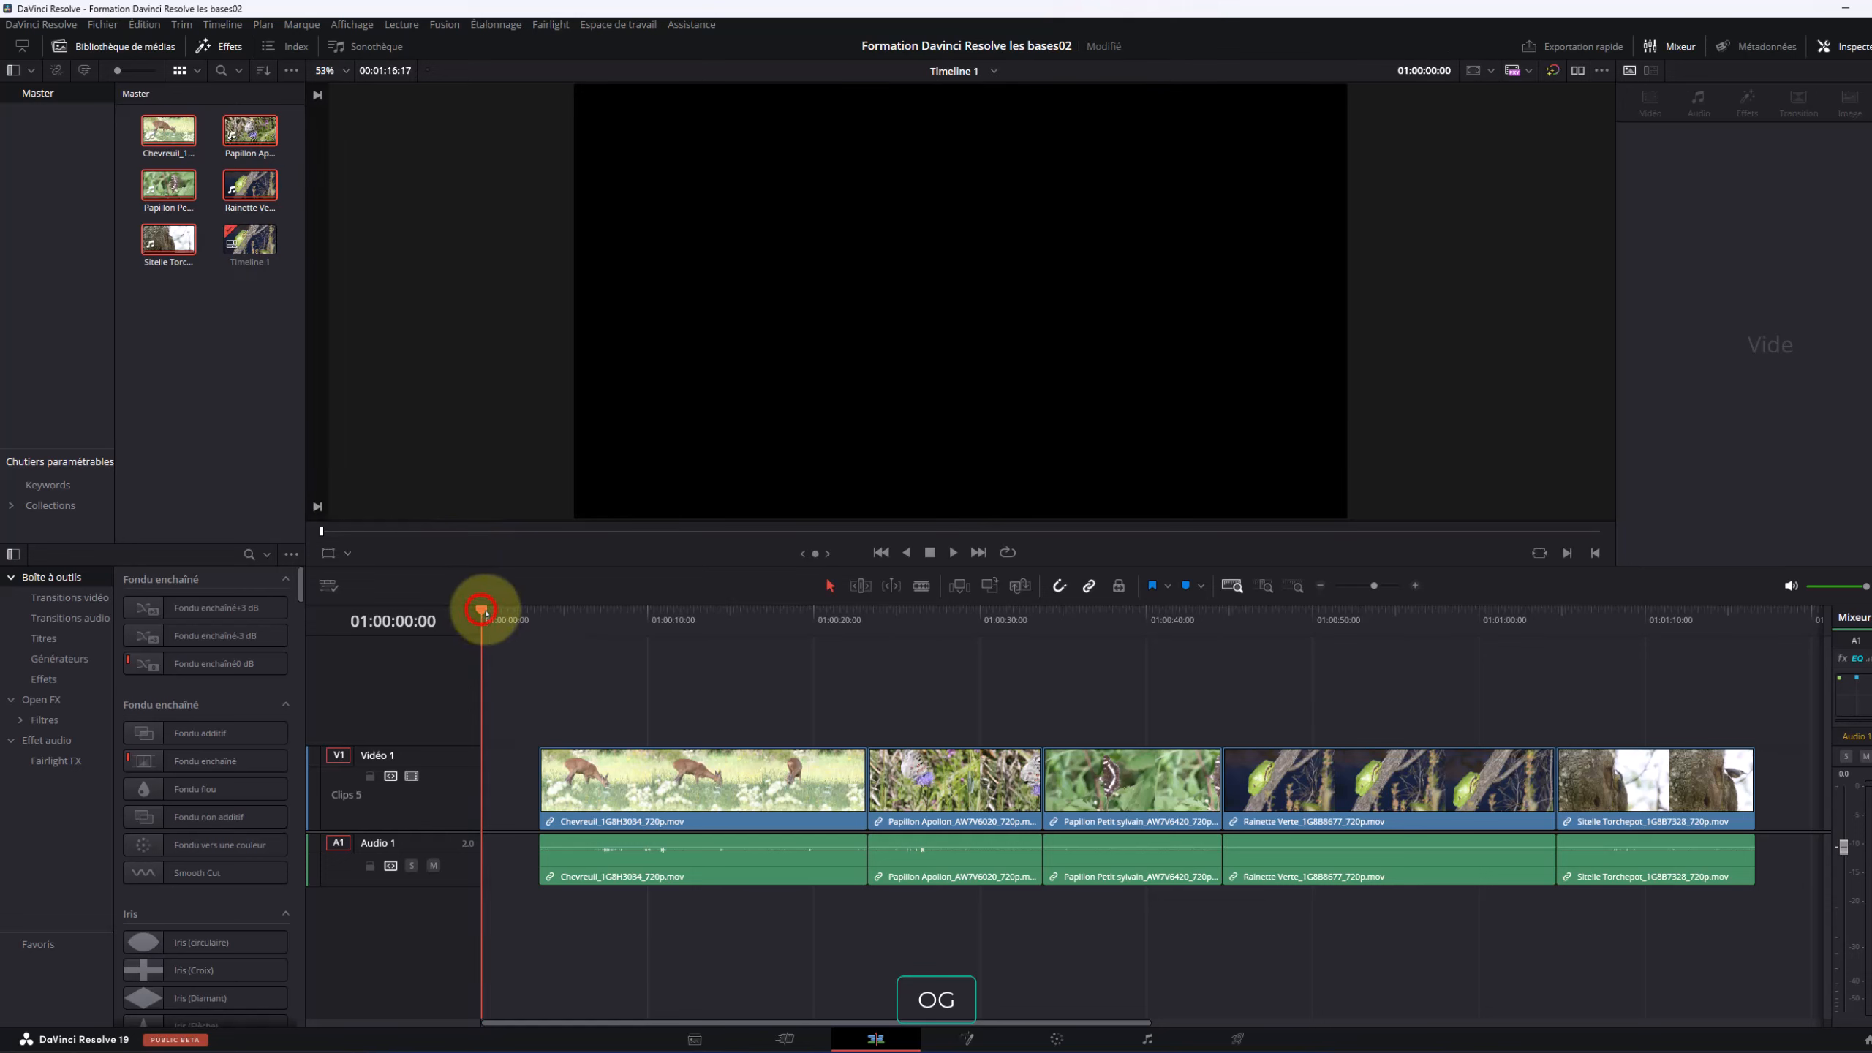
Move the playhead to the start of the Chevreuil clip at 01:00:03:13
drag(482, 612, 542, 648)
click(553, 770)
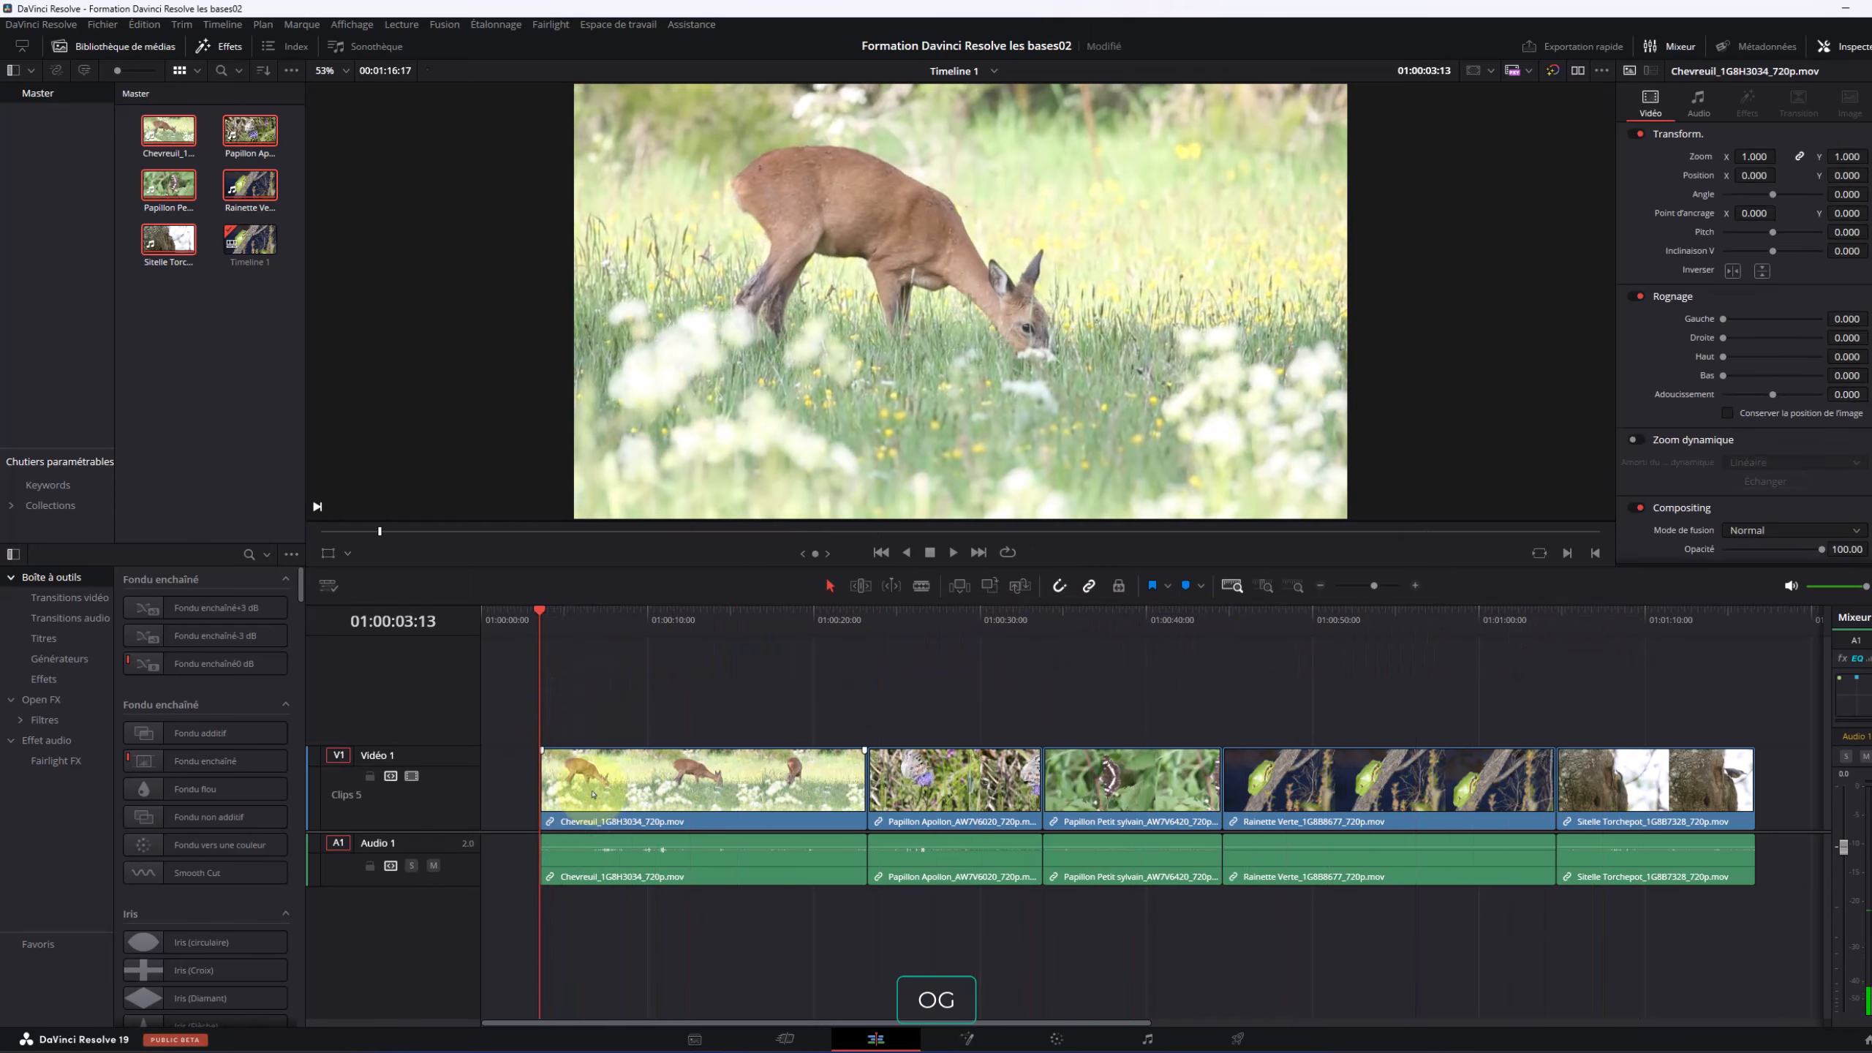
click(570, 785)
click(562, 649)
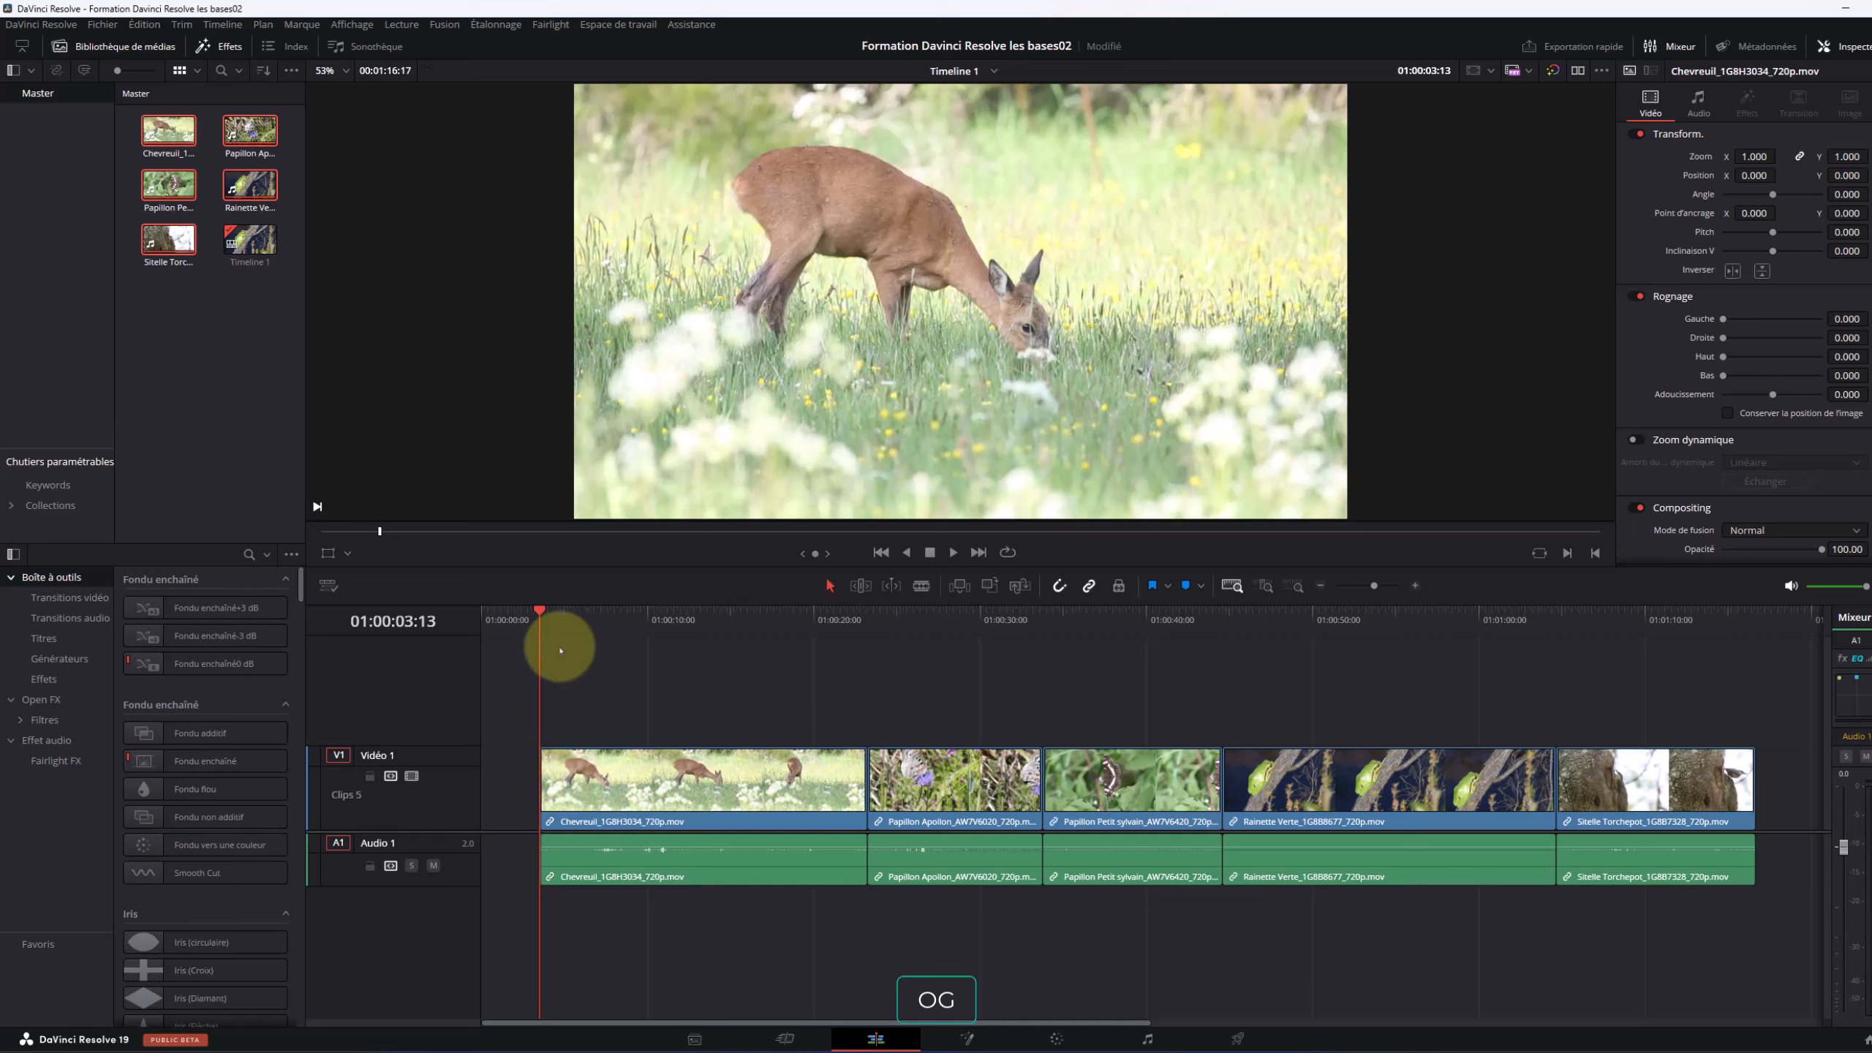
Play the beginning of the Chevreuil clip and pause at 01:00:05:07
key(space)
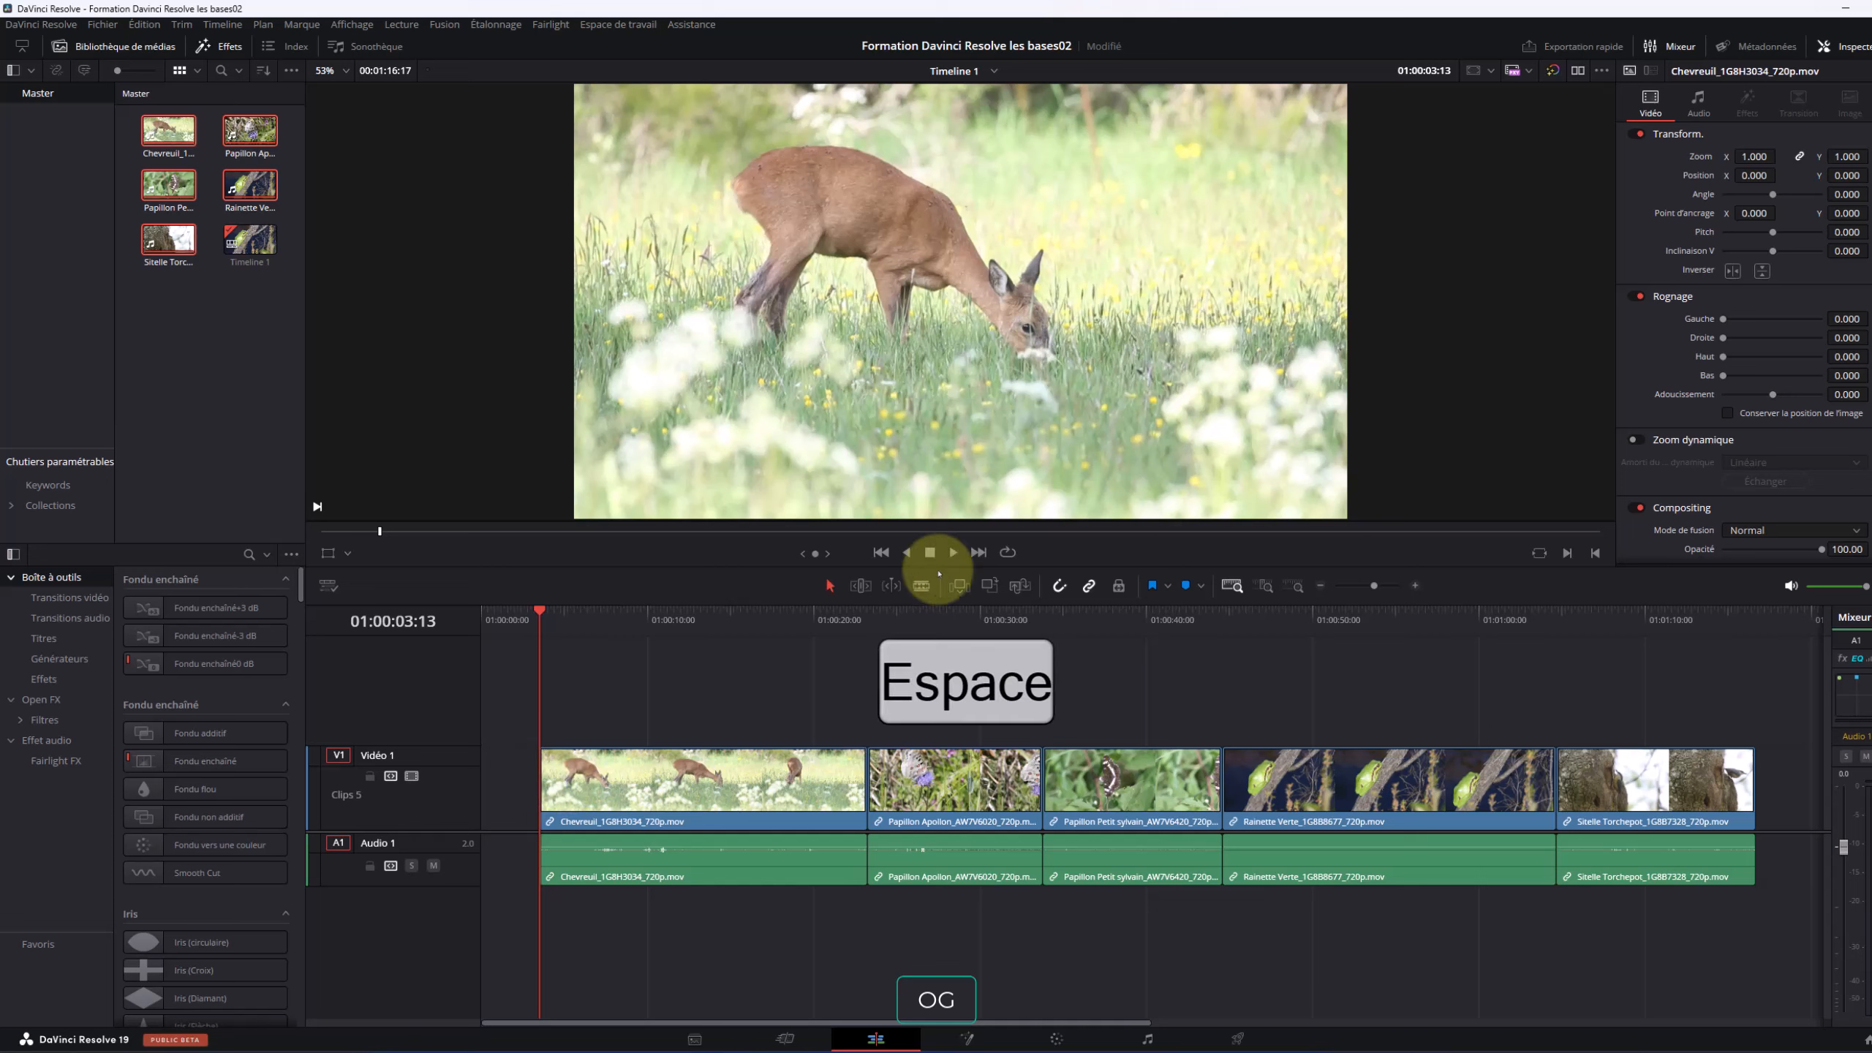
click(738, 824)
click(625, 866)
key(space)
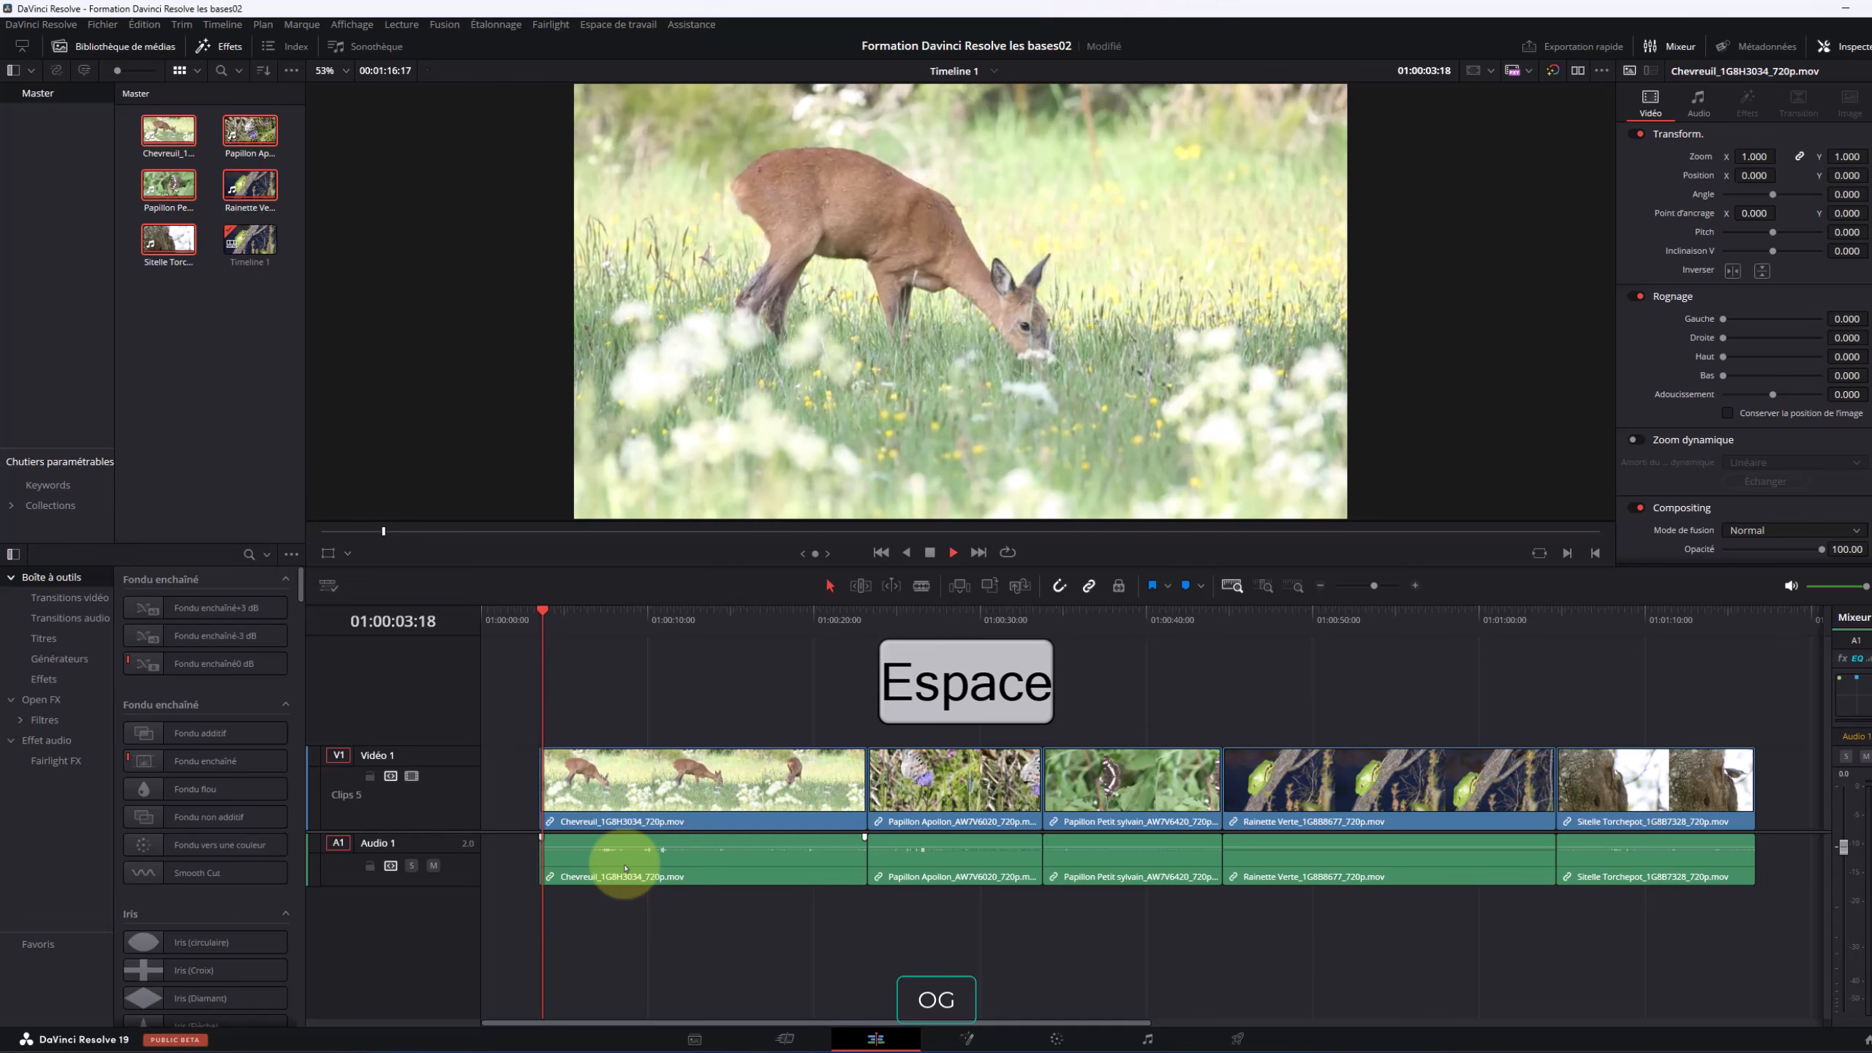
key(space)
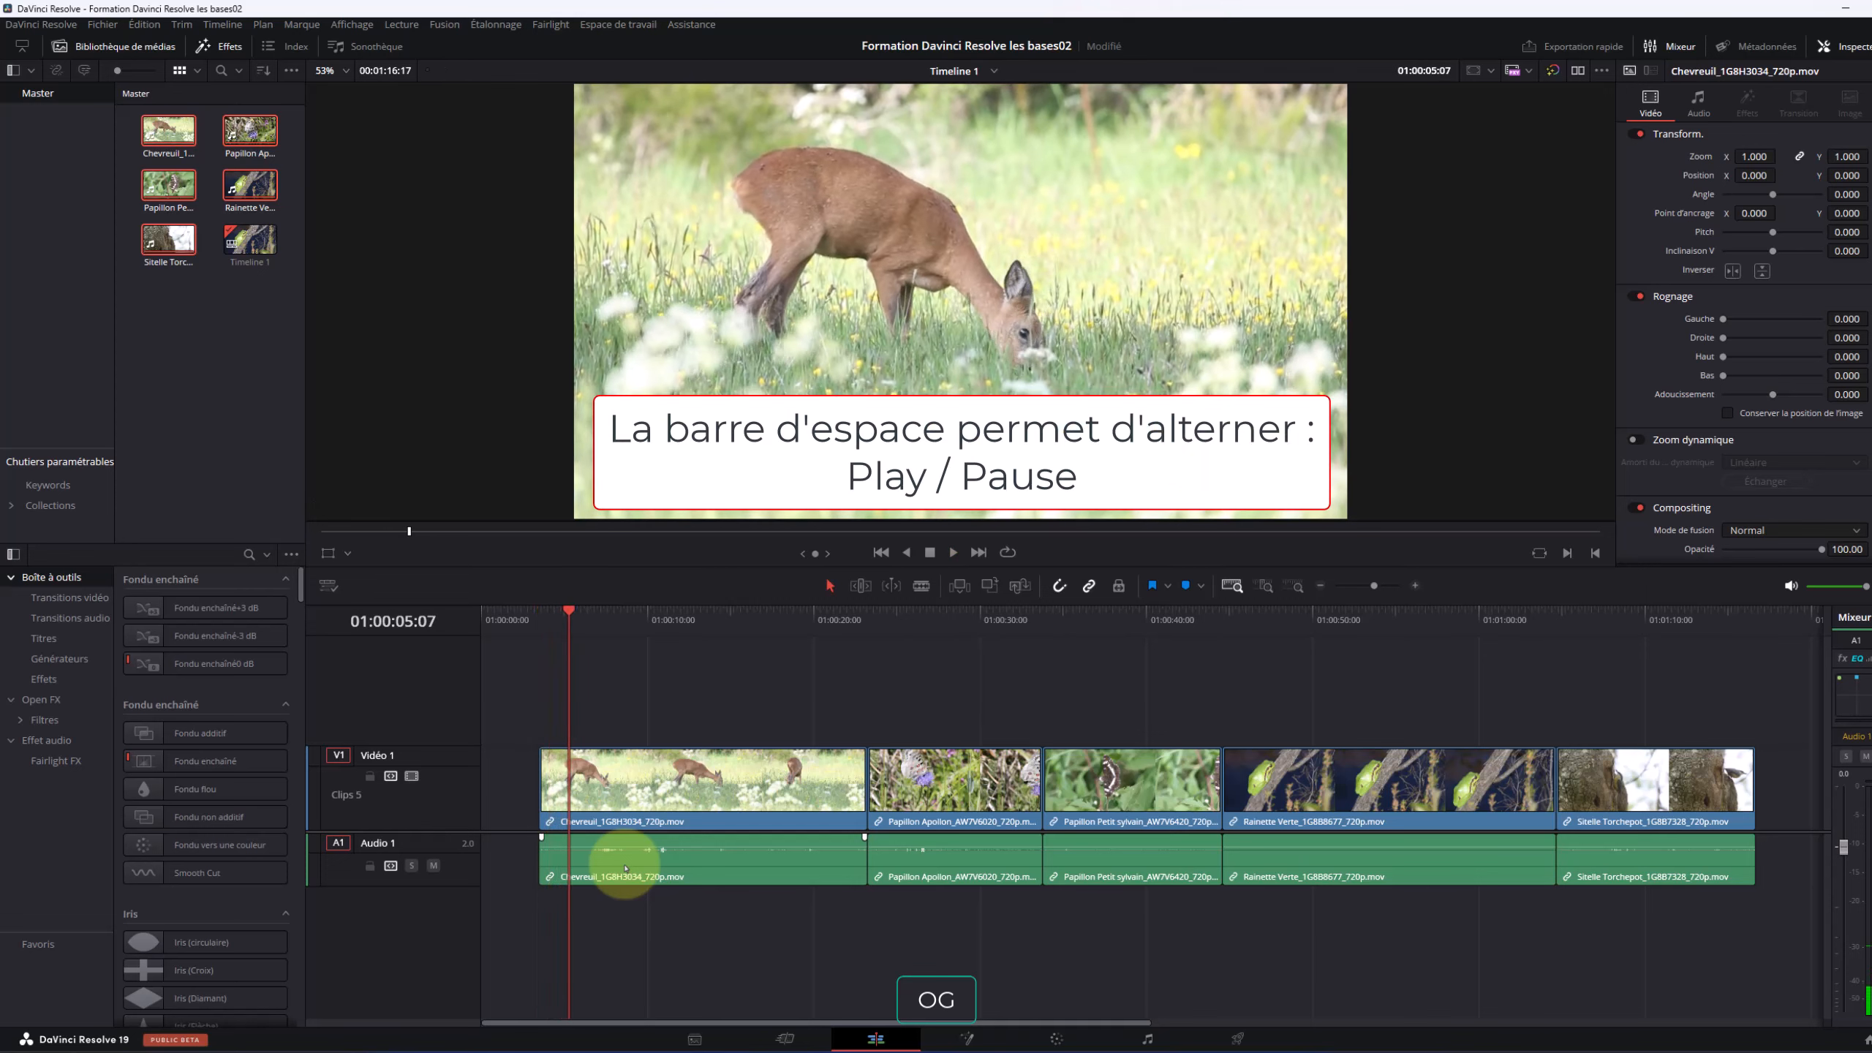
Step frame by frame back and forth through the Chevreuil clip and place the playhead at 01:00:05:15
click(607, 803)
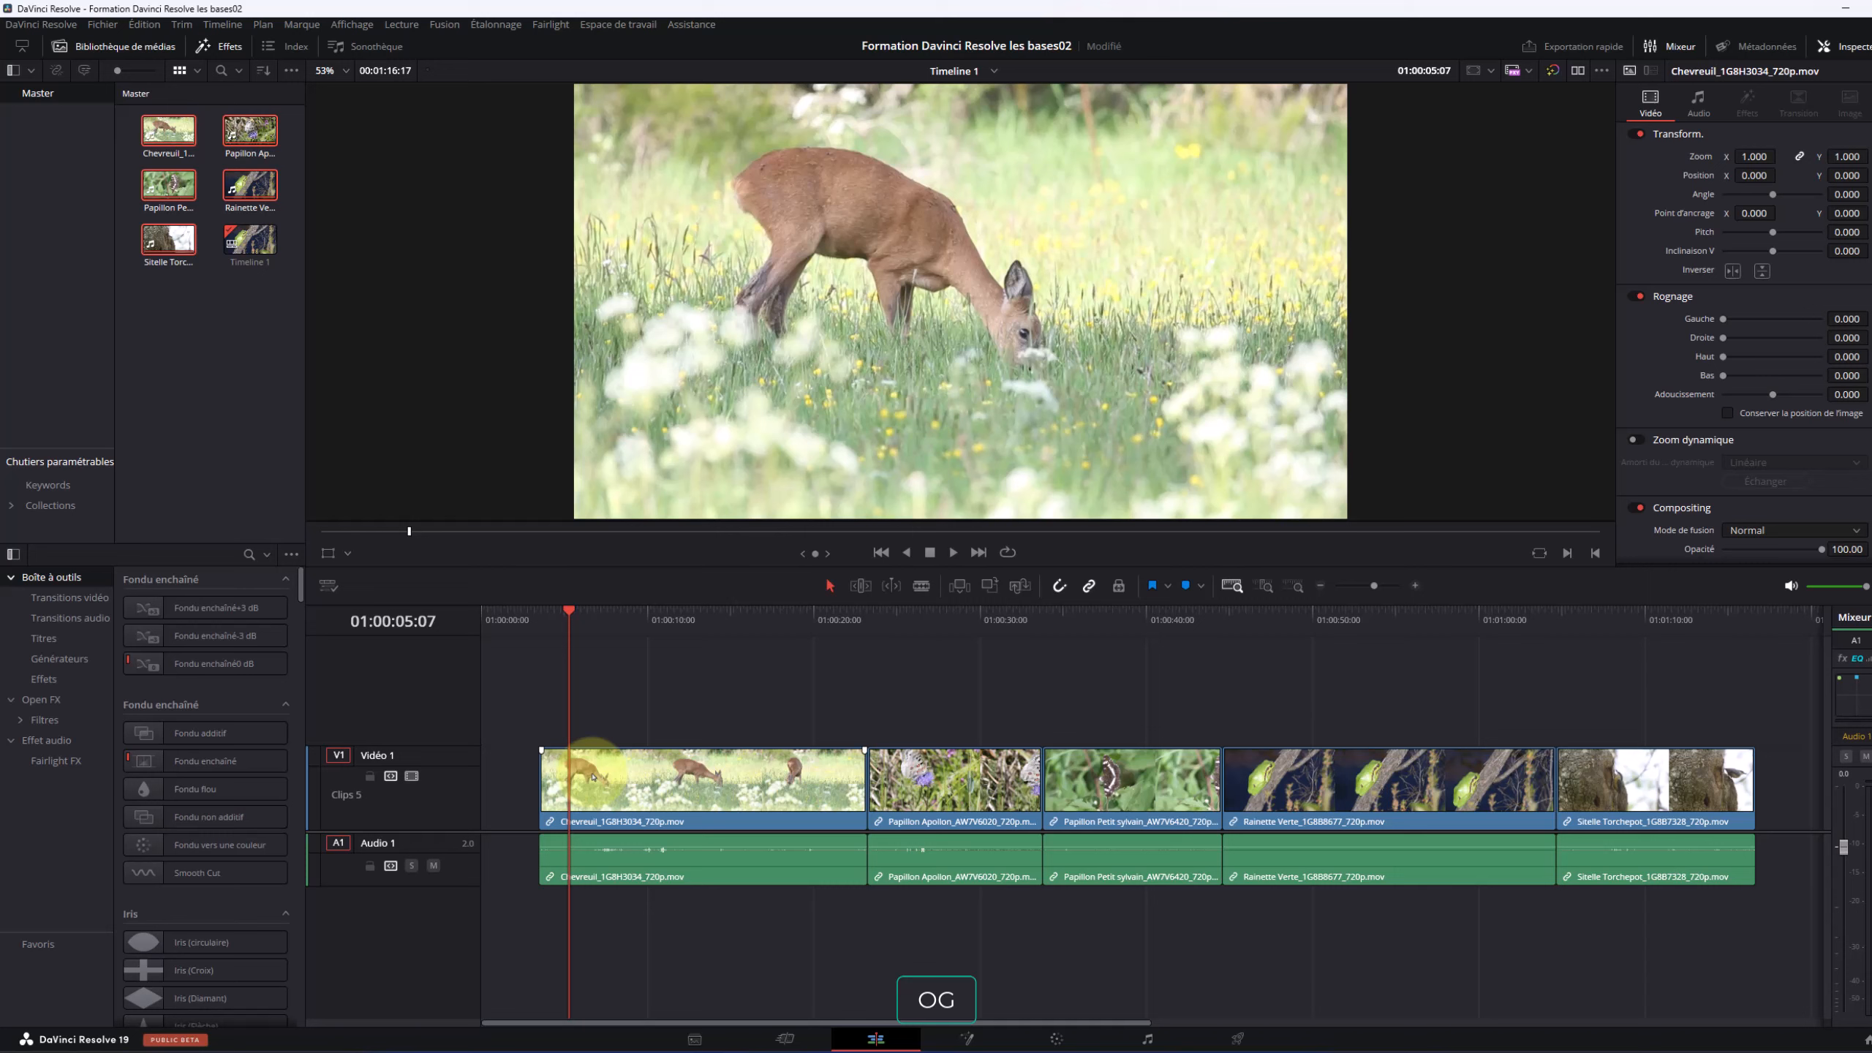
key(Left)
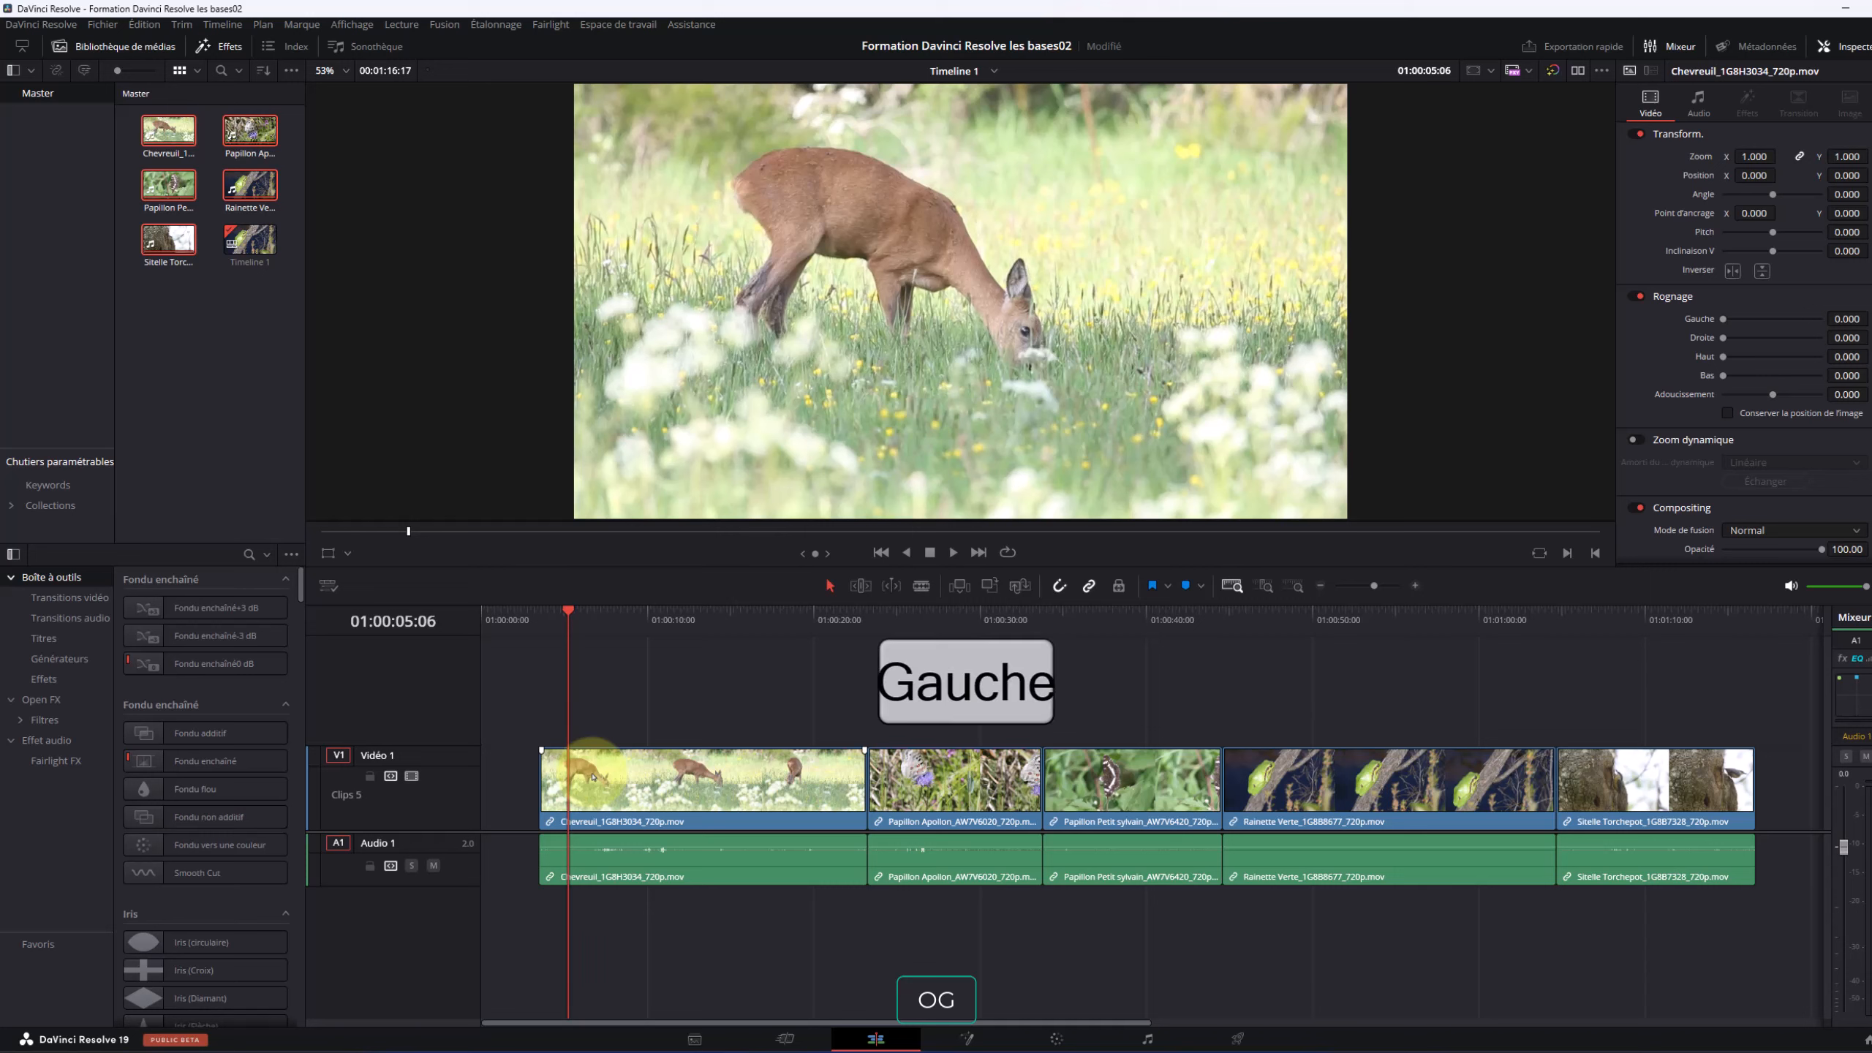
key(Right)
key(Right)
key(Right)
key(Right)
key(Right)
key(Right)
key(Right)
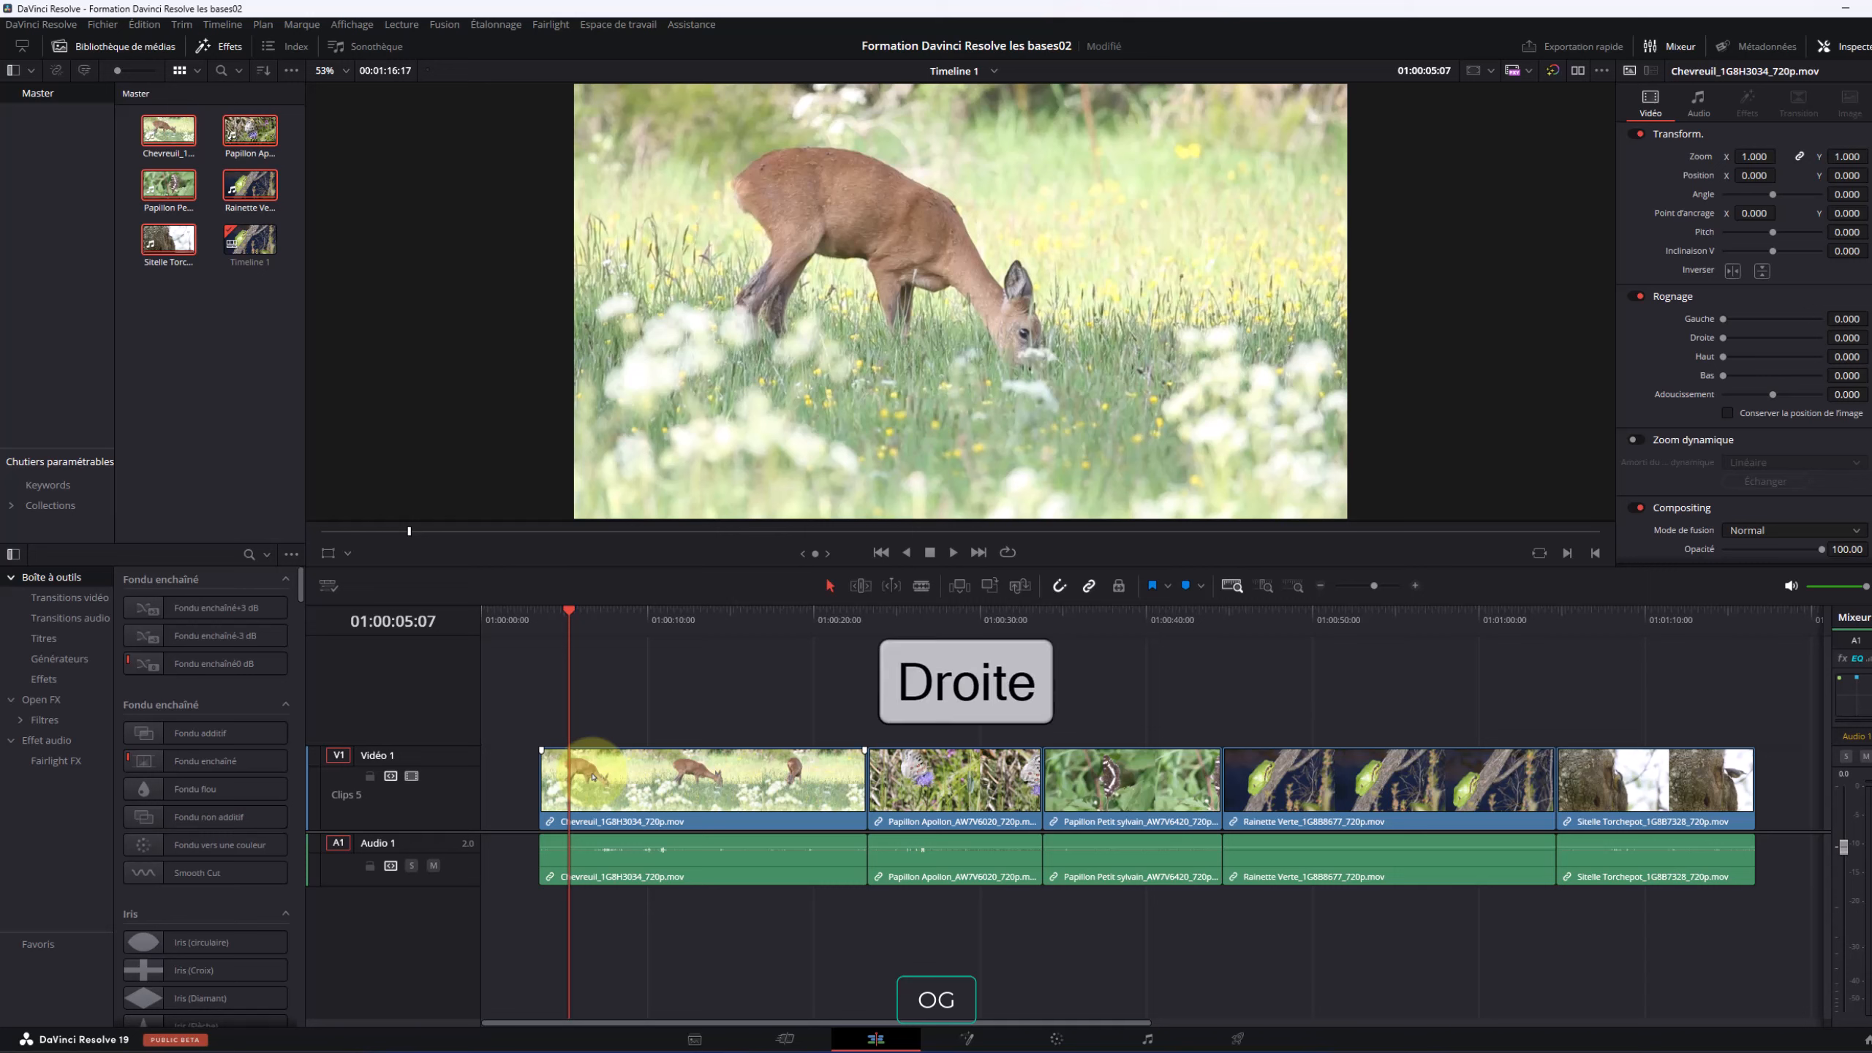
key(Right)
key(Right)
key(Right)
key(Left)
key(Left)
key(Left)
key(Left)
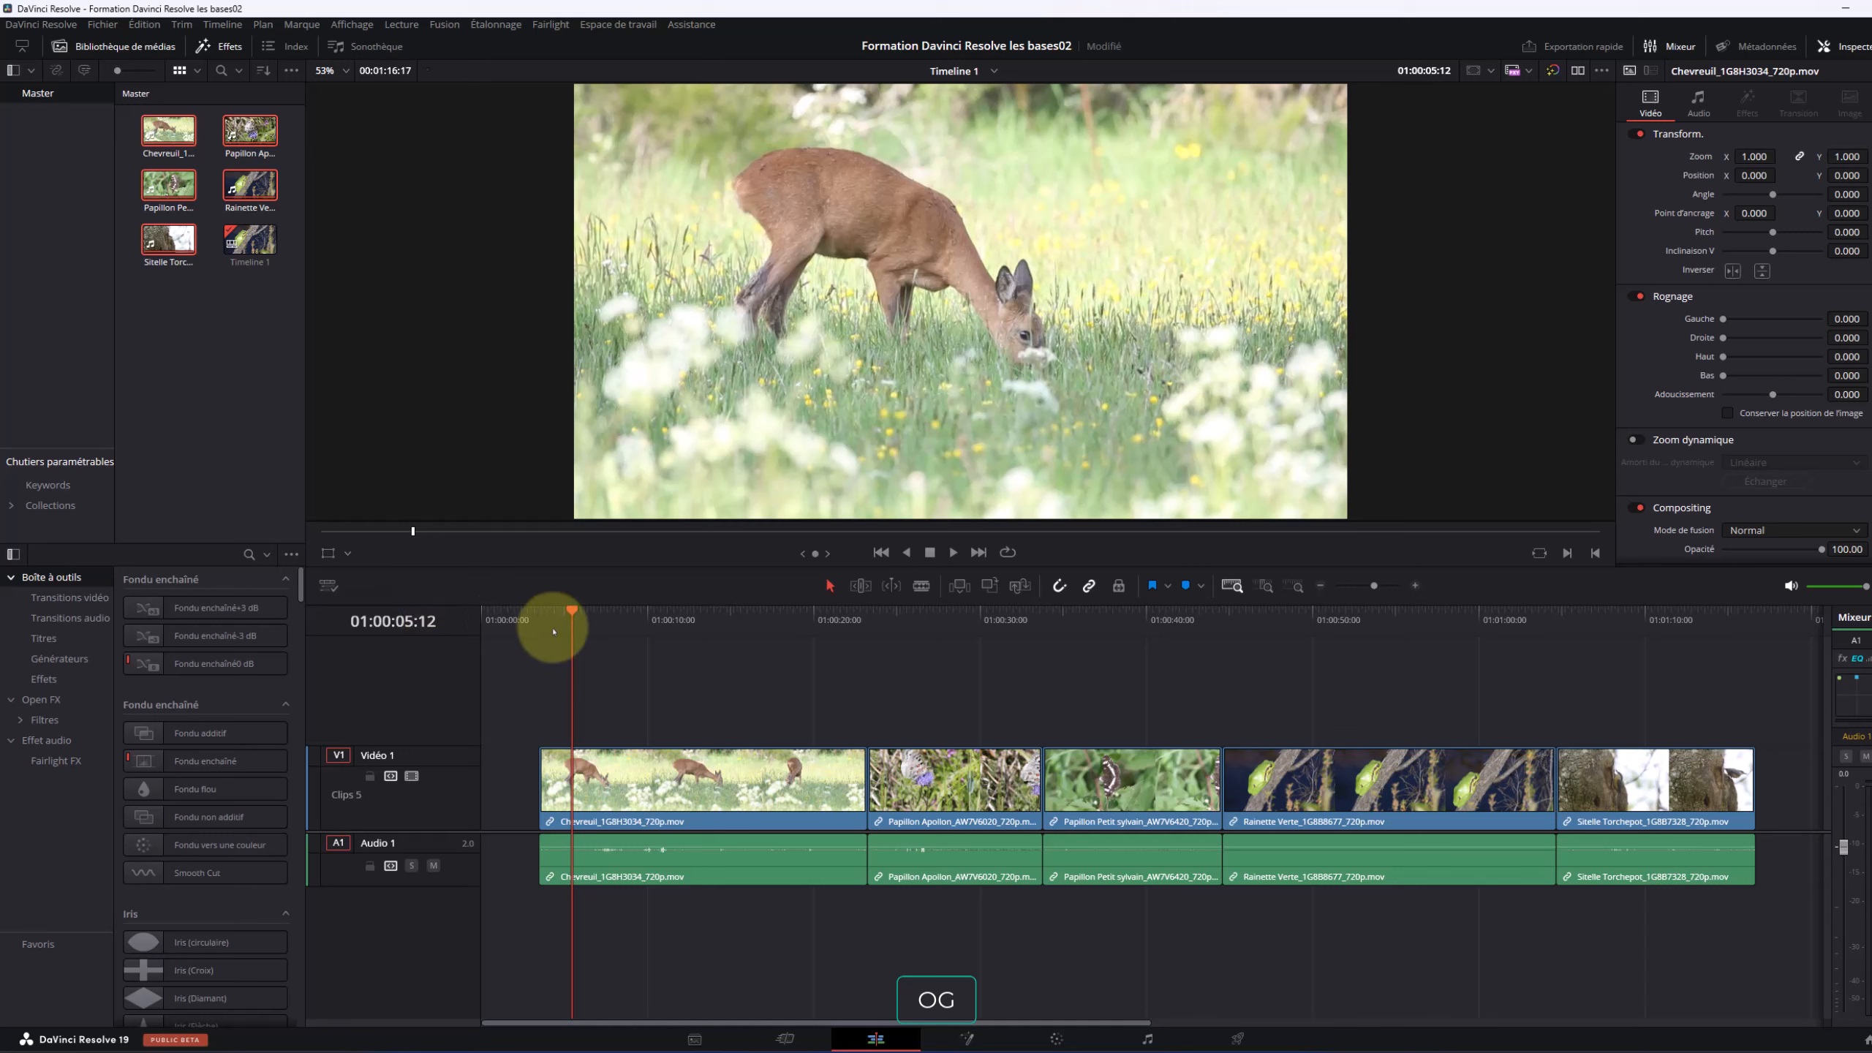
key(Right)
key(Right)
key(Right)
key(Right)
key(Right)
key(Right)
key(Right)
key(Right)
key(Right)
key(Right)
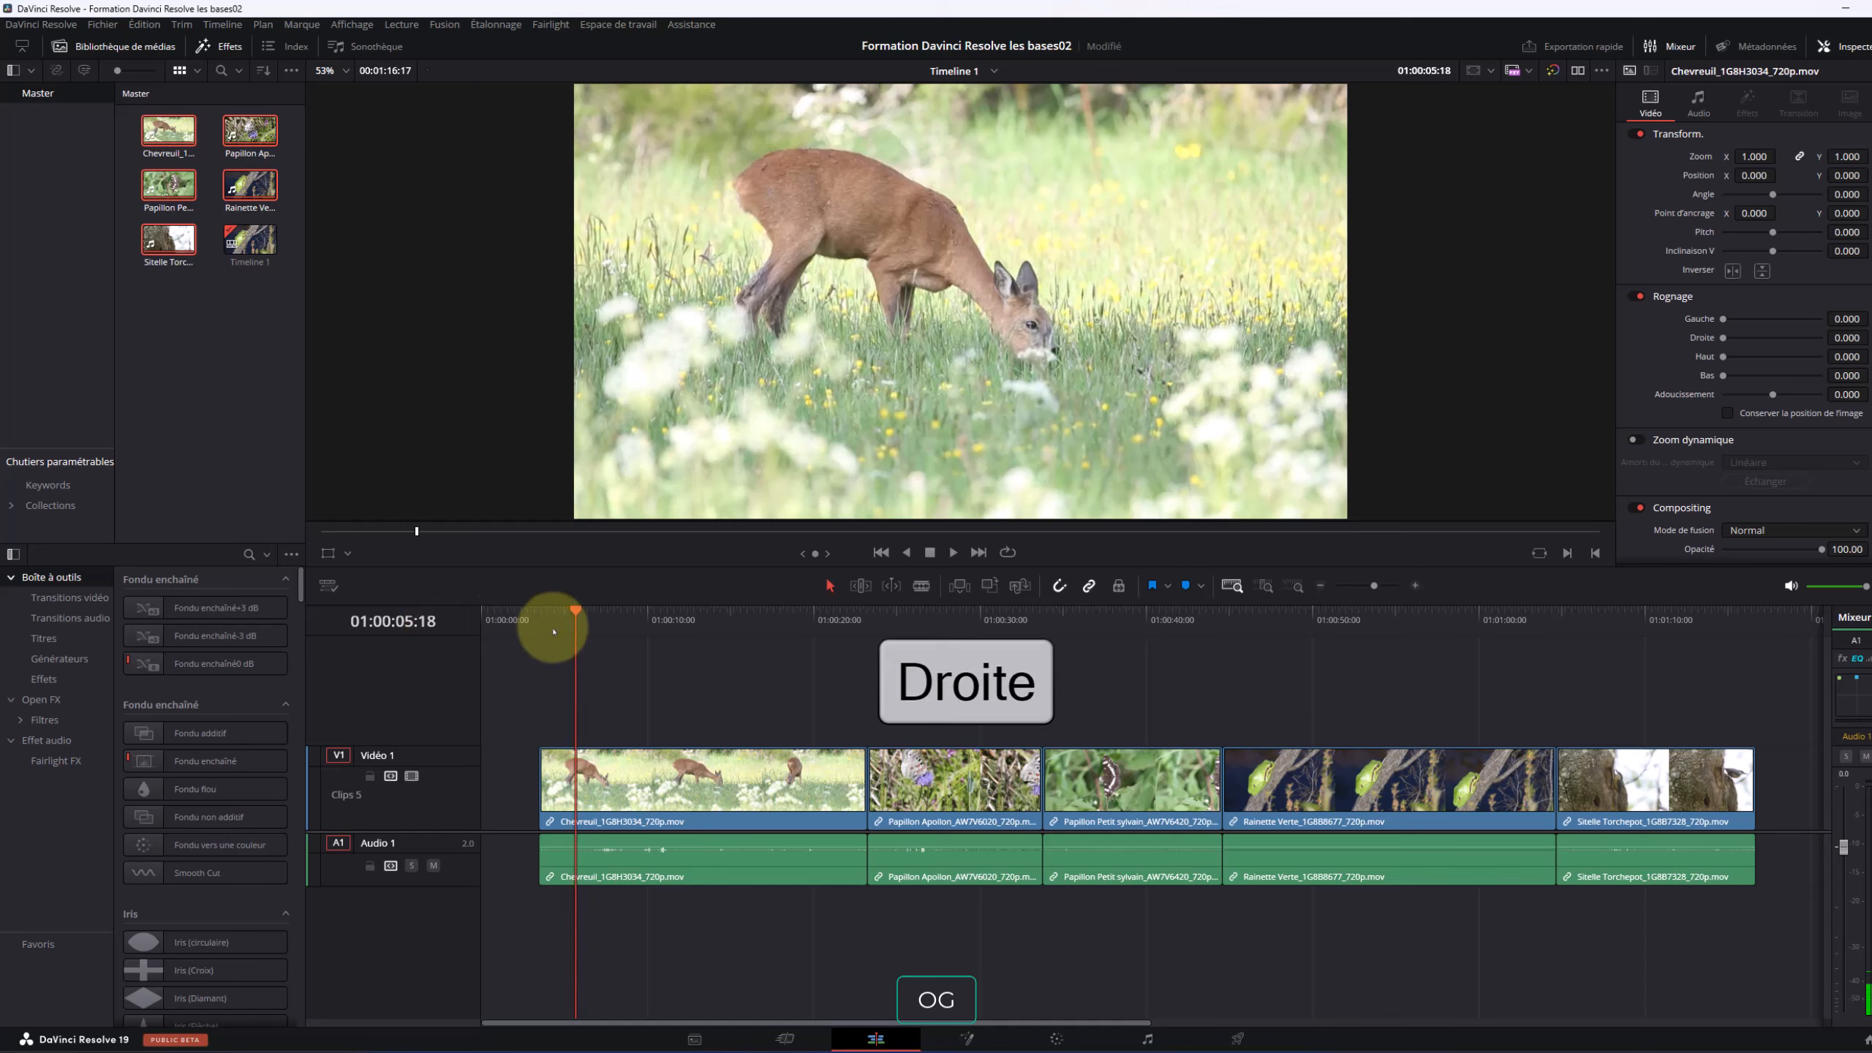
key(Right)
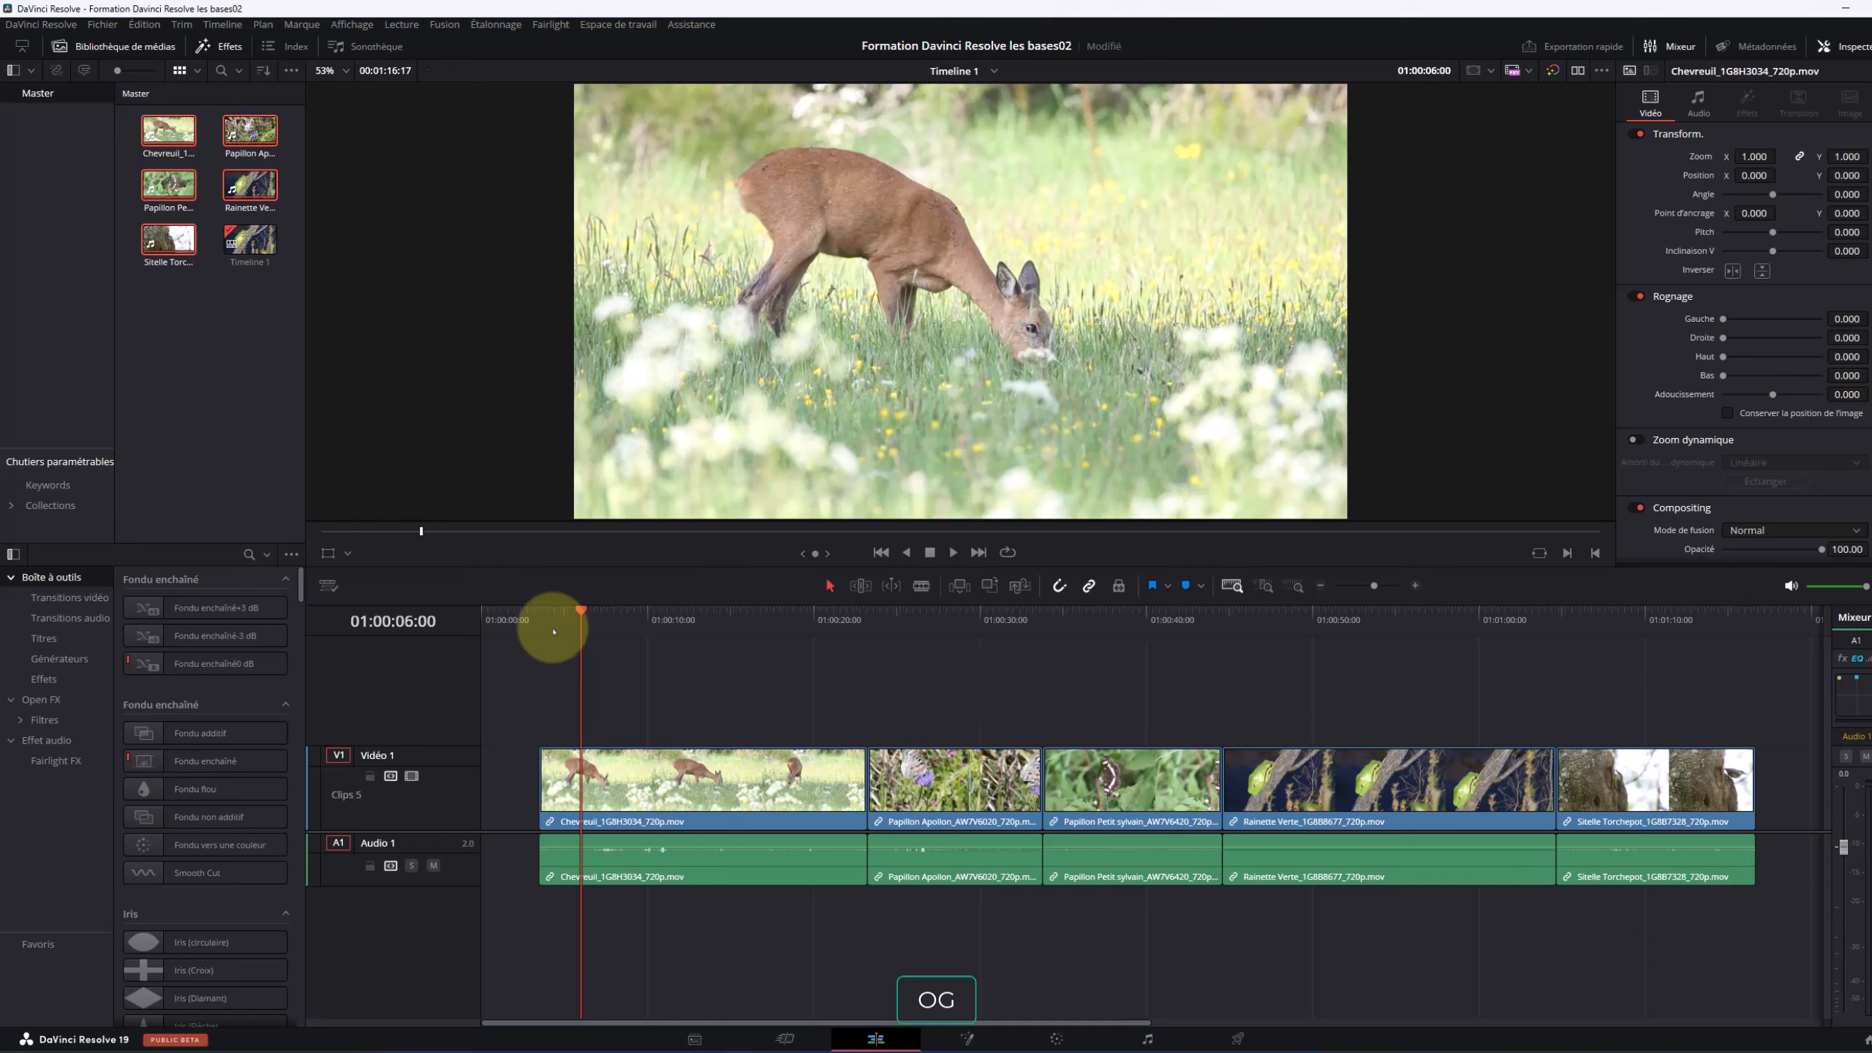
key(Left)
key(Left)
key(Left)
key(Left)
key(Left)
key(Left)
key(Left)
key(Left)
key(Left)
key(Left)
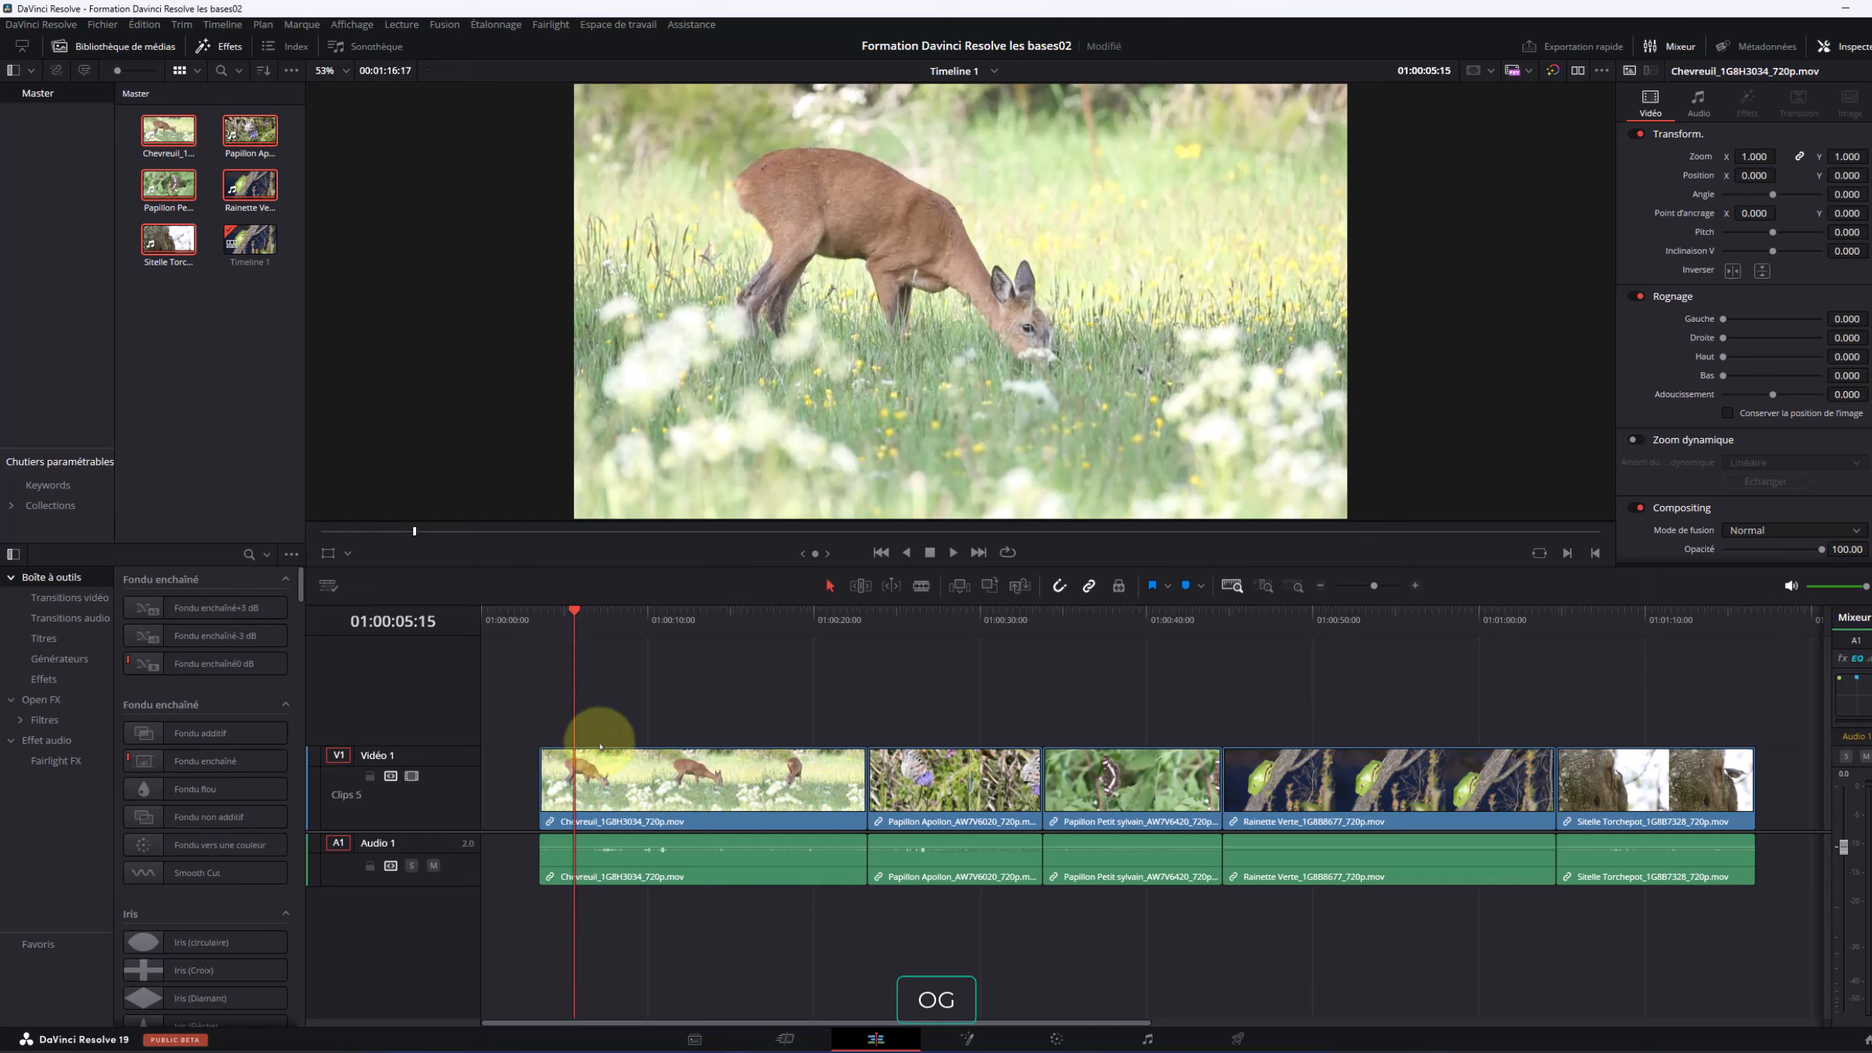
Cut the Chevreuil clip's video and audio at 01:00:05:15
drag(536, 697, 689, 944)
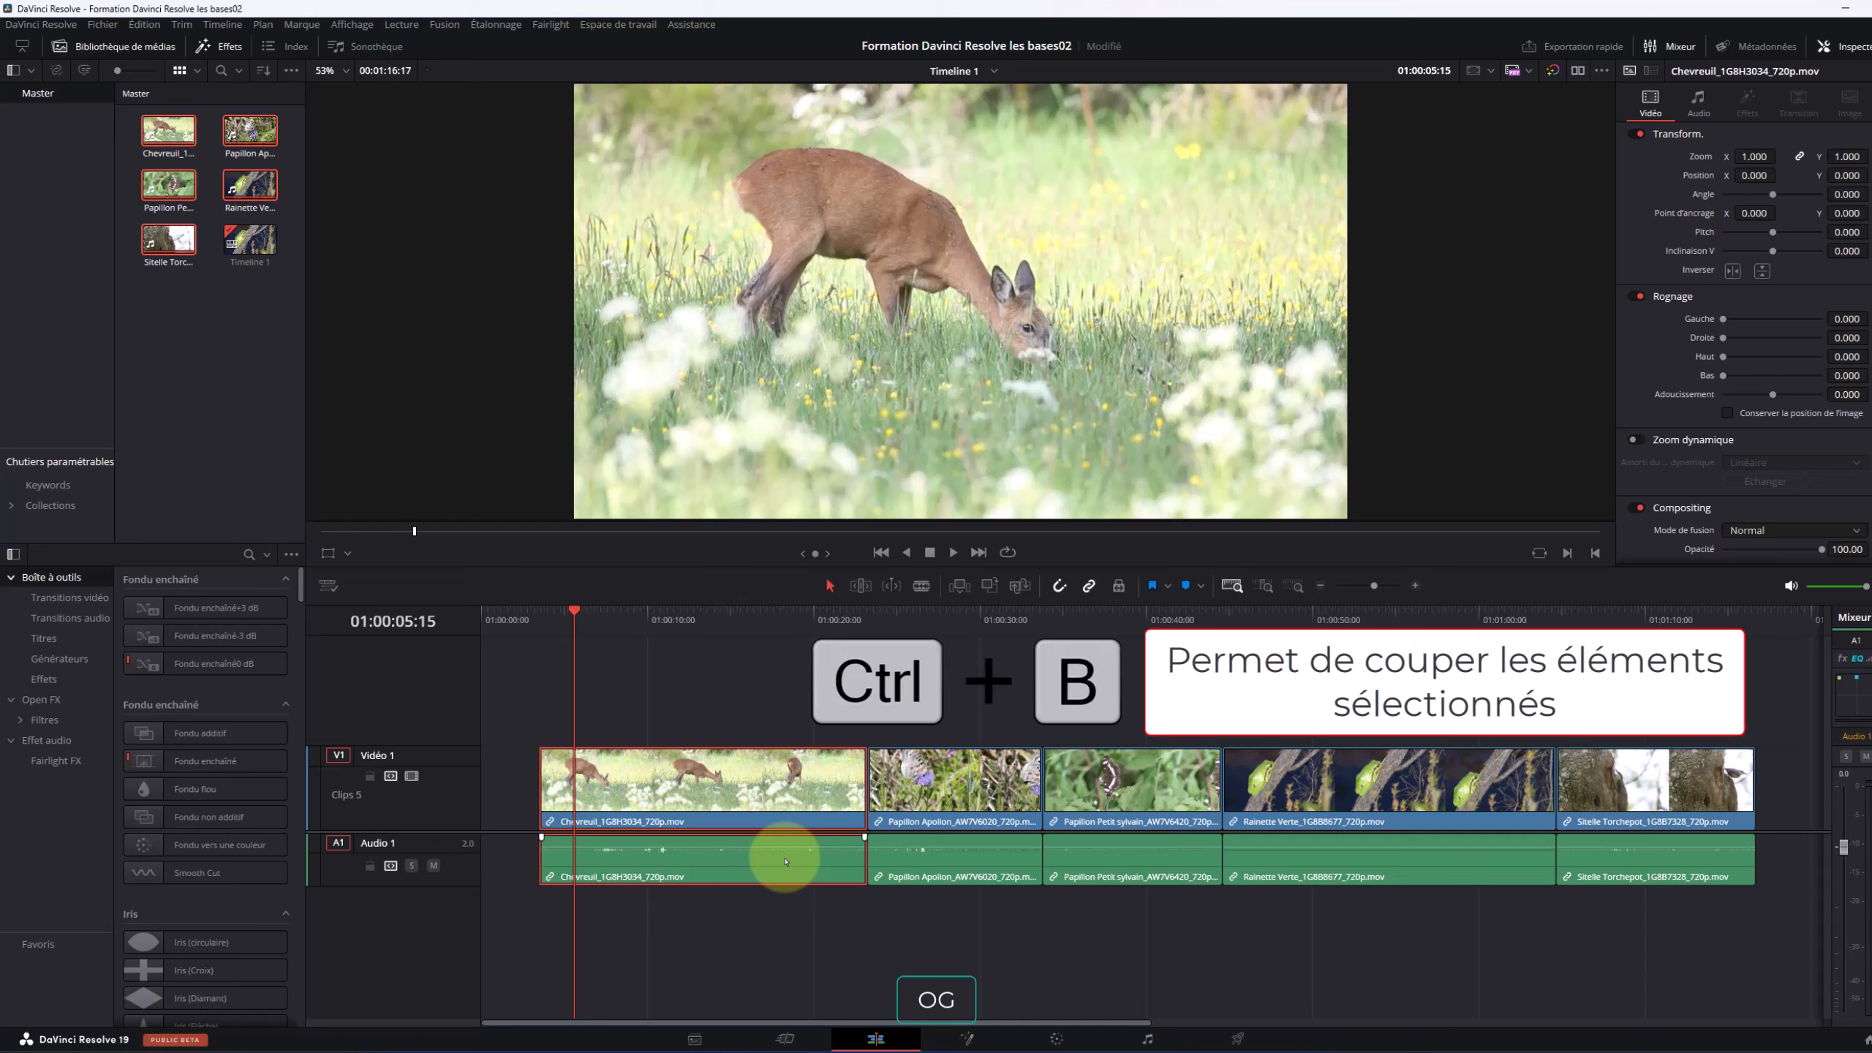
key(ctrl+b)
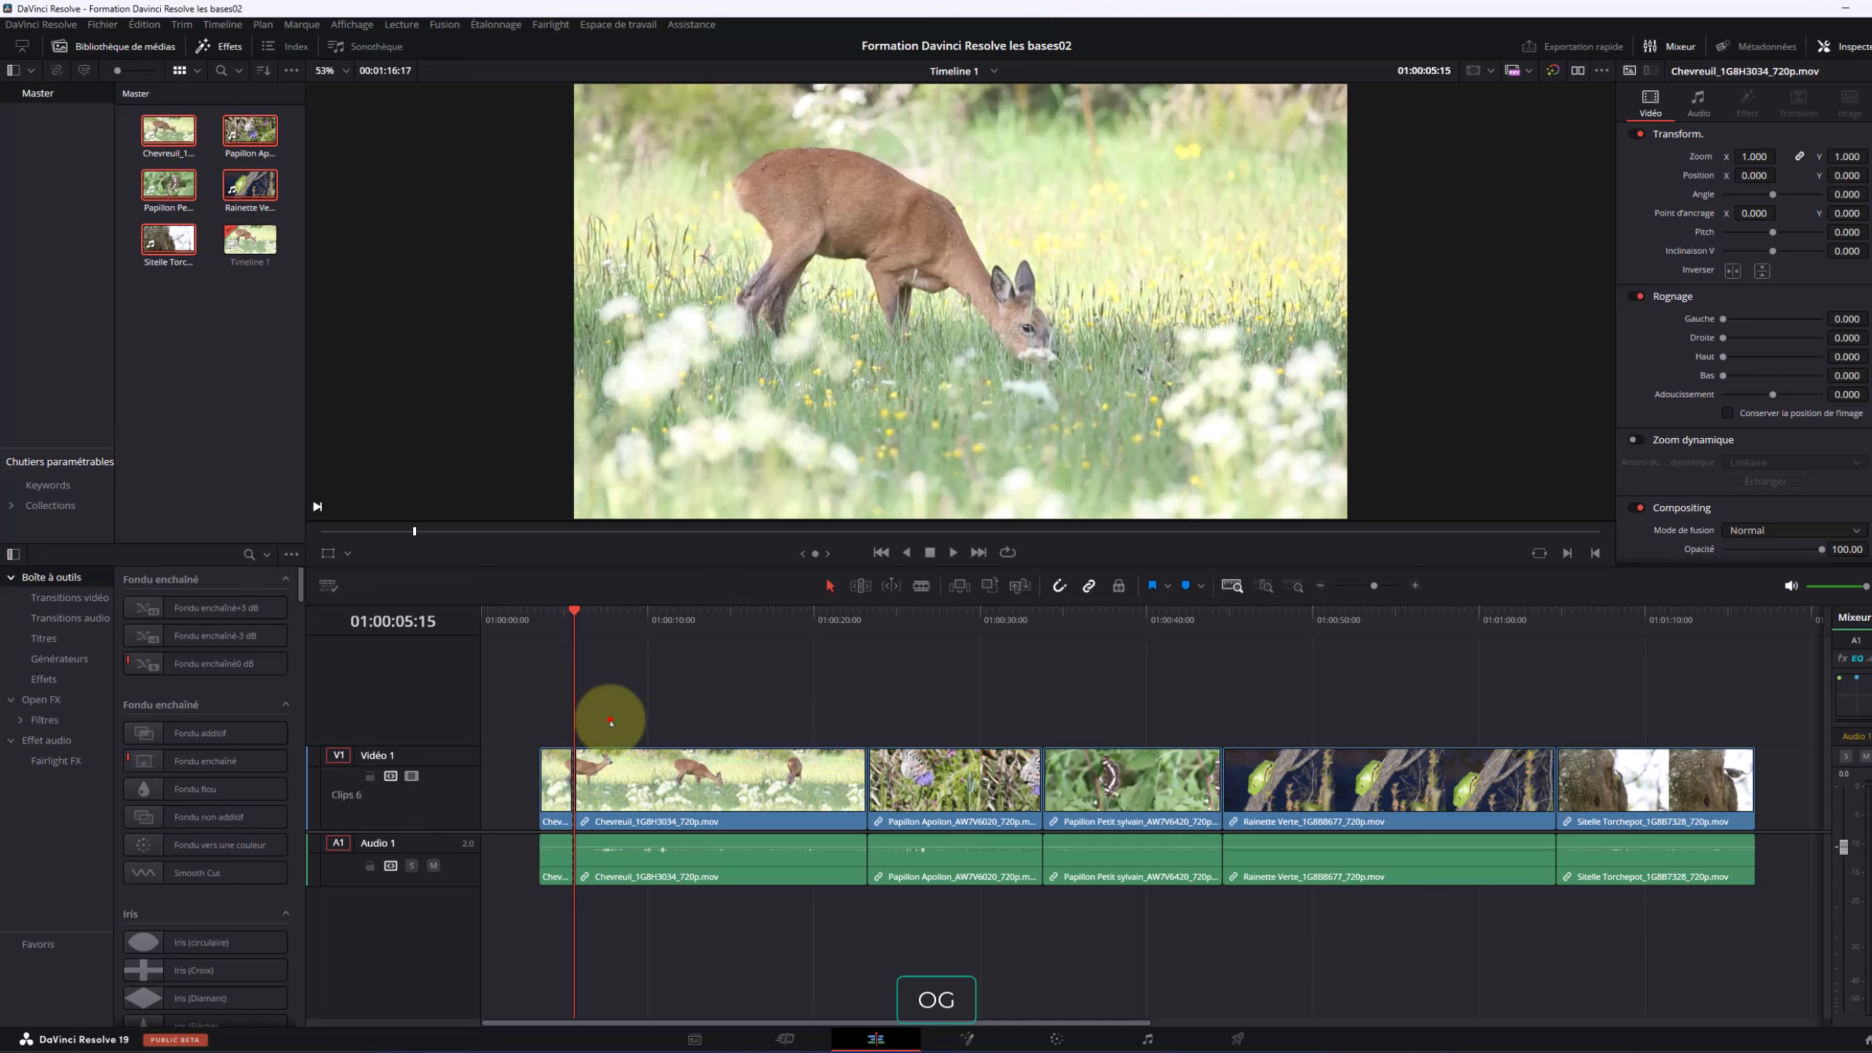
click(615, 771)
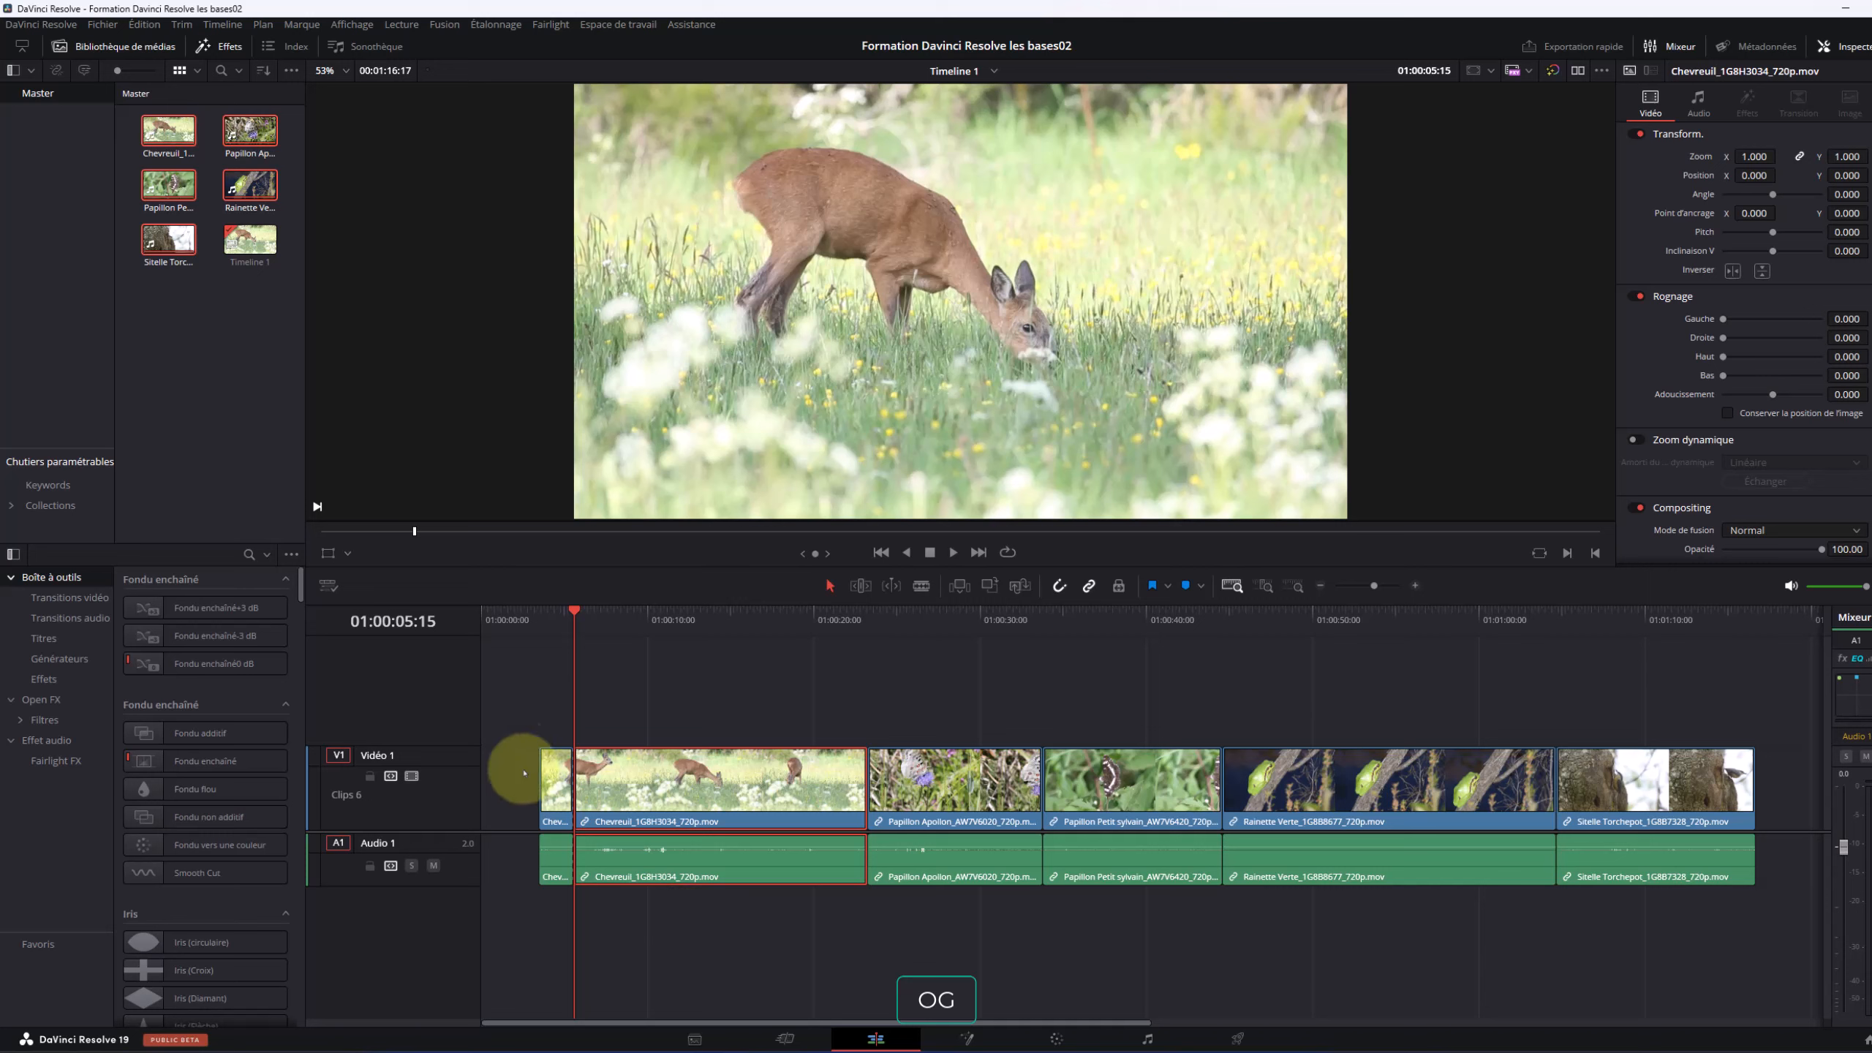
Delete the short Chevreuil segment before the cut, video and audio together, keeping the following clips in place
drag(517, 709, 566, 901)
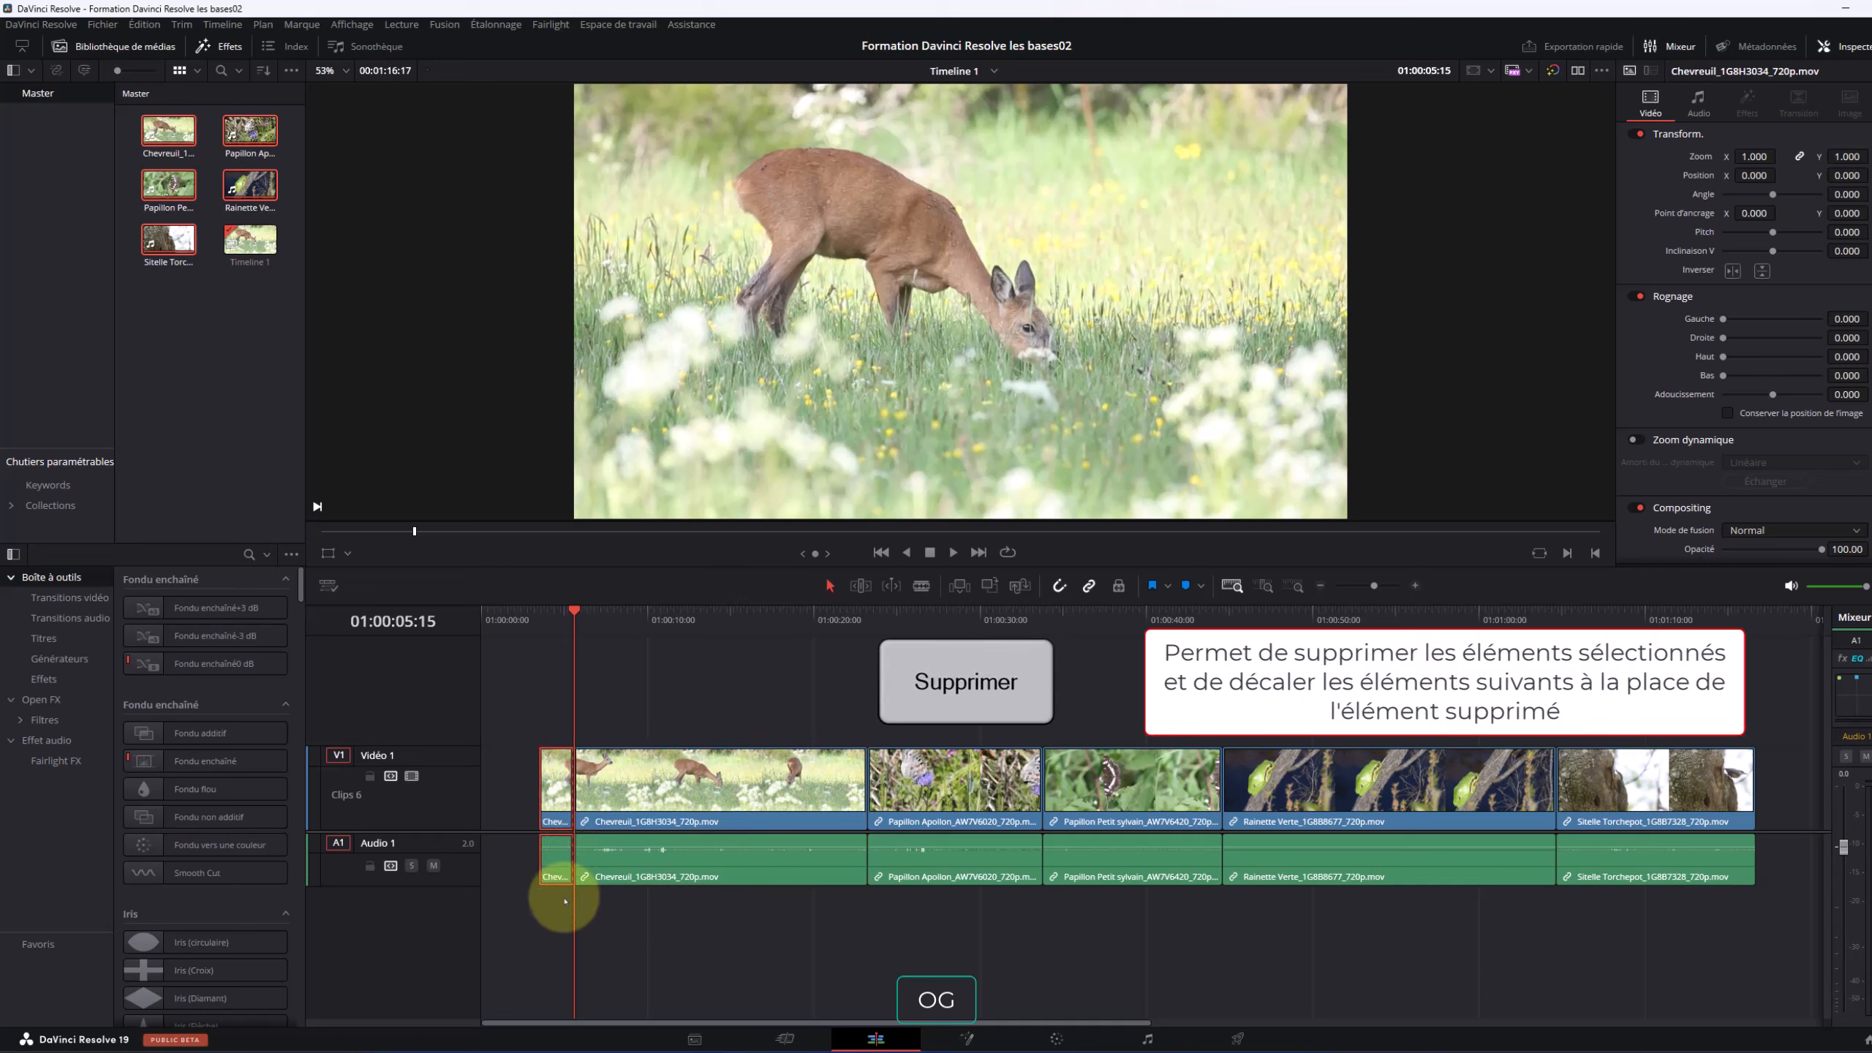
key(Delete)
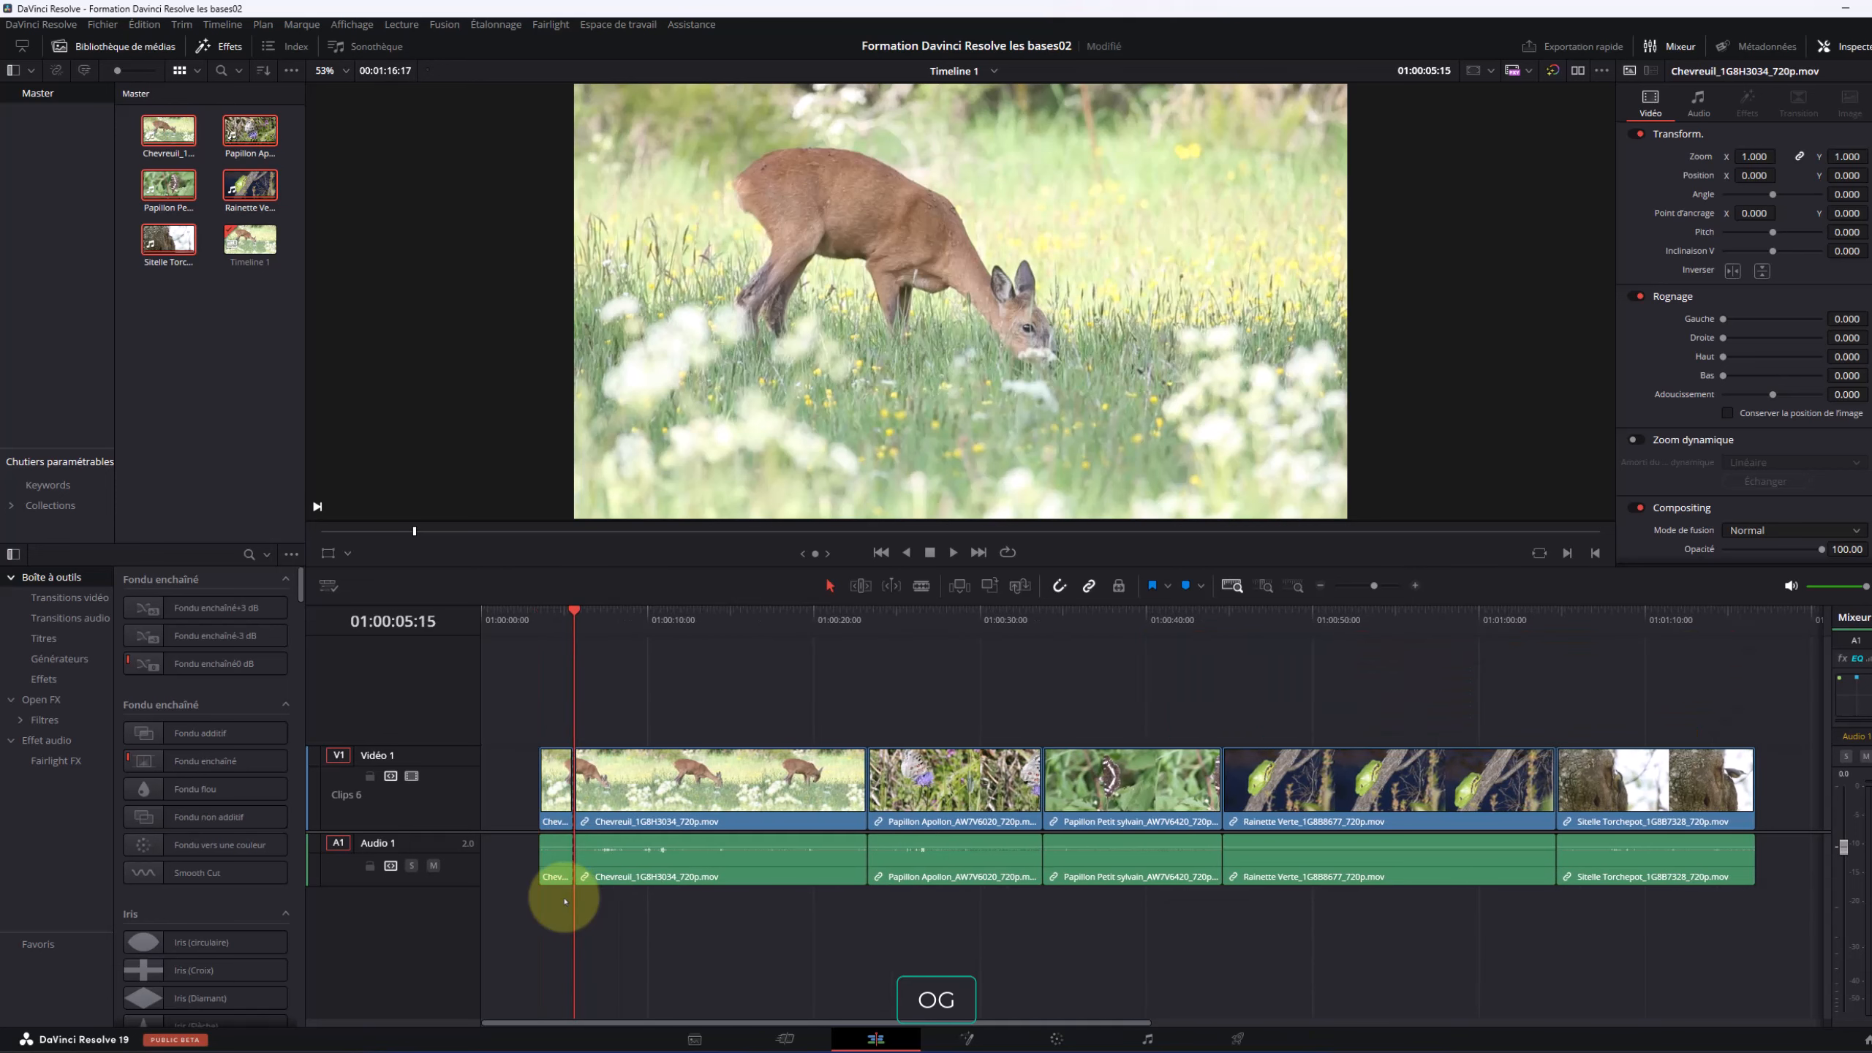
click(533, 756)
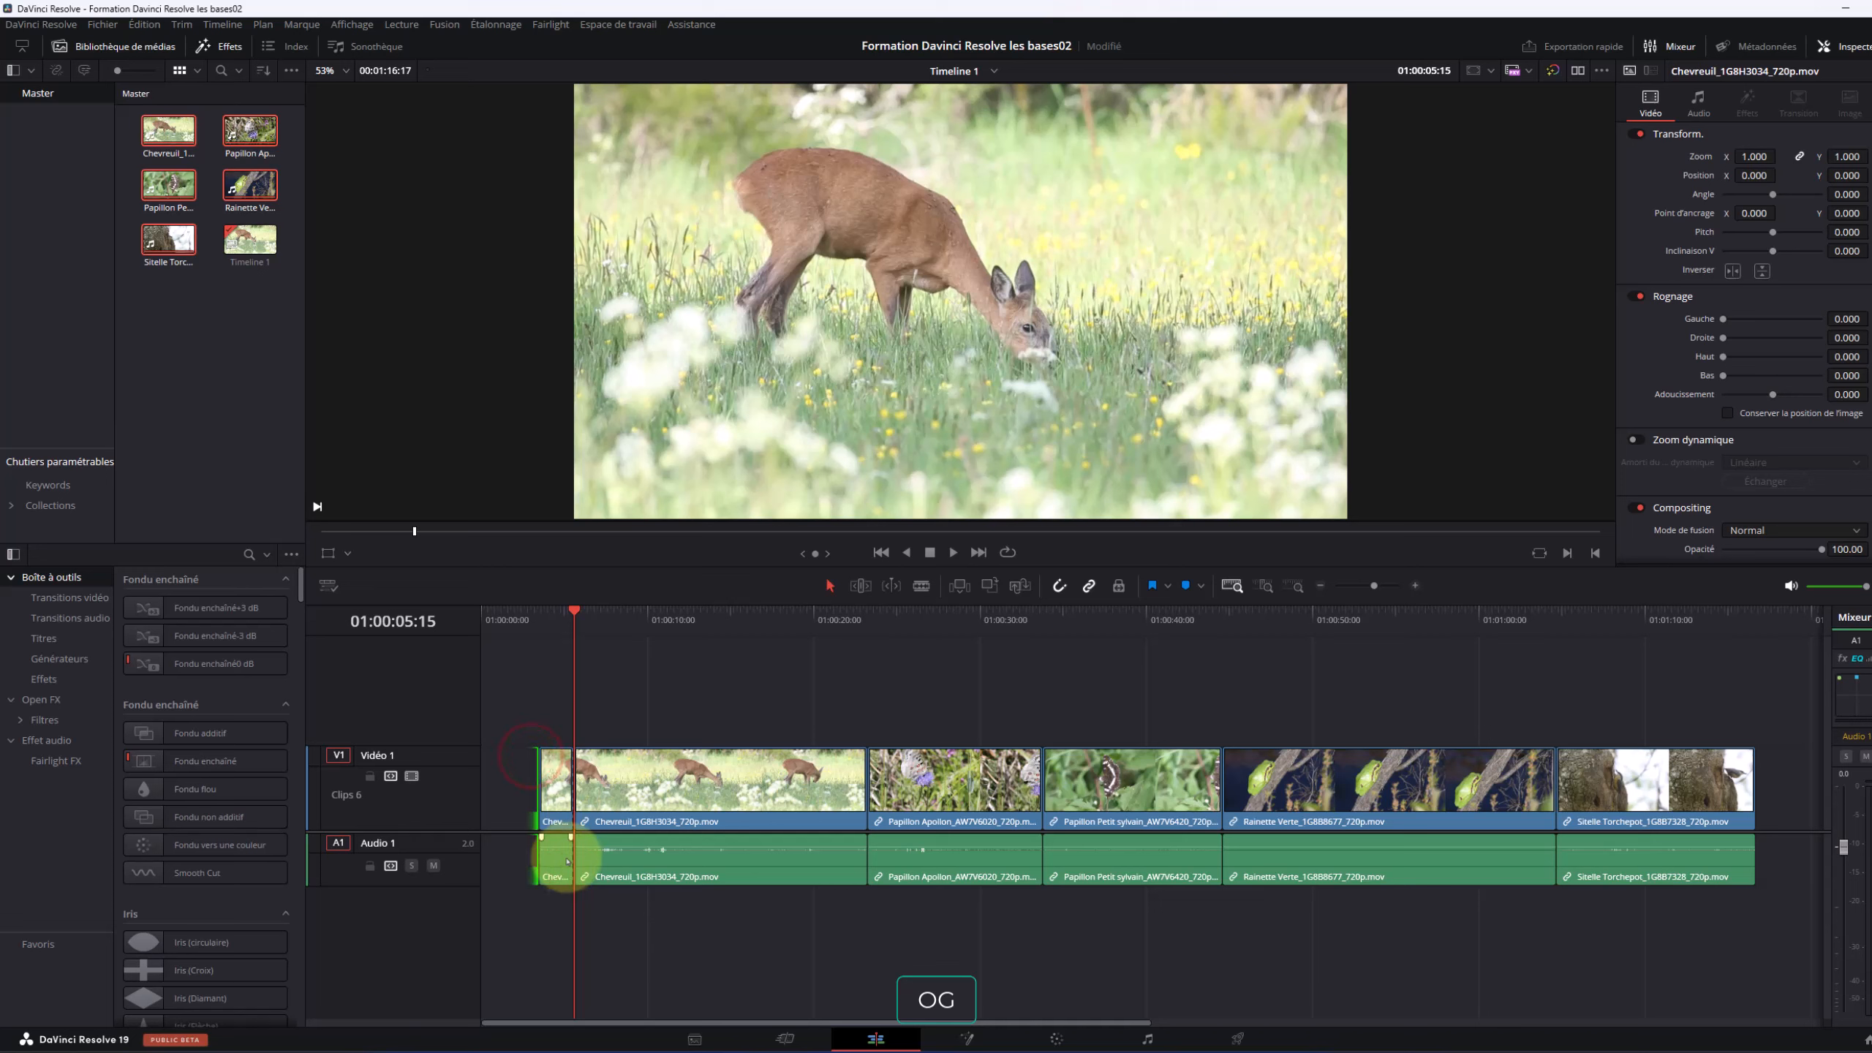
drag(559, 706, 559, 865)
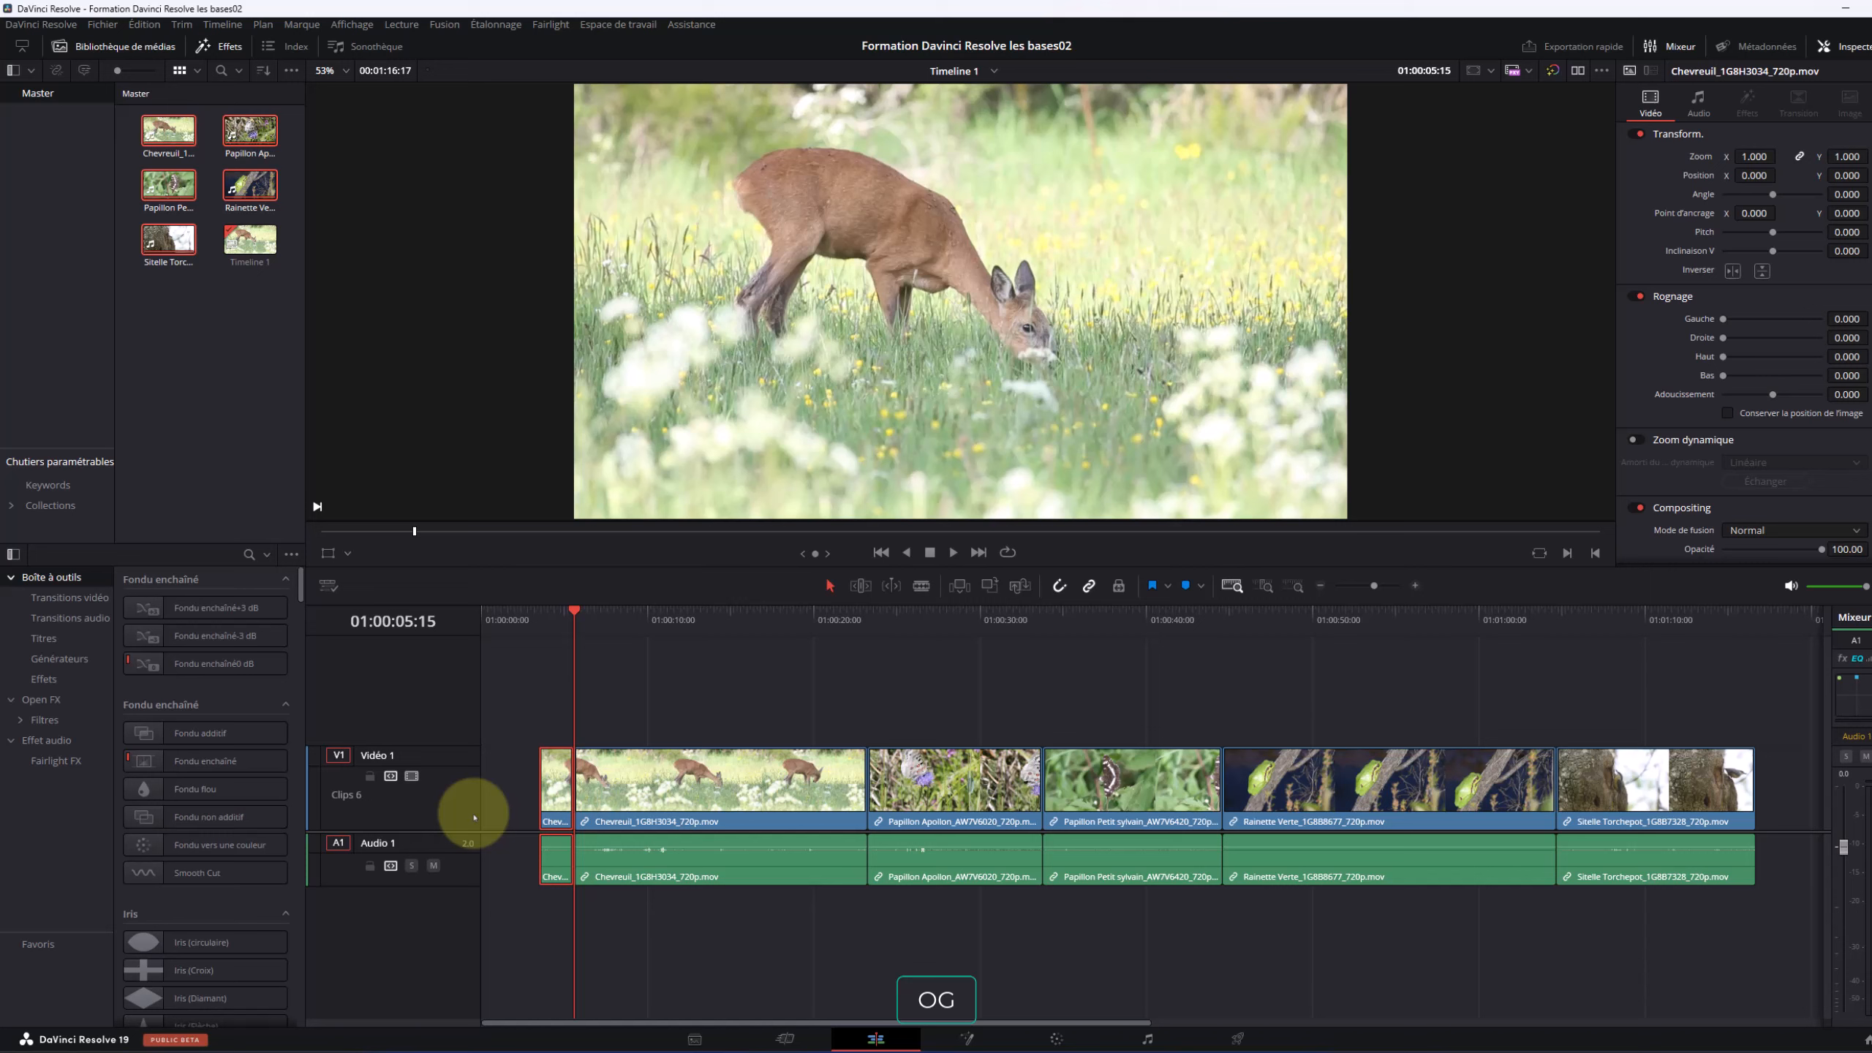
key(Delete)
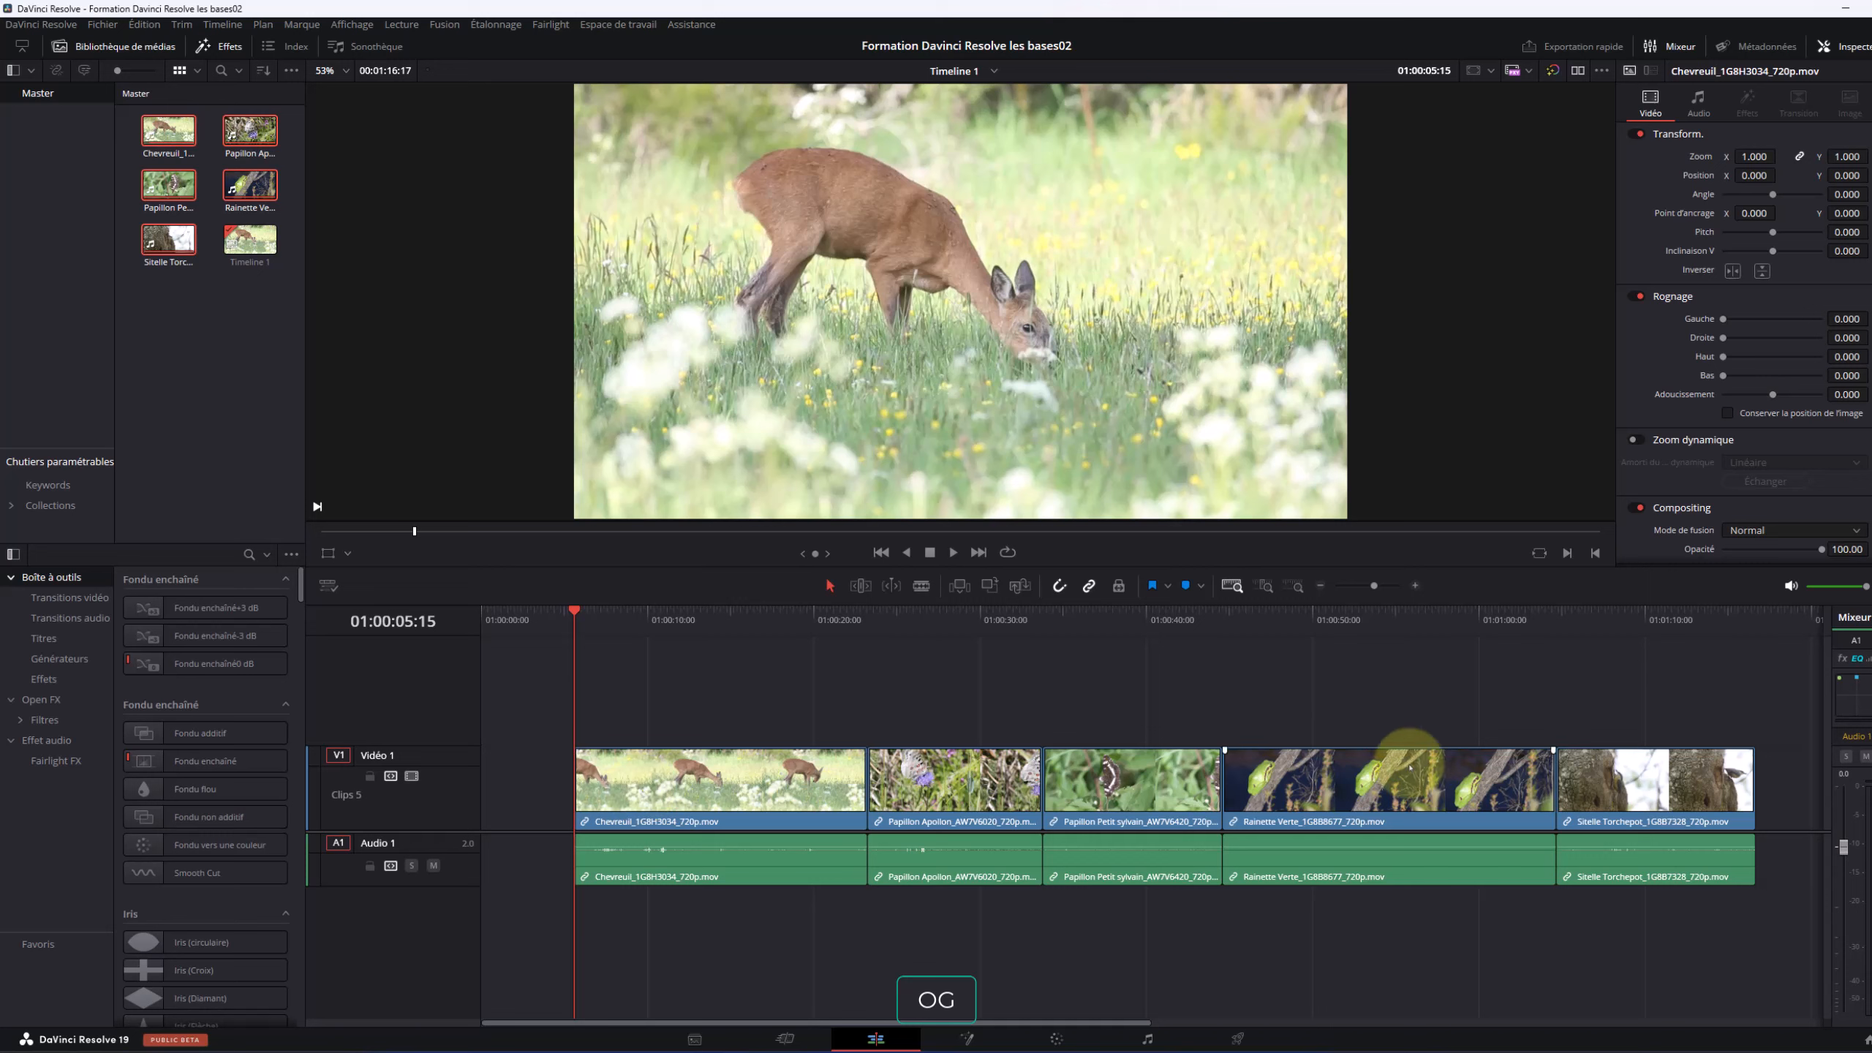
Cut the Chevreuil clip's video and audio at 01:00:16:12 and ripple delete the segment after the cut
drag(574, 610, 752, 623)
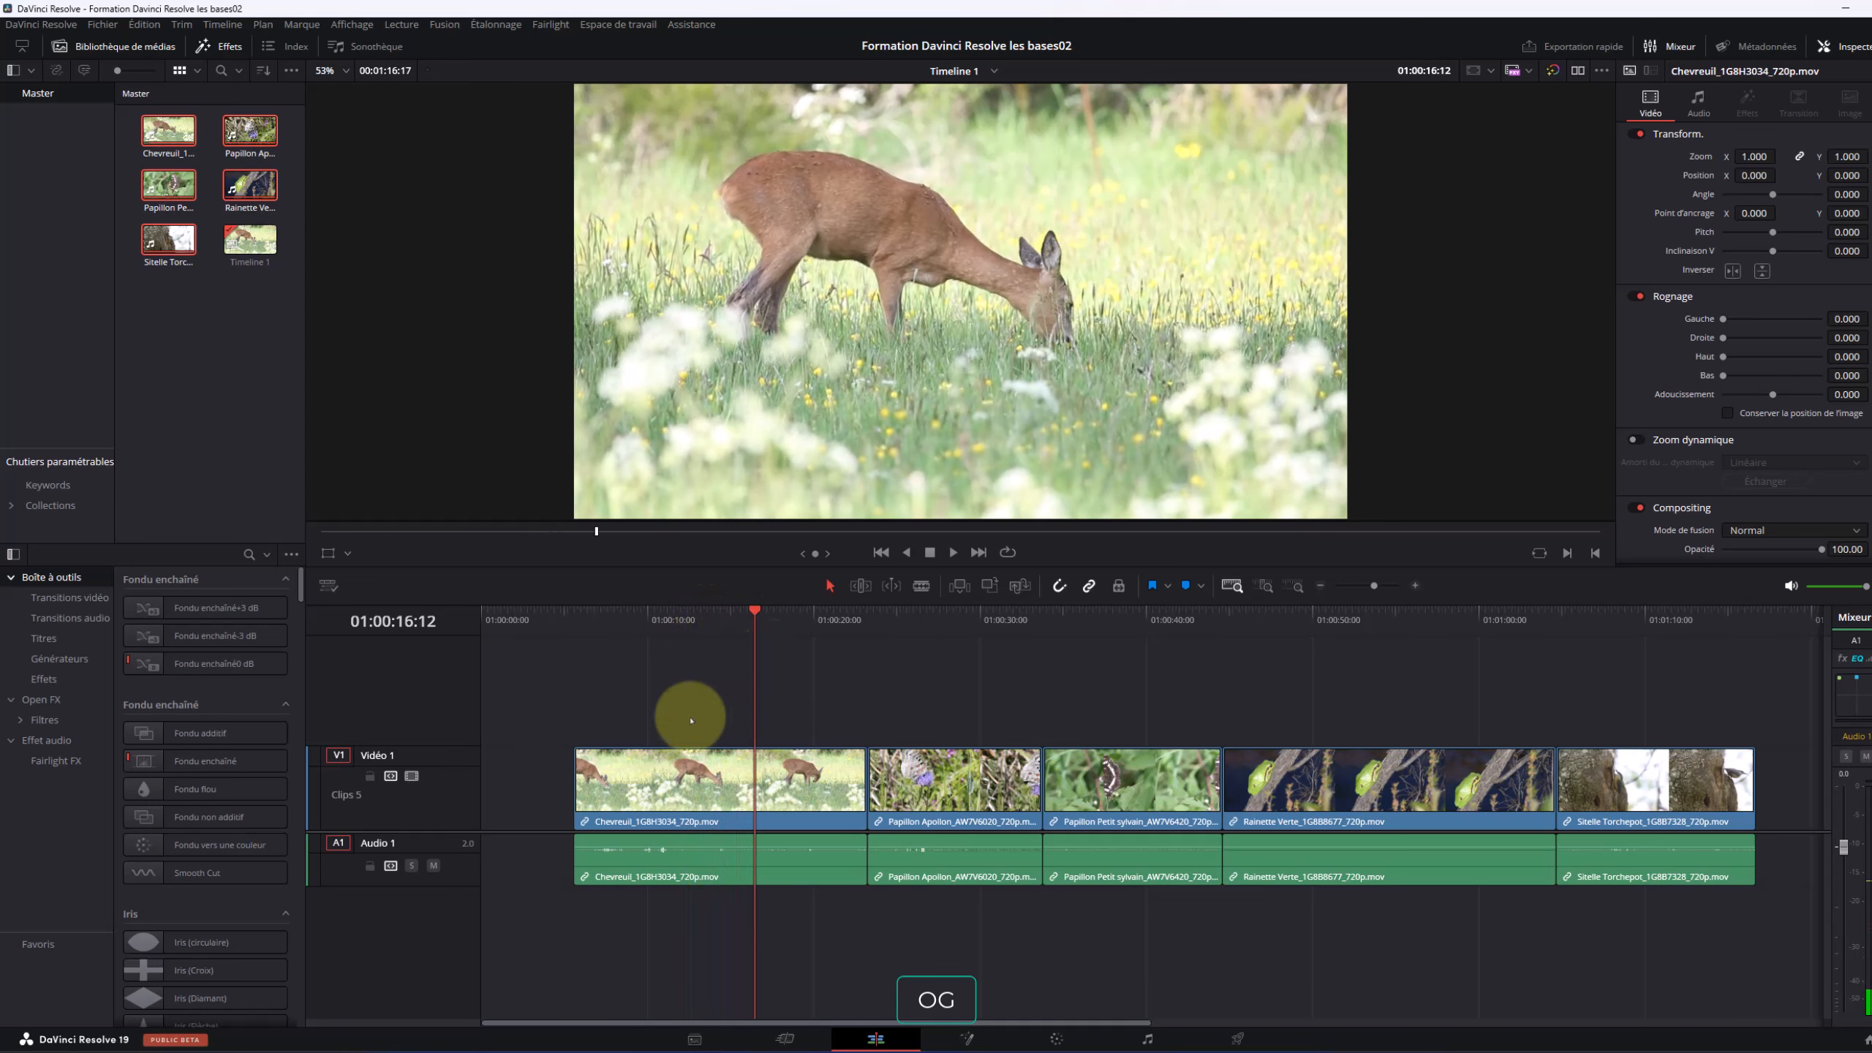
drag(707, 738, 814, 928)
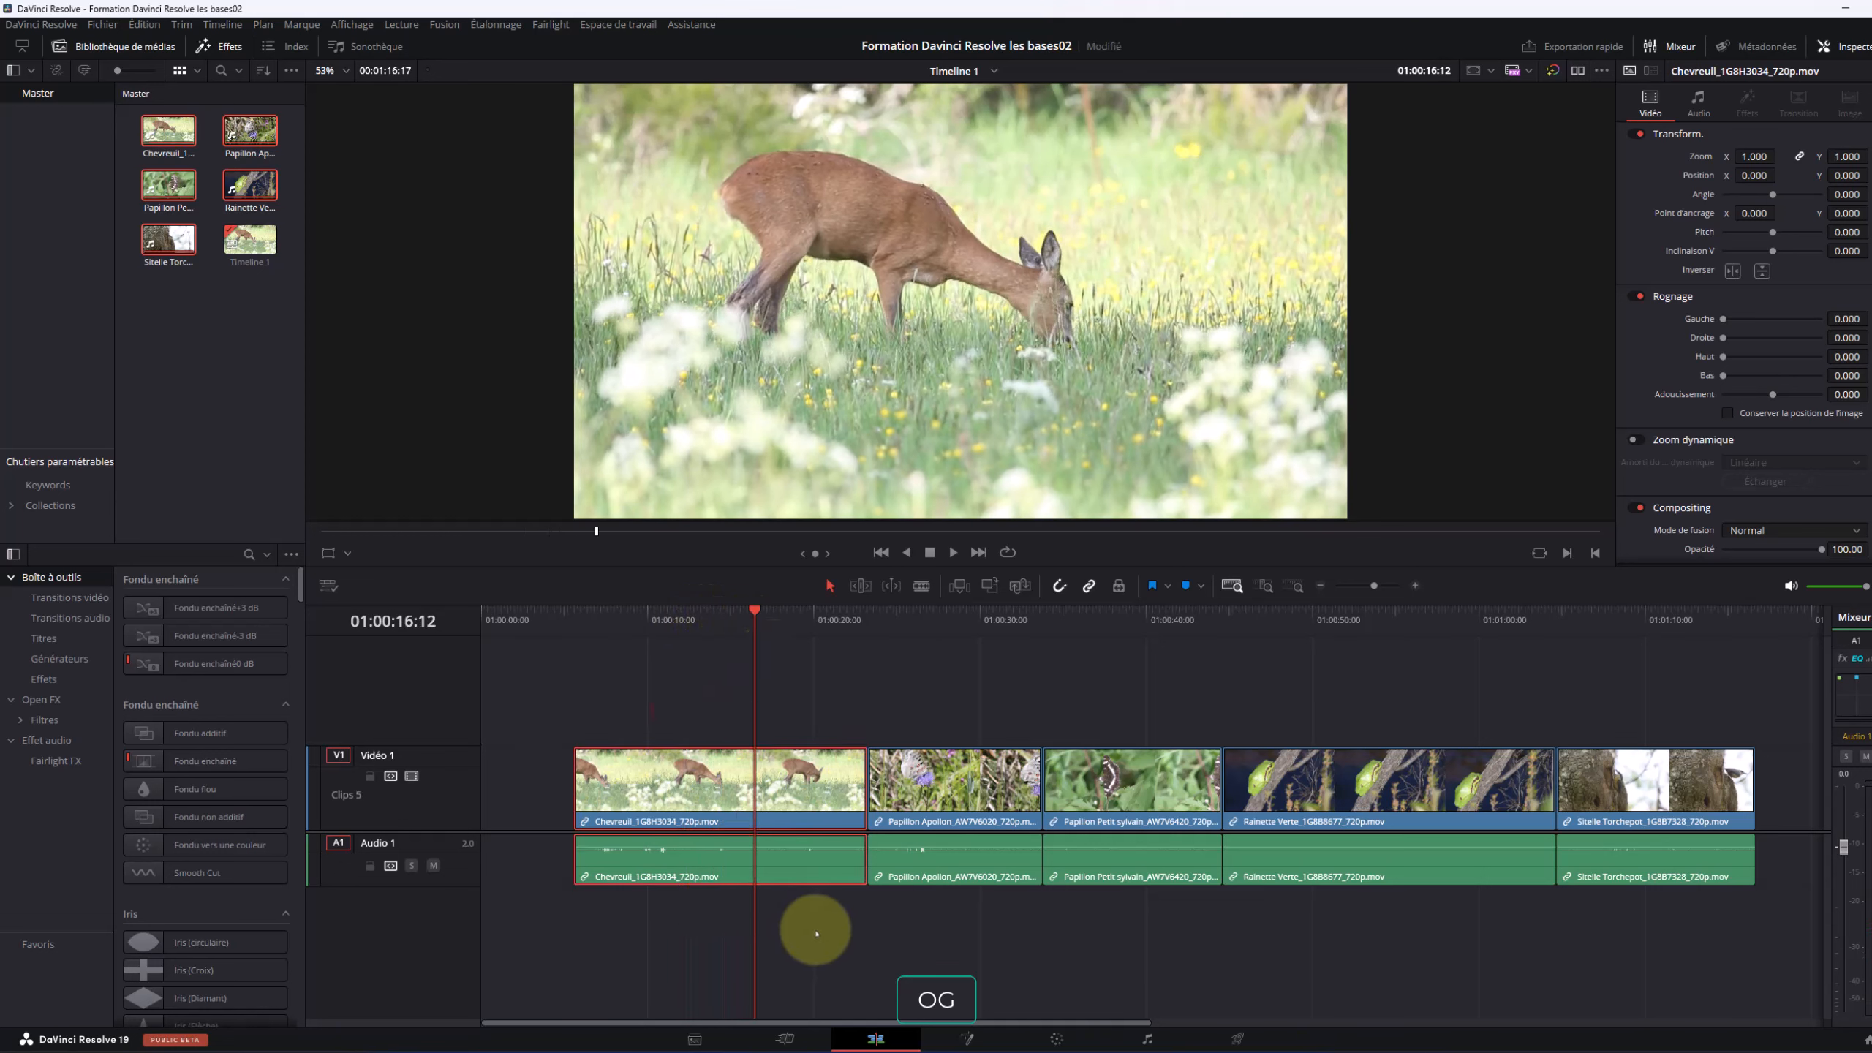
key(ctrl+b)
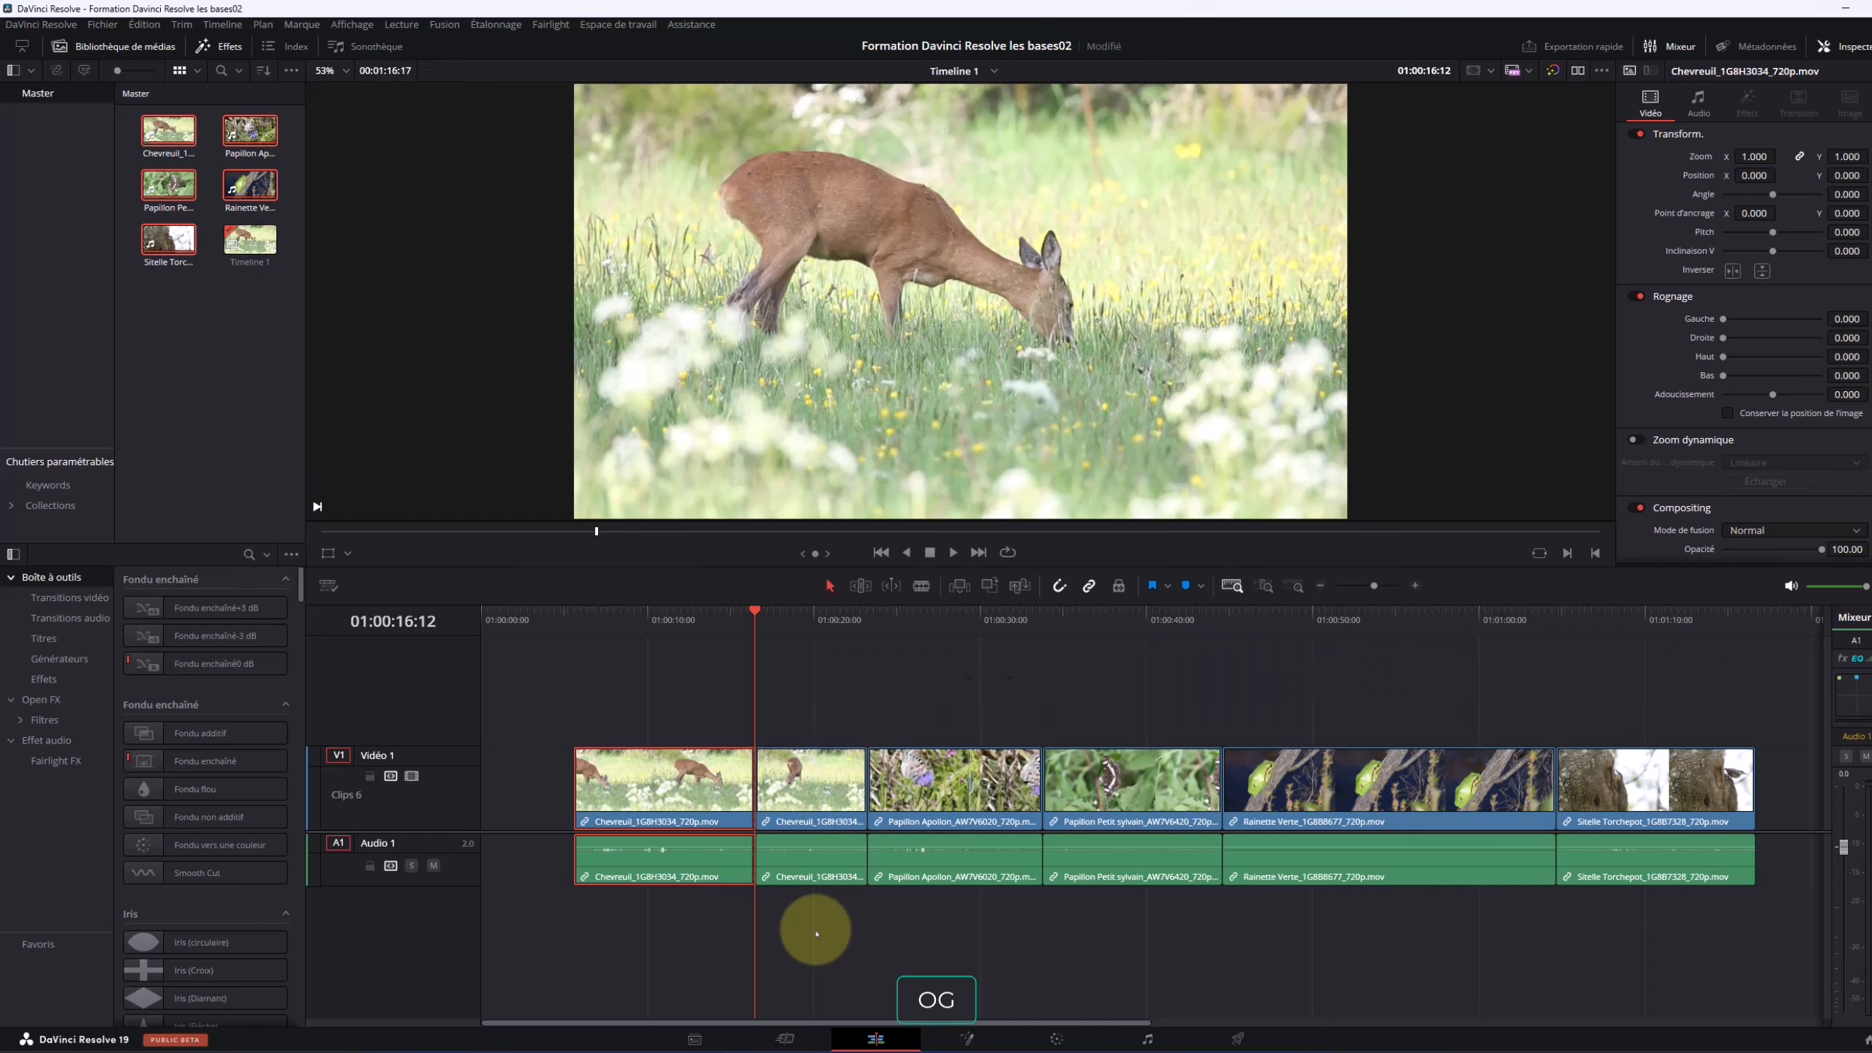
drag(800, 697, 820, 950)
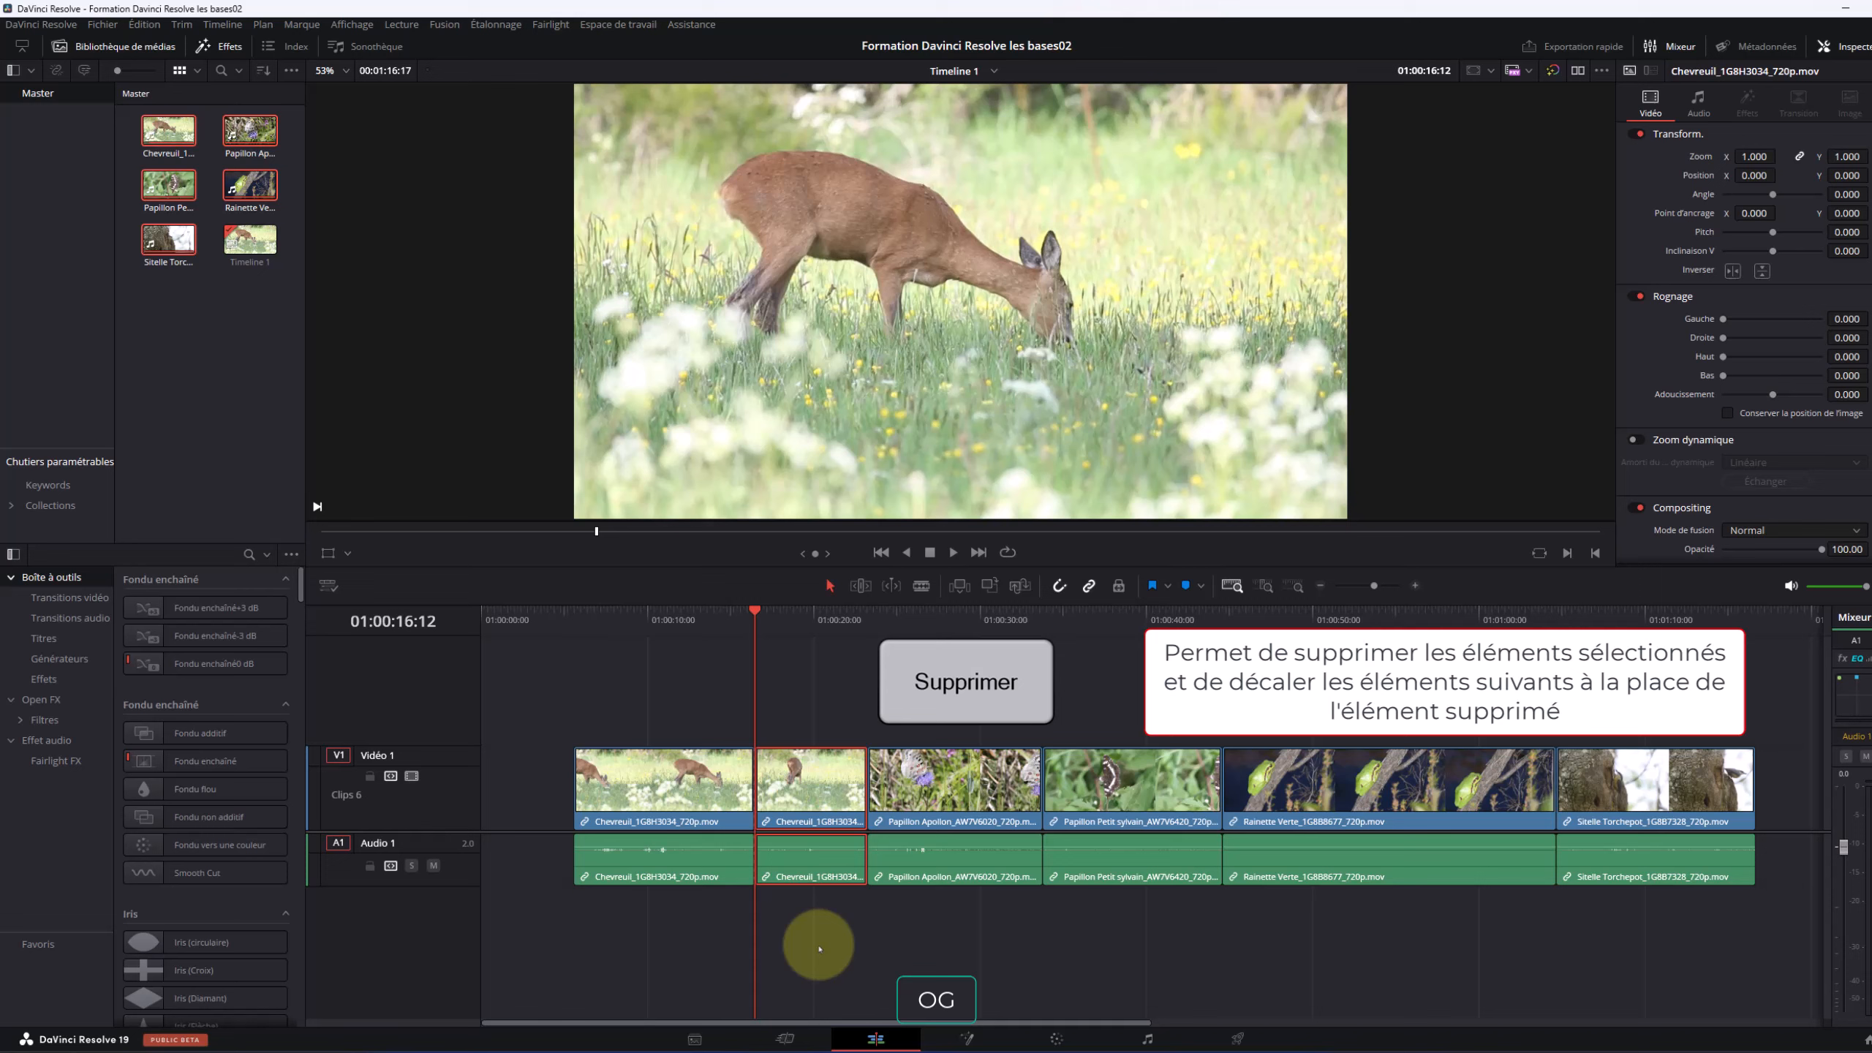
key(Delete)
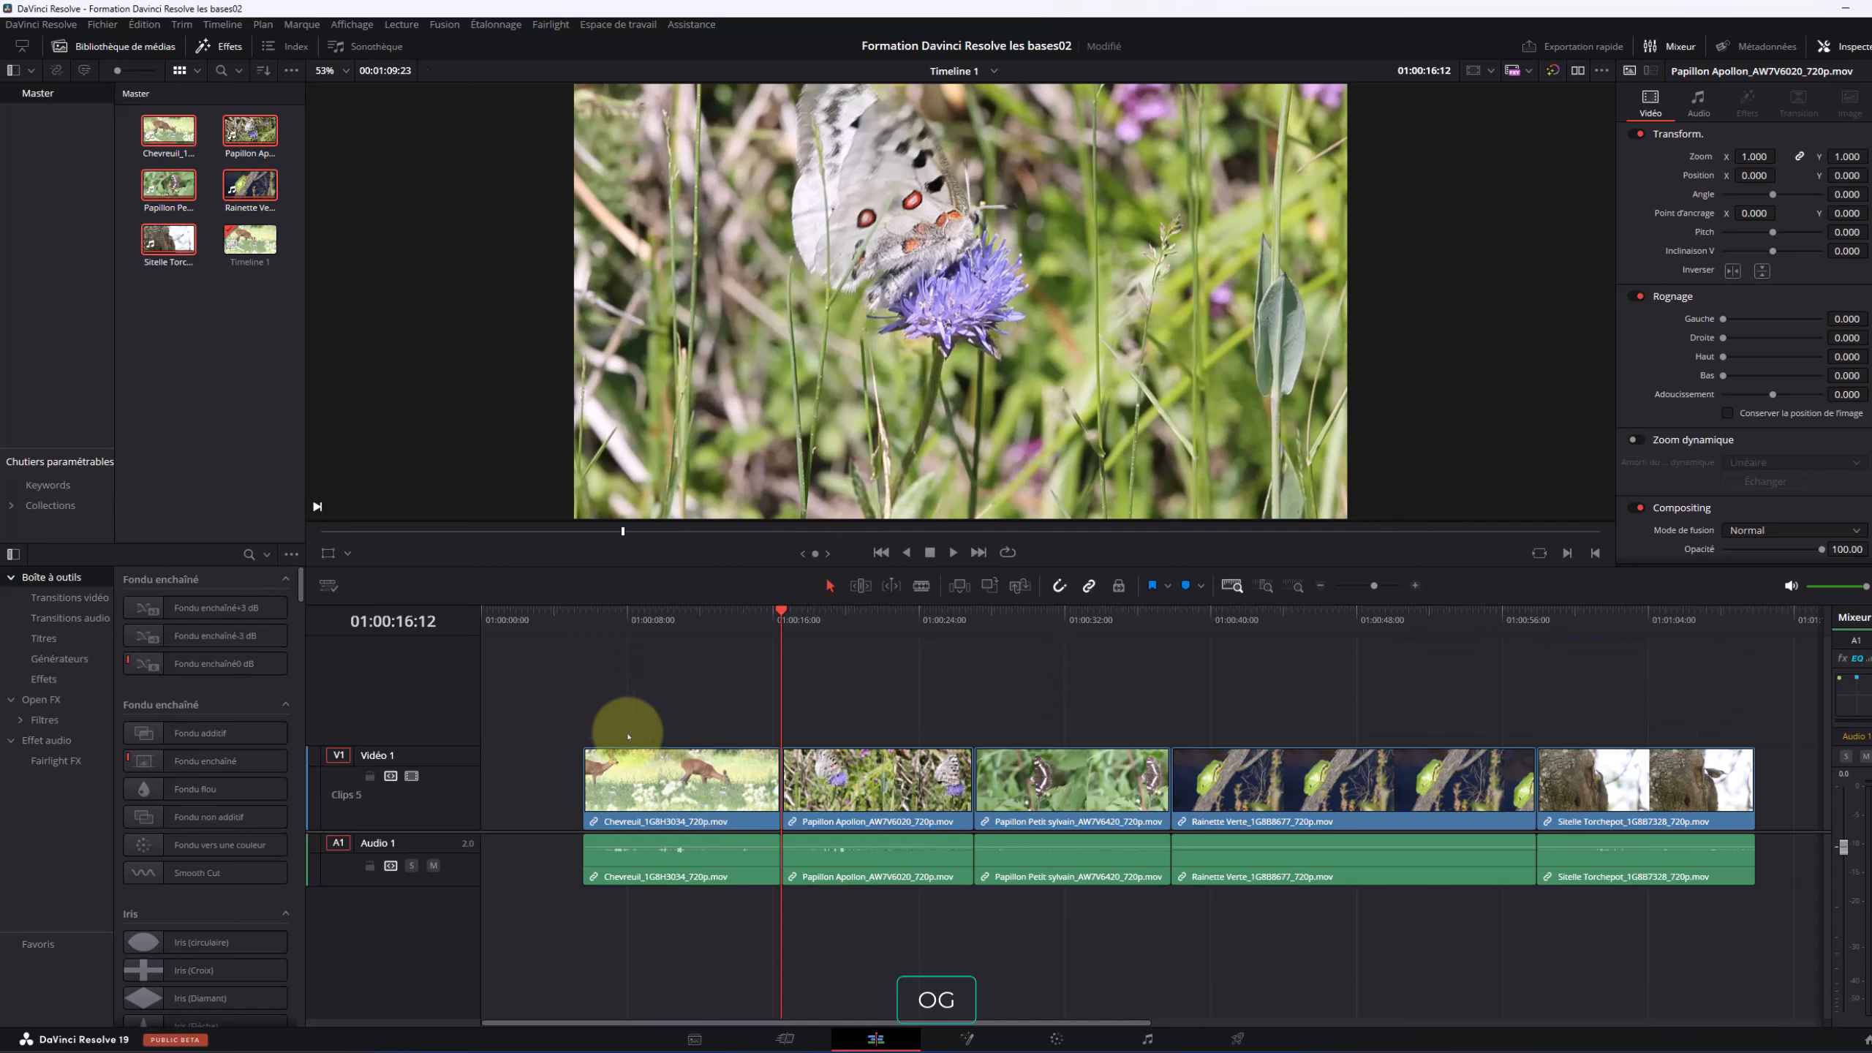
Play the Papillon Apollon clip from its start and pause at 01:00:22:21
drag(614, 712, 726, 904)
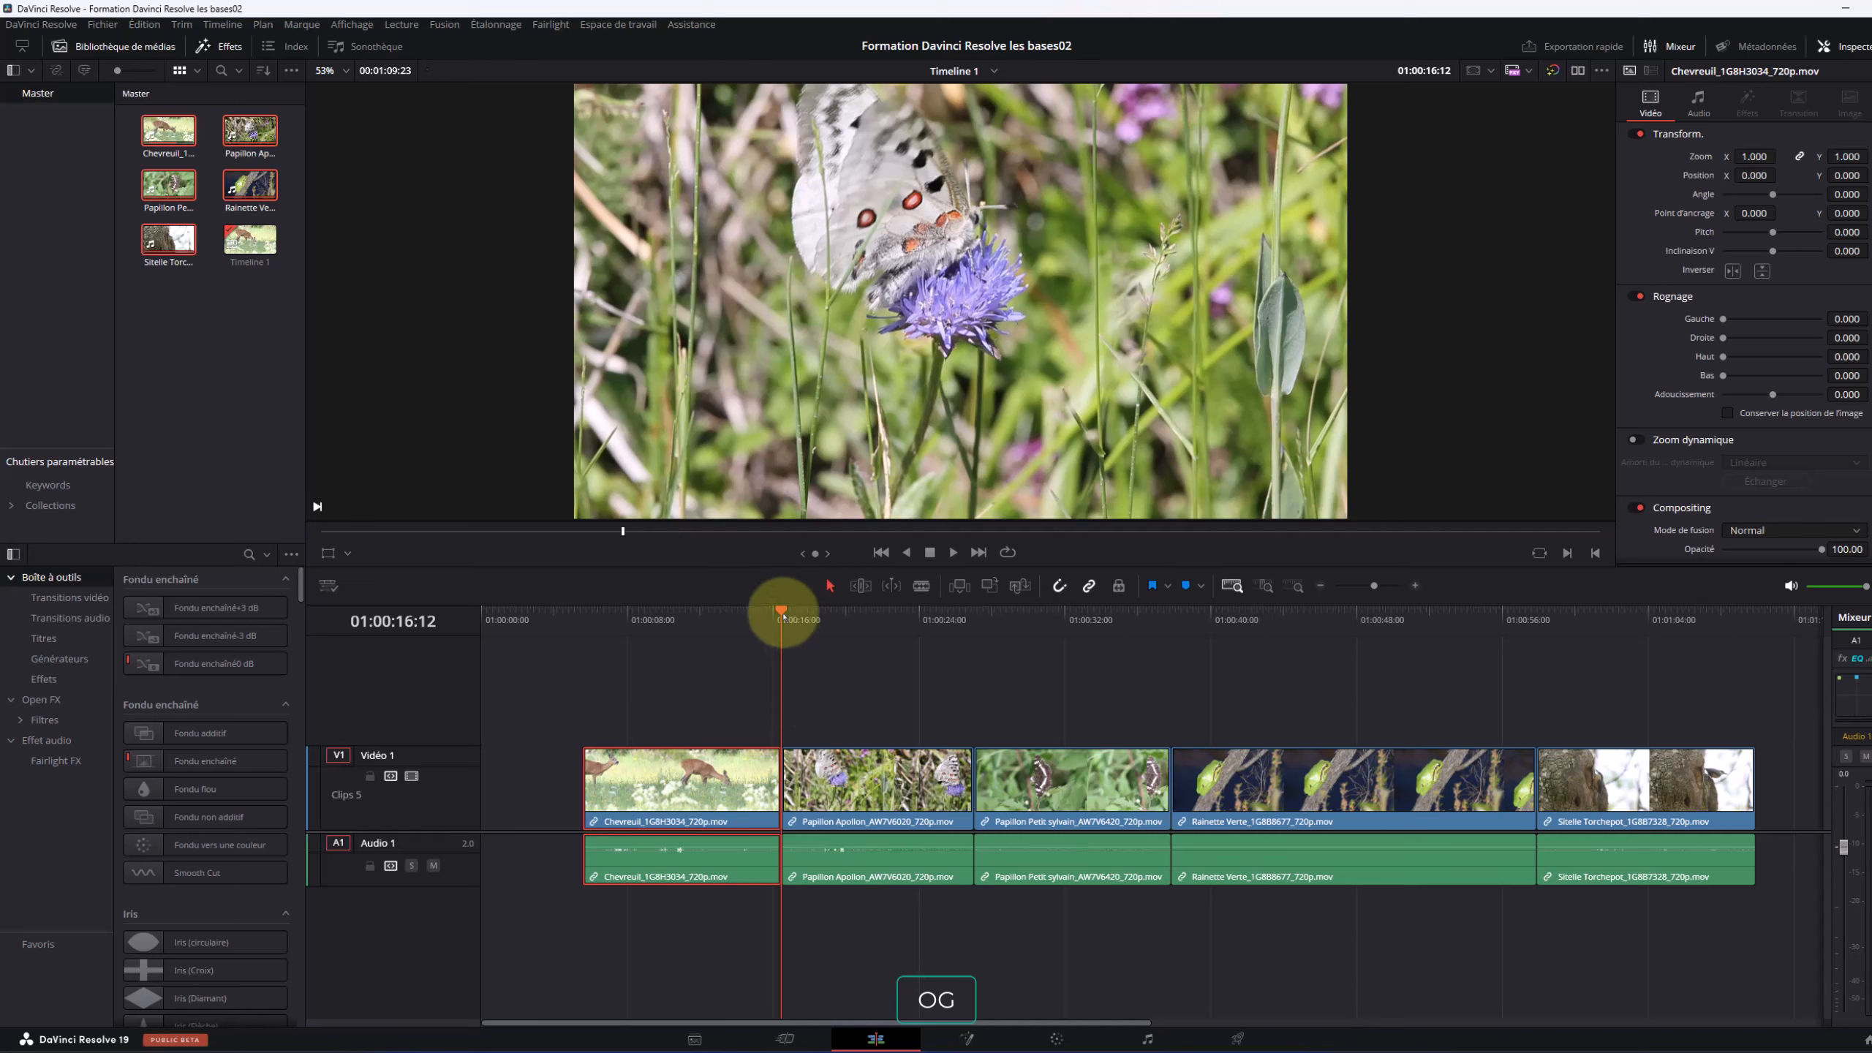
key(space)
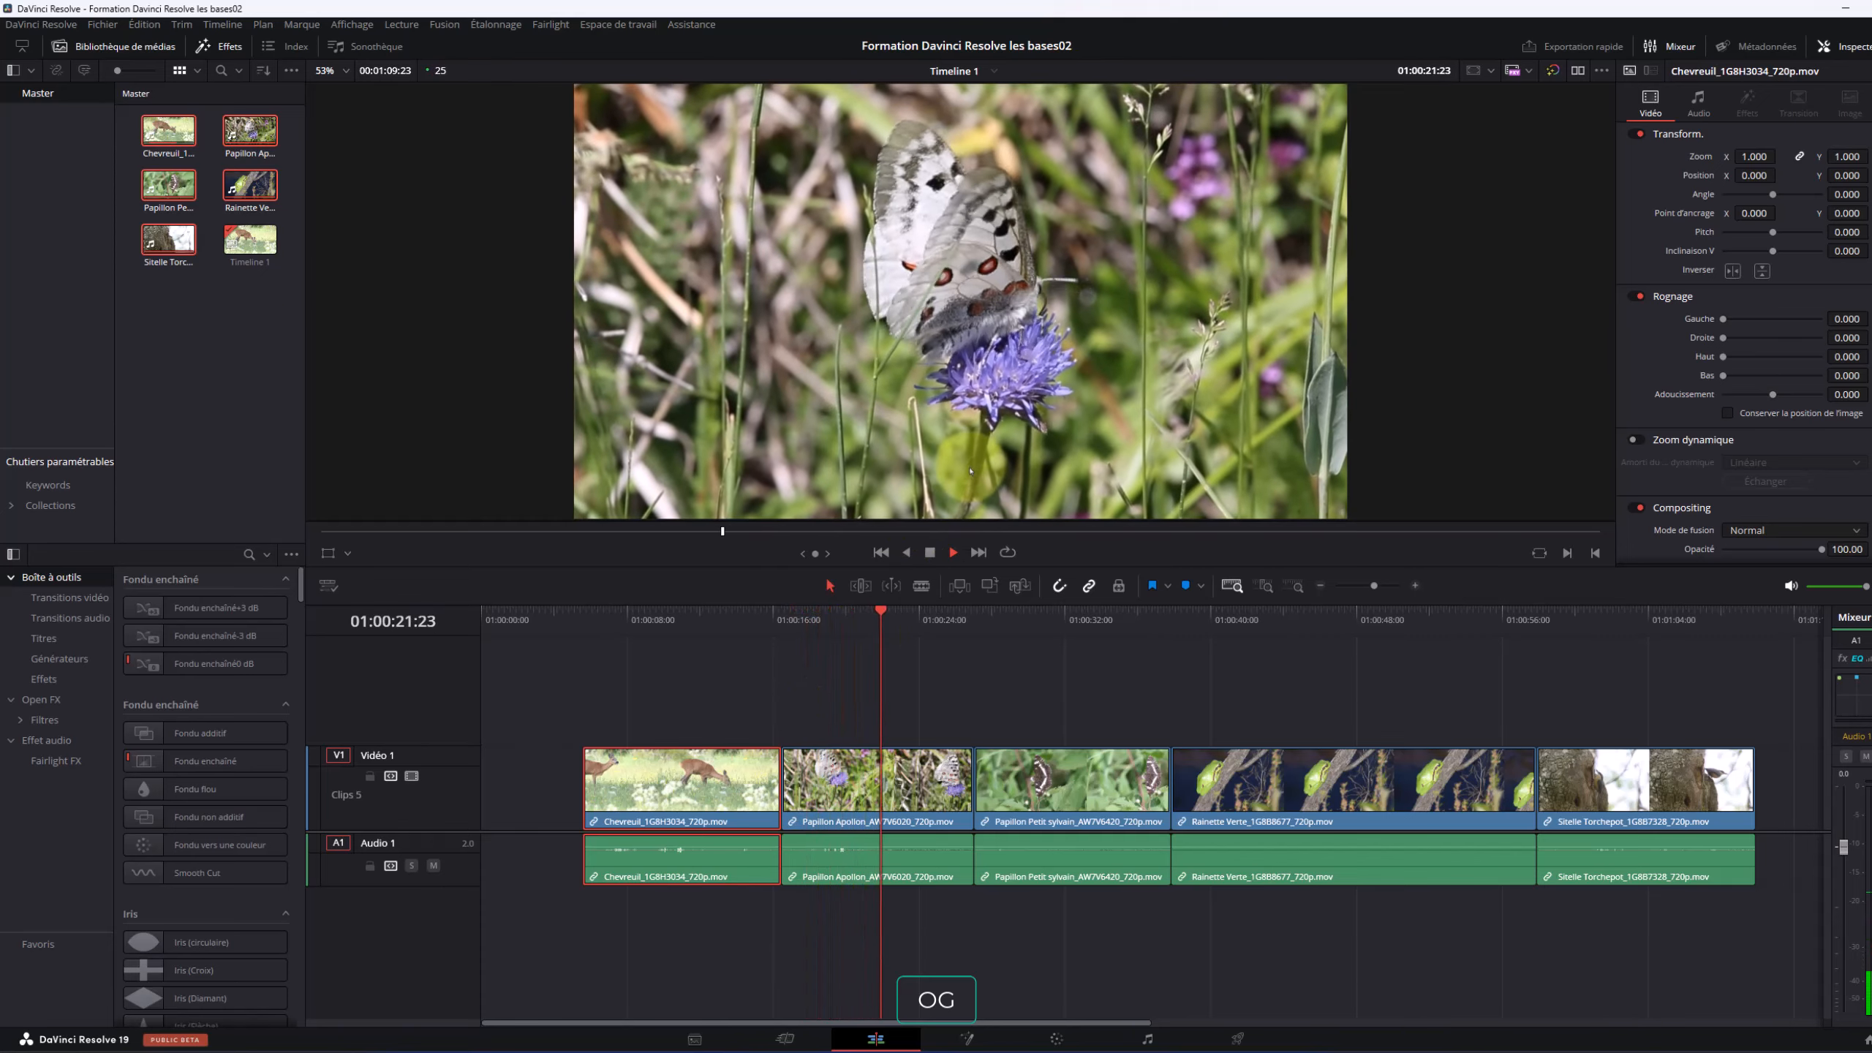
click(953, 552)
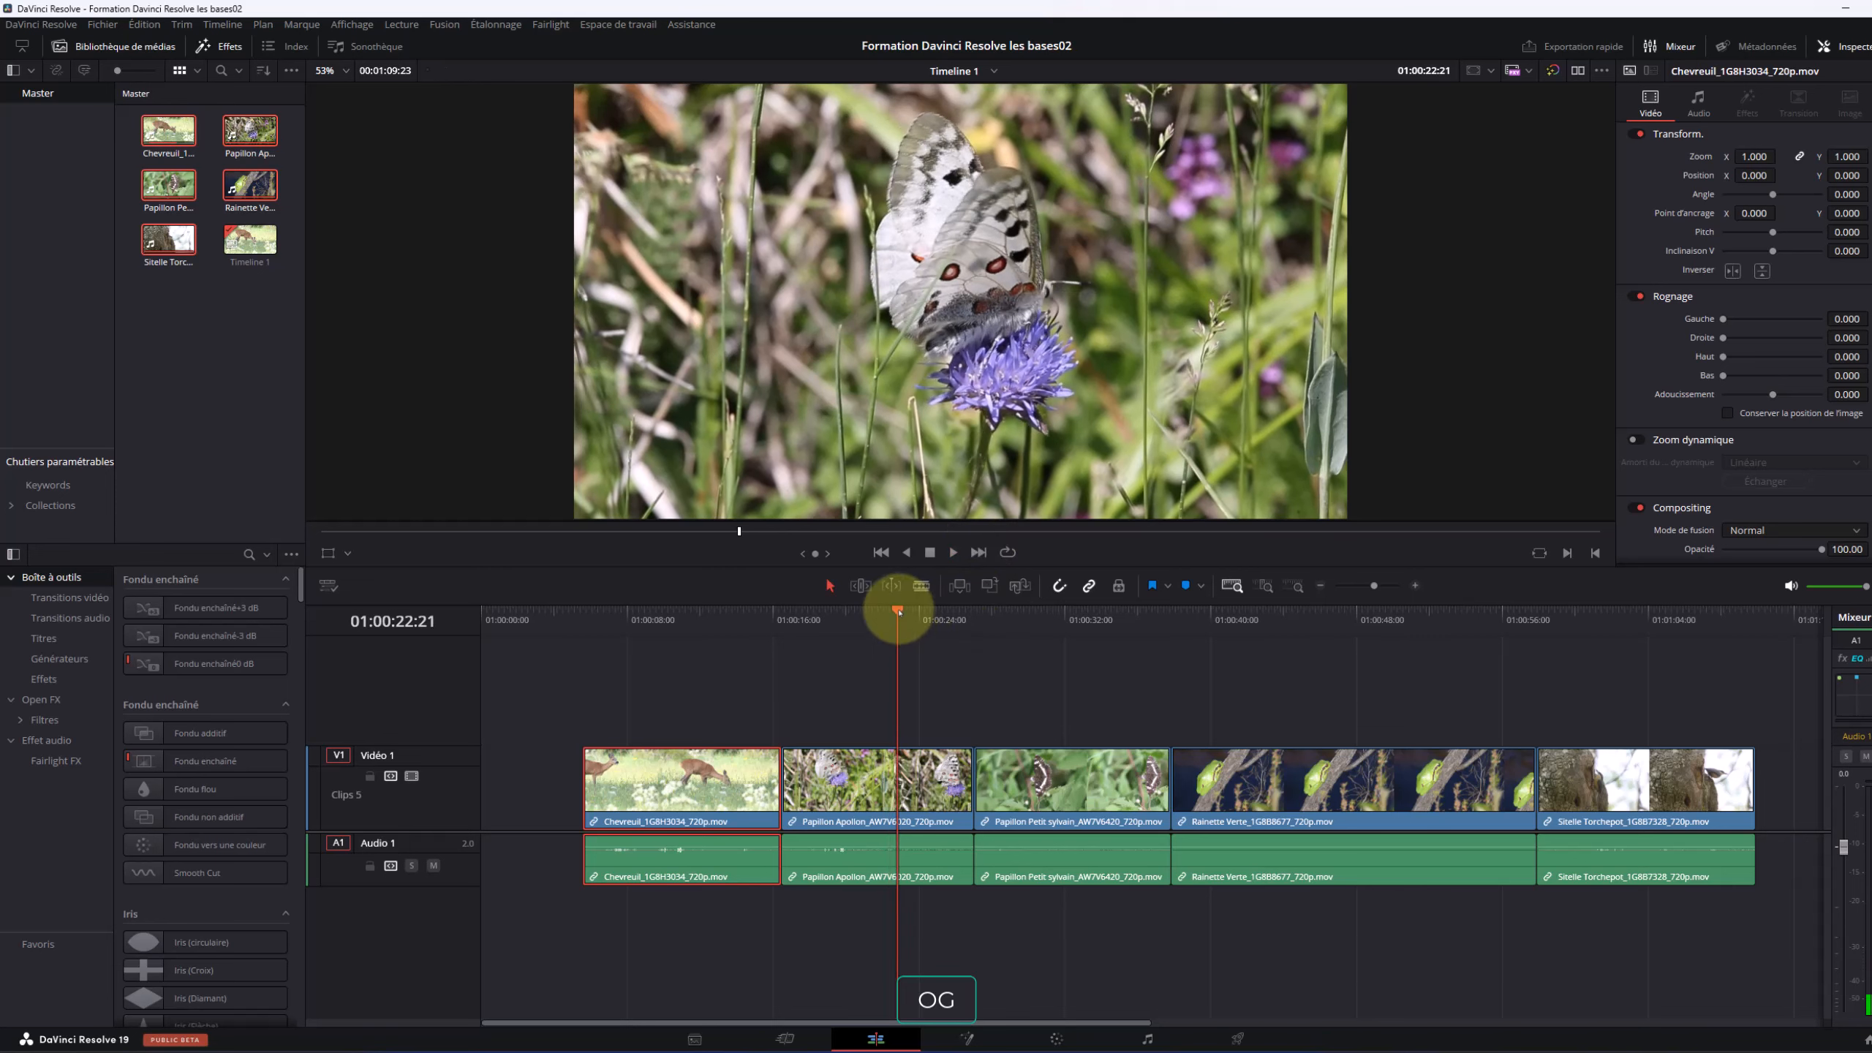
Step frame by frame back and forth through the Papillon Apollon clip and place the playhead at 01:00:22:09
key(Left)
key(Left)
key(Left)
key(Left)
key(Left)
key(Left)
key(Left)
key(Left)
key(Left)
key(Left)
key(Left)
key(Left)
key(Left)
key(Left)
key(Left)
key(Left)
key(Left)
key(Left)
key(Left)
key(Left)
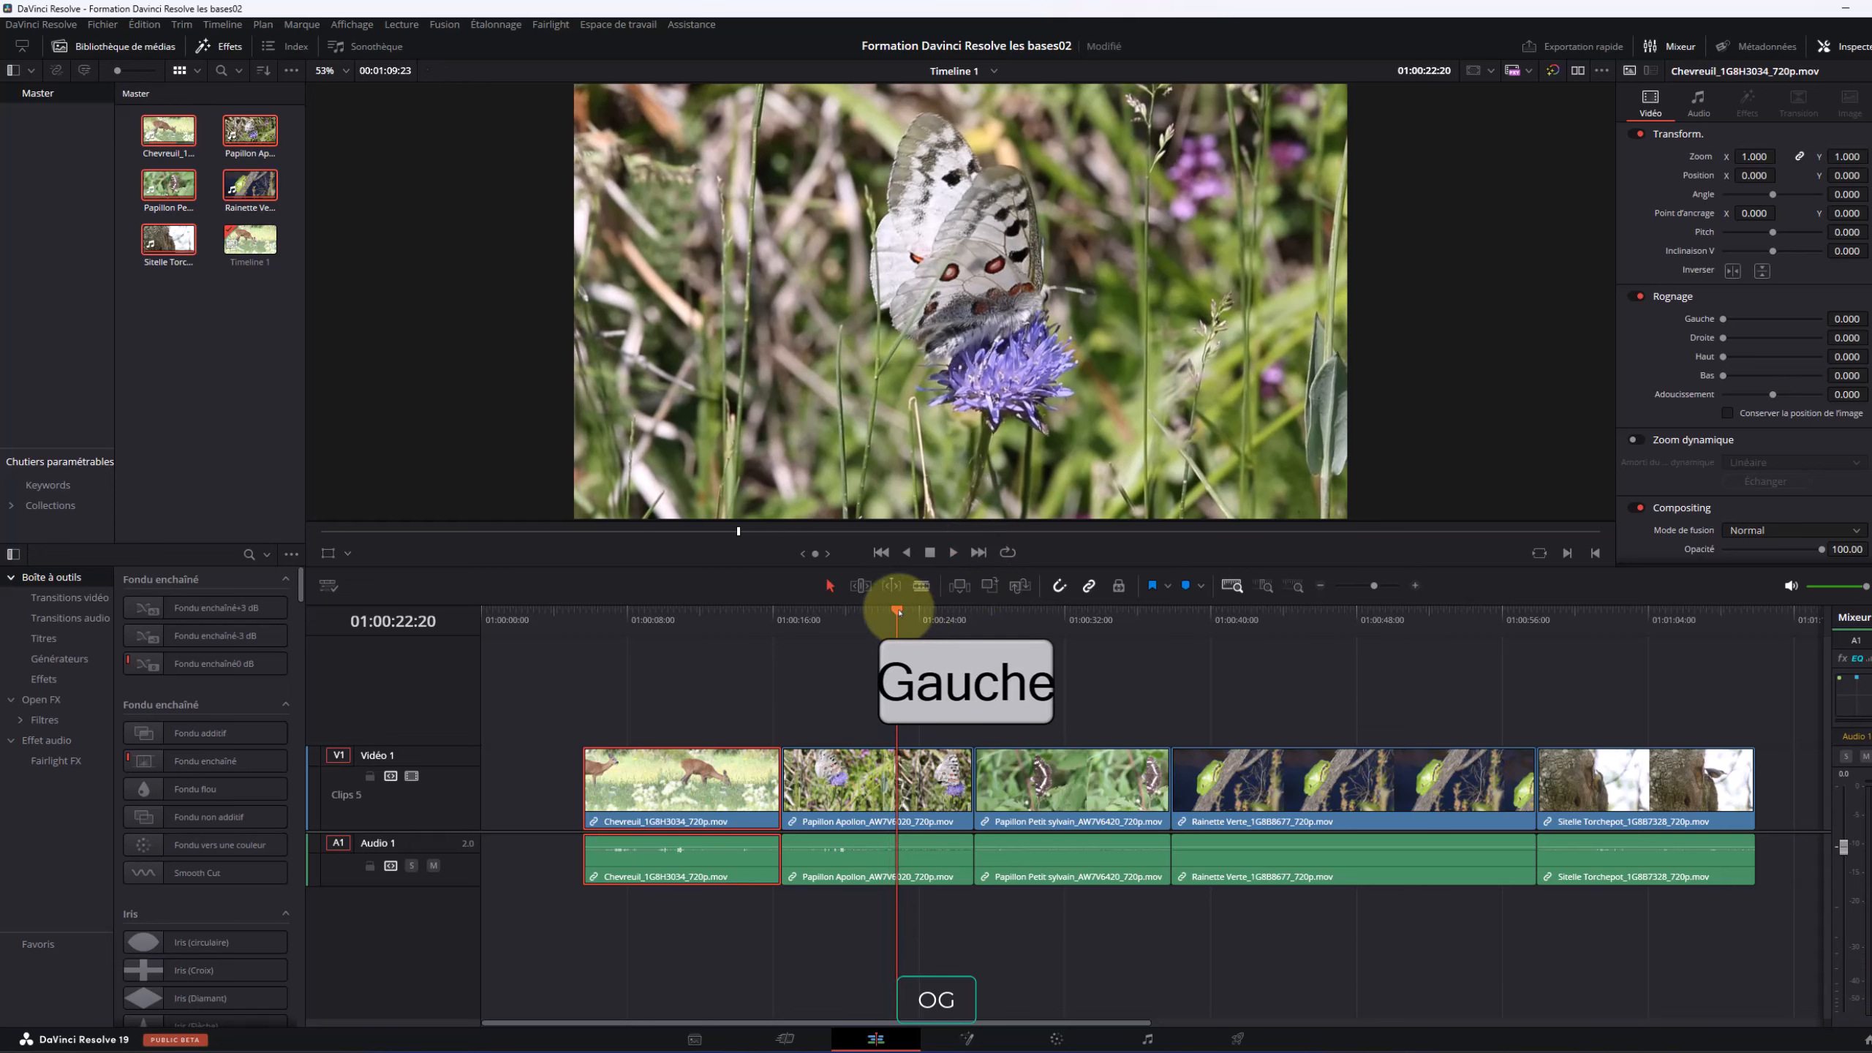
key(Left)
key(Left)
key(Left)
key(Left)
key(Left)
key(Left)
key(Left)
key(Left)
key(Left)
key(Left)
key(Left)
key(Left)
key(Left)
key(Left)
key(Left)
key(Left)
key(Left)
key(Left)
key(Left)
key(Left)
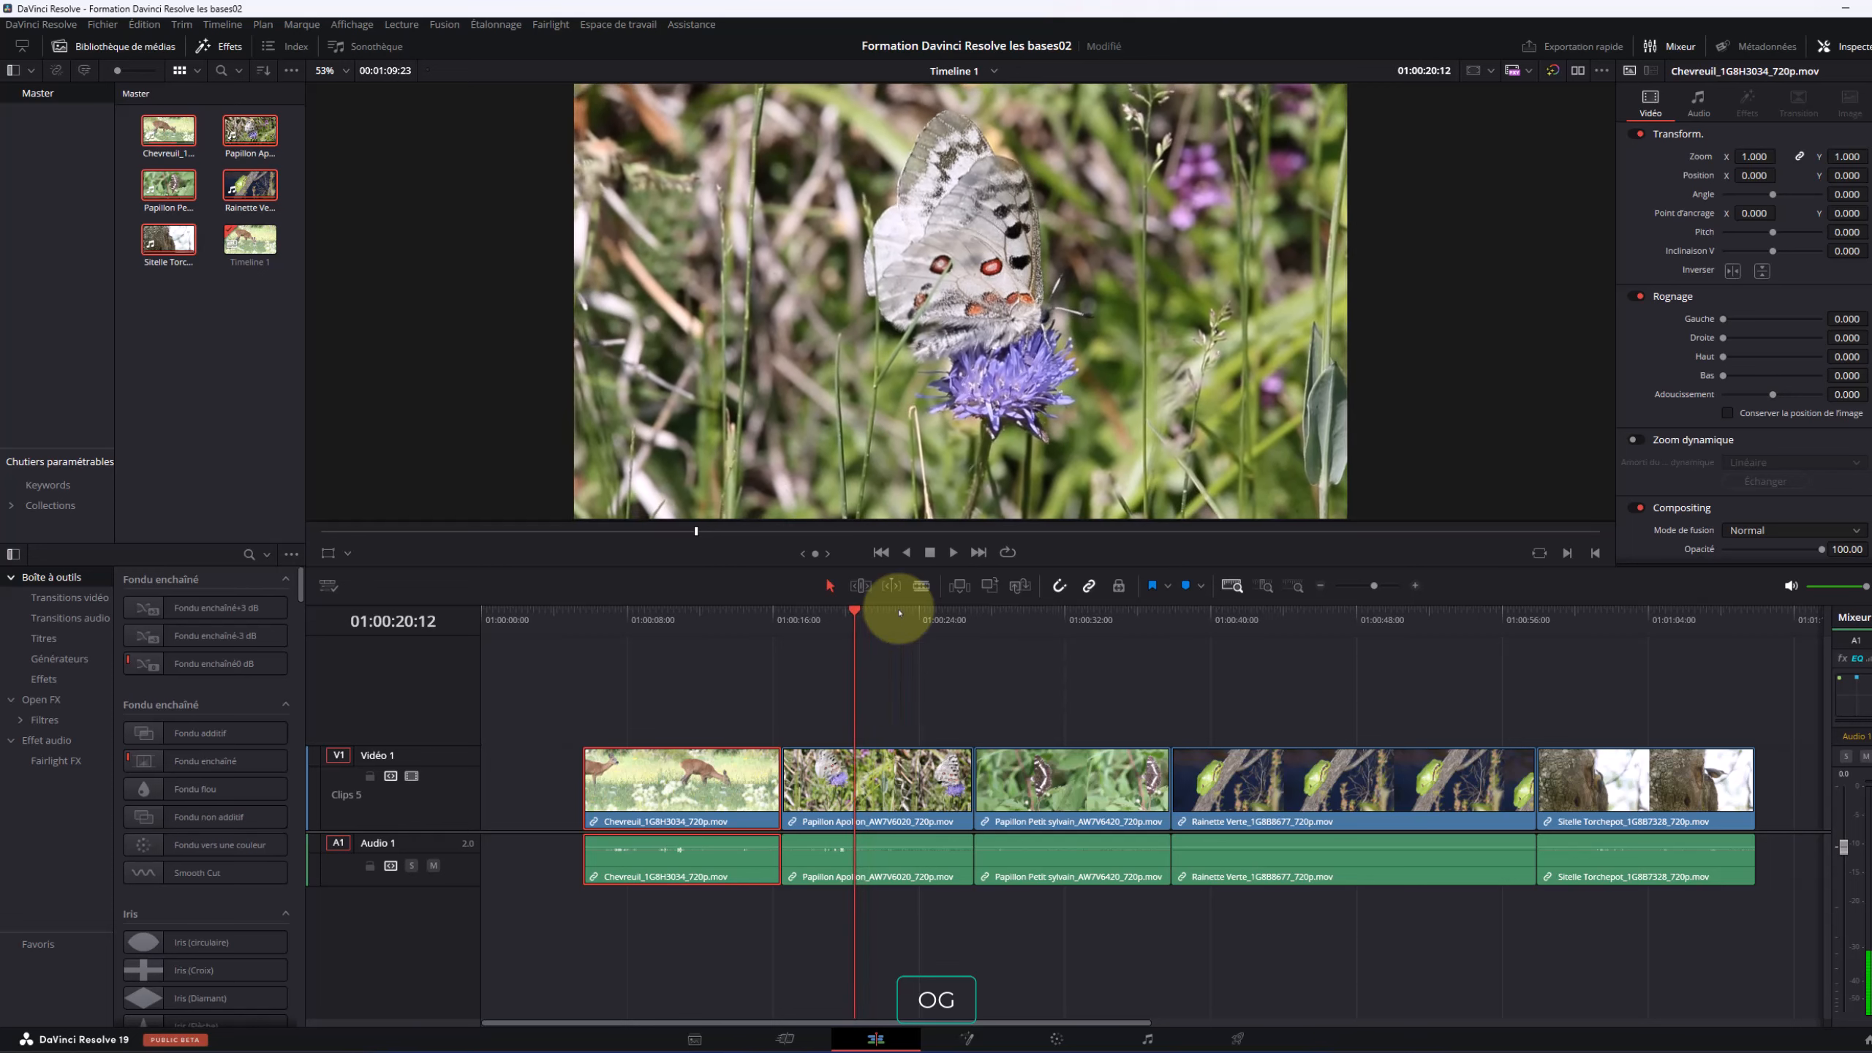
key(Right)
key(Right)
key(Right)
key(Right)
key(Right)
key(Right)
key(Right)
key(Right)
key(Right)
key(Right)
key(Right)
key(Right)
key(Right)
key(Right)
key(Right)
key(Right)
key(Right)
key(Right)
key(Right)
key(Right)
key(Right)
key(Right)
key(Right)
key(Right)
key(Right)
key(Right)
key(Right)
key(Right)
key(Right)
key(Right)
key(Right)
key(Right)
key(Right)
key(Right)
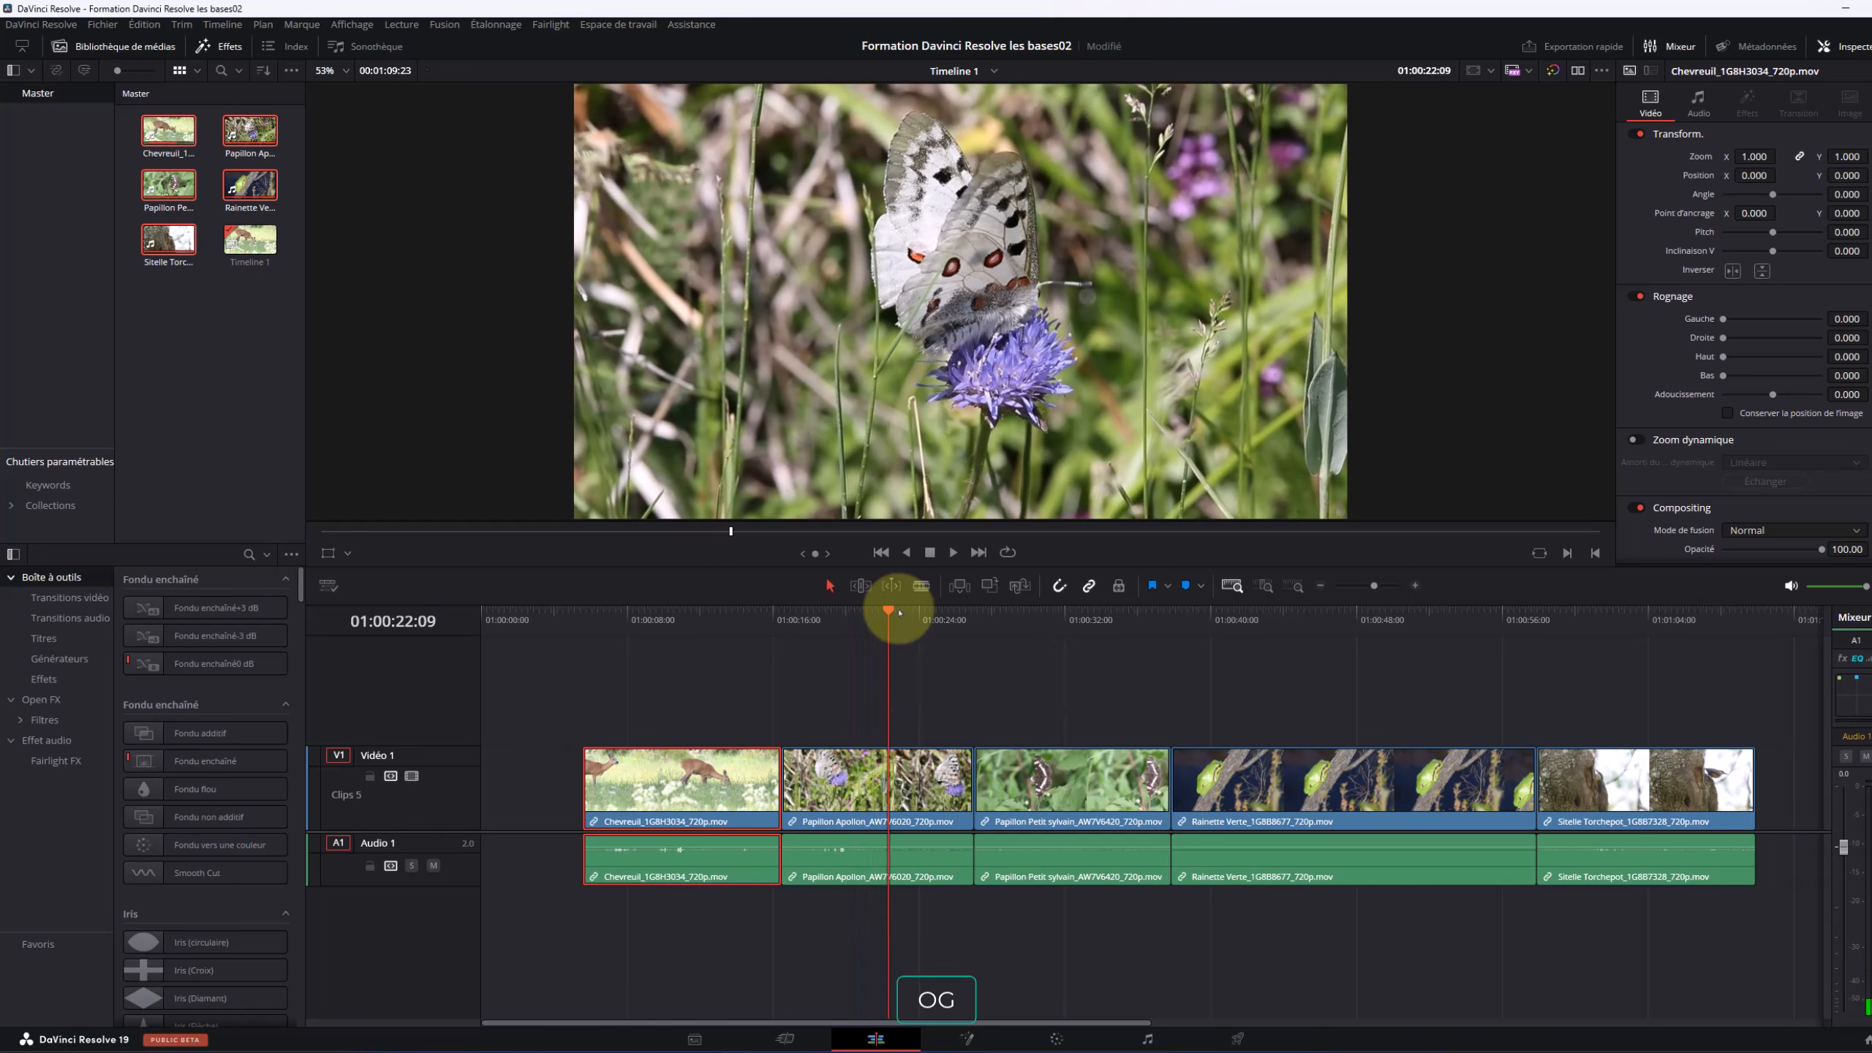
Cut the Papillon Apollon clip's video and audio at 01:00:22:09 and ripple delete the segment before the cut
click(837, 695)
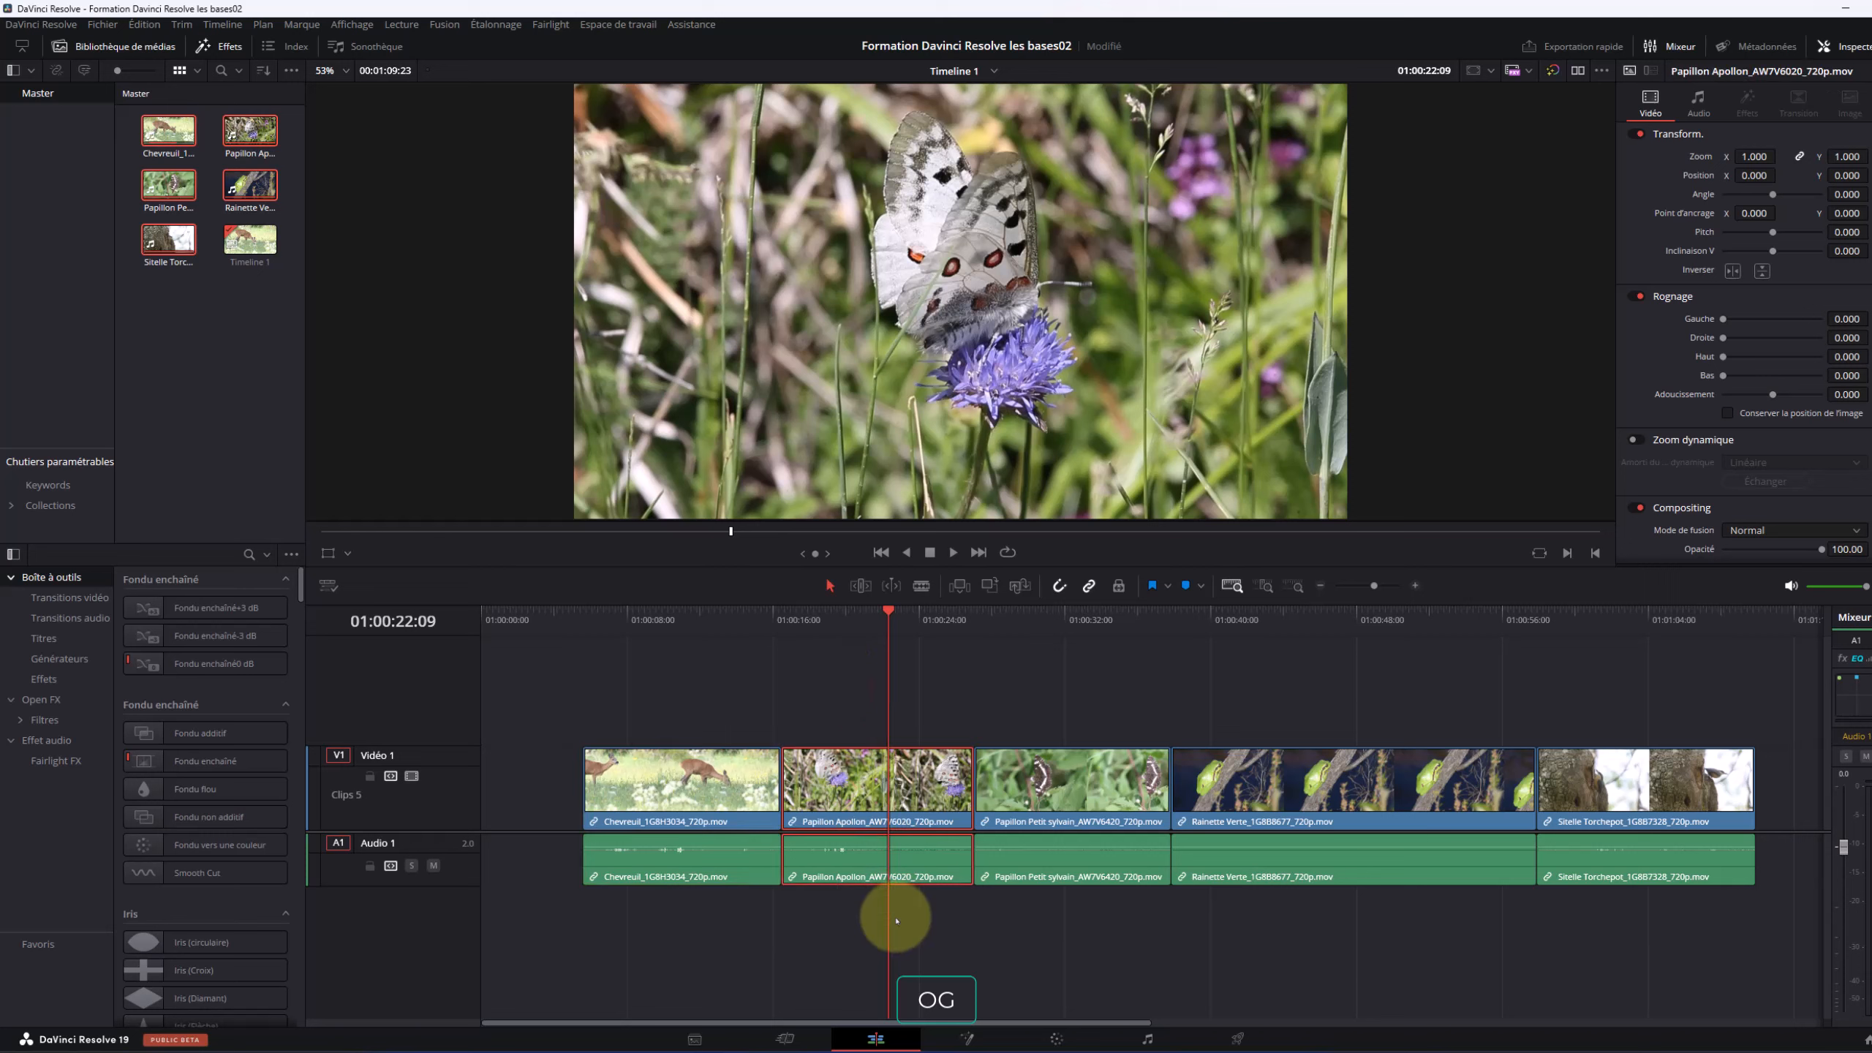
key(ctrl+b)
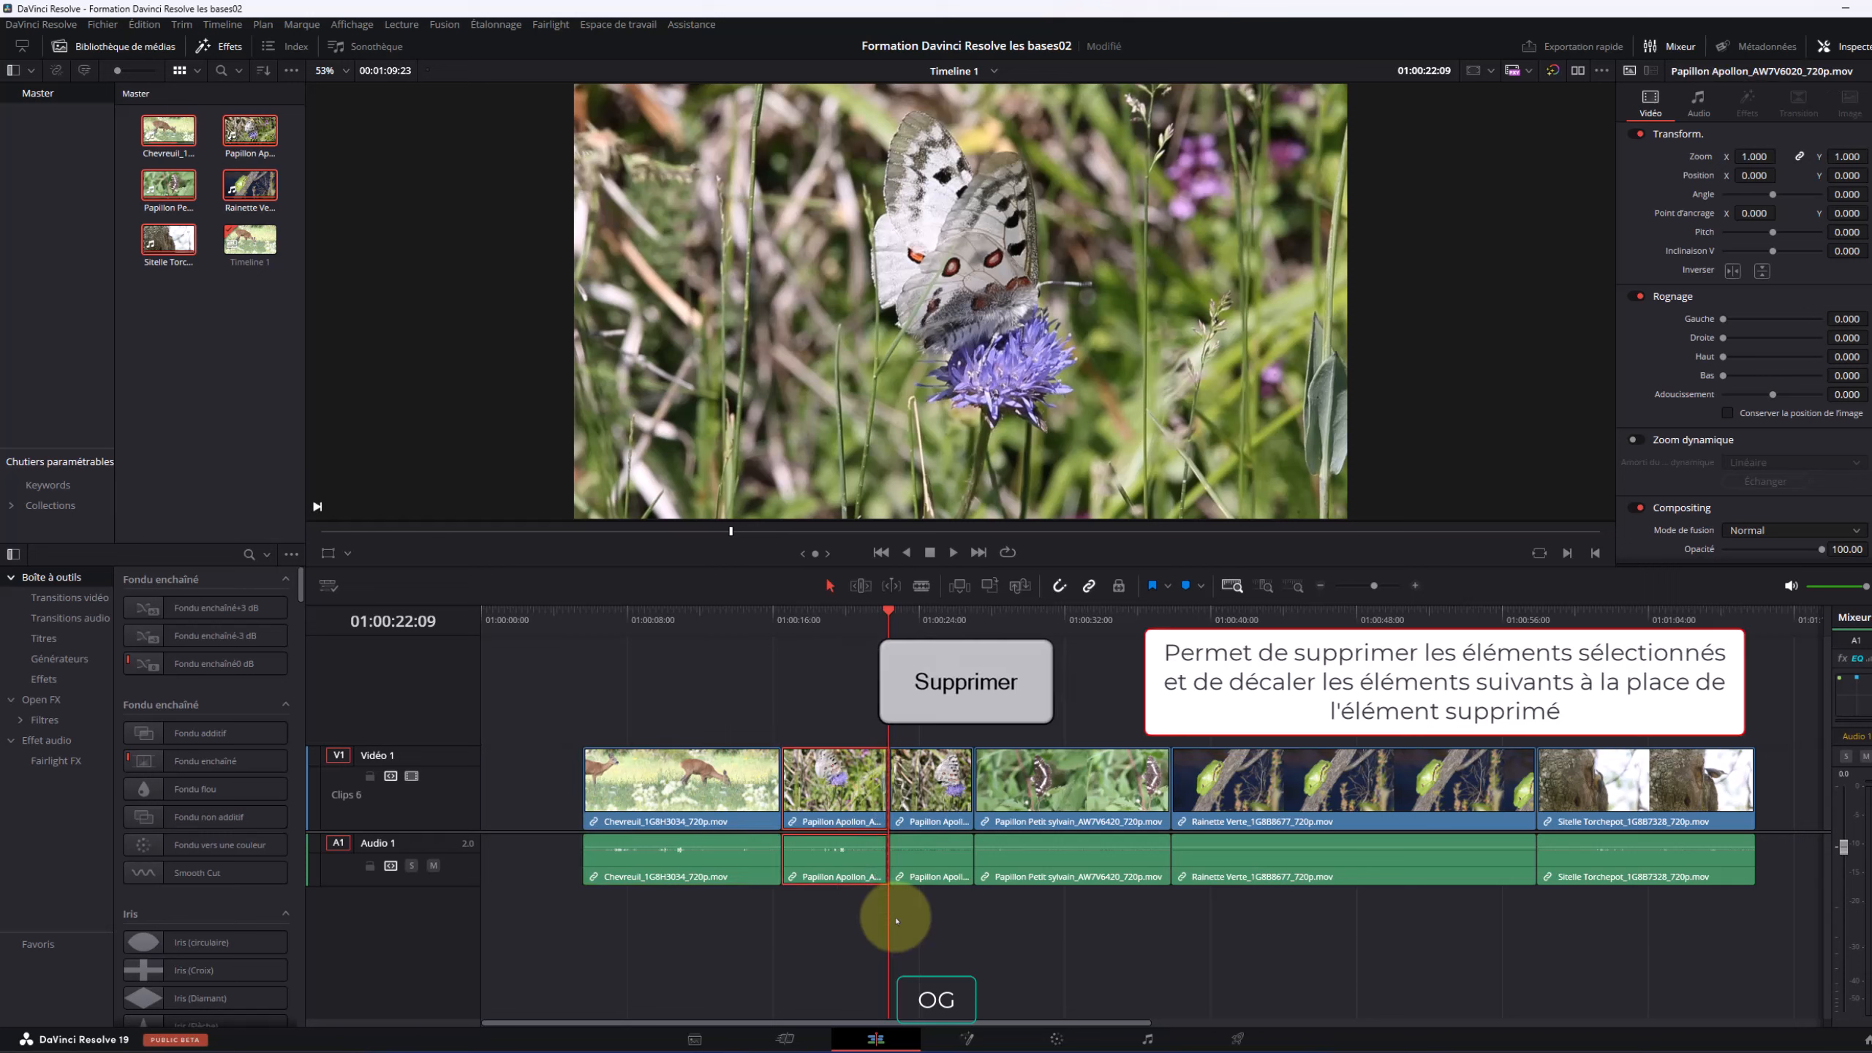
key(Delete)
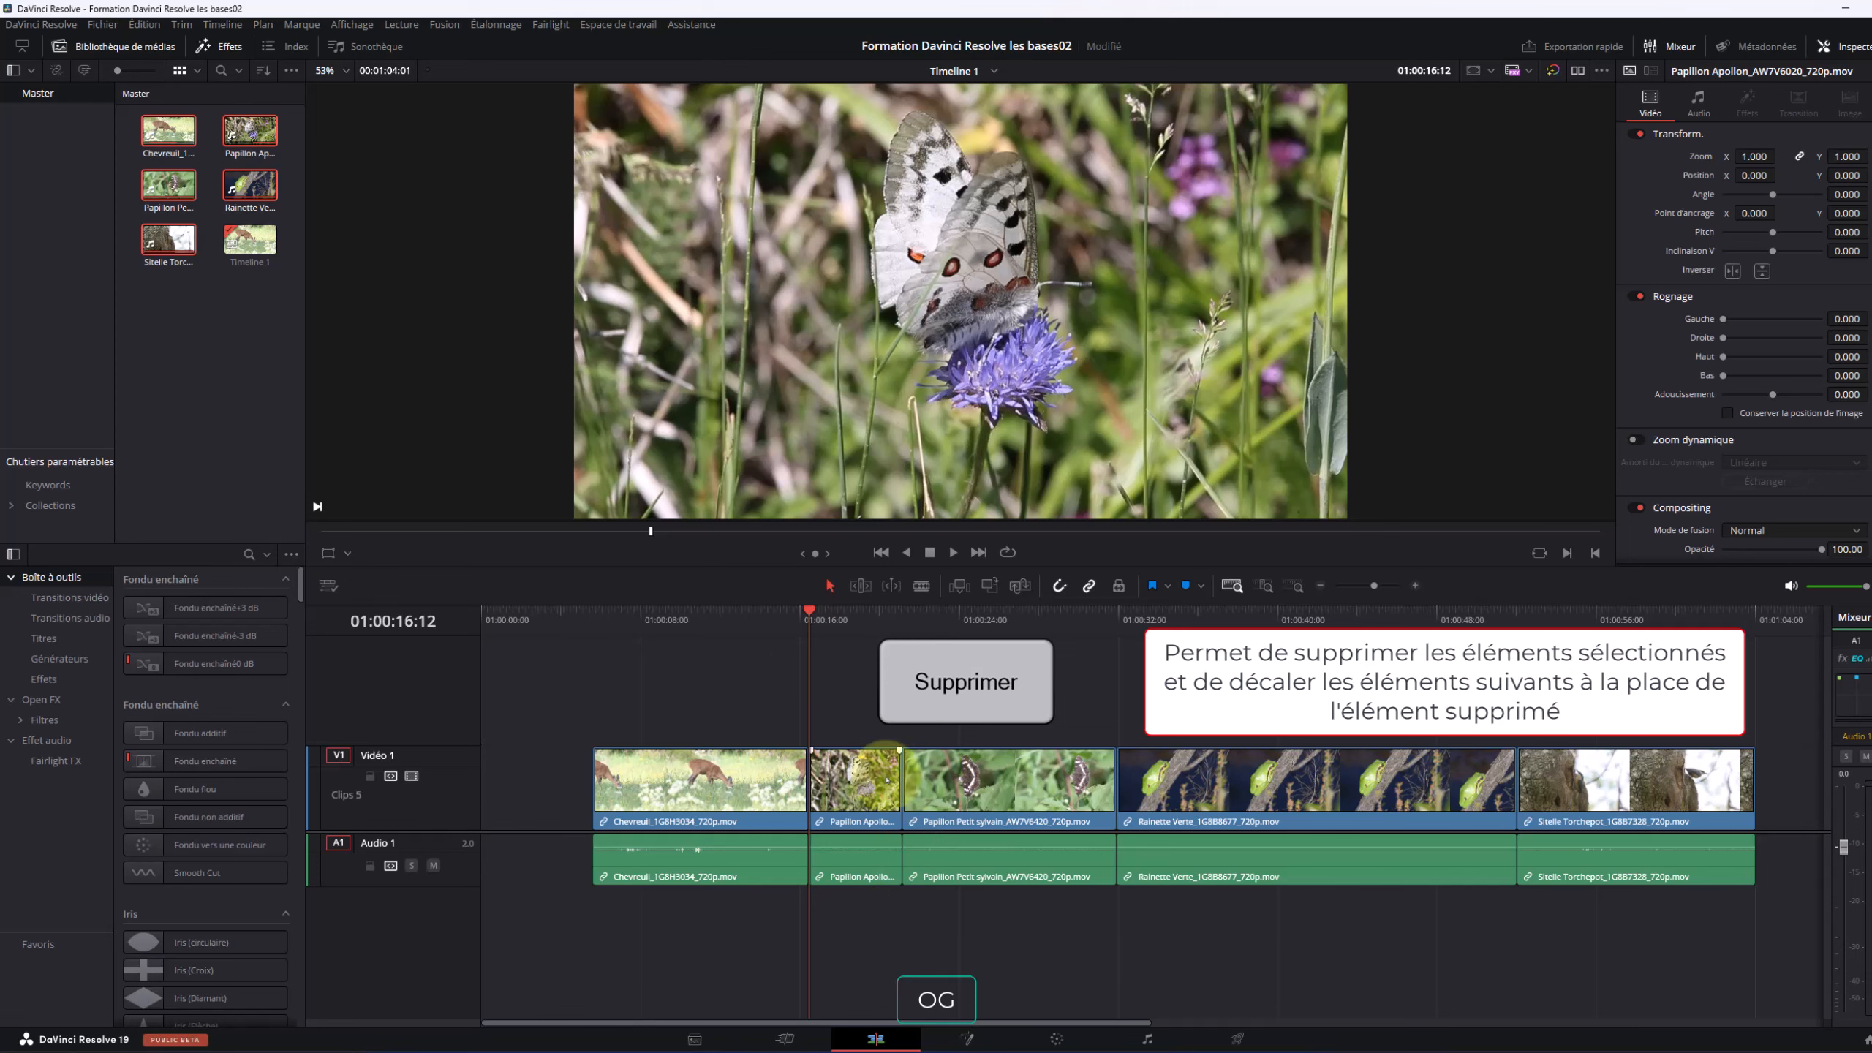
Cut the remaining Papillon Apollon clip at 01:00:20:11 and ripple delete the short segment after the cut, video and audio together
click(808, 608)
drag(808, 608, 870, 930)
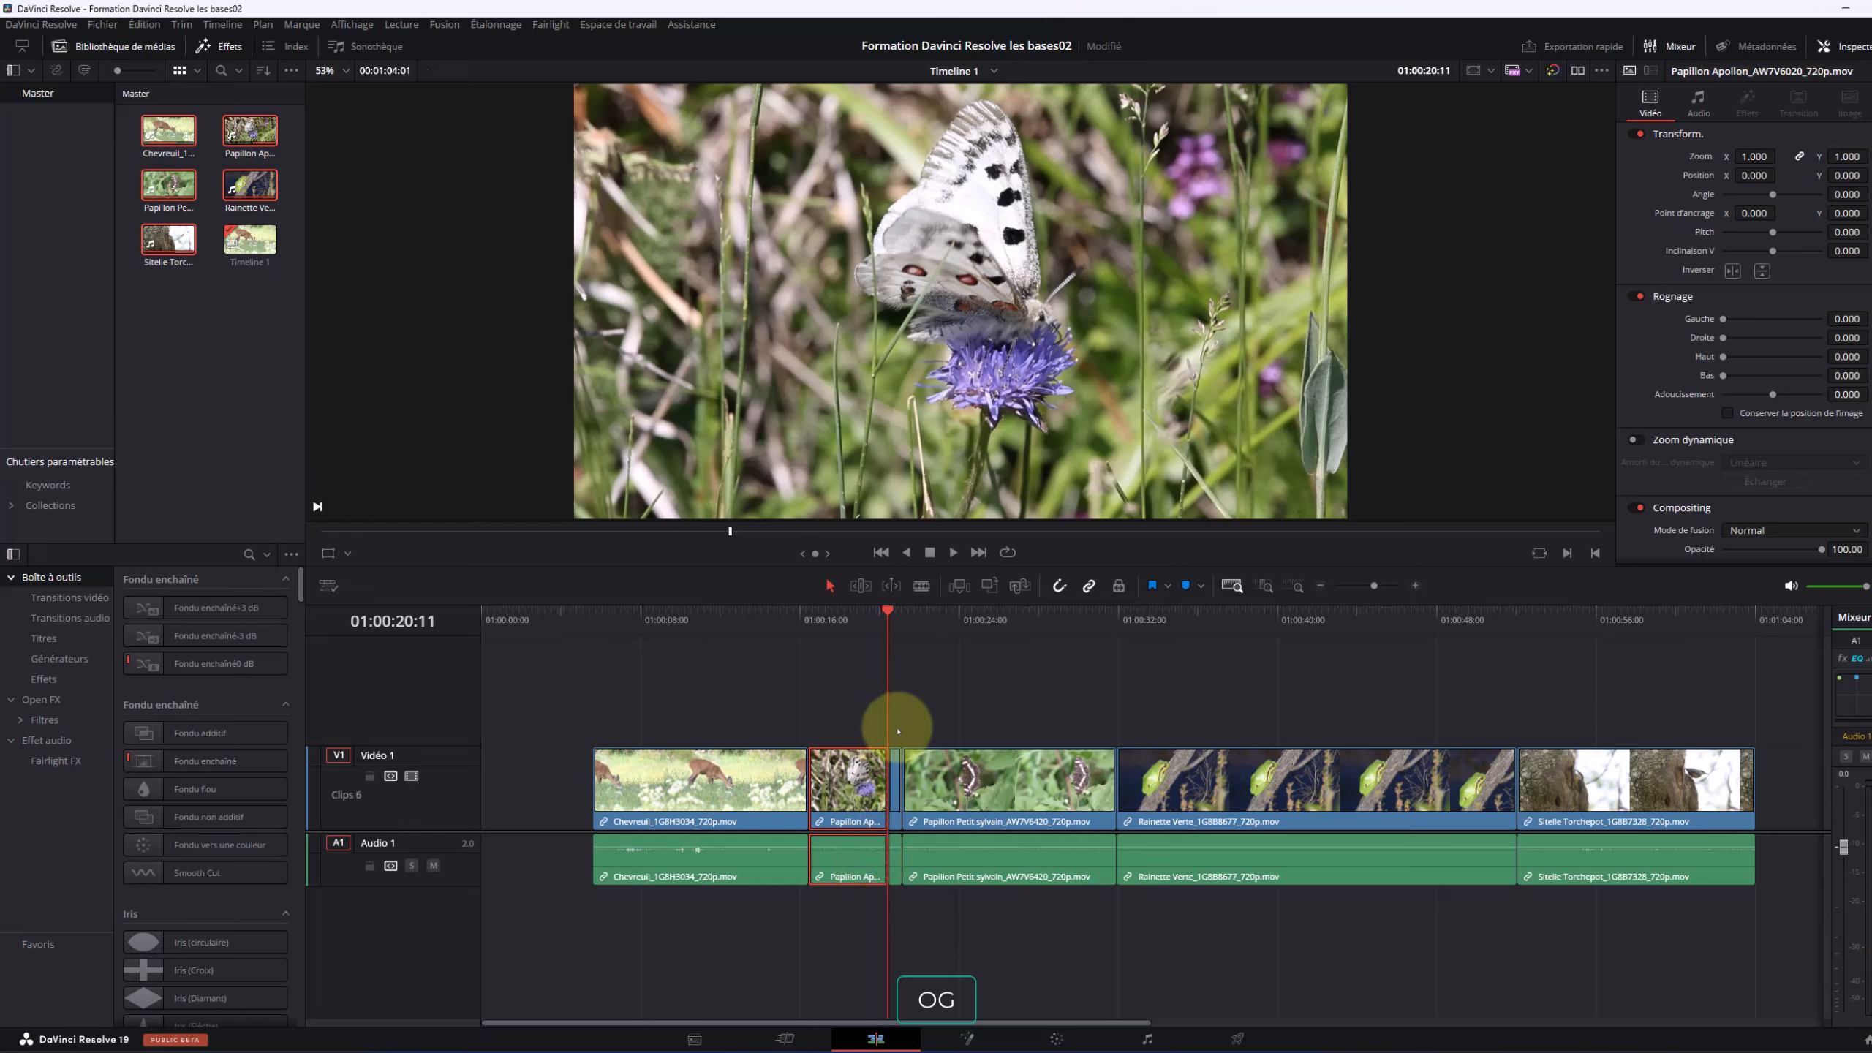
drag(896, 726, 897, 941)
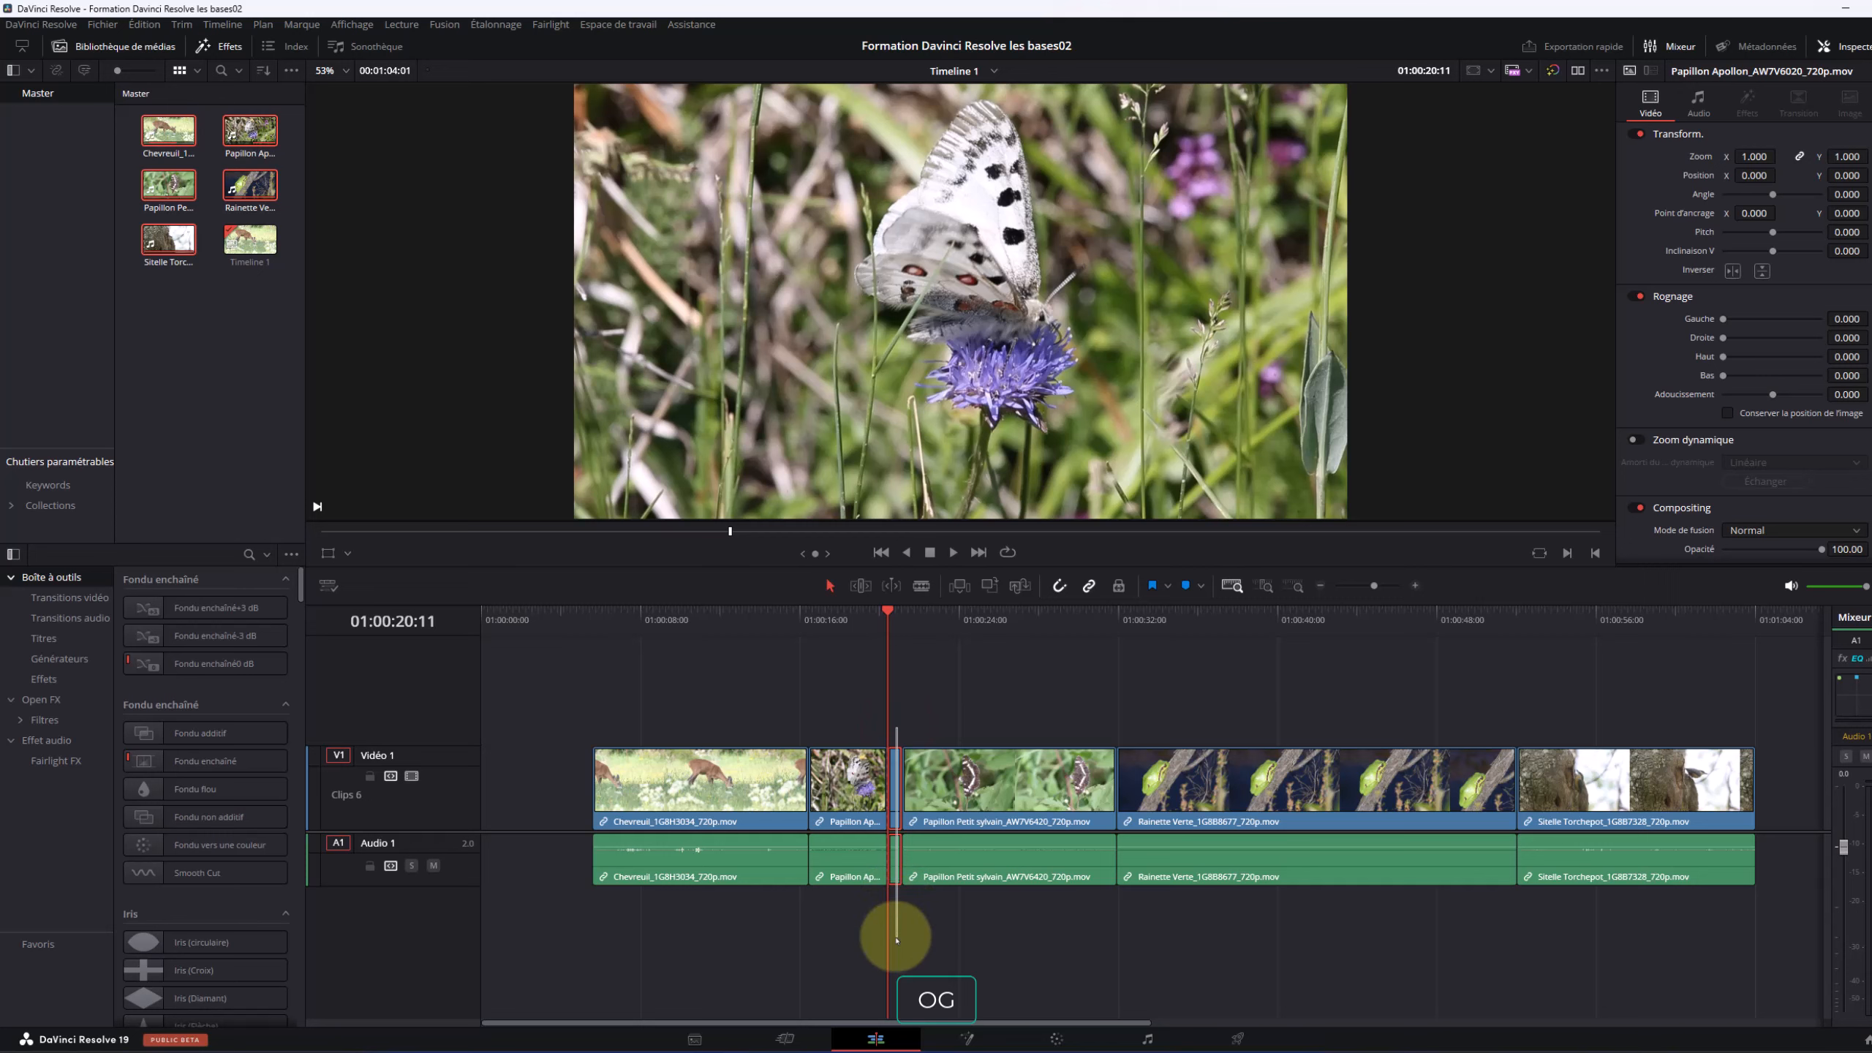
key(Delete)
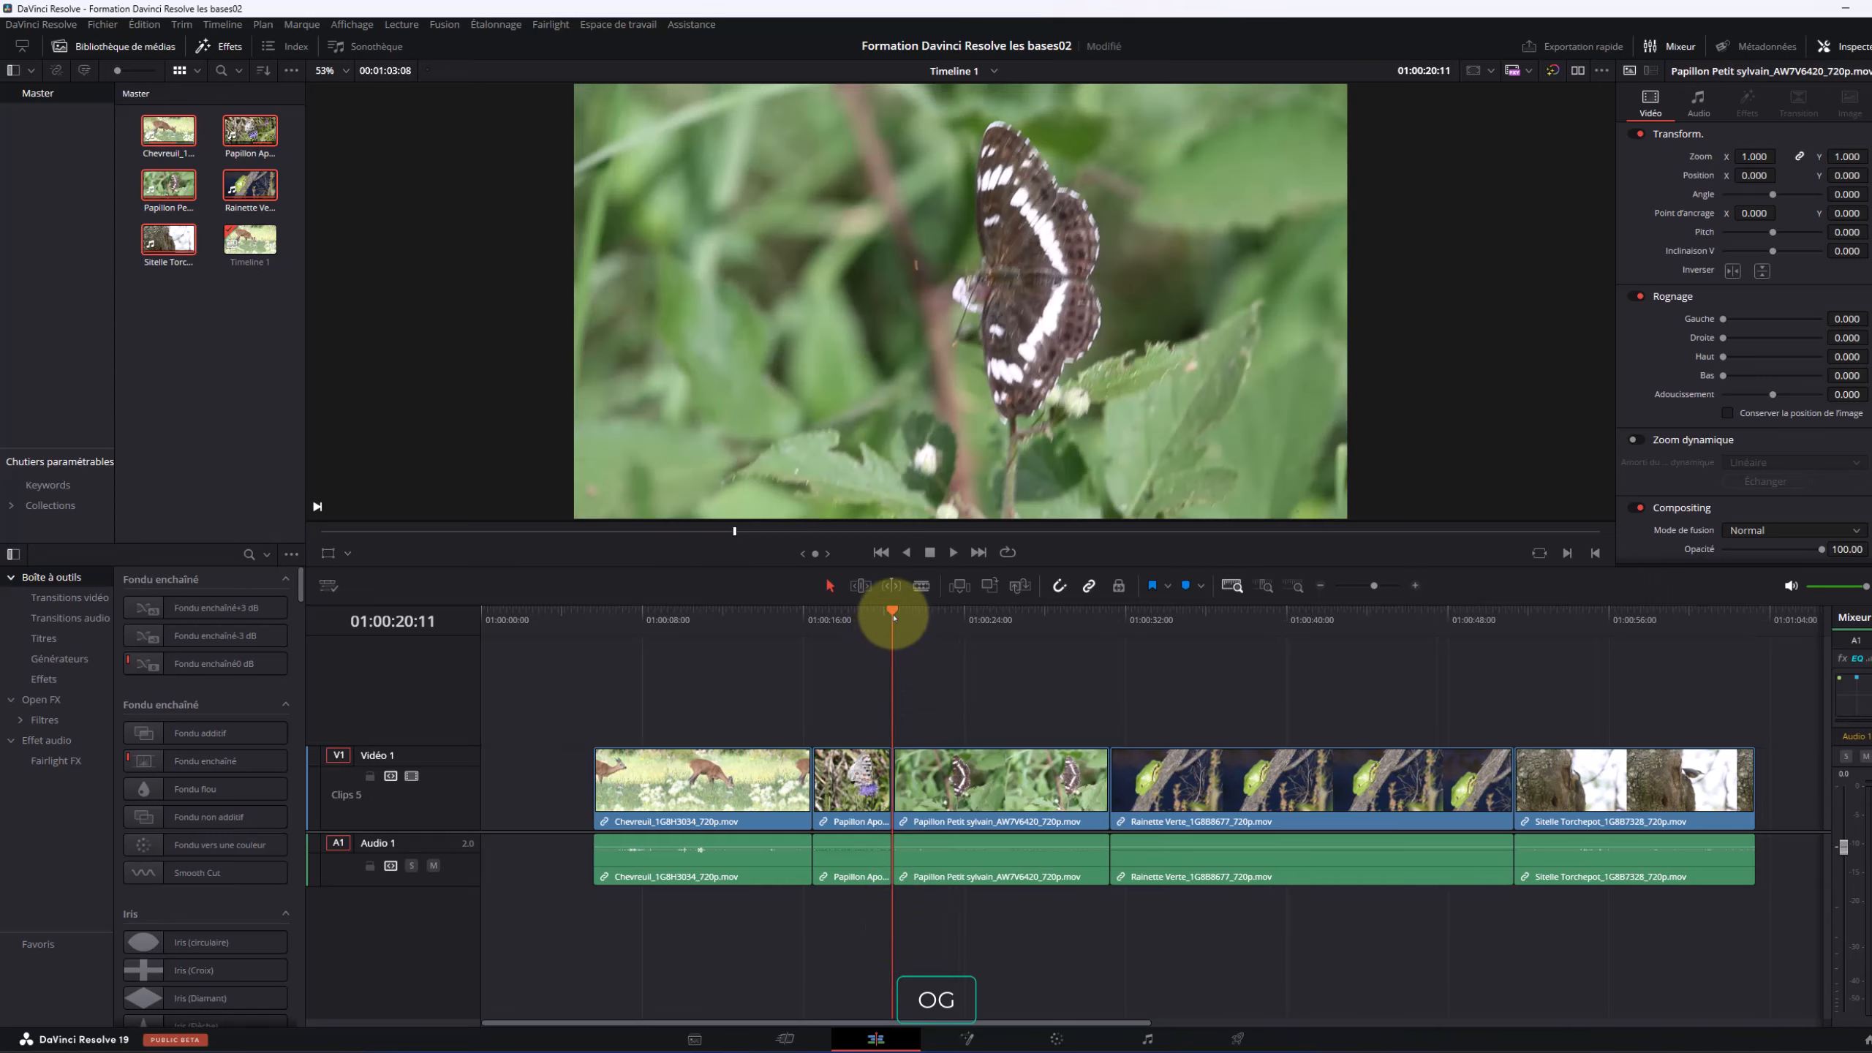
Cut the Papillon Petit sylvain clip's video and audio at 01:00:22:03 and ripple delete the segment before the cut
drag(894, 611, 927, 618)
drag(1006, 933, 1011, 933)
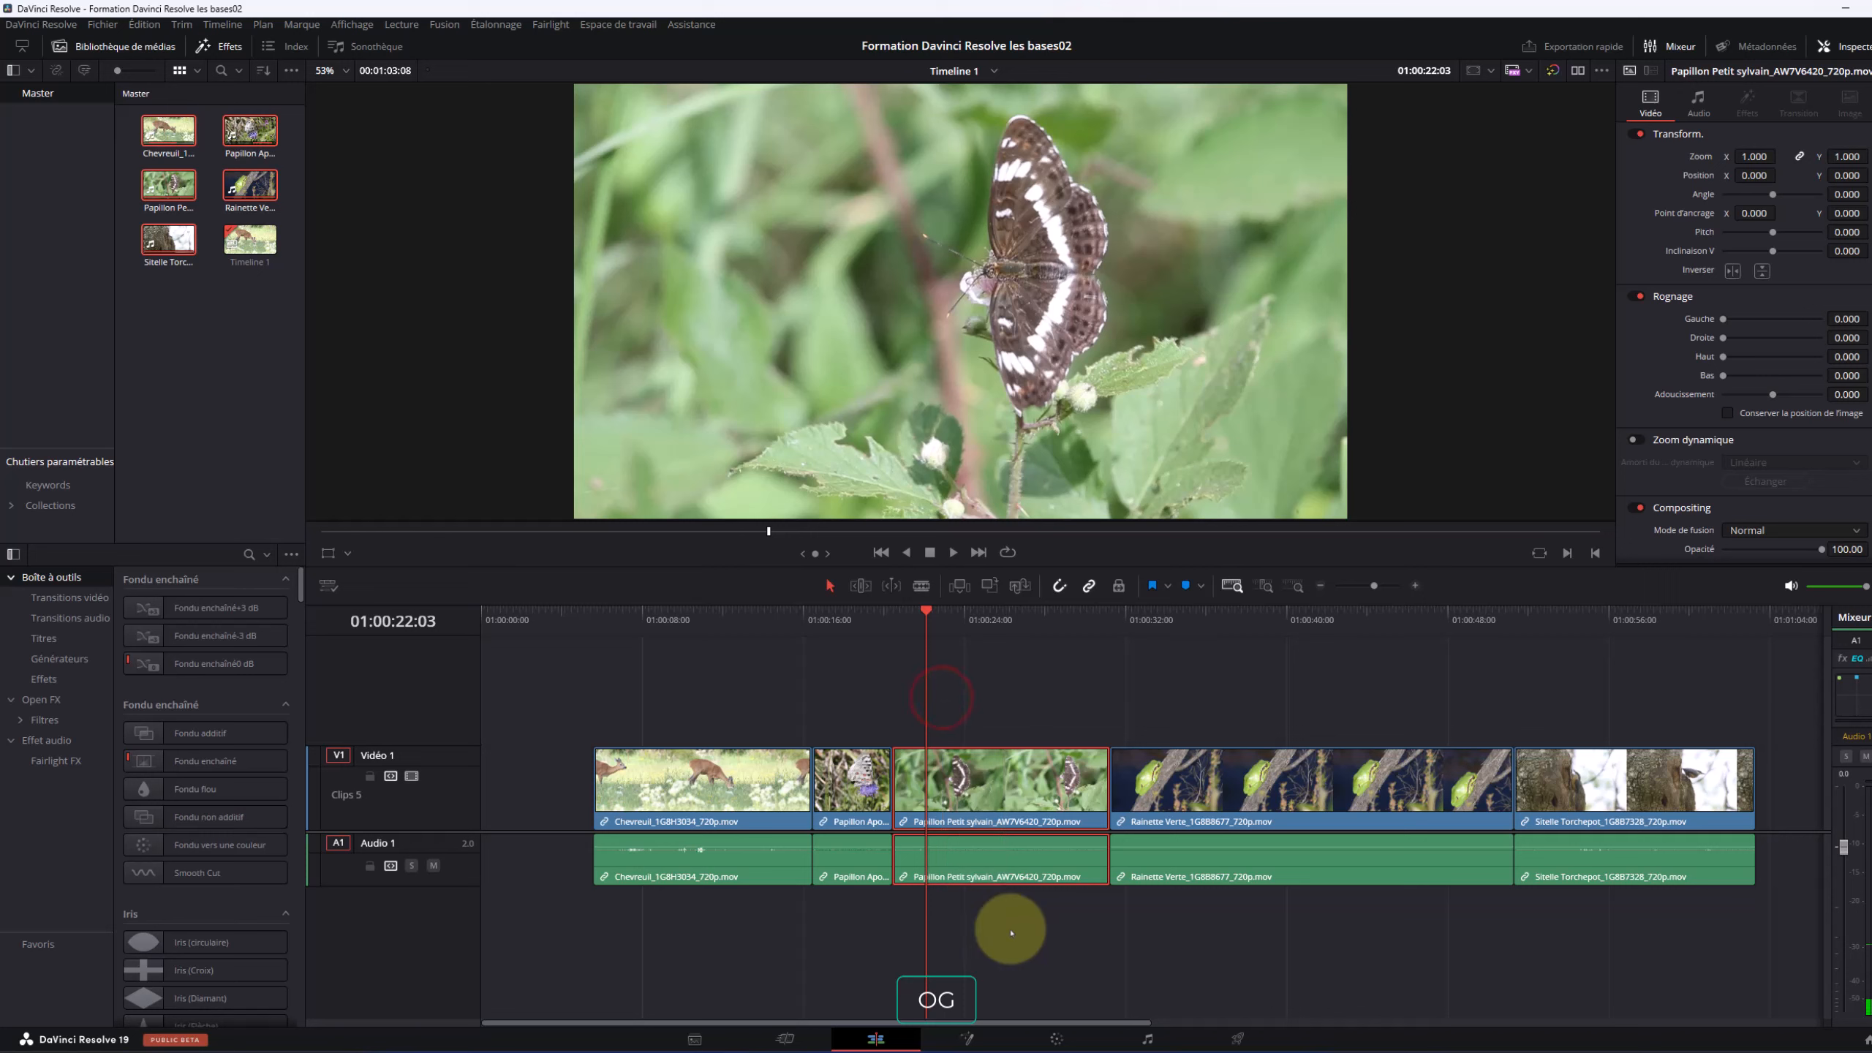
key(ctrl+b)
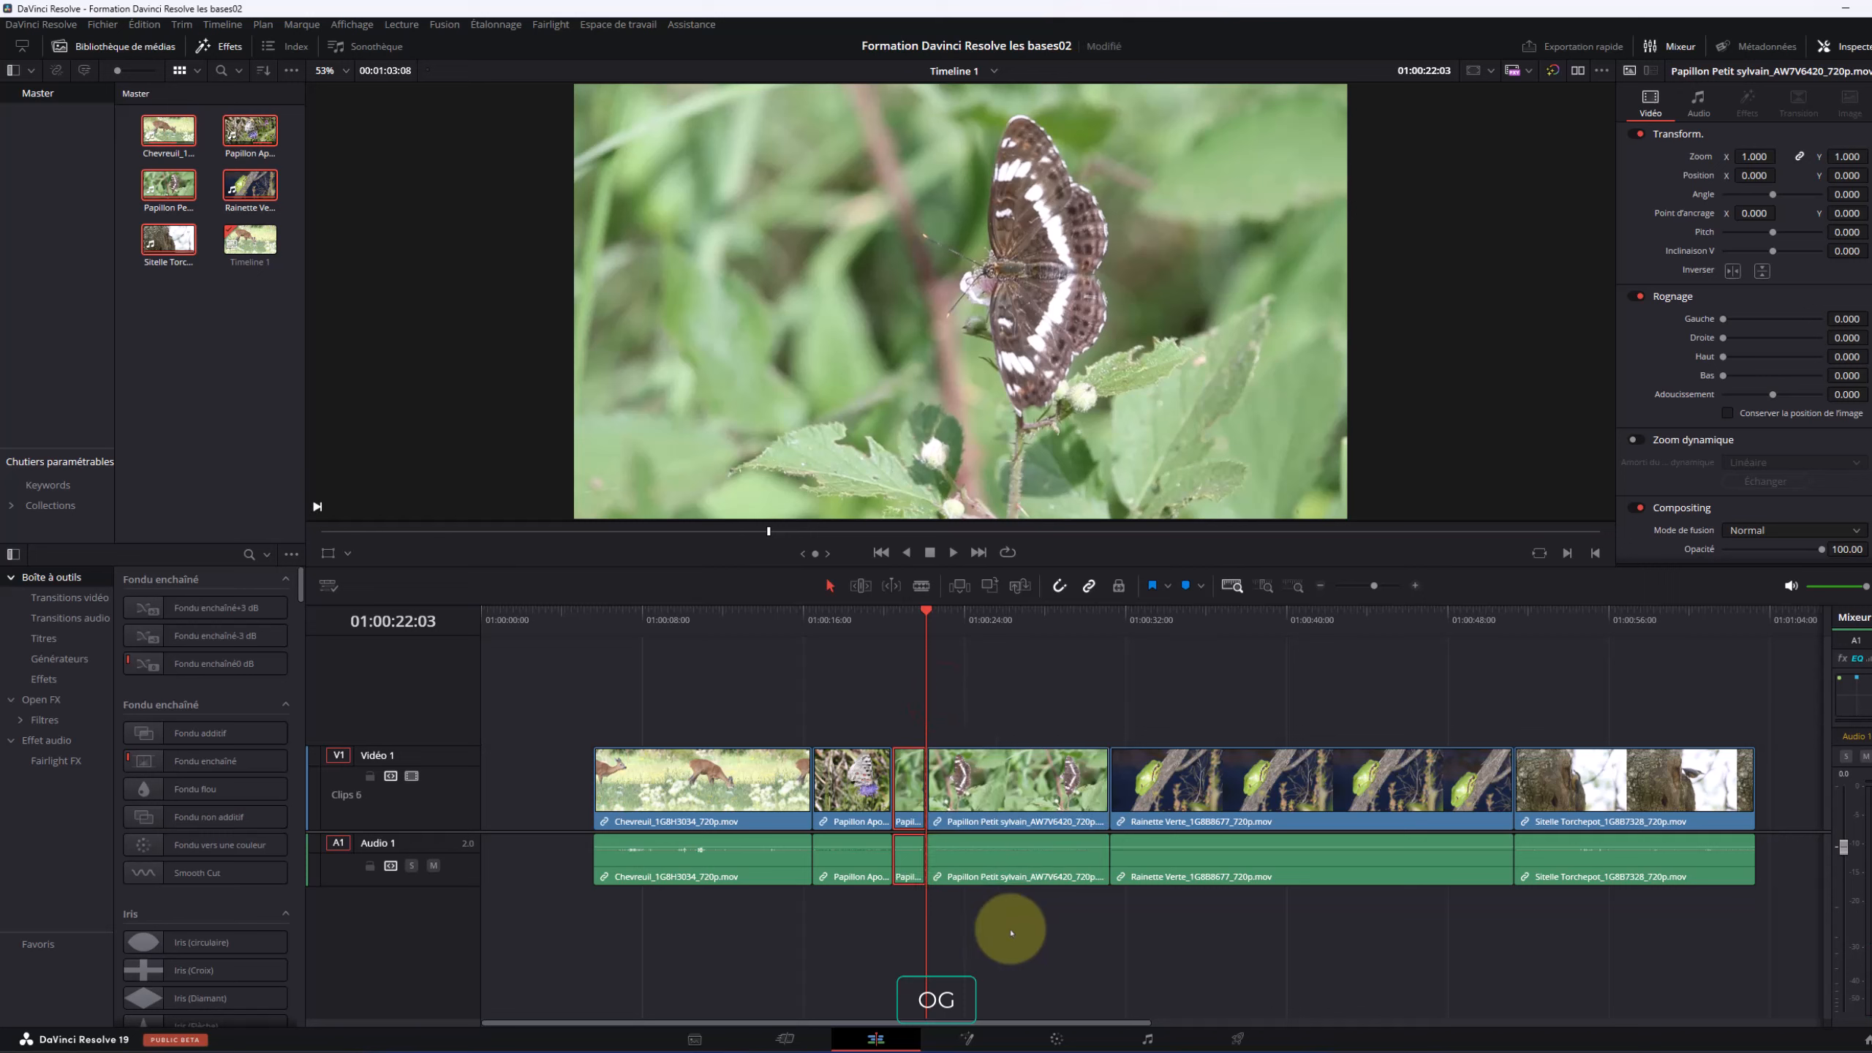
key(BackSpace)
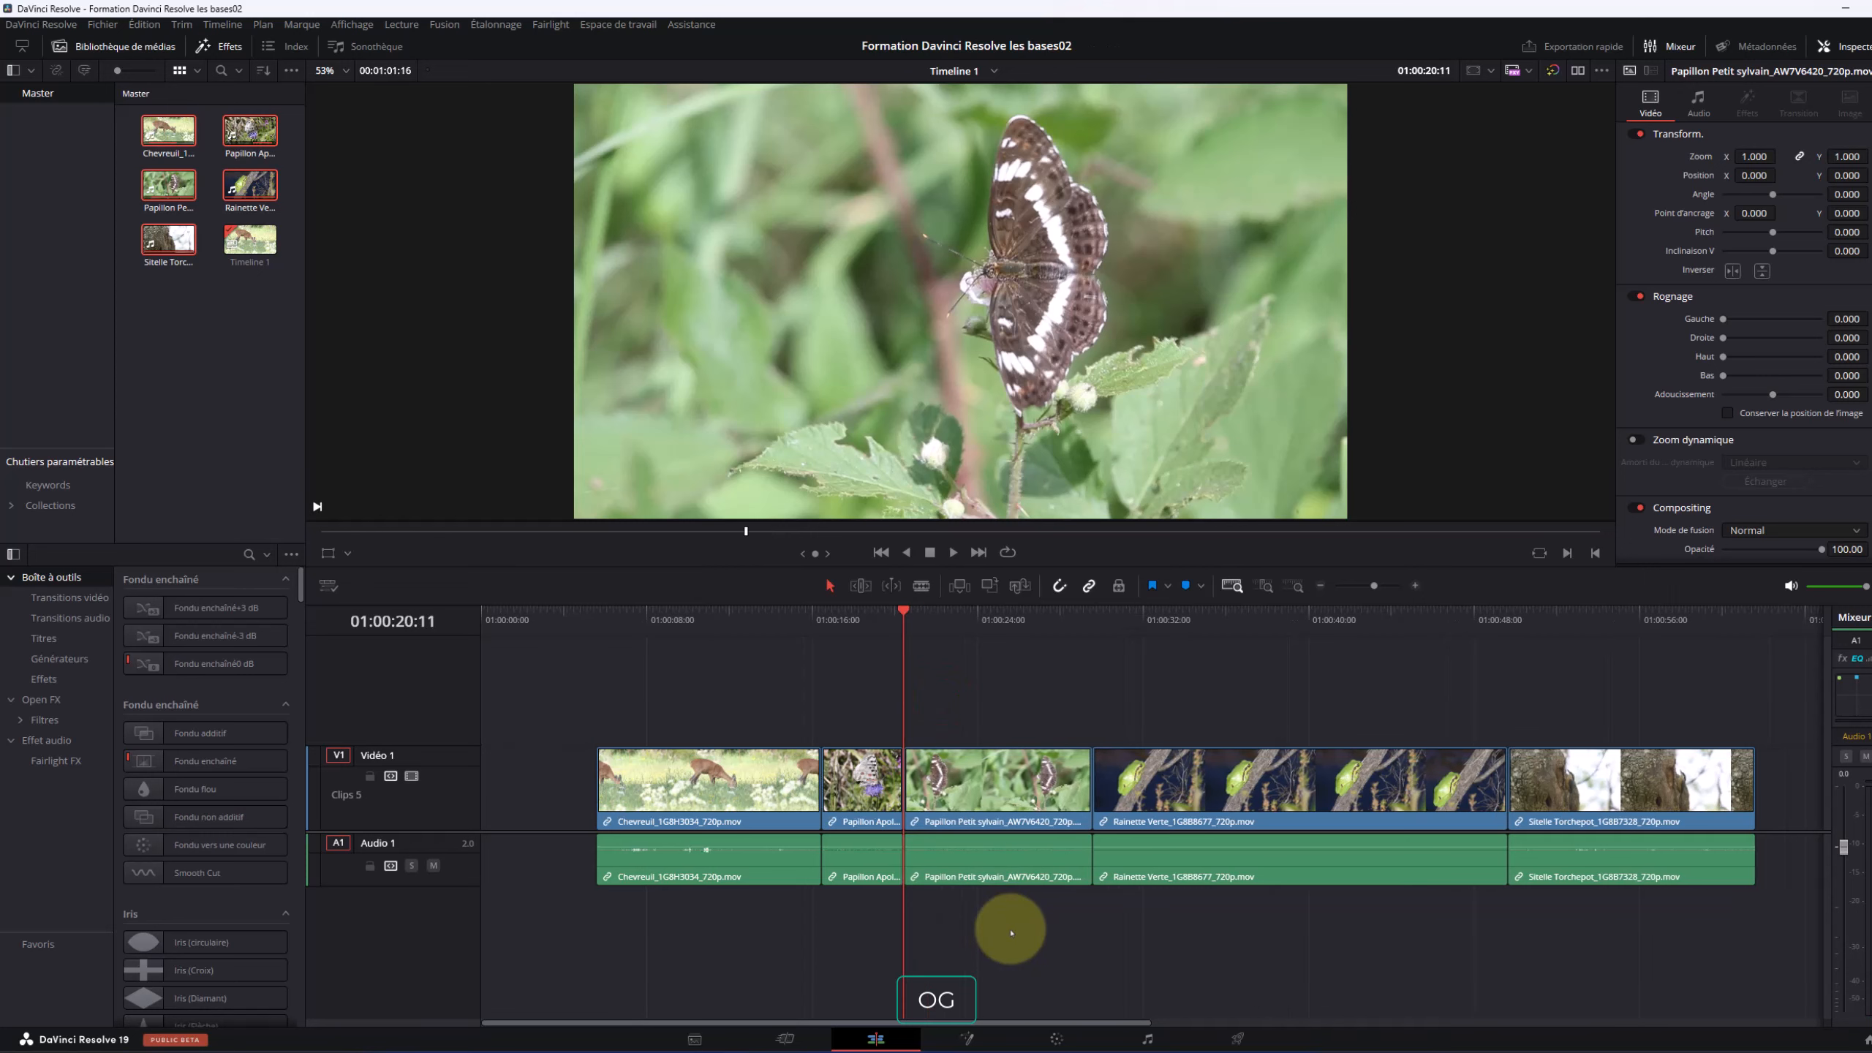
Cut the Papillon Petit sylvain clip's video and audio at 01:00:27:03 and ripple delete the segment after the cut
drag(903, 611, 1056, 632)
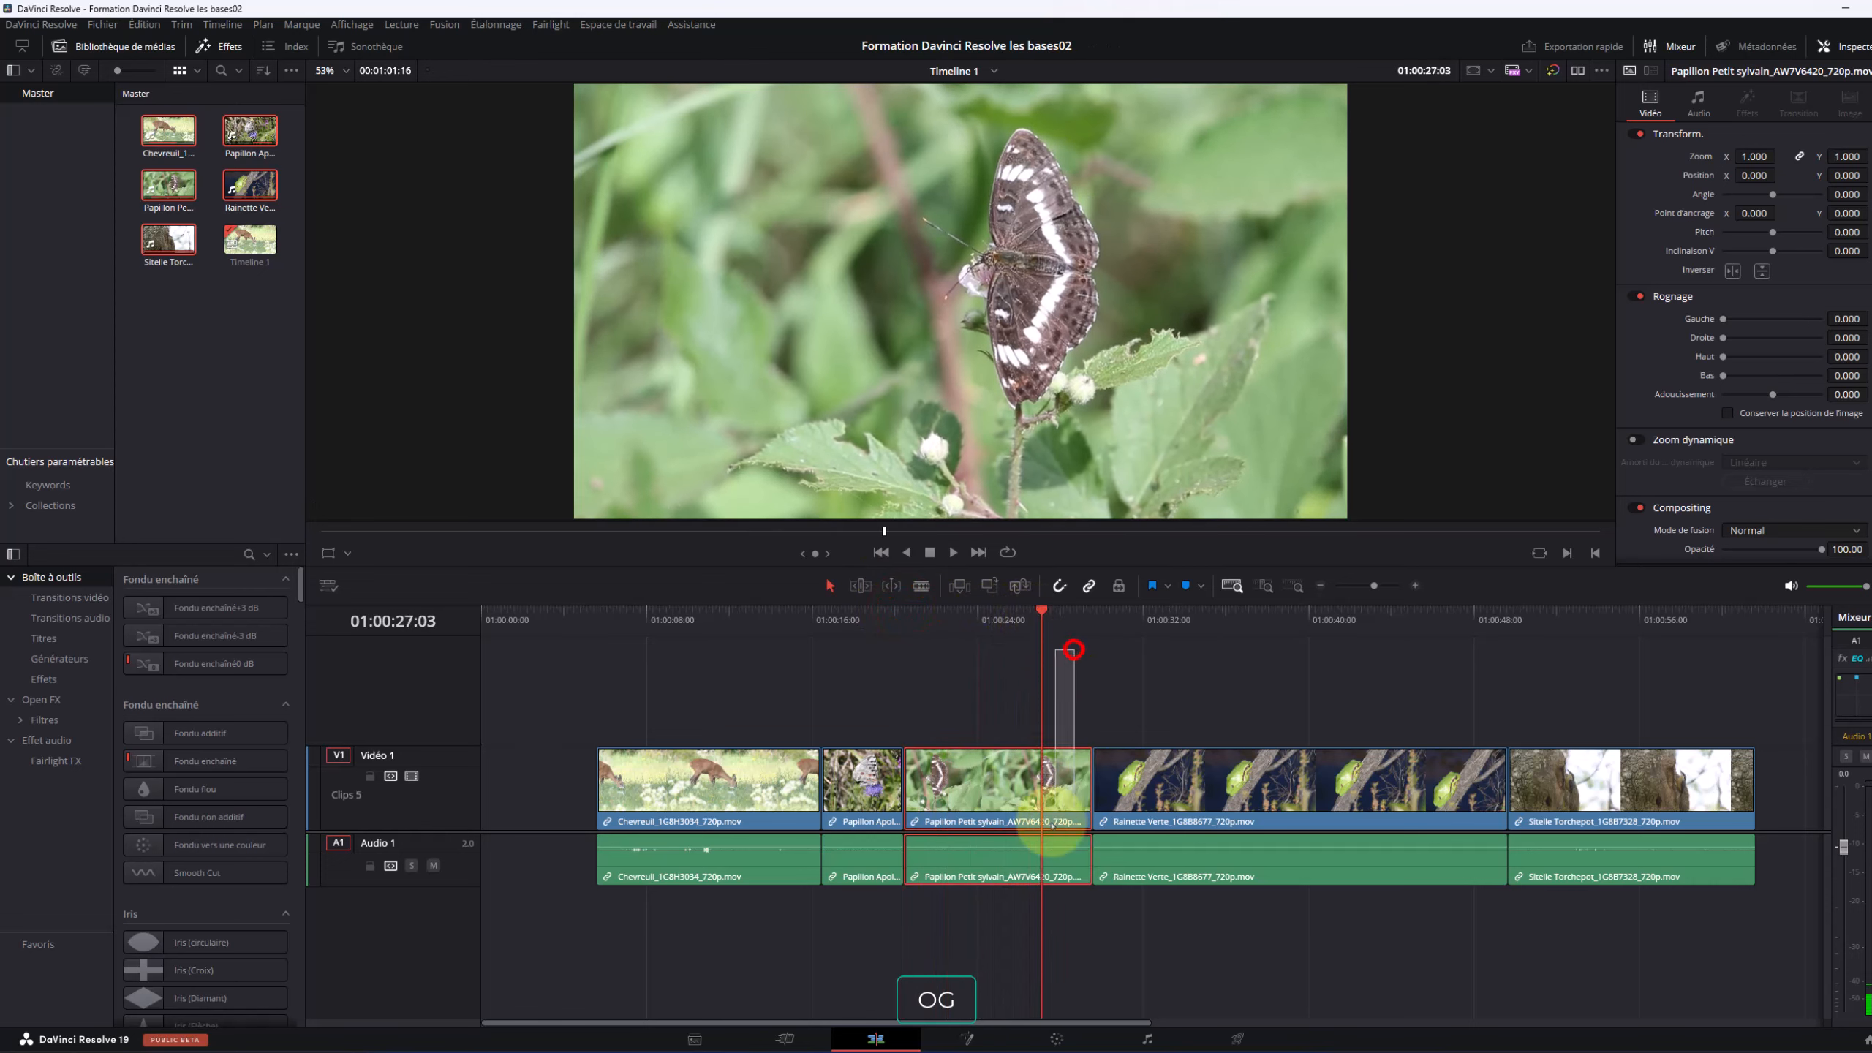
click(1032, 860)
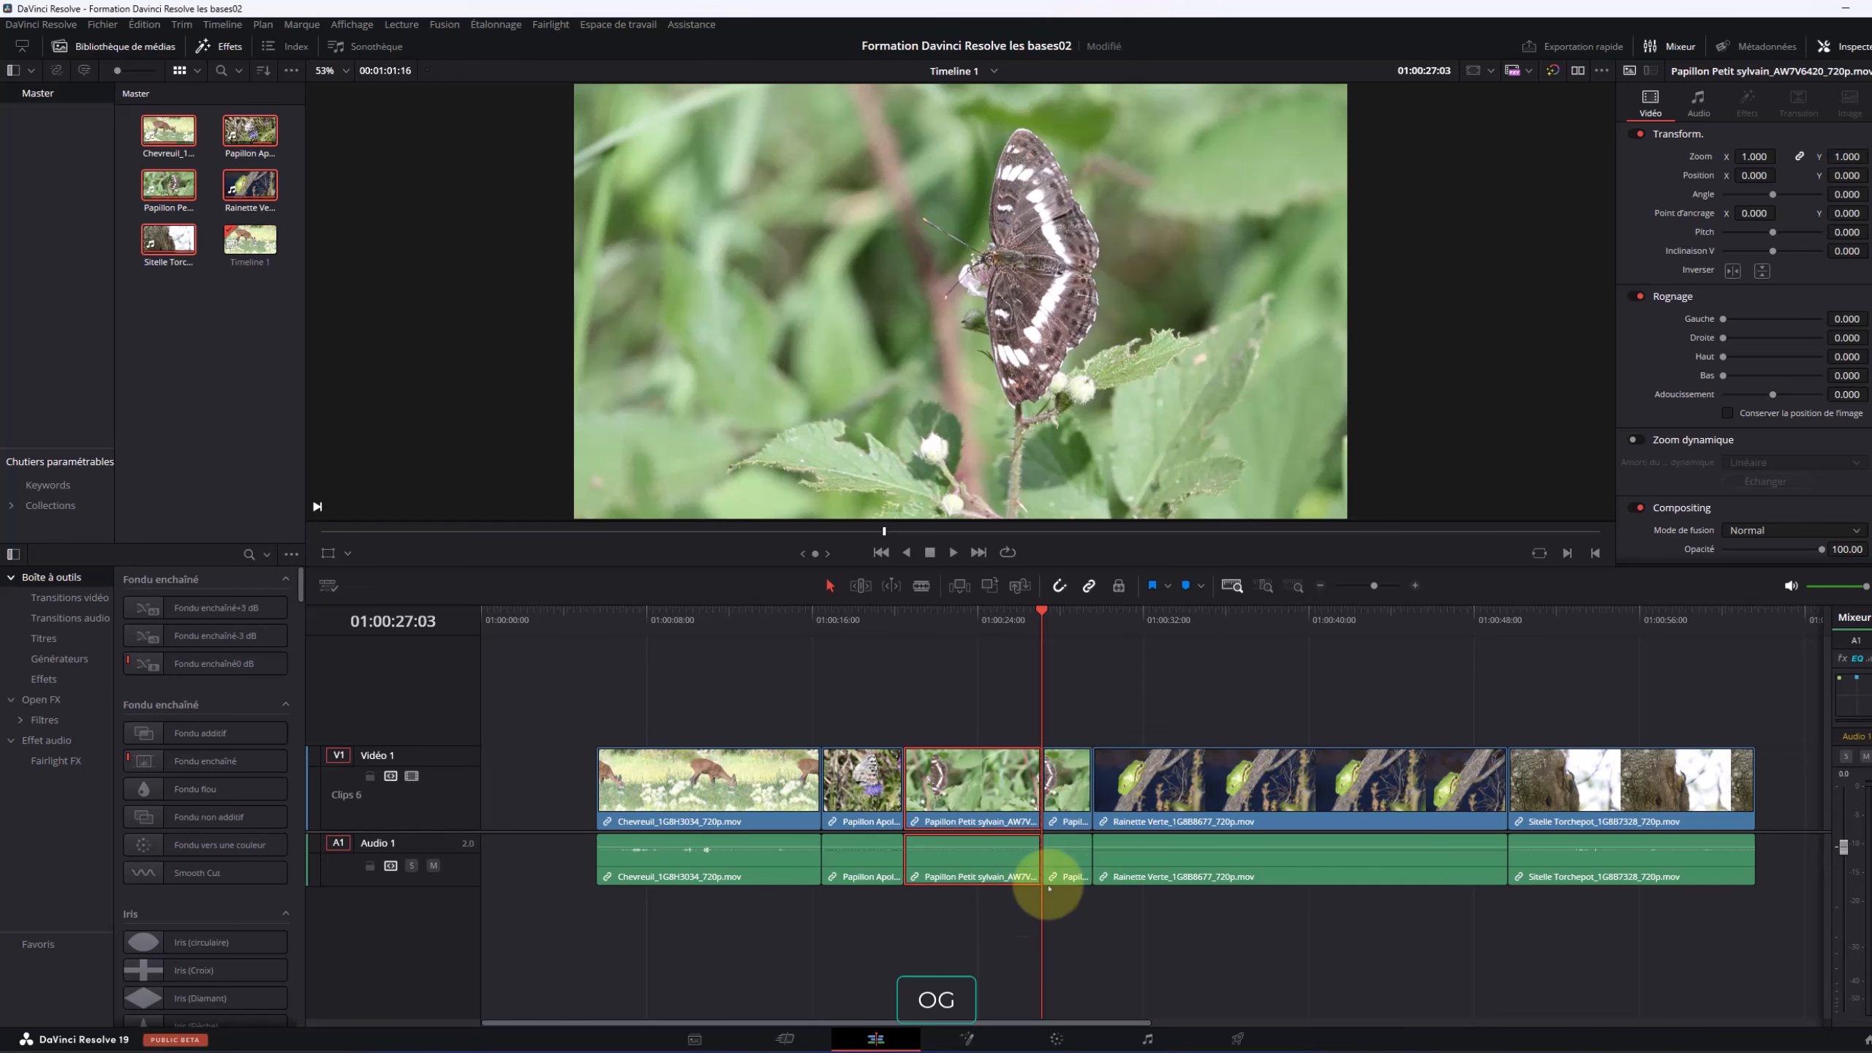
click(1059, 708)
key(ctrl+b)
key(Delete)
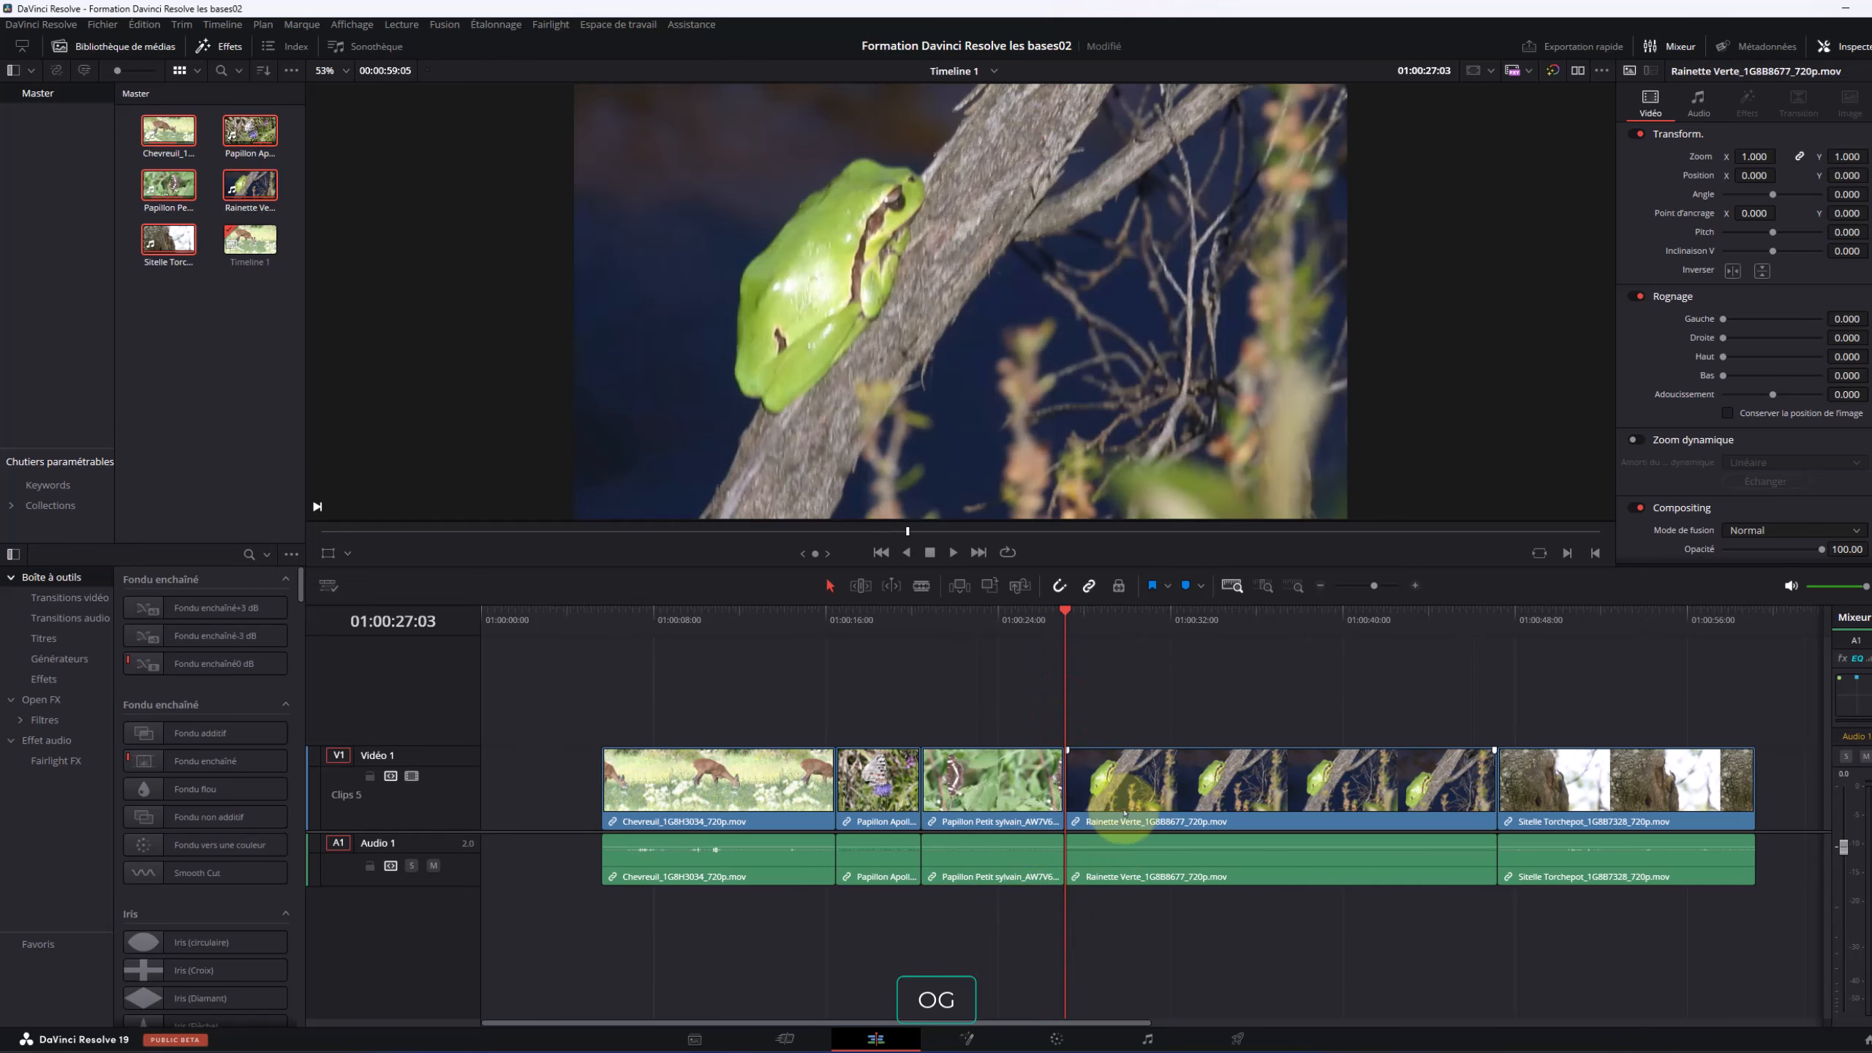
Cut the Rainette Verte clip's video and audio at 01:00:29:06 and ripple delete the segment before the cut
drag(1068, 614, 1111, 632)
drag(1122, 702, 1215, 1018)
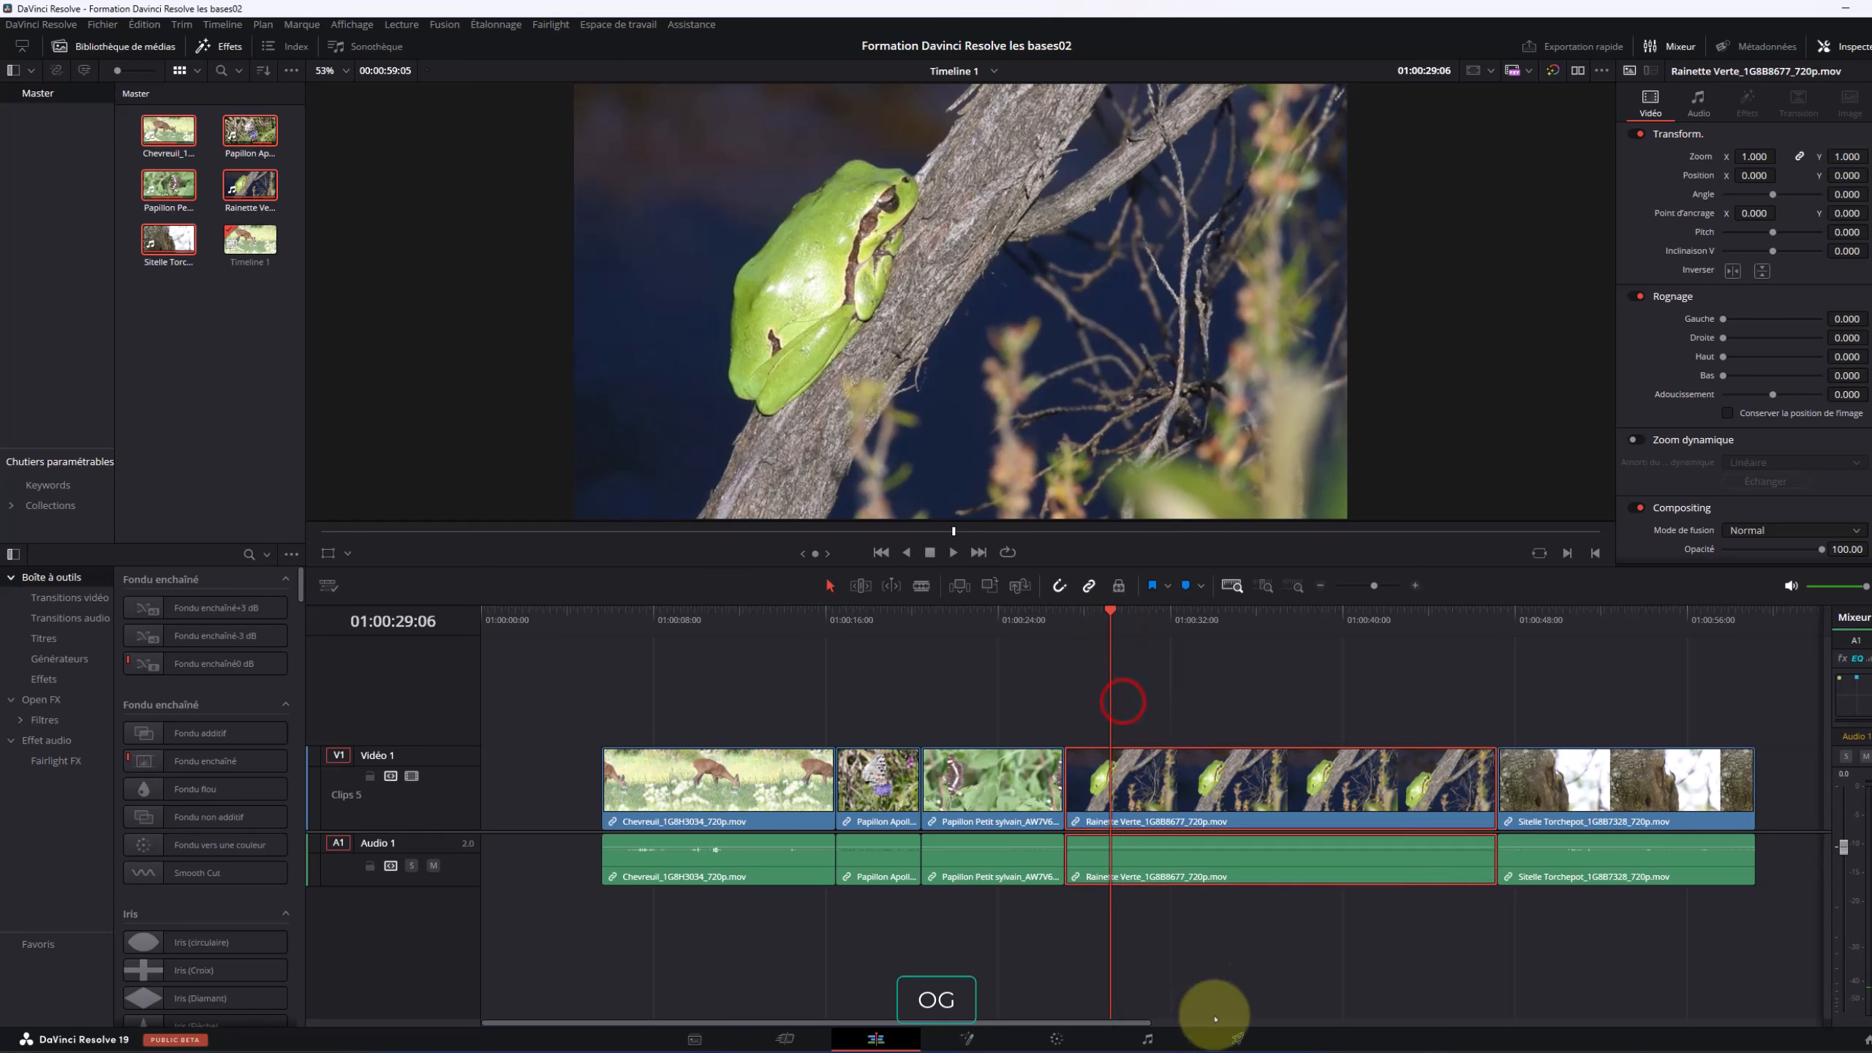
key(ctrl+b)
drag(1088, 690, 1092, 962)
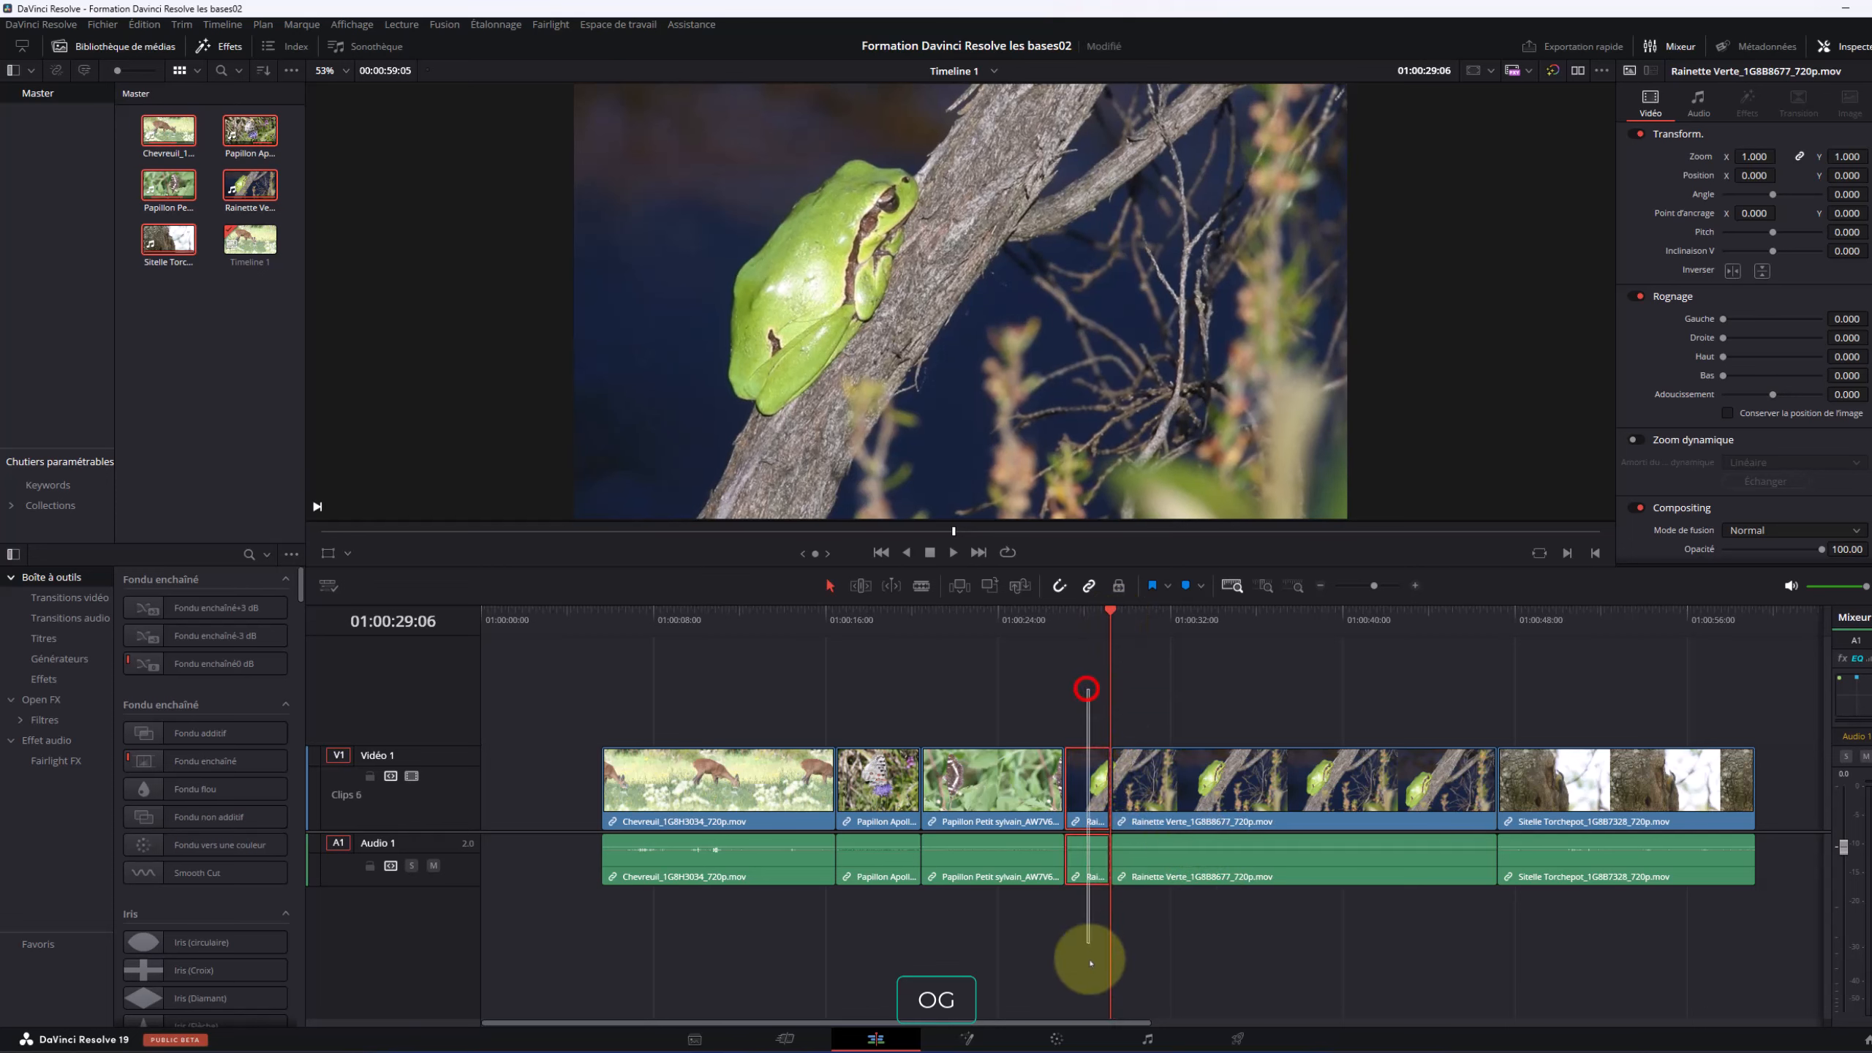
key(Delete)
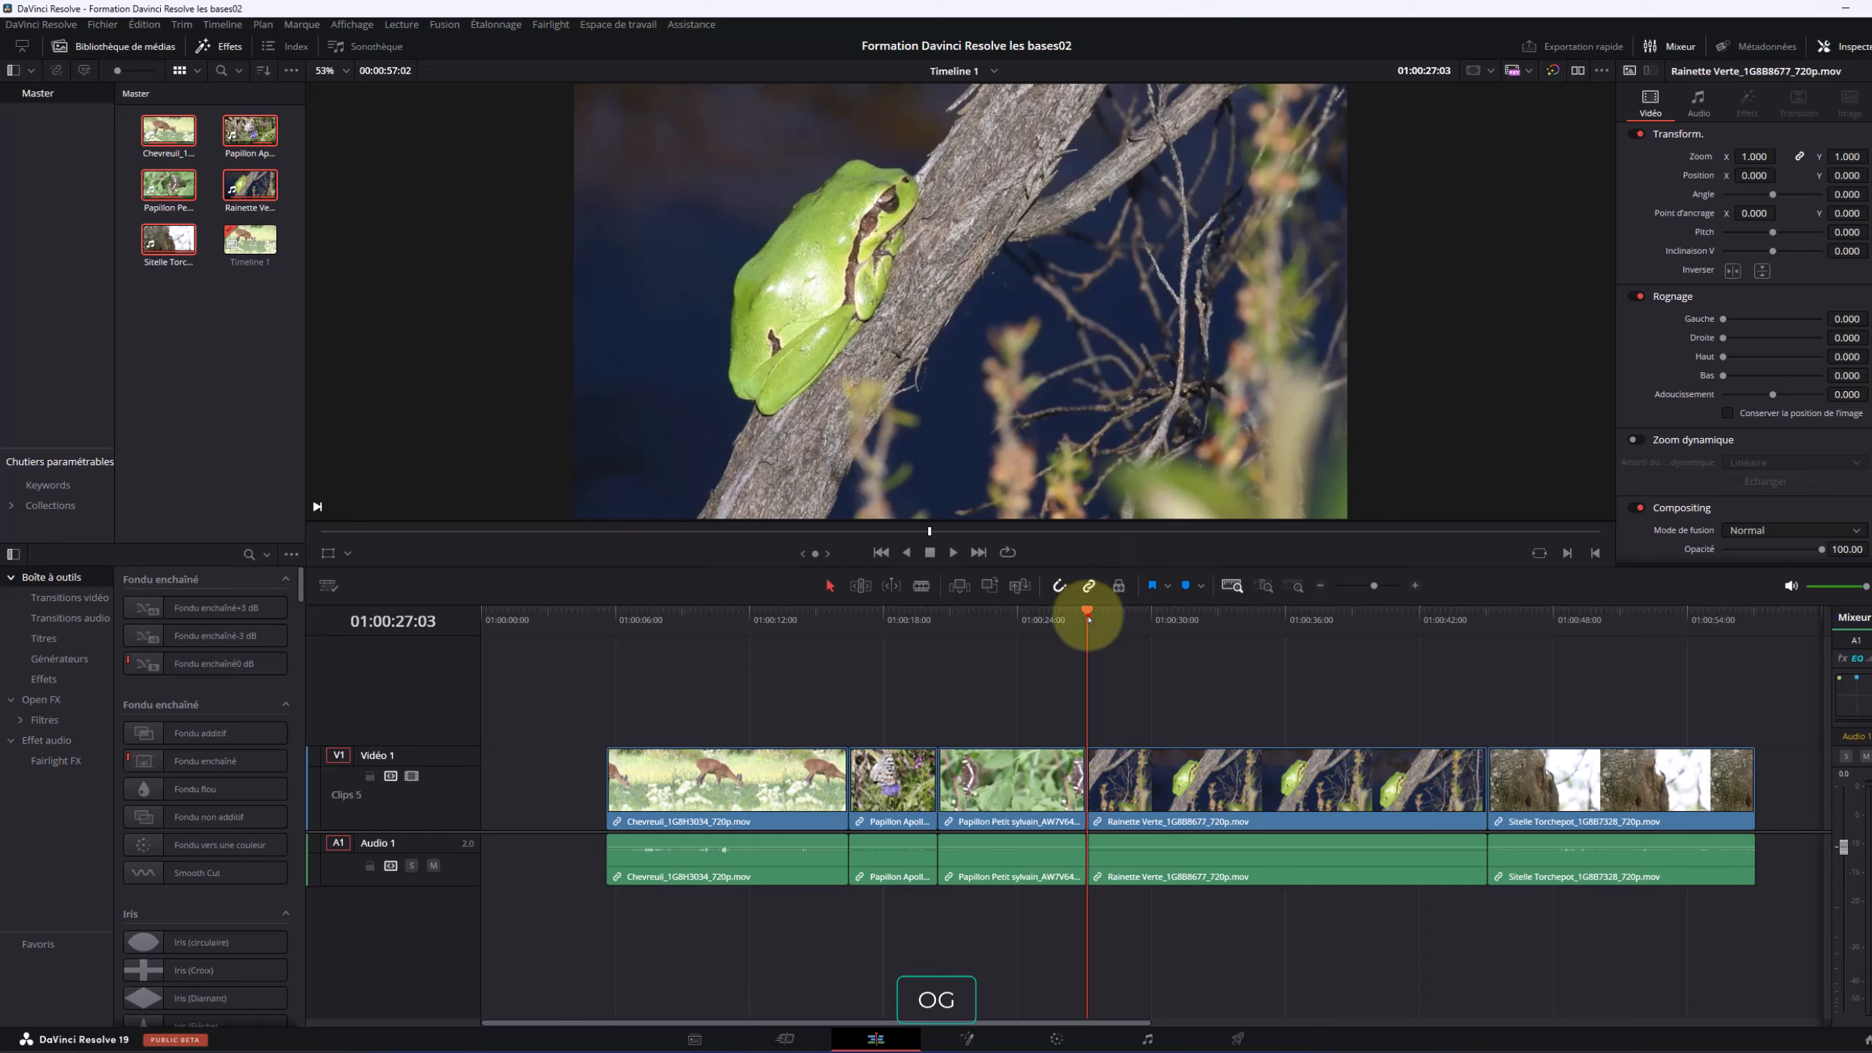
Cut the Rainette Verte clip's video and audio at 01:00:37:09 and ripple delete the segment after the cut
drag(1089, 614, 1253, 933)
drag(1349, 712, 1433, 919)
key(Delete)
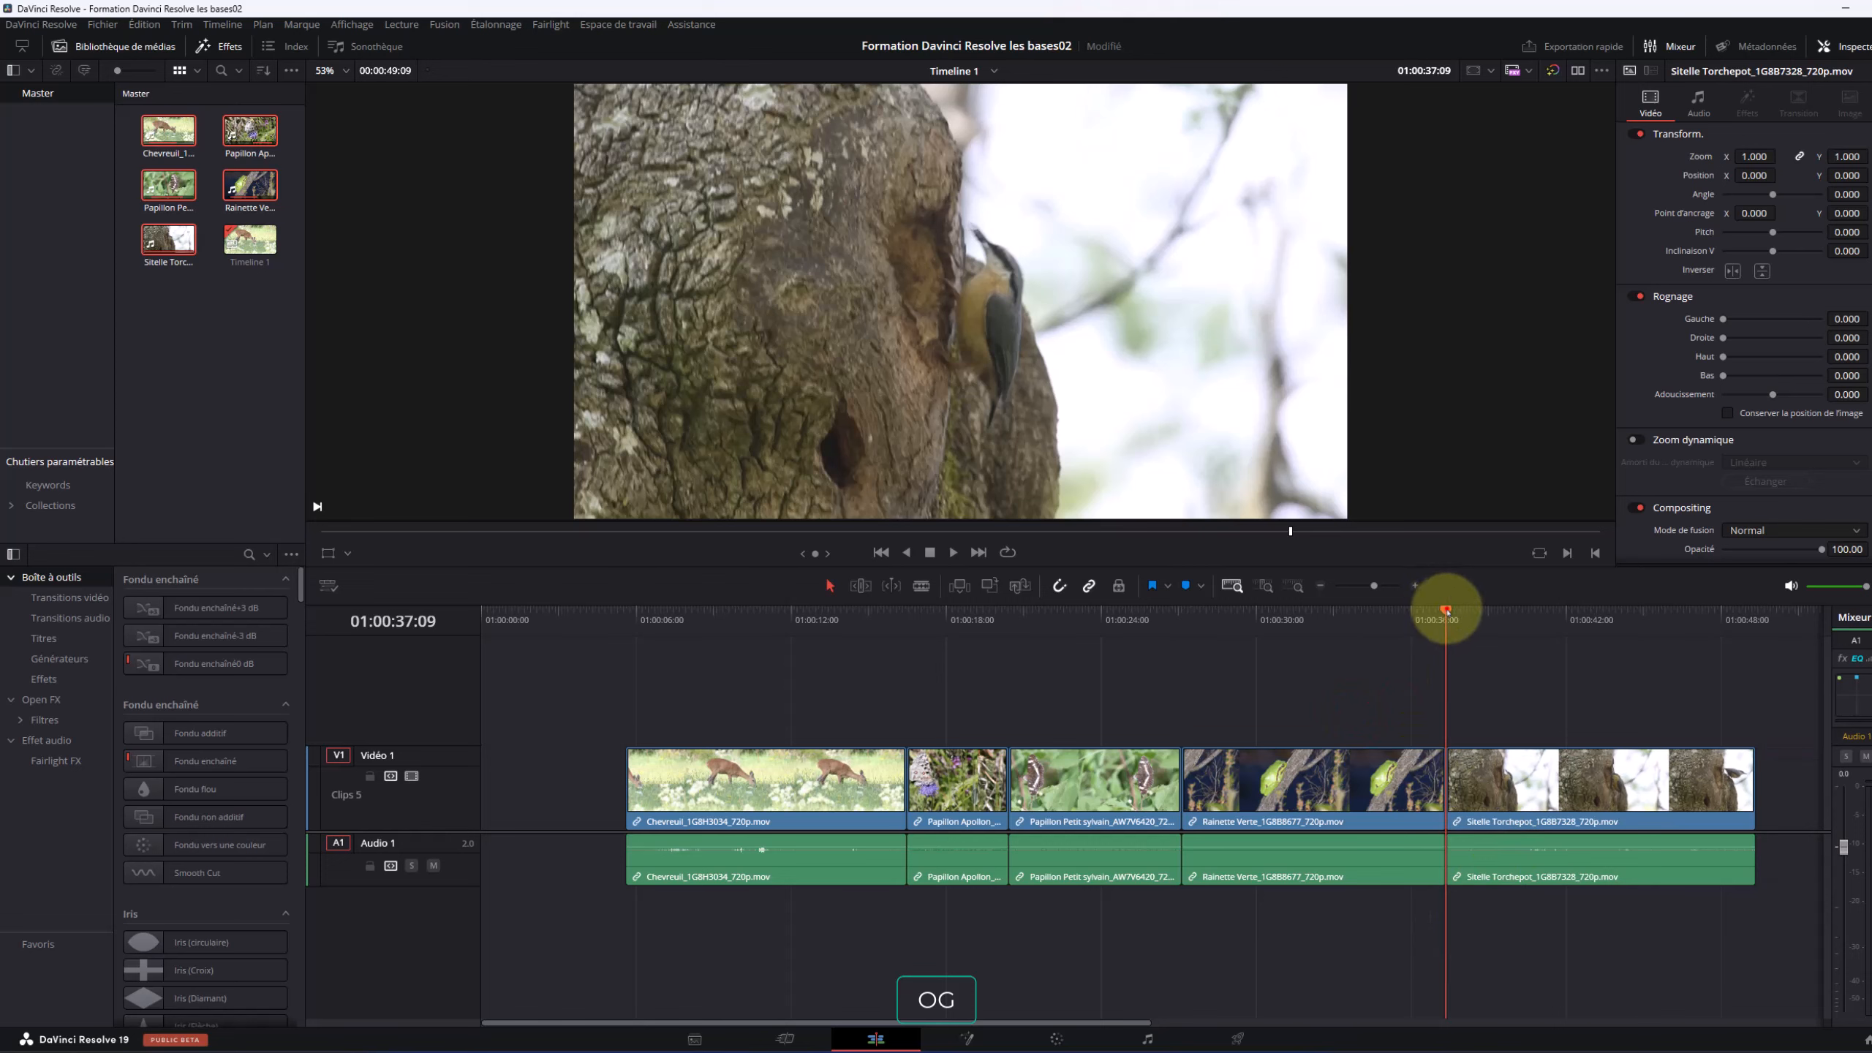
Cut the Sitelle Torchepot clip's video and audio at 01:00:40:10 and ripple delete the segment before the cut
drag(1445, 611, 1522, 686)
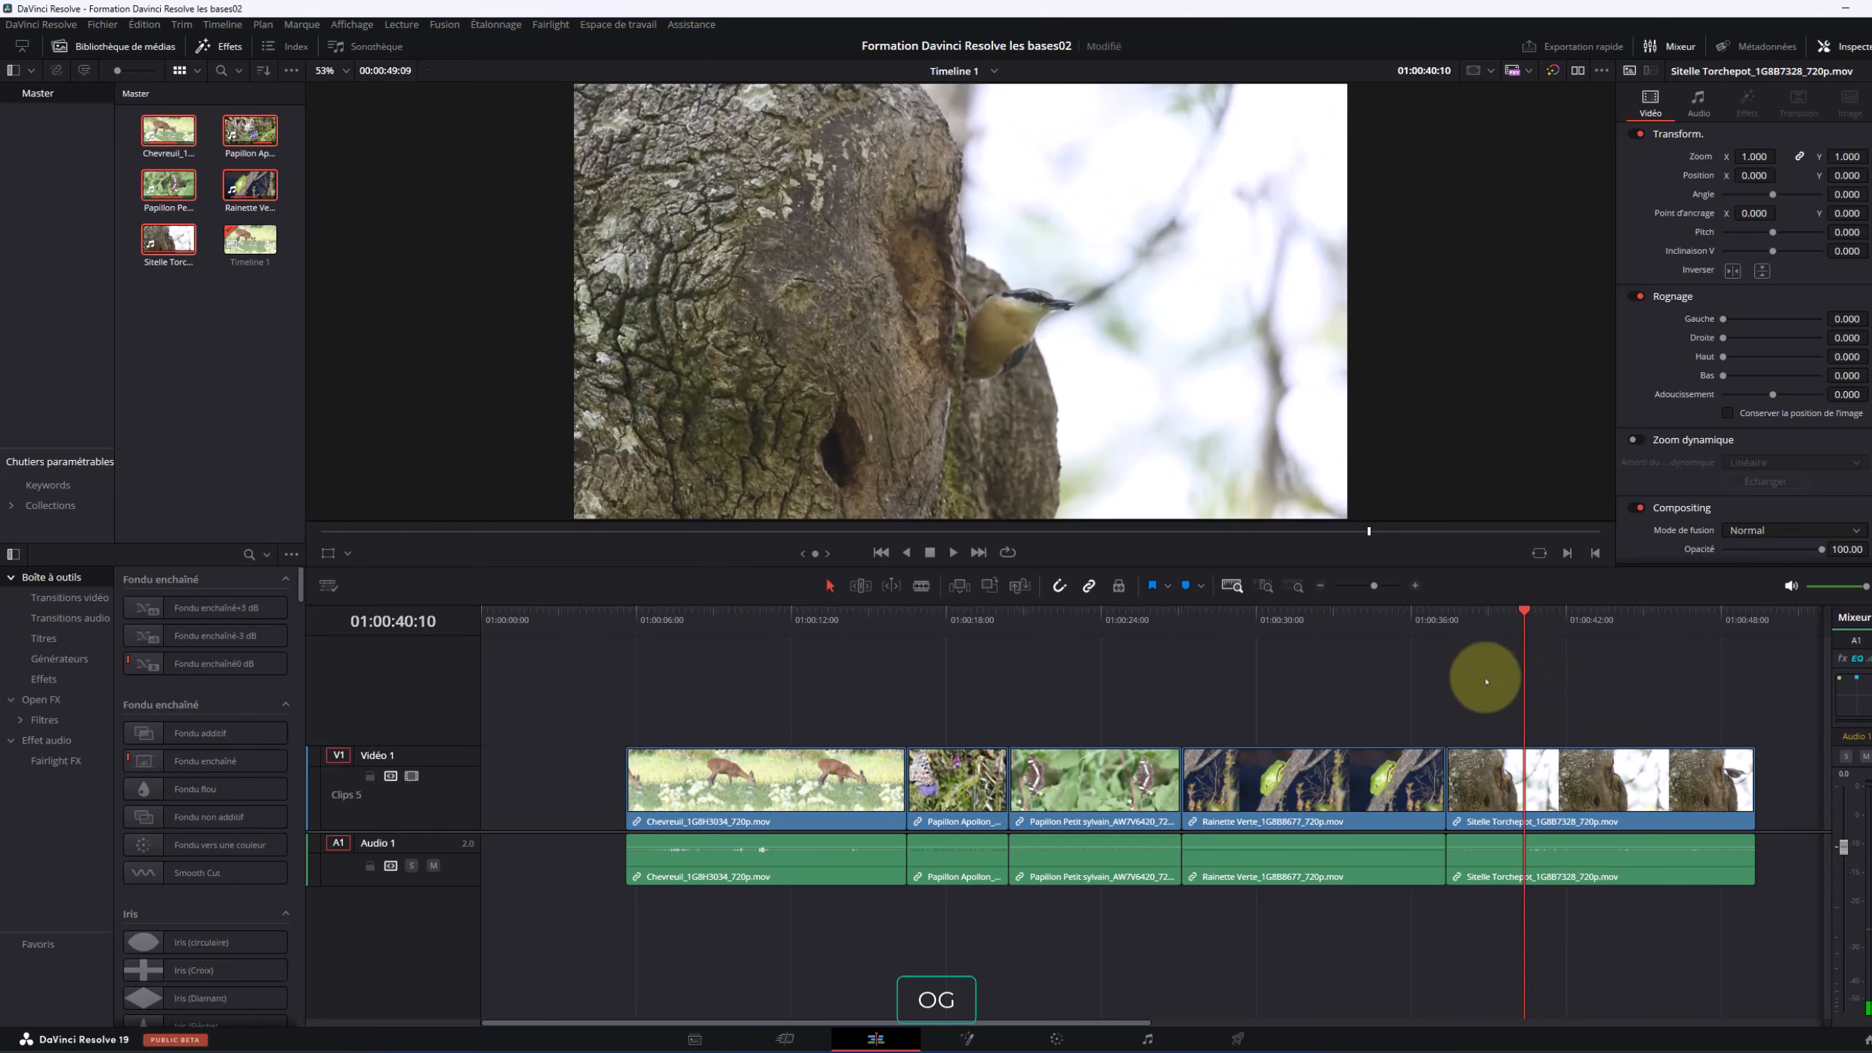
drag(1484, 677, 1533, 948)
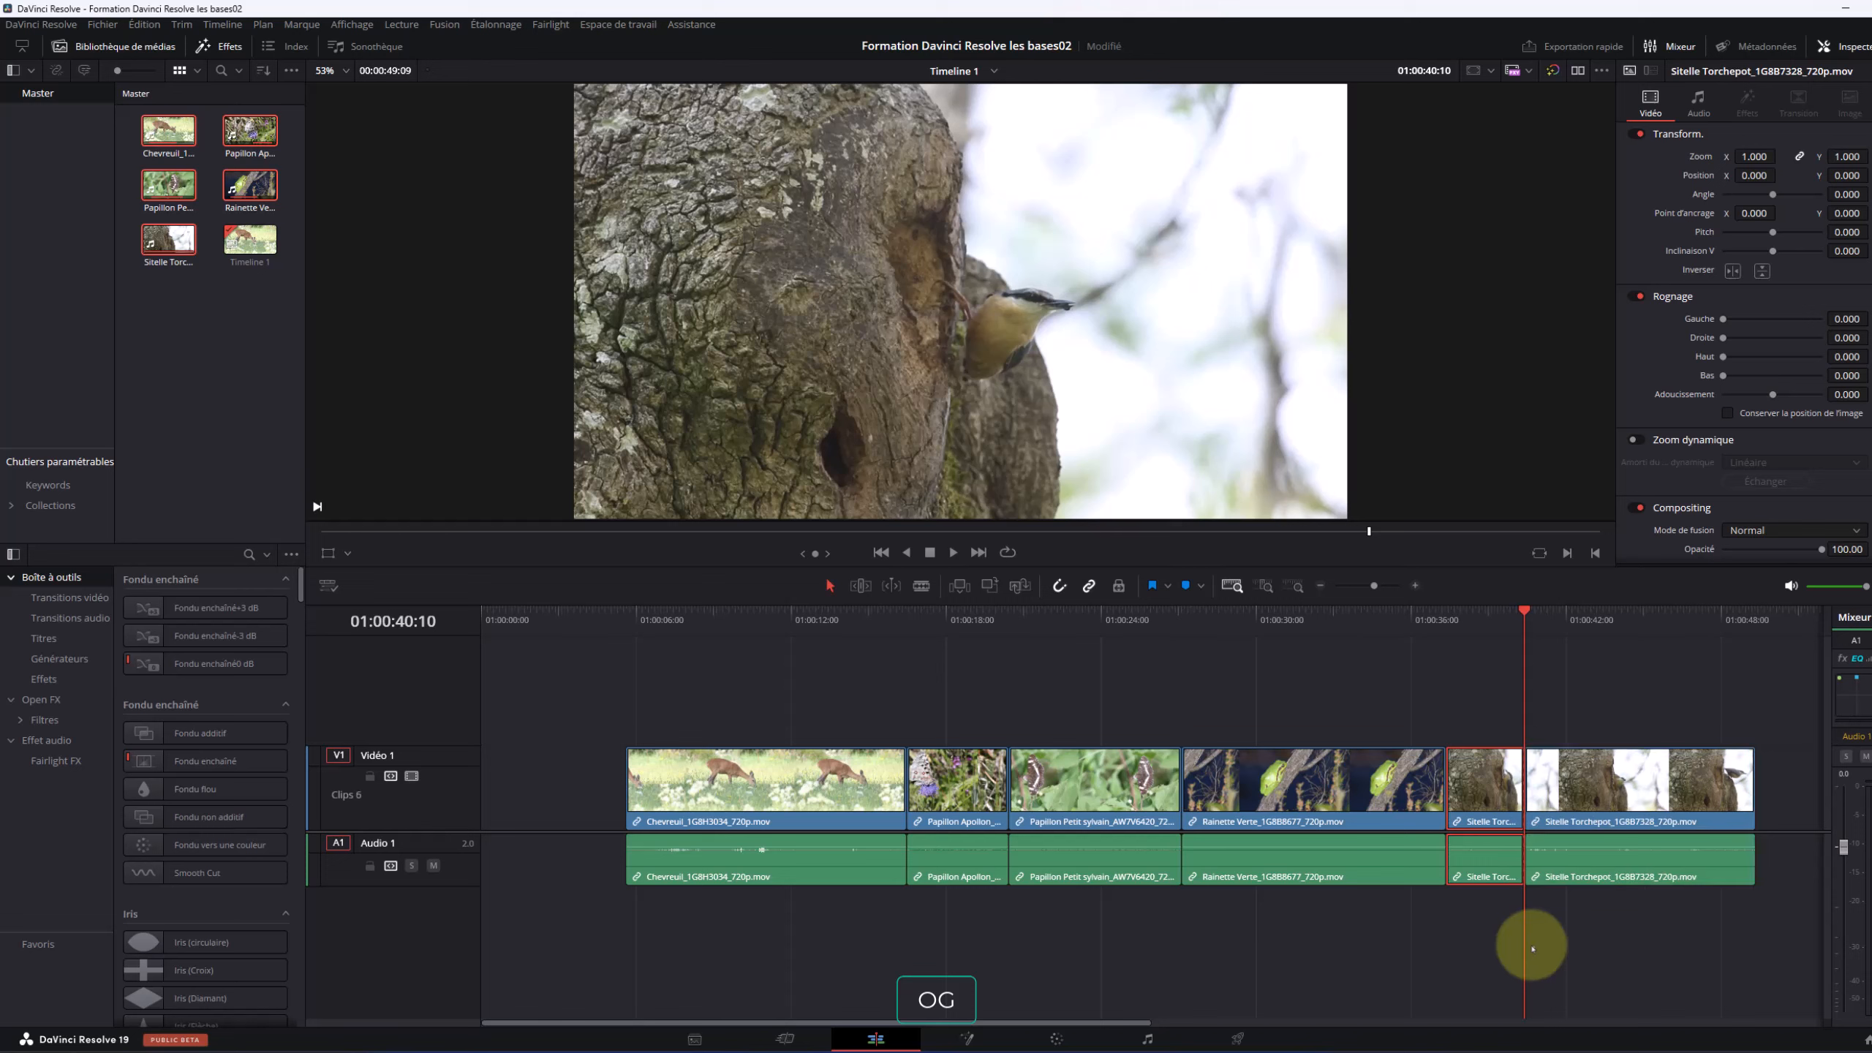
key(ctrl+shift+bracketleft)
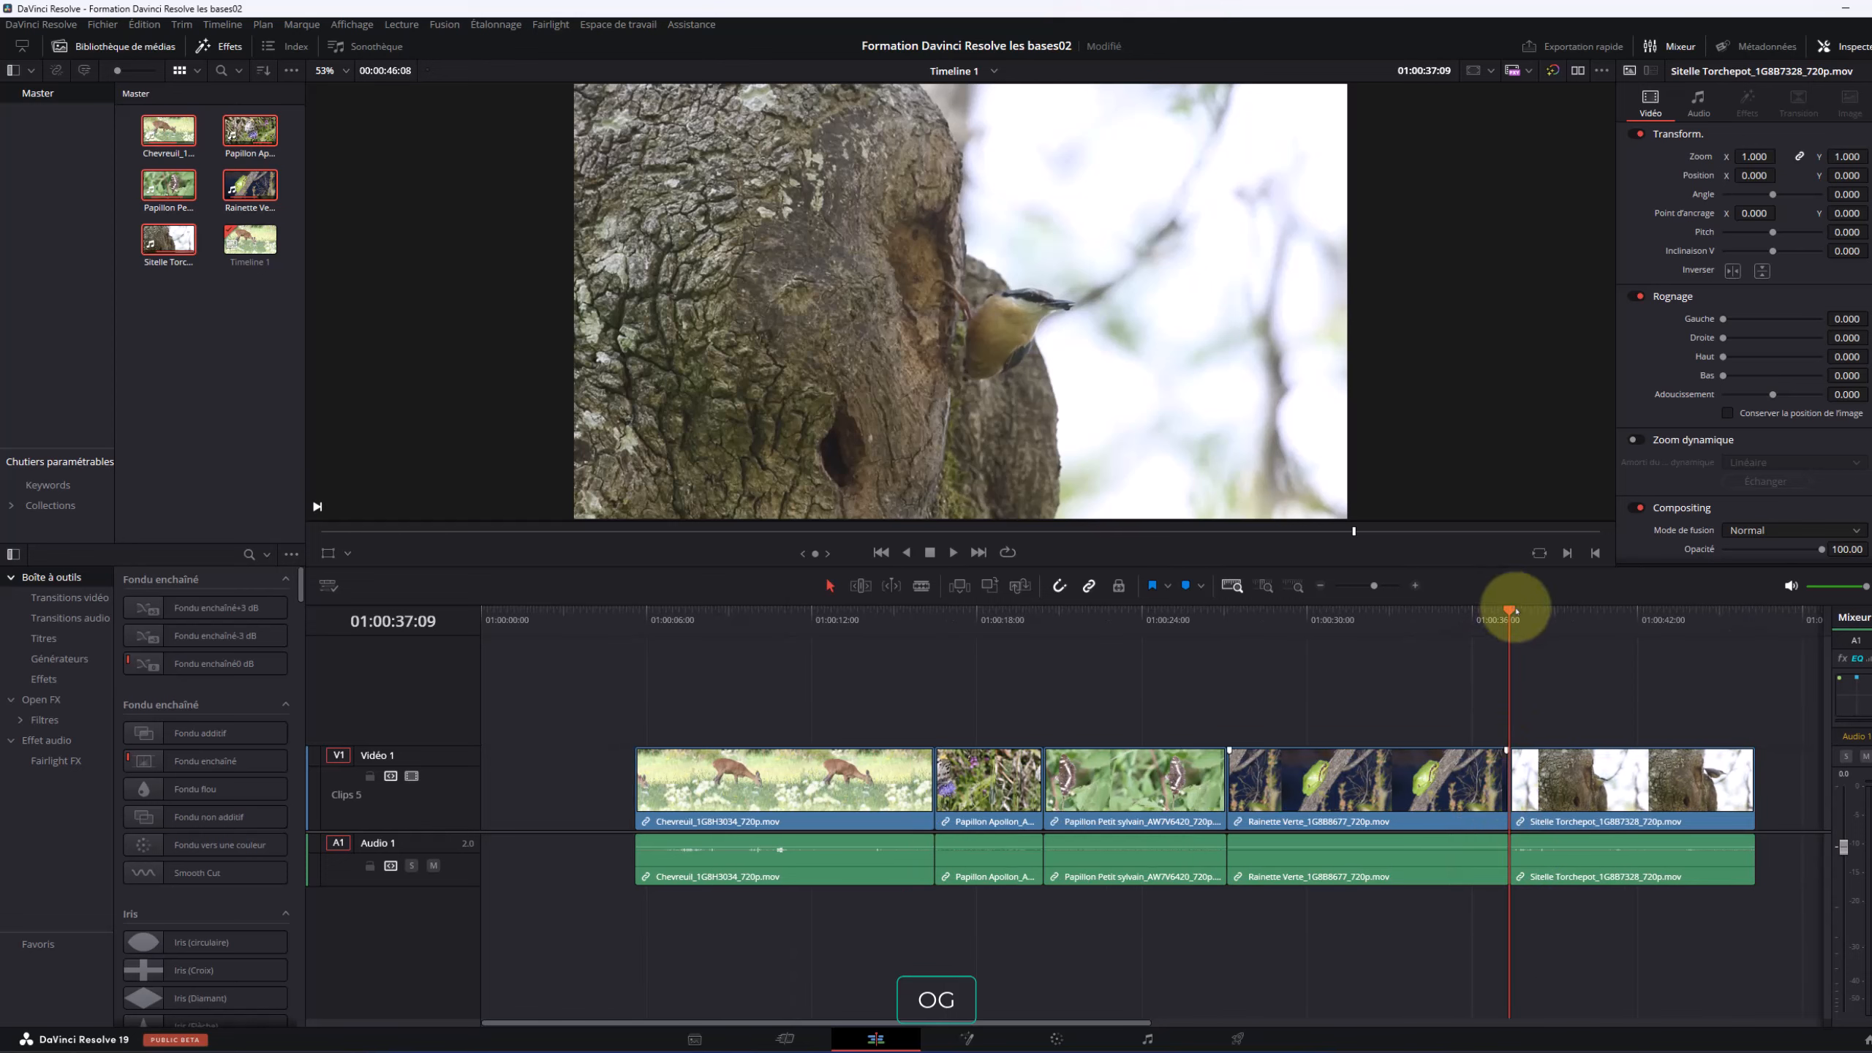
Cut the Sitelle Torchepot clip's video and audio at 01:00:43:12 and ripple delete the segment after the cut
drag(1510, 614, 1677, 620)
drag(1540, 699, 1611, 926)
key(ctrl+b)
drag(1700, 699, 1716, 896)
key(Delete)
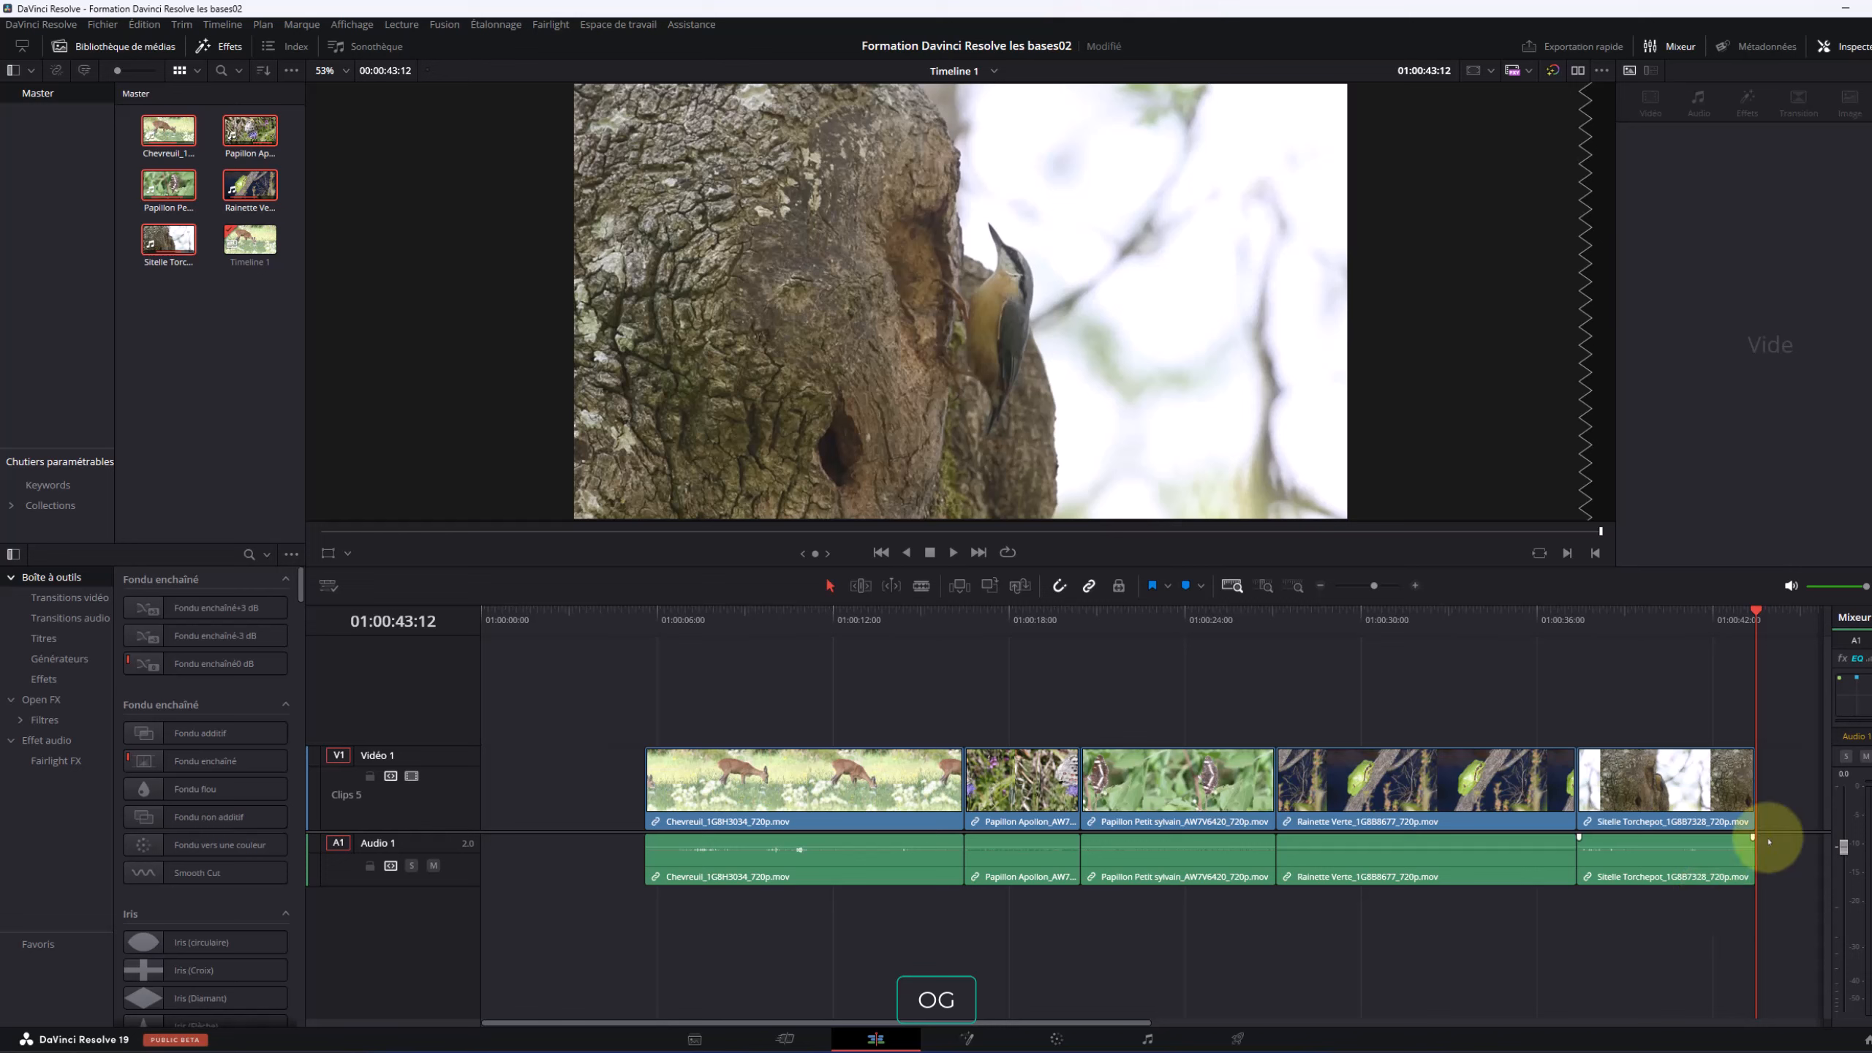
Play the trimmed timeline from 01:00:00:00 and pause at 01:00:12:03 in the Chevreuil clip
drag(528, 620, 418, 625)
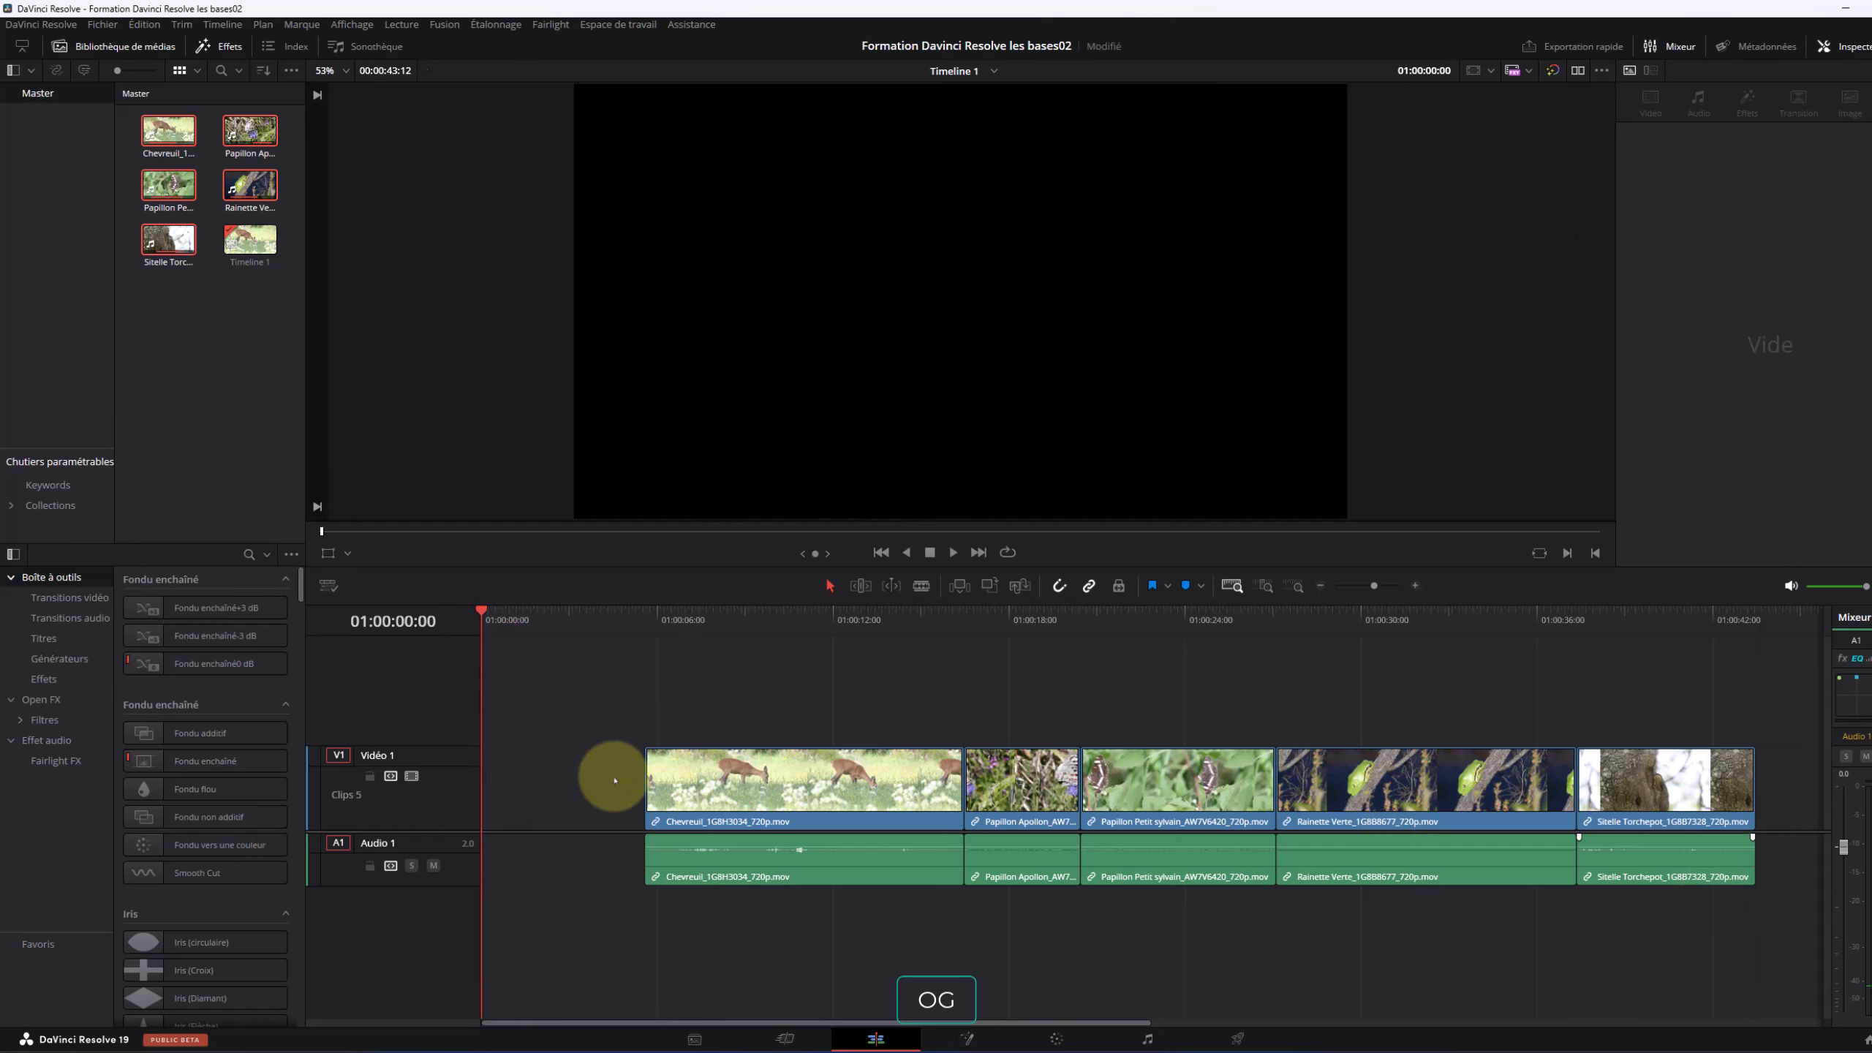
click(953, 553)
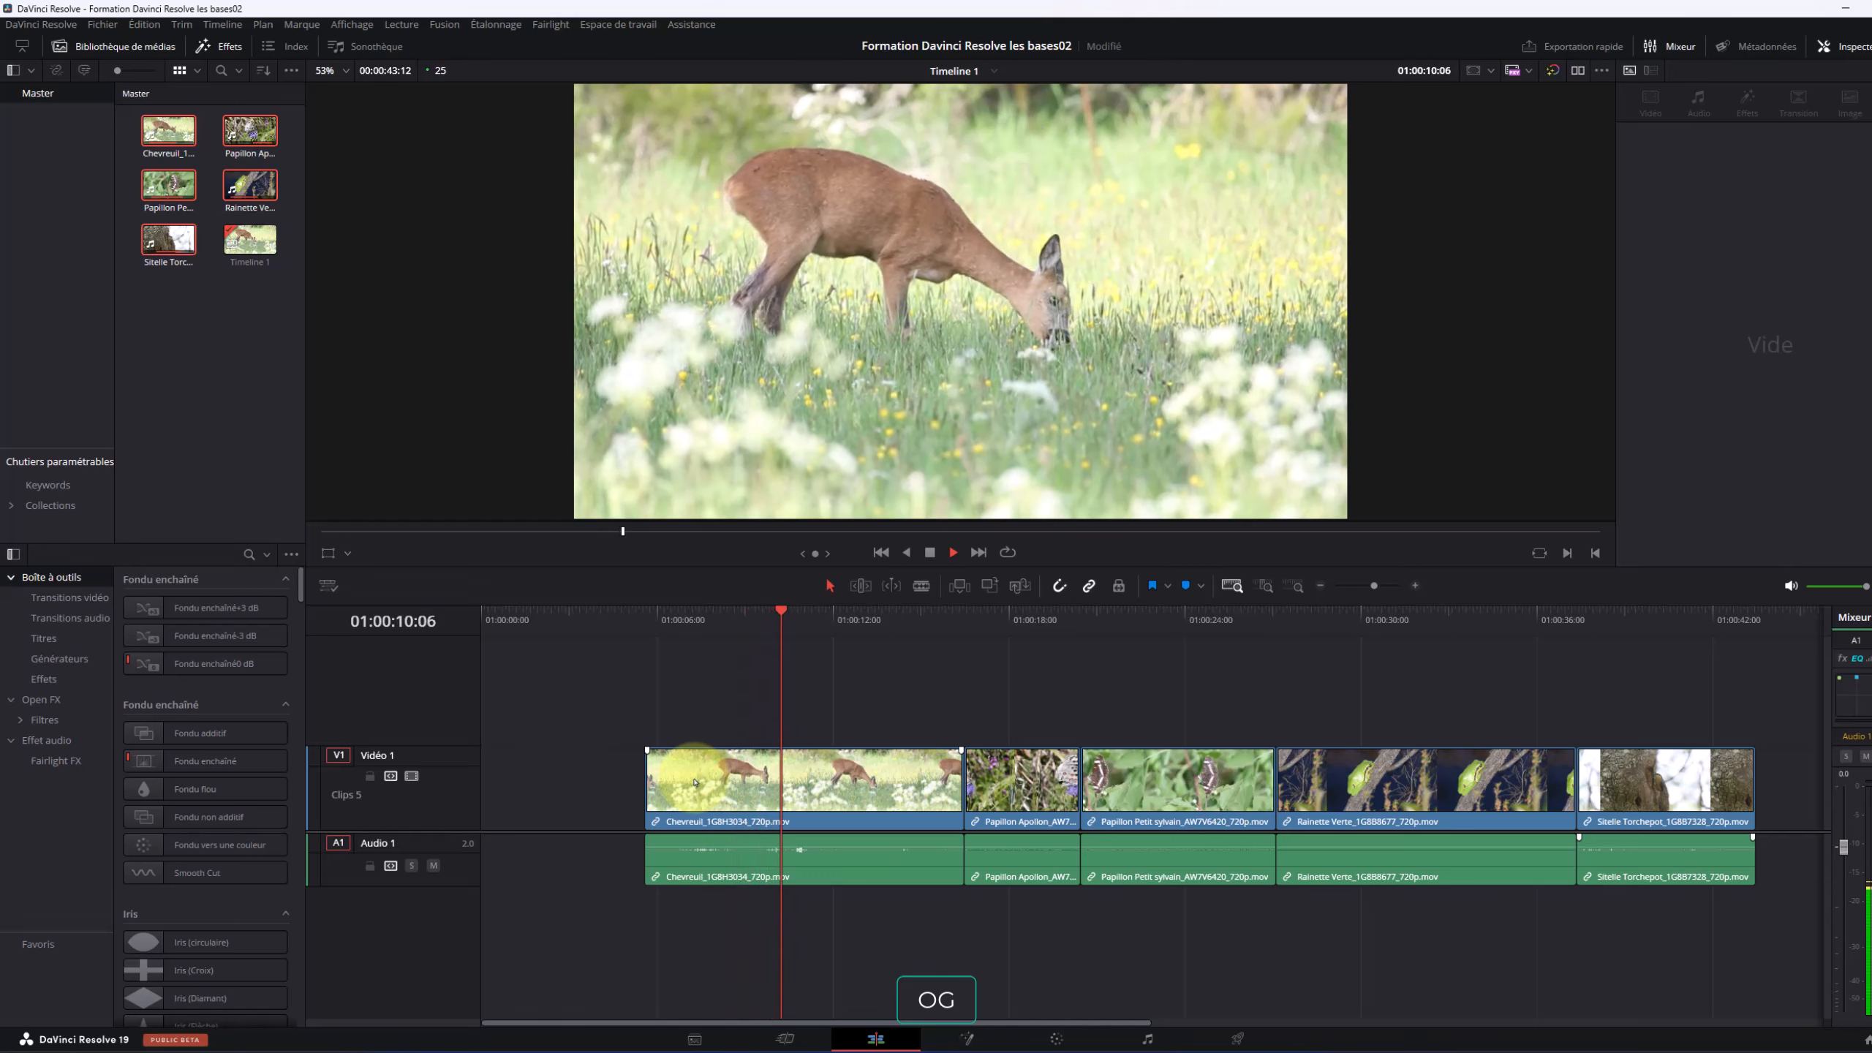
click(695, 784)
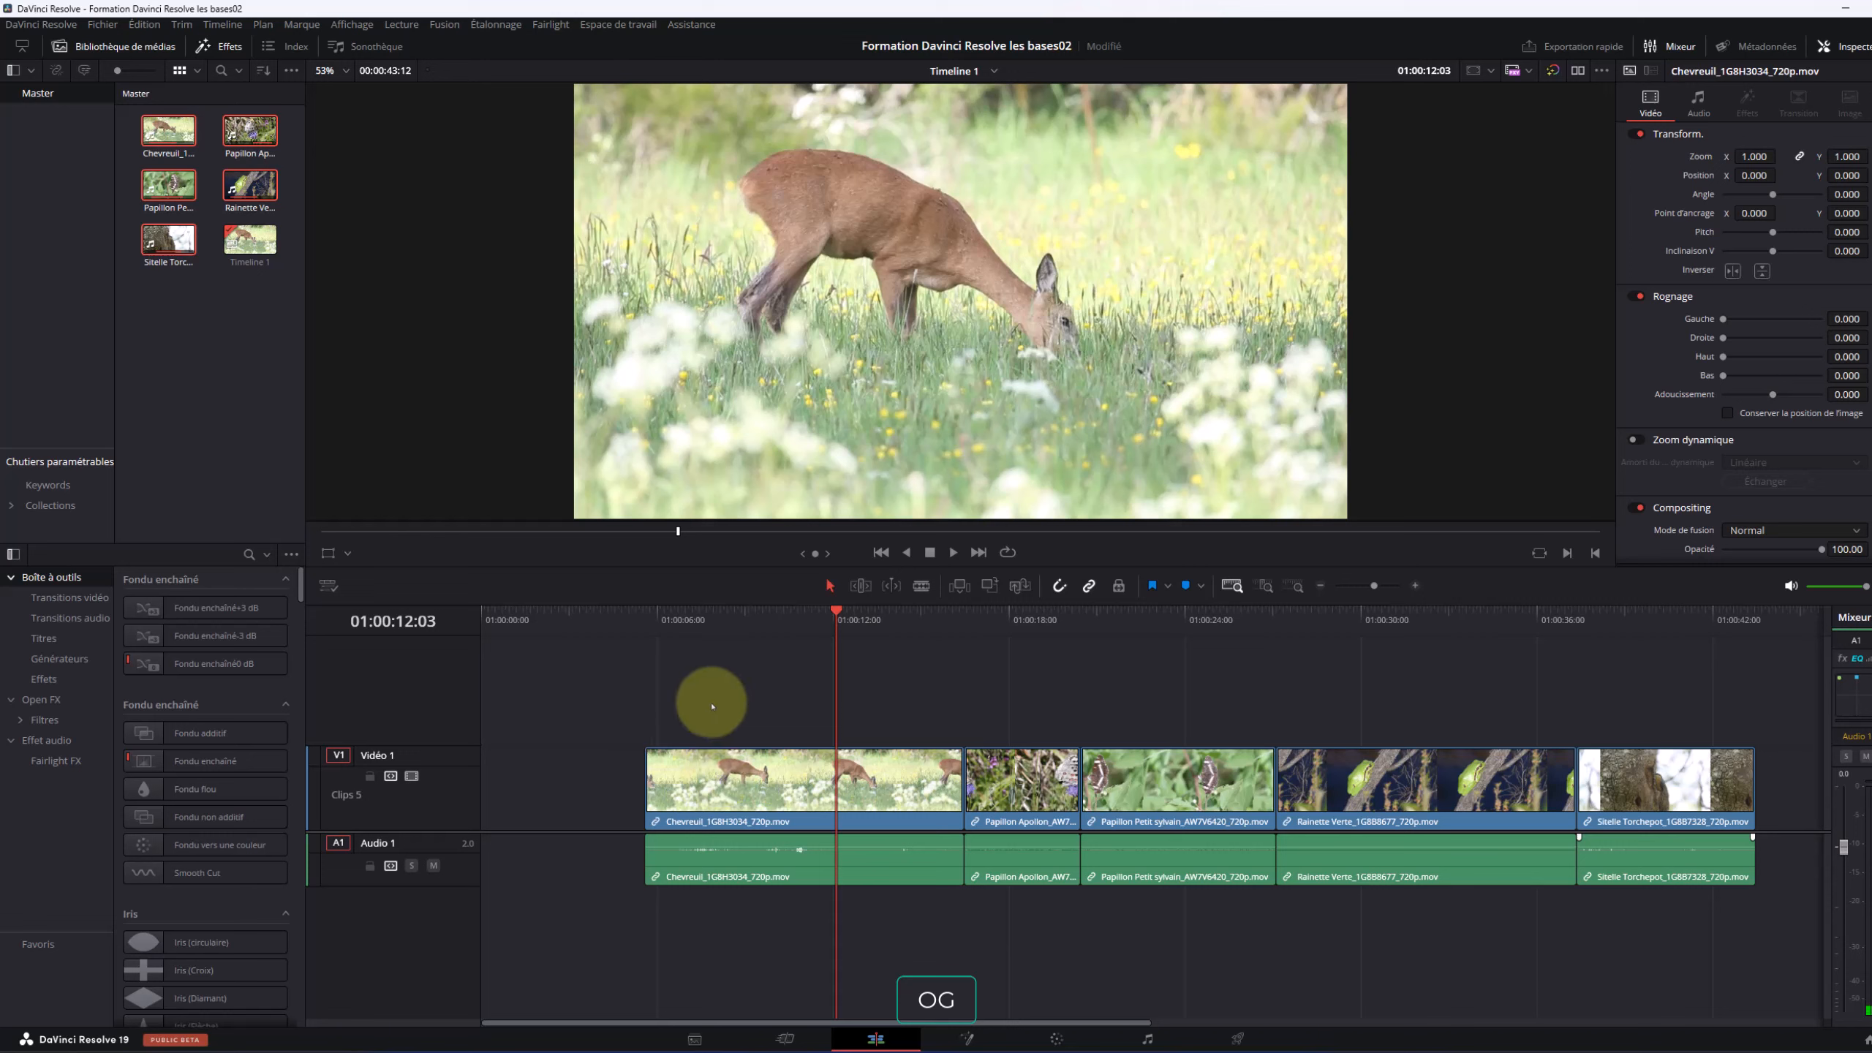
Zoom the timeline in around the playhead and back out, clear the clip selection, and fit the whole timeline in view
drag(648, 672, 1692, 885)
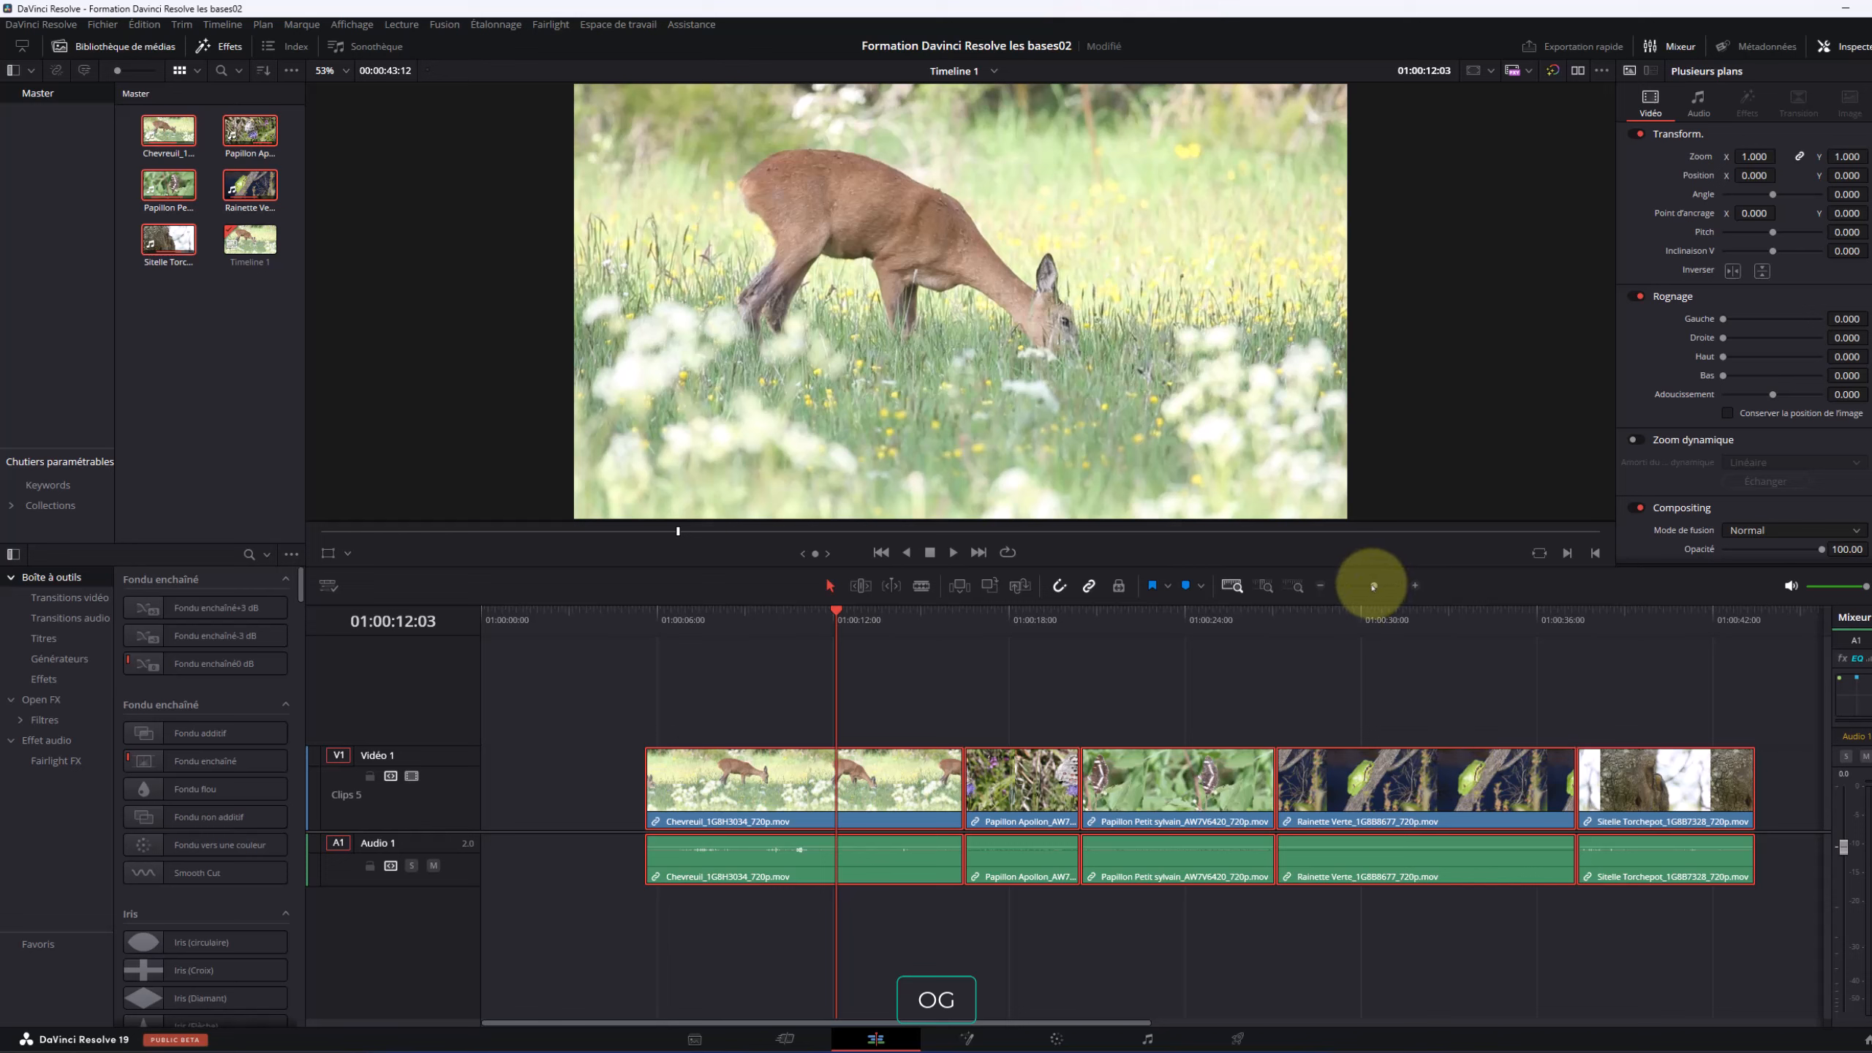
drag(1374, 586, 1386, 586)
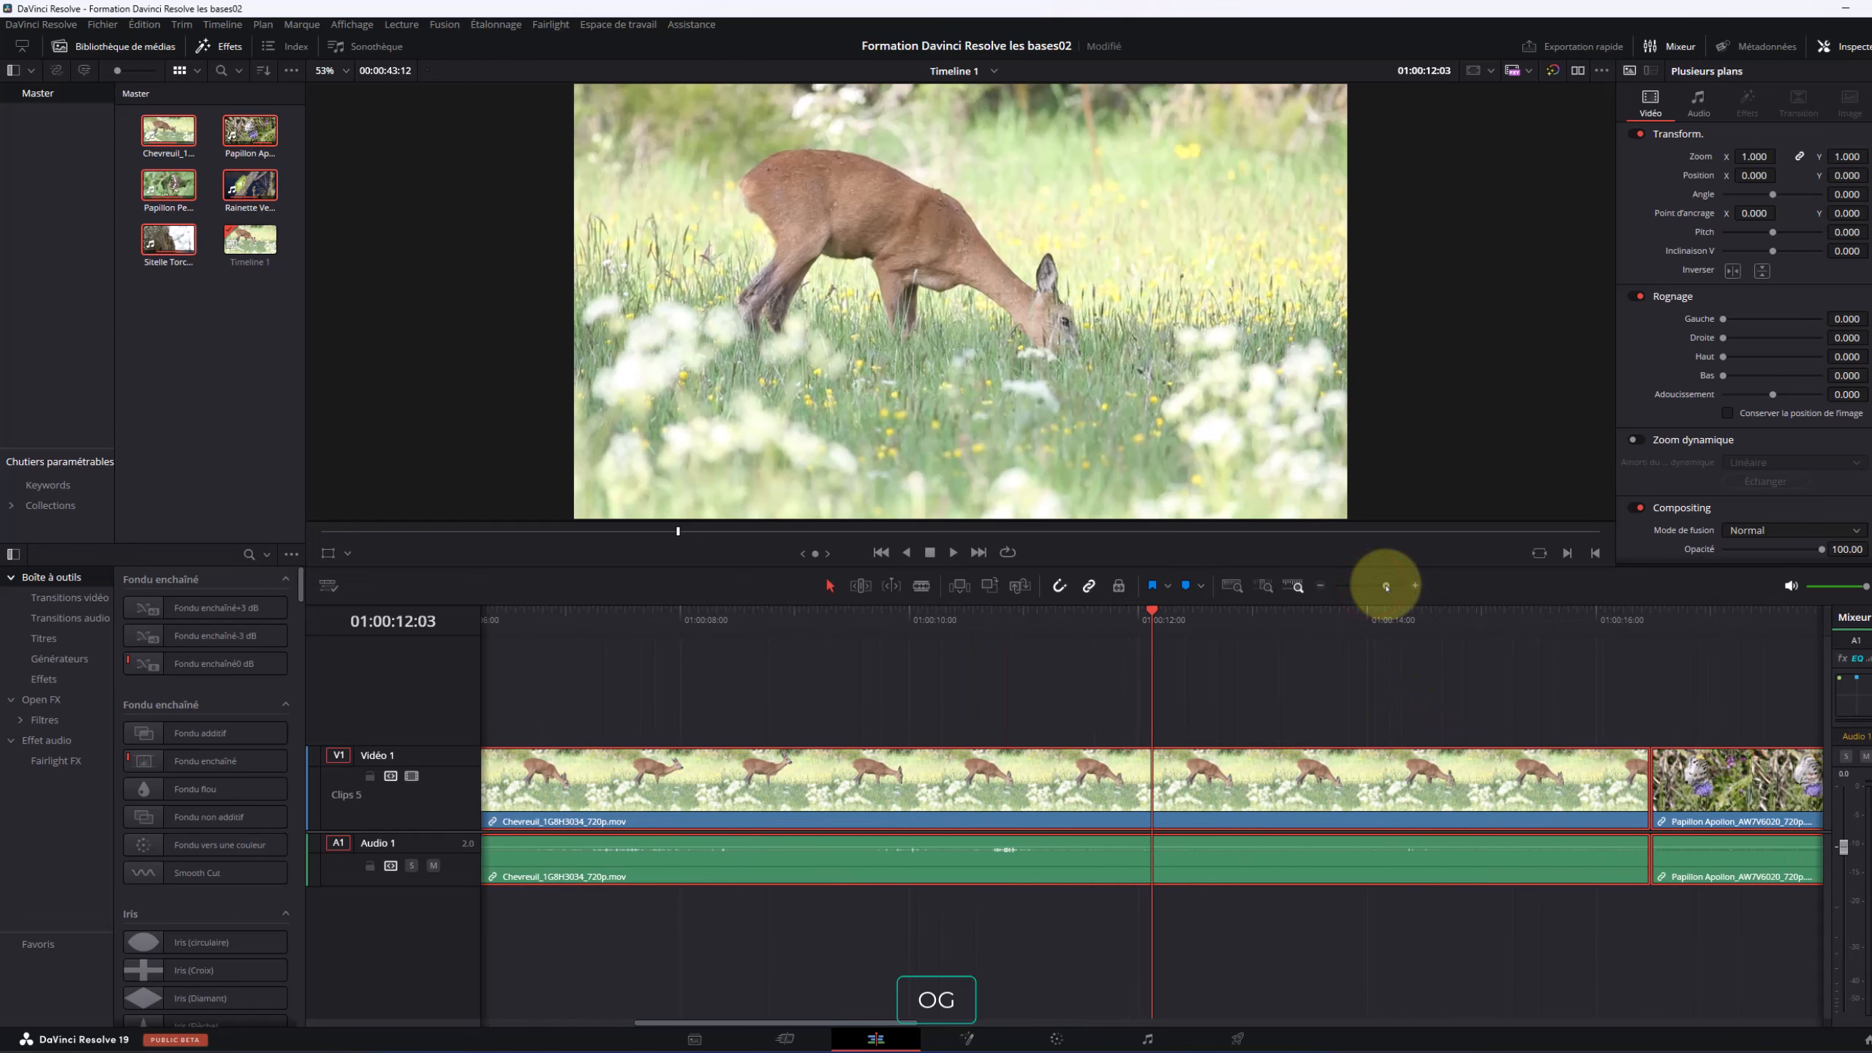
click(857, 684)
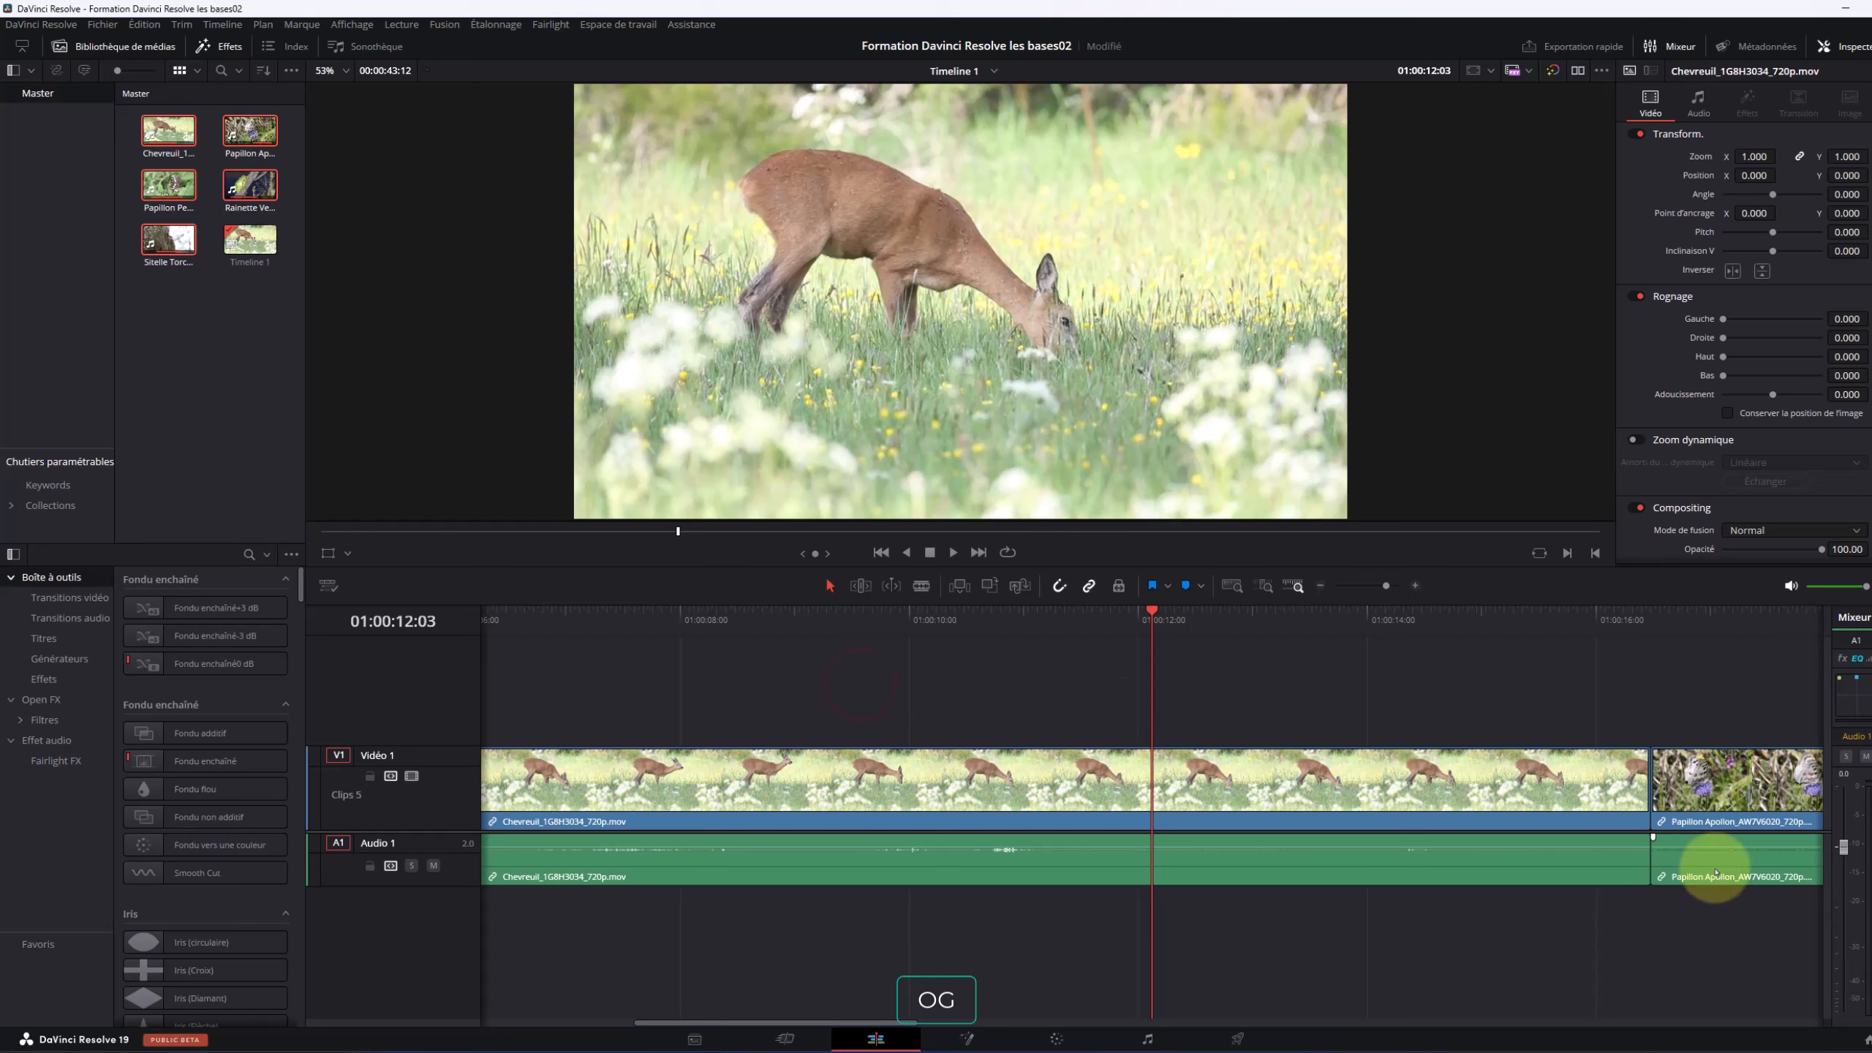
click(1322, 586)
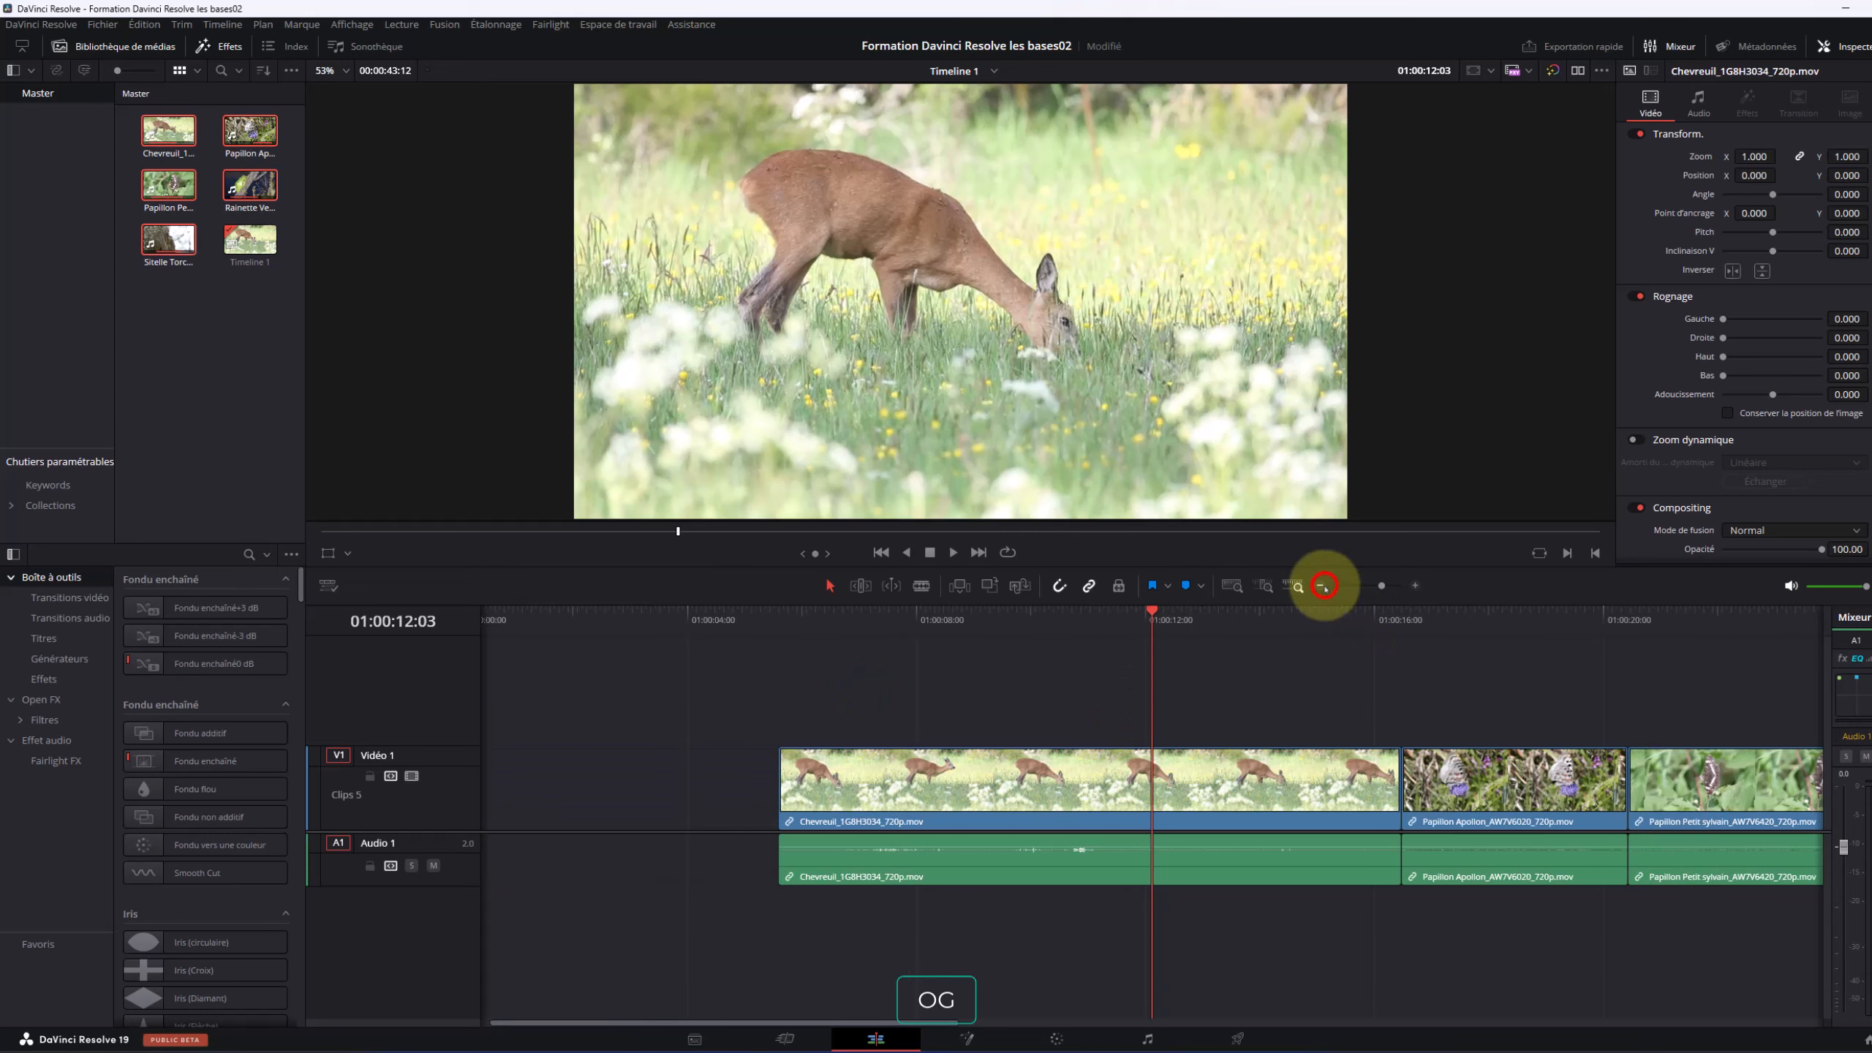
click(1322, 586)
click(1322, 586)
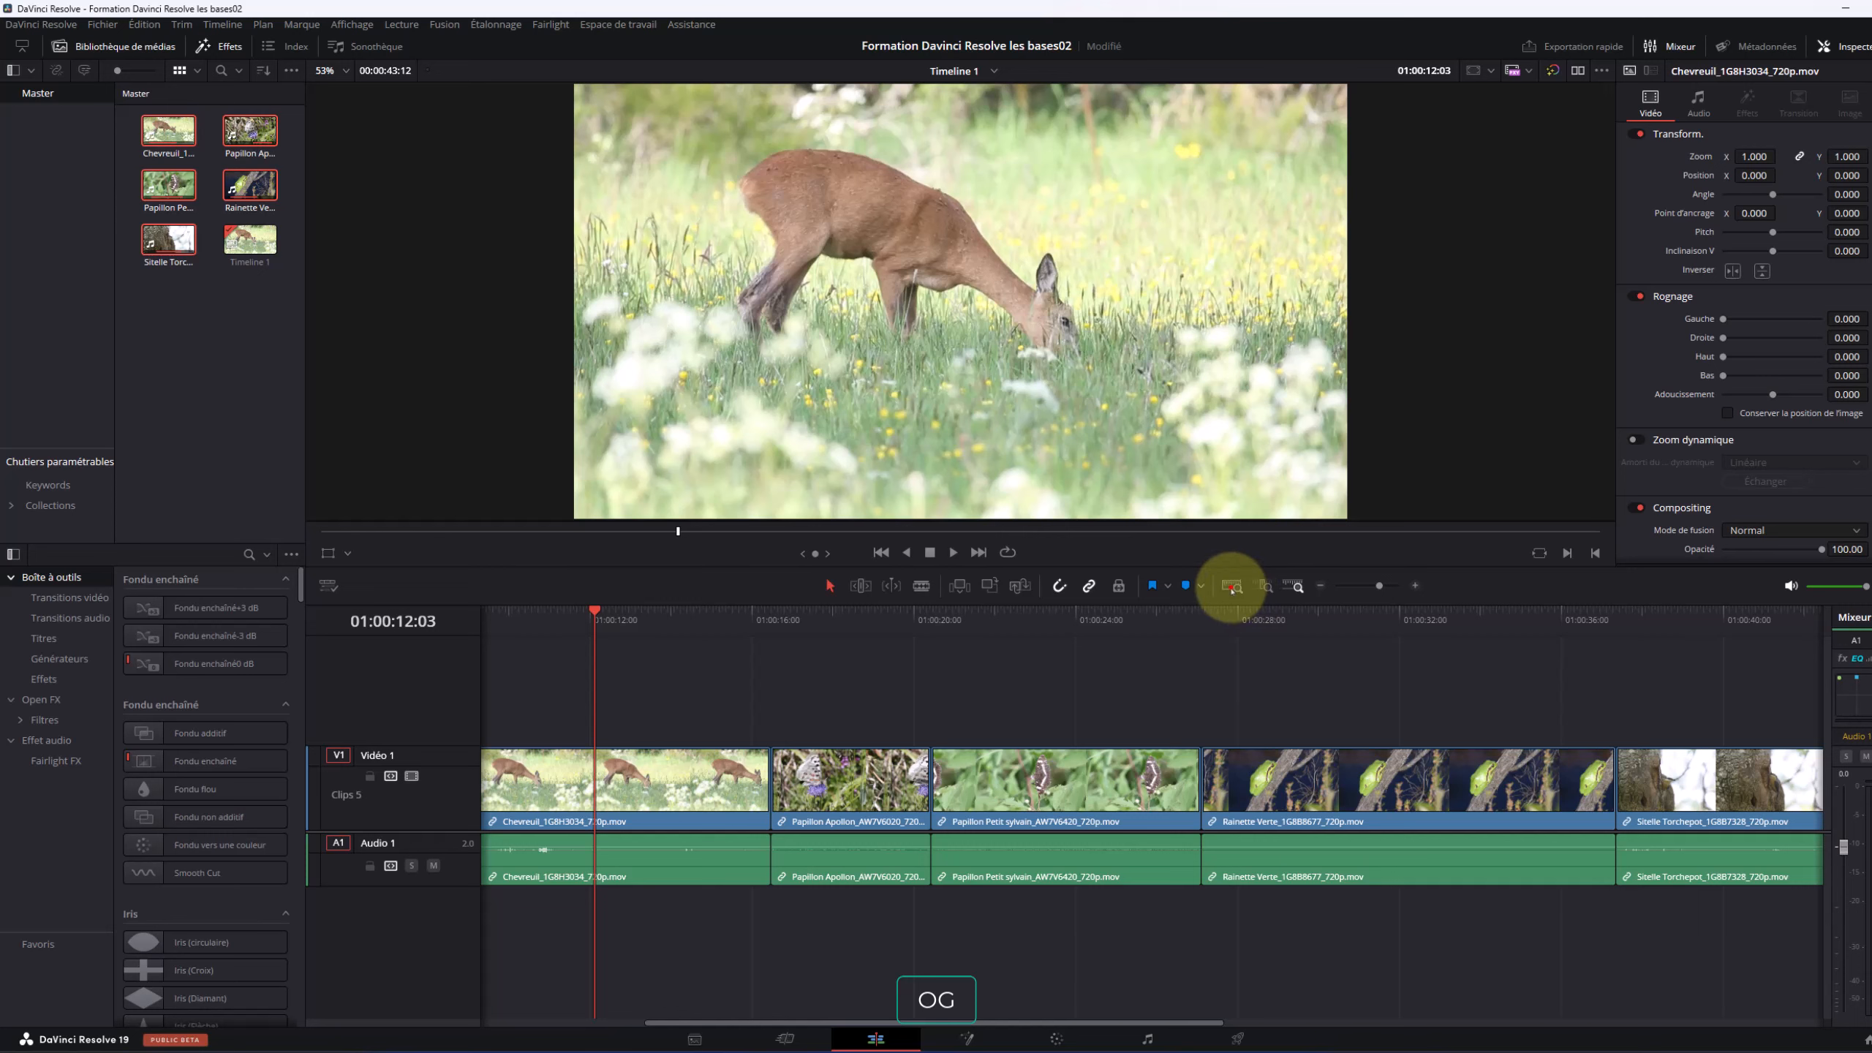
click(1232, 587)
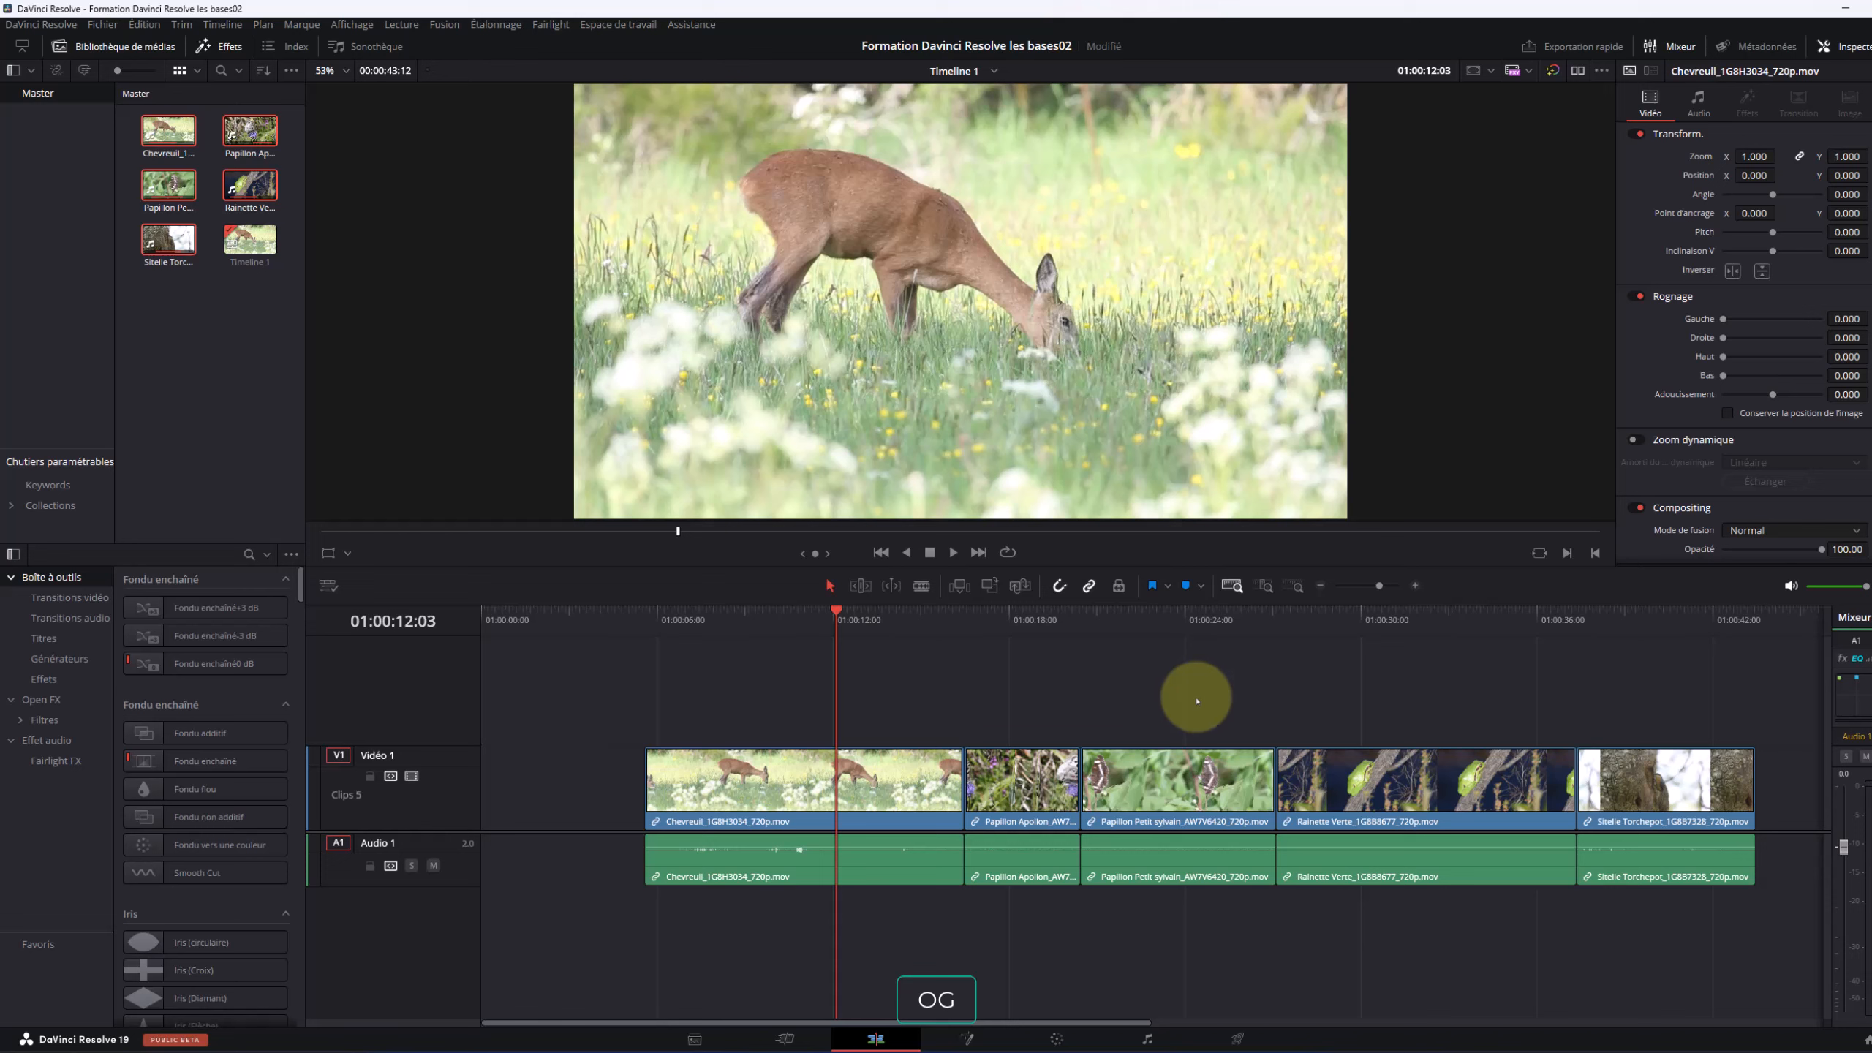
Move all five clips with their audio together to the very start of the timeline, closing the leading gap
drag(814, 684, 1704, 899)
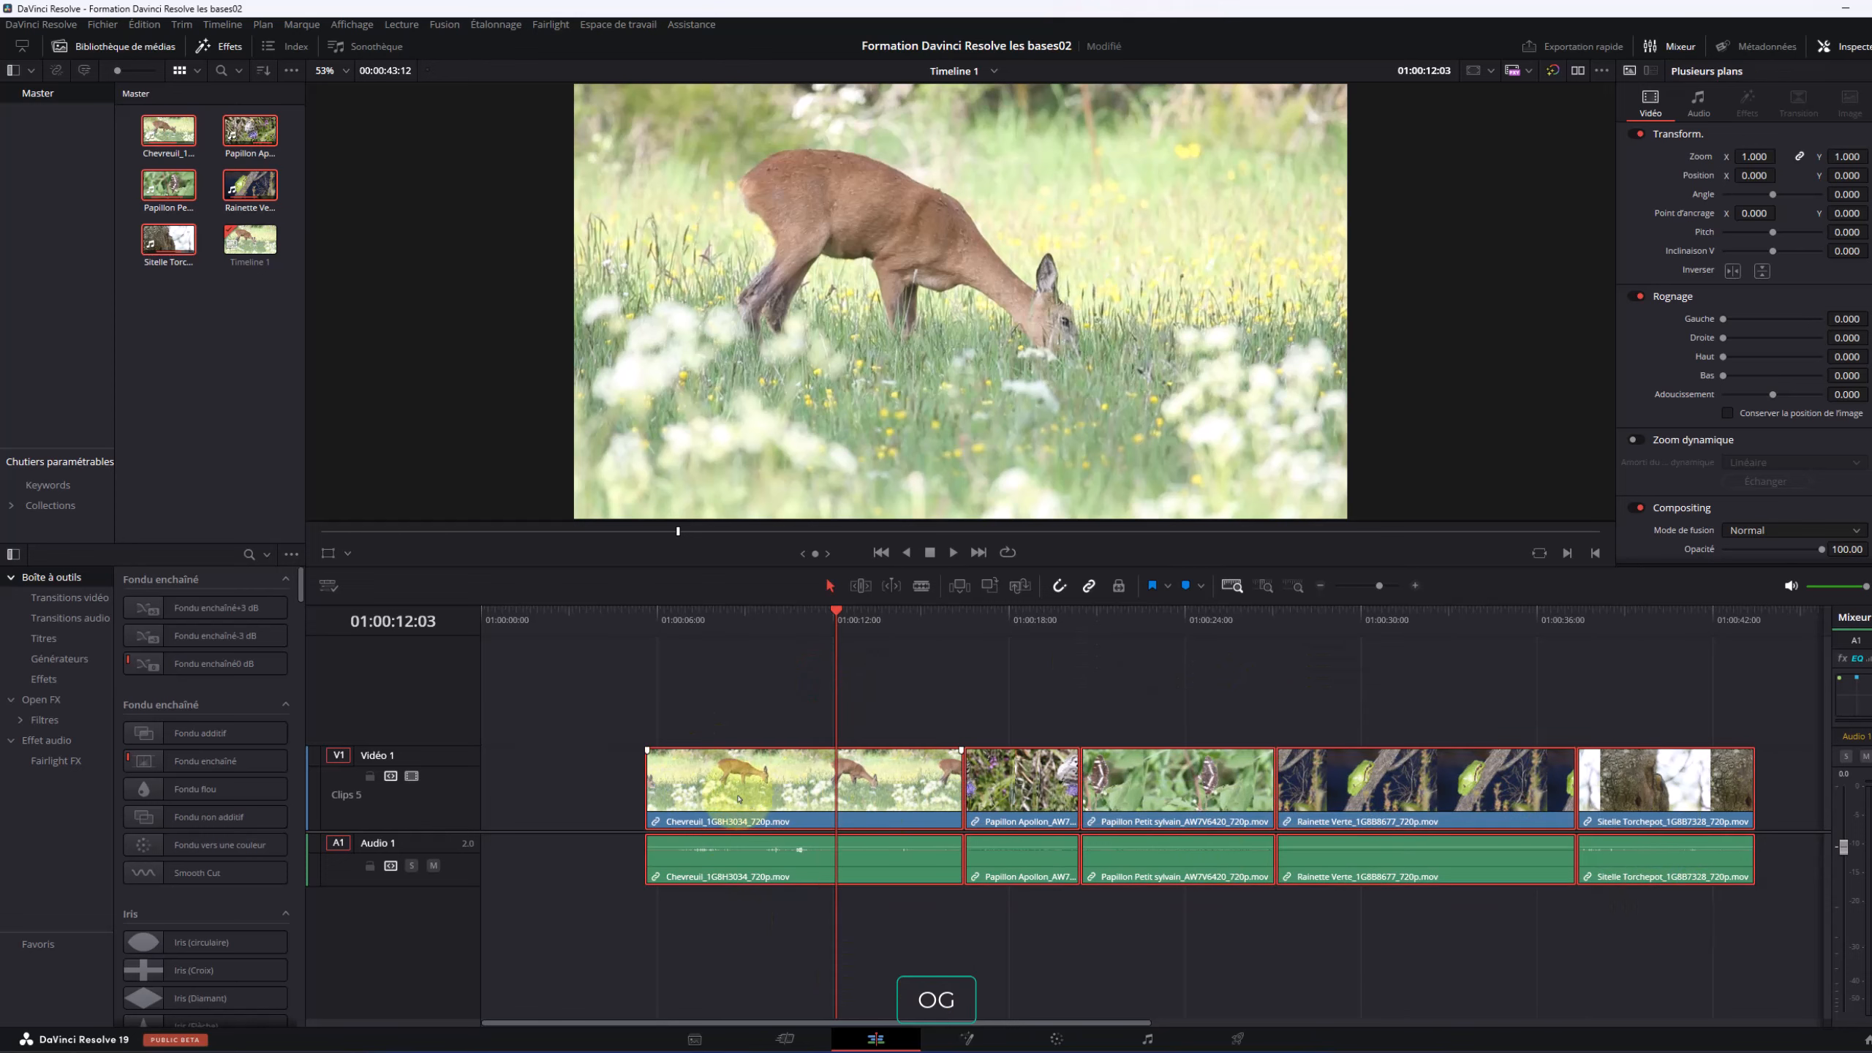
drag(726, 777, 562, 778)
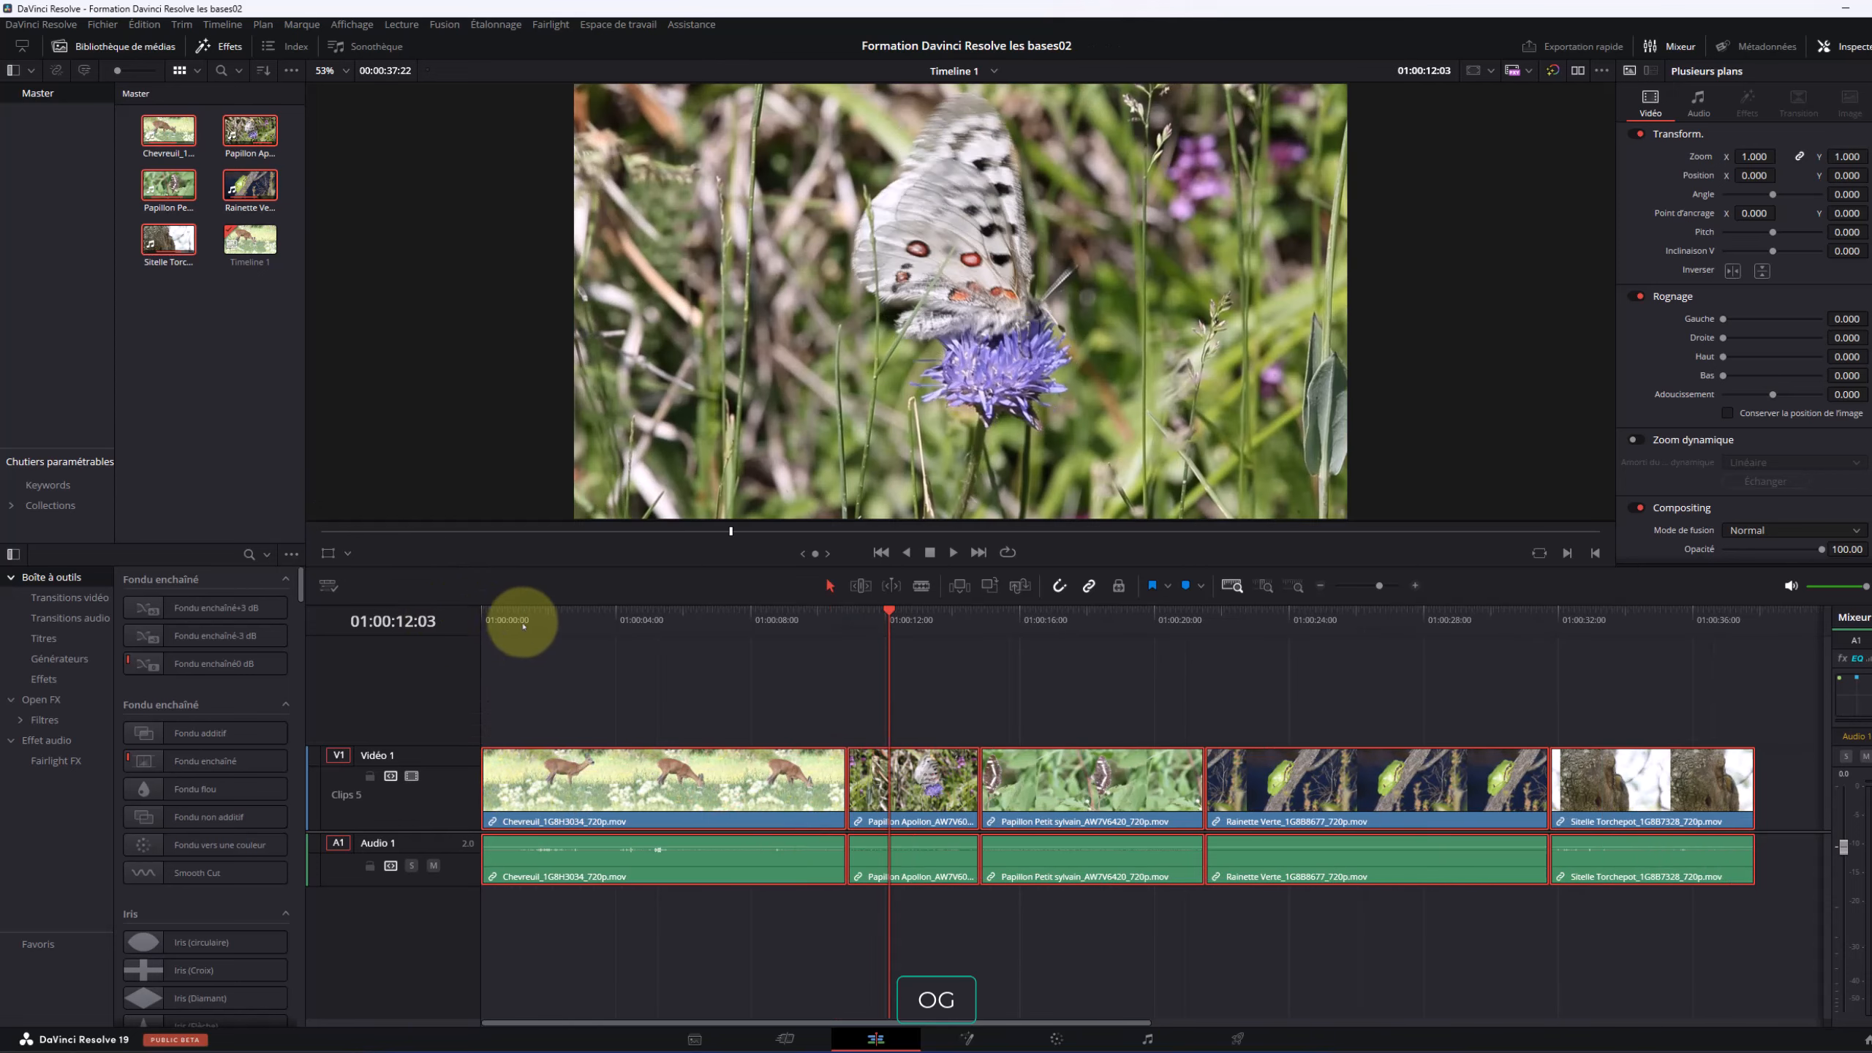
Play the timeline from 01:00:00:00 and pause at 01:00:02:16 to check the start of the Chevreuil clip
drag(528, 612, 443, 610)
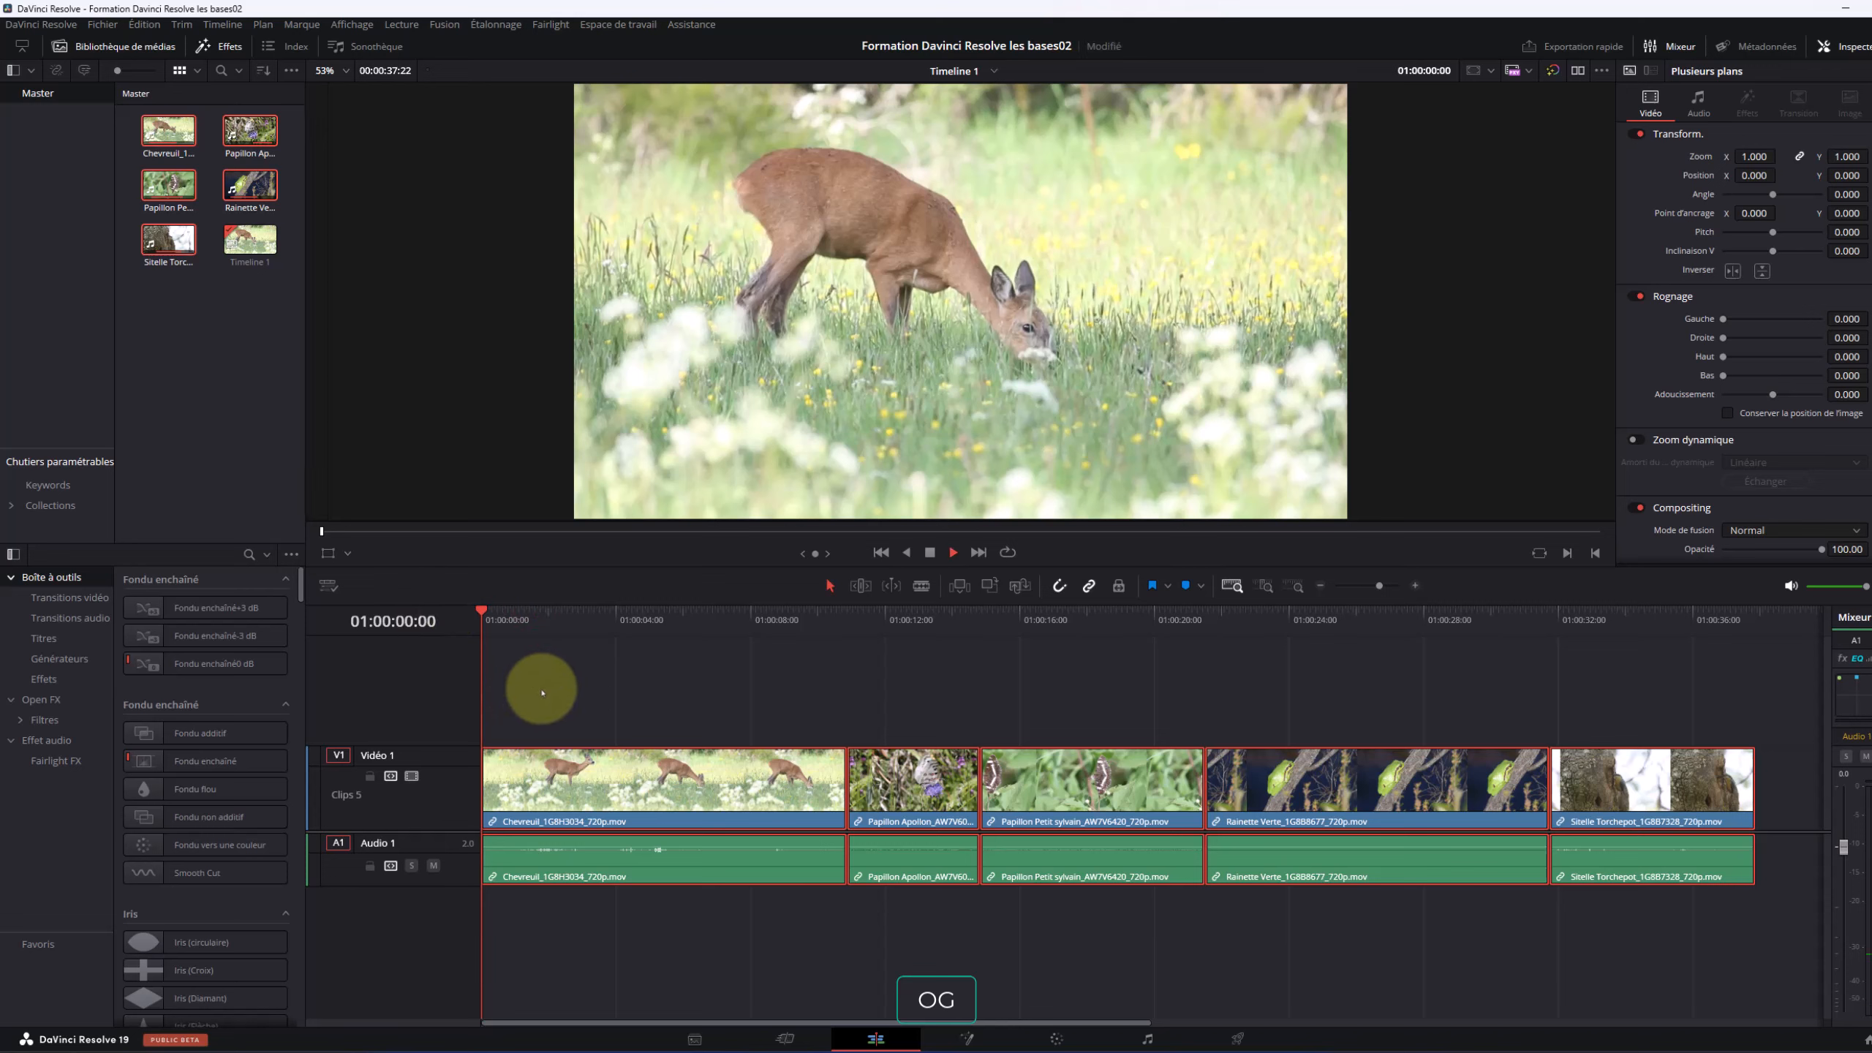
key(space)
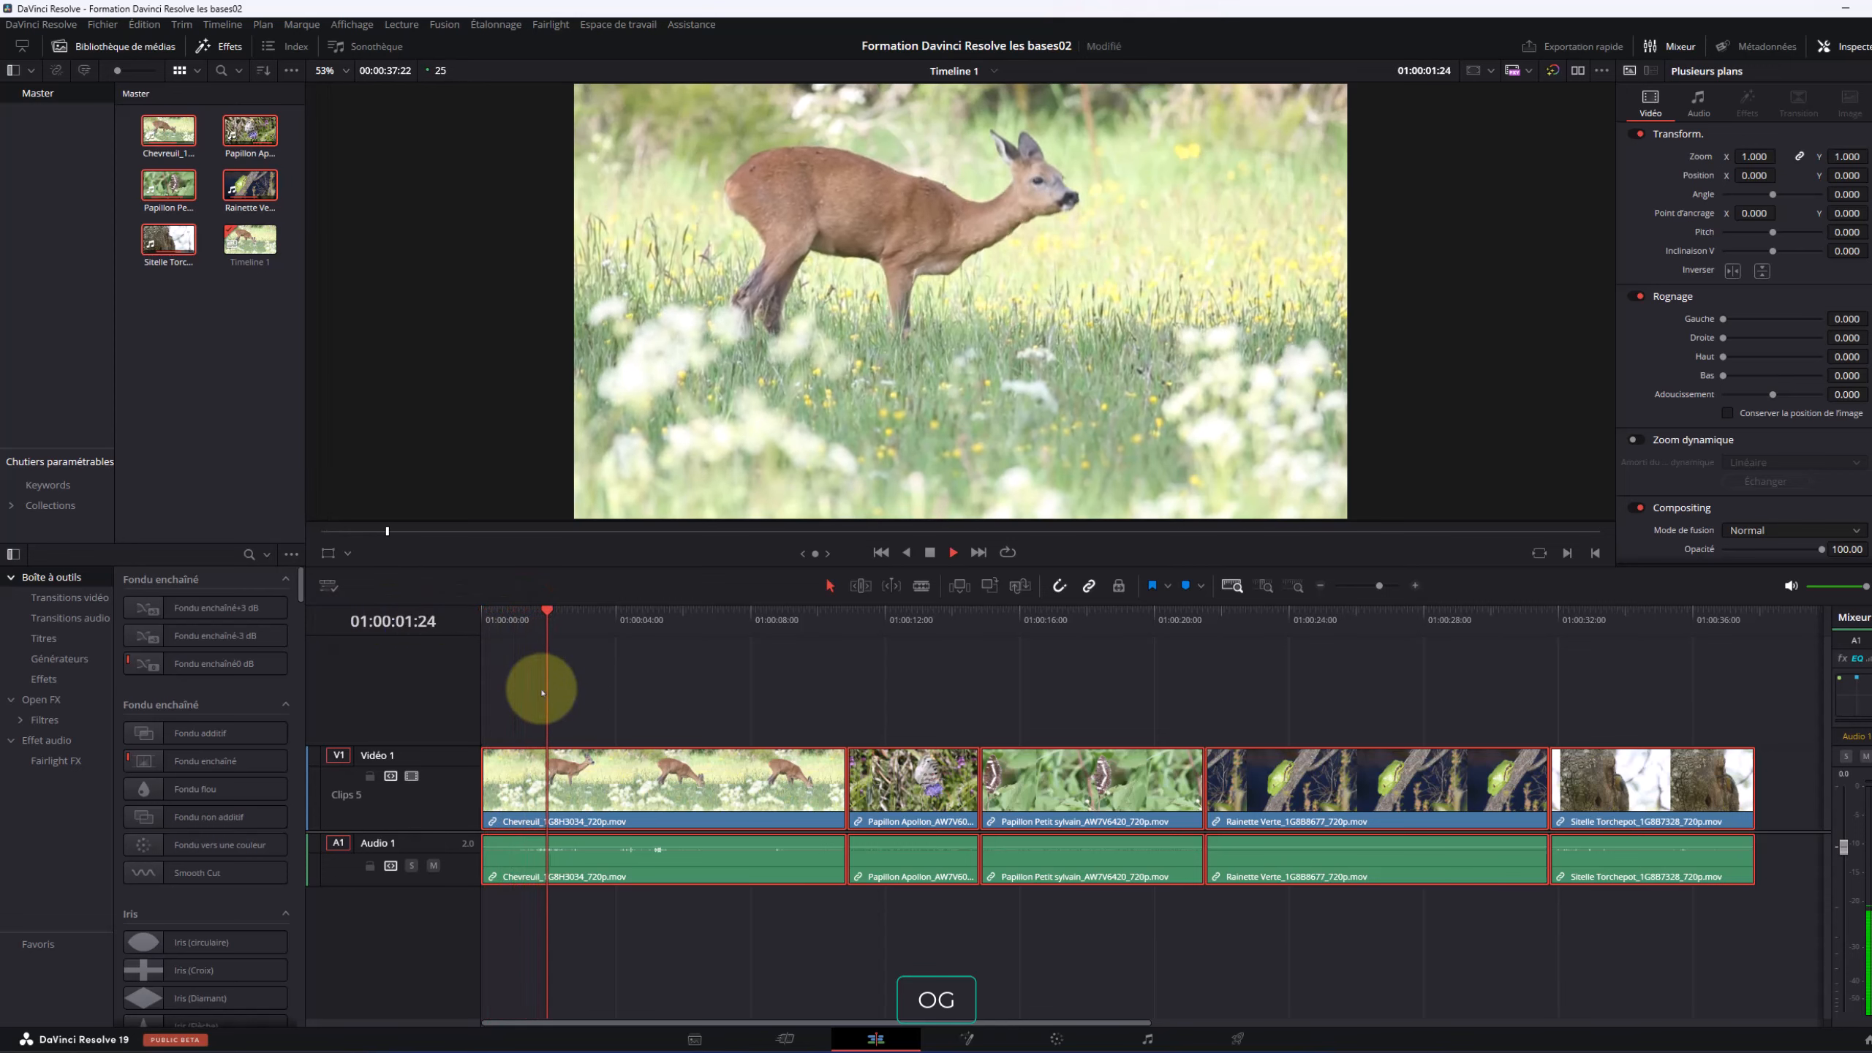
key(space)
click(772, 763)
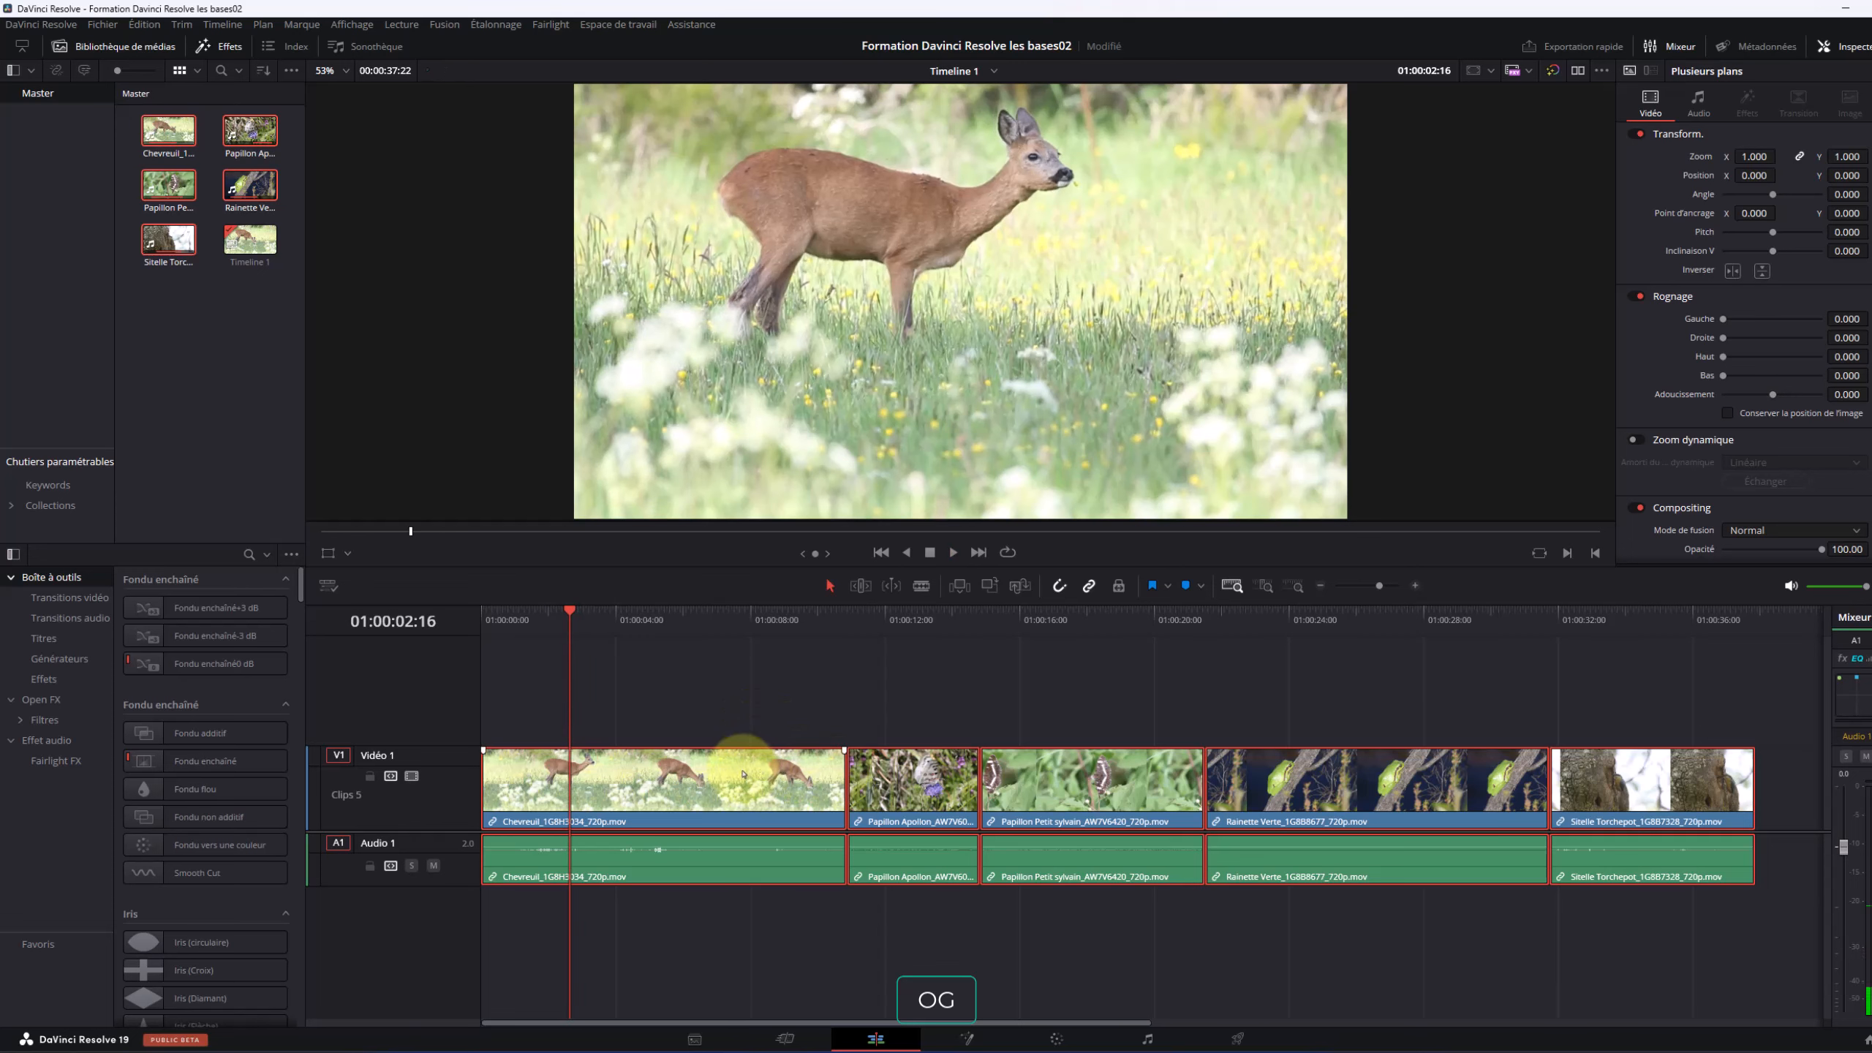
click(1100, 770)
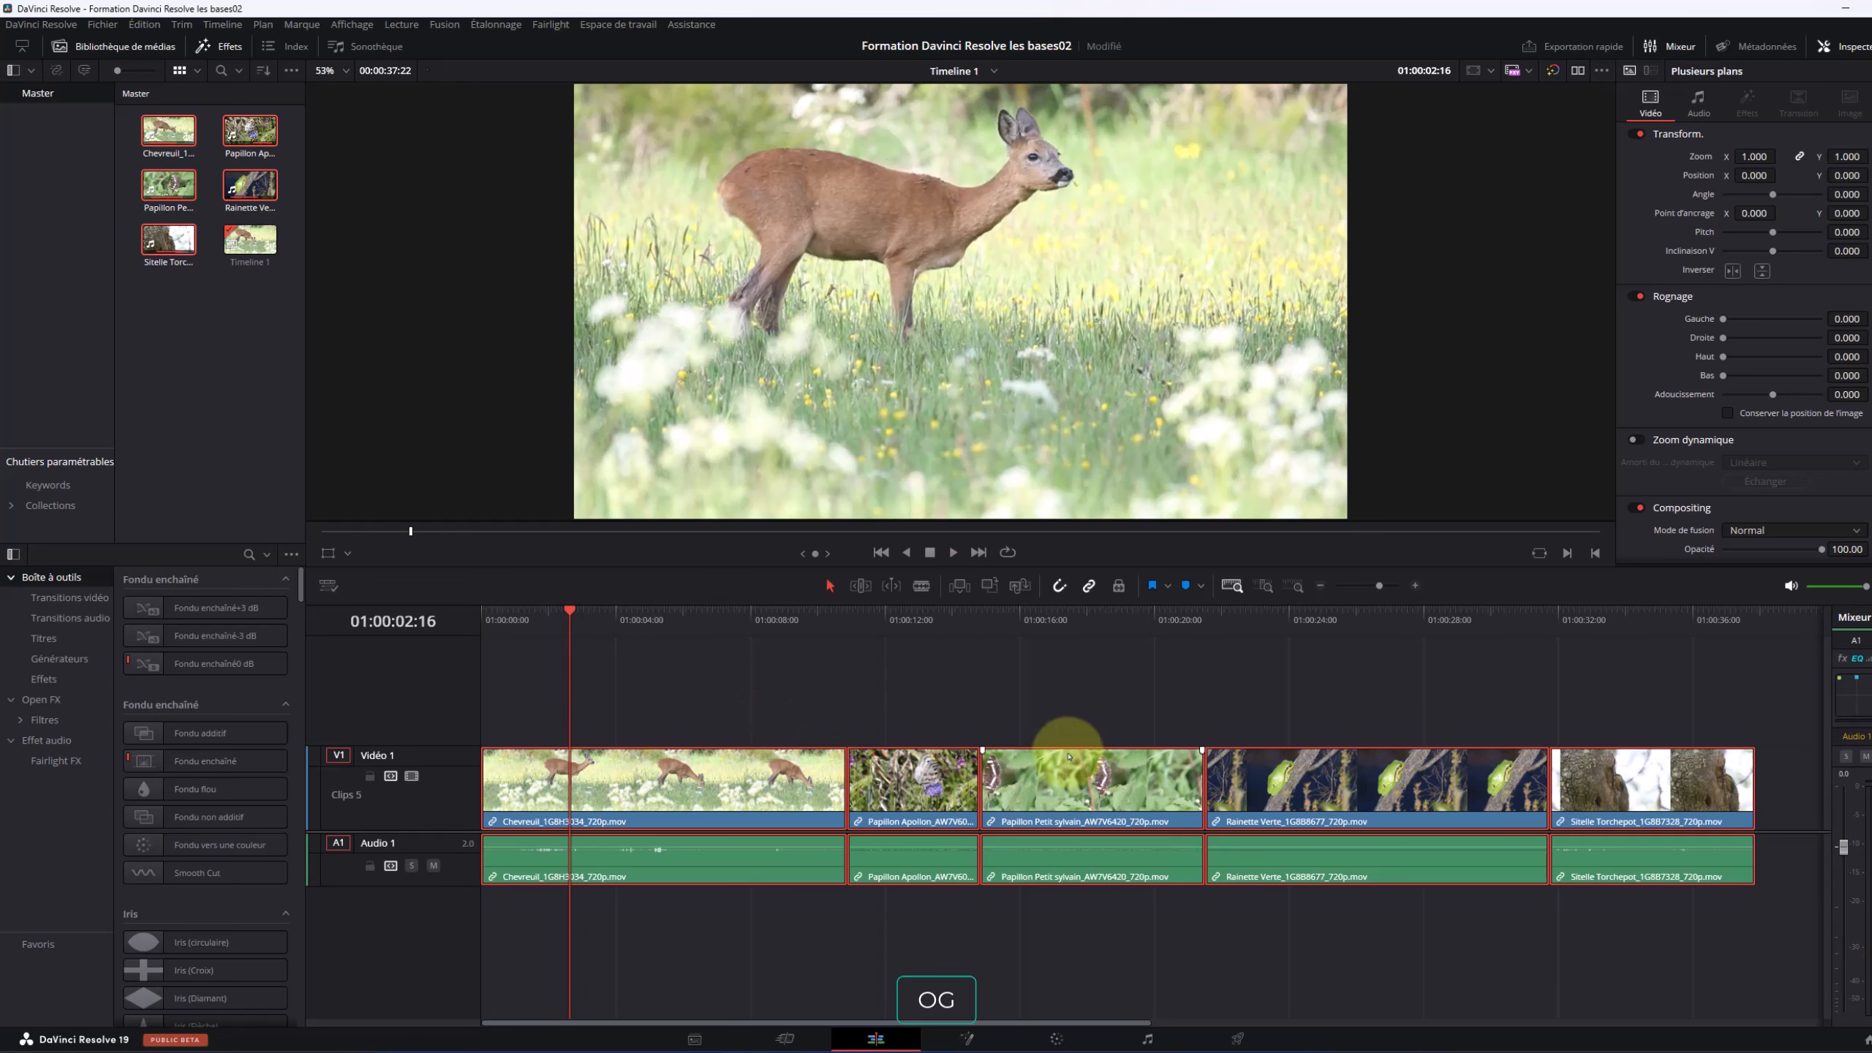
Add a video fade-in of about 2.5 seconds to the start of the Chevreuil clip
click(700, 873)
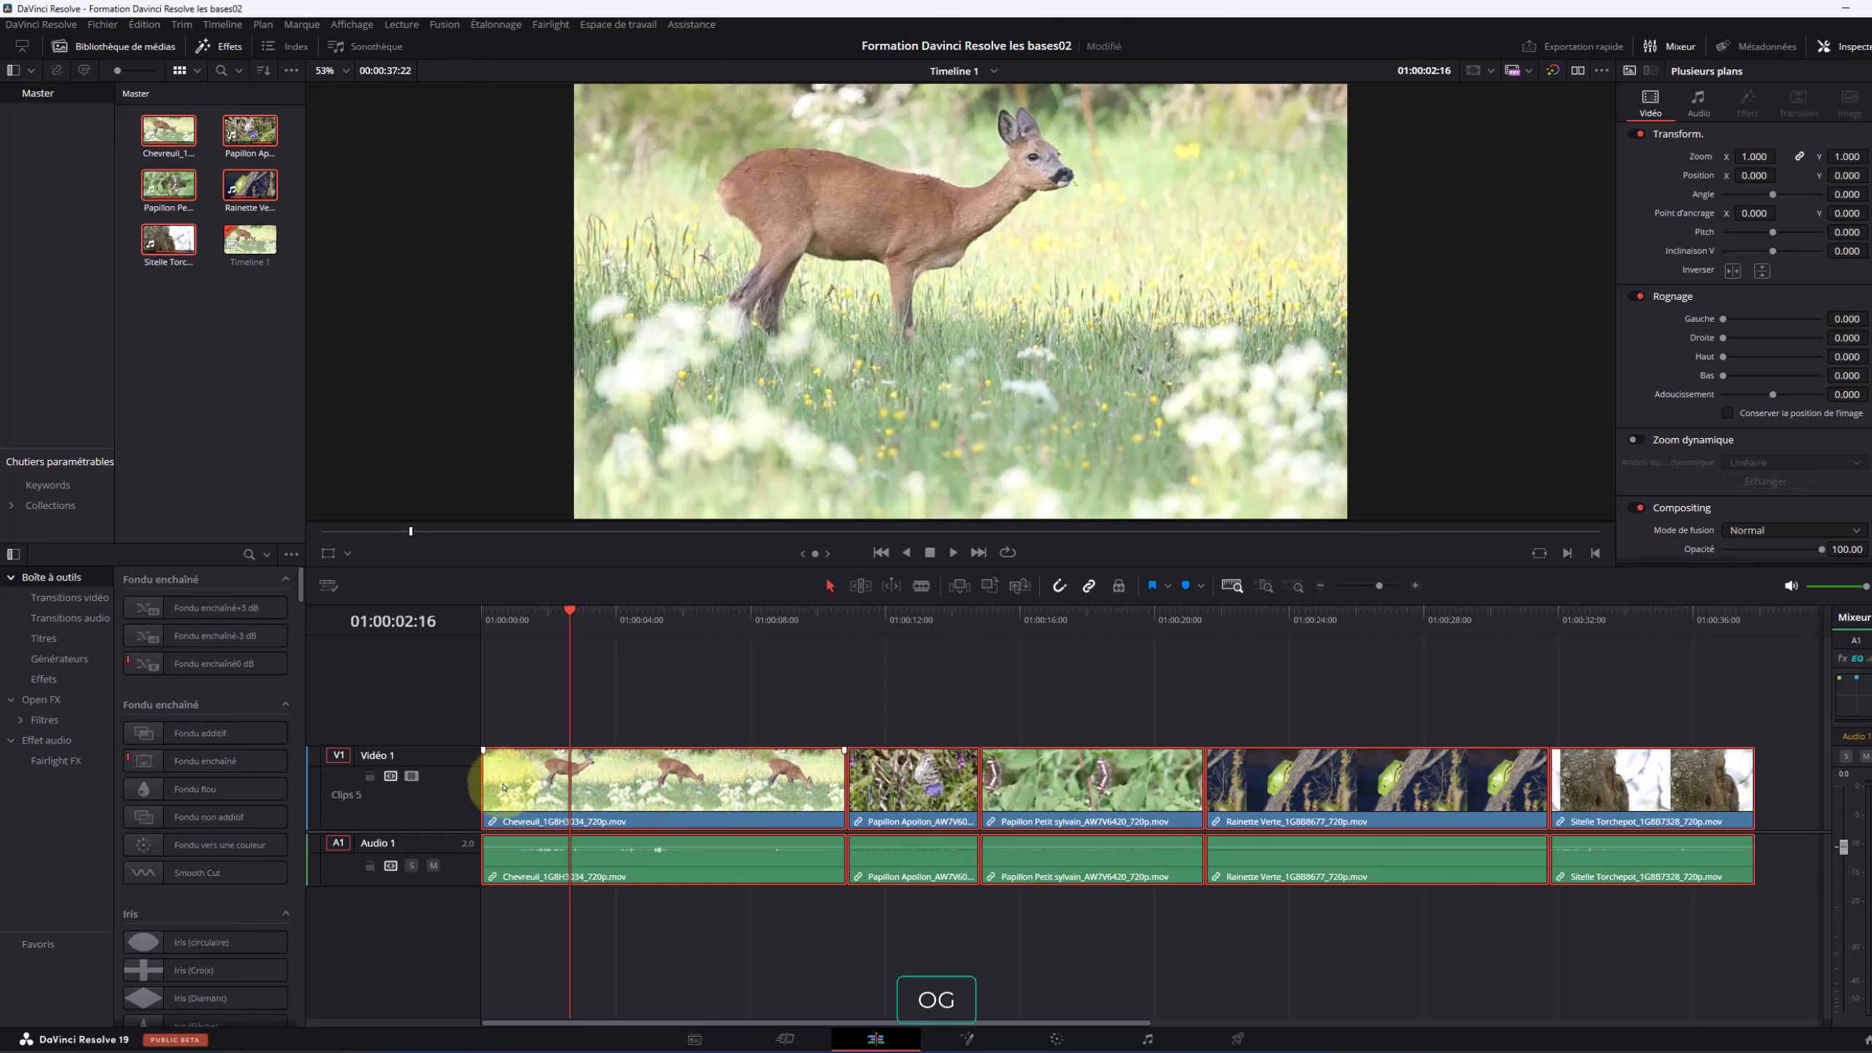
click(597, 771)
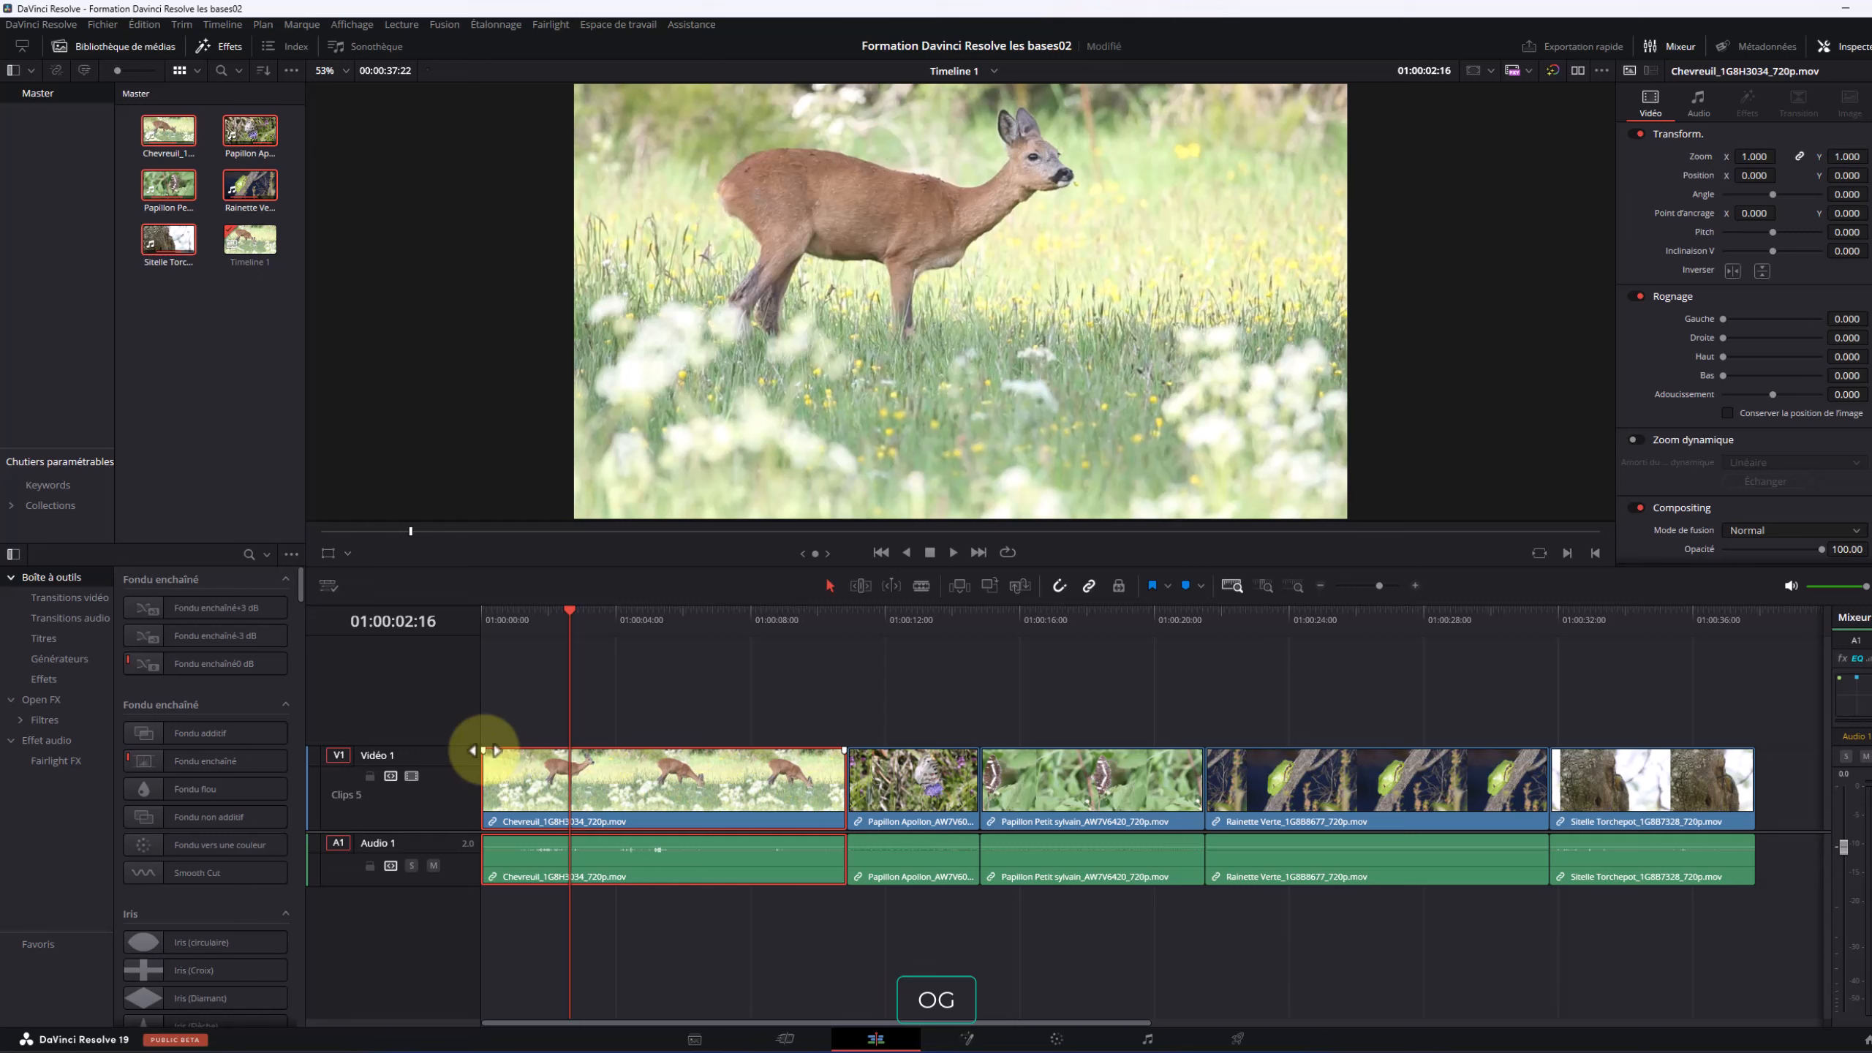
drag(483, 750, 488, 750)
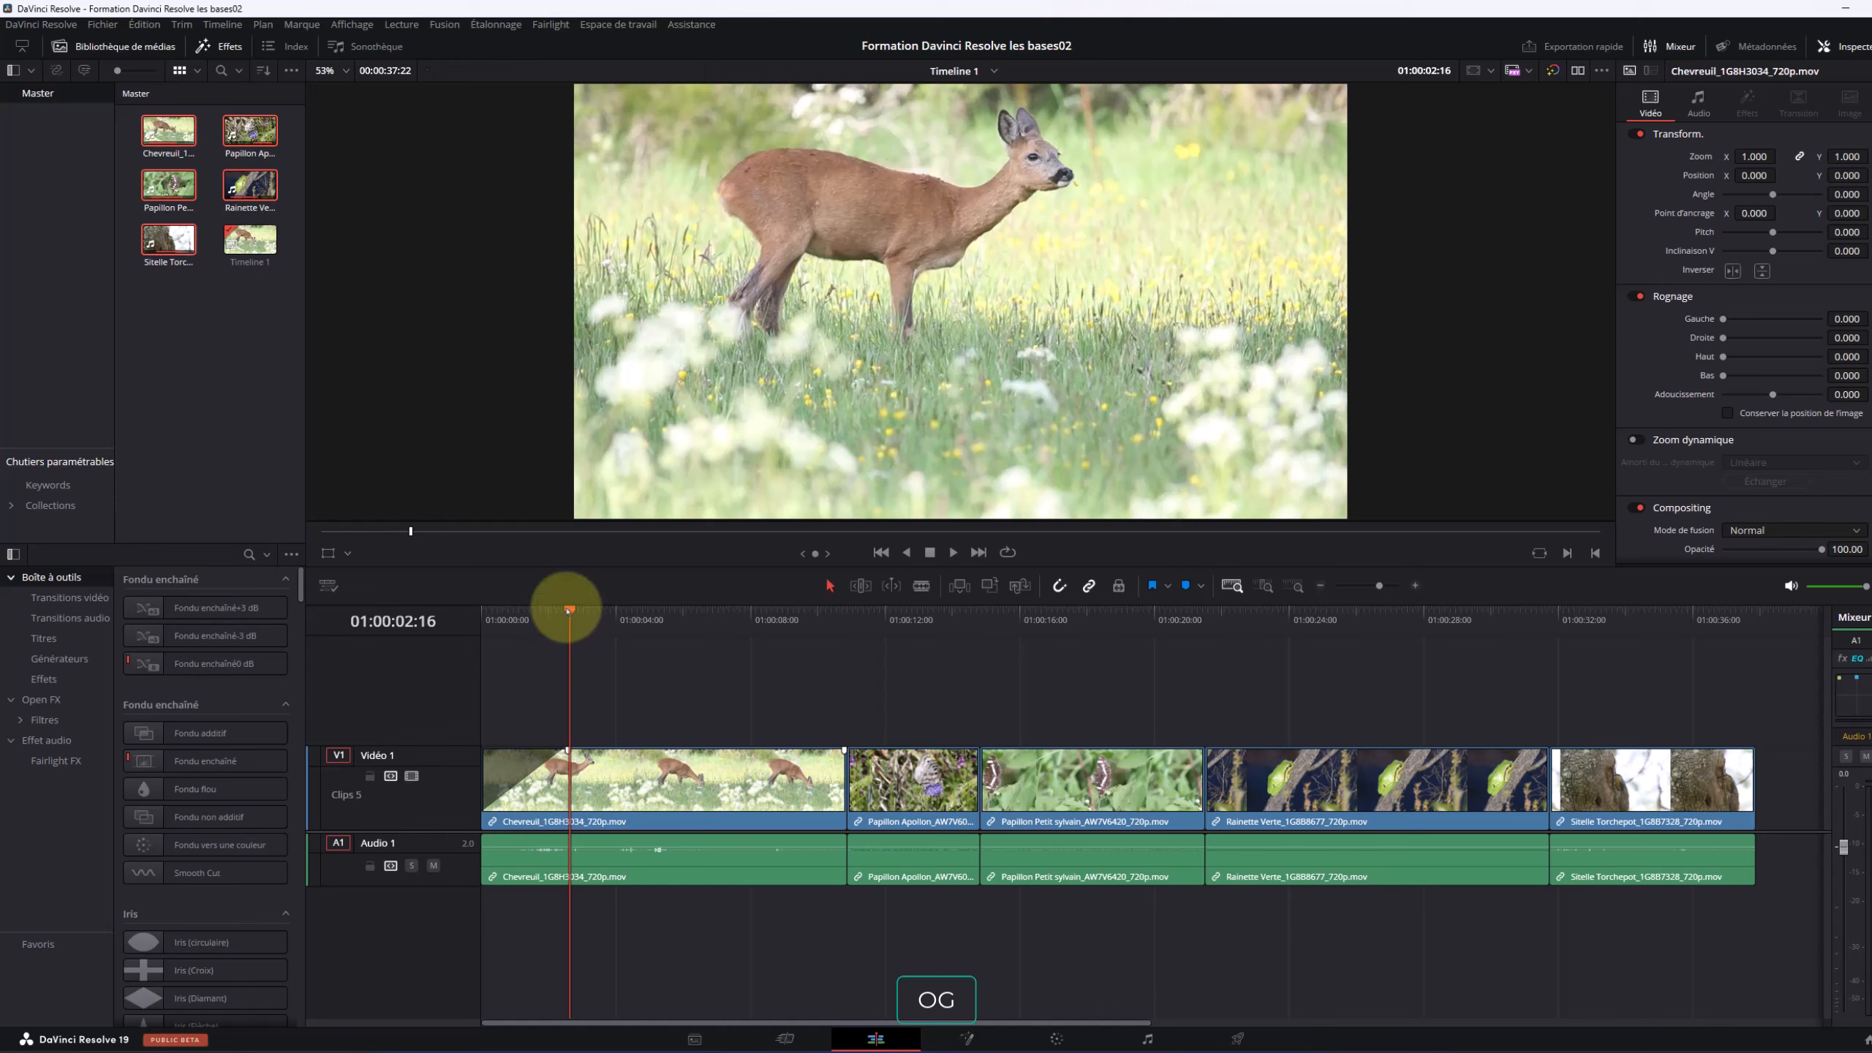
Play the Chevreuil clip's video fade-in twice from 01:00:00:00 and pause at 01:00:02:13
drag(566, 608, 441, 624)
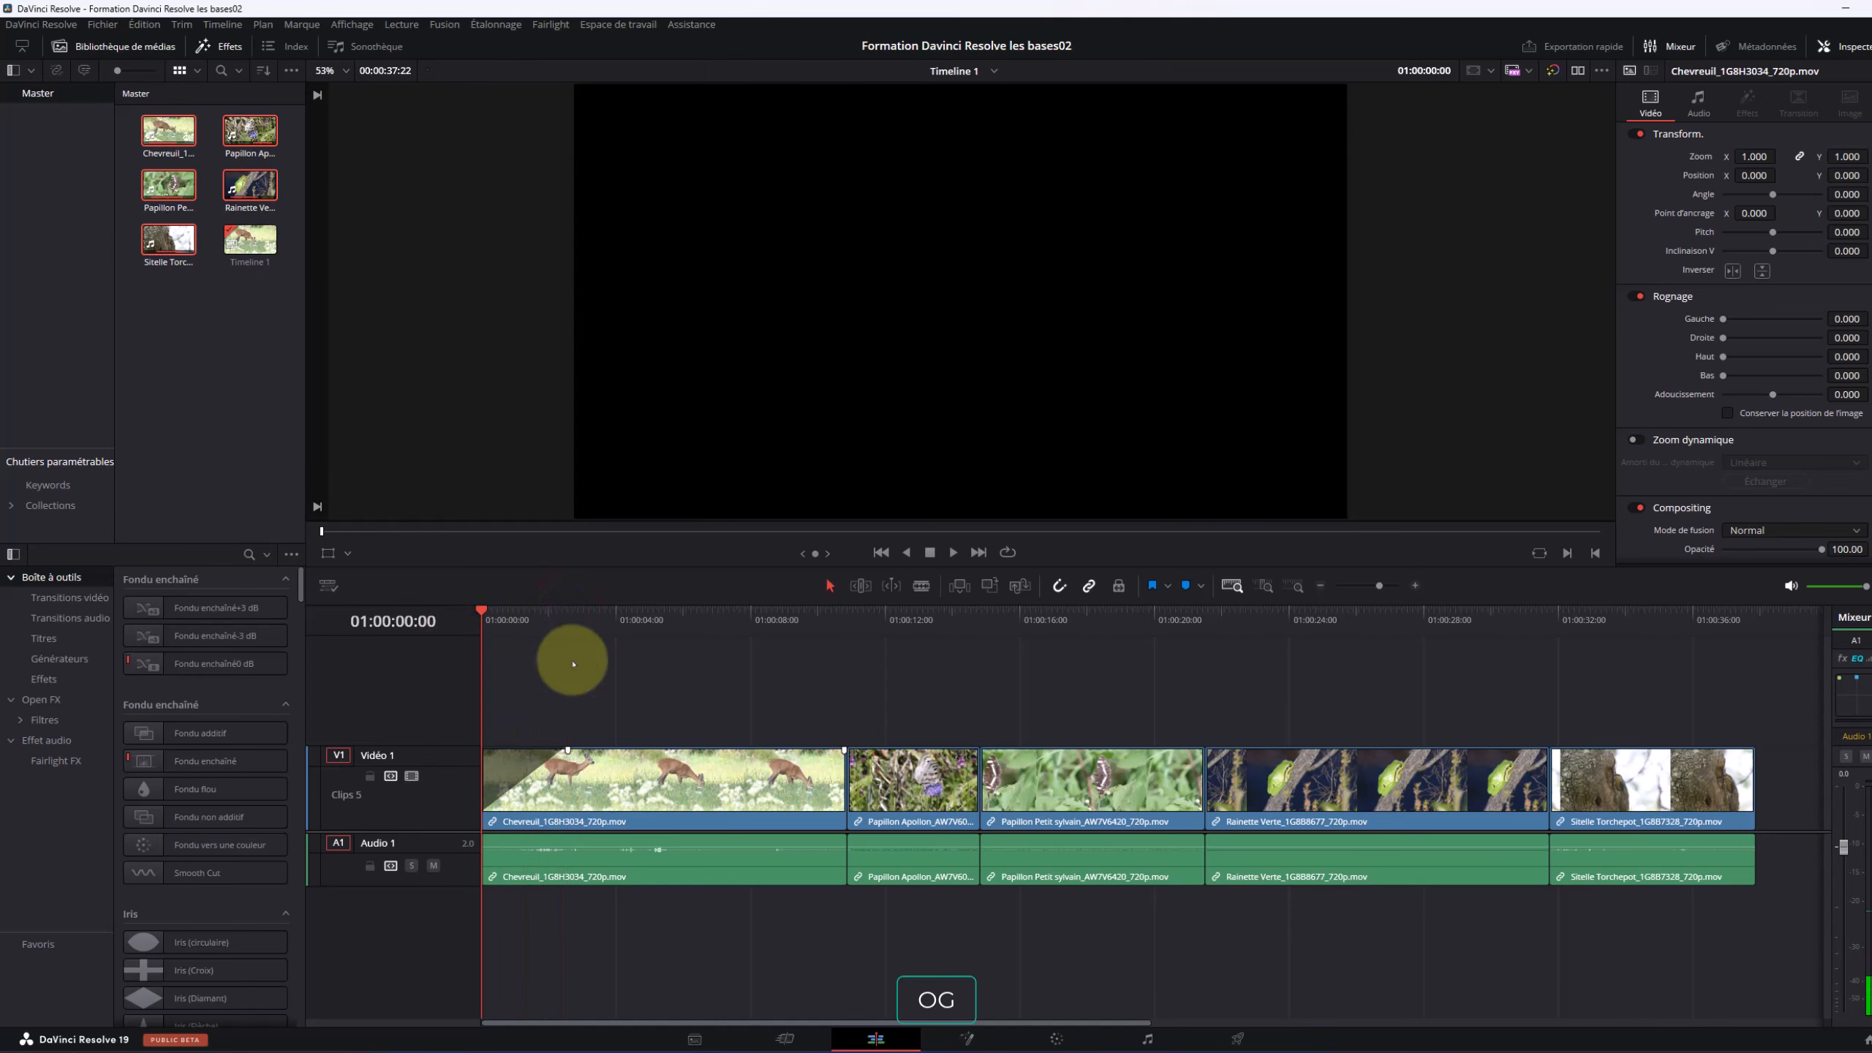
key(space)
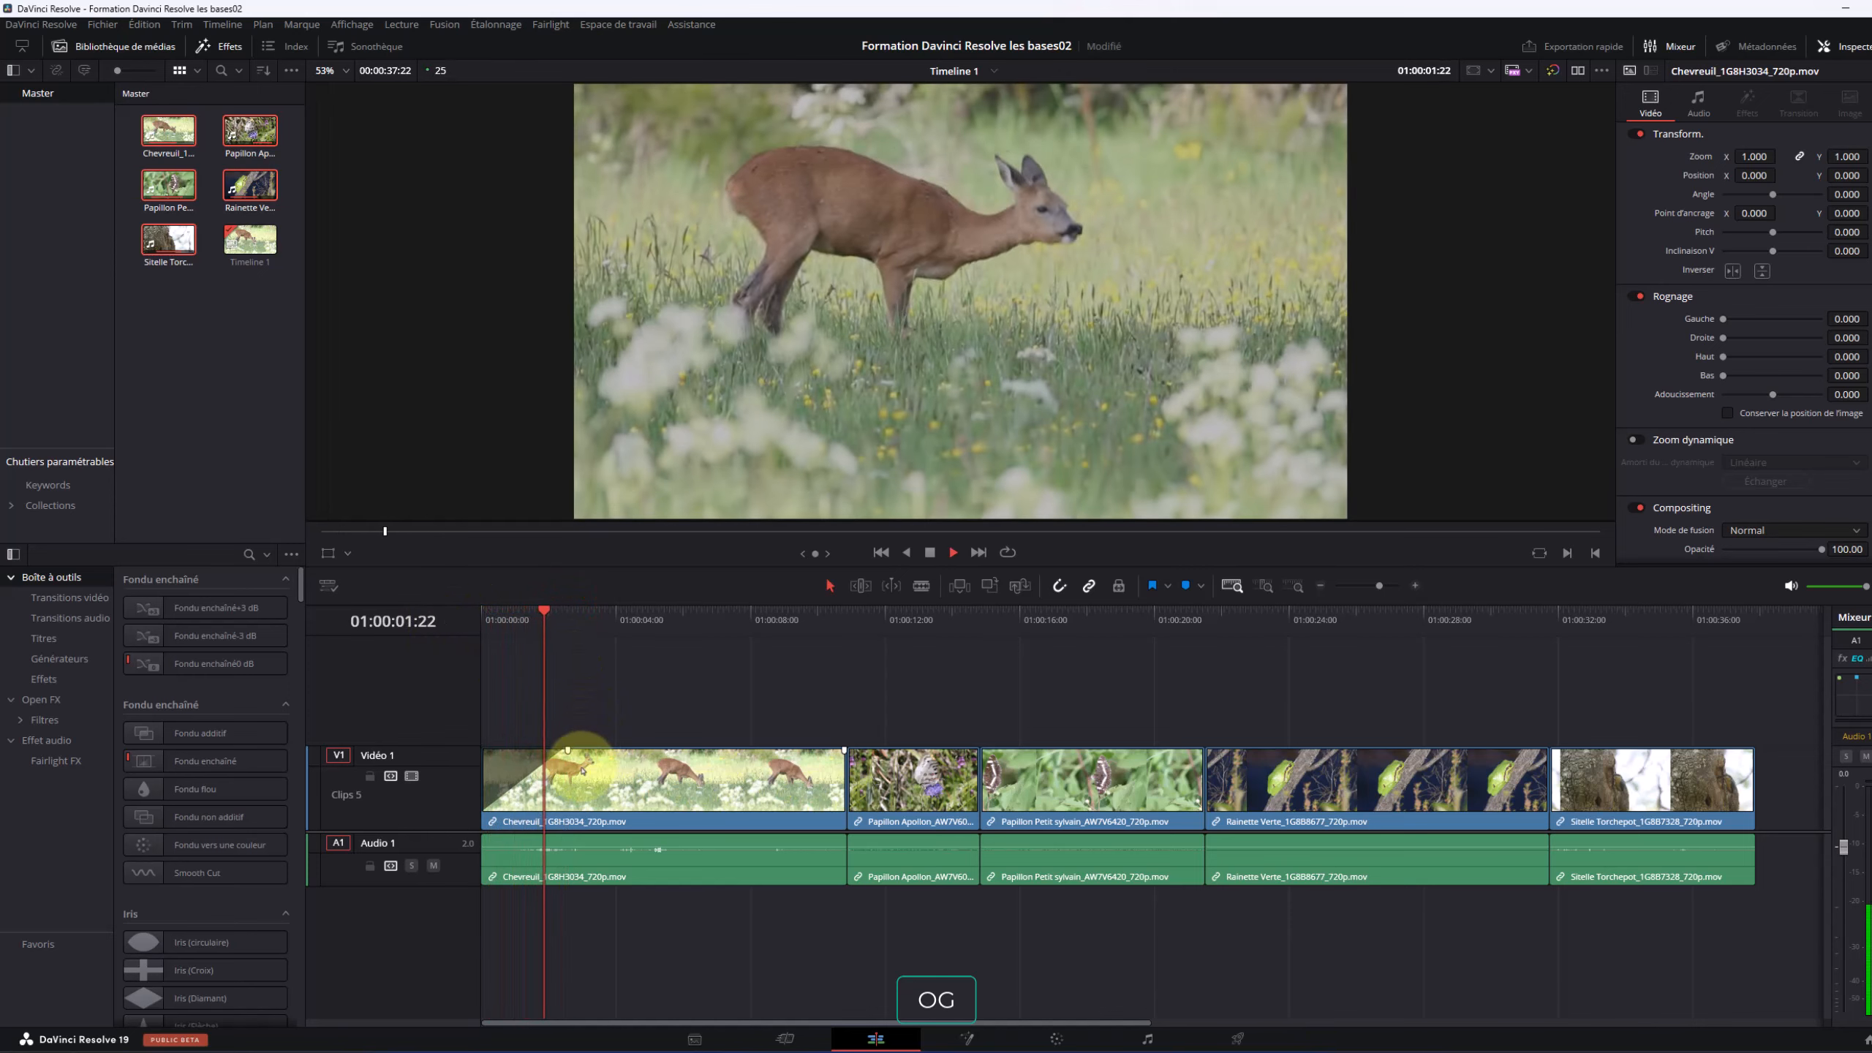
click(590, 630)
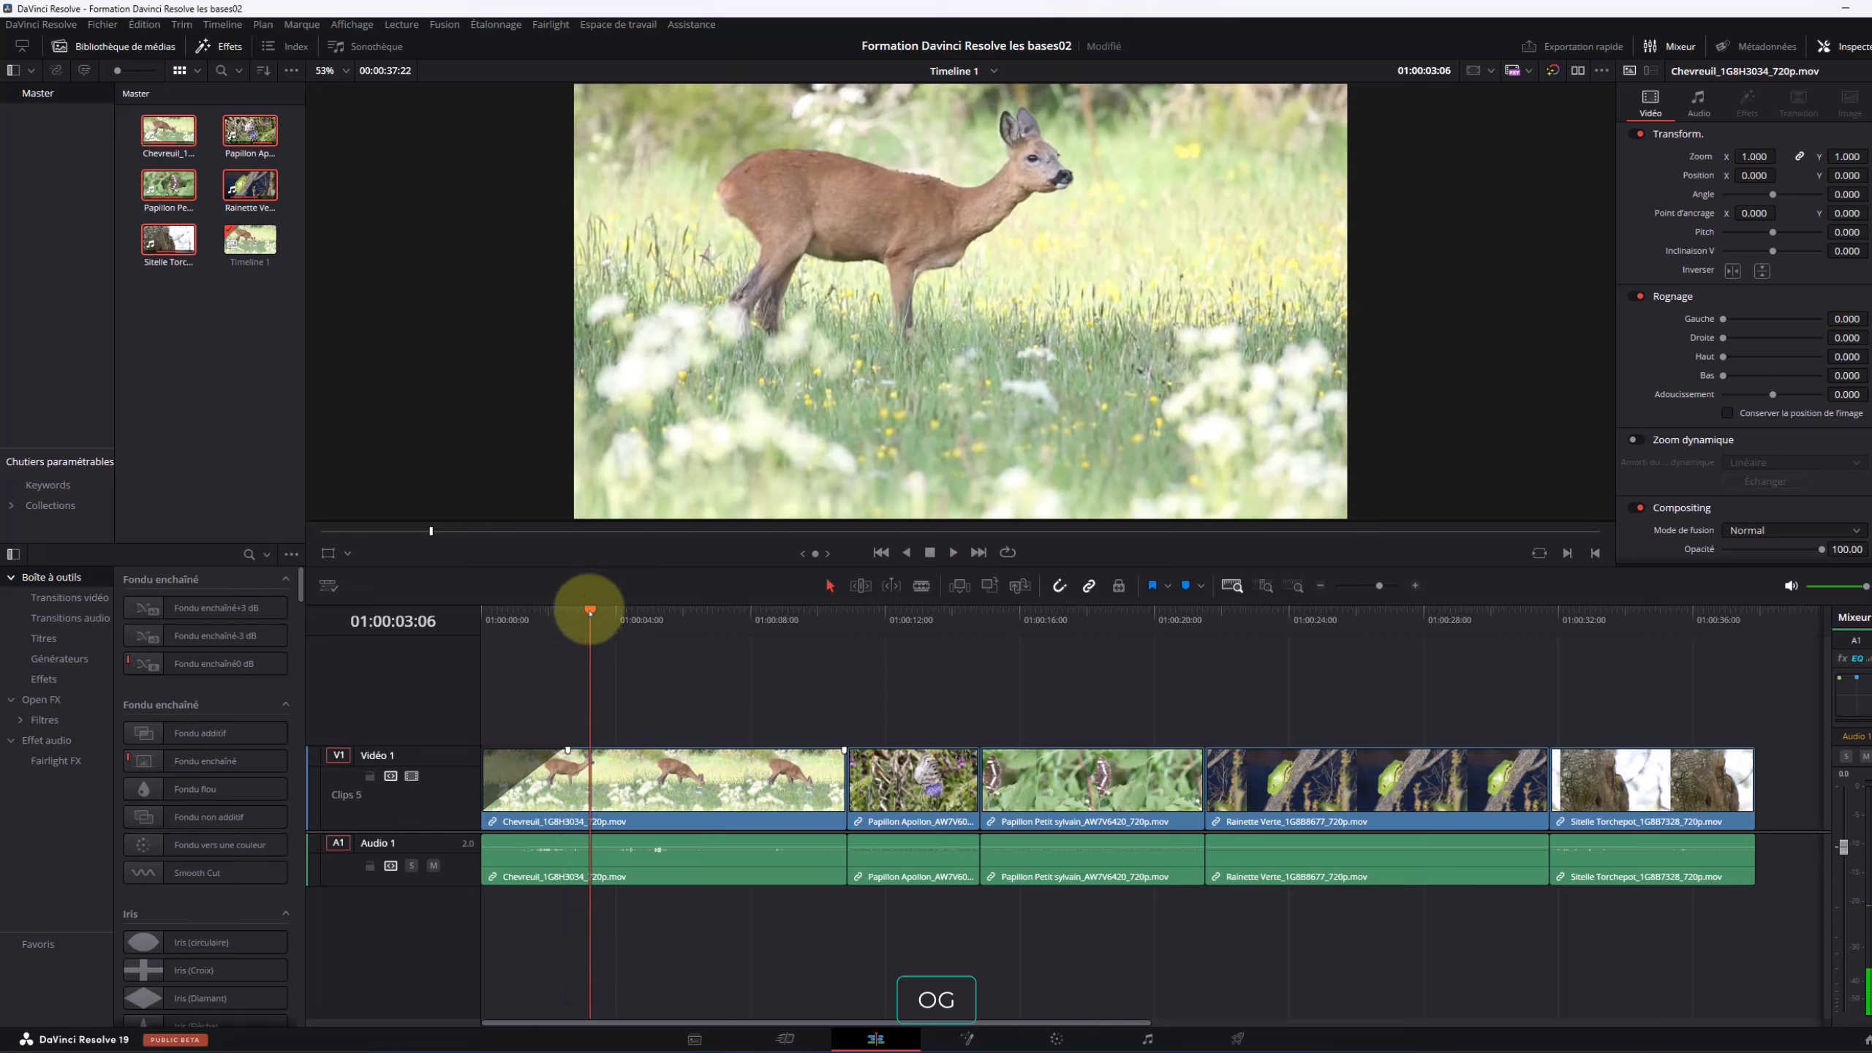
drag(590, 630, 460, 634)
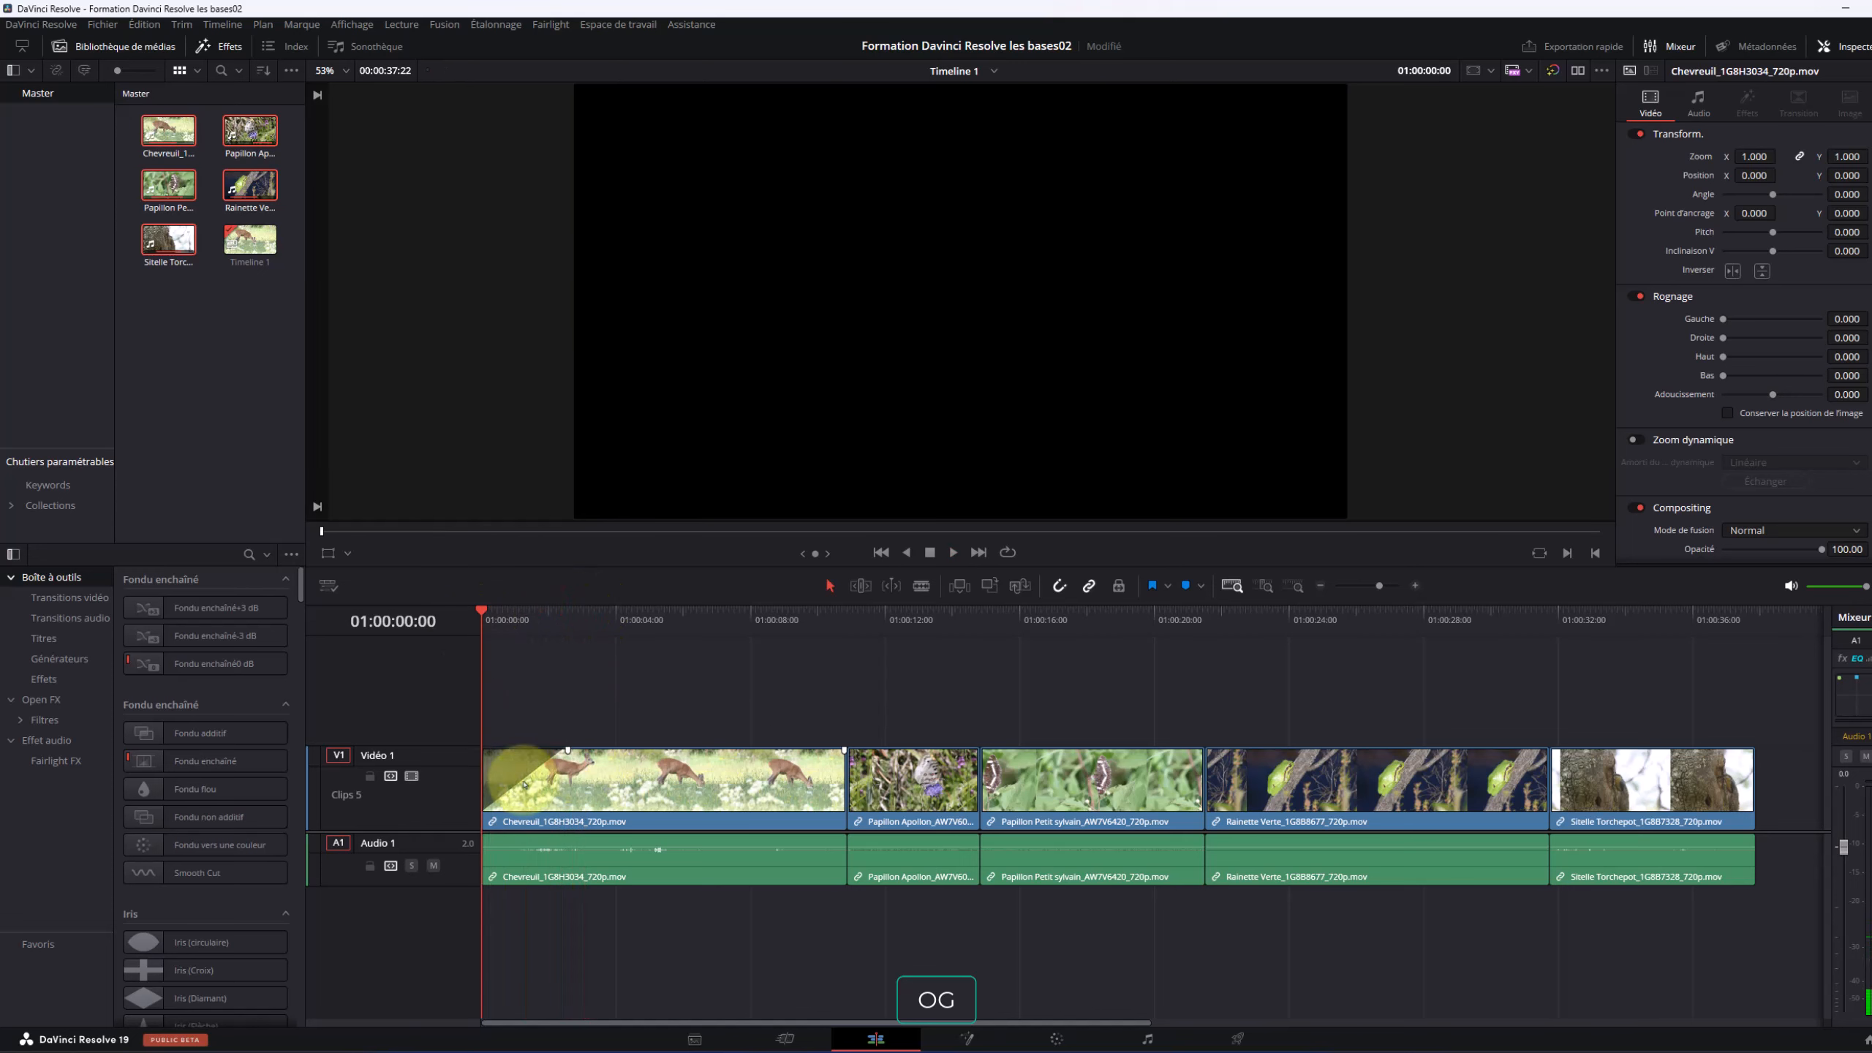
key(space)
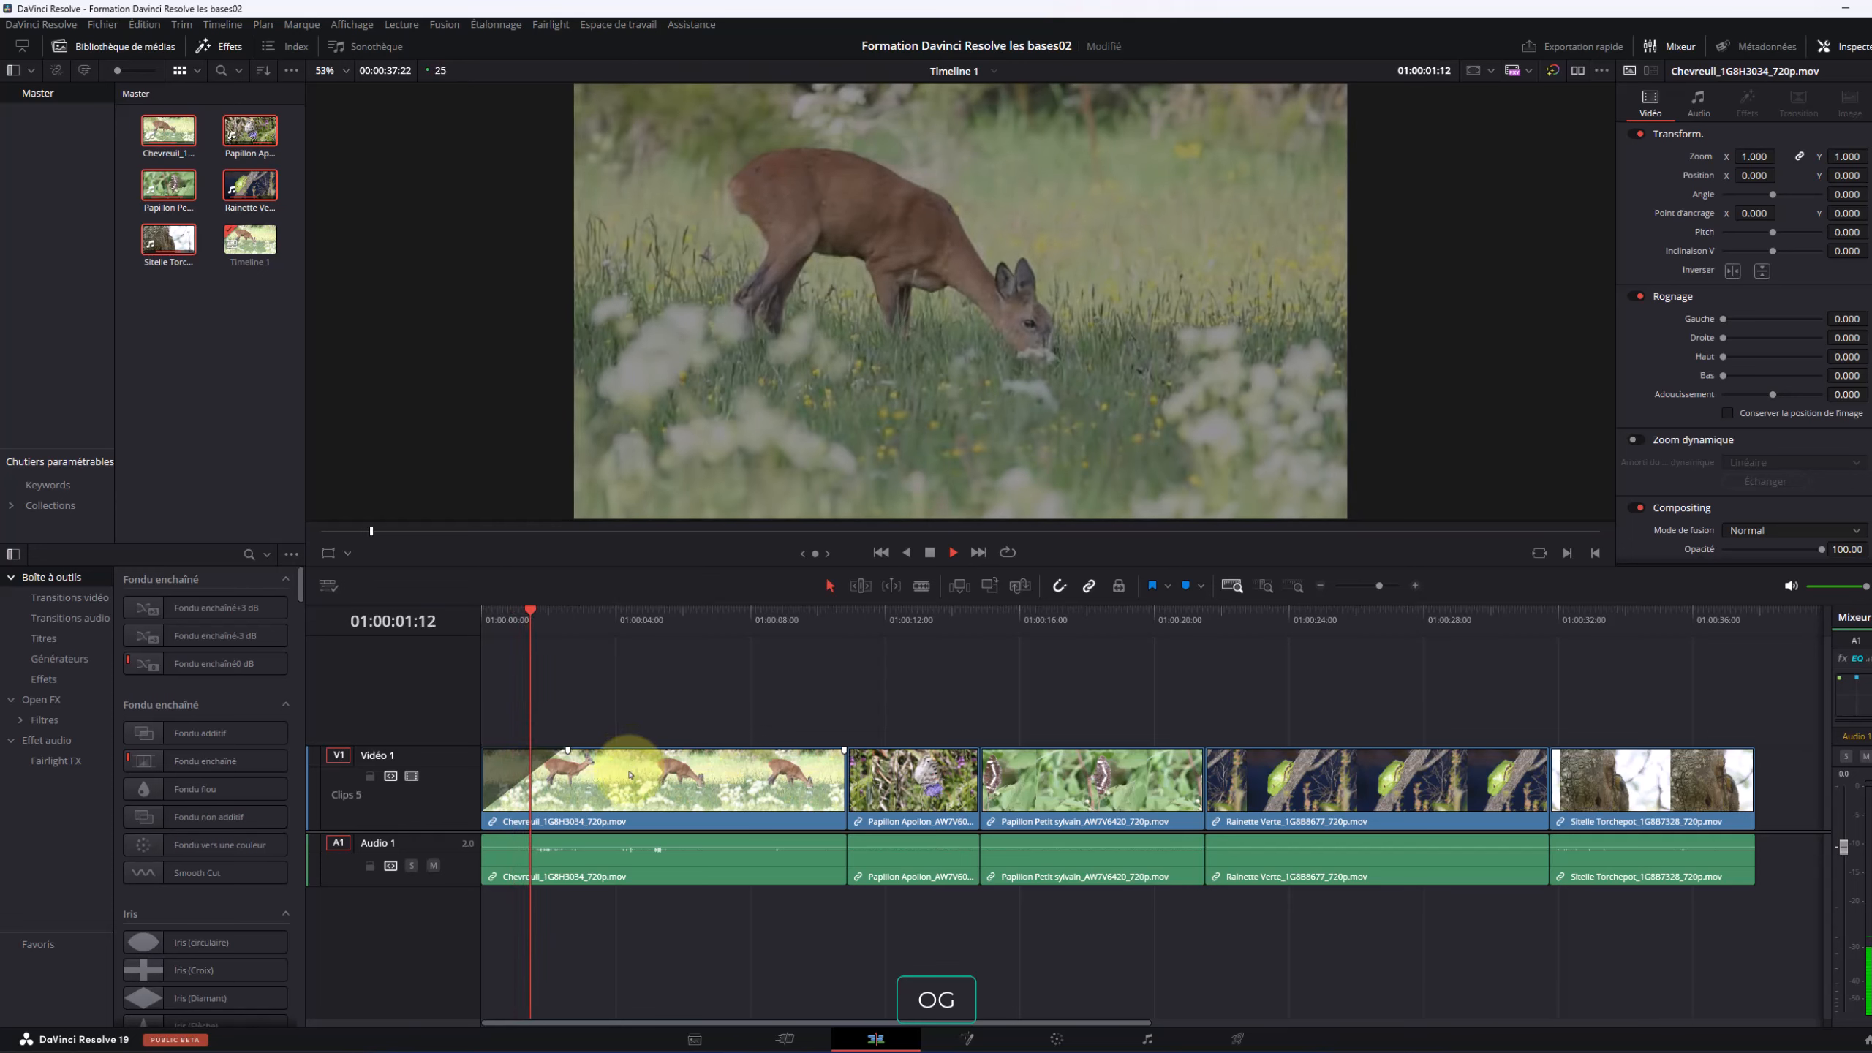
key(space)
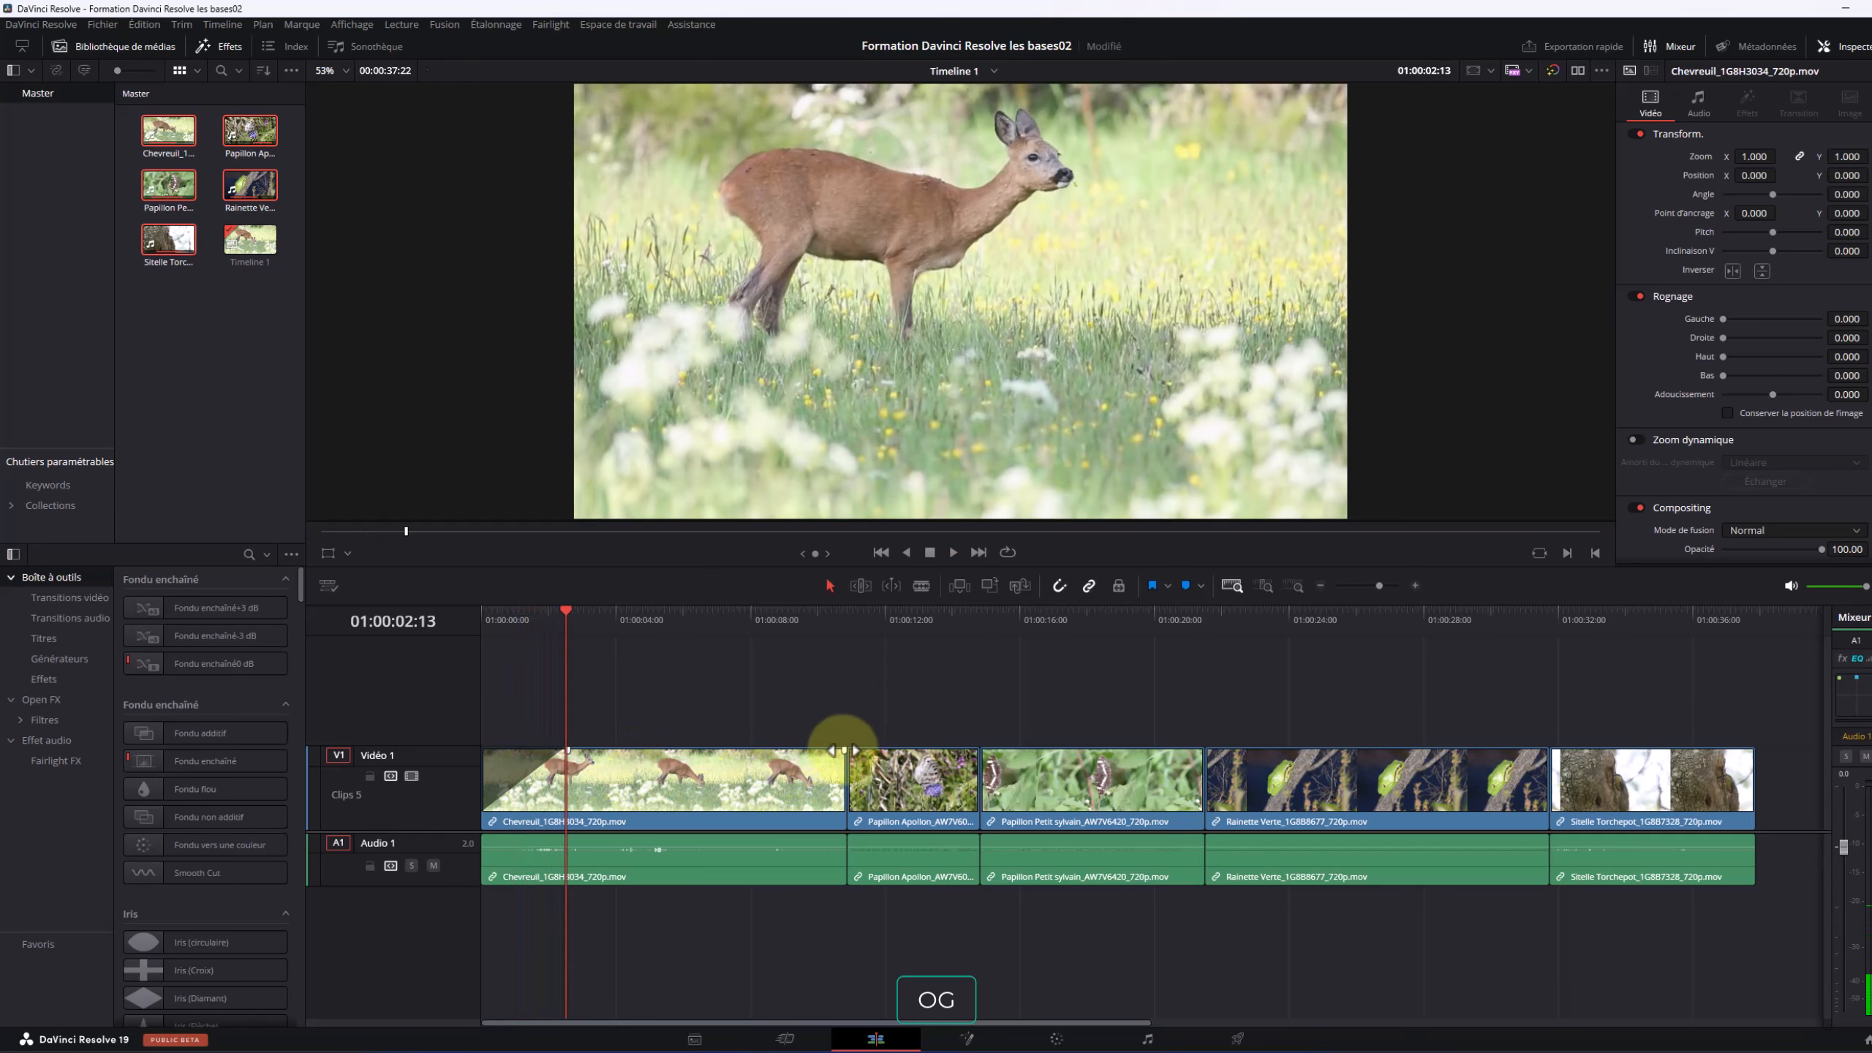
Add a video fade-out to the Chevreuil clip and a fade-in to the Papillon Apollon clip, and play them from 01:00:08:00
click(885, 760)
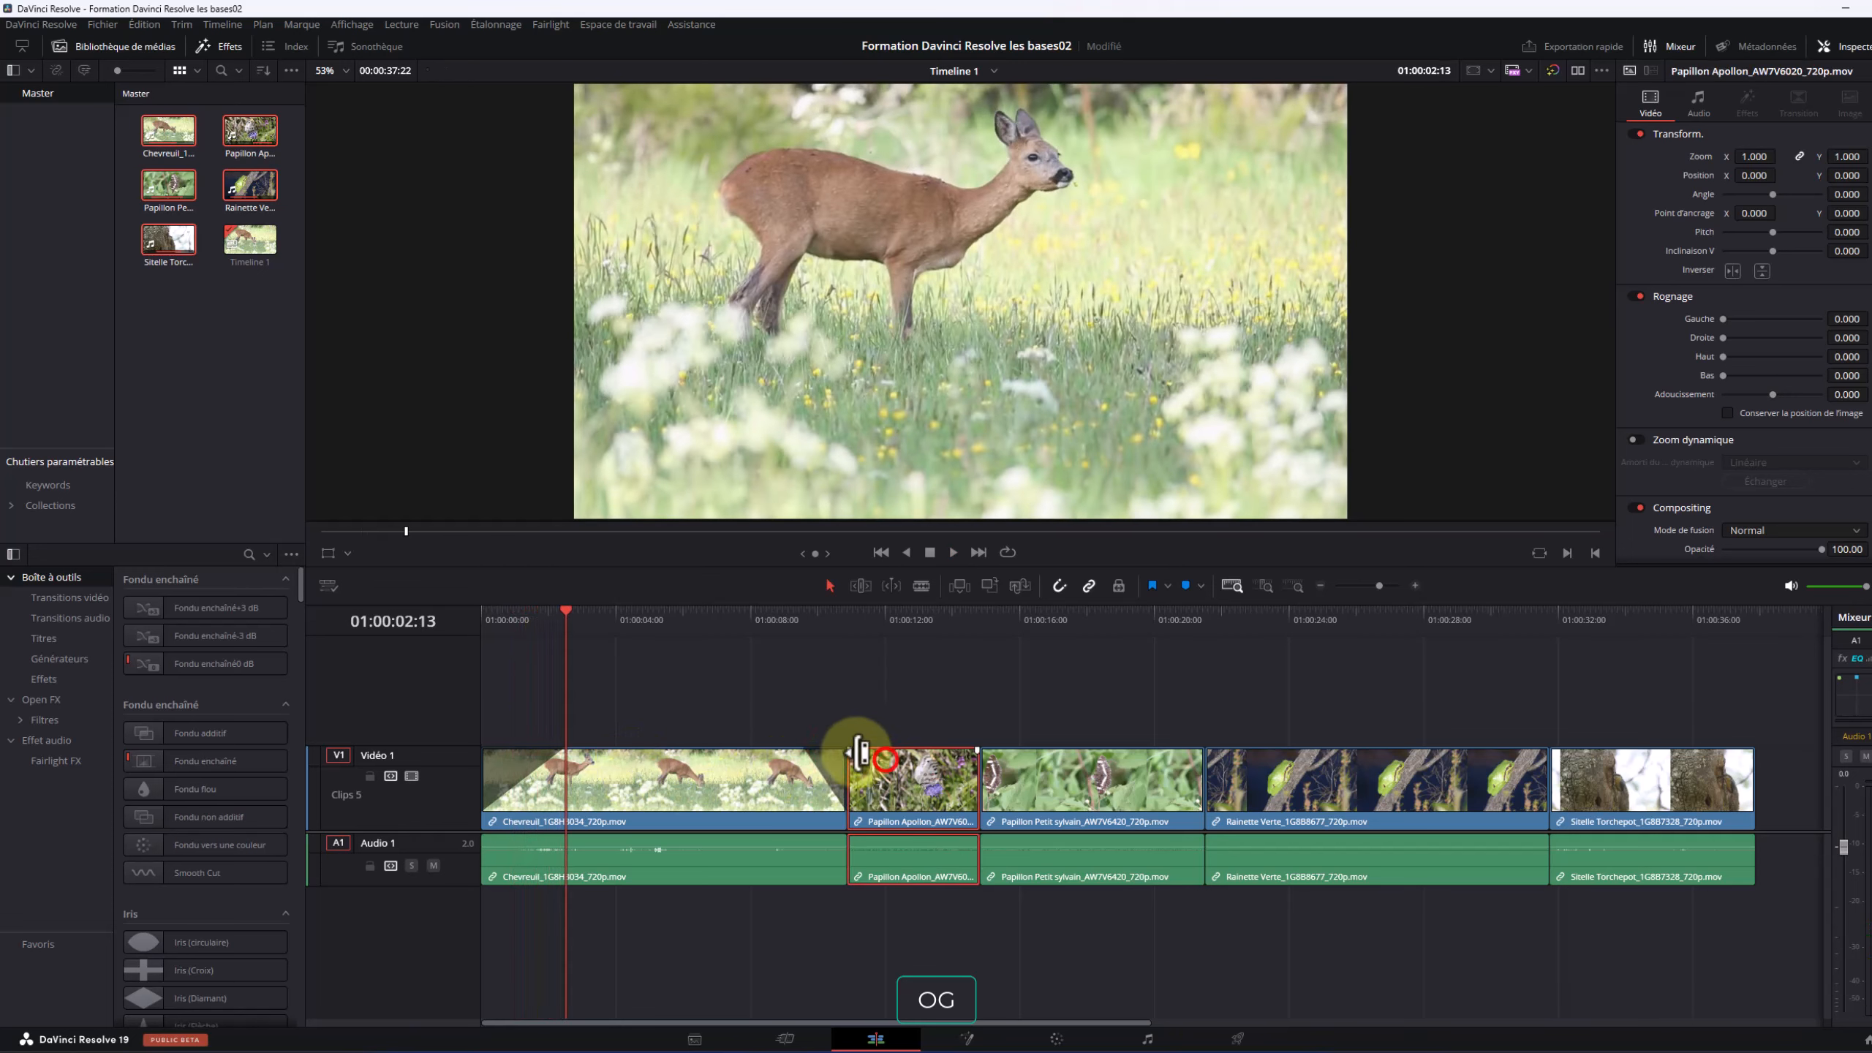
click(849, 751)
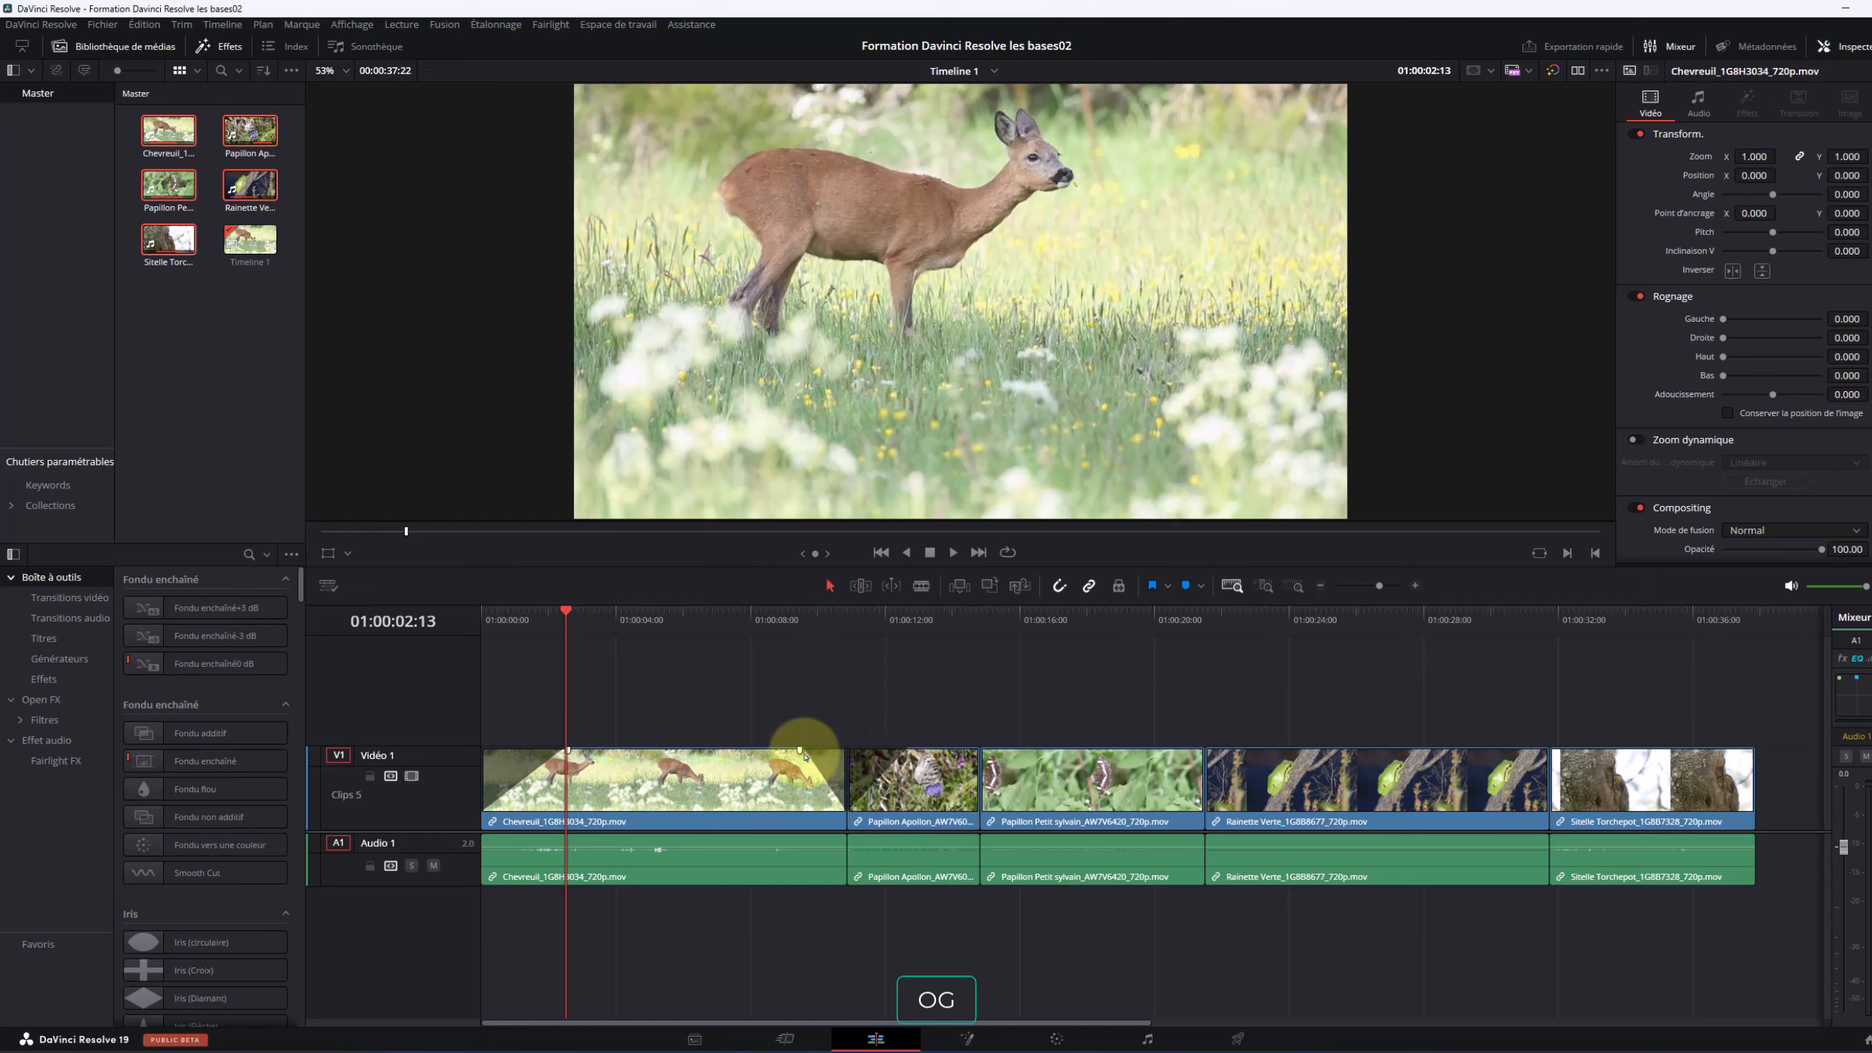
click(750, 611)
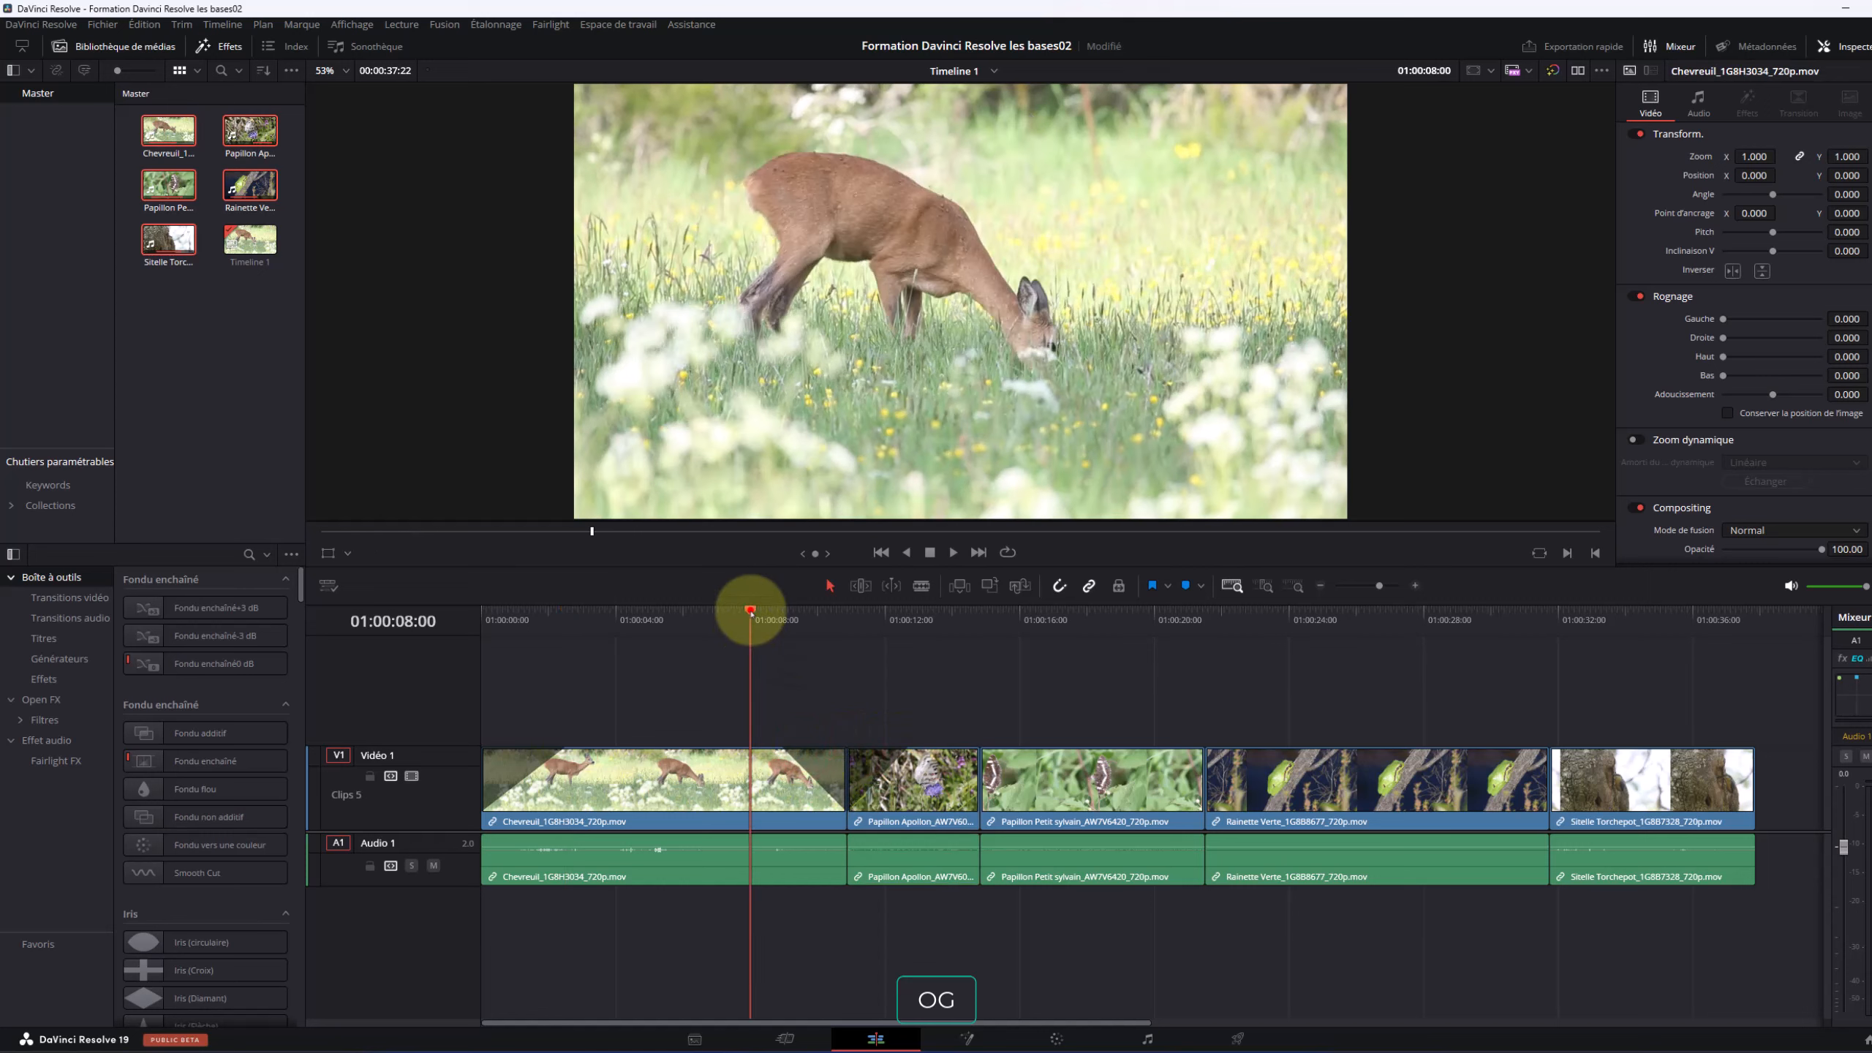
key(space)
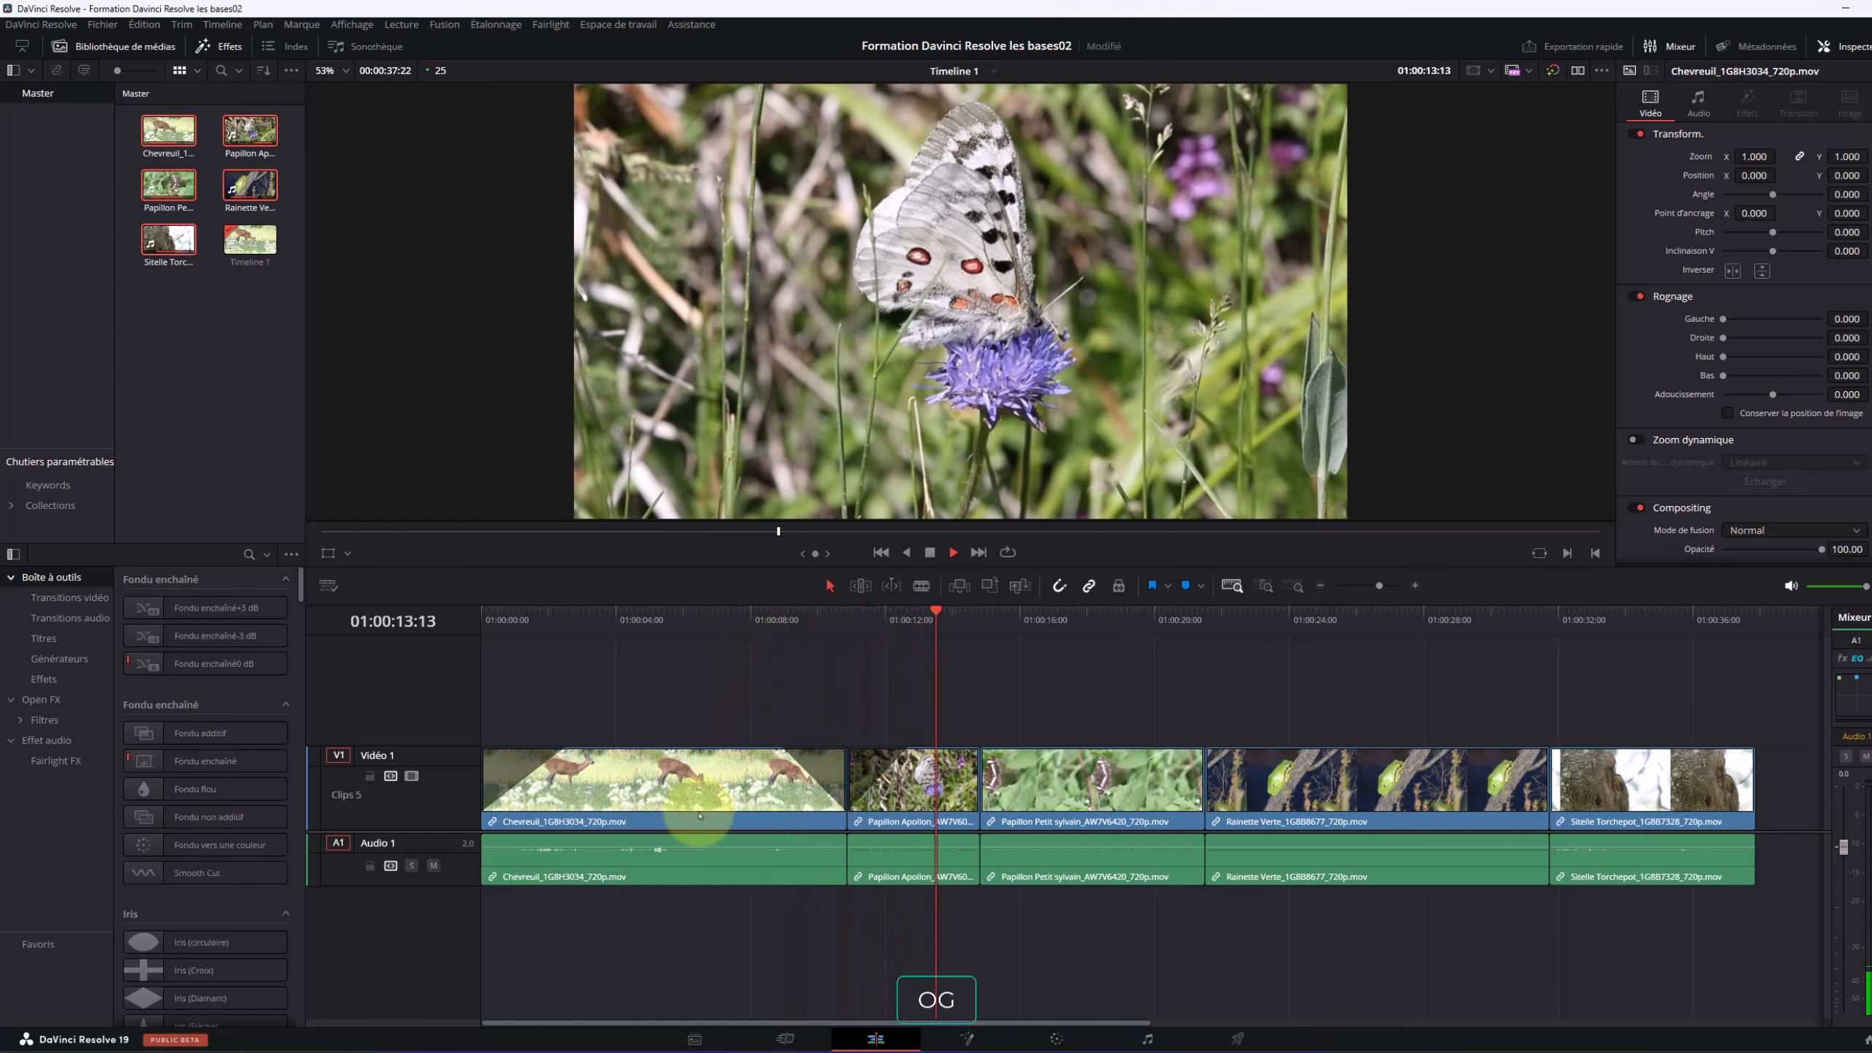
key(space)
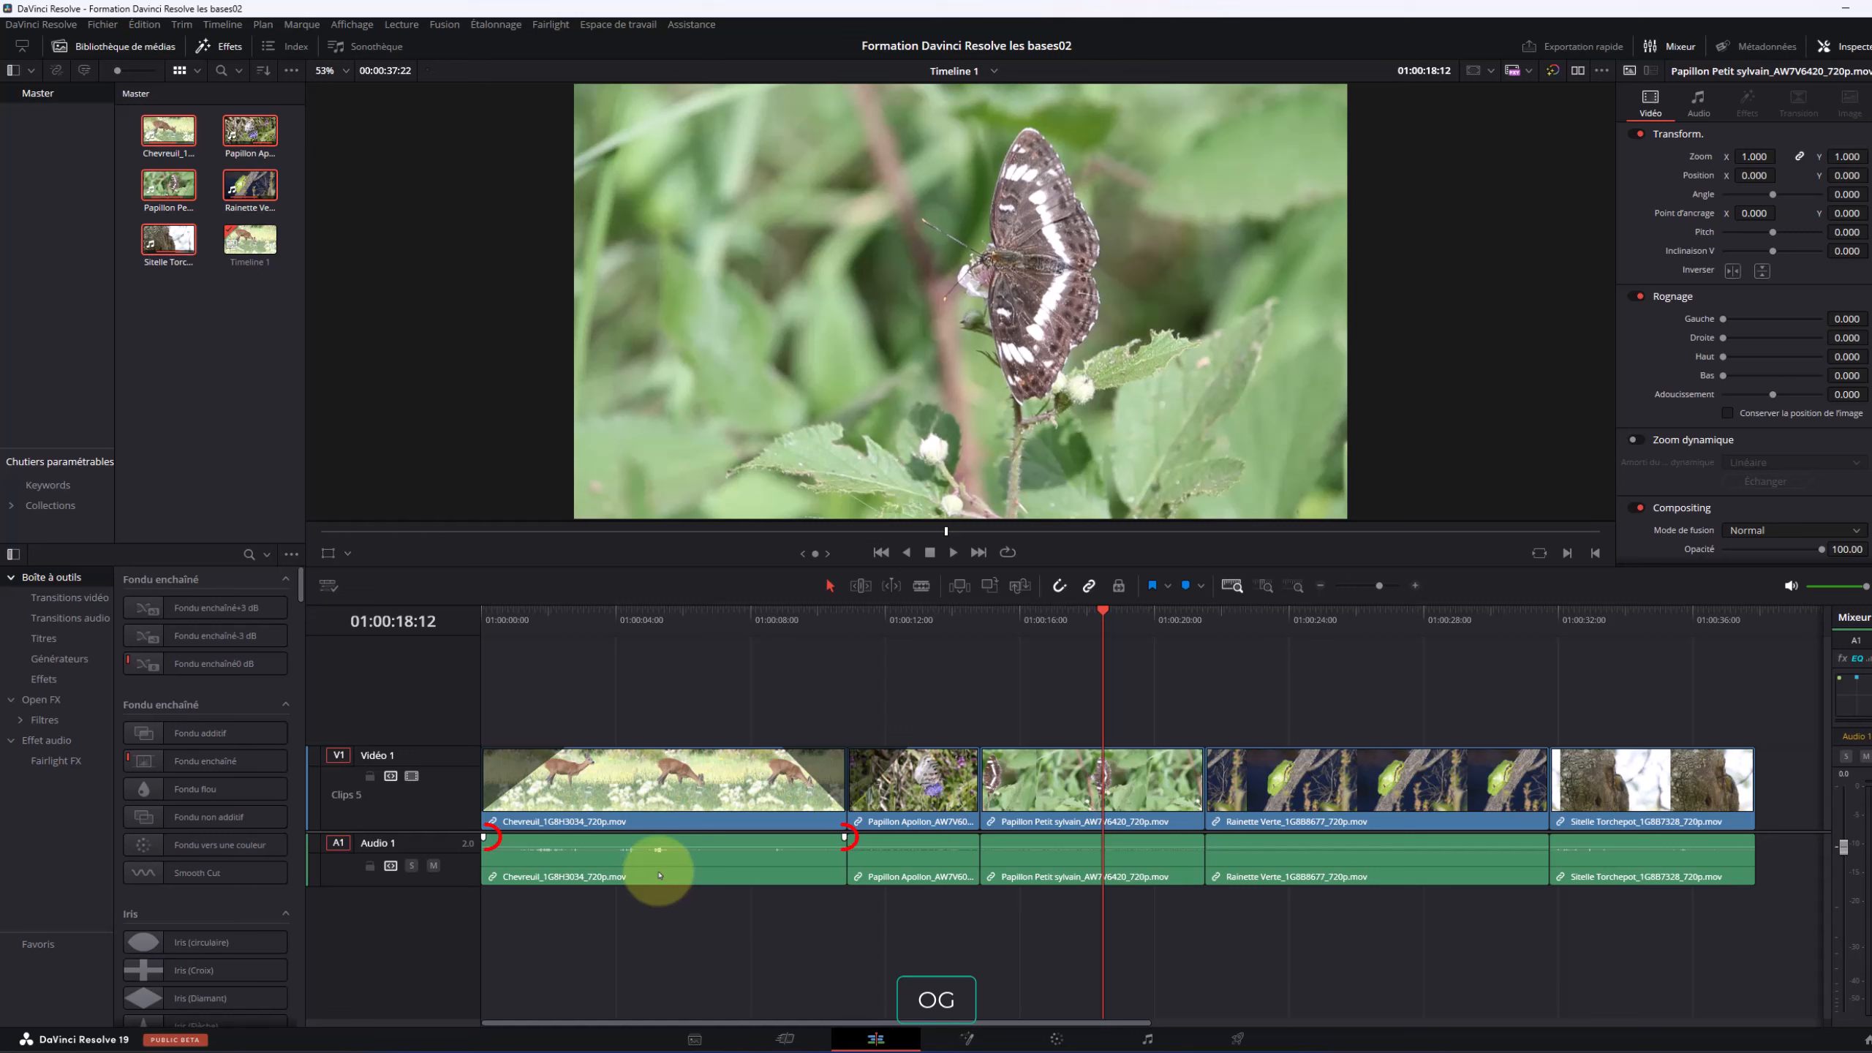
Add audio fades at the start and end of the Chevreuil clip and at the start of the Papillon Apollon clip
click(658, 874)
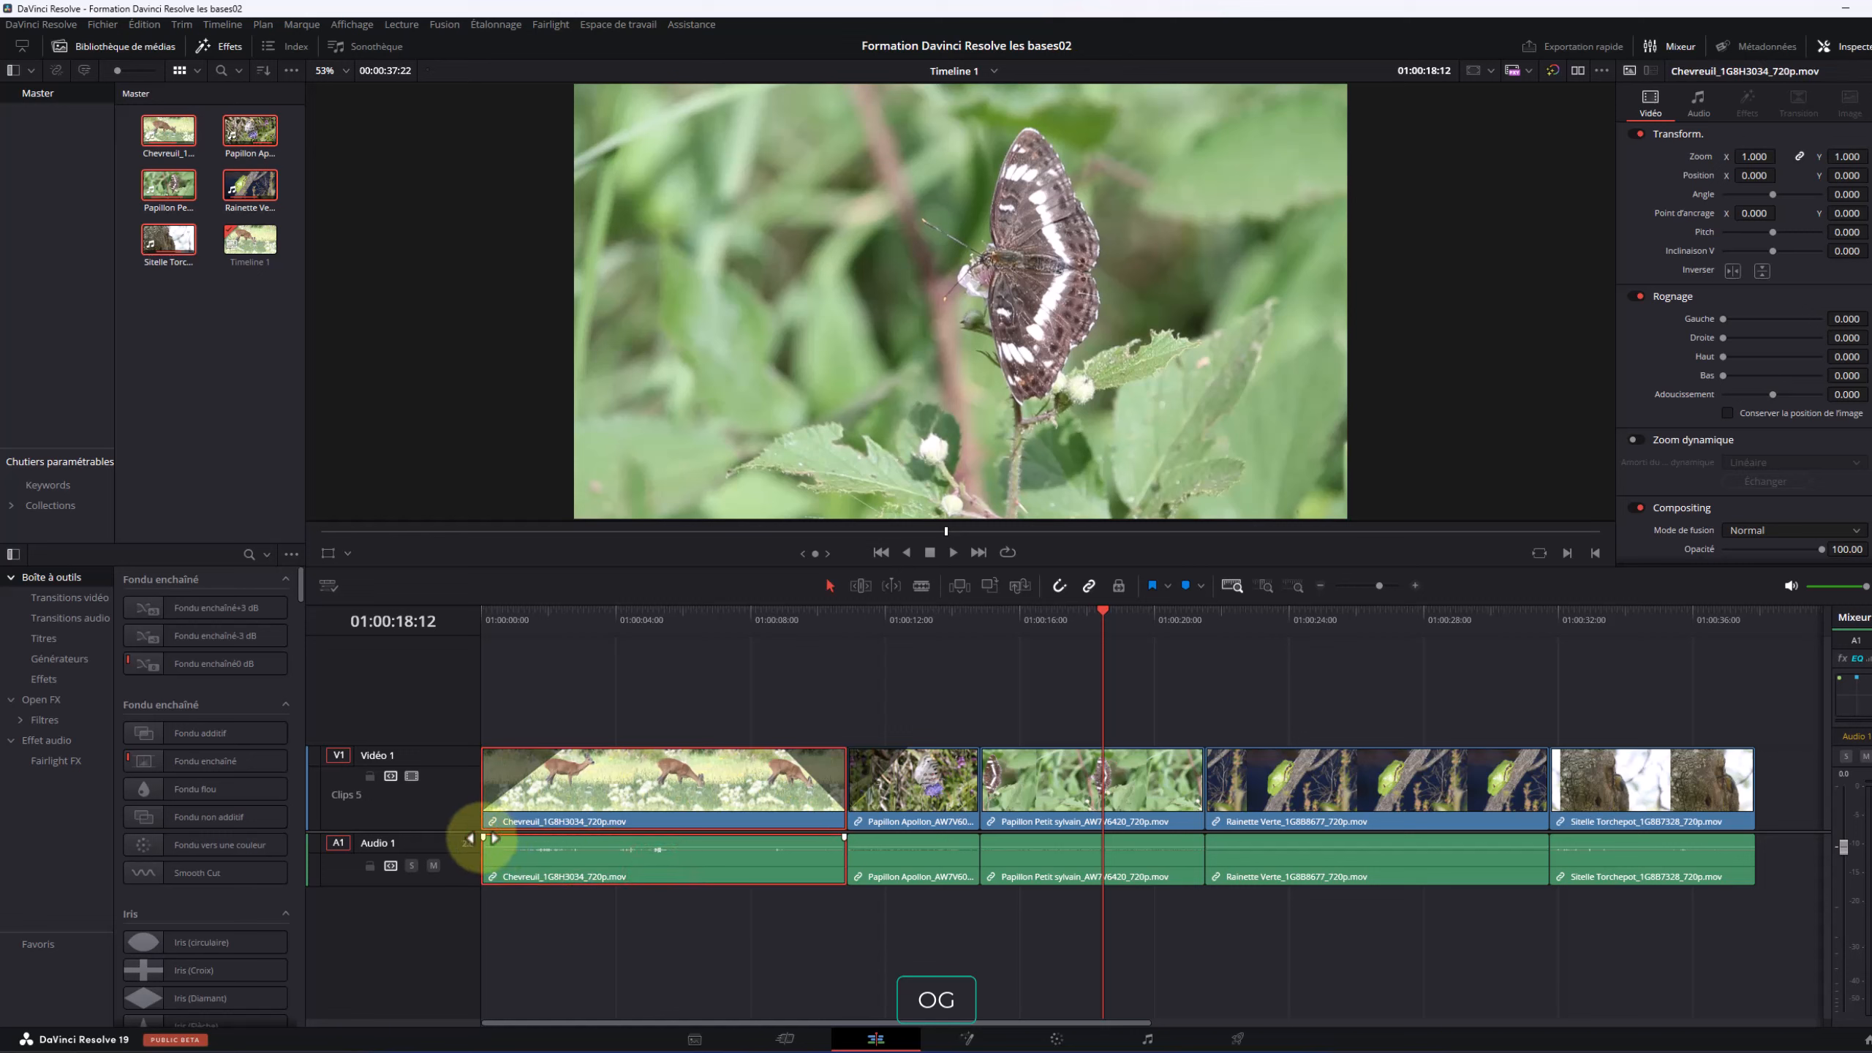
drag(482, 838, 554, 838)
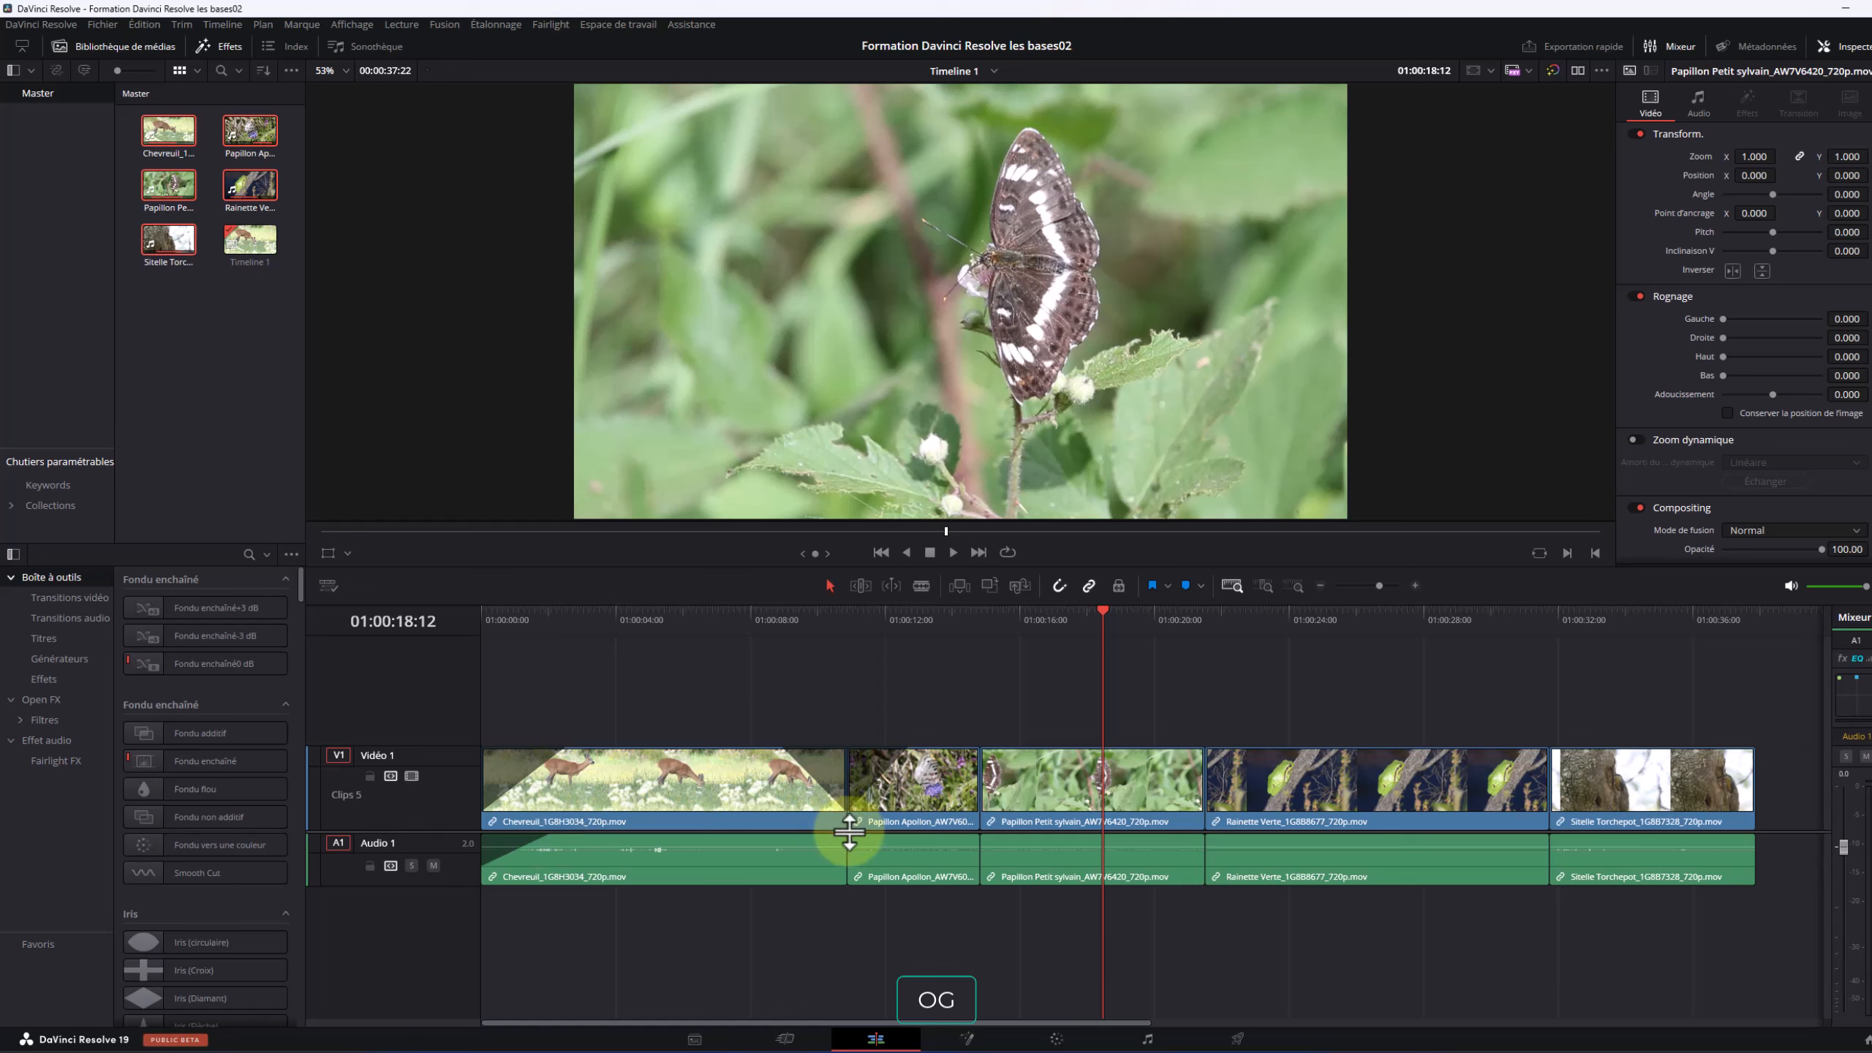
drag(843, 838, 894, 839)
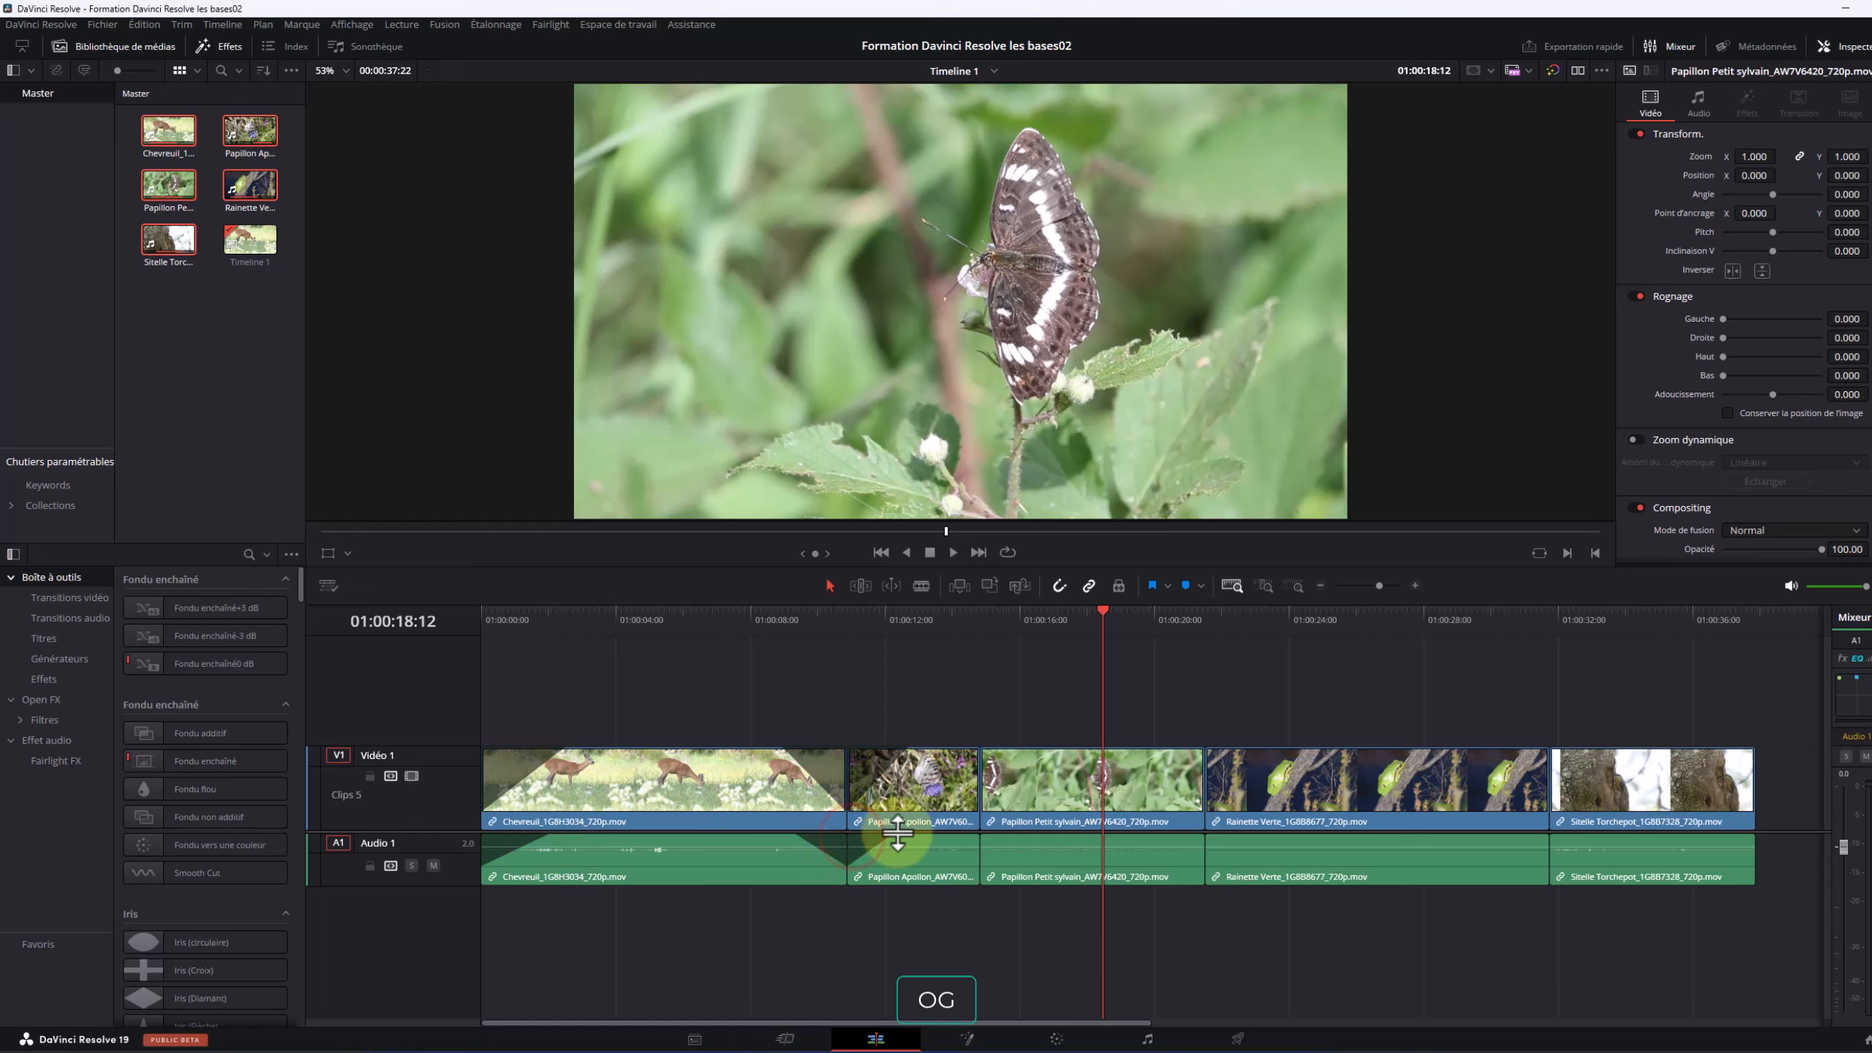
Play the timeline from 01:00:00:00 to check the video and audio fades, and pause at 01:00:12:12
drag(533, 607, 393, 621)
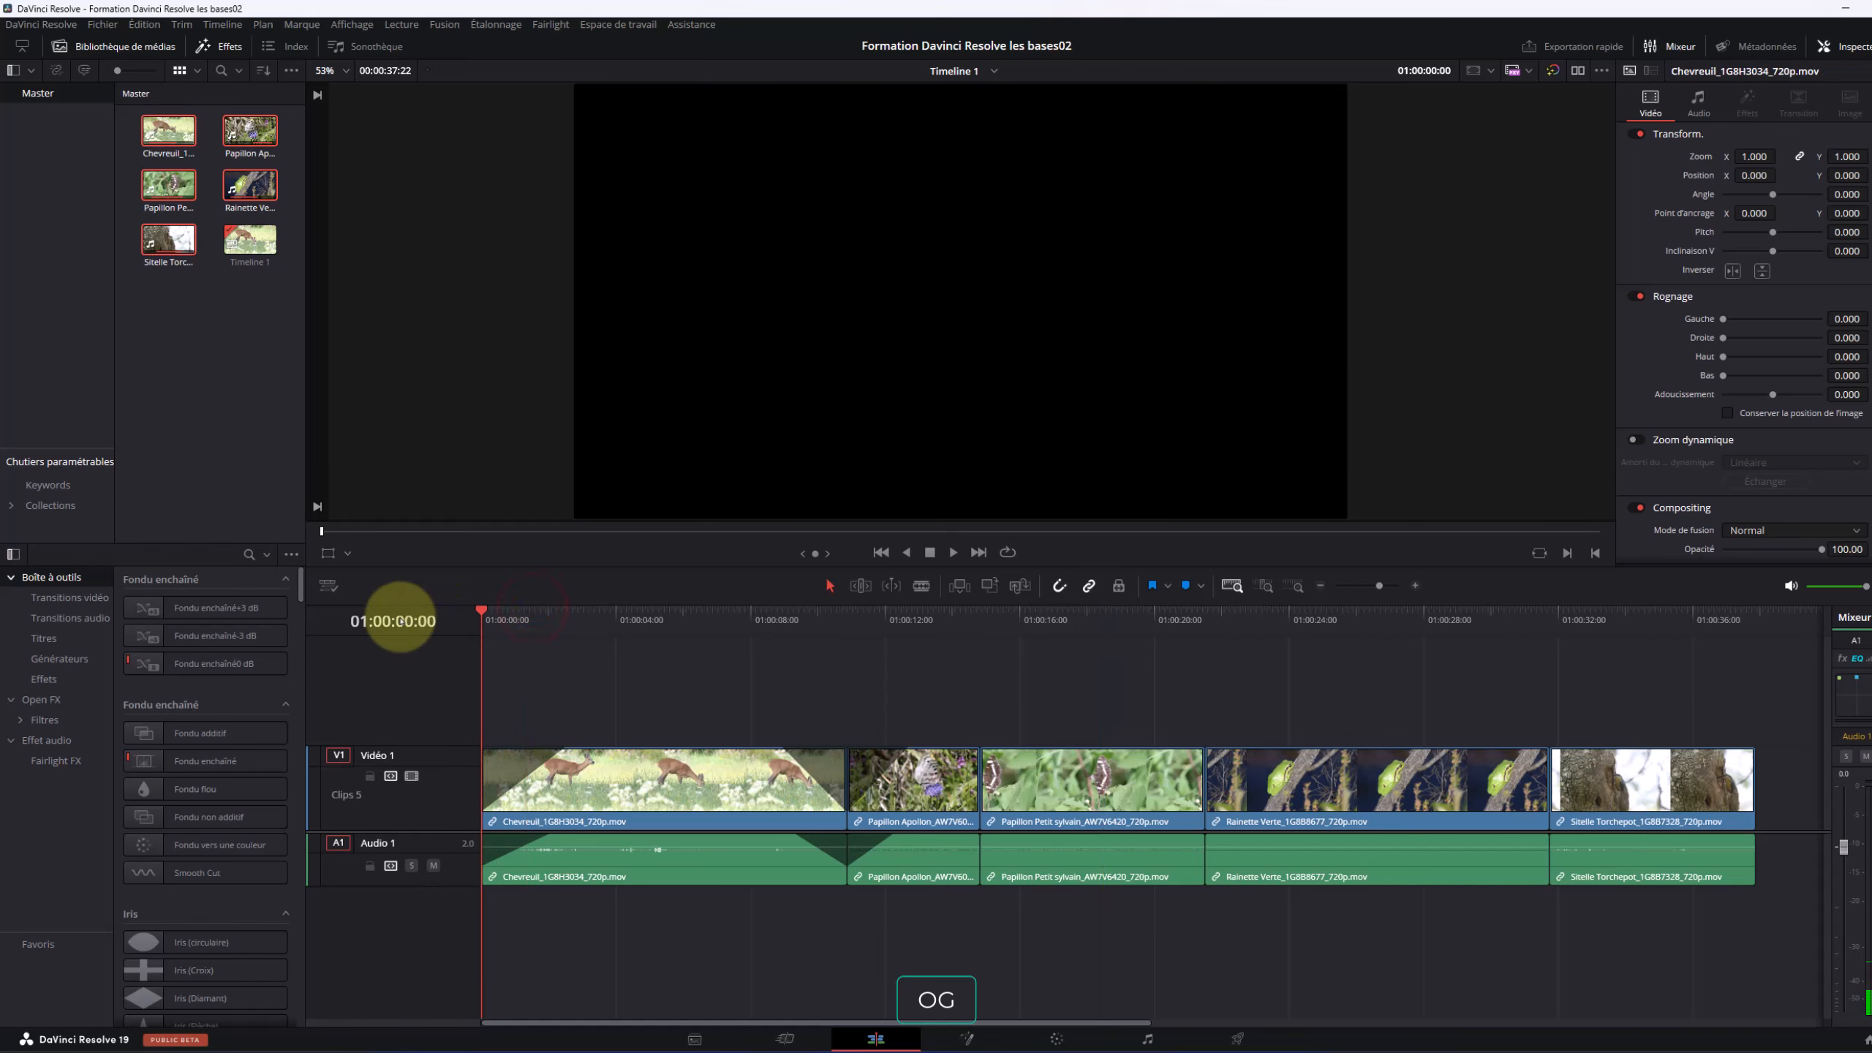
key(space)
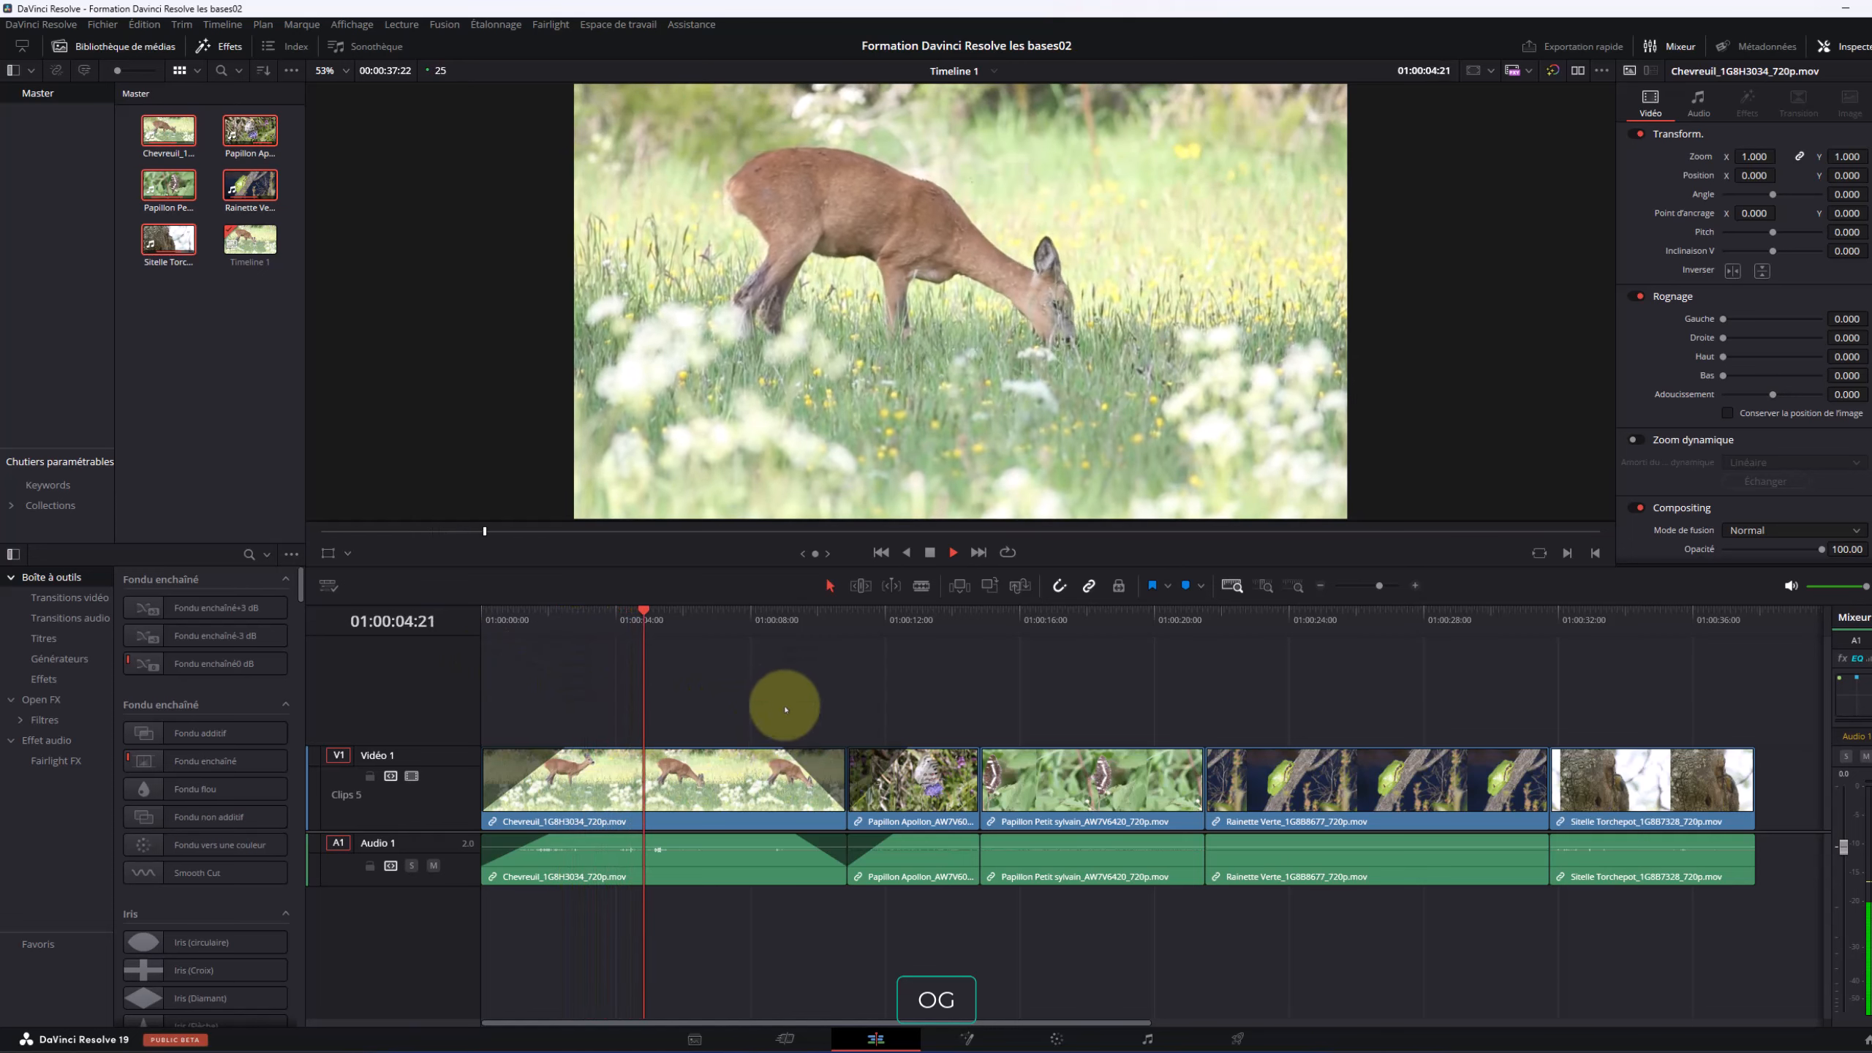
mouse_move(795, 796)
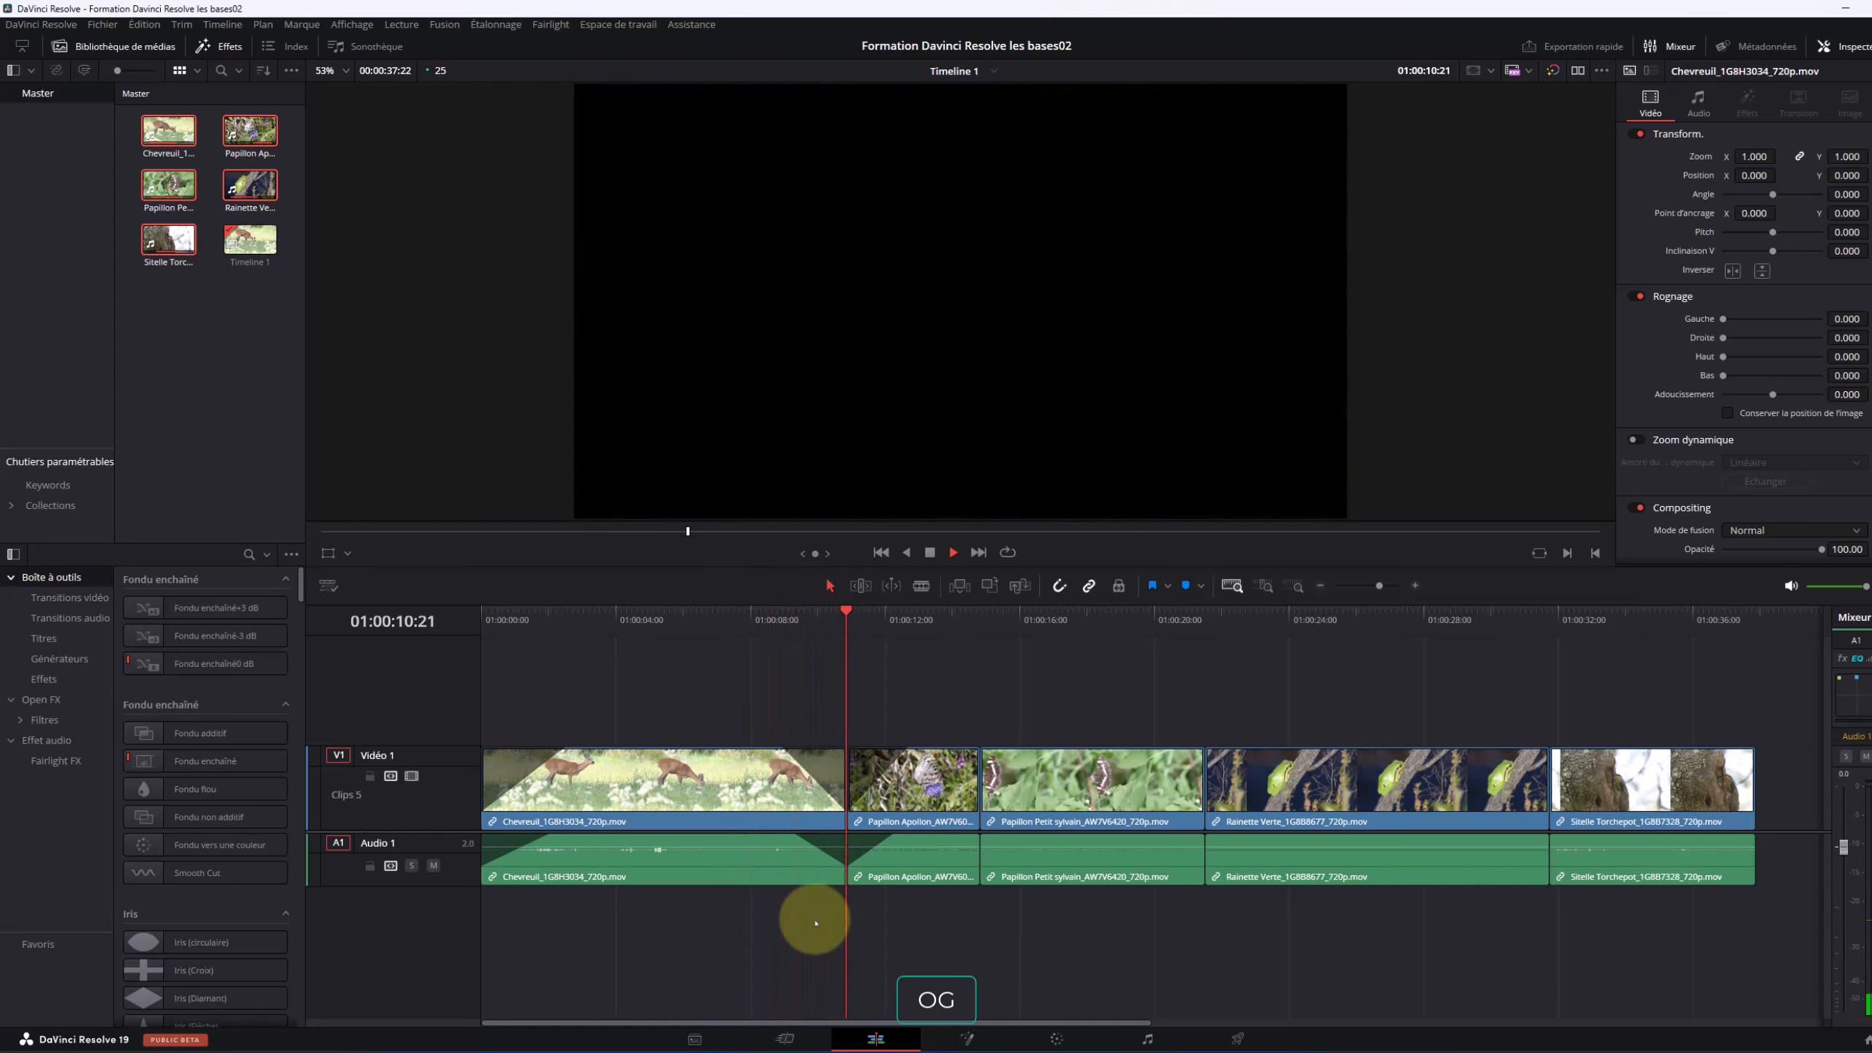
key(space)
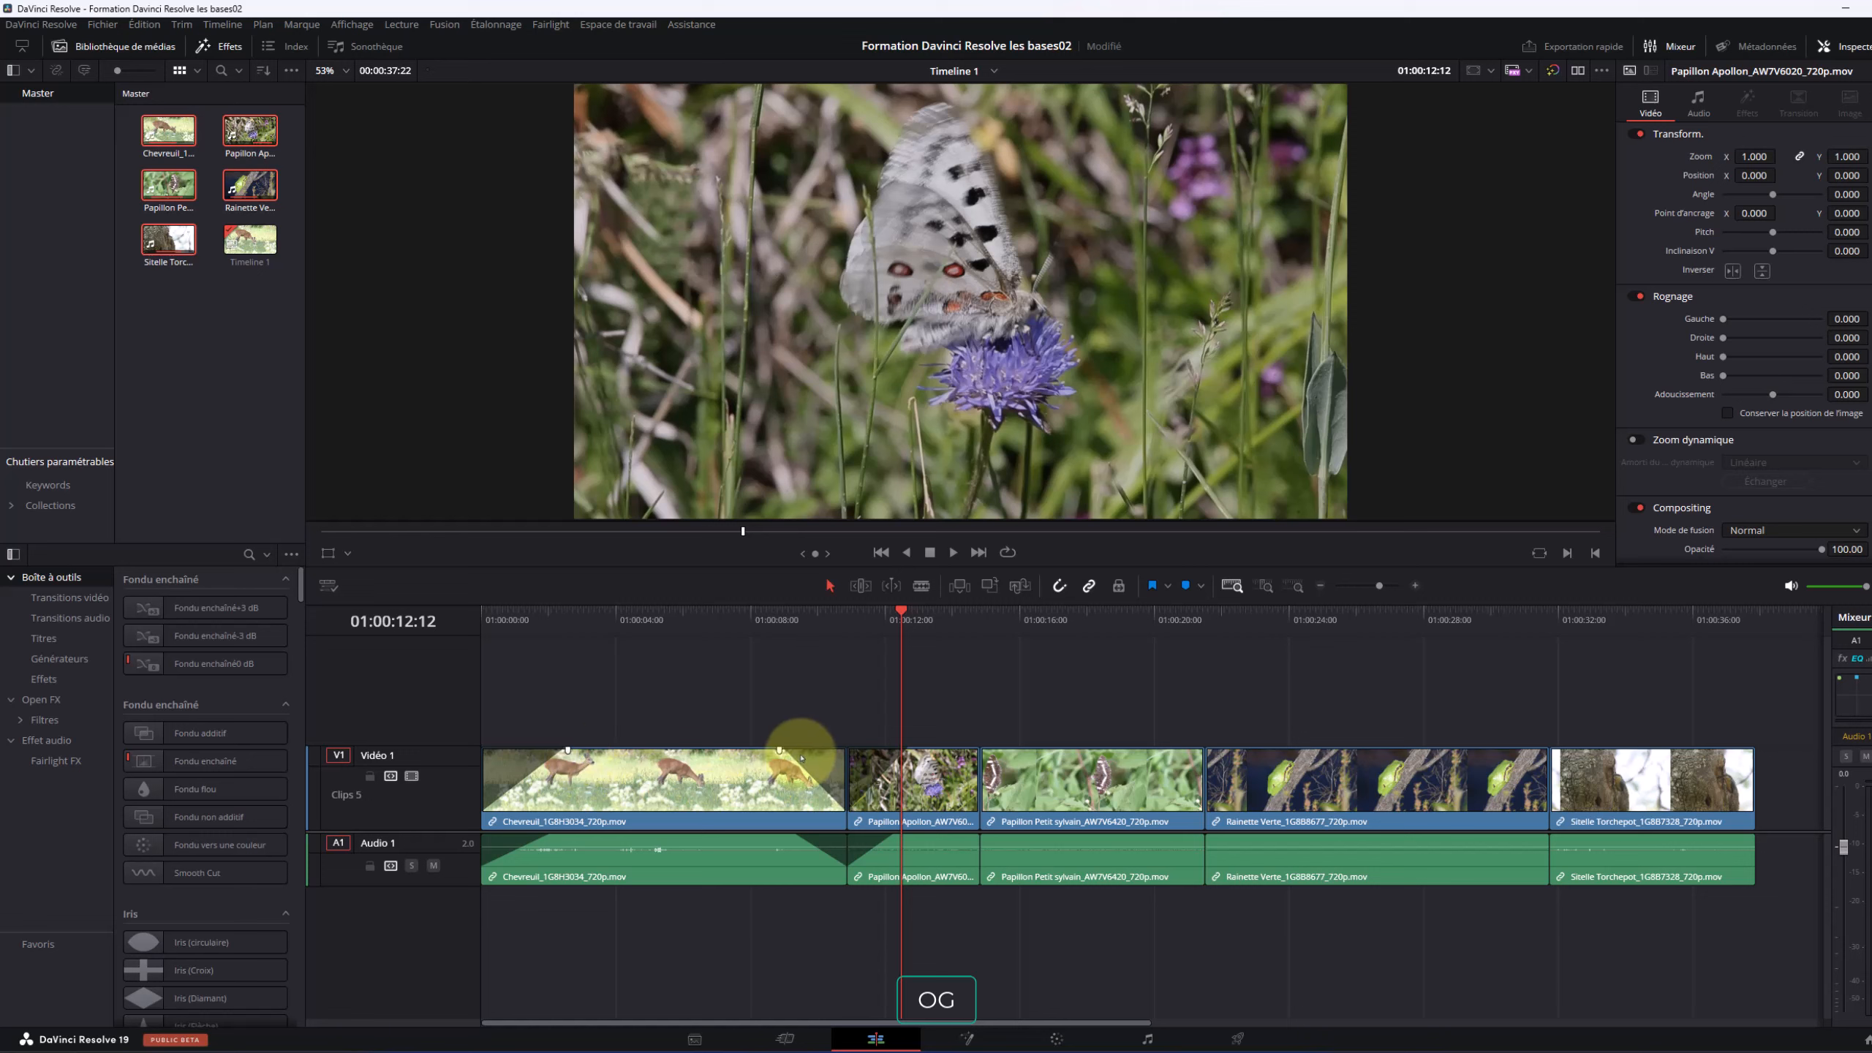
Remove the video and audio fade-outs from the Chevreuil clip and the fade-ins from the Papillon Apollon clip
click(778, 748)
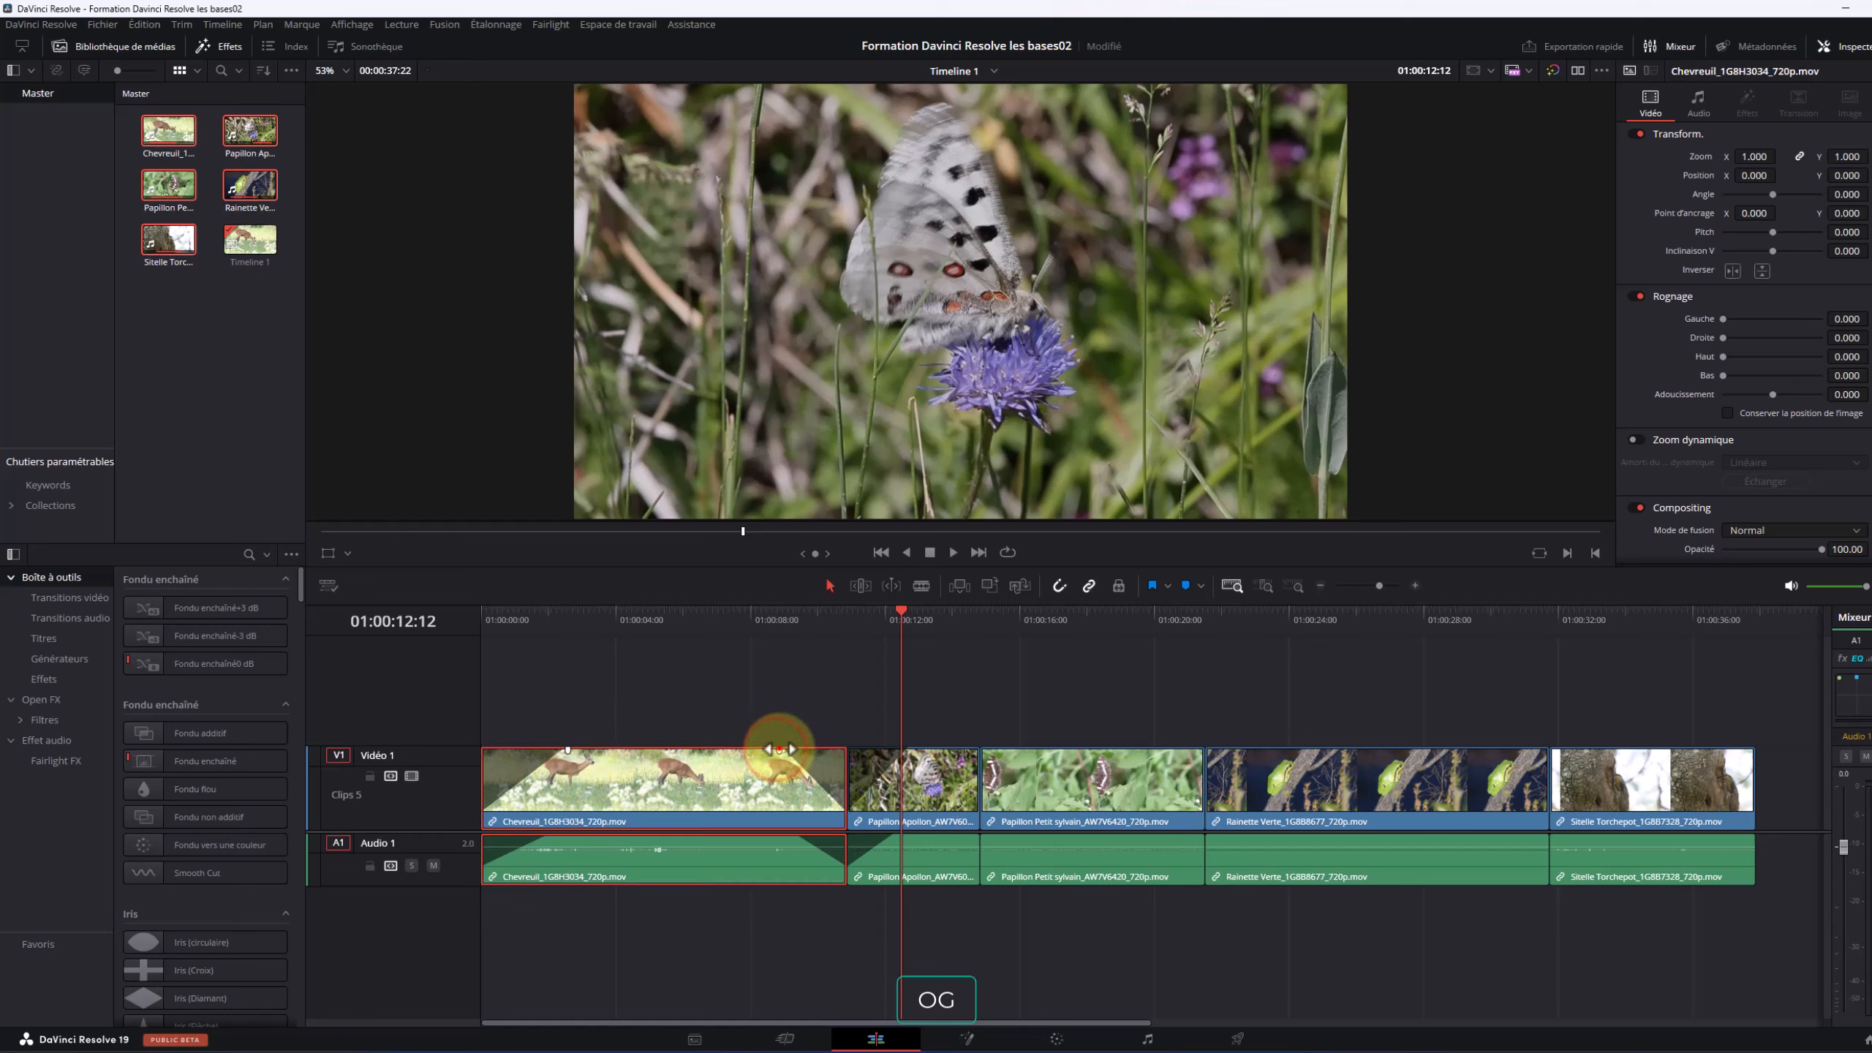
drag(778, 749, 869, 744)
drag(790, 839, 848, 841)
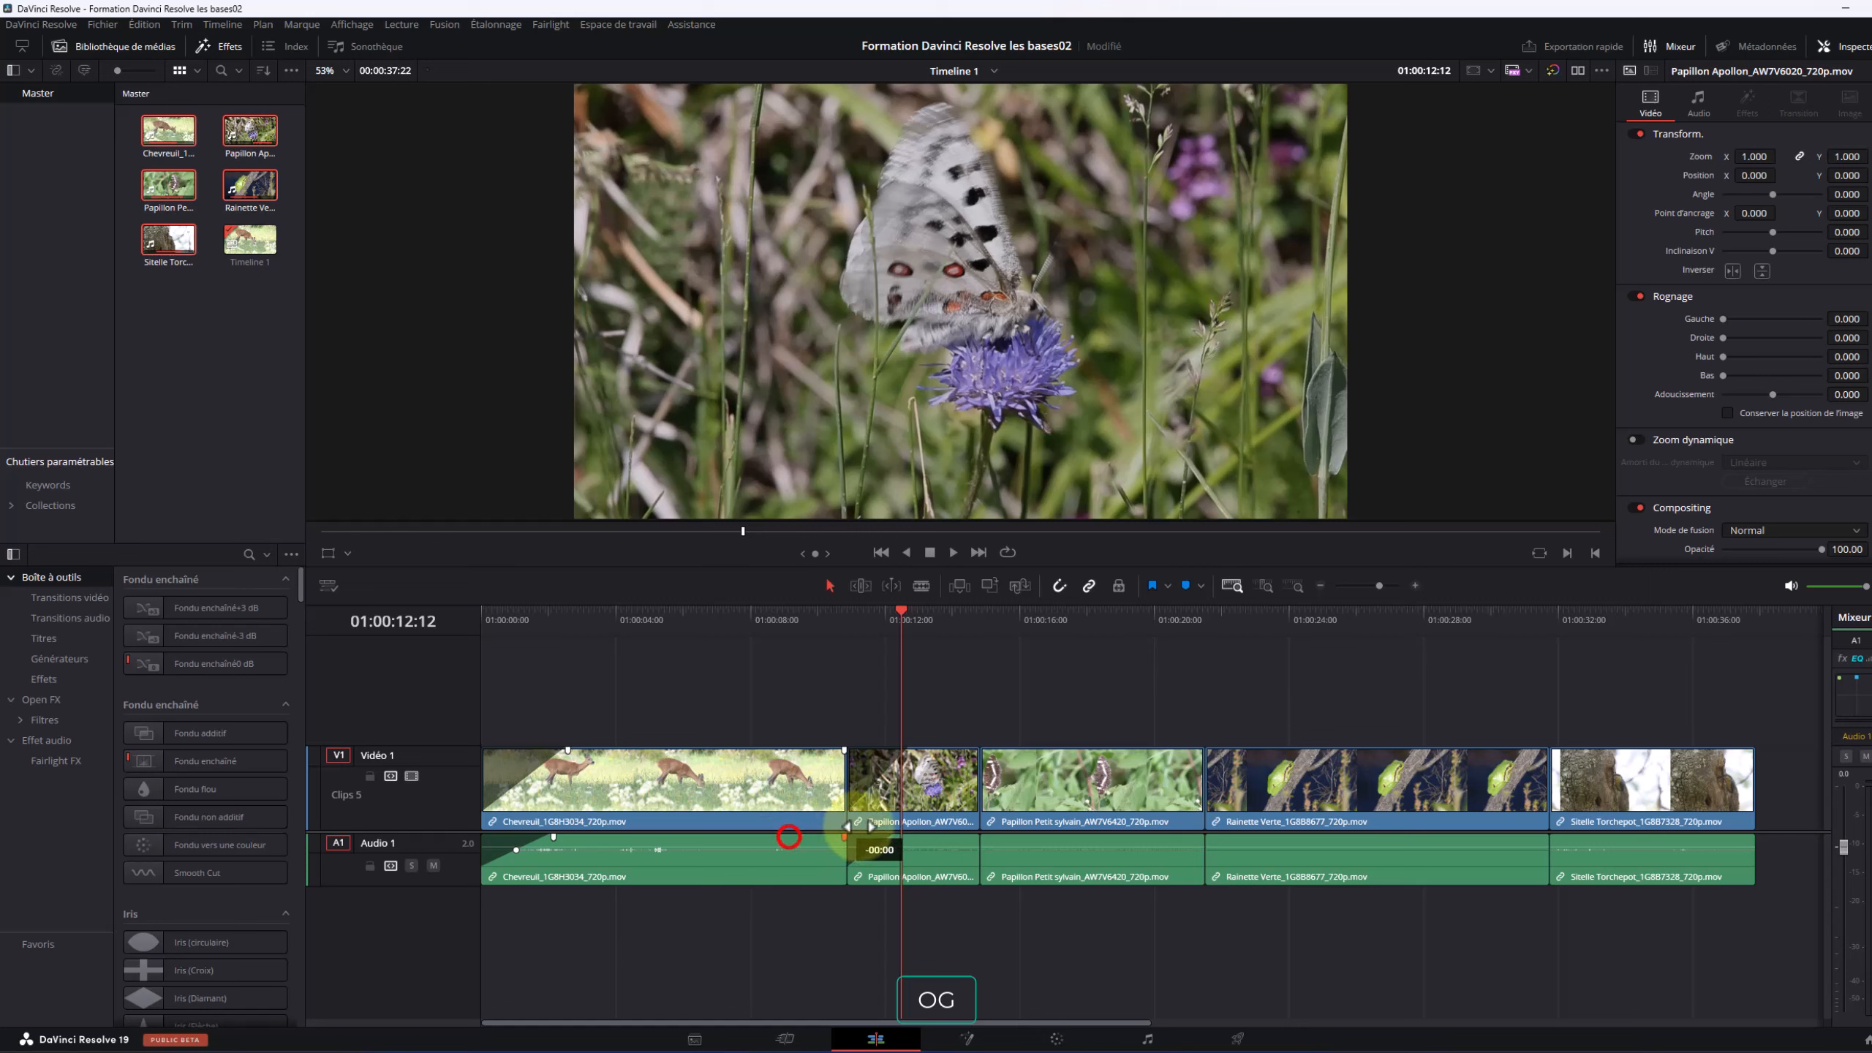
drag(911, 749, 821, 748)
drag(898, 839, 840, 839)
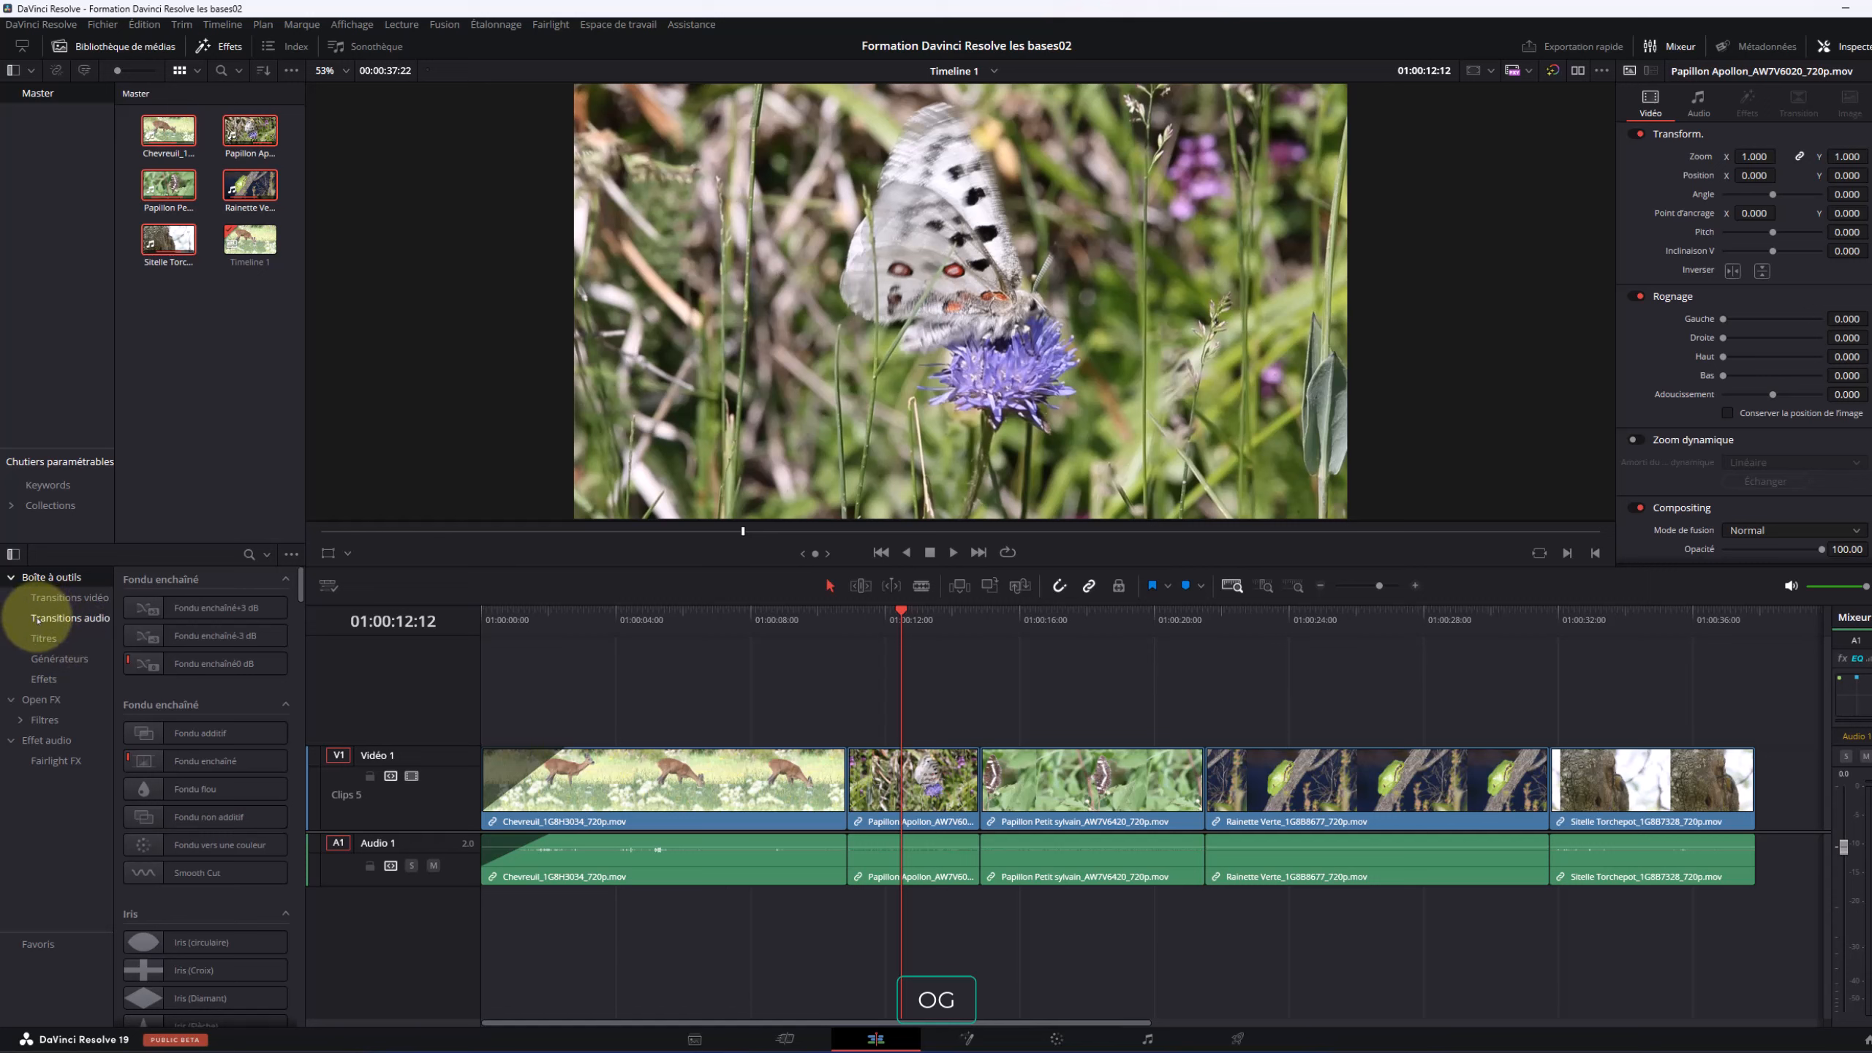
Hide and show the media library once, and hide and show the effects library twice
click(154, 49)
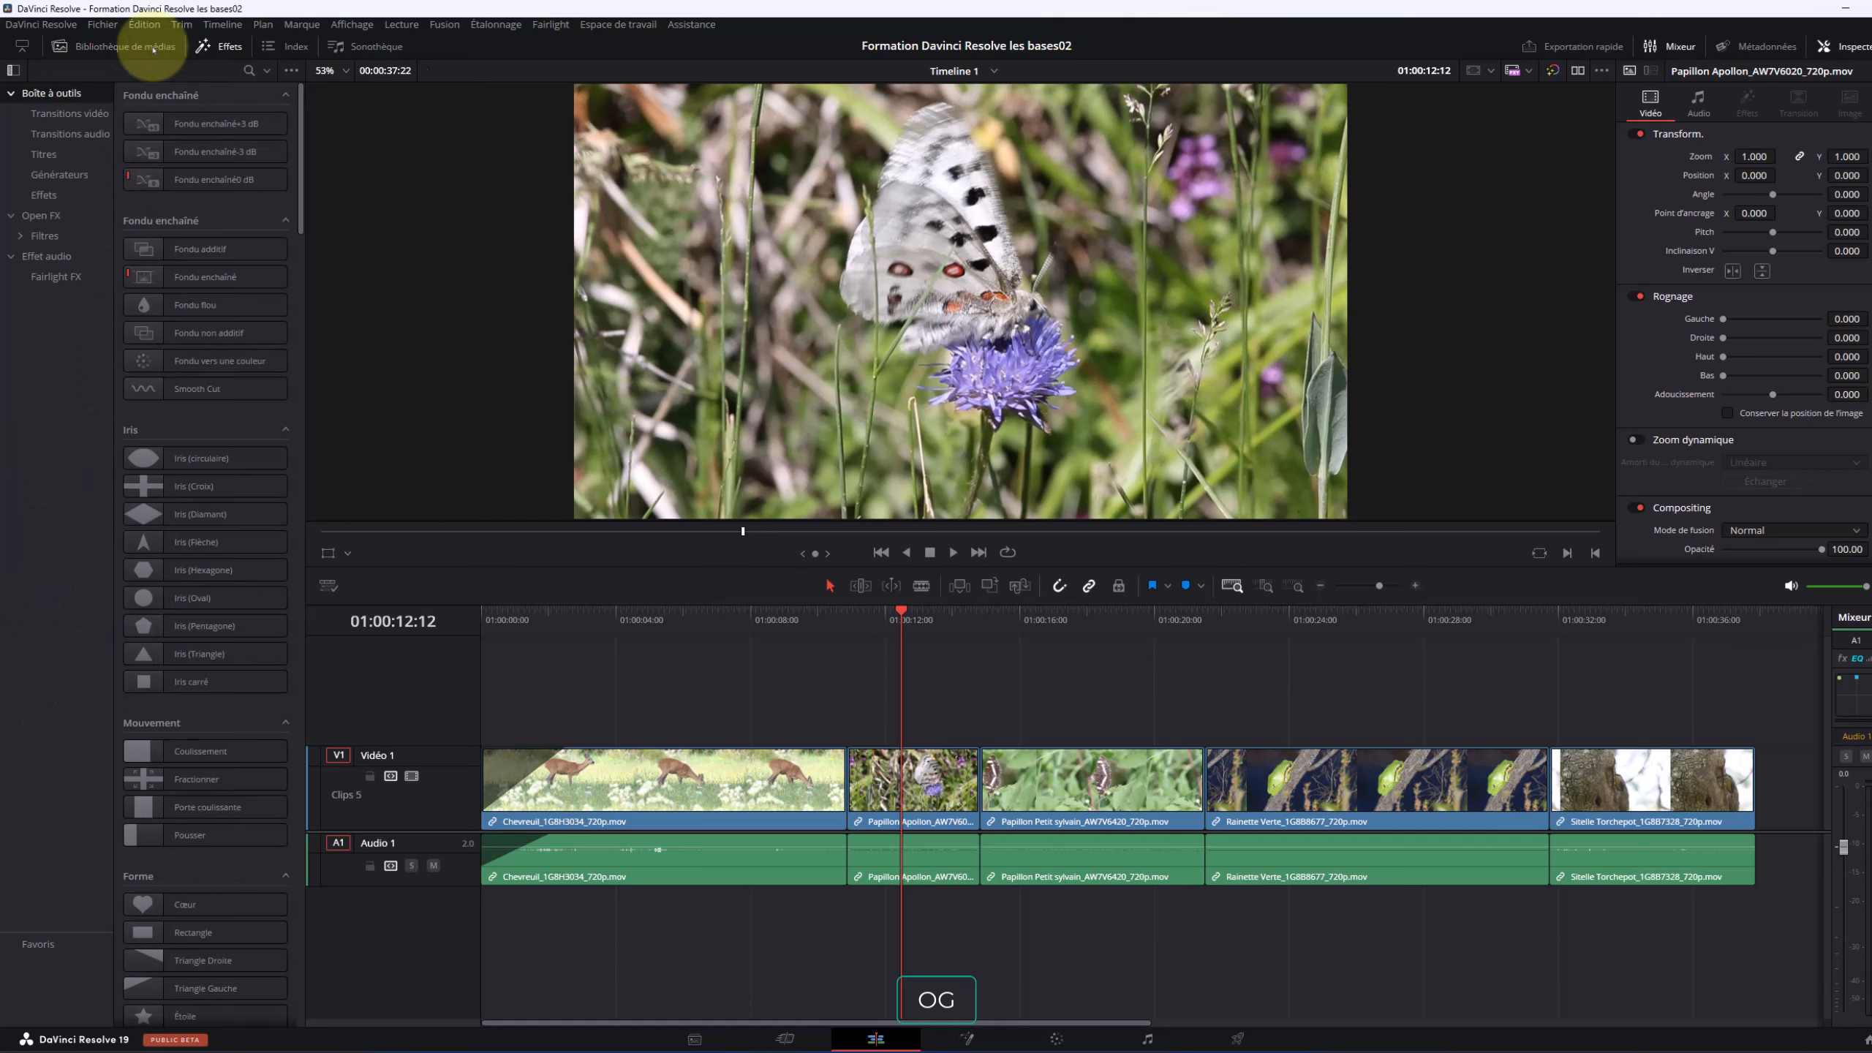
click(155, 48)
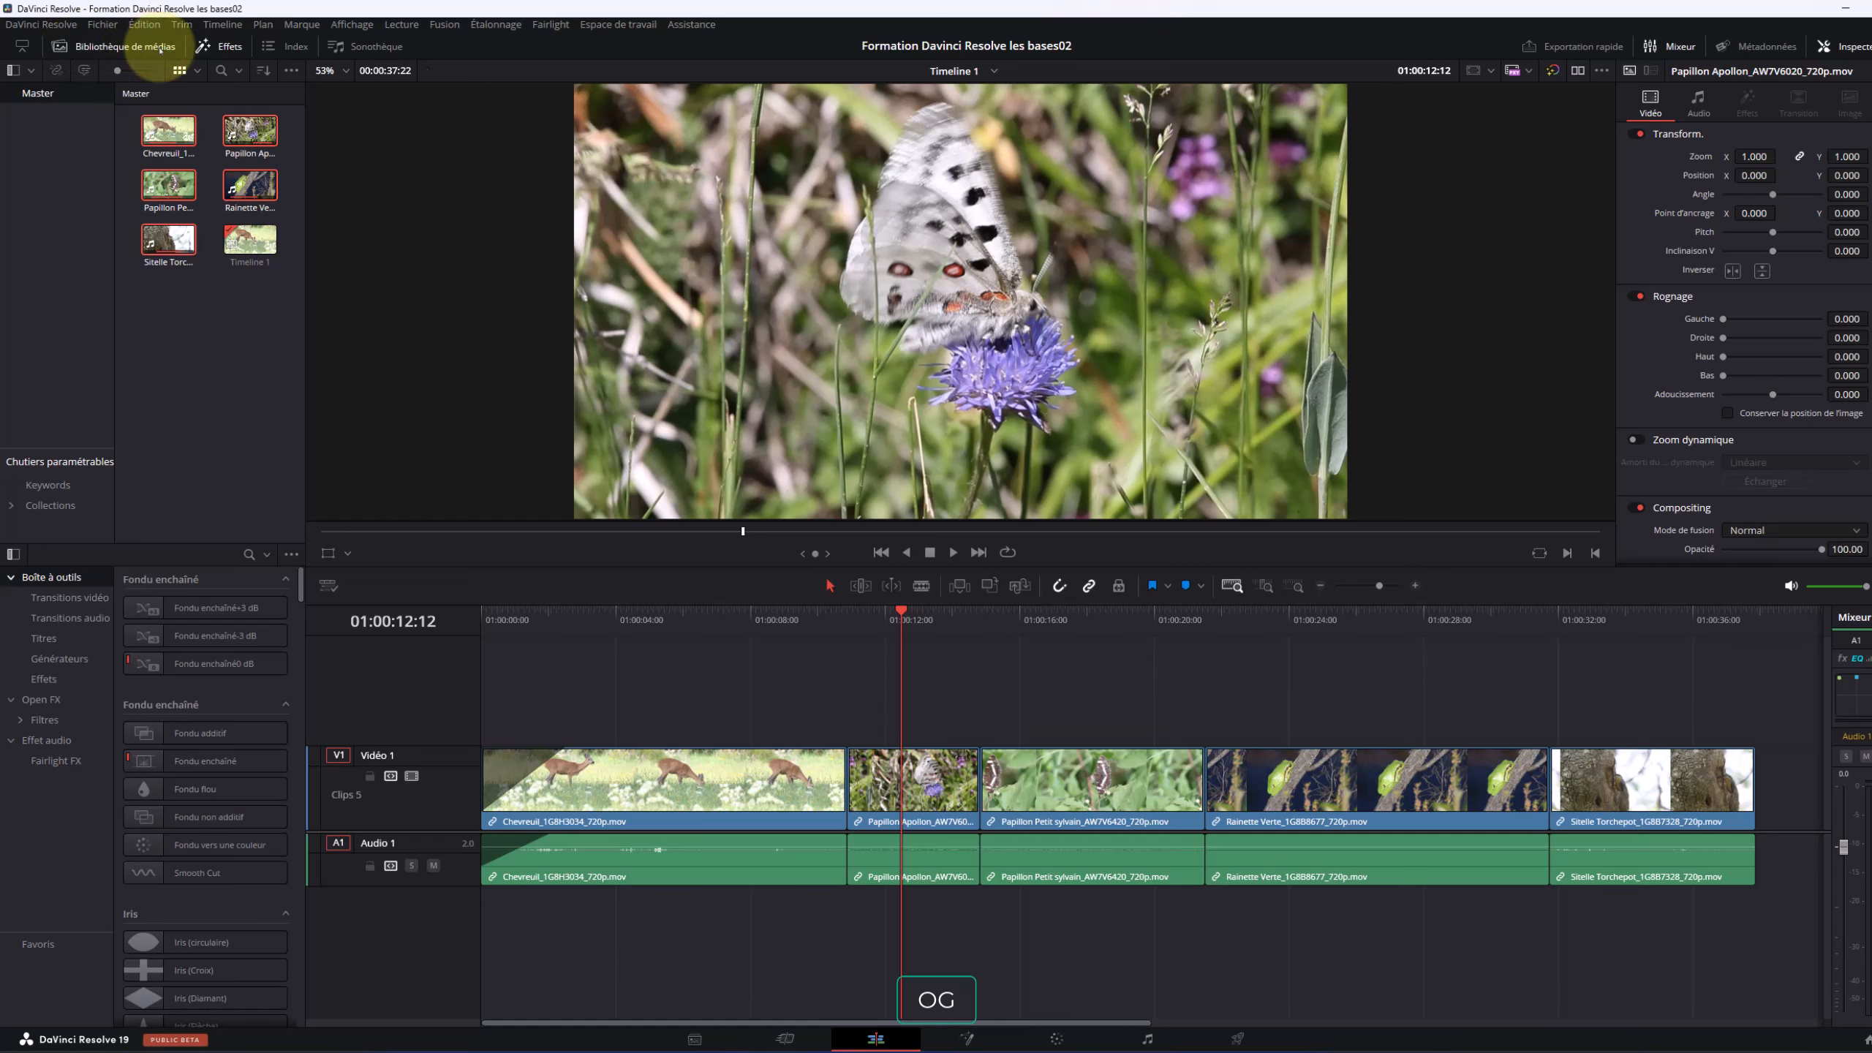
click(209, 47)
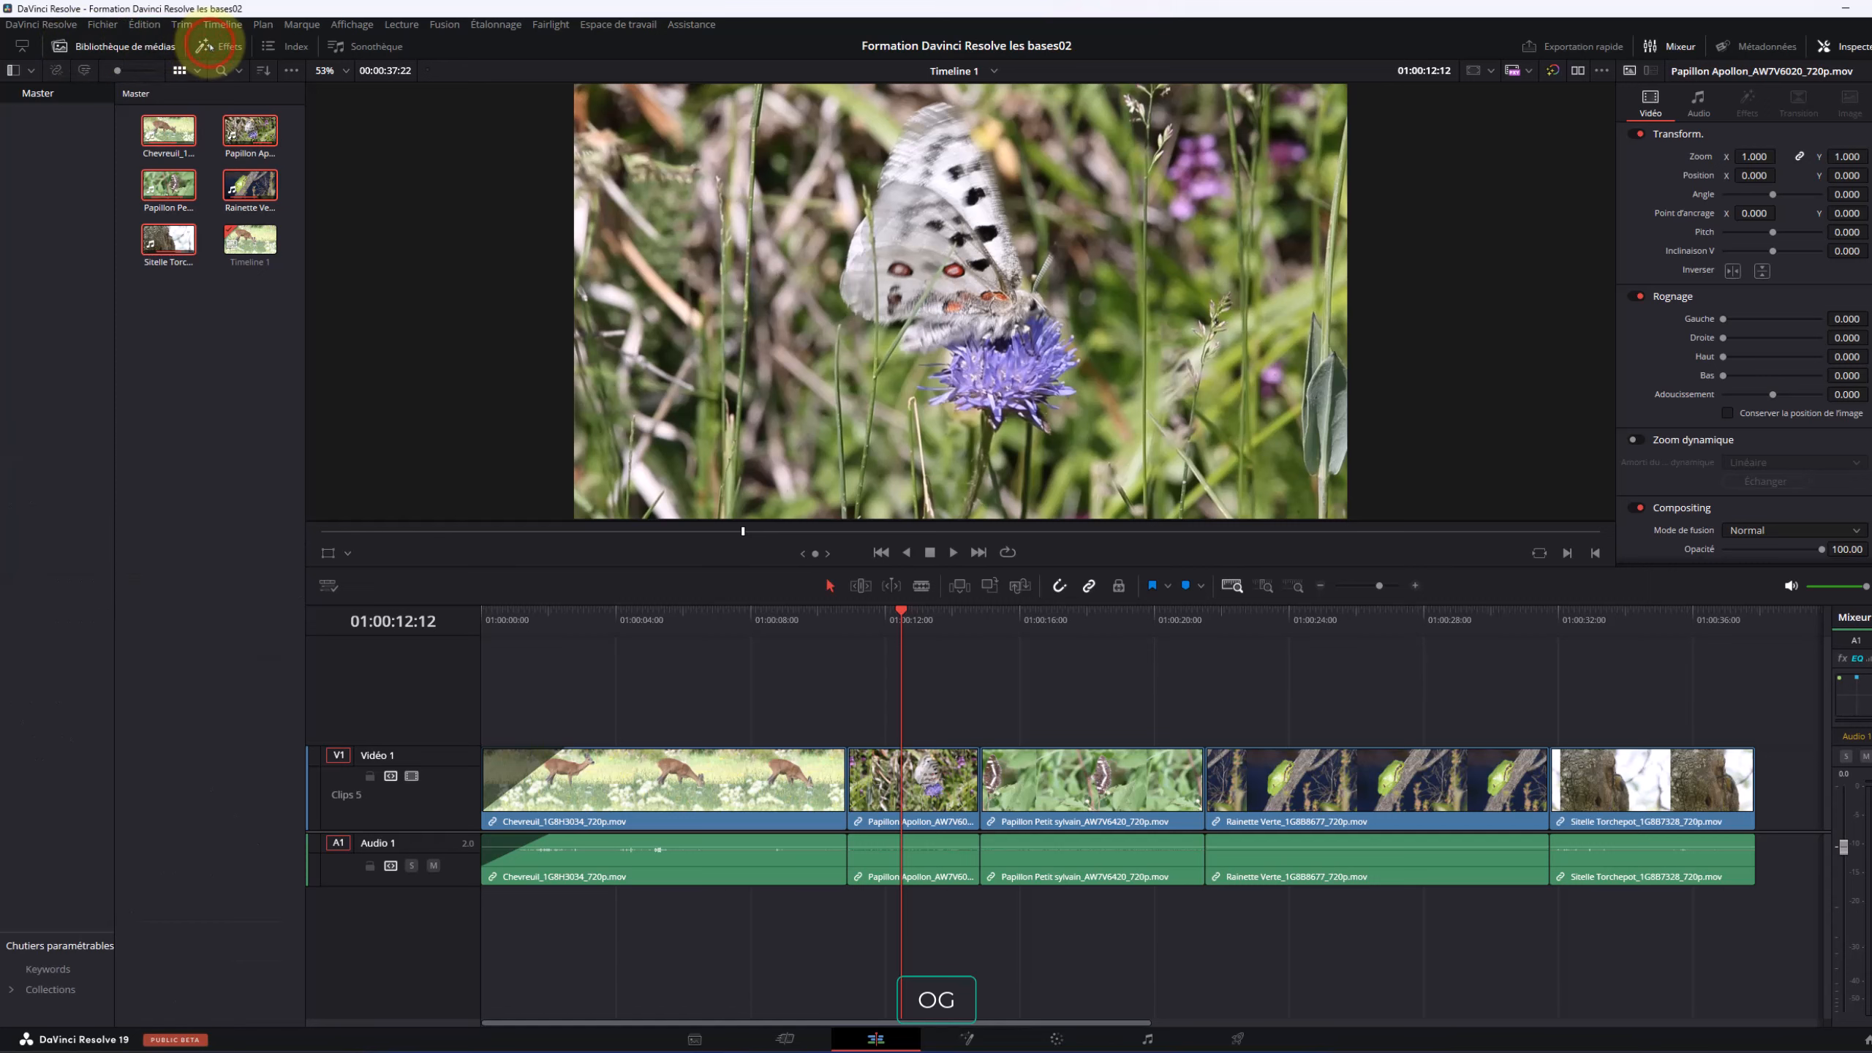
click(211, 46)
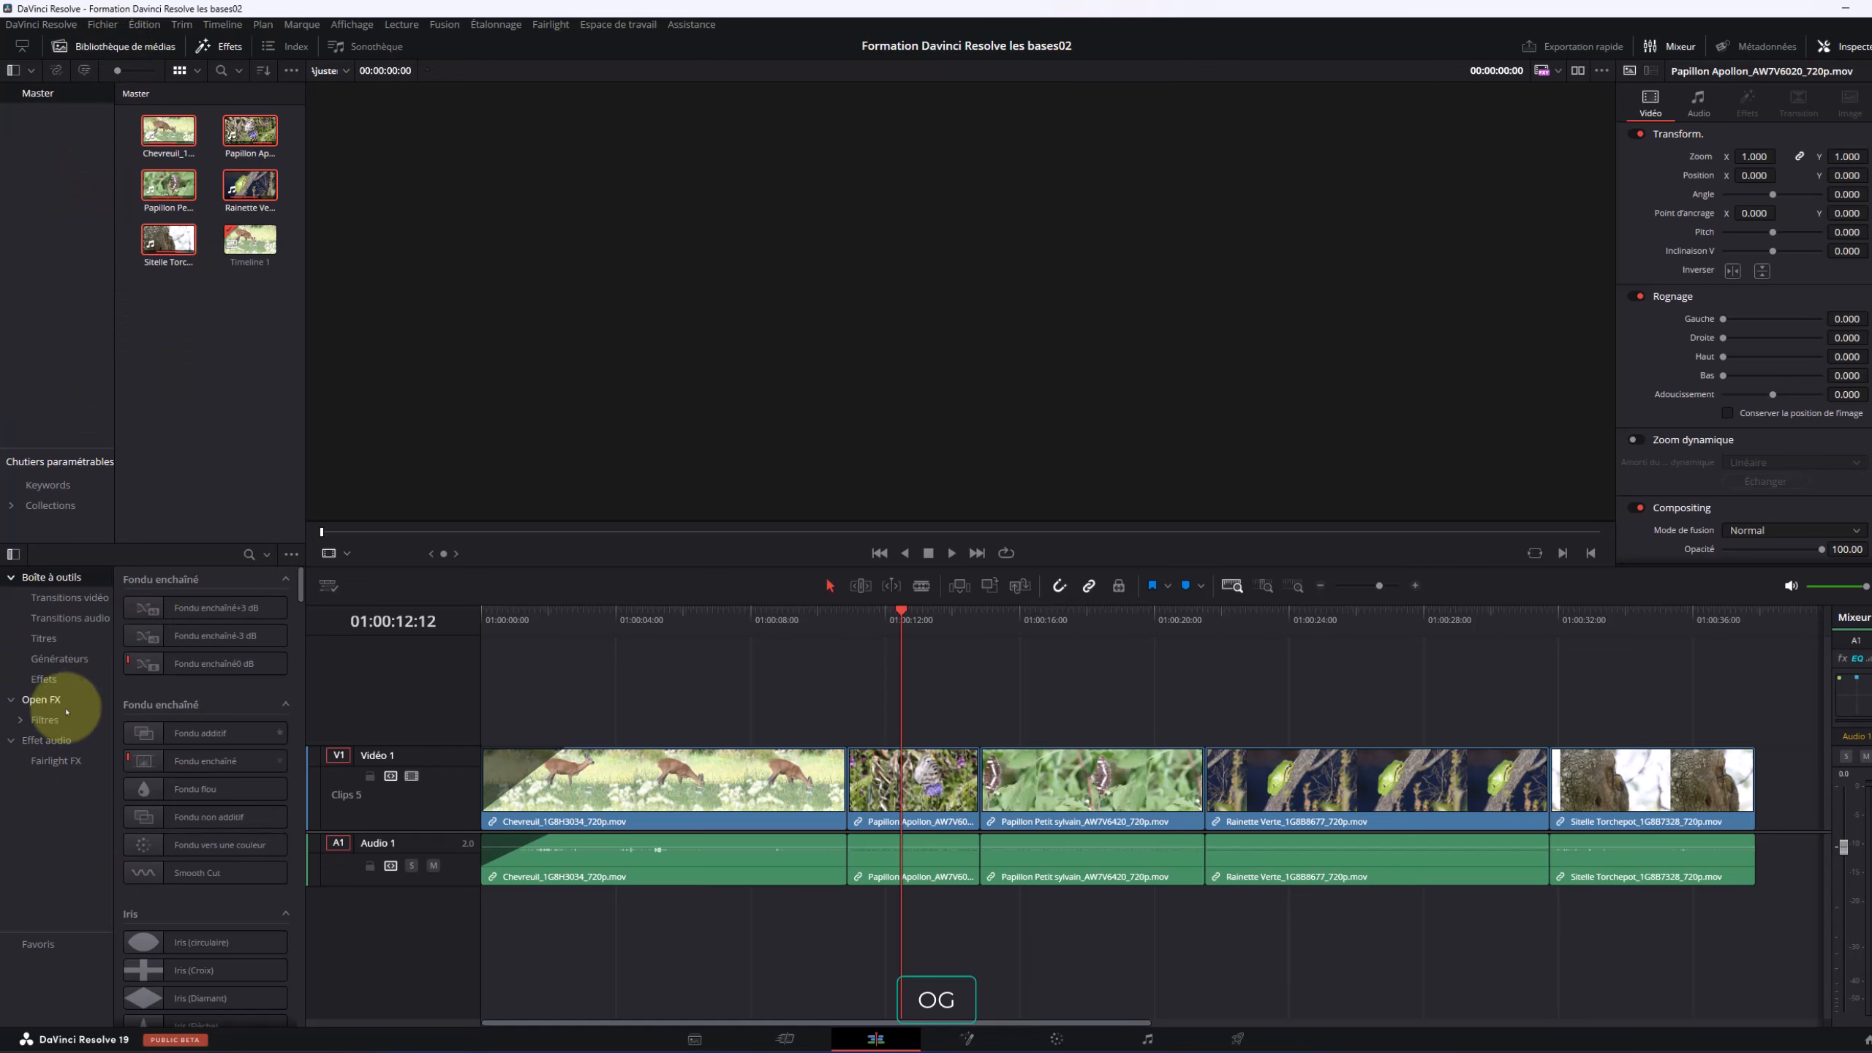
click(221, 46)
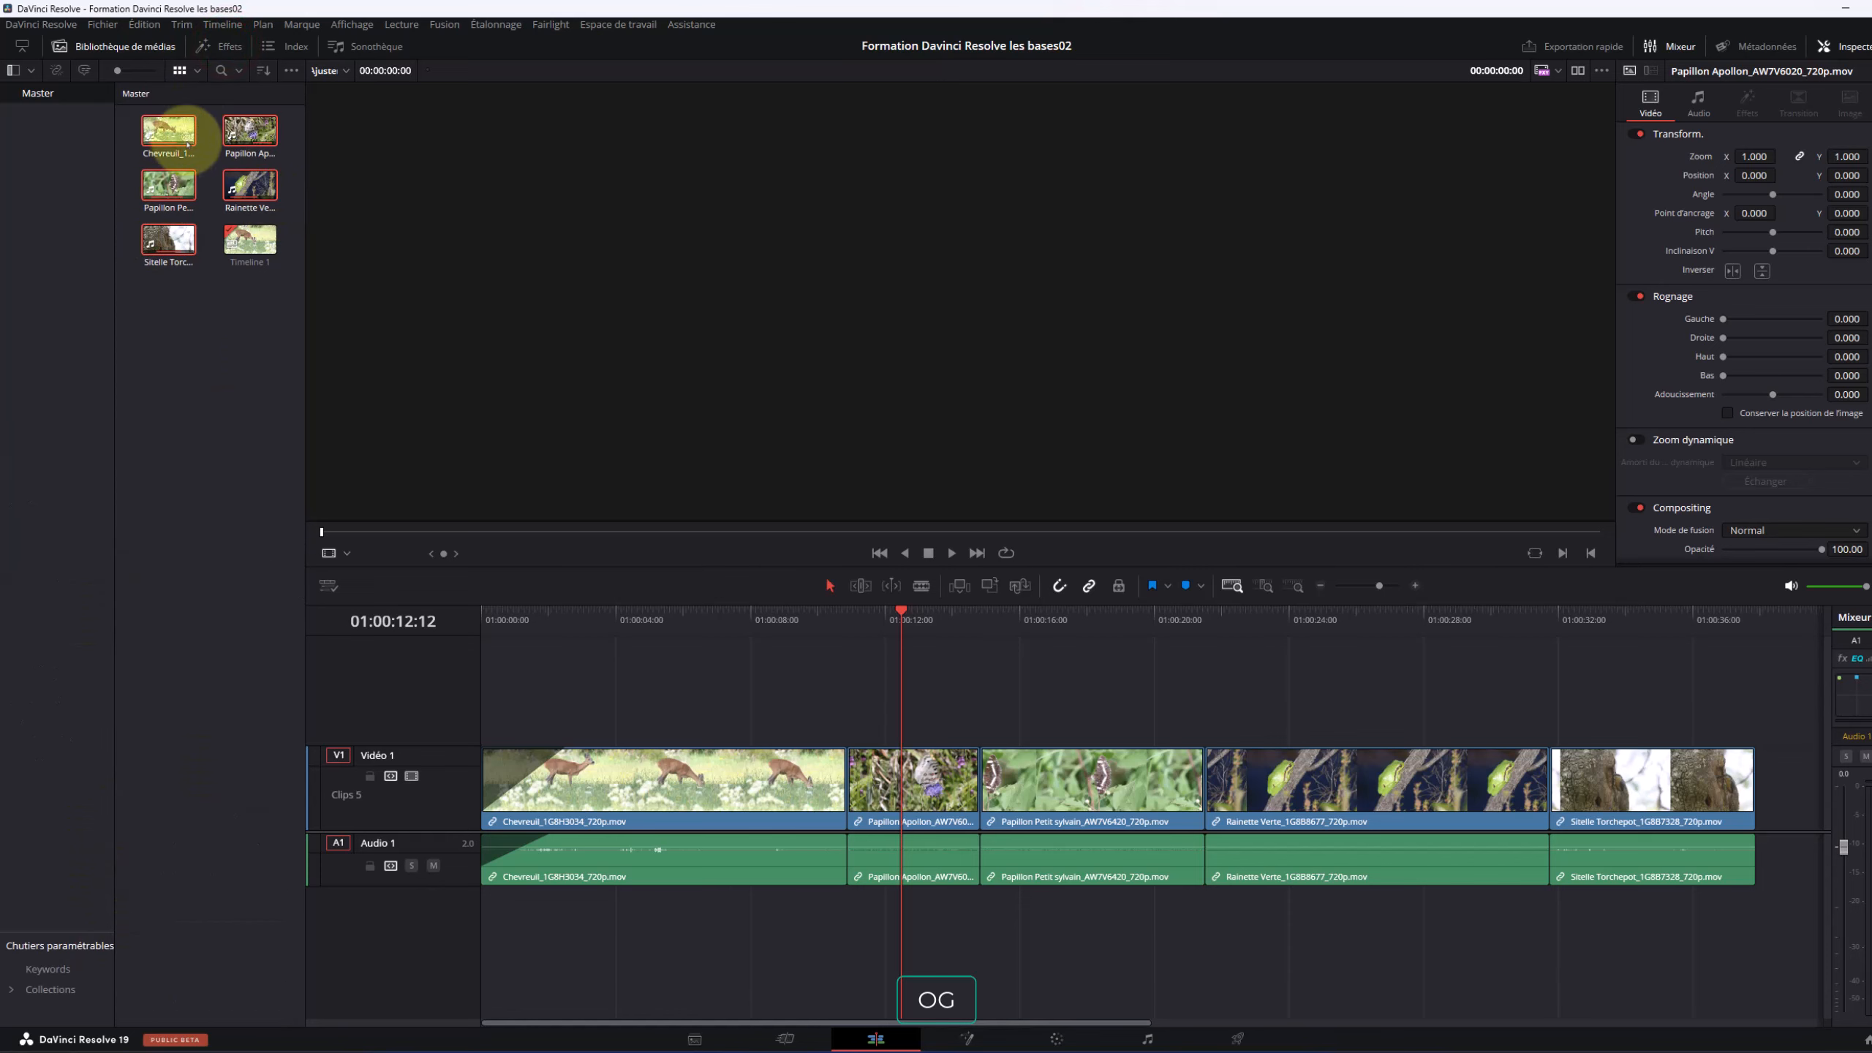
click(222, 49)
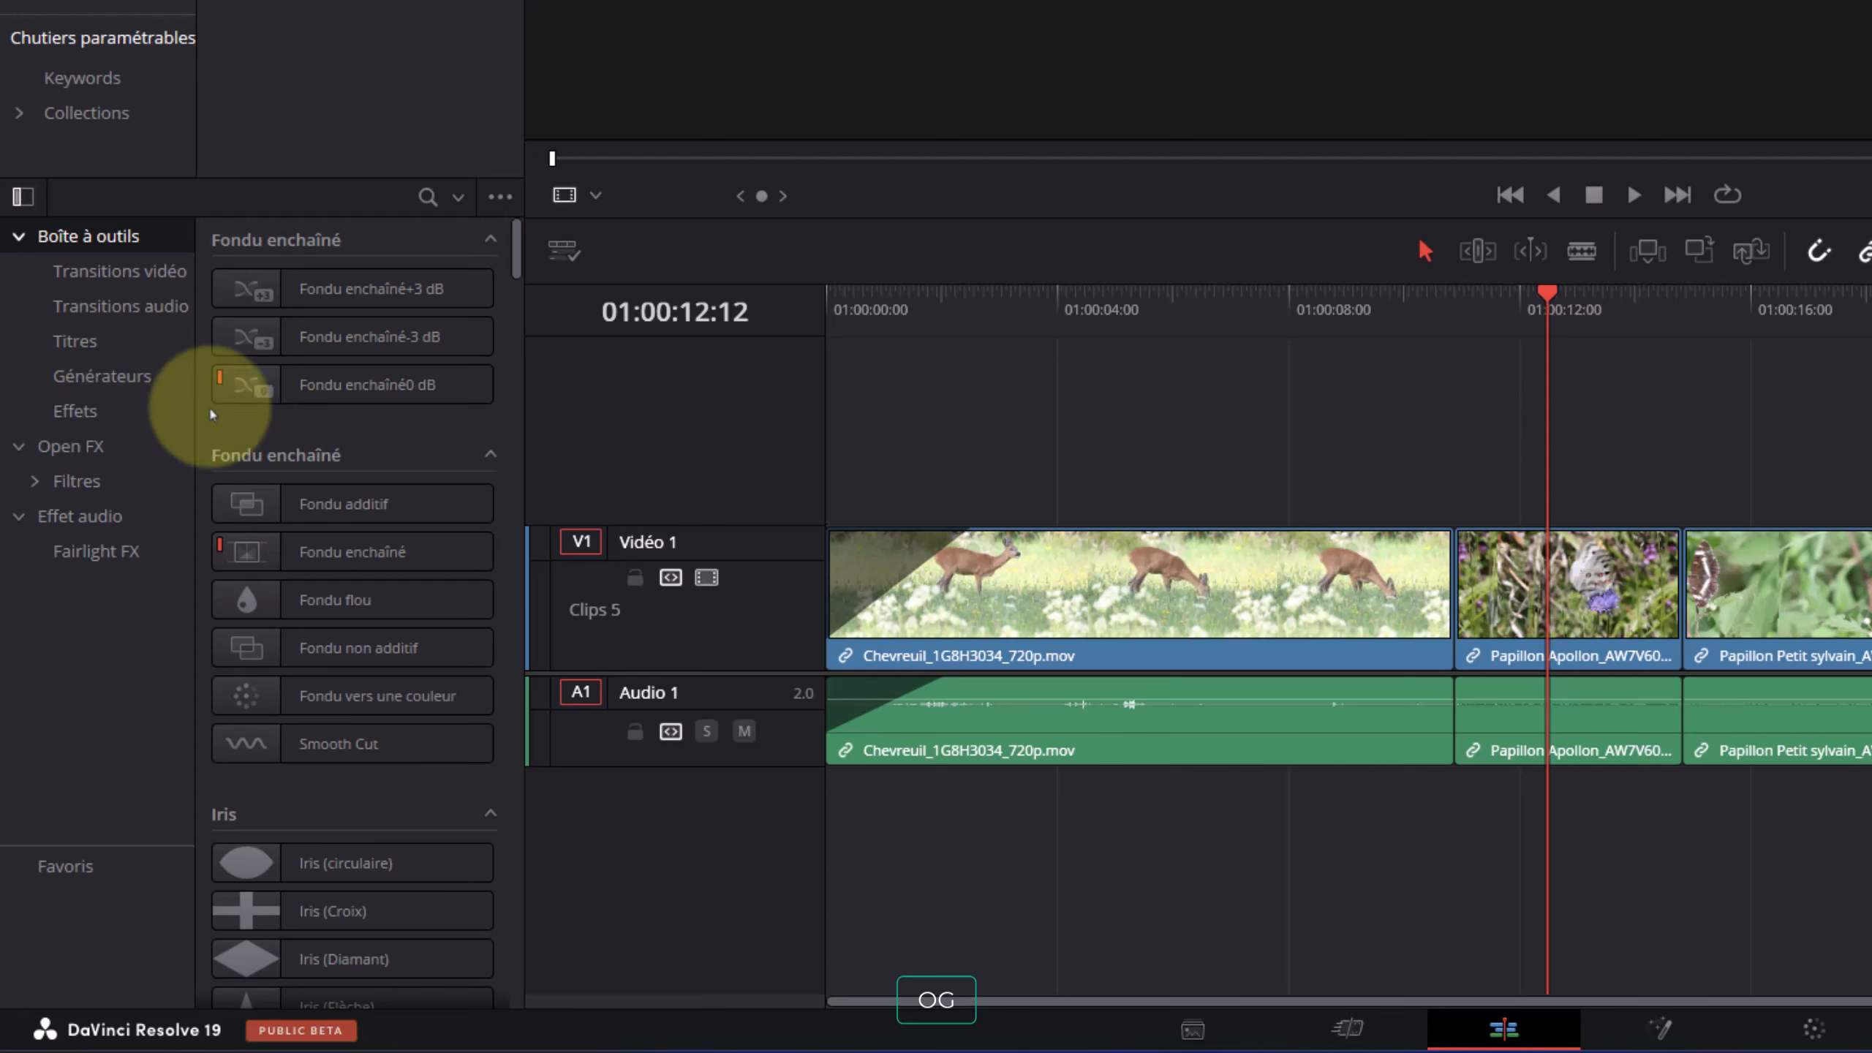
Place a Fondu enchaîné video transition on the cut between the Chevreuil and Papillon Apollon clips
click(107, 280)
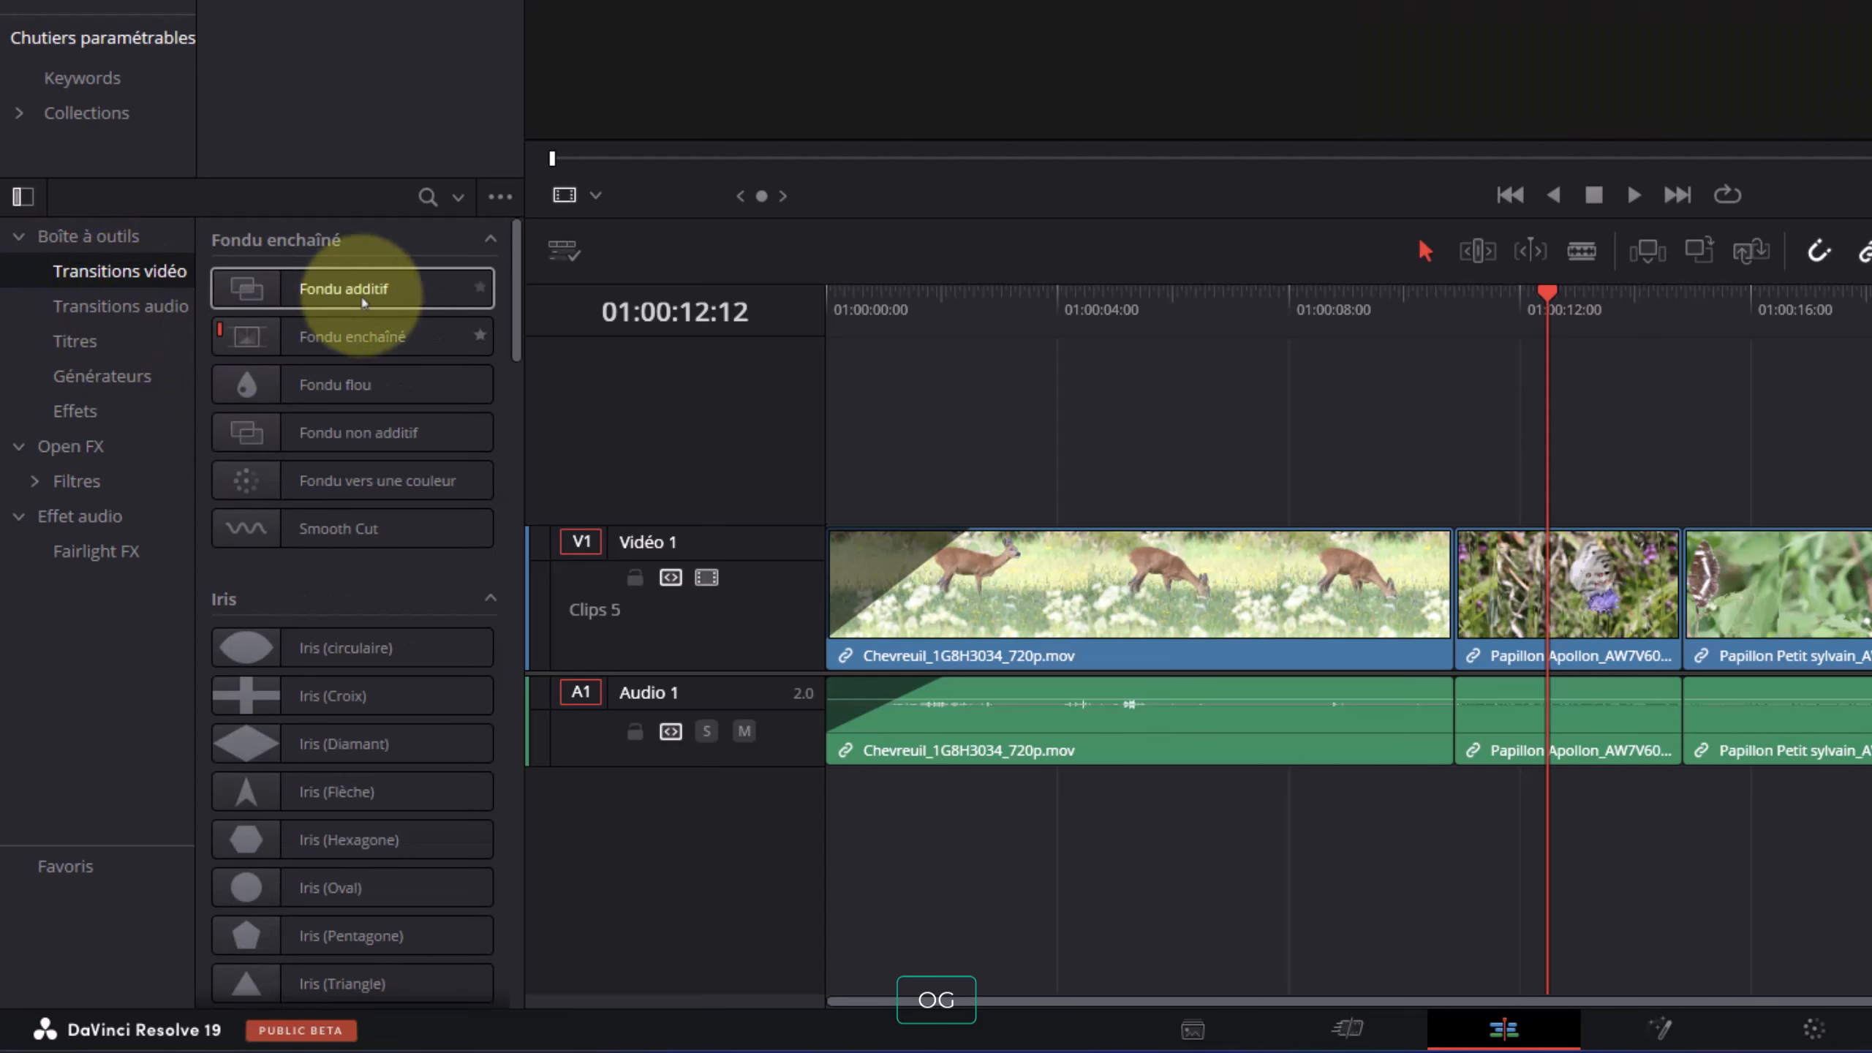
click(375, 344)
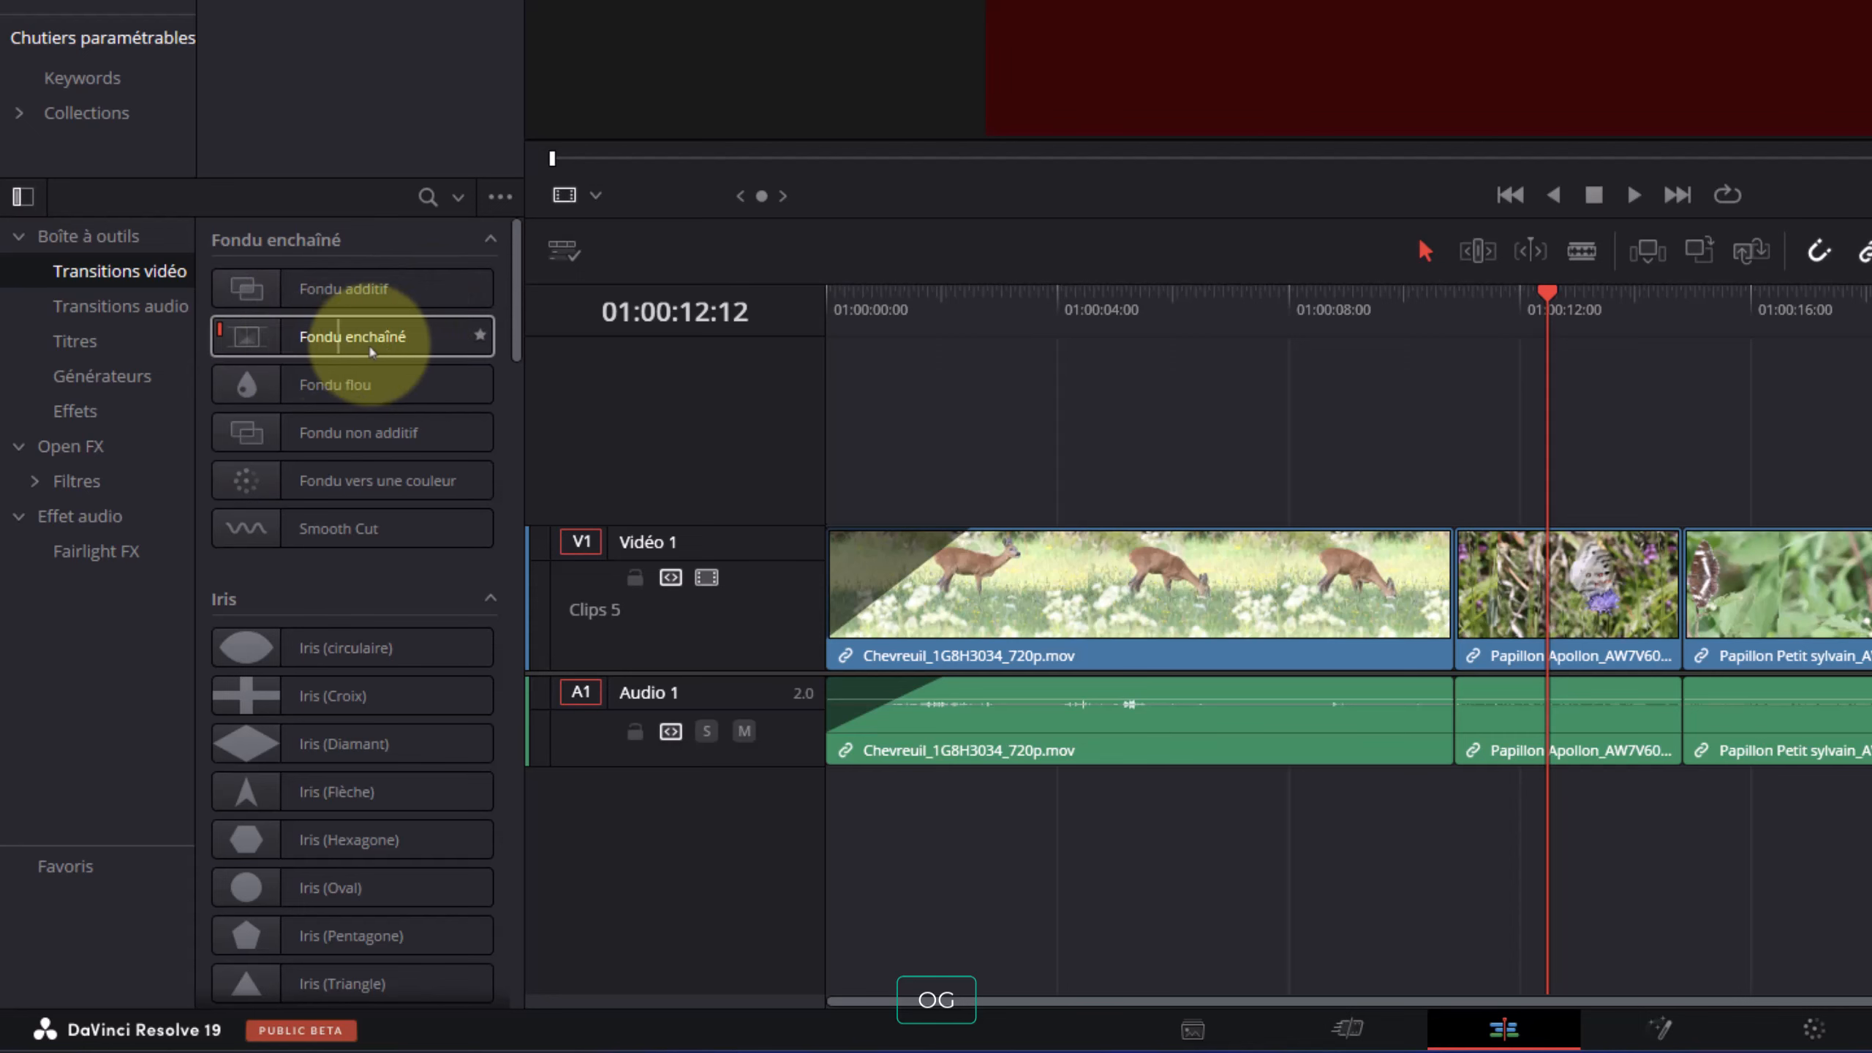
drag(372, 350, 1452, 583)
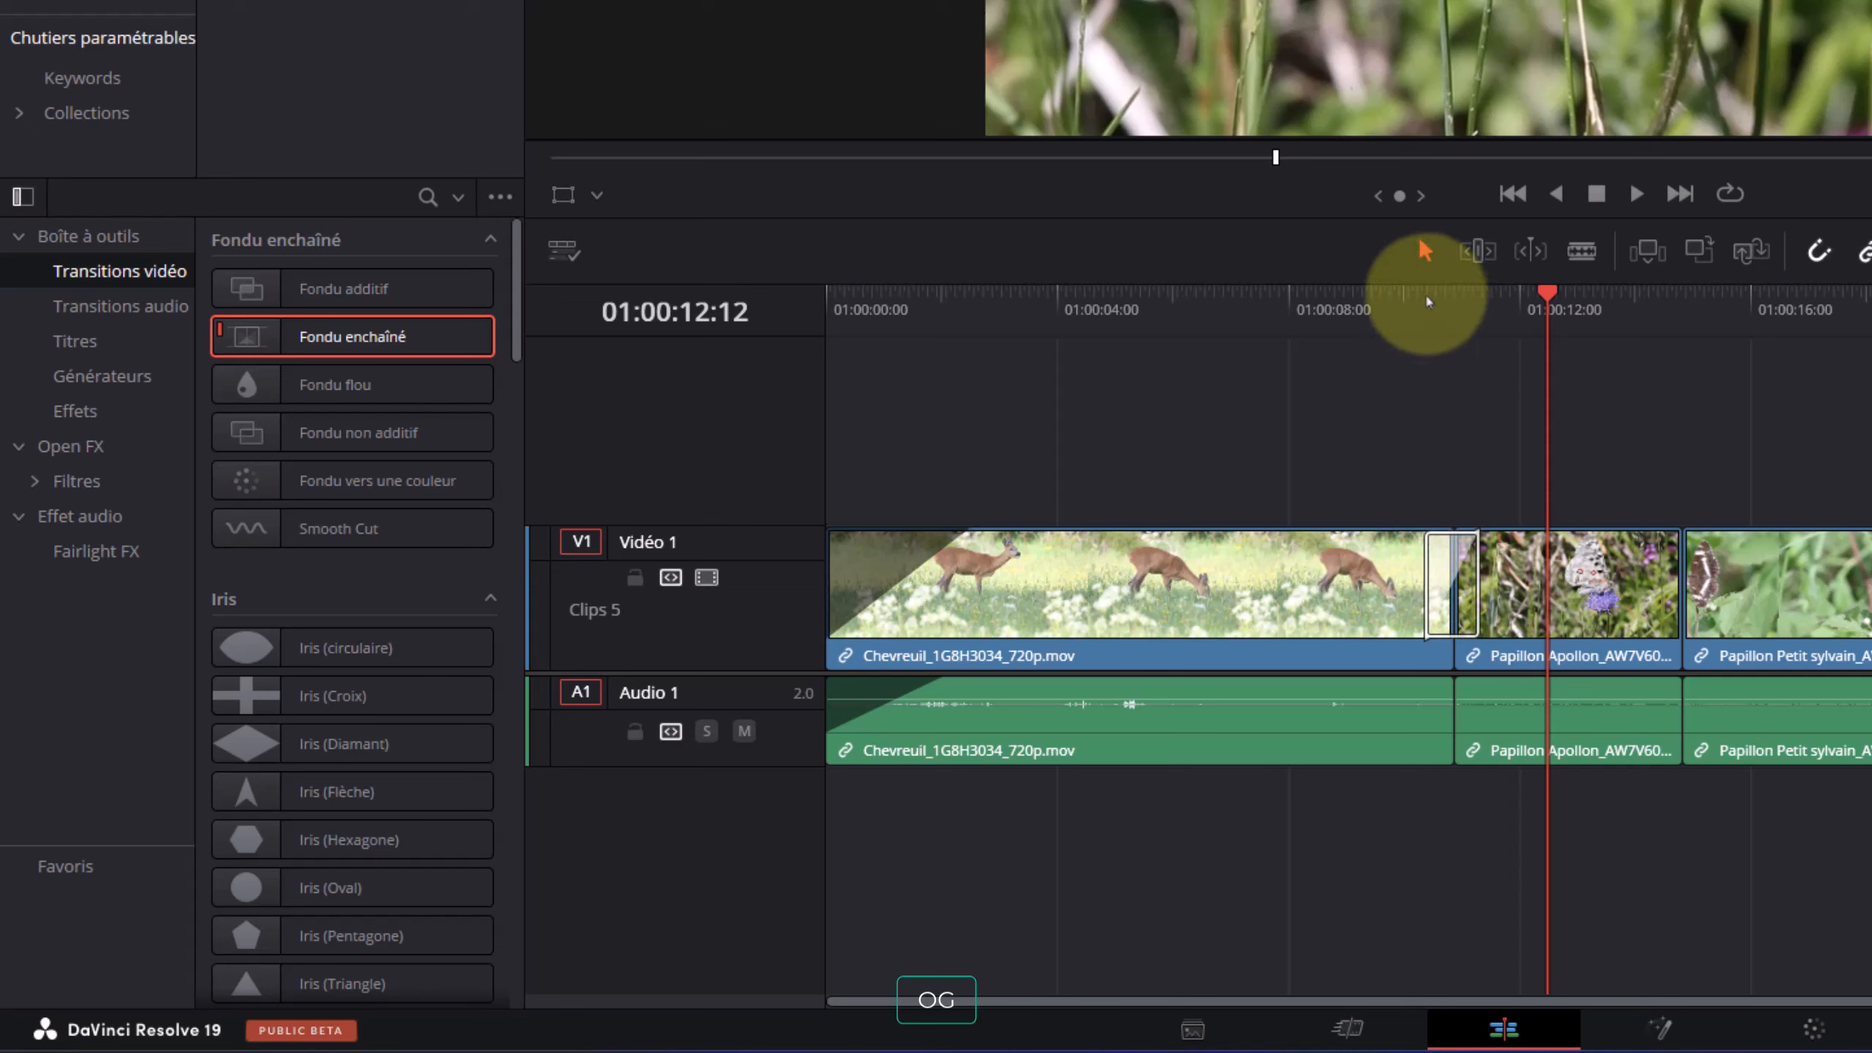
Lengthen the Fondu enchaîné transition to about 2.3 seconds and place the playhead just before it at 01:00:09:06
drag(1424, 566, 1391, 565)
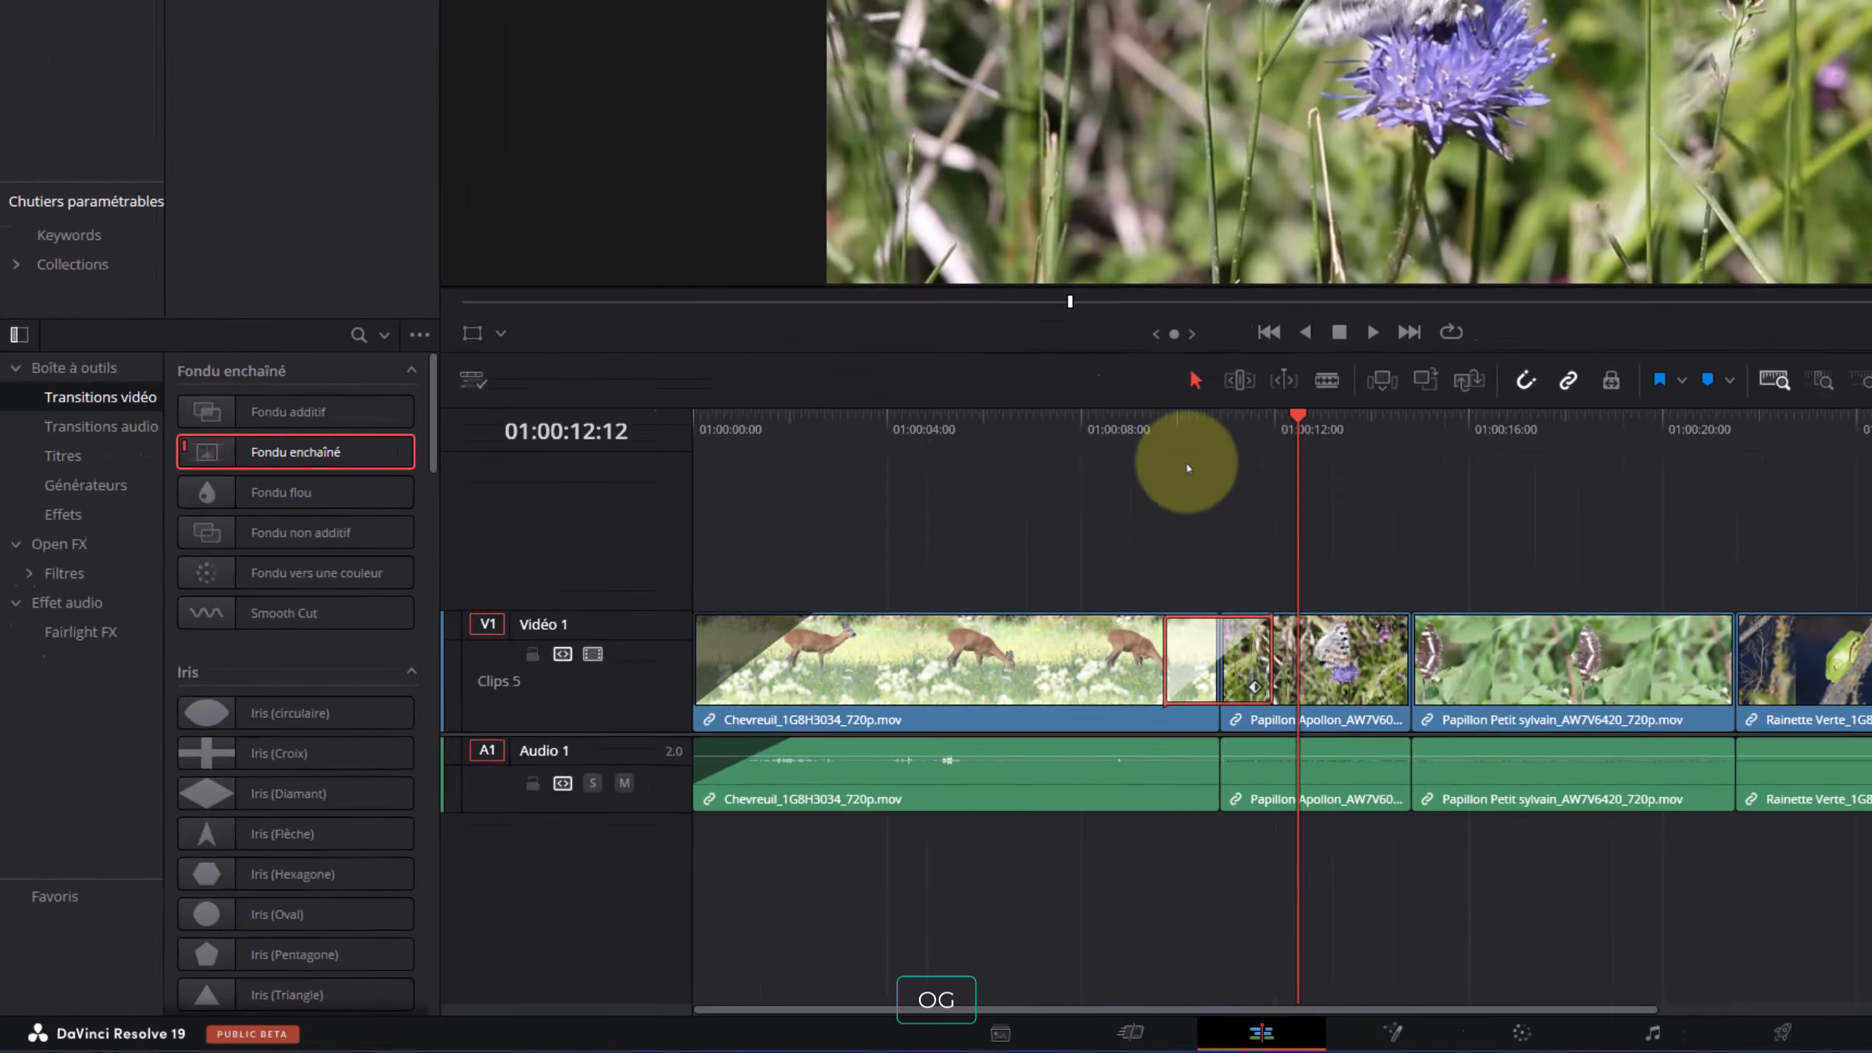
click(1363, 294)
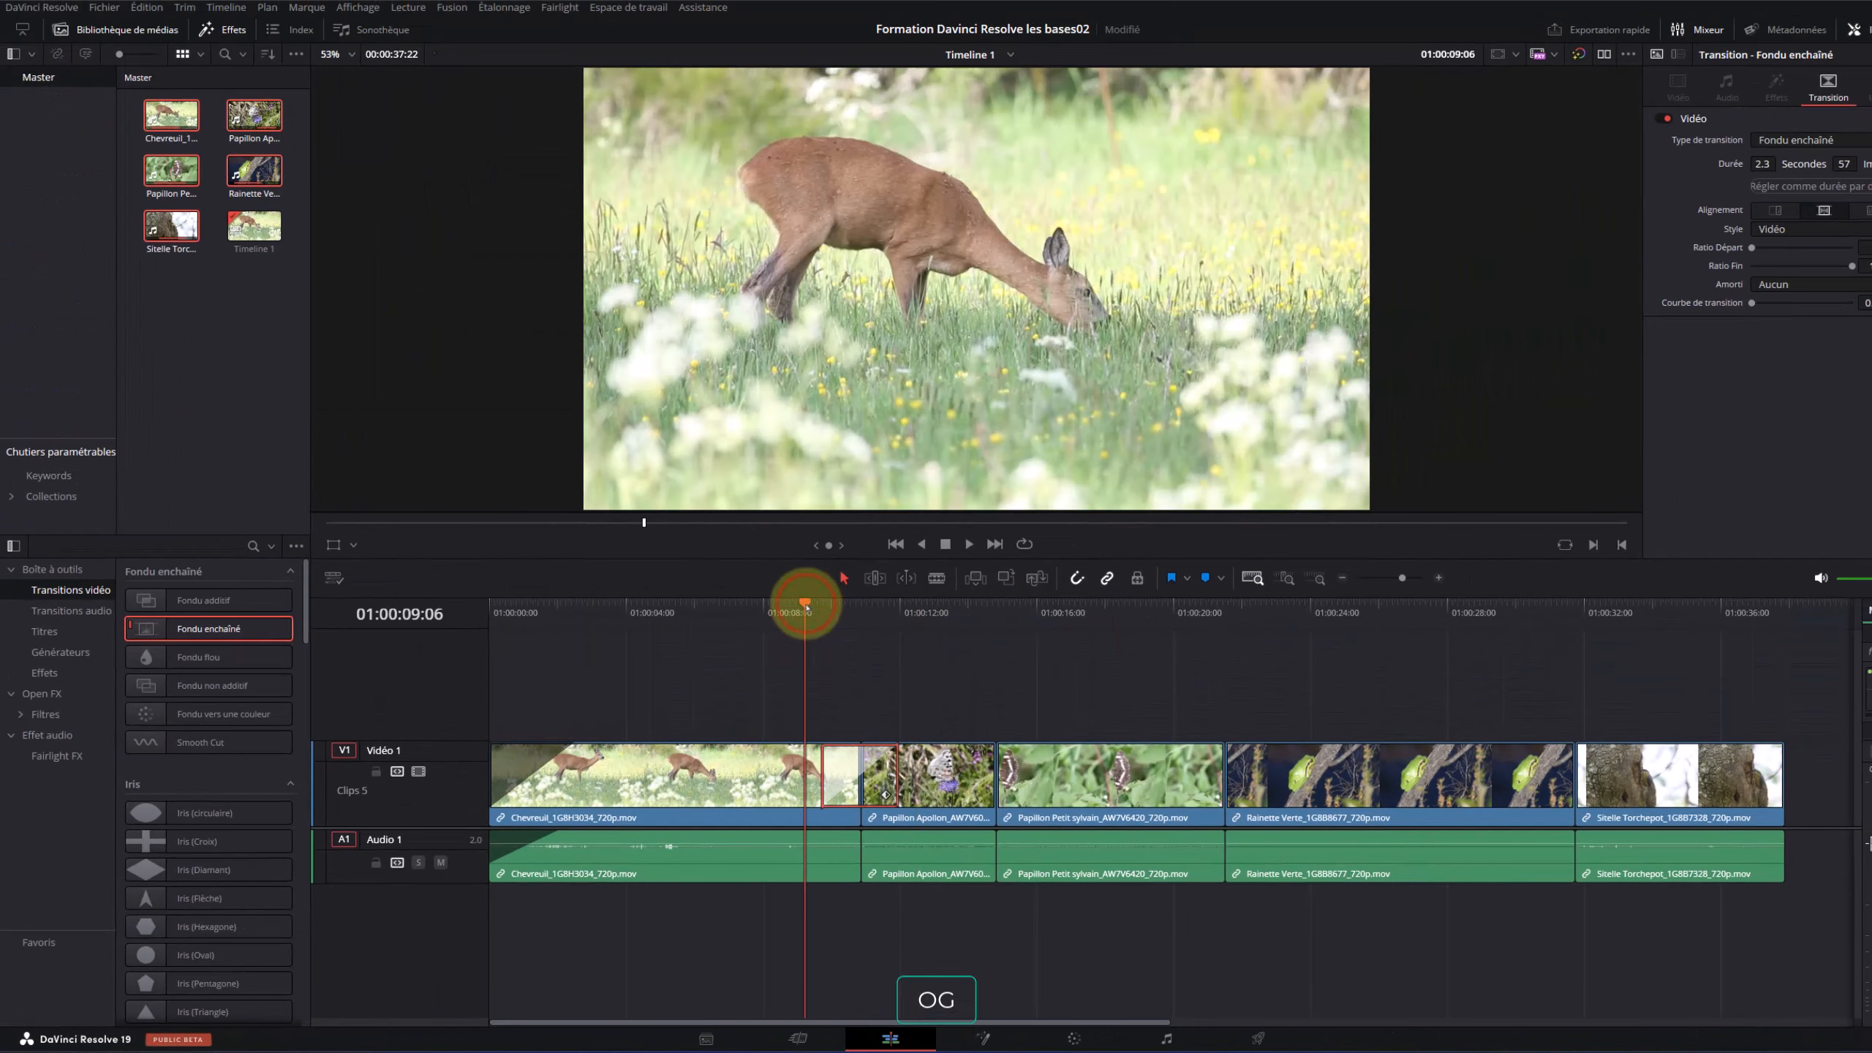
Play back the Fondu enchaîné transition between the Chevreuil and Papillon Apollon clips
key(space)
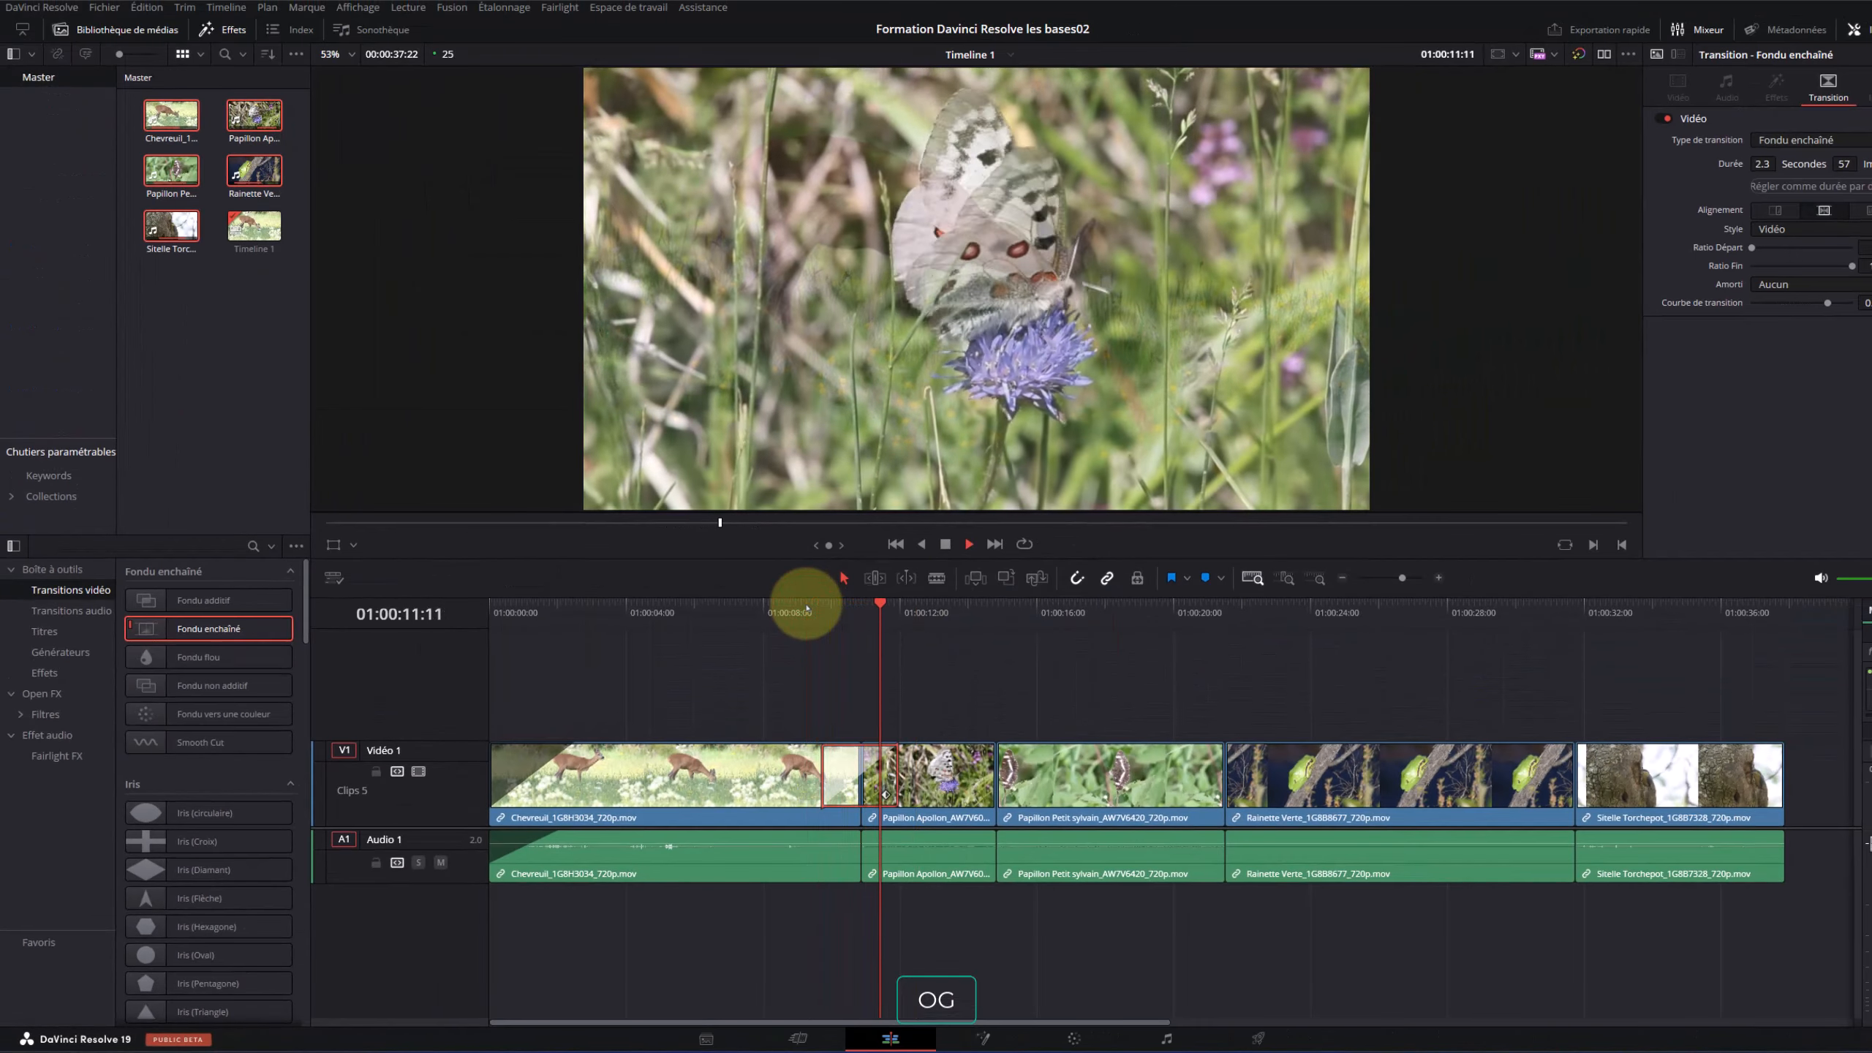
key(space)
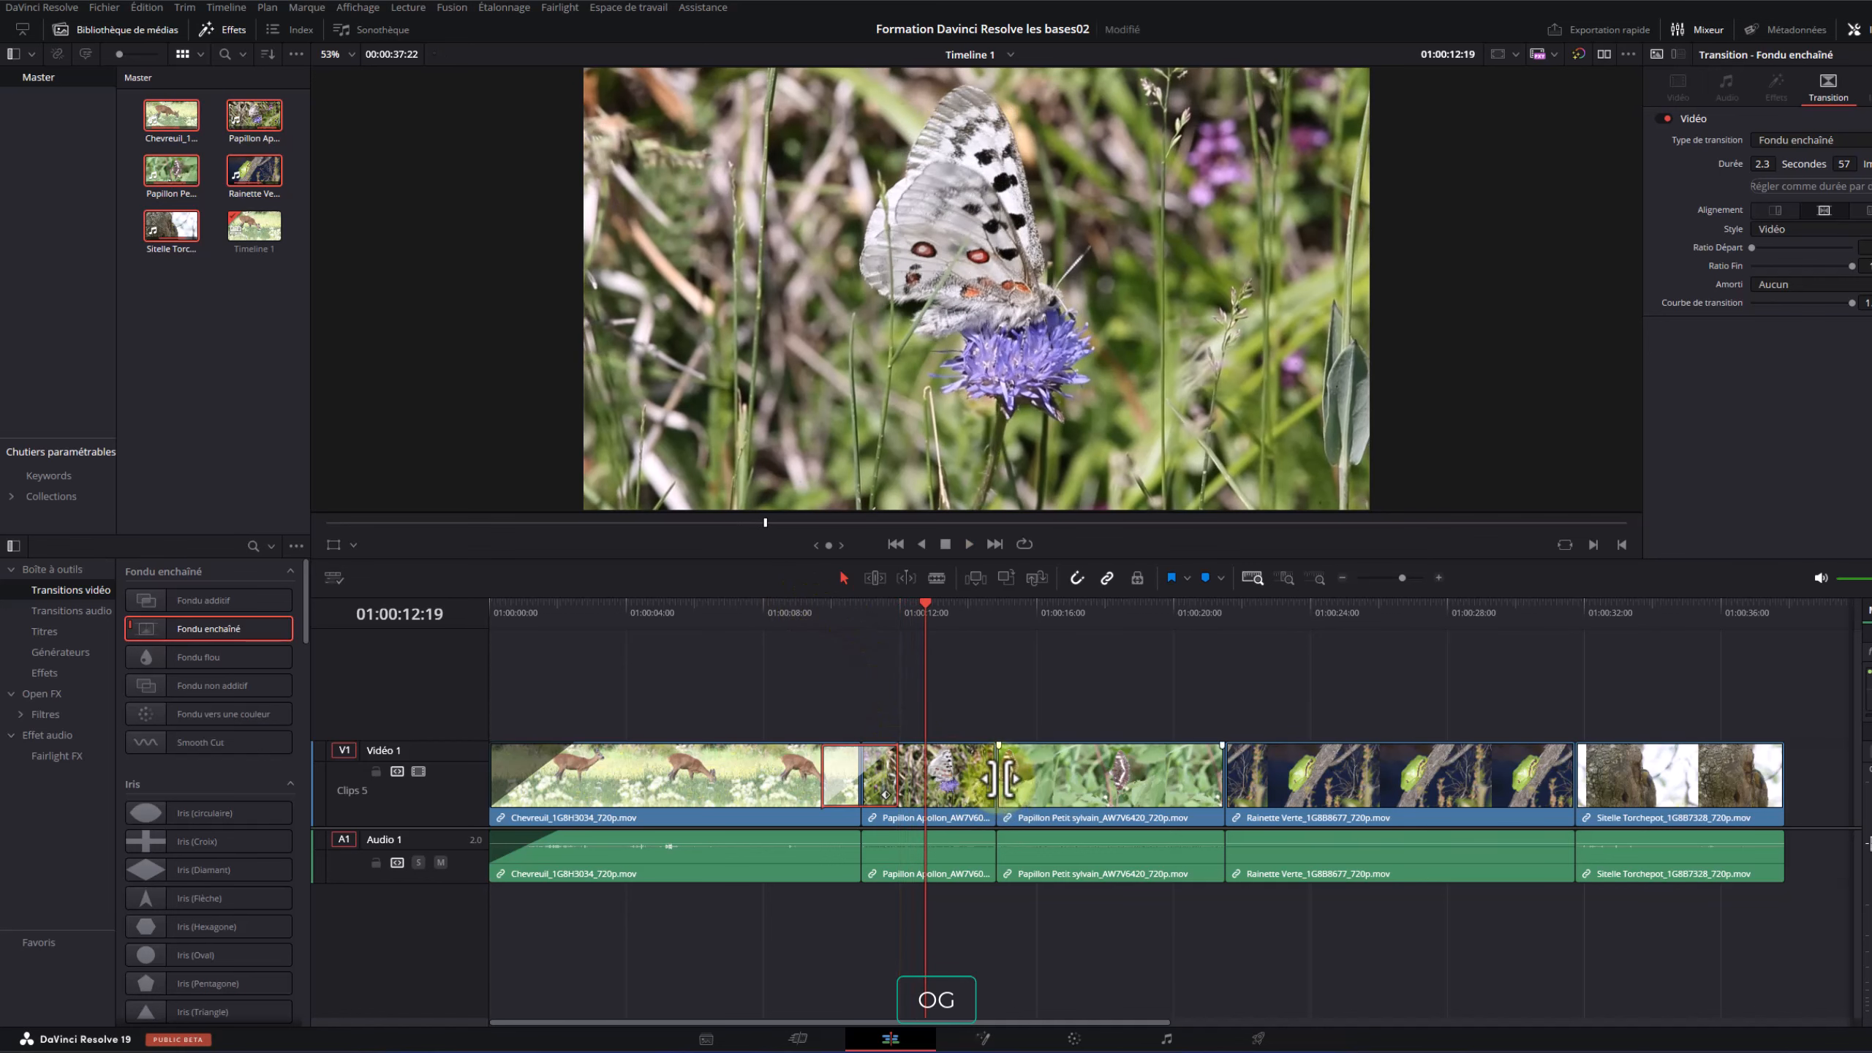
click(1001, 778)
right_click(1001, 779)
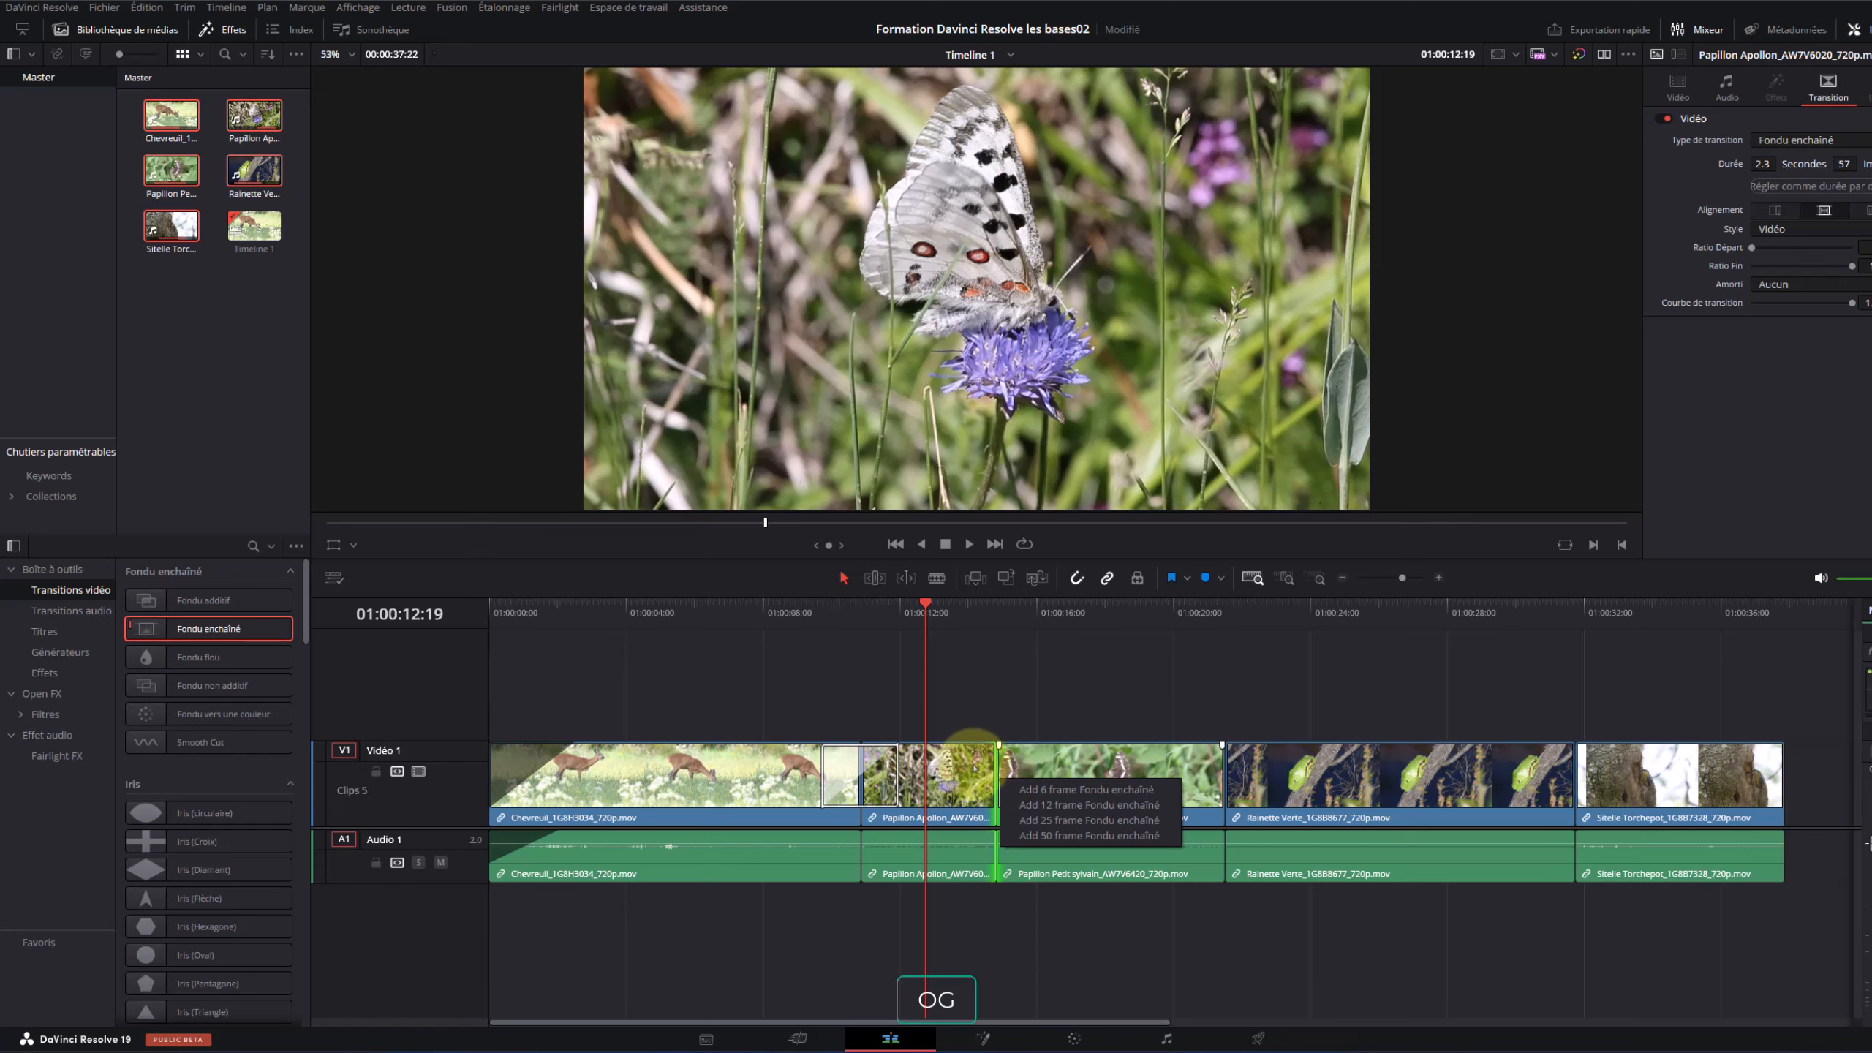
click(1059, 836)
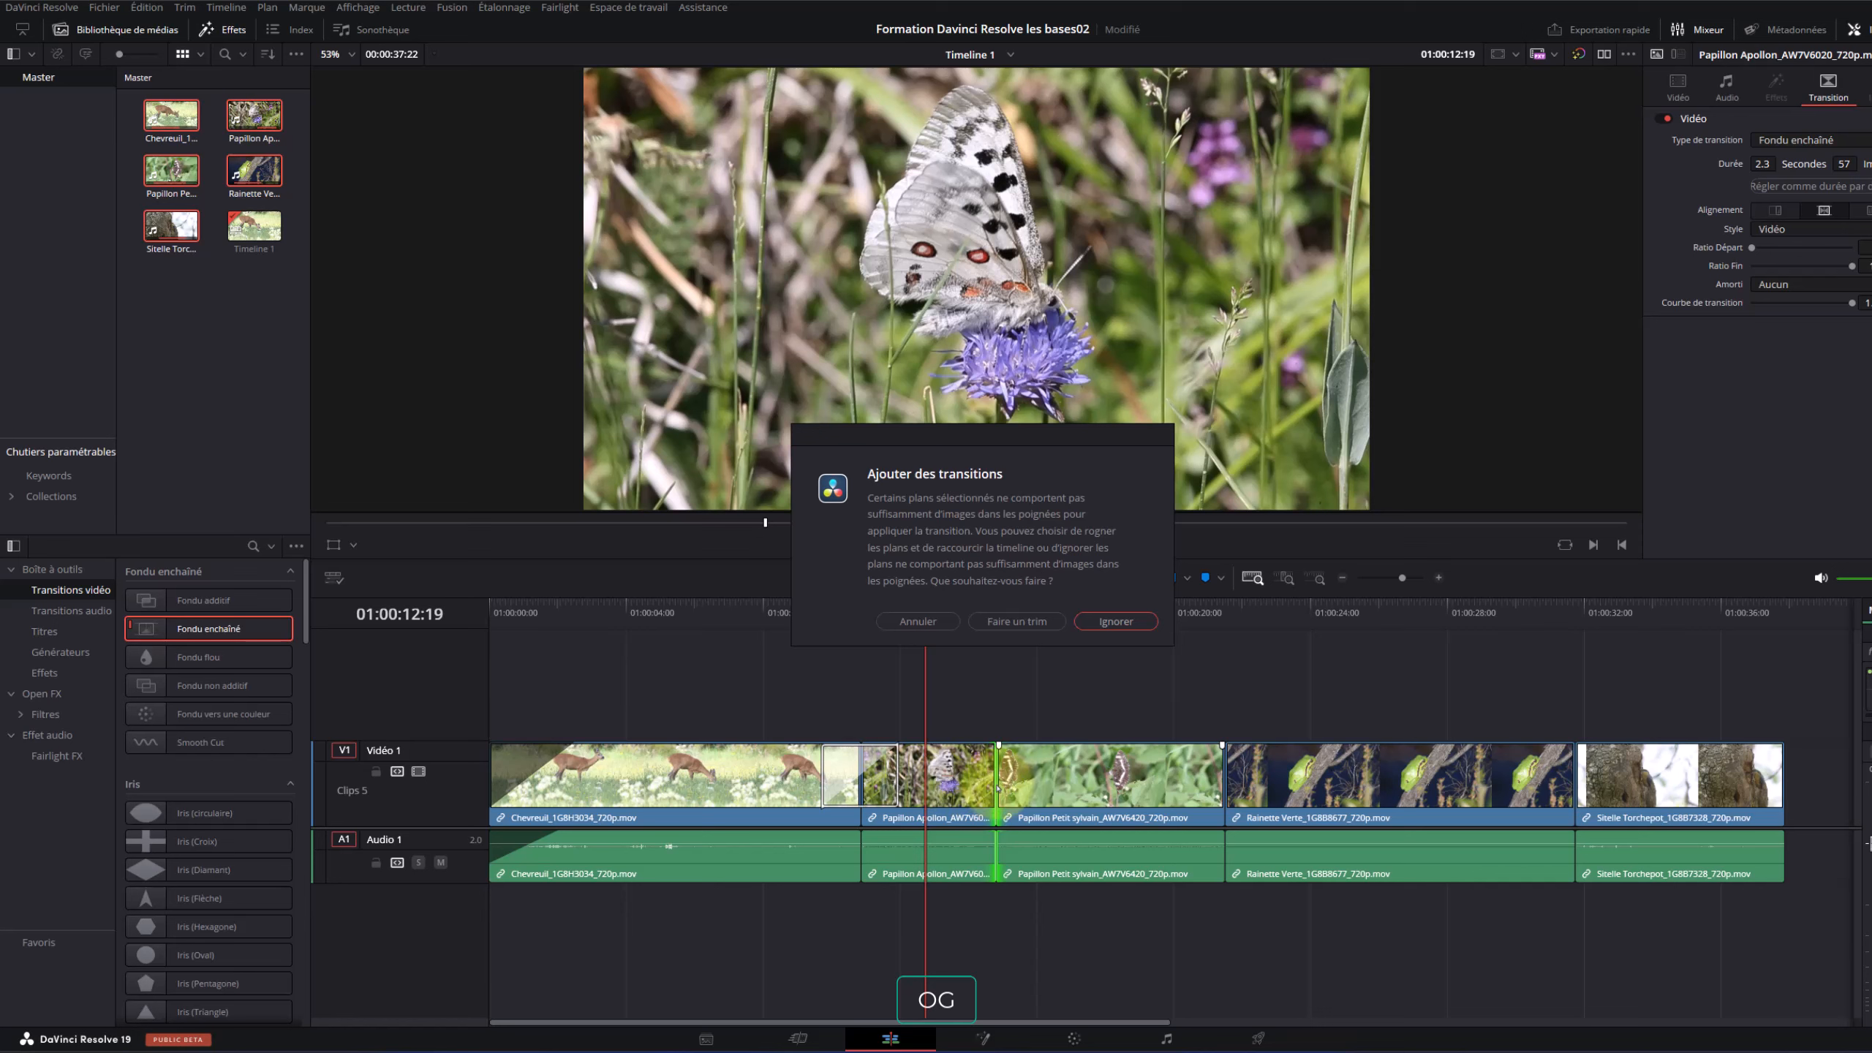
click(926, 622)
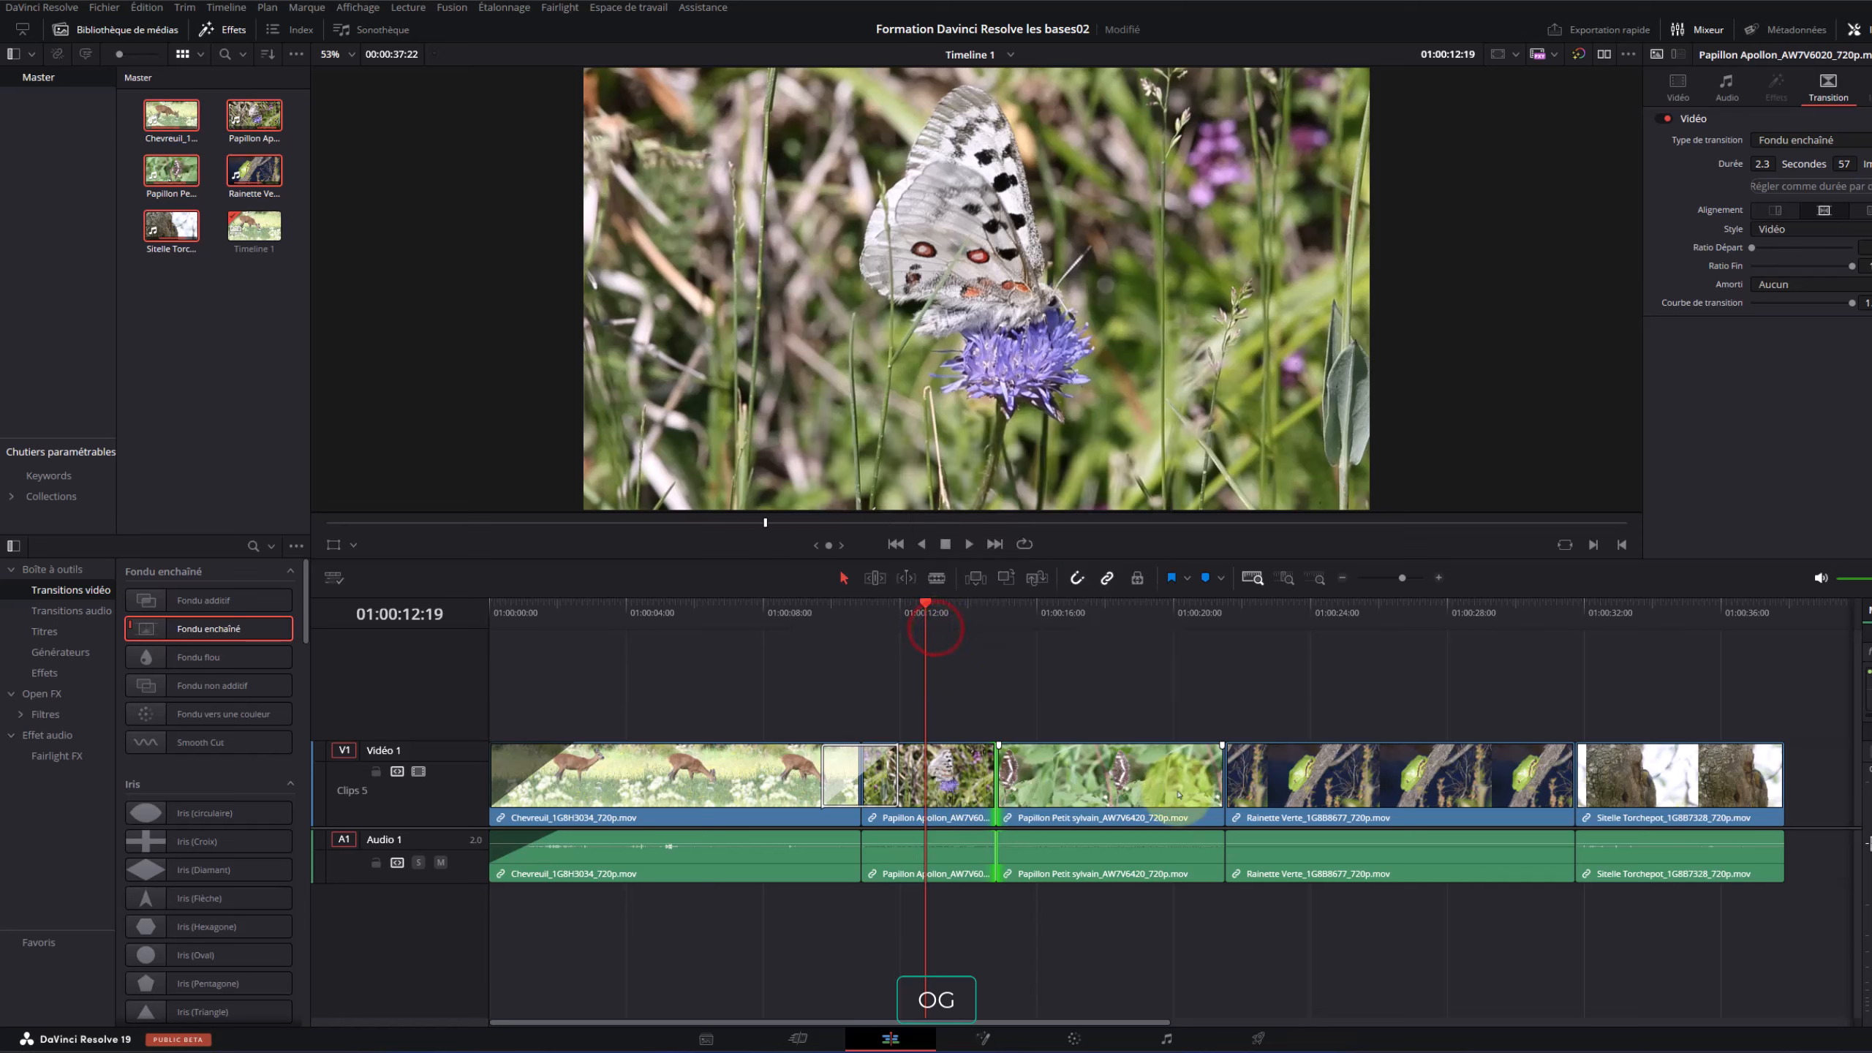
Add a 2-second Fondu enchaîné video and audio transition between the Papillon Petit sylvain and Rainette Verte clips, and play it back
click(1226, 771)
key(ctrl+t)
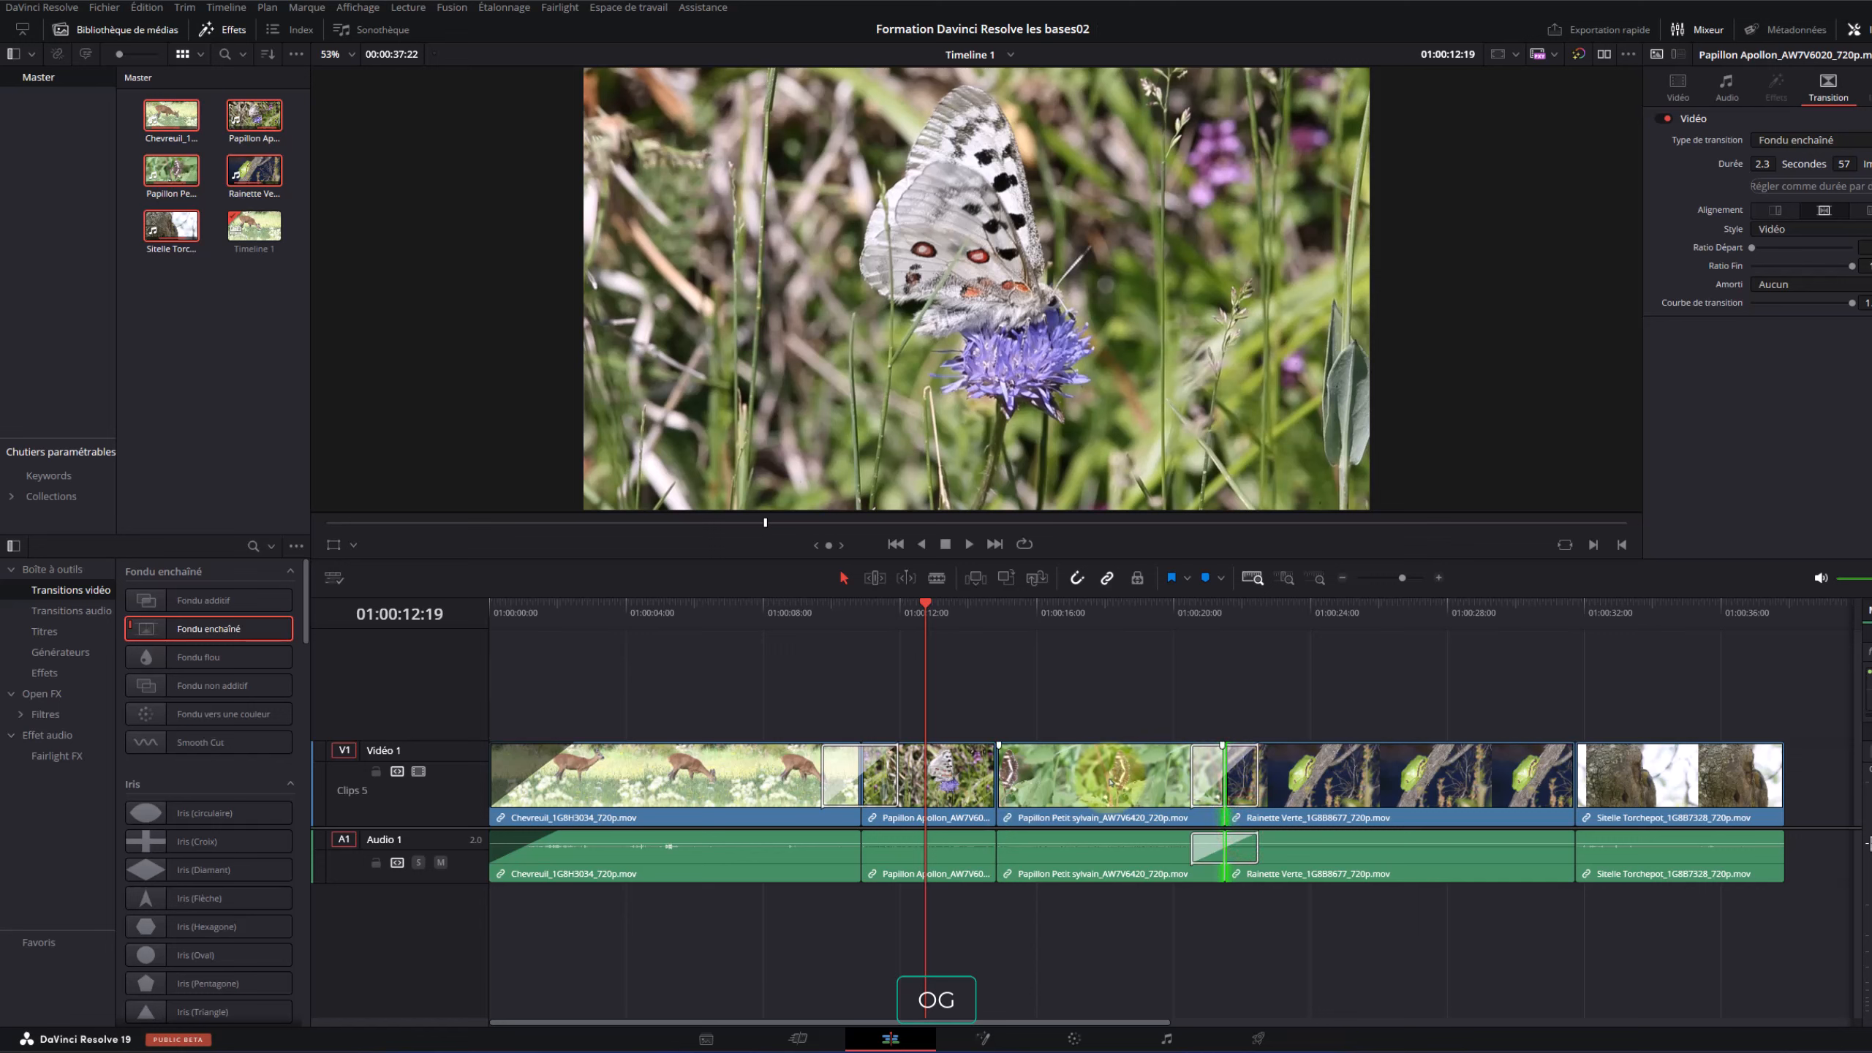
click(1181, 605)
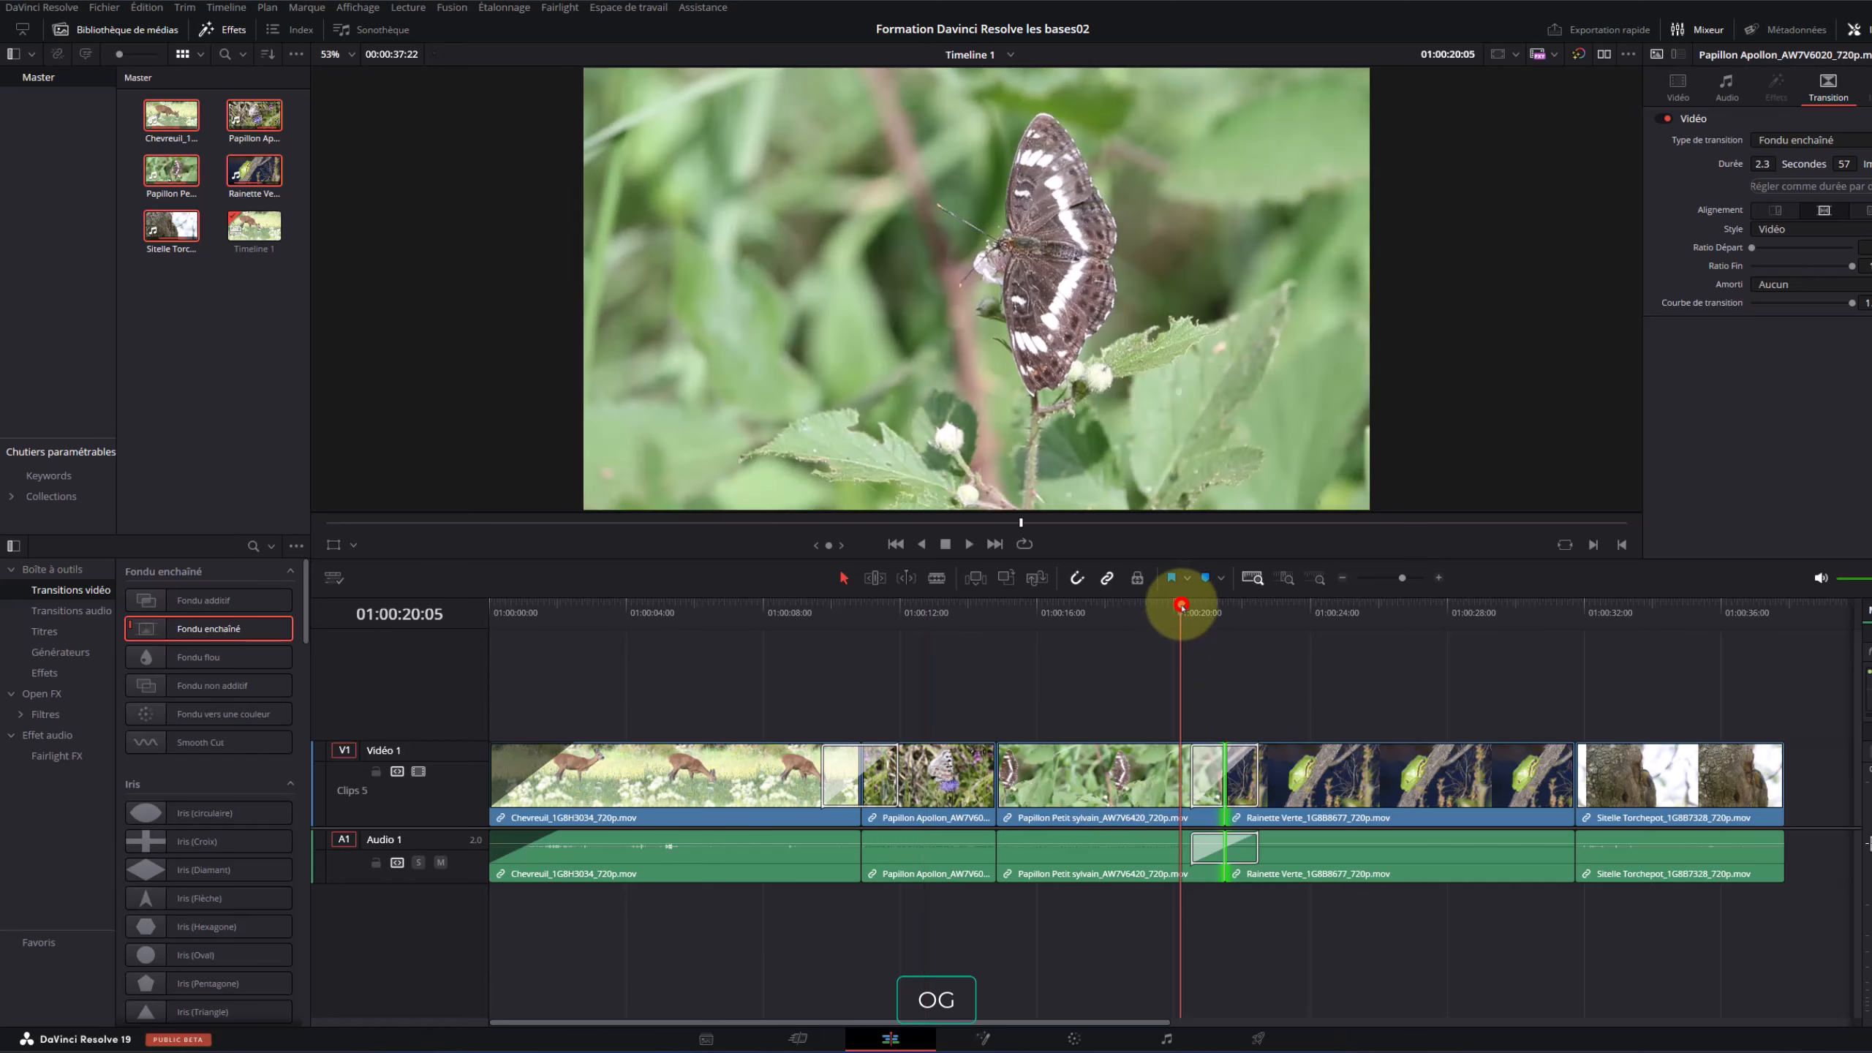
key(space)
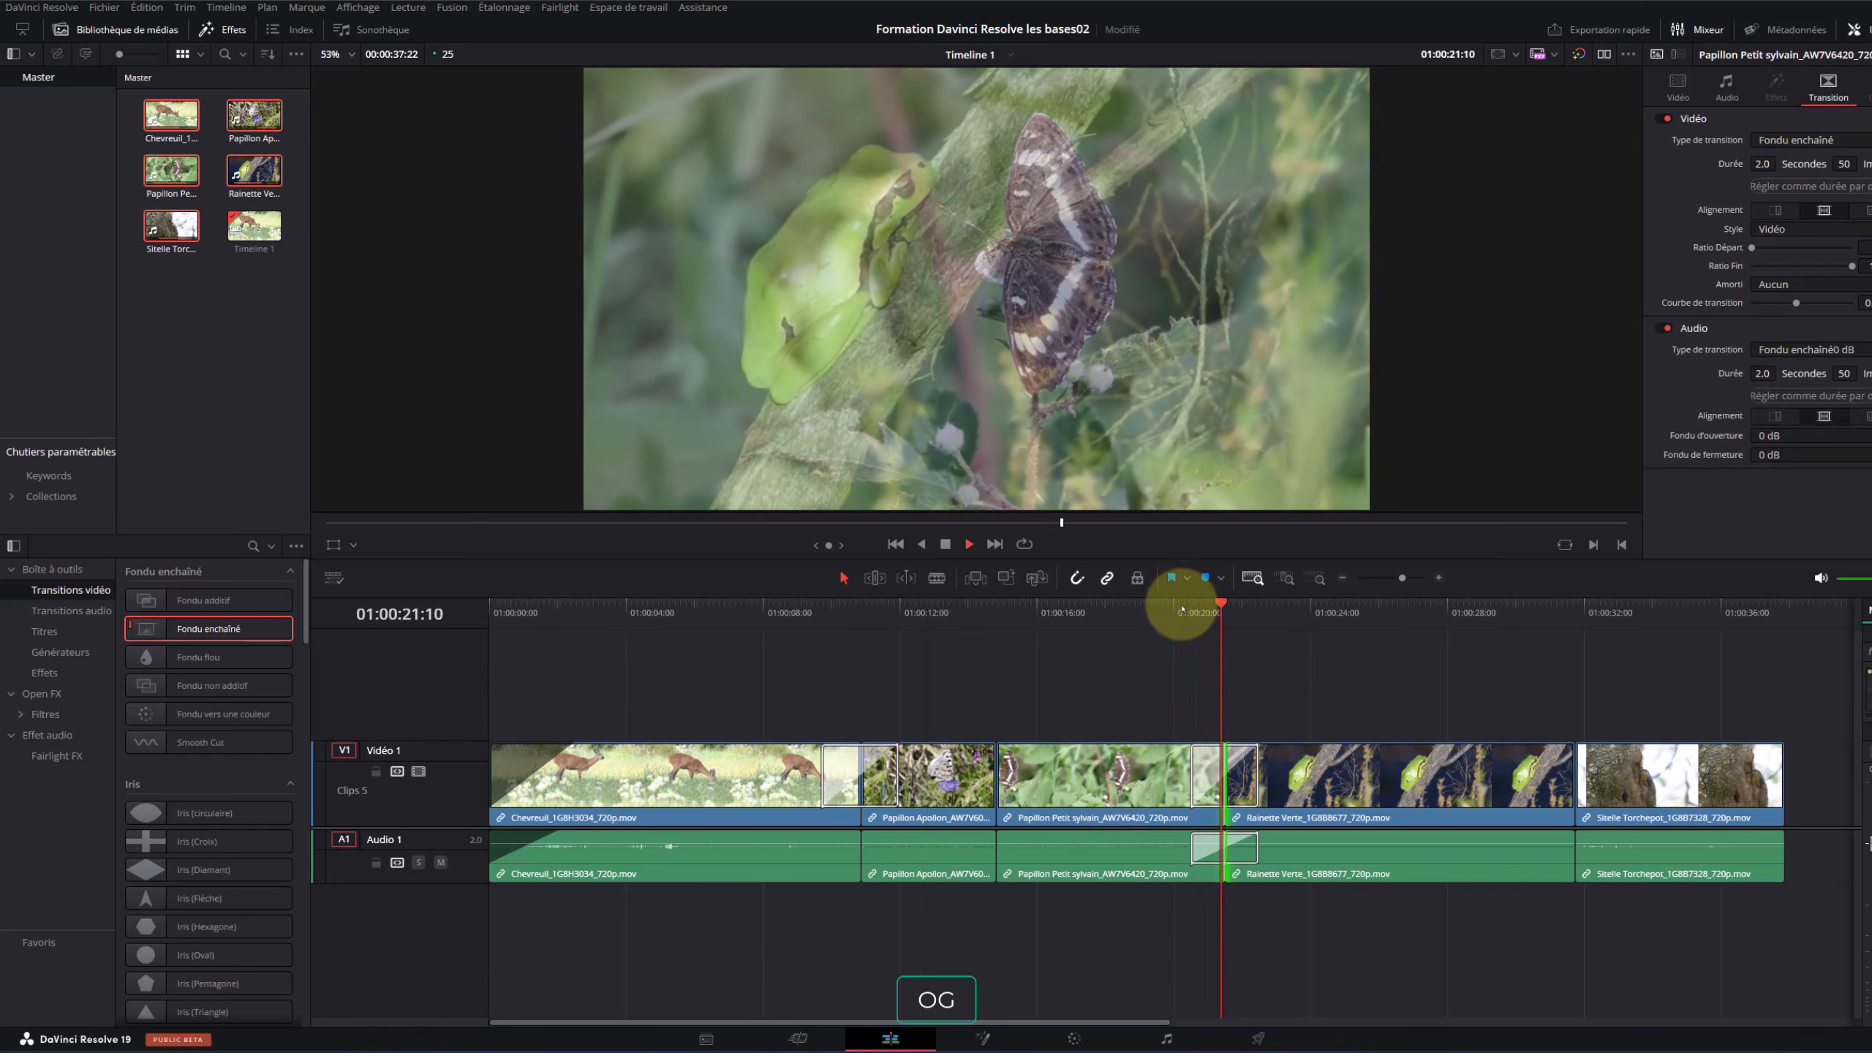
key(space)
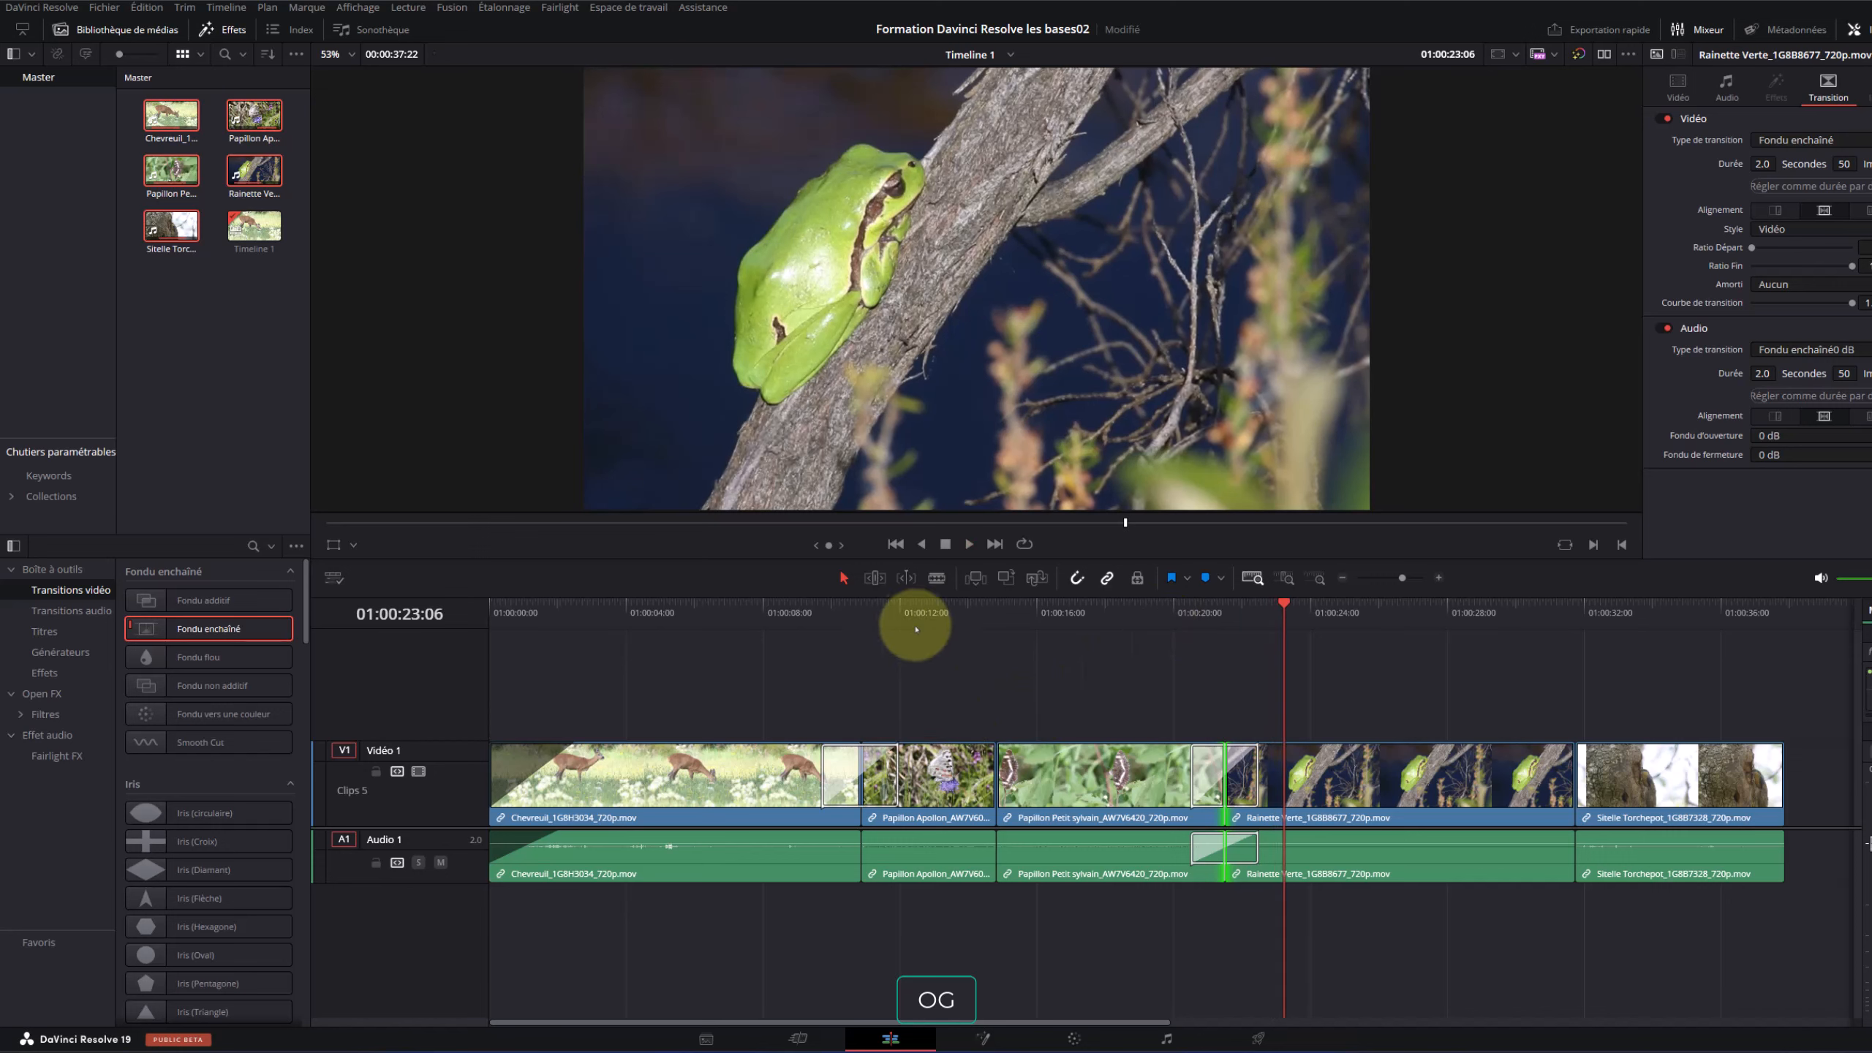
Place Fondu enchaîné video transitions on the Papillon Apollon–Papillon Petit sylvain cut and the Rainette Verte–Sitelle Torchepot cut
mouse_move(188, 628)
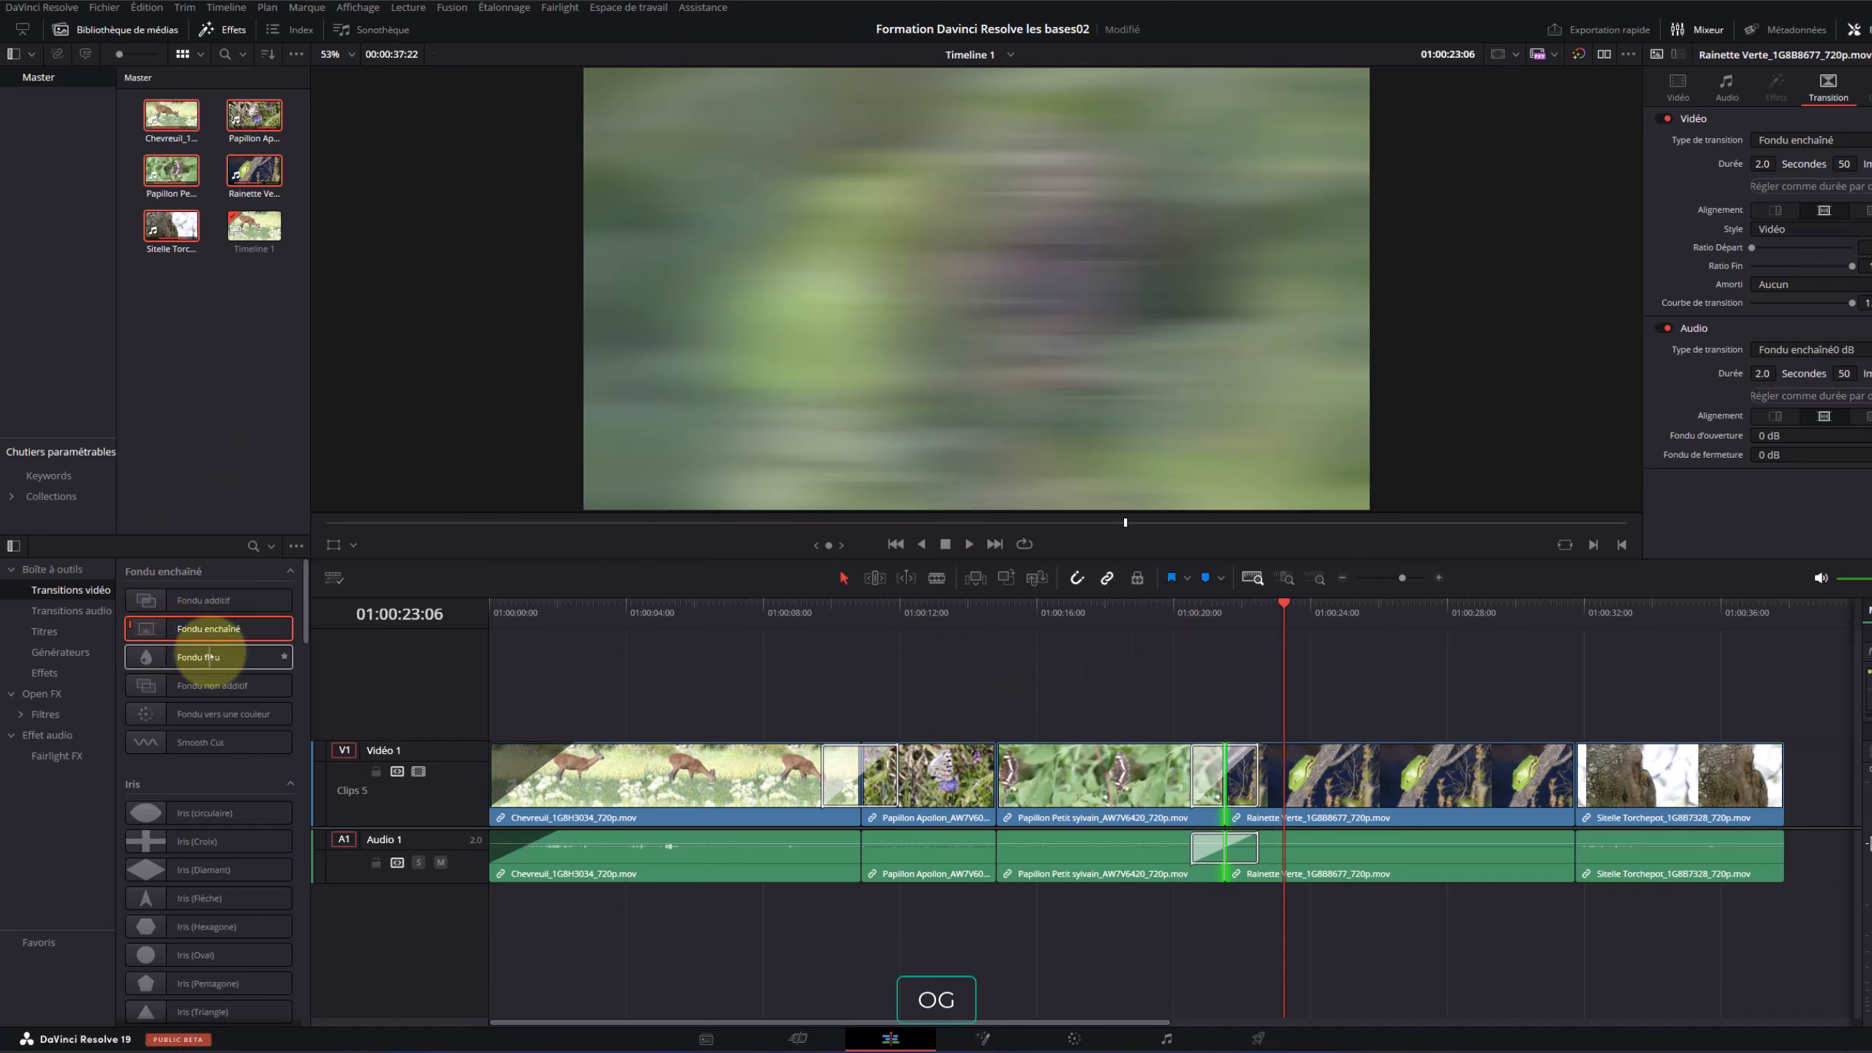
drag(208, 633, 1002, 789)
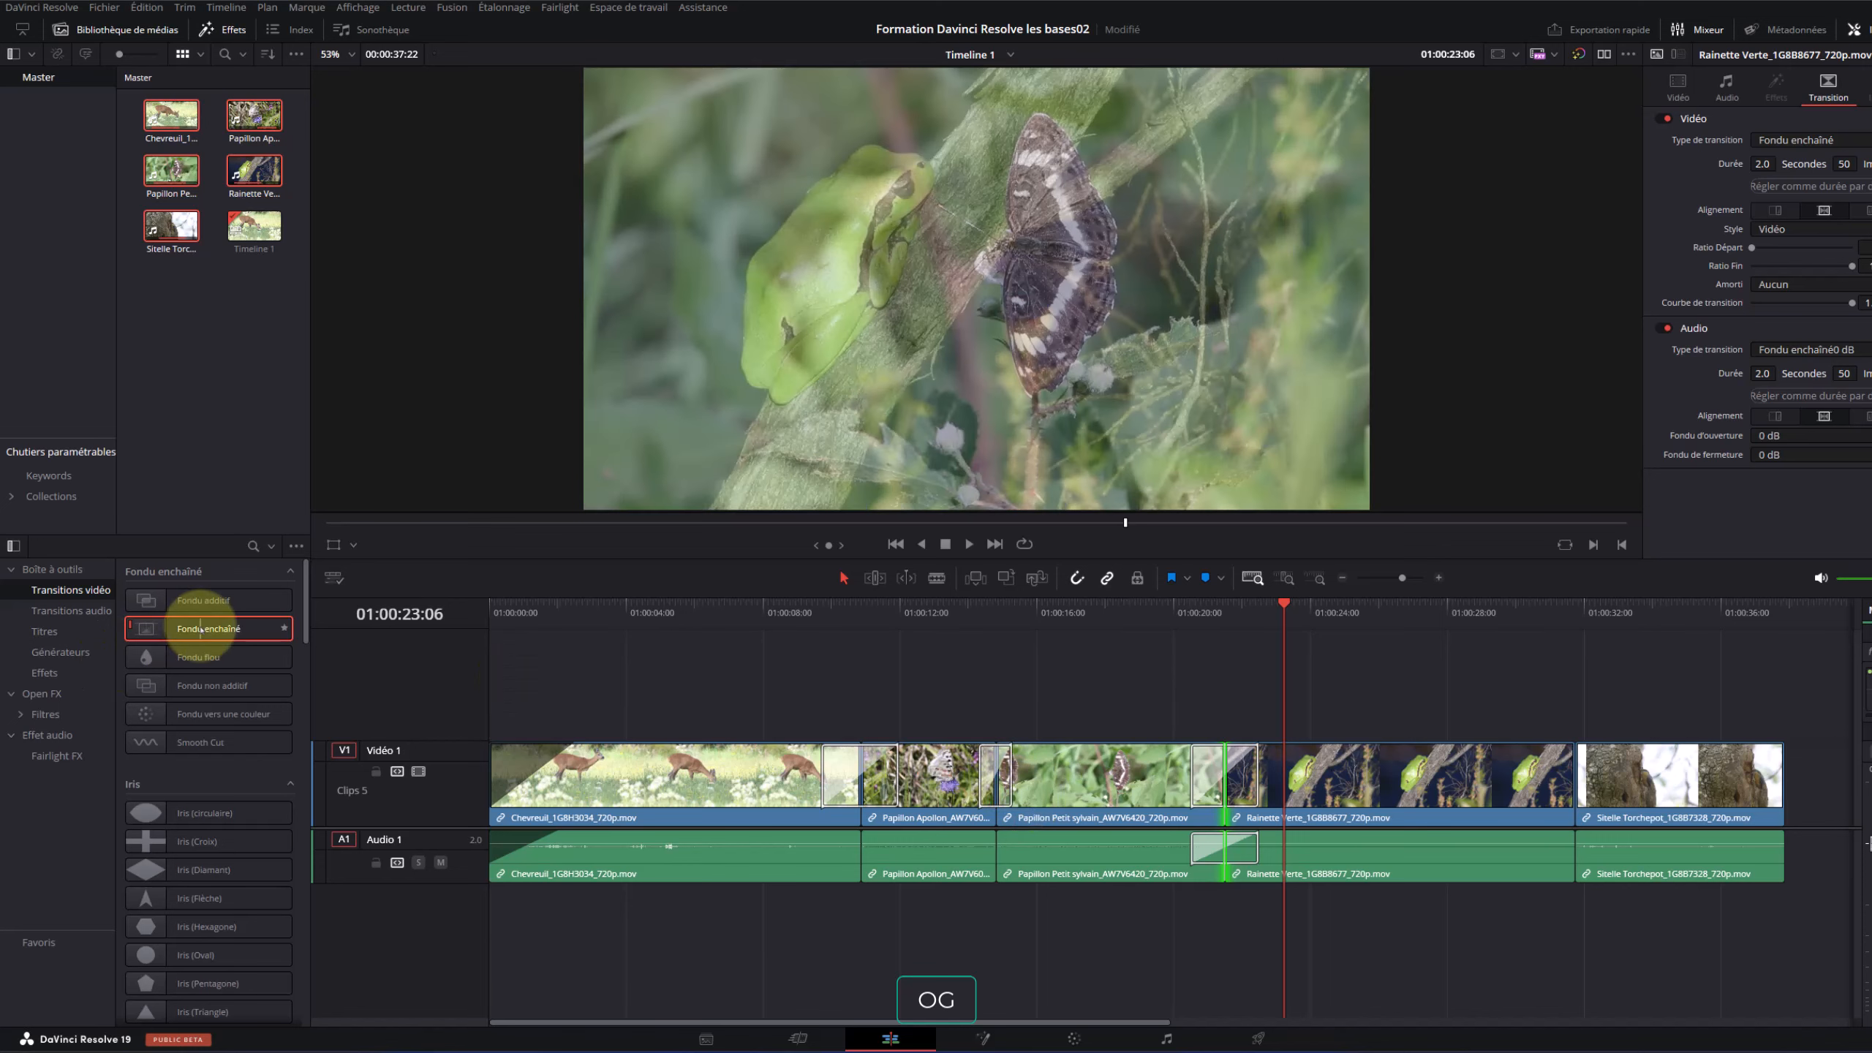
drag(199, 627, 1572, 774)
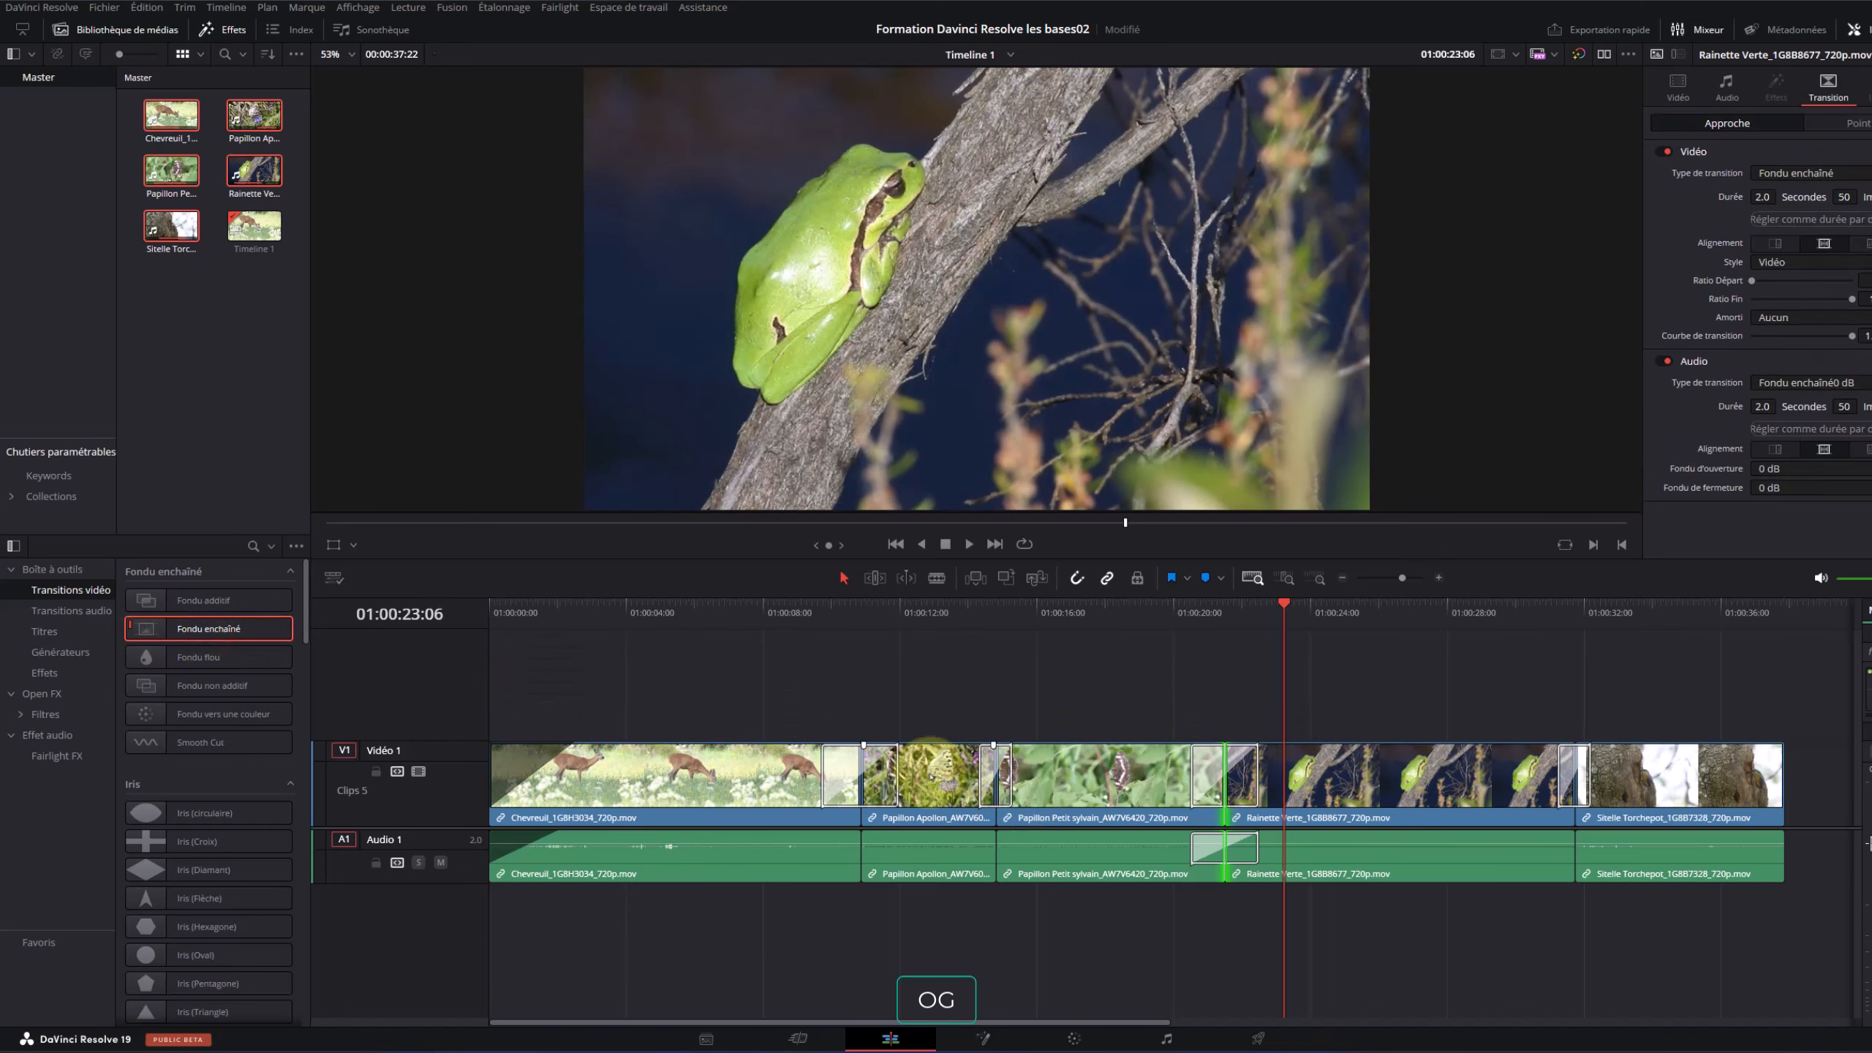
Add video and audio fade-outs at the end of the Sitelle Torchepot clip
click(1755, 754)
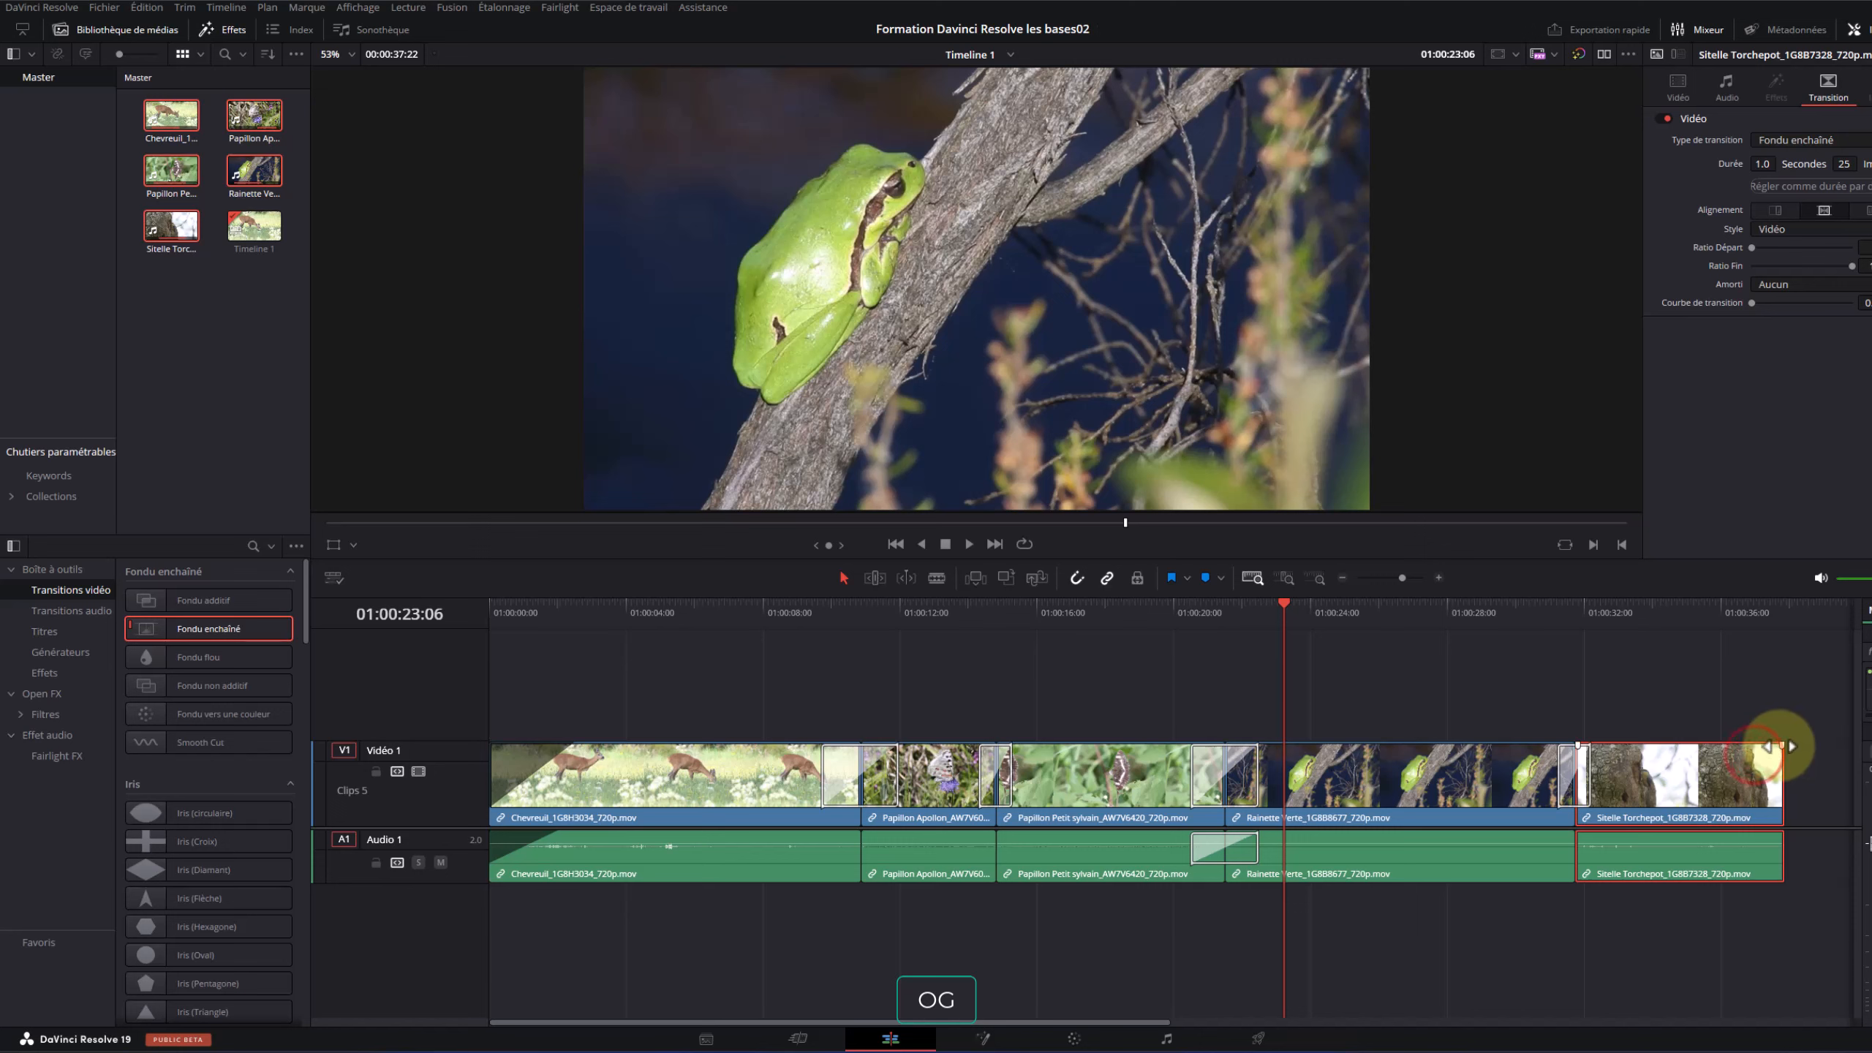
click(1779, 746)
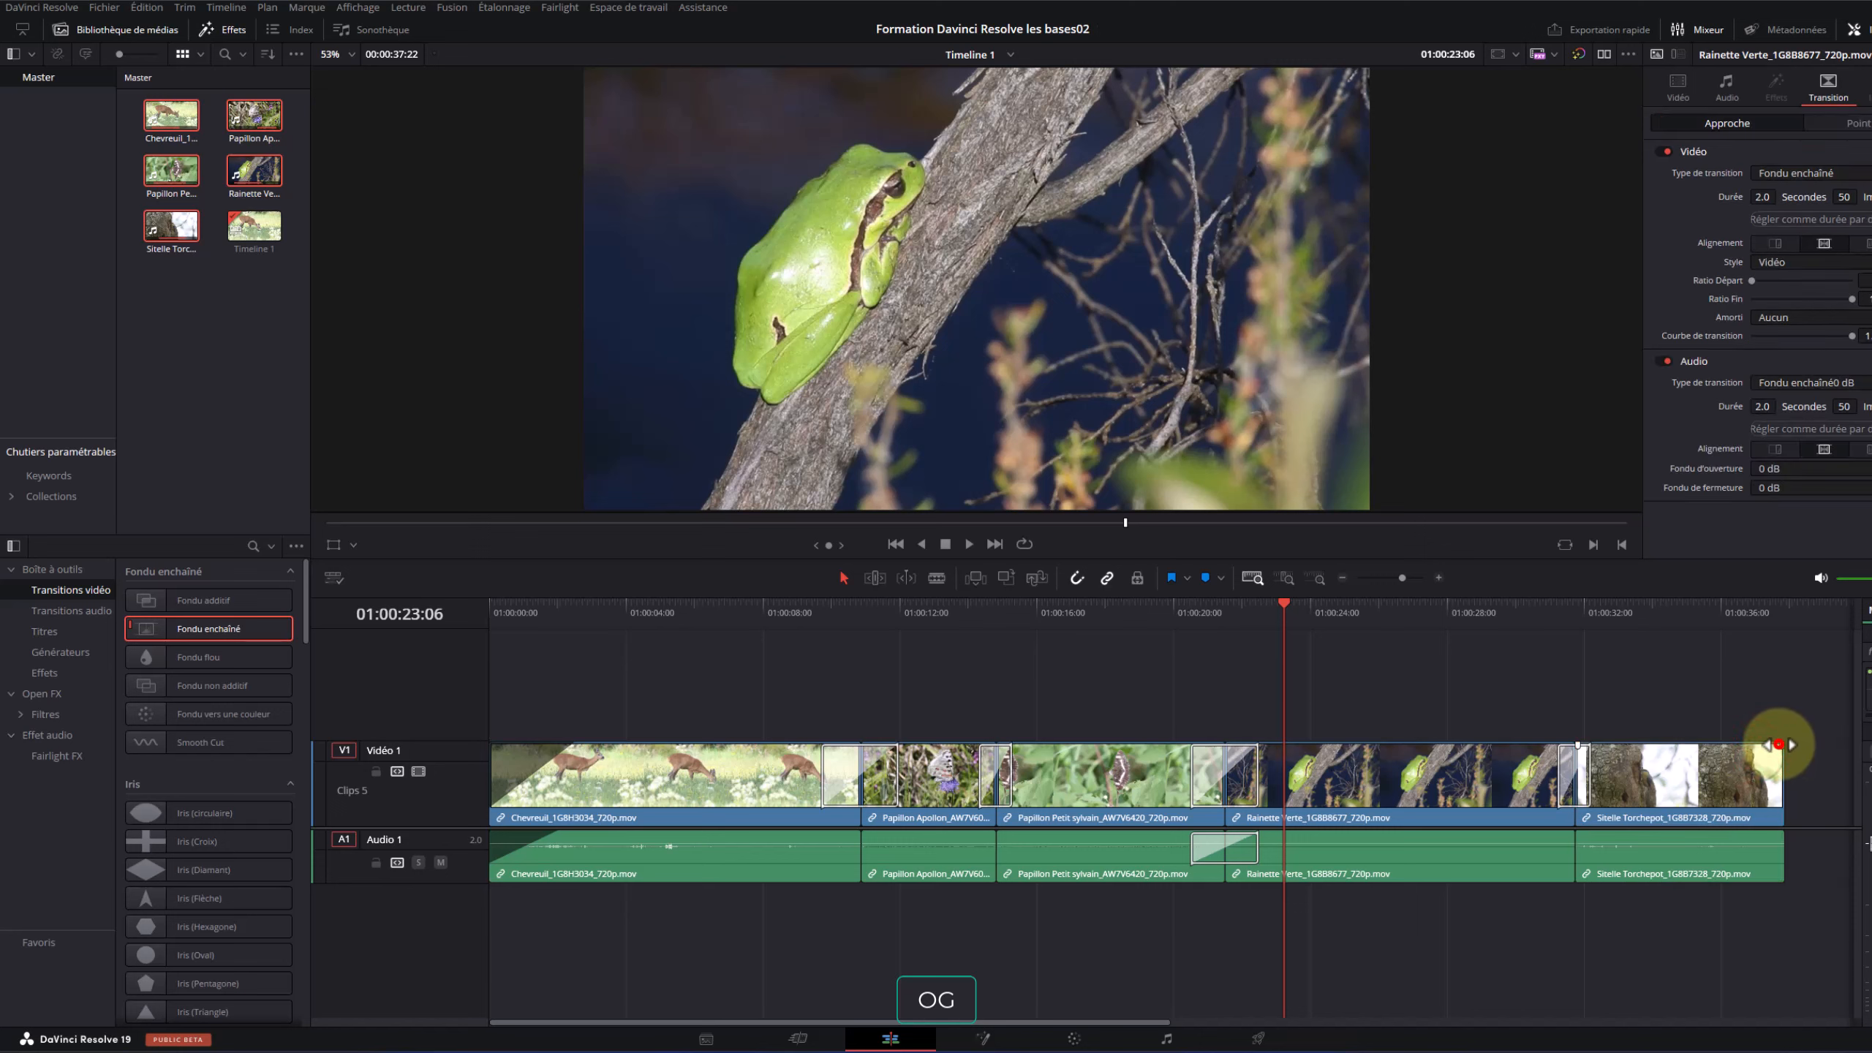
click(1738, 860)
click(1782, 836)
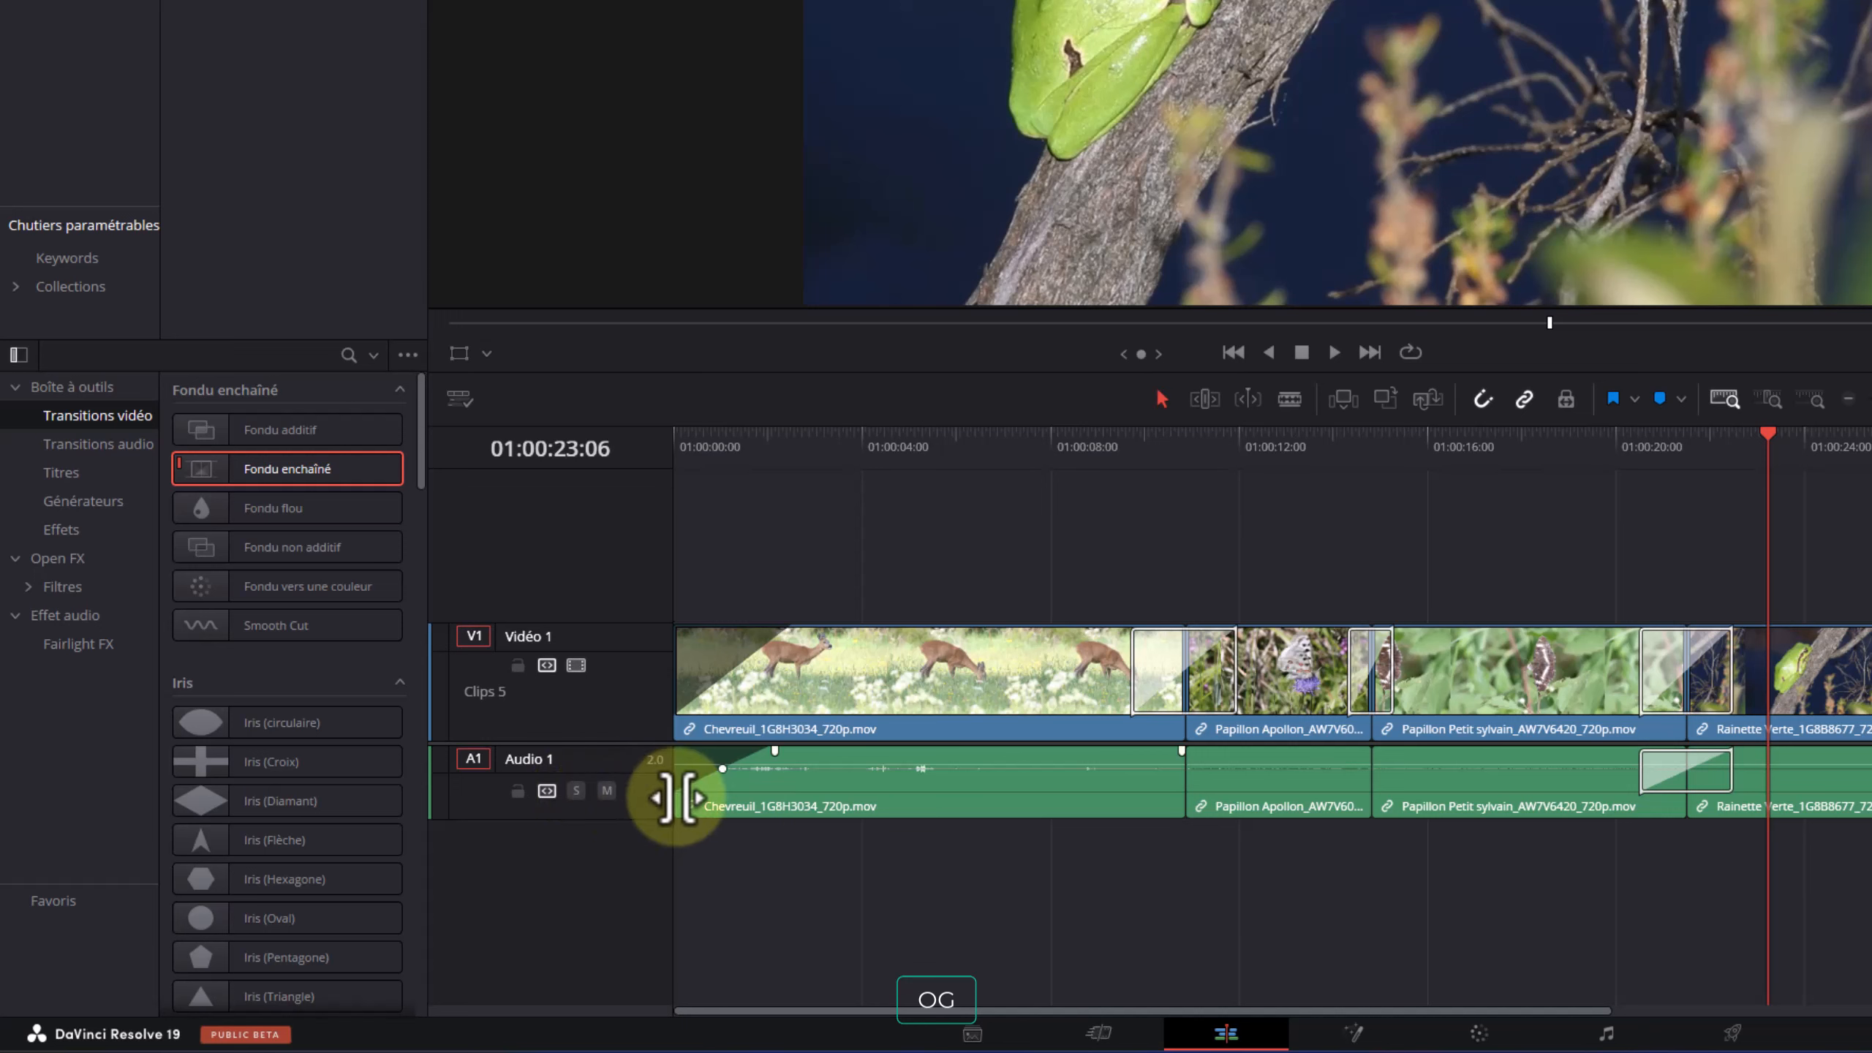
Mute the Audio 1 track and play the first seconds of the timeline from its start
click(605, 791)
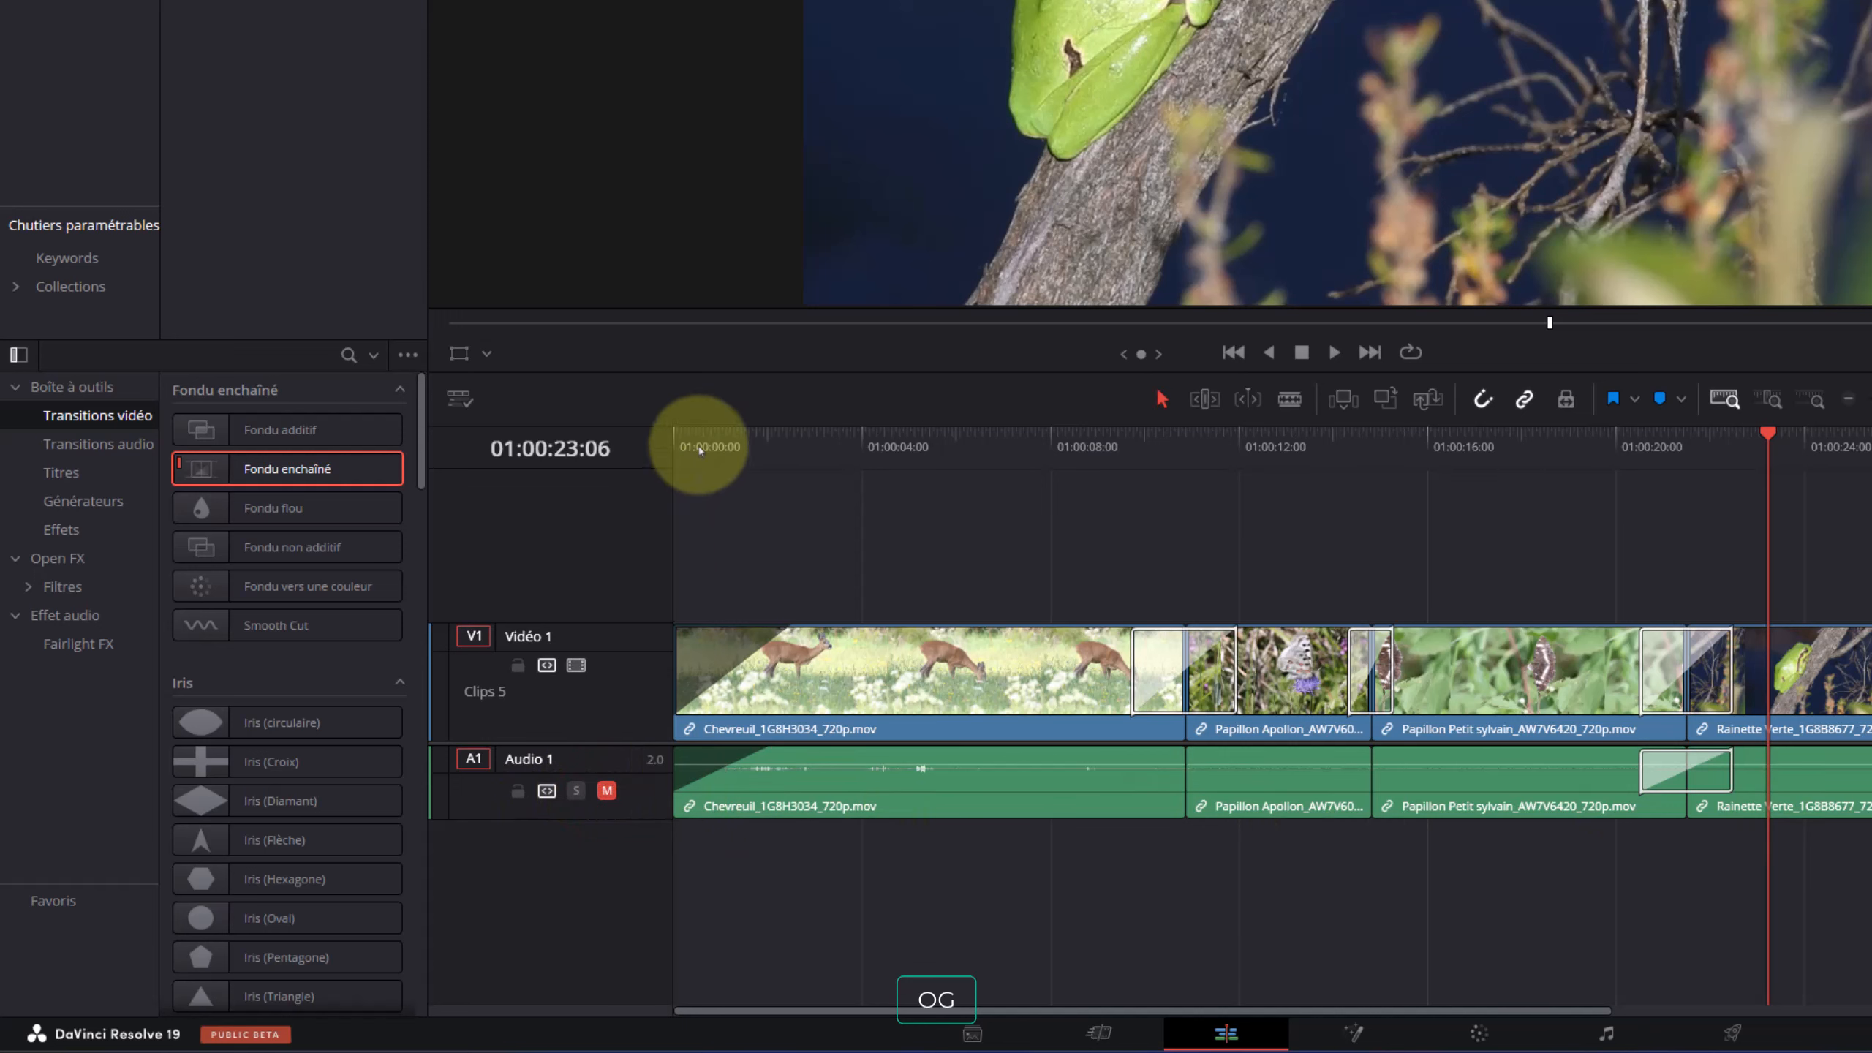
drag(698, 448, 592, 449)
key(space)
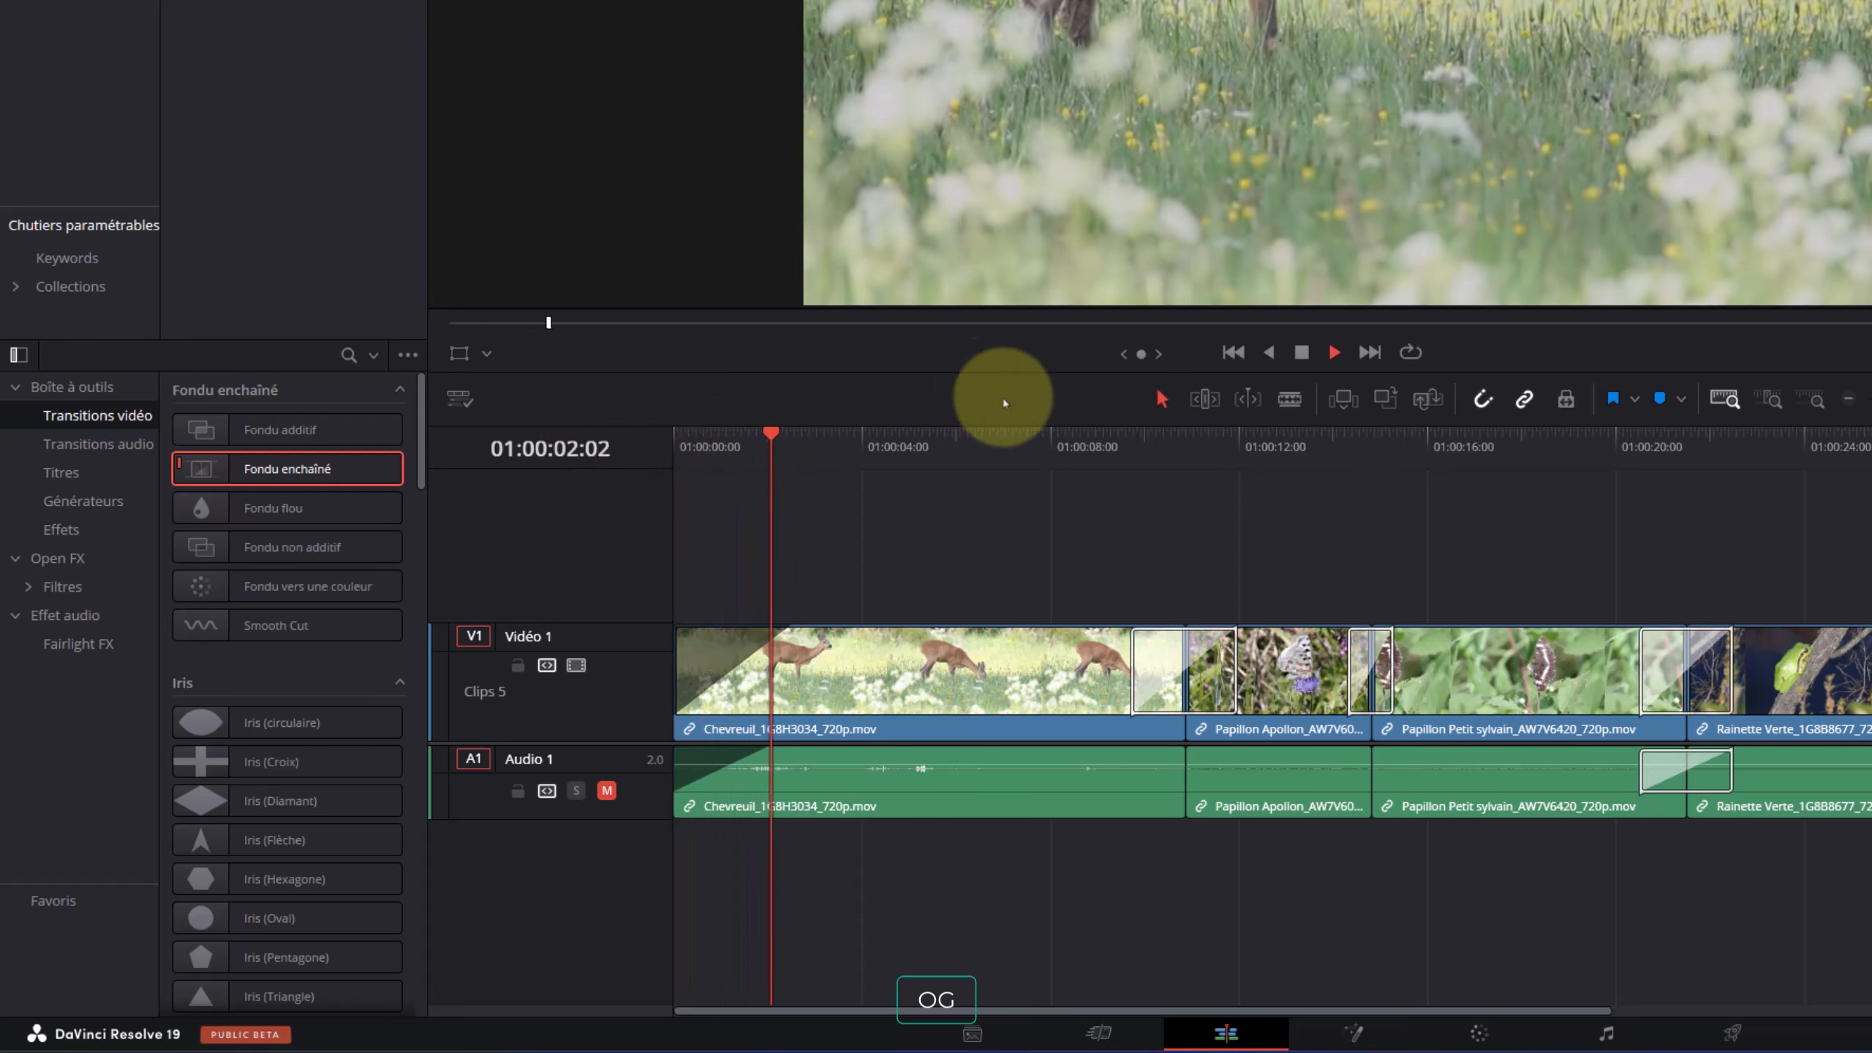
key(space)
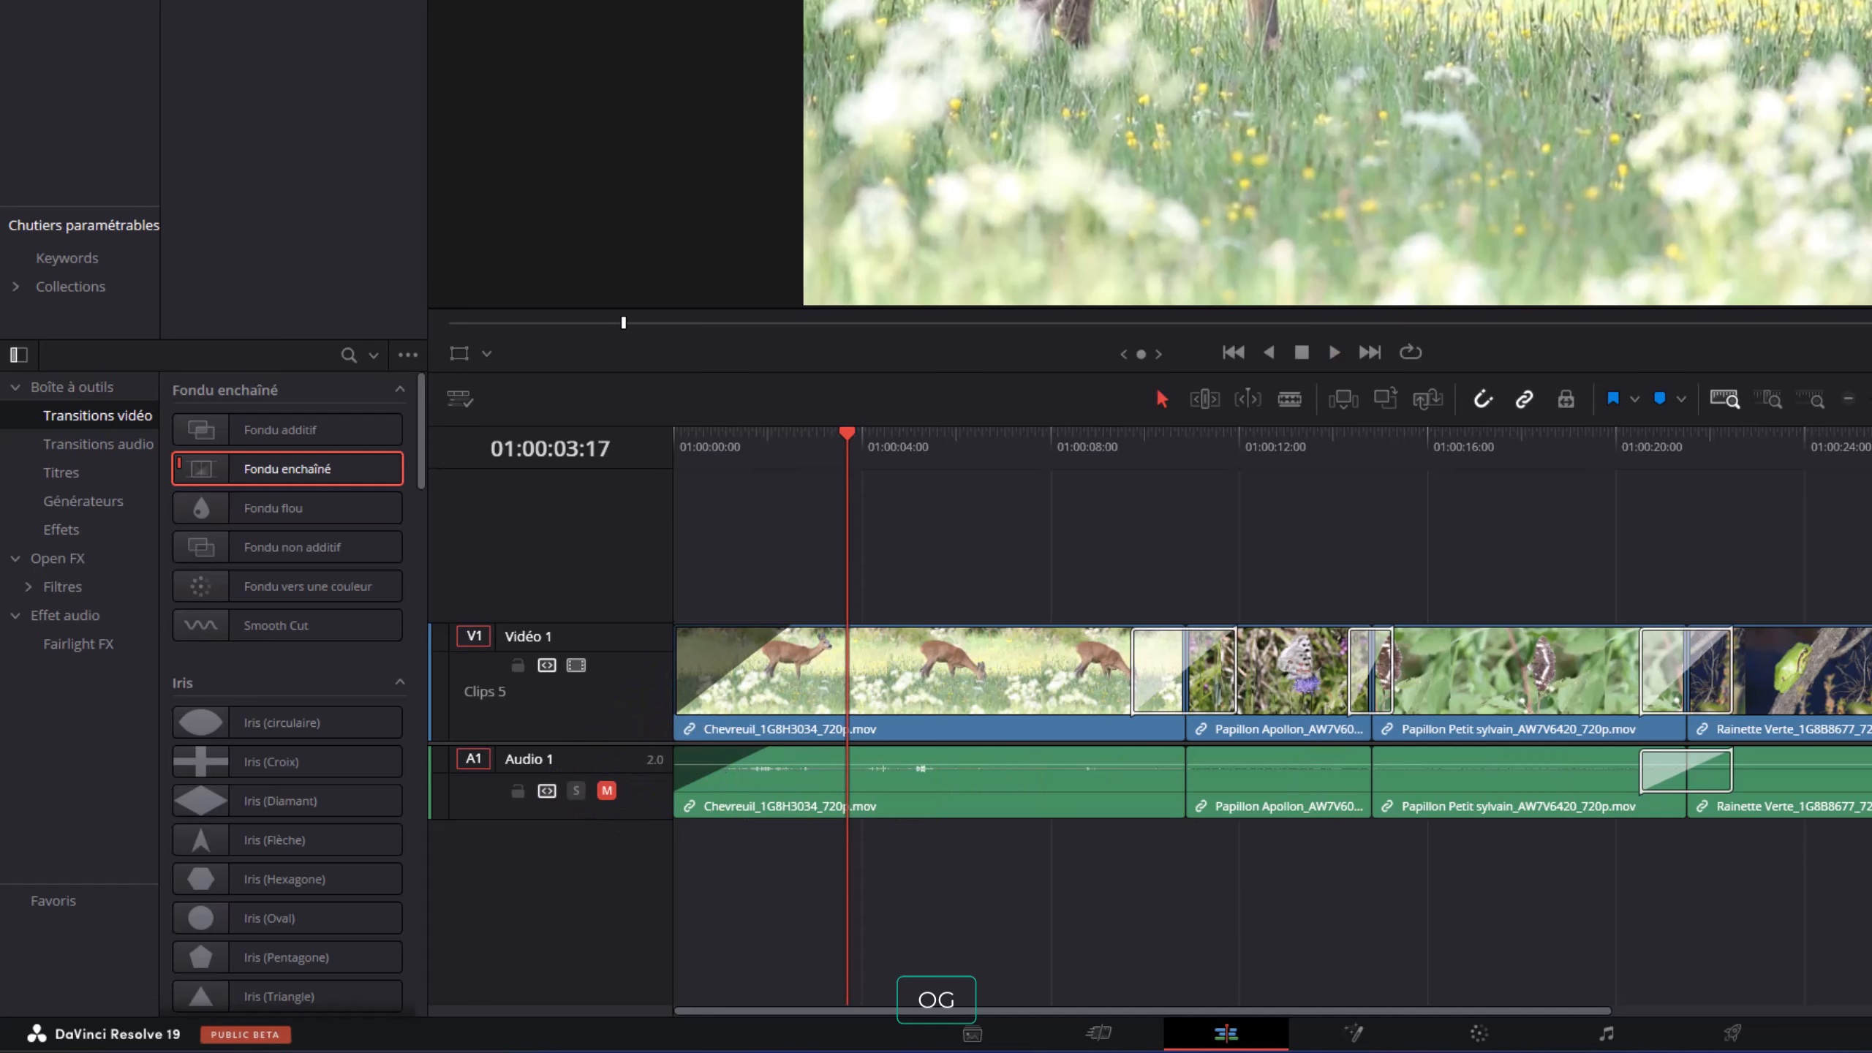
click(606, 790)
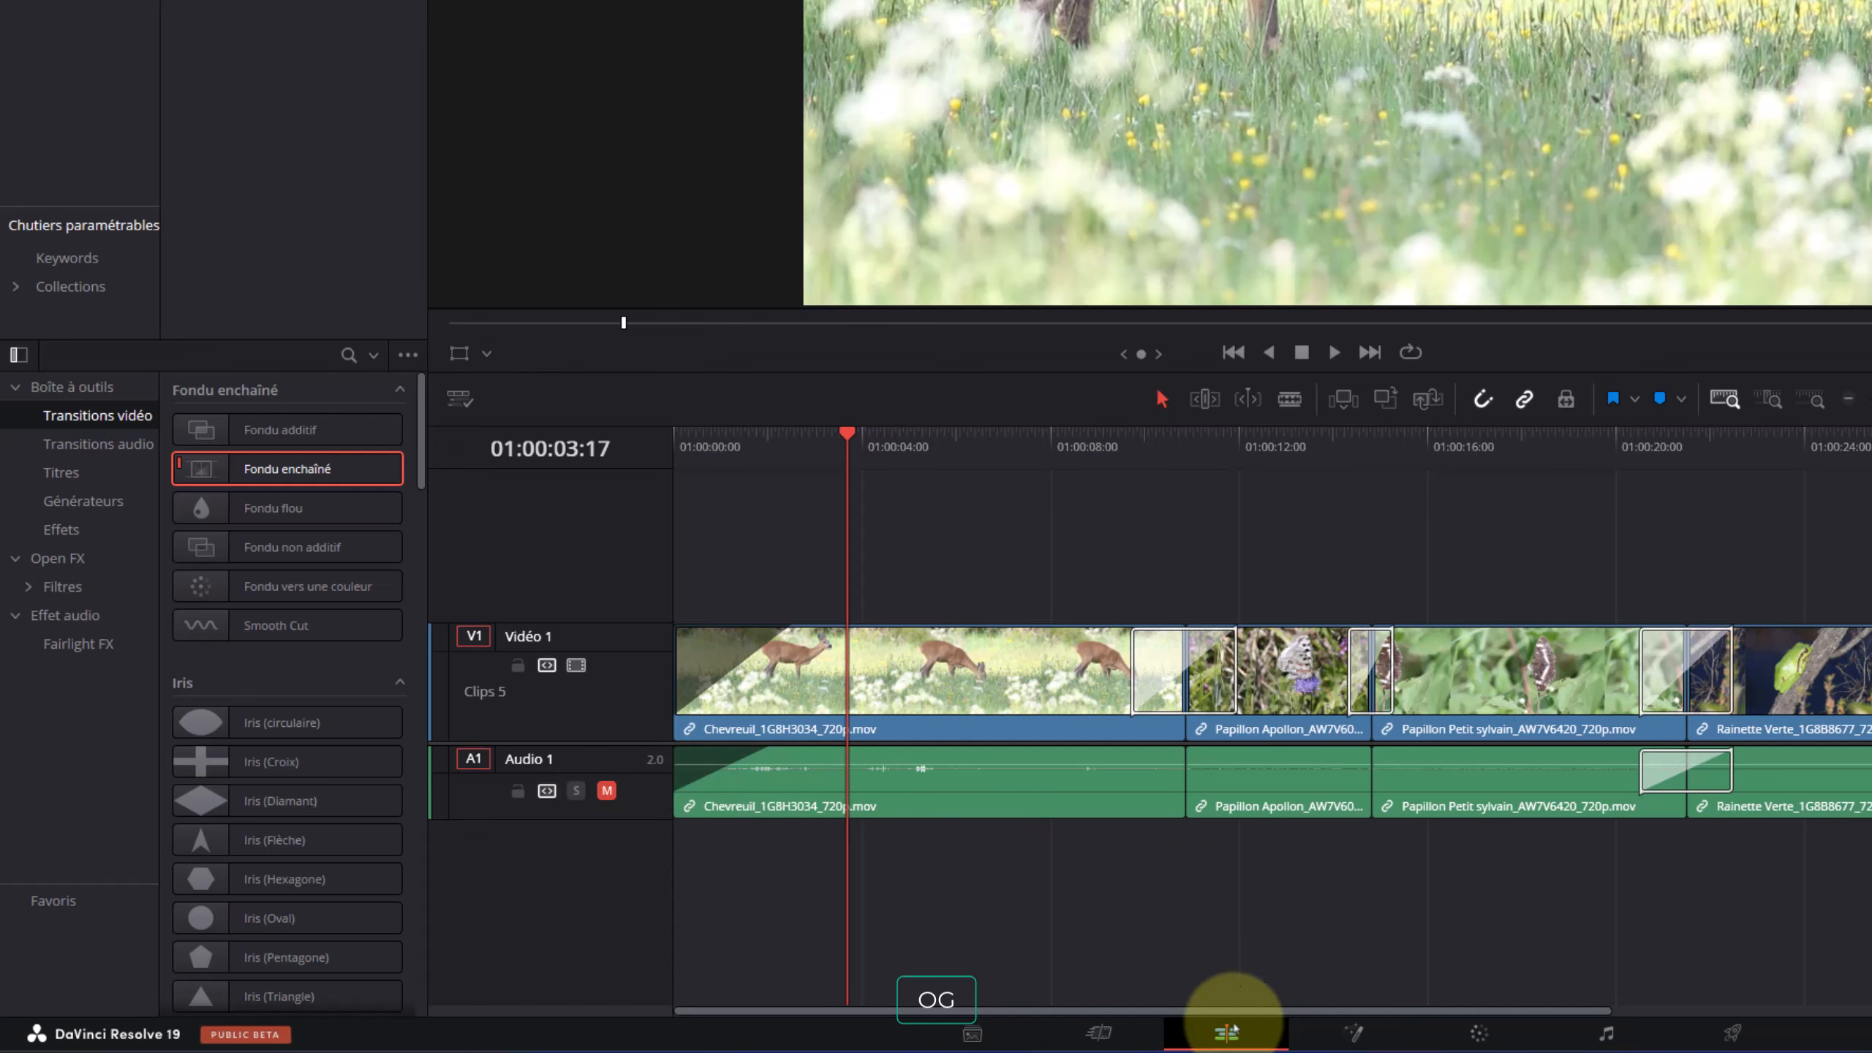
Switch to the file explorer, open the Musiques folder and import the Helium - TrackTribe music file into the DaVinci Resolve media library
key(alt+Tab)
drag(1072, 212, 1042, 242)
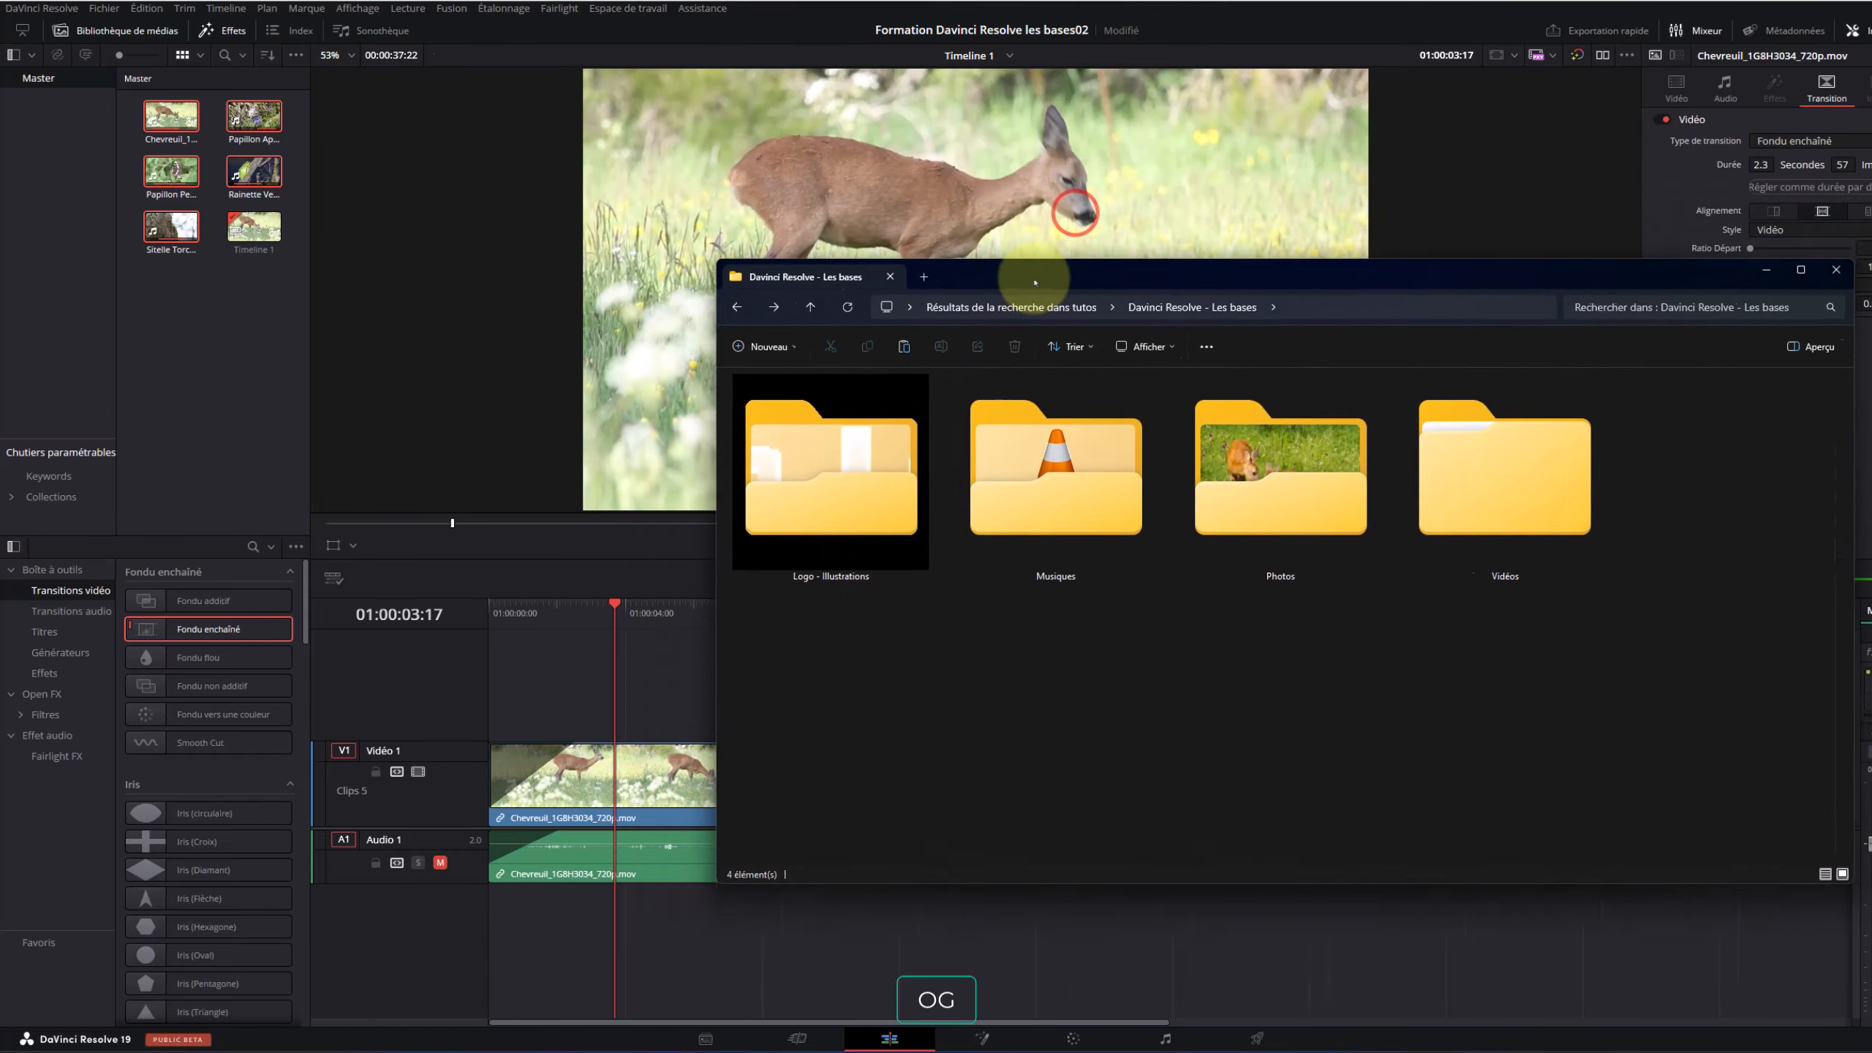
double_click(1083, 481)
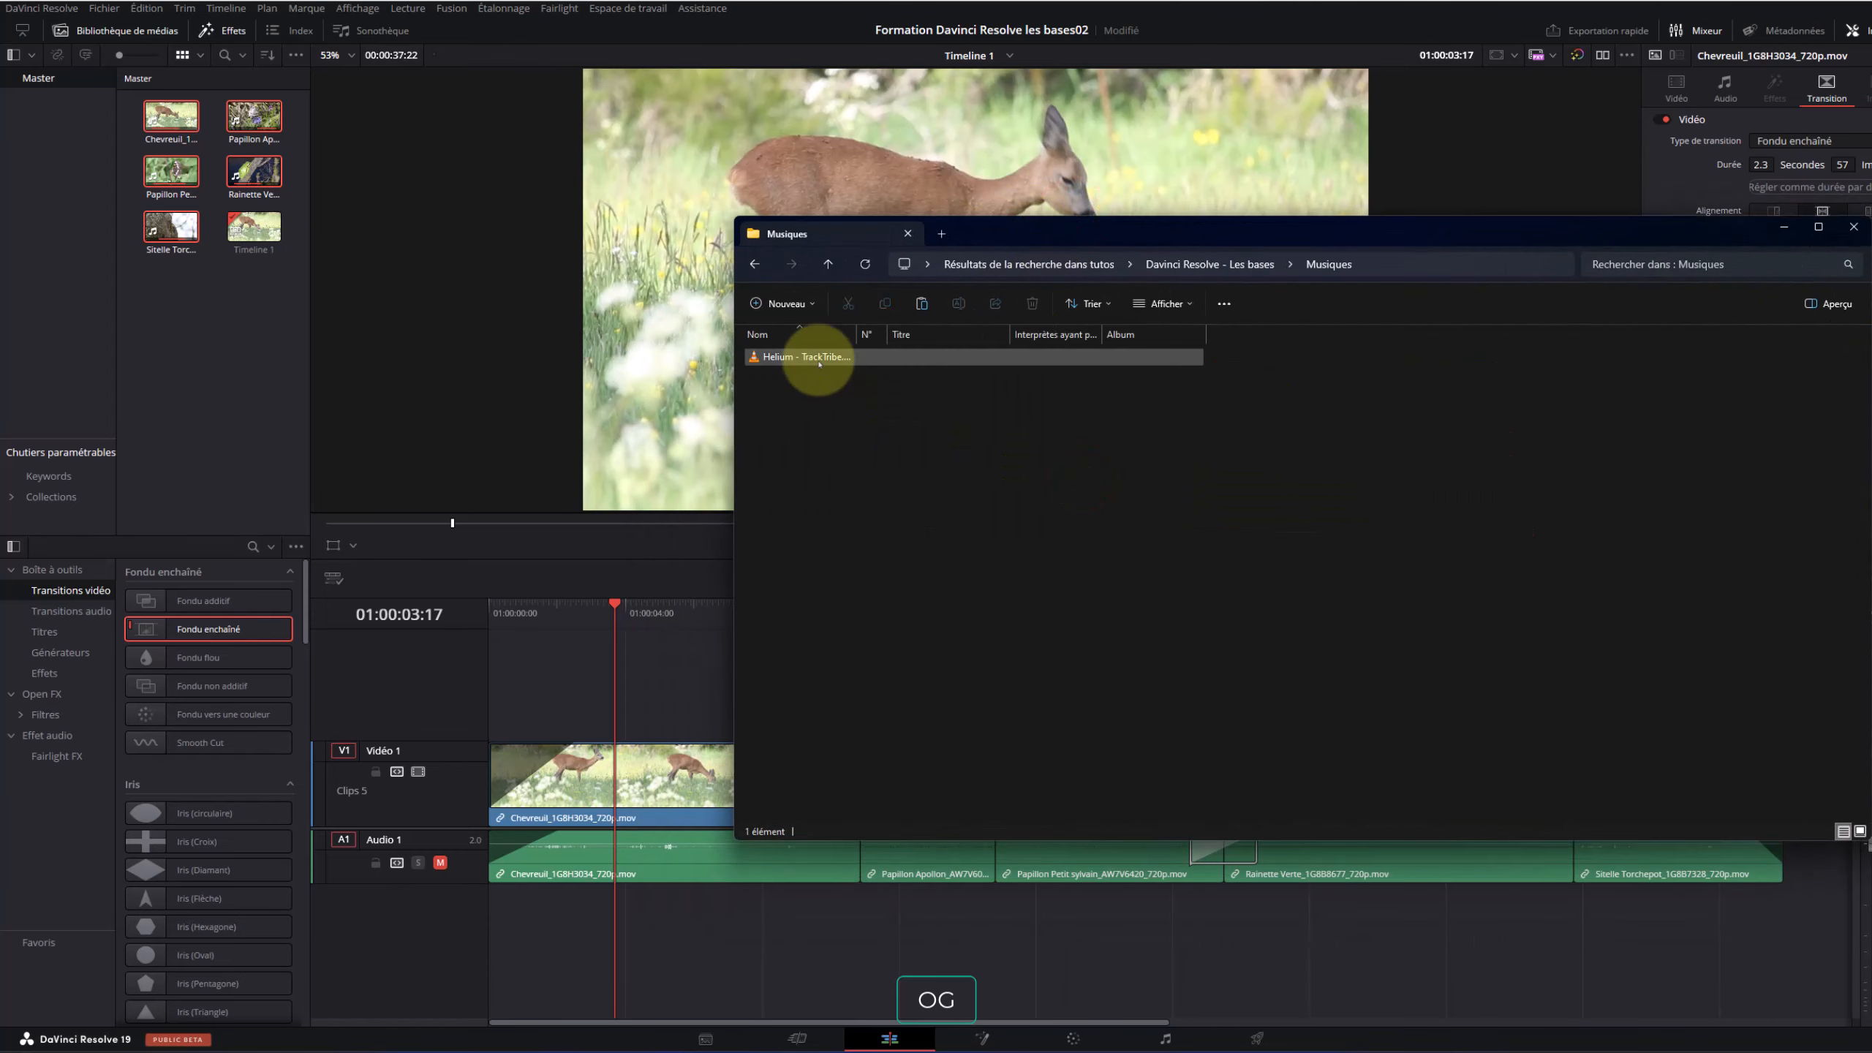
drag(819, 364, 168, 332)
double_click(254, 116)
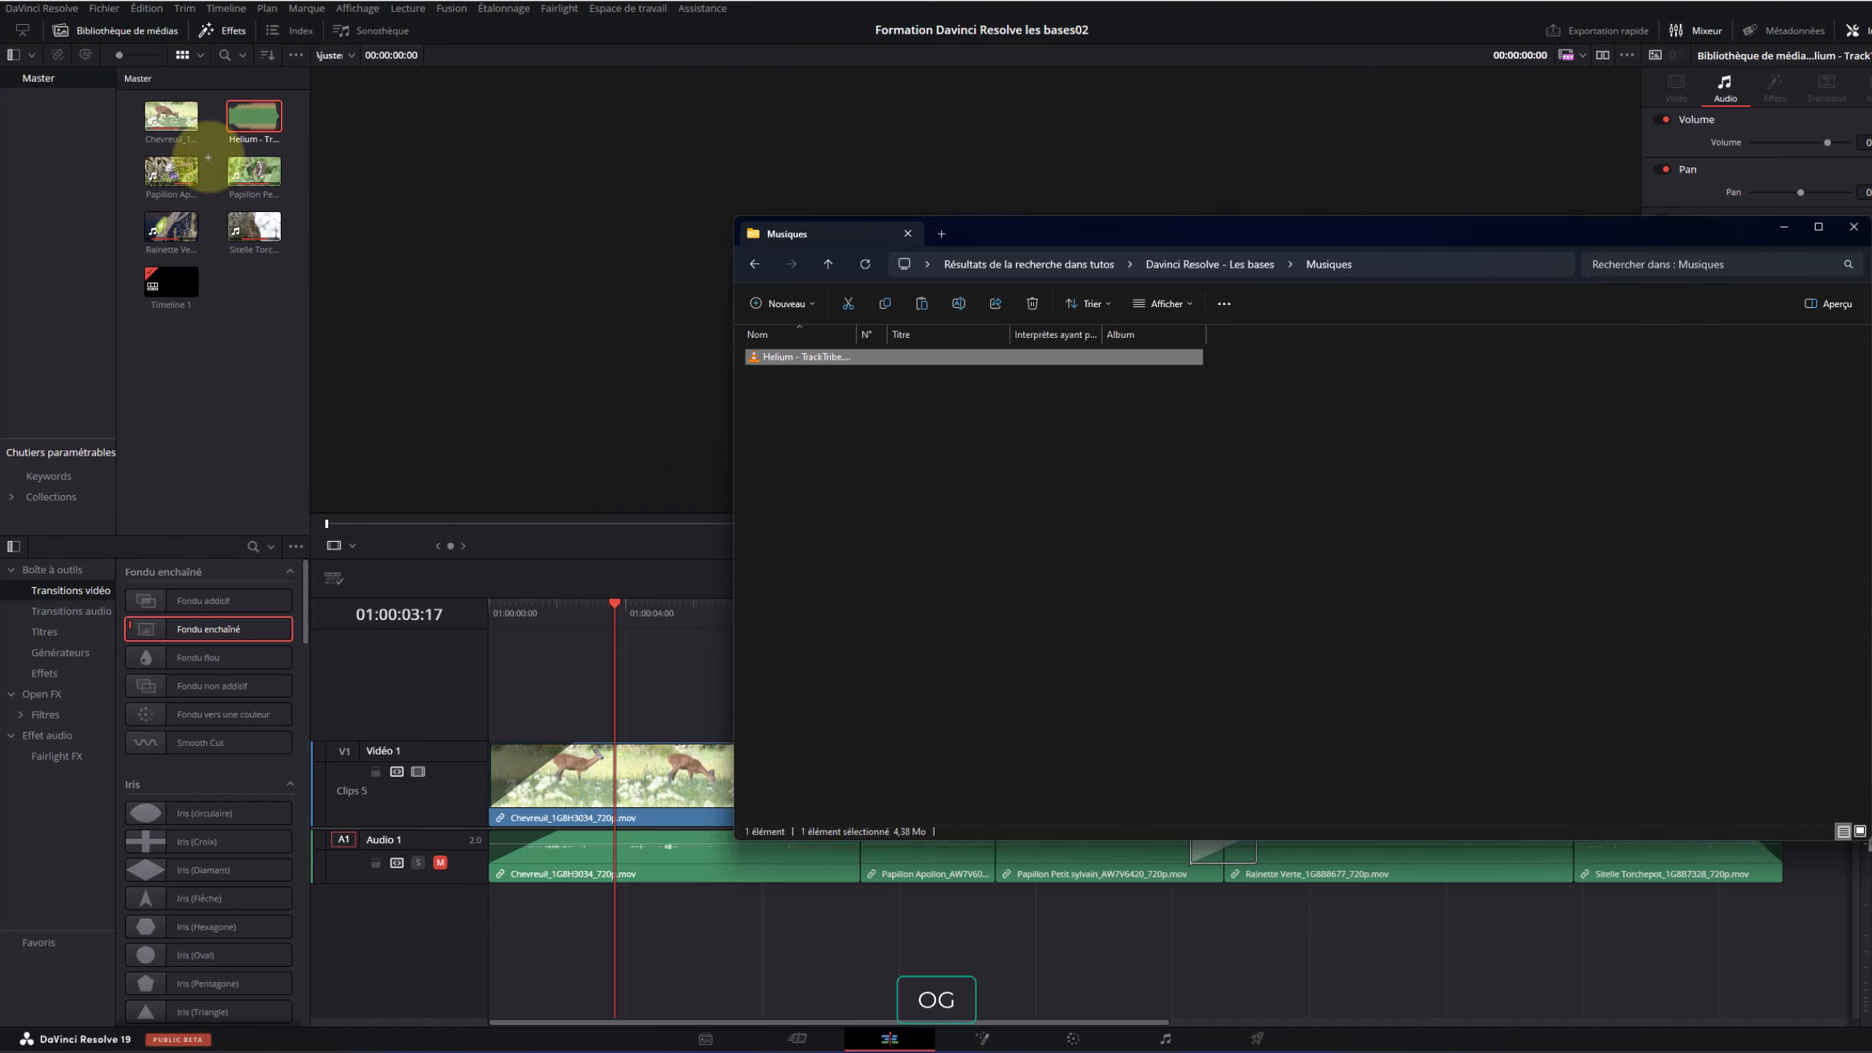
Place the Helium - TrackTribe music on a new Audio 2 track at the timeline start, and make that track taller
drag(254, 116, 481, 890)
key(shift+z)
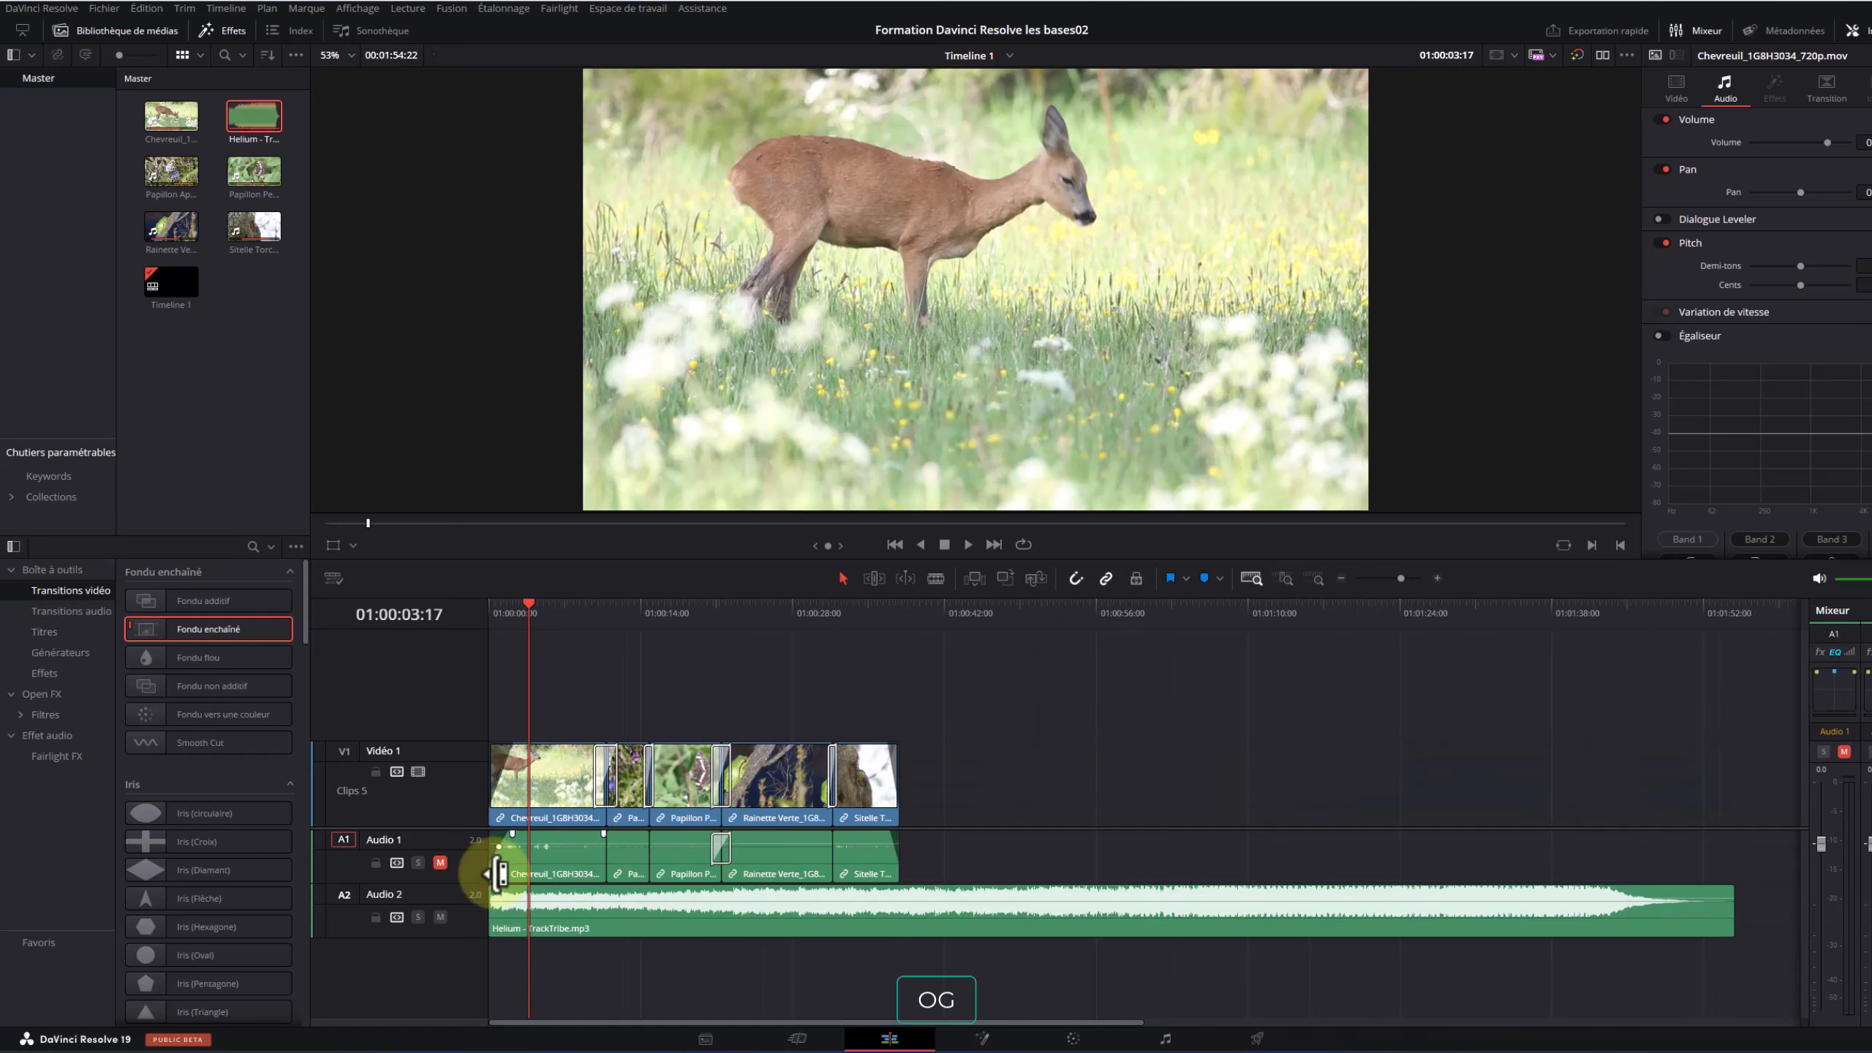
drag(529, 602, 475, 636)
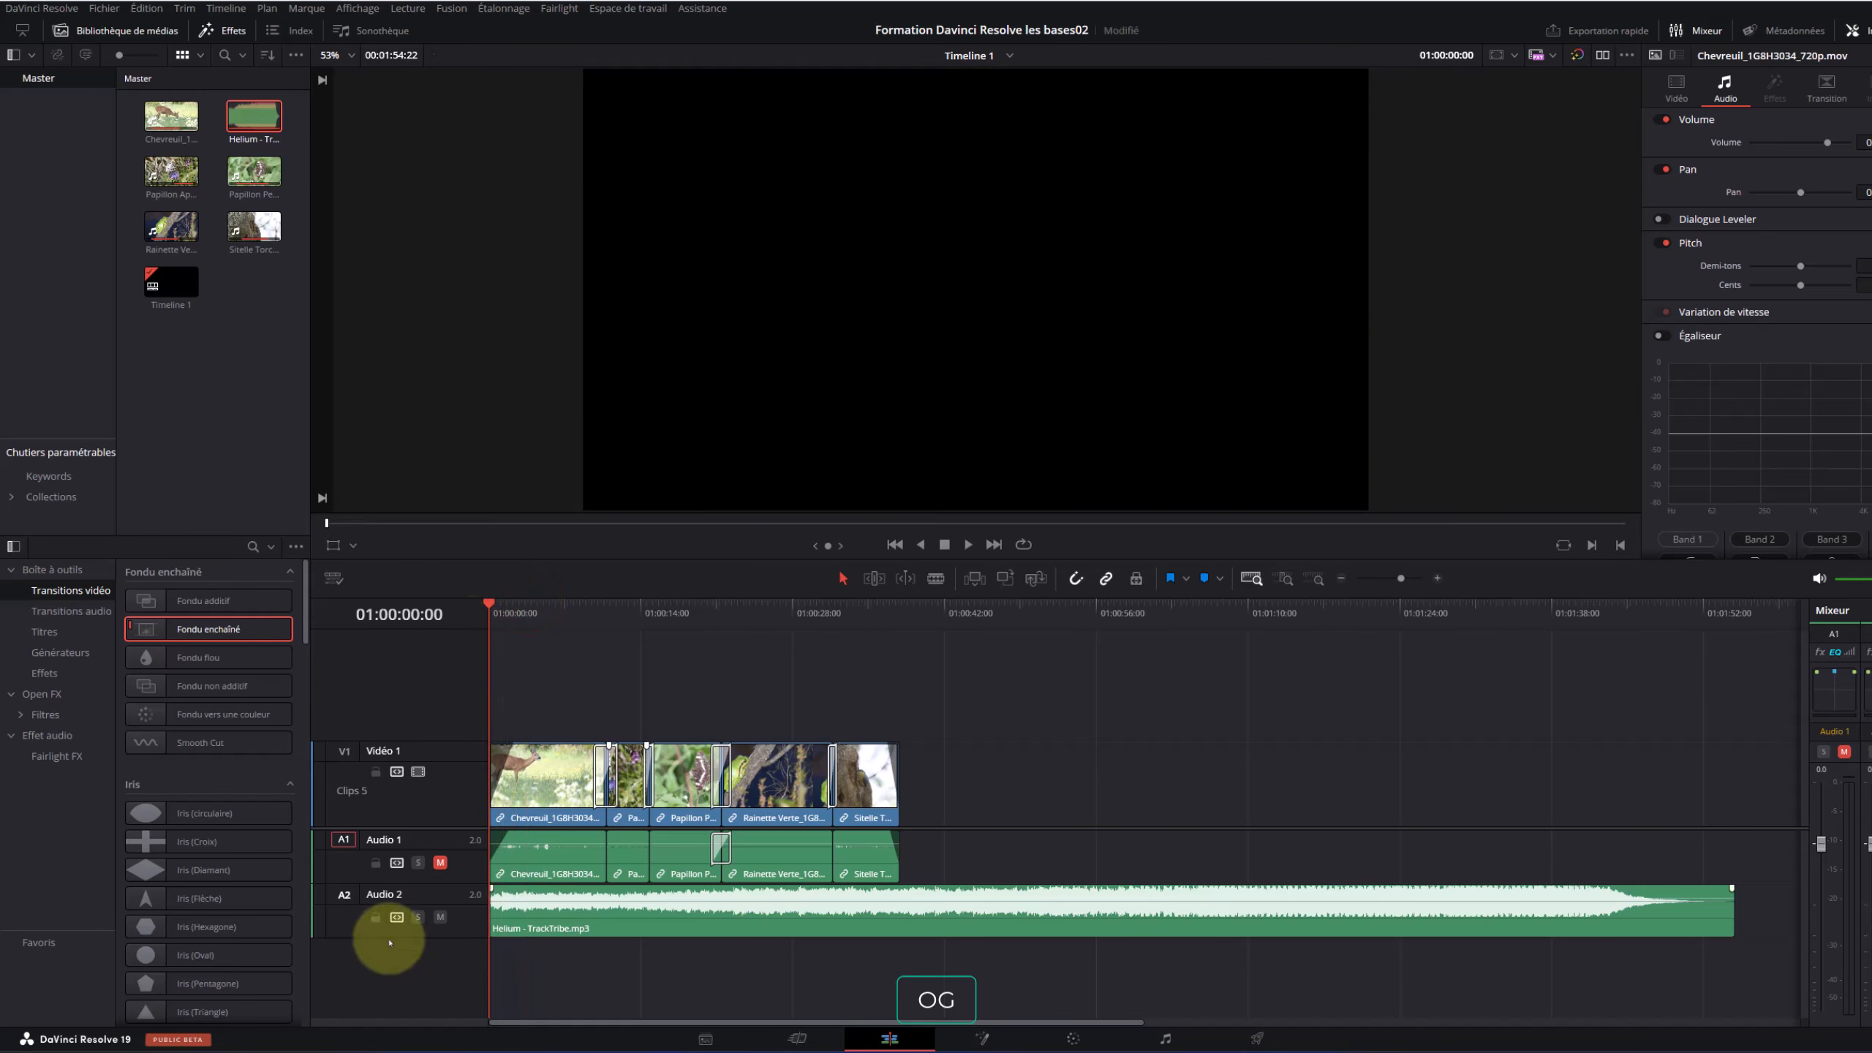
drag(391, 942, 391, 1002)
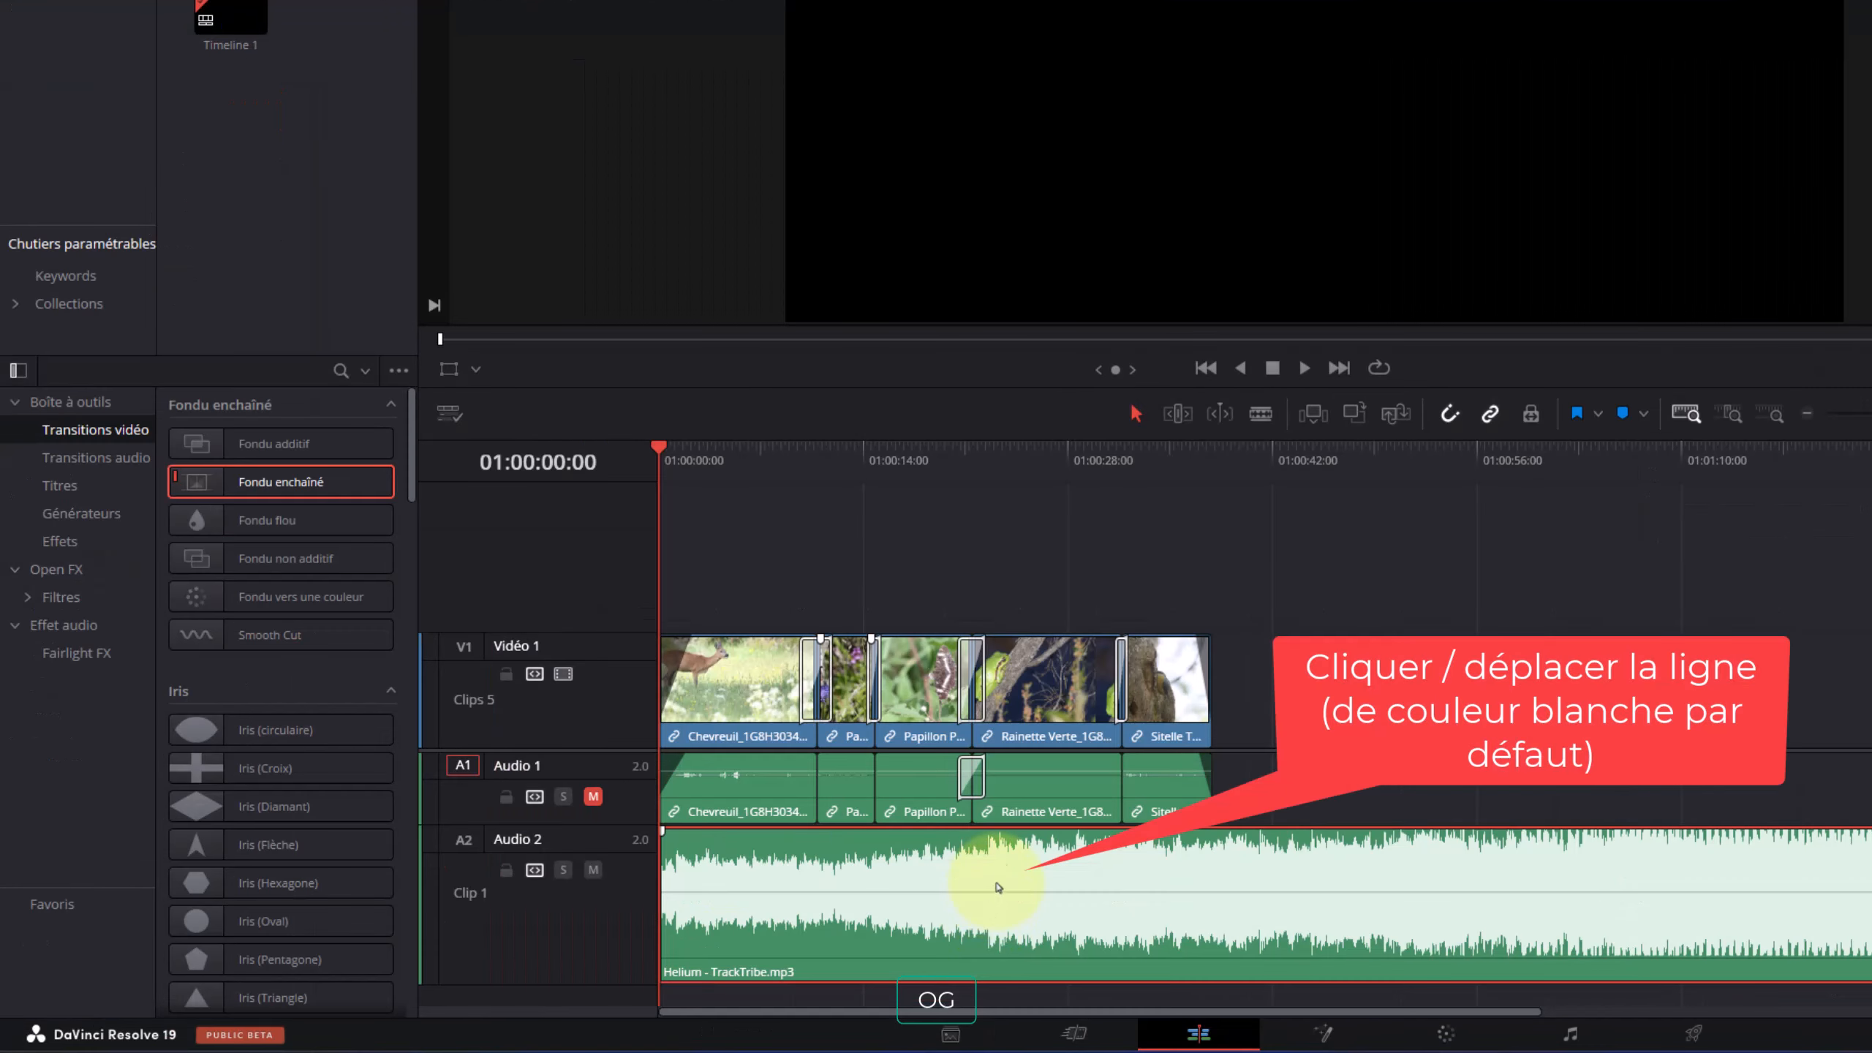
Lower the Helium music clip's volume, play the opening of the timeline to check it, and reduce the volume slightly more
drag(999, 880, 982, 880)
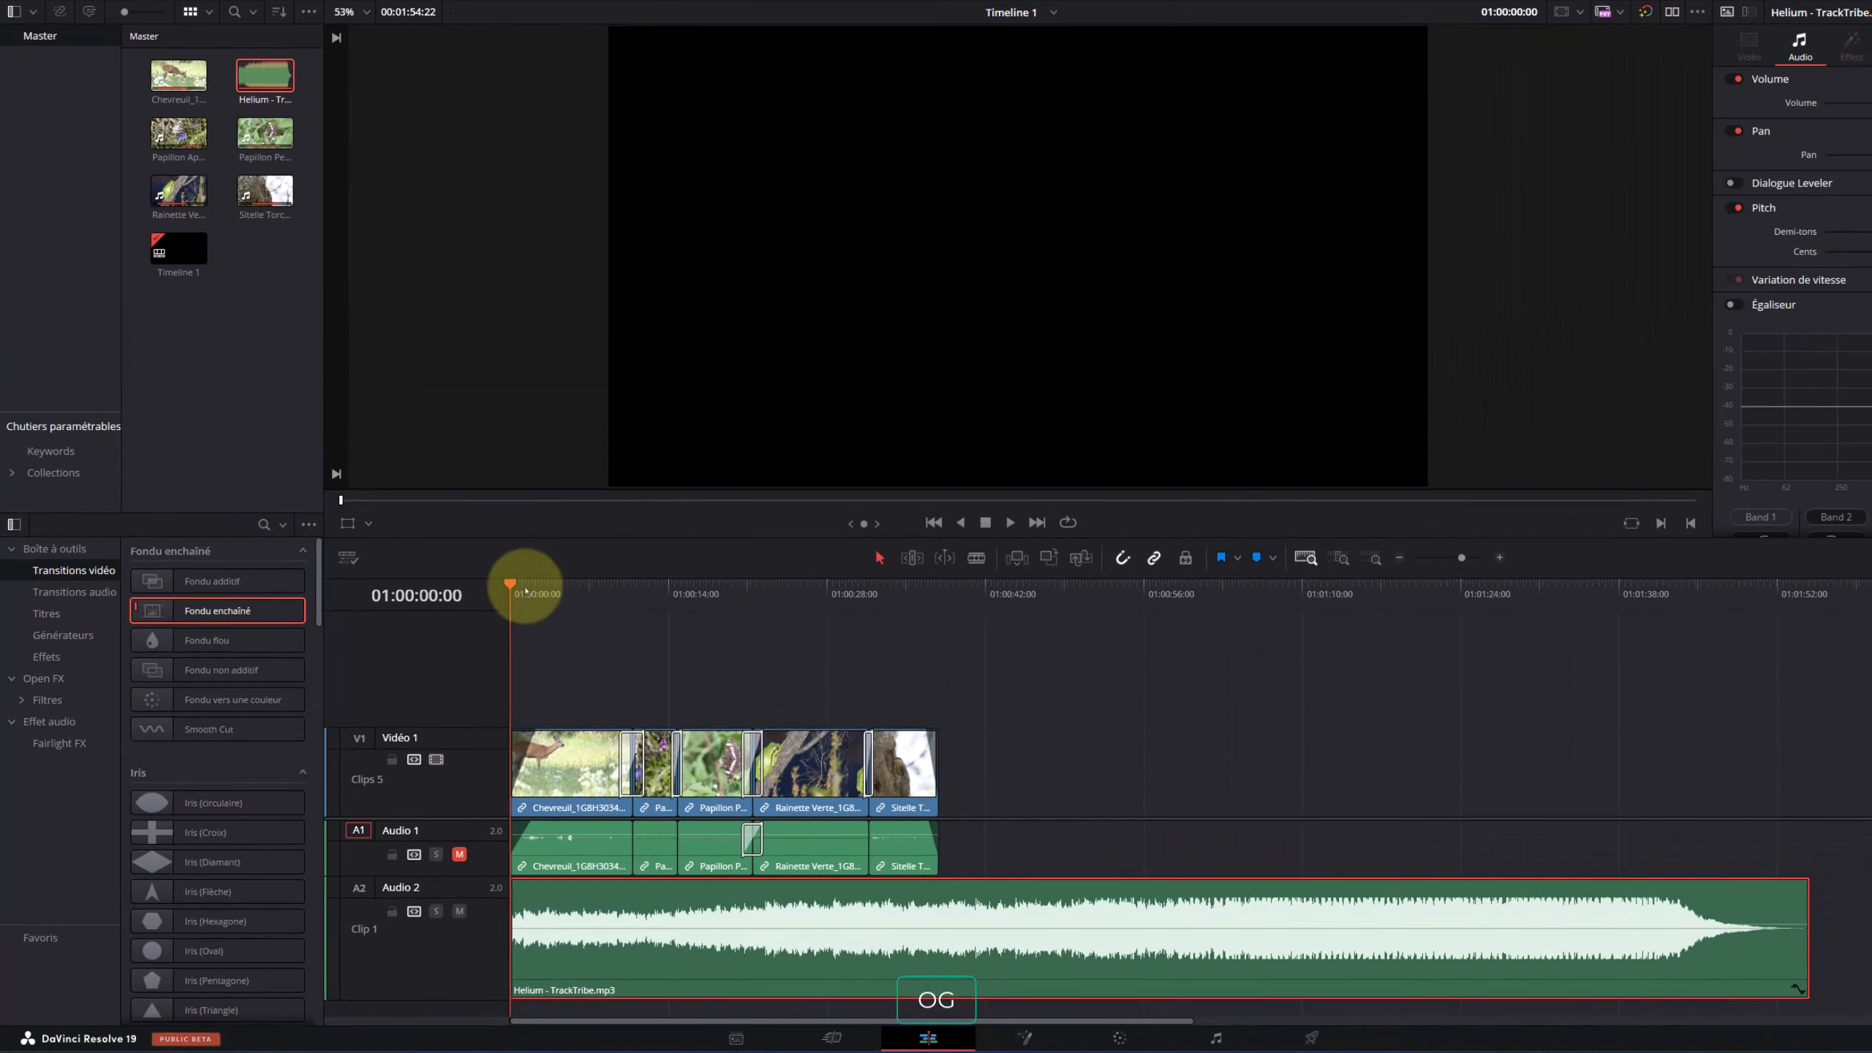
key(space)
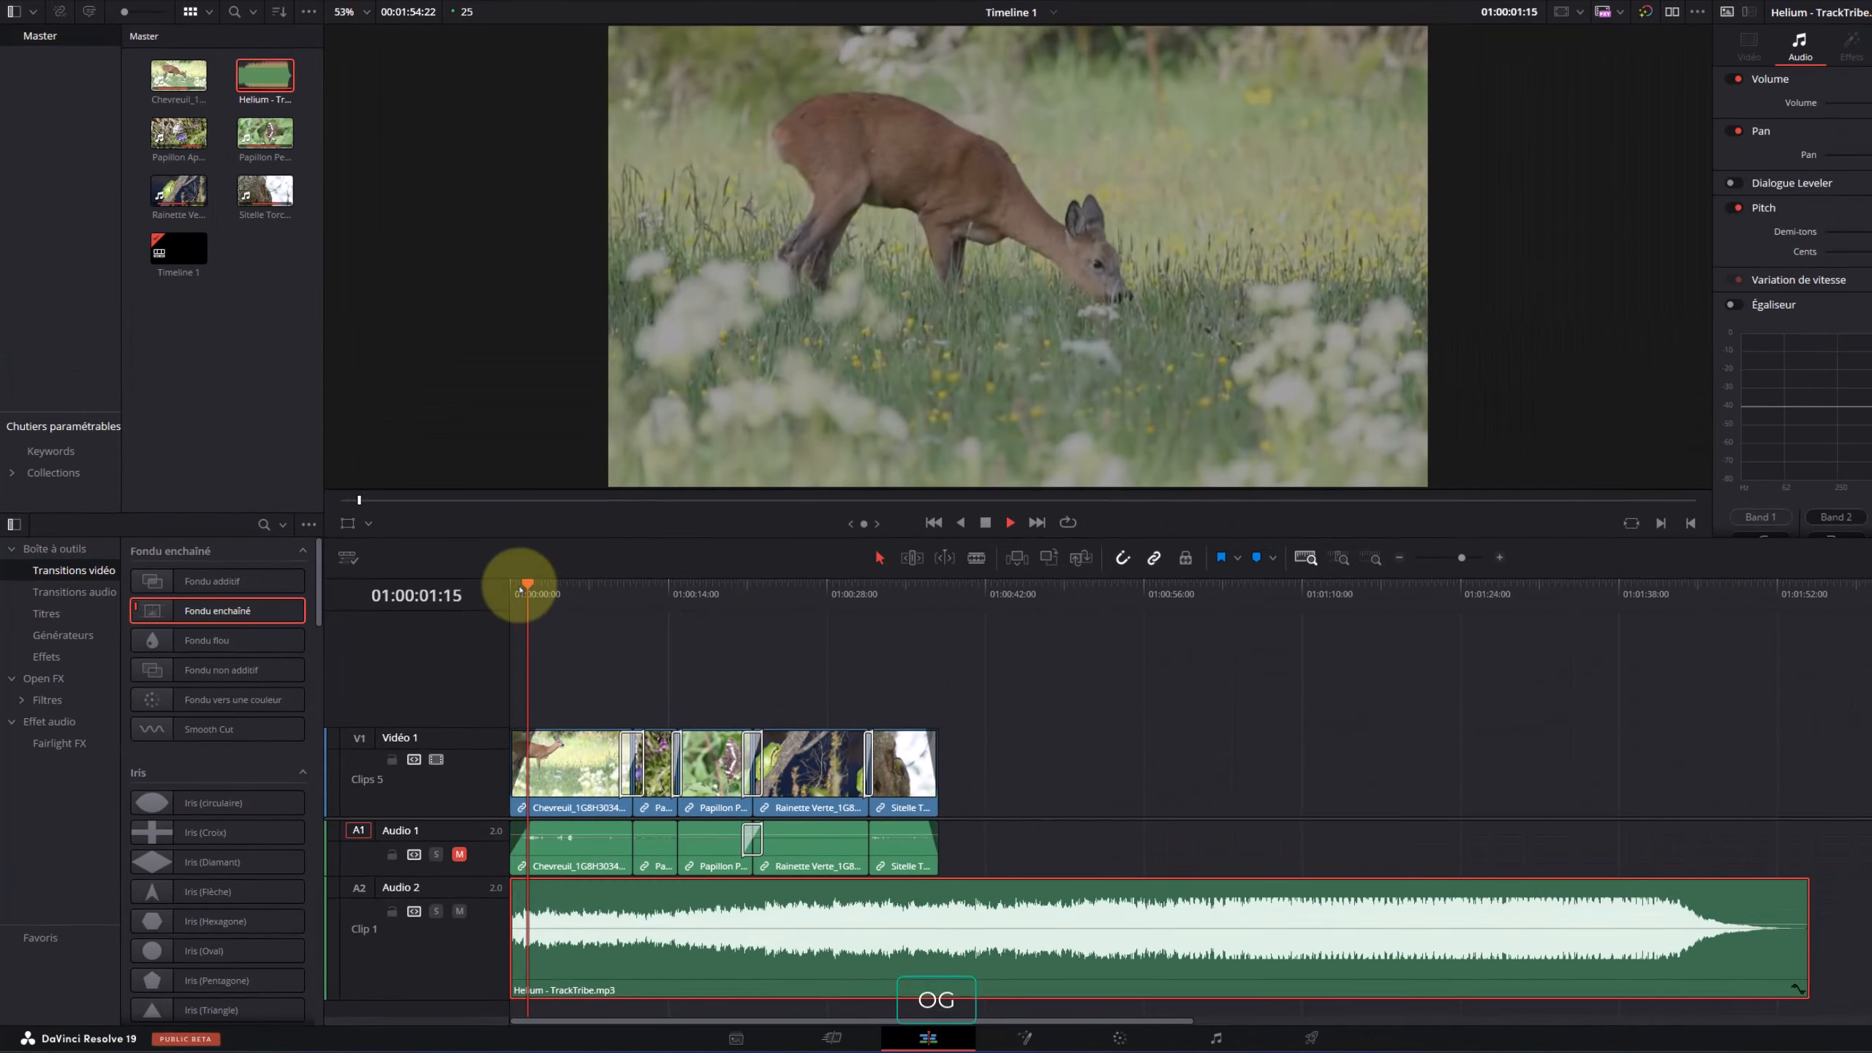
key(space)
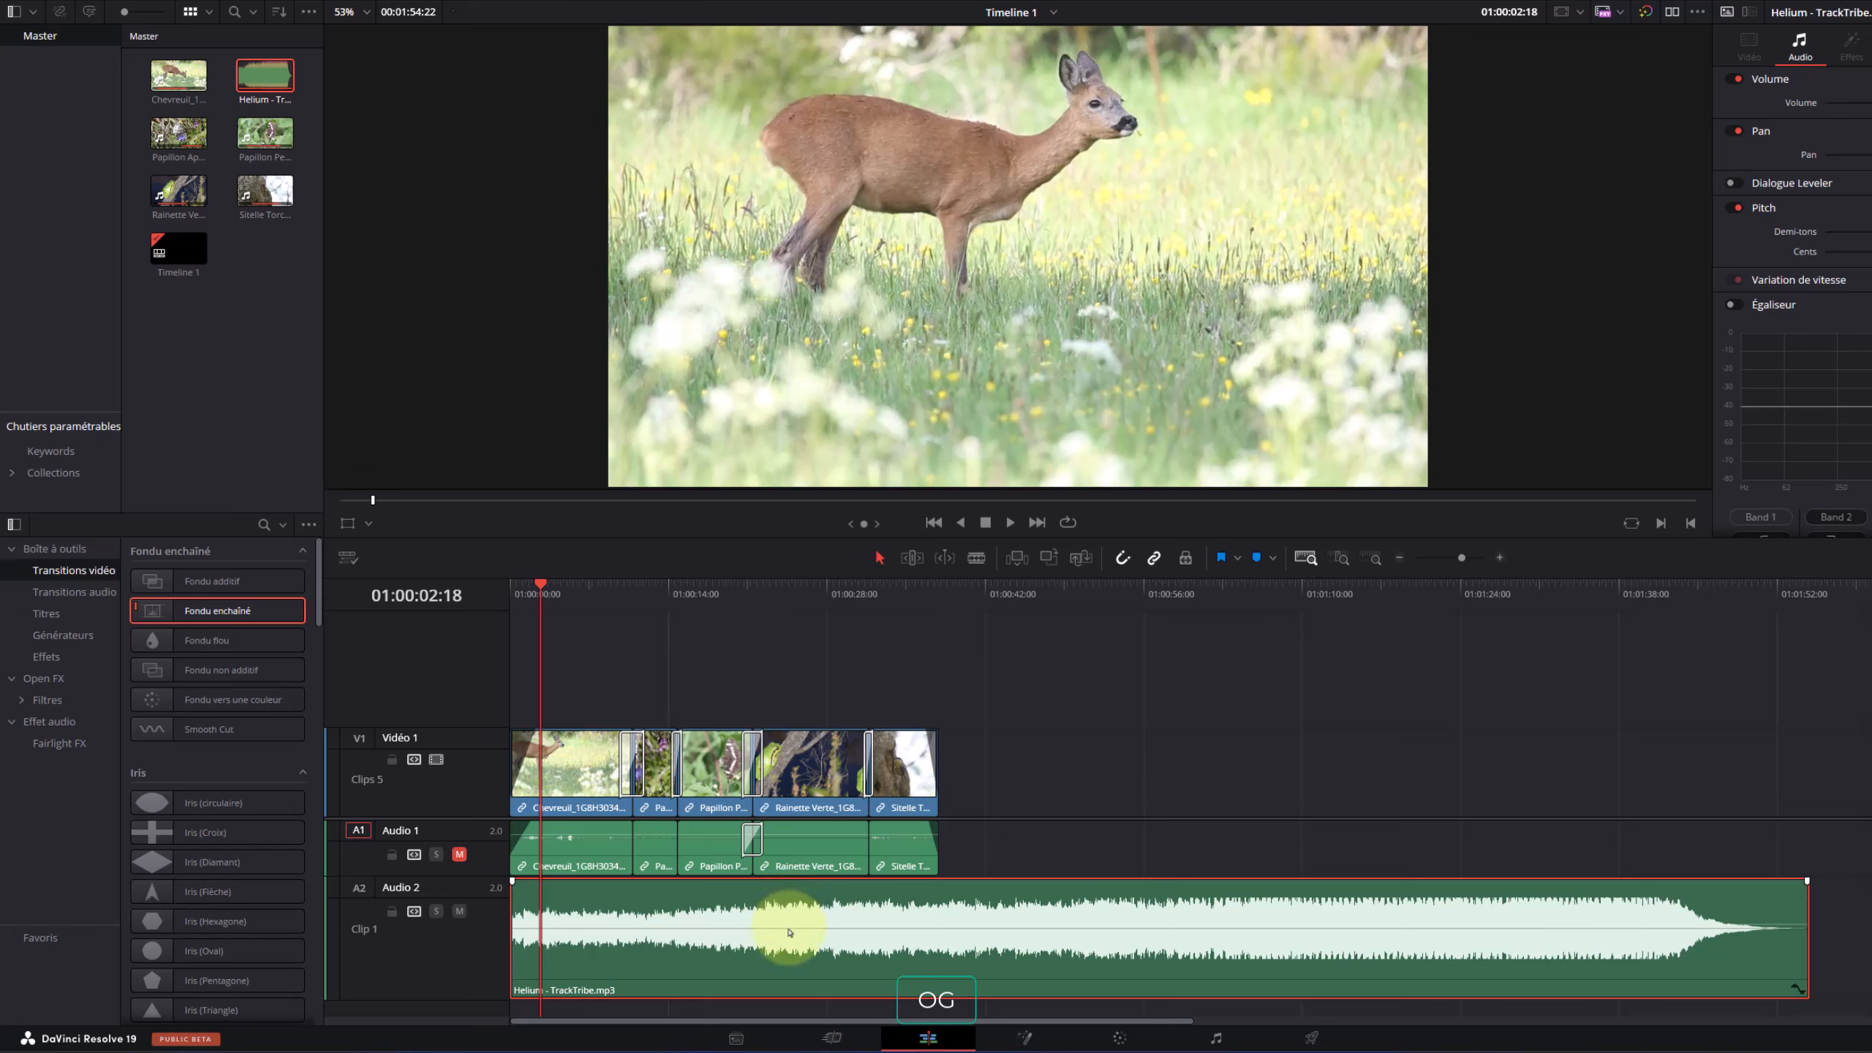
drag(788, 923, 791, 925)
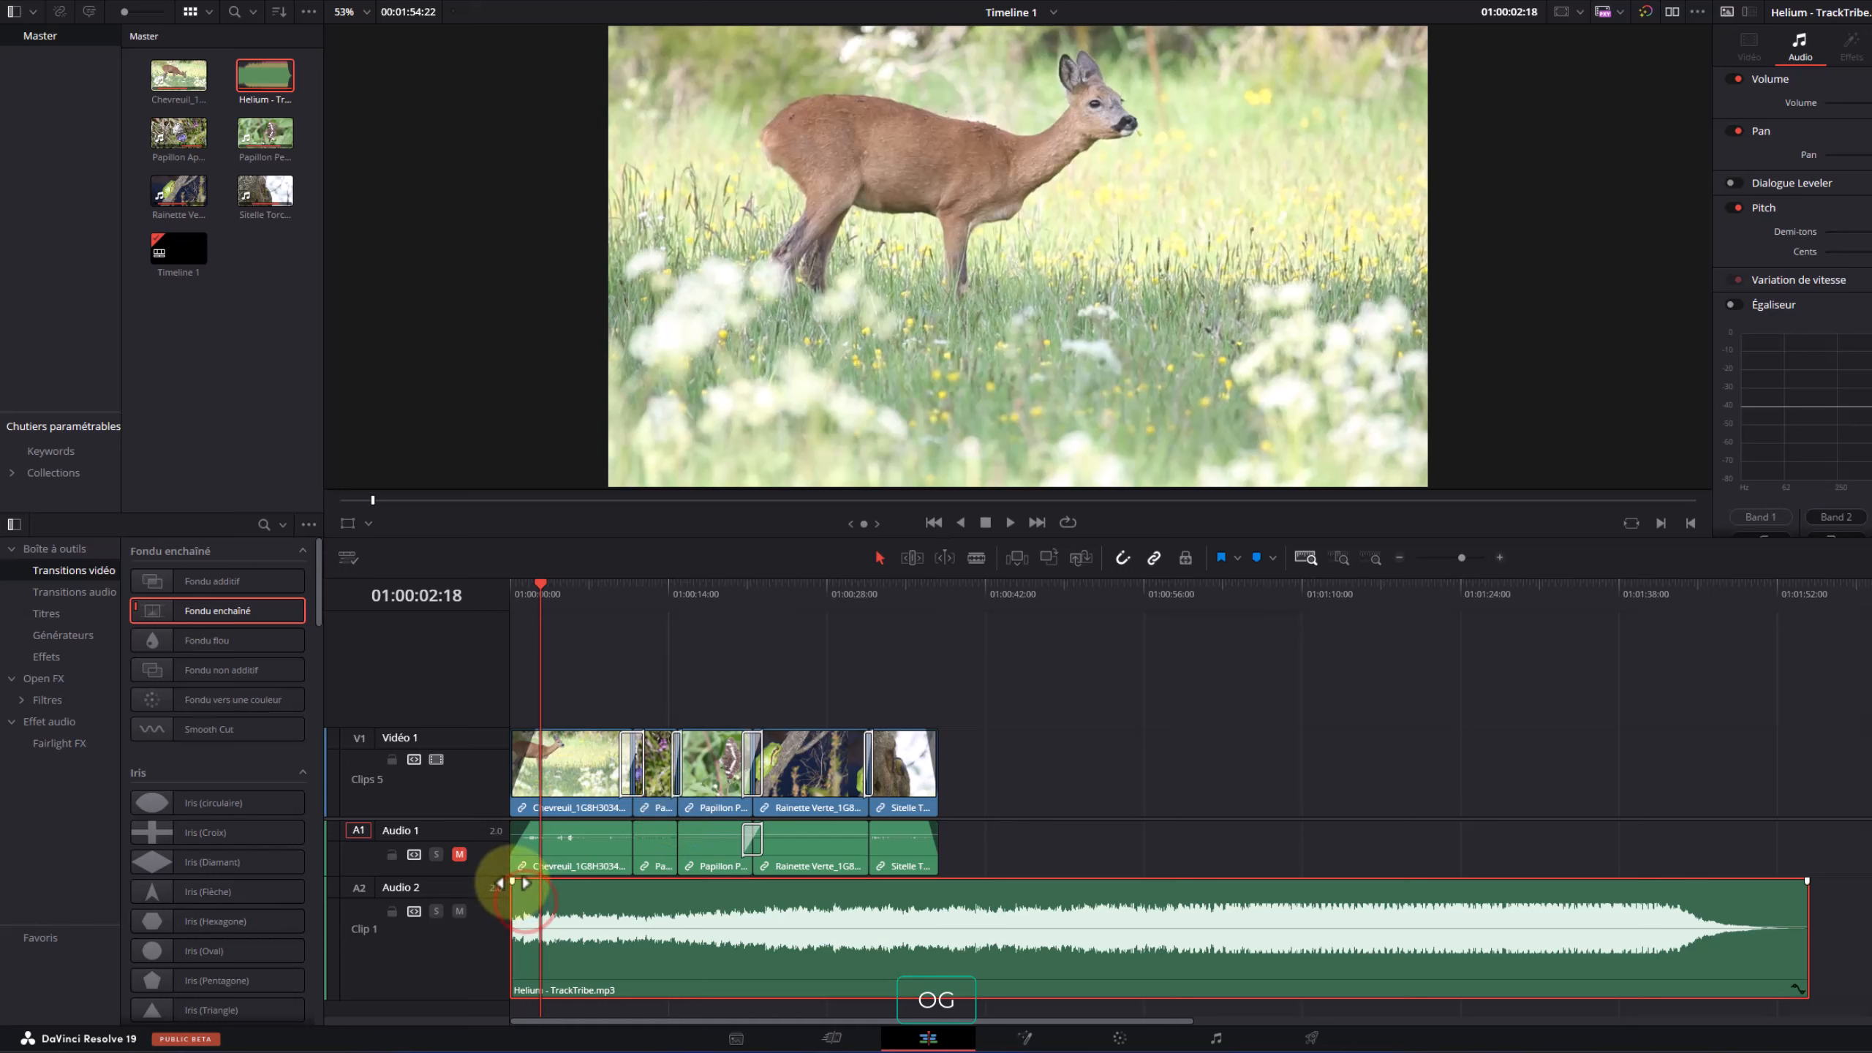
Add a short fade-in to the Helium music clip and play the timeline from the start
drag(512, 882, 521, 889)
click(542, 604)
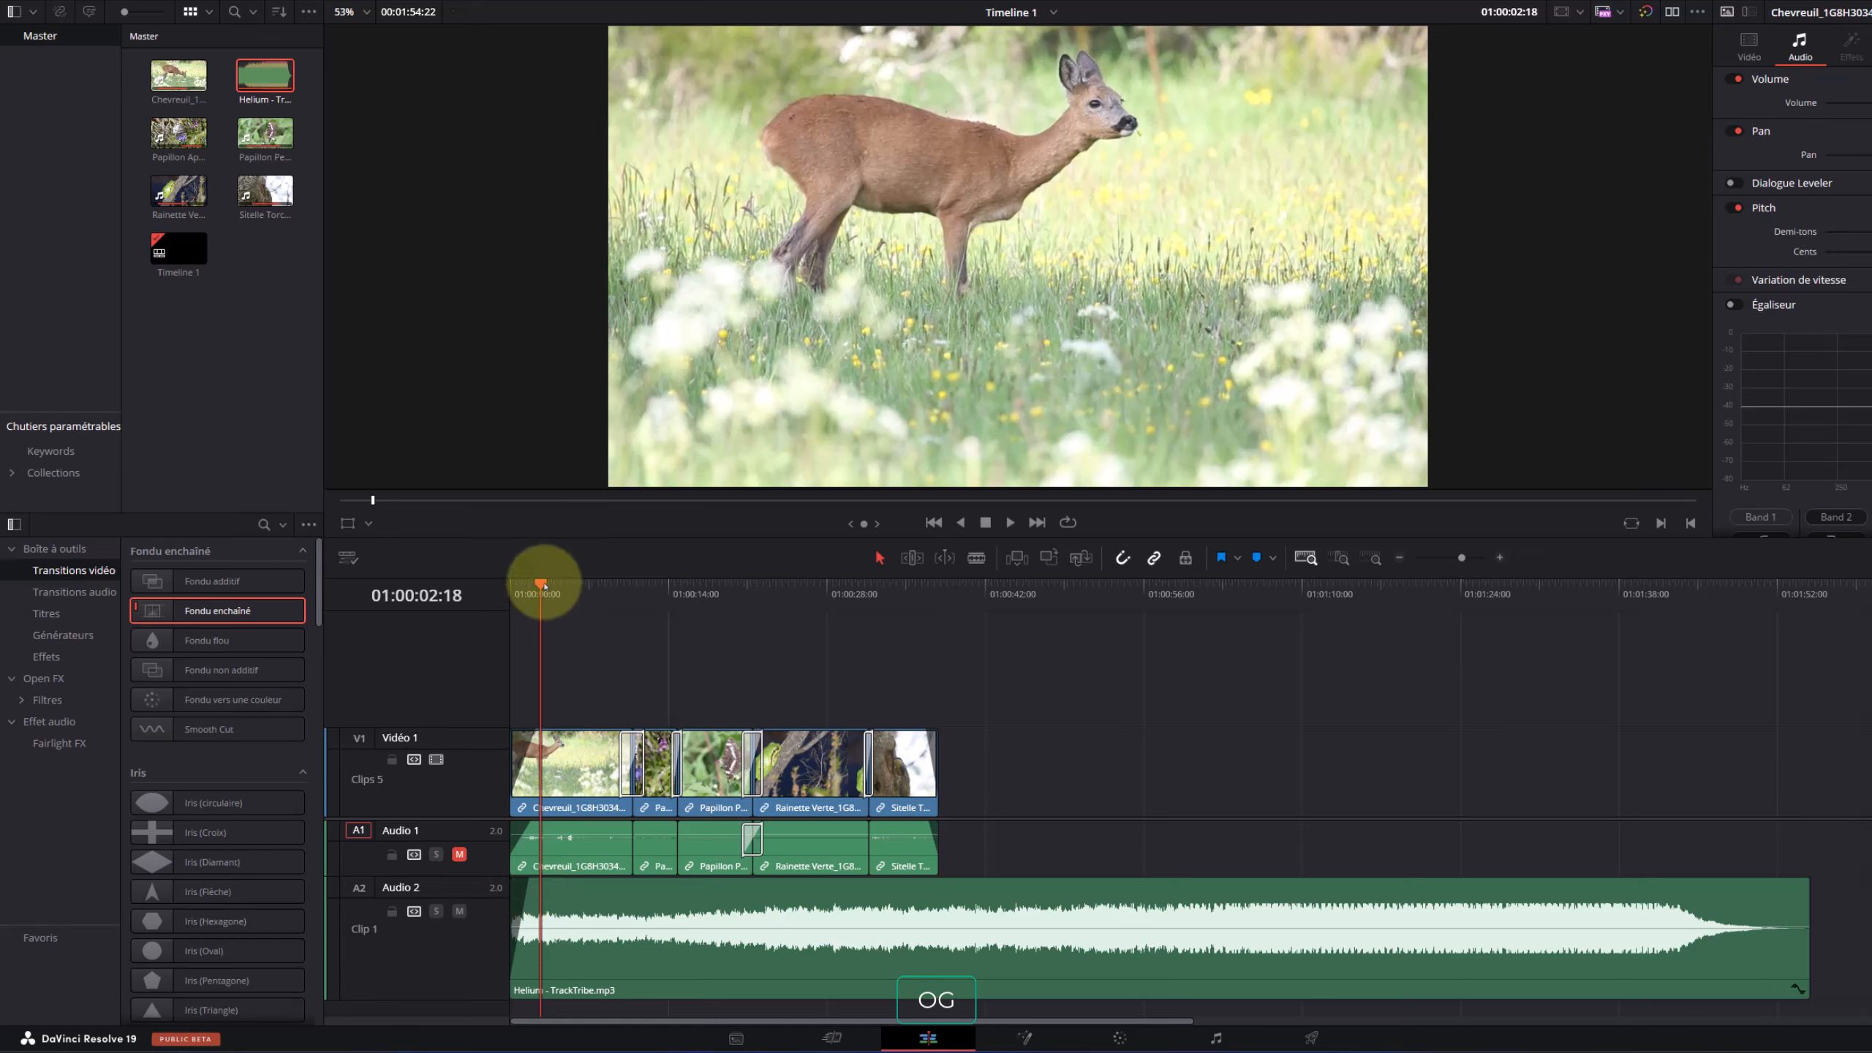
drag(543, 583, 510, 586)
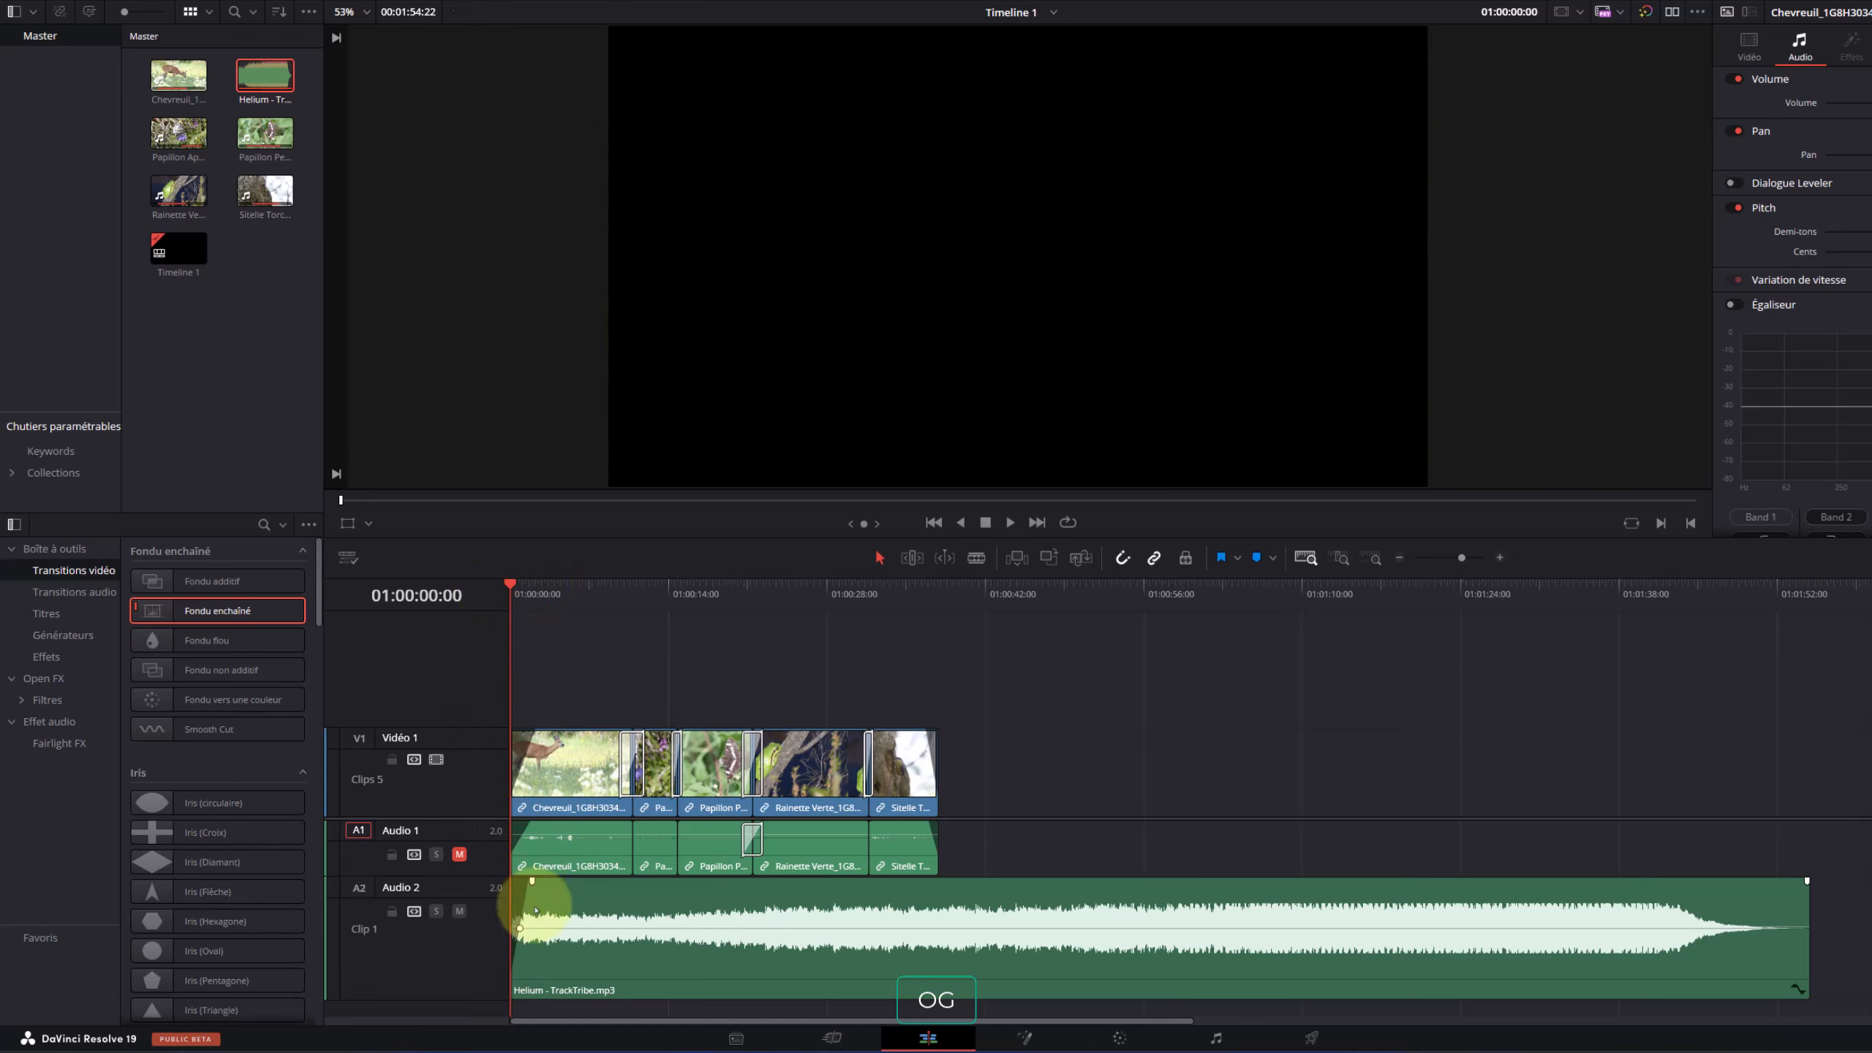
key(space)
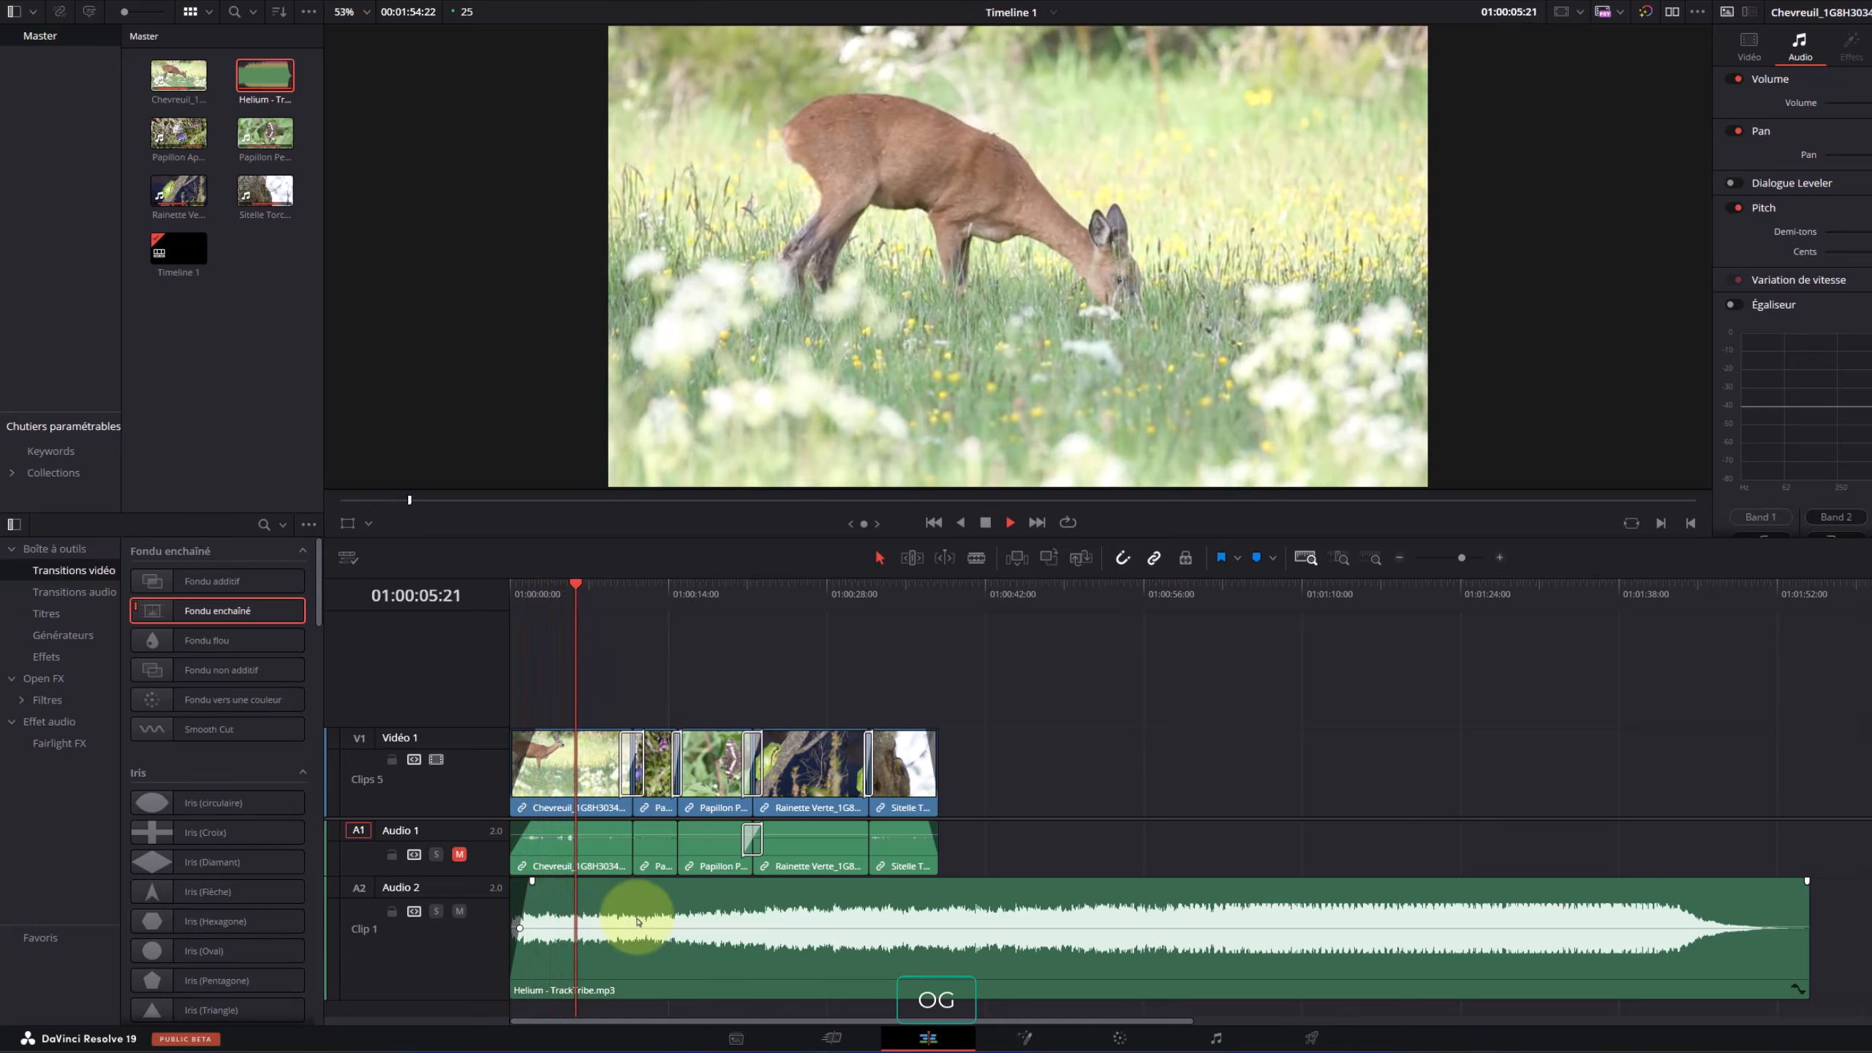
key(space)
Lower the Helium music clip's volume further and play on into the first transition to check the level
drag(639, 928, 635, 953)
key(space)
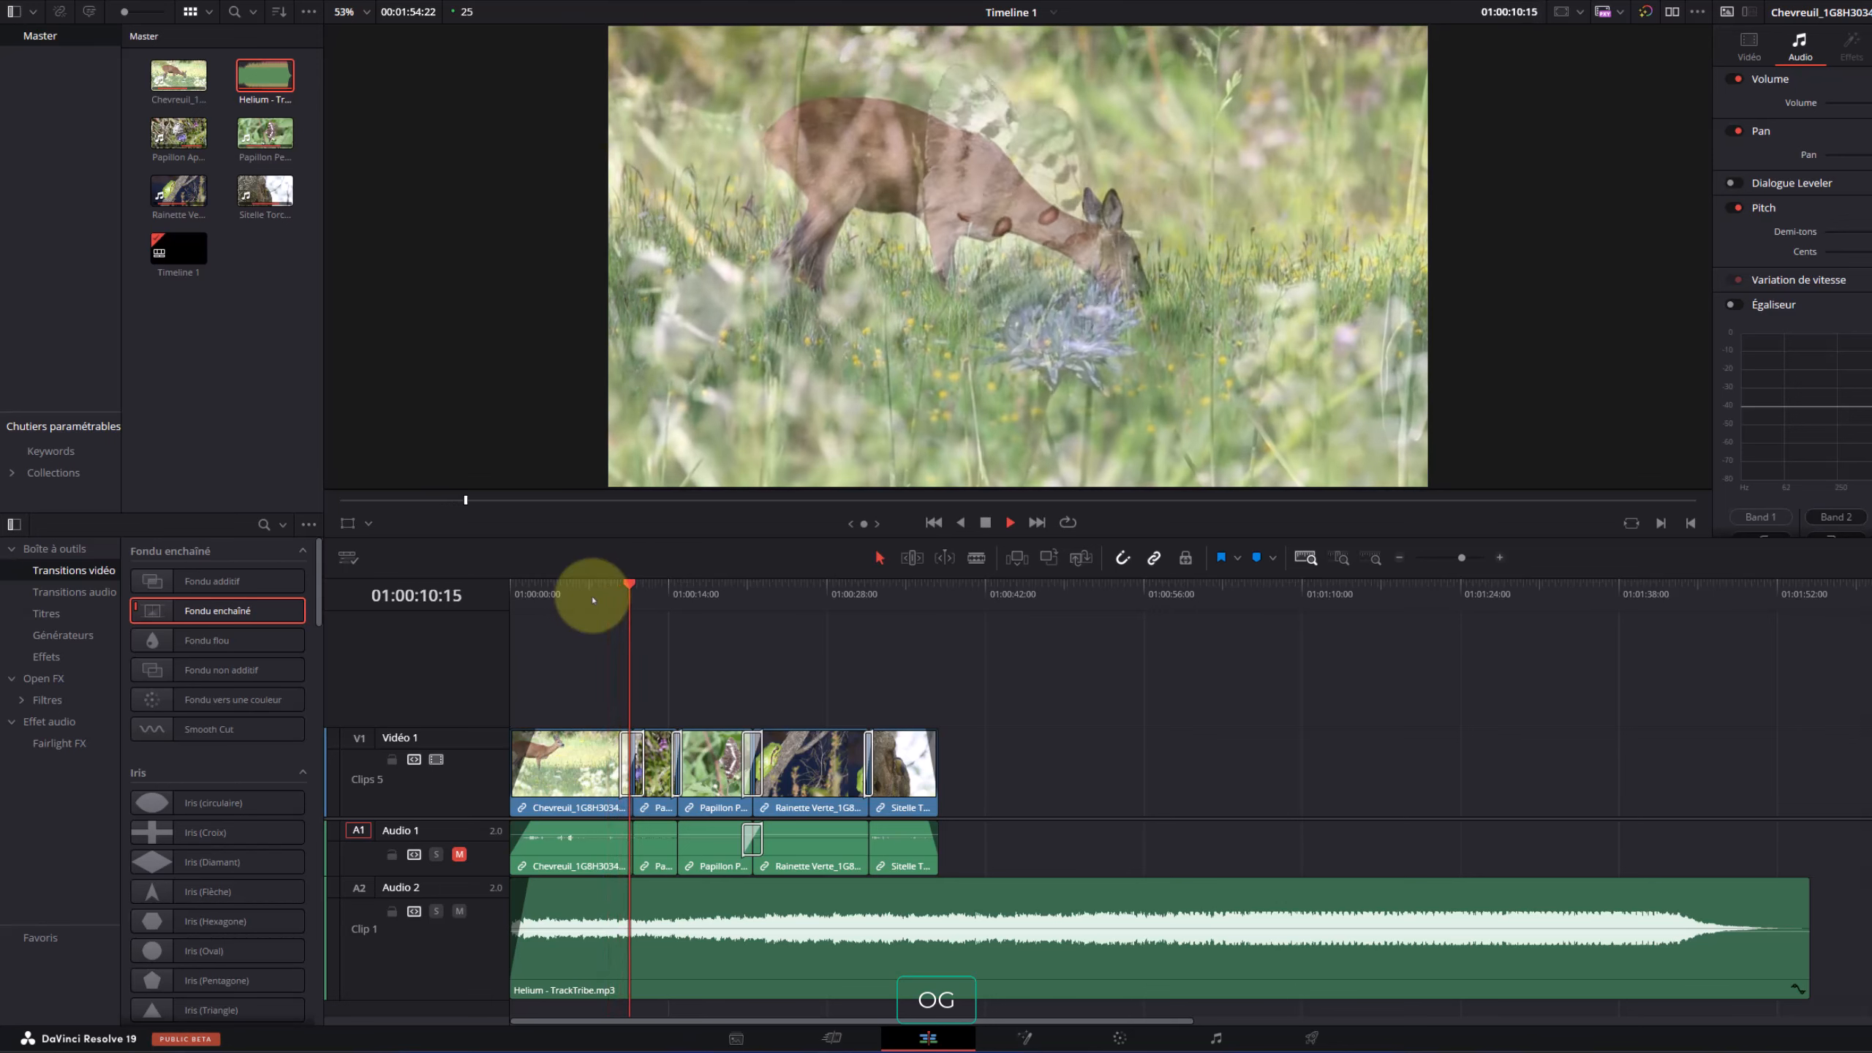
key(space)
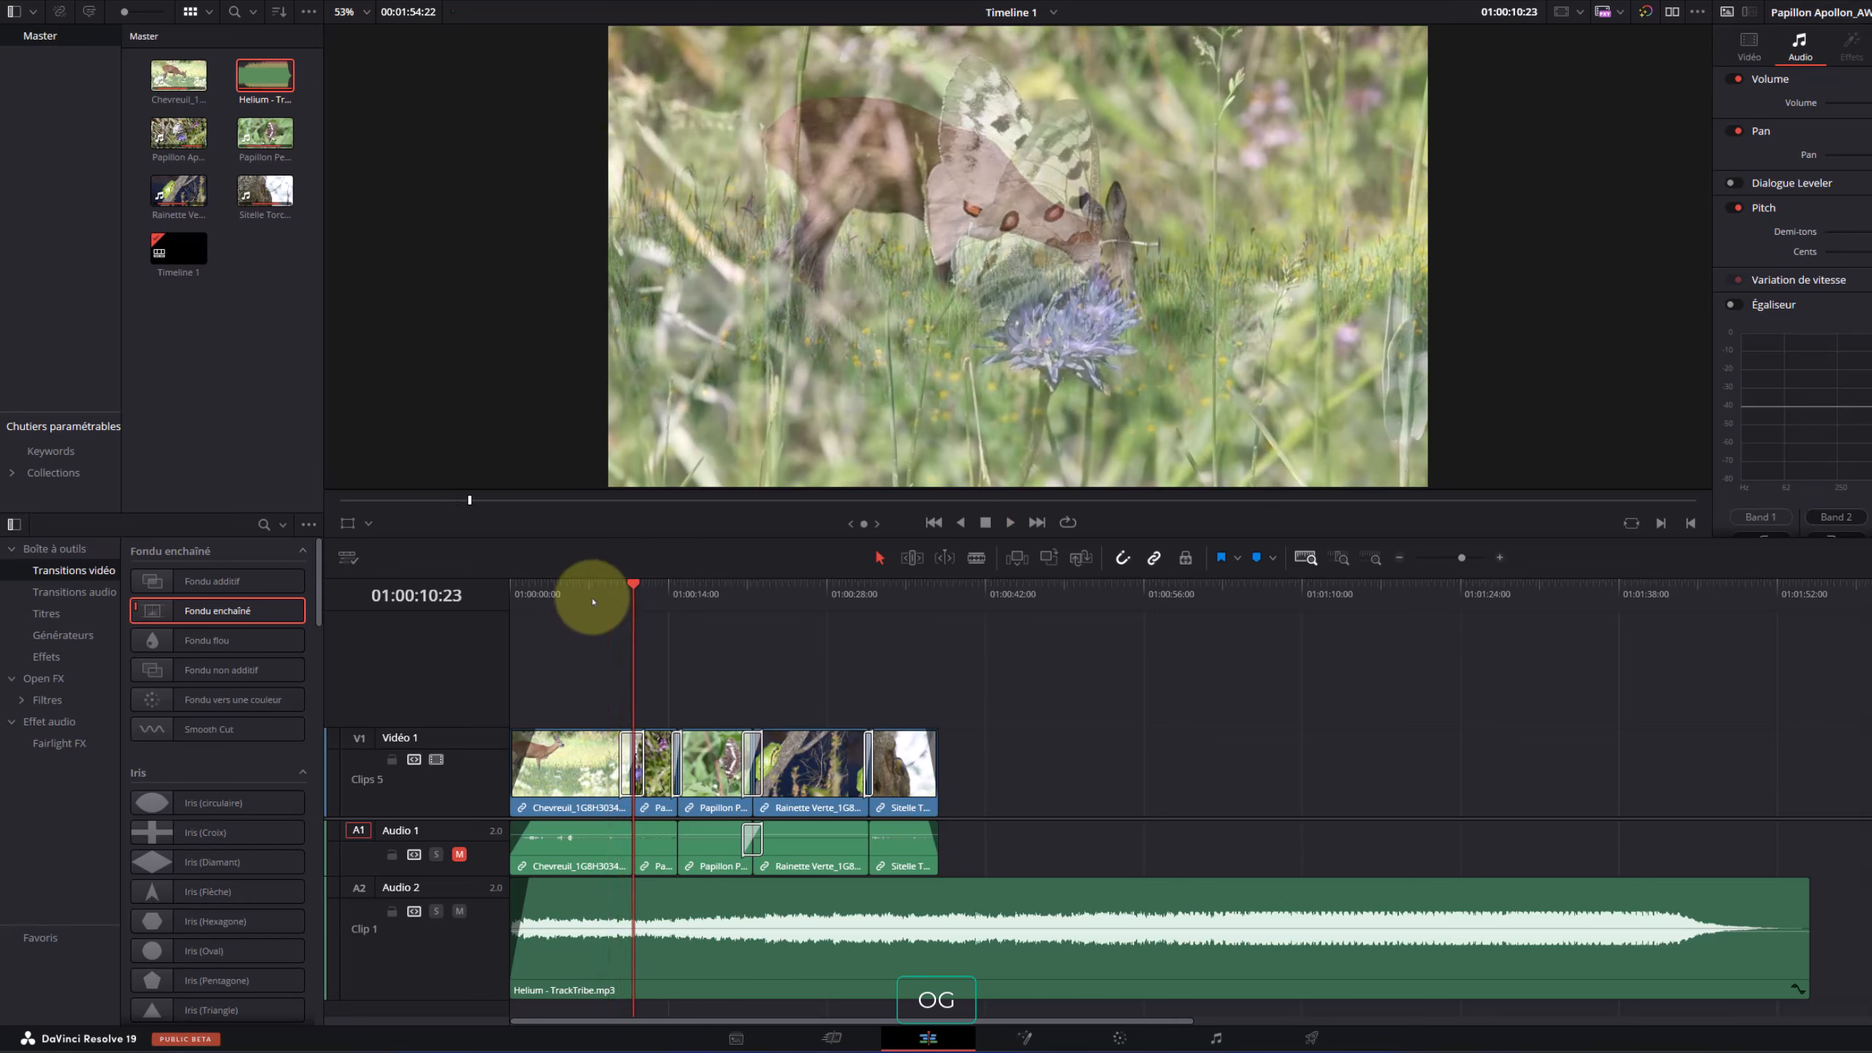
mouse_move(557, 848)
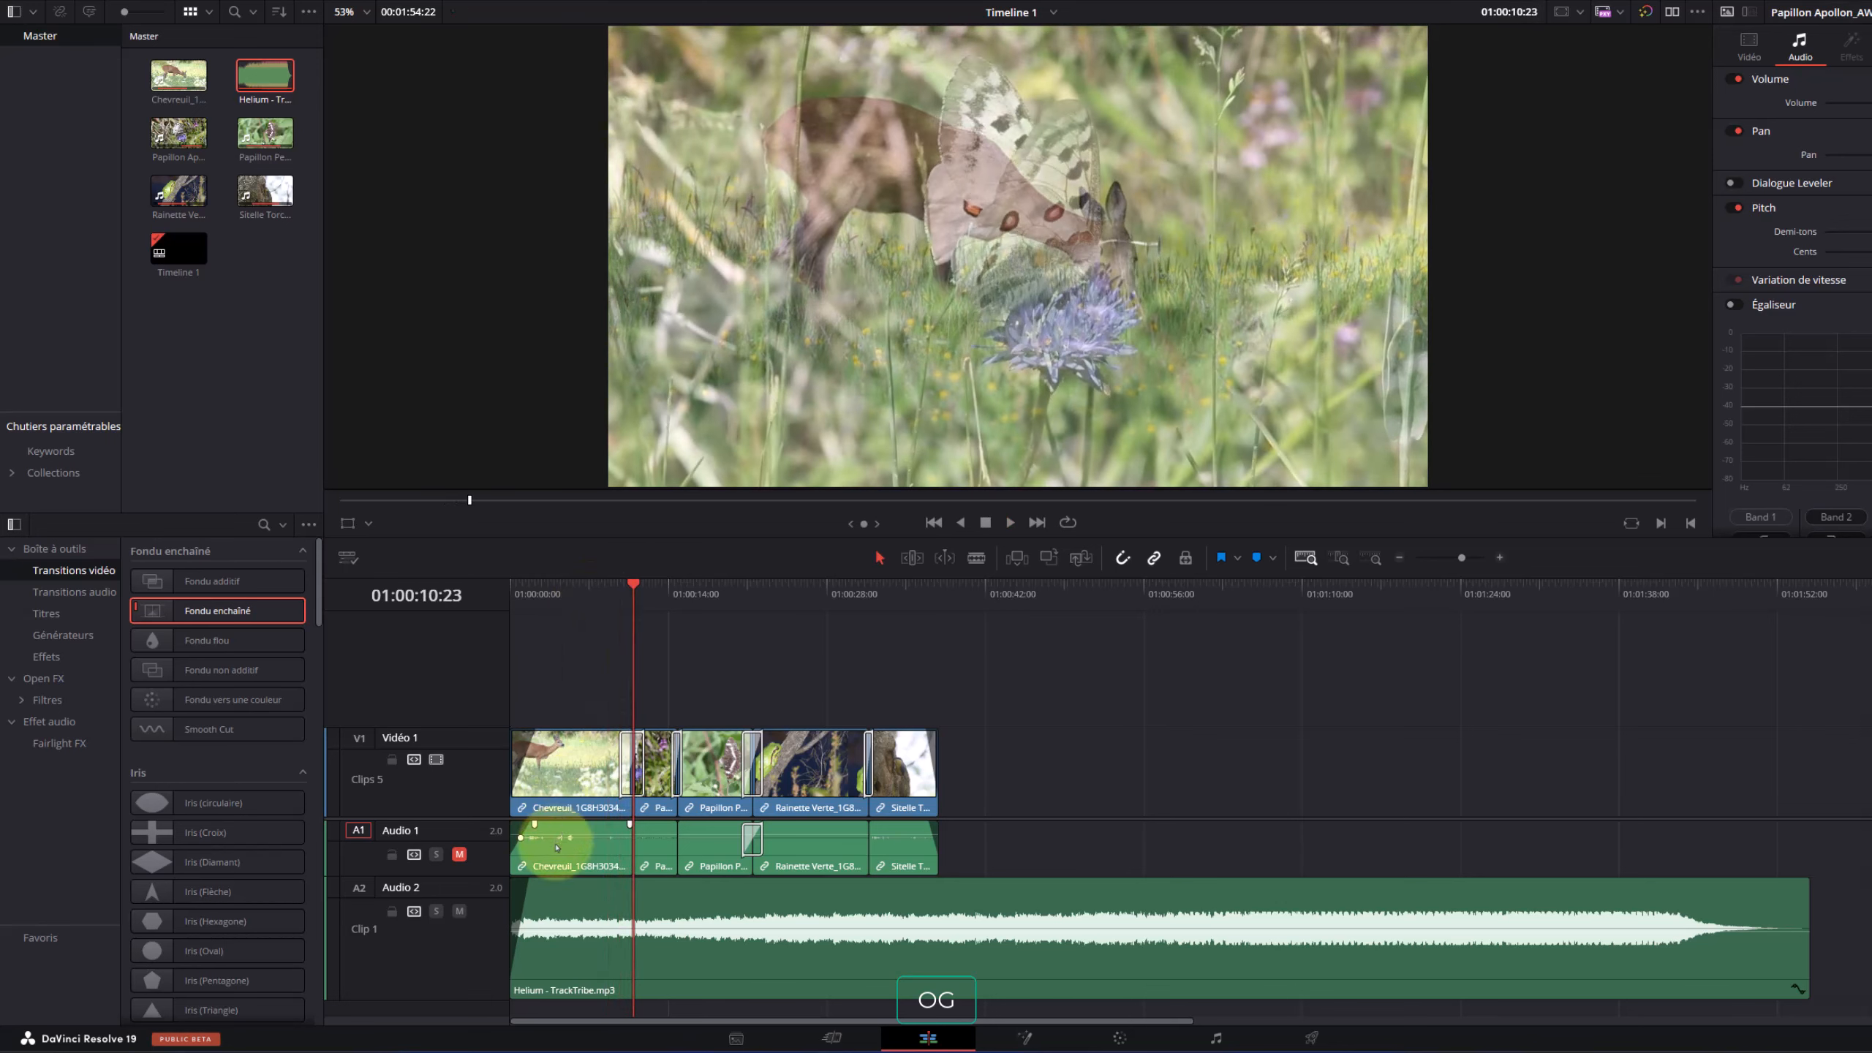
Play the end of the timeline and trim the Helium music clip to finish where the last video clip ends
mouse_move(556, 937)
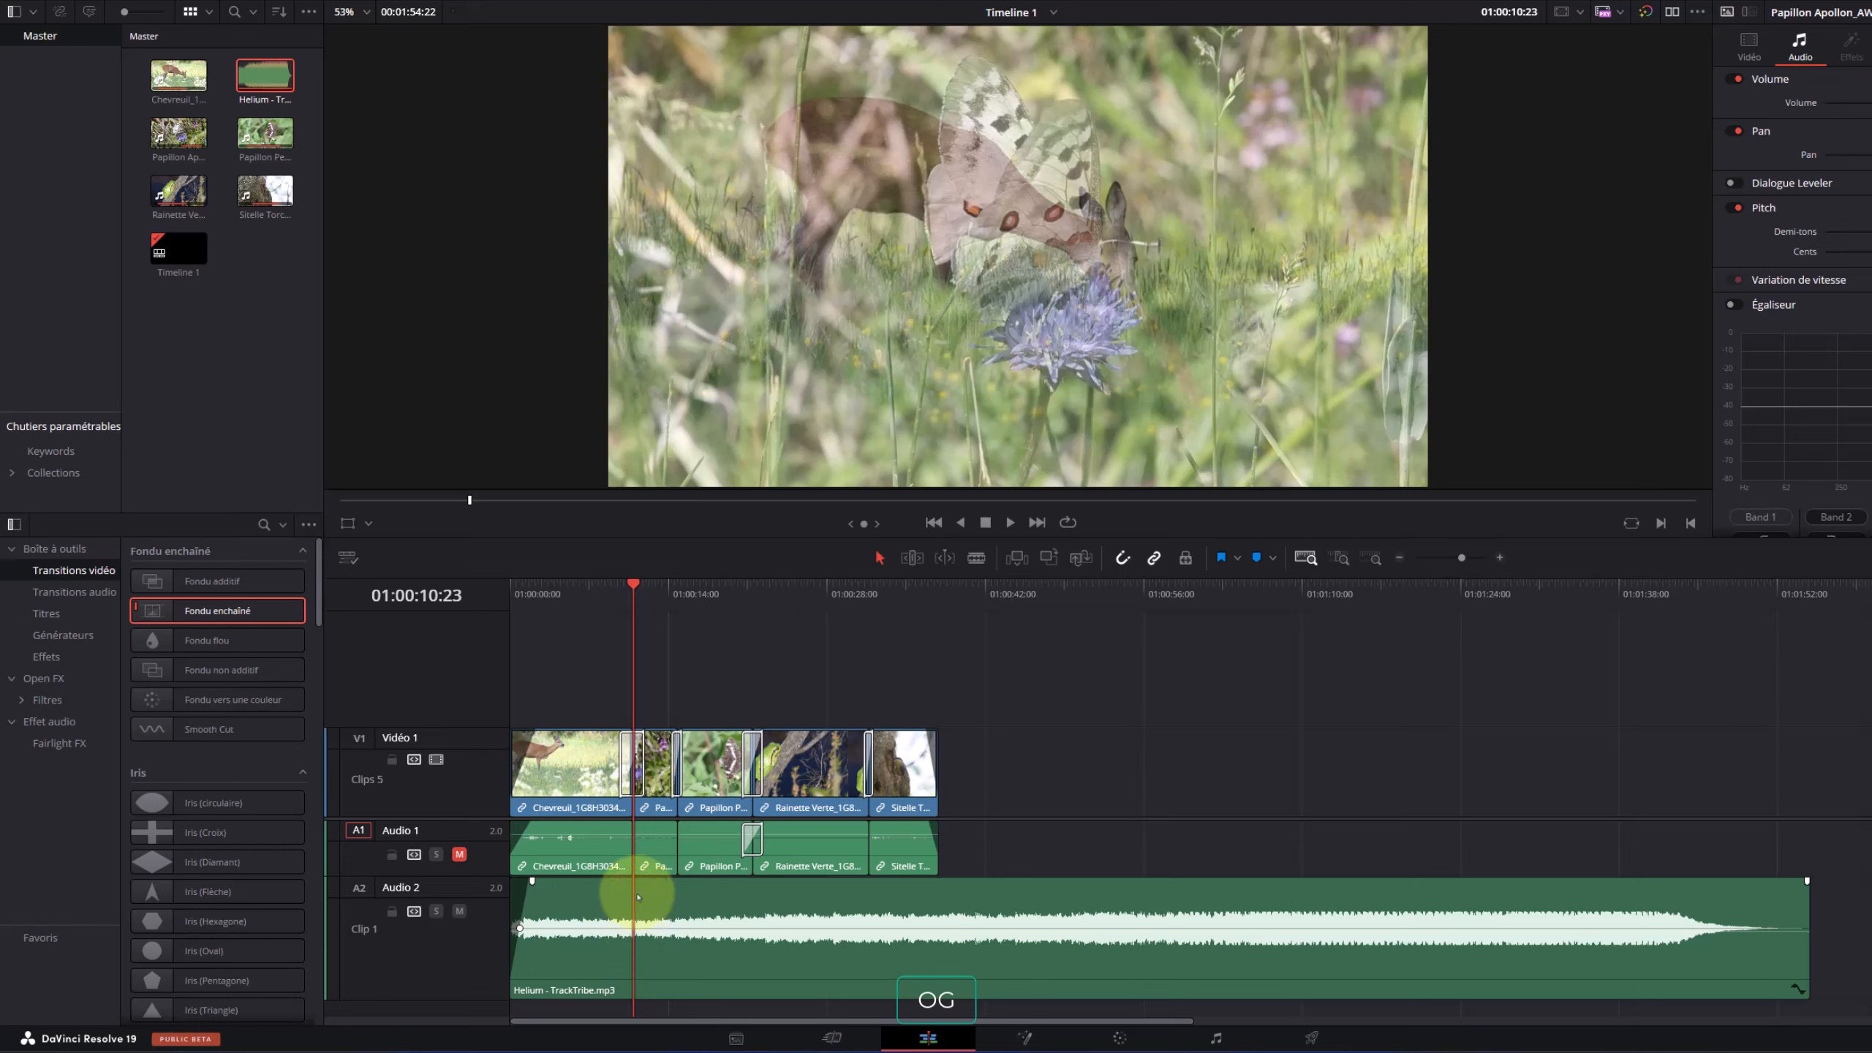
click(602, 776)
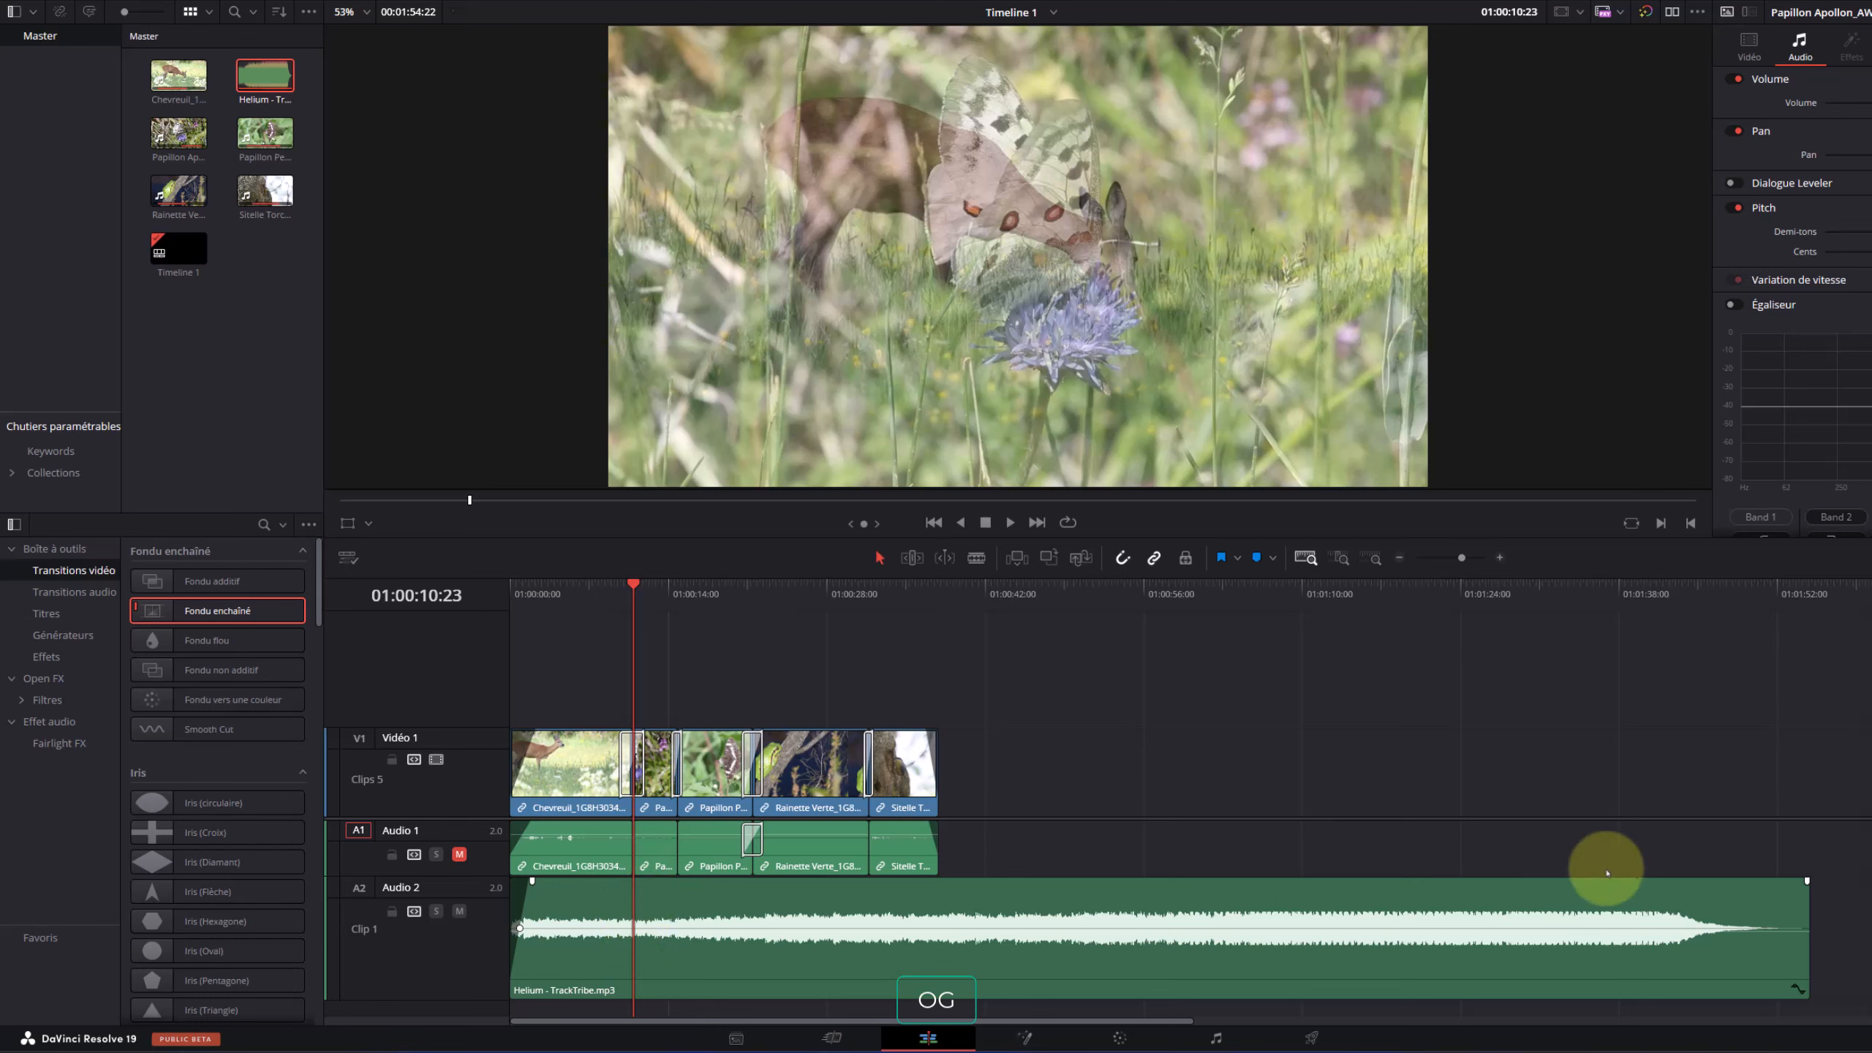
click(919, 589)
key(space)
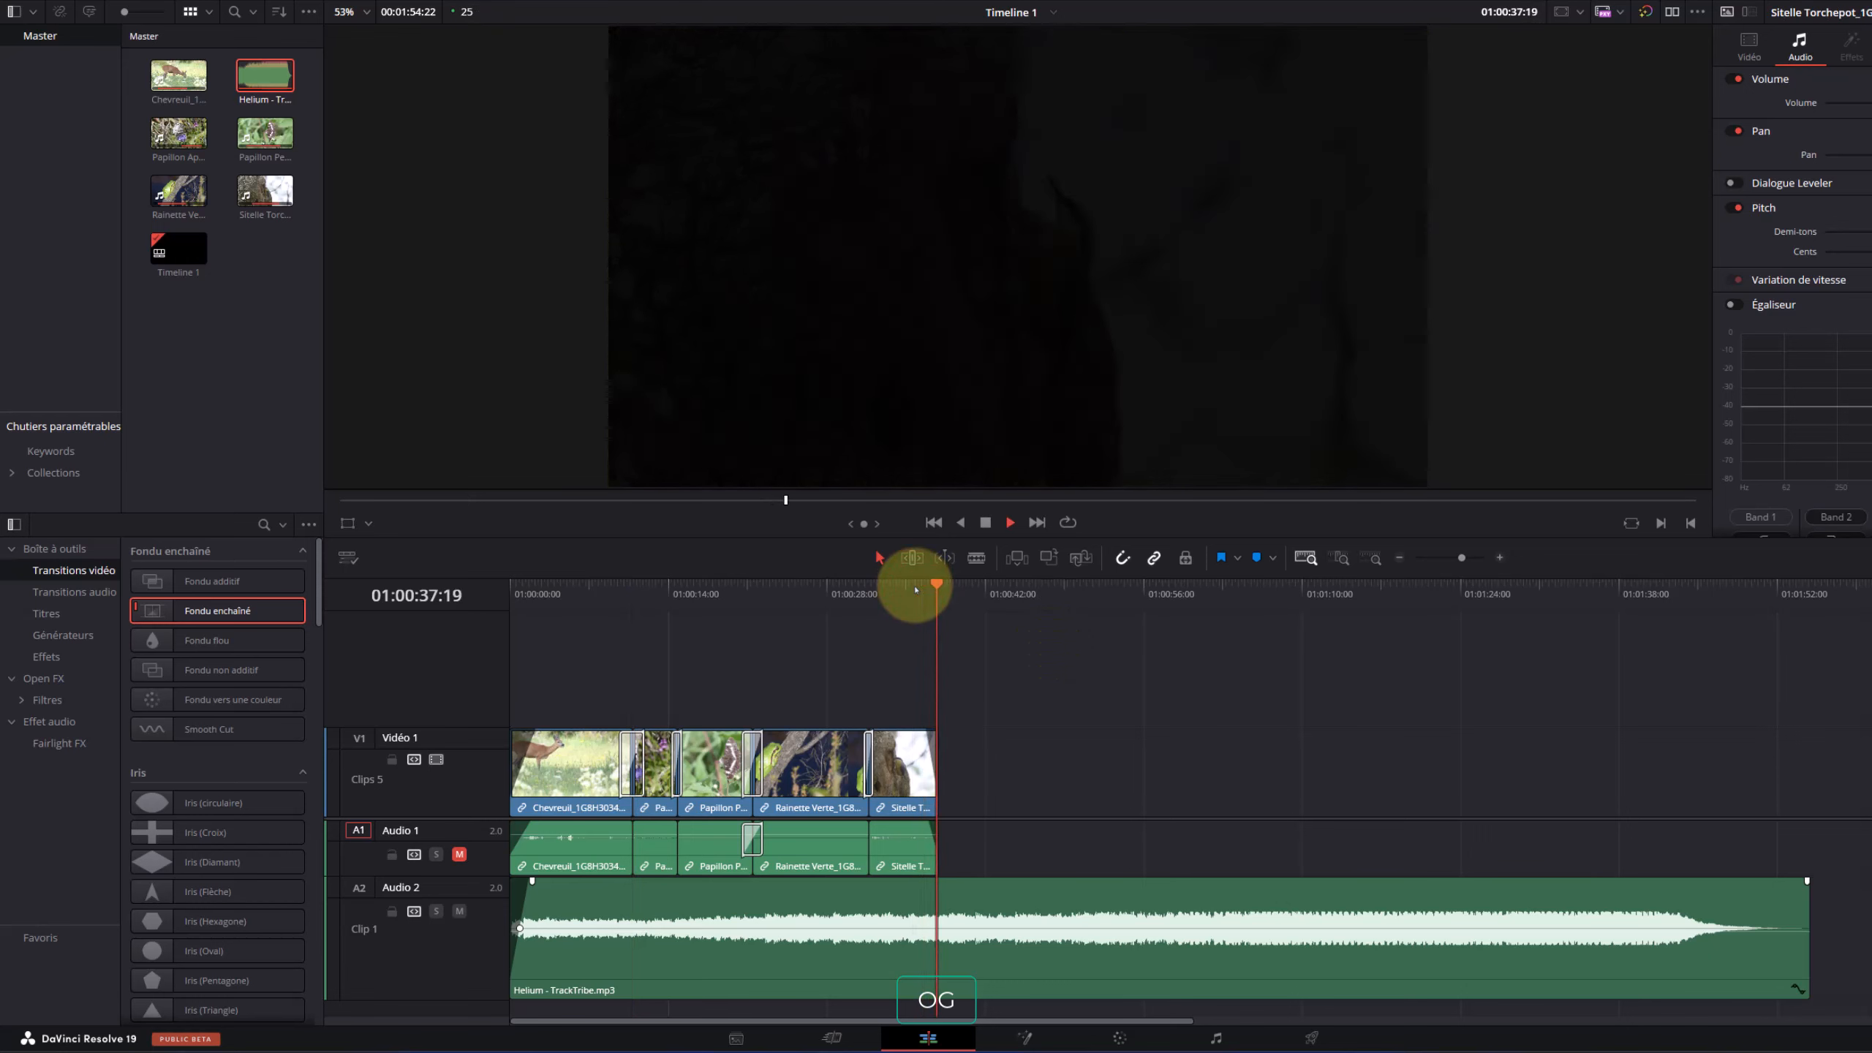
key(space)
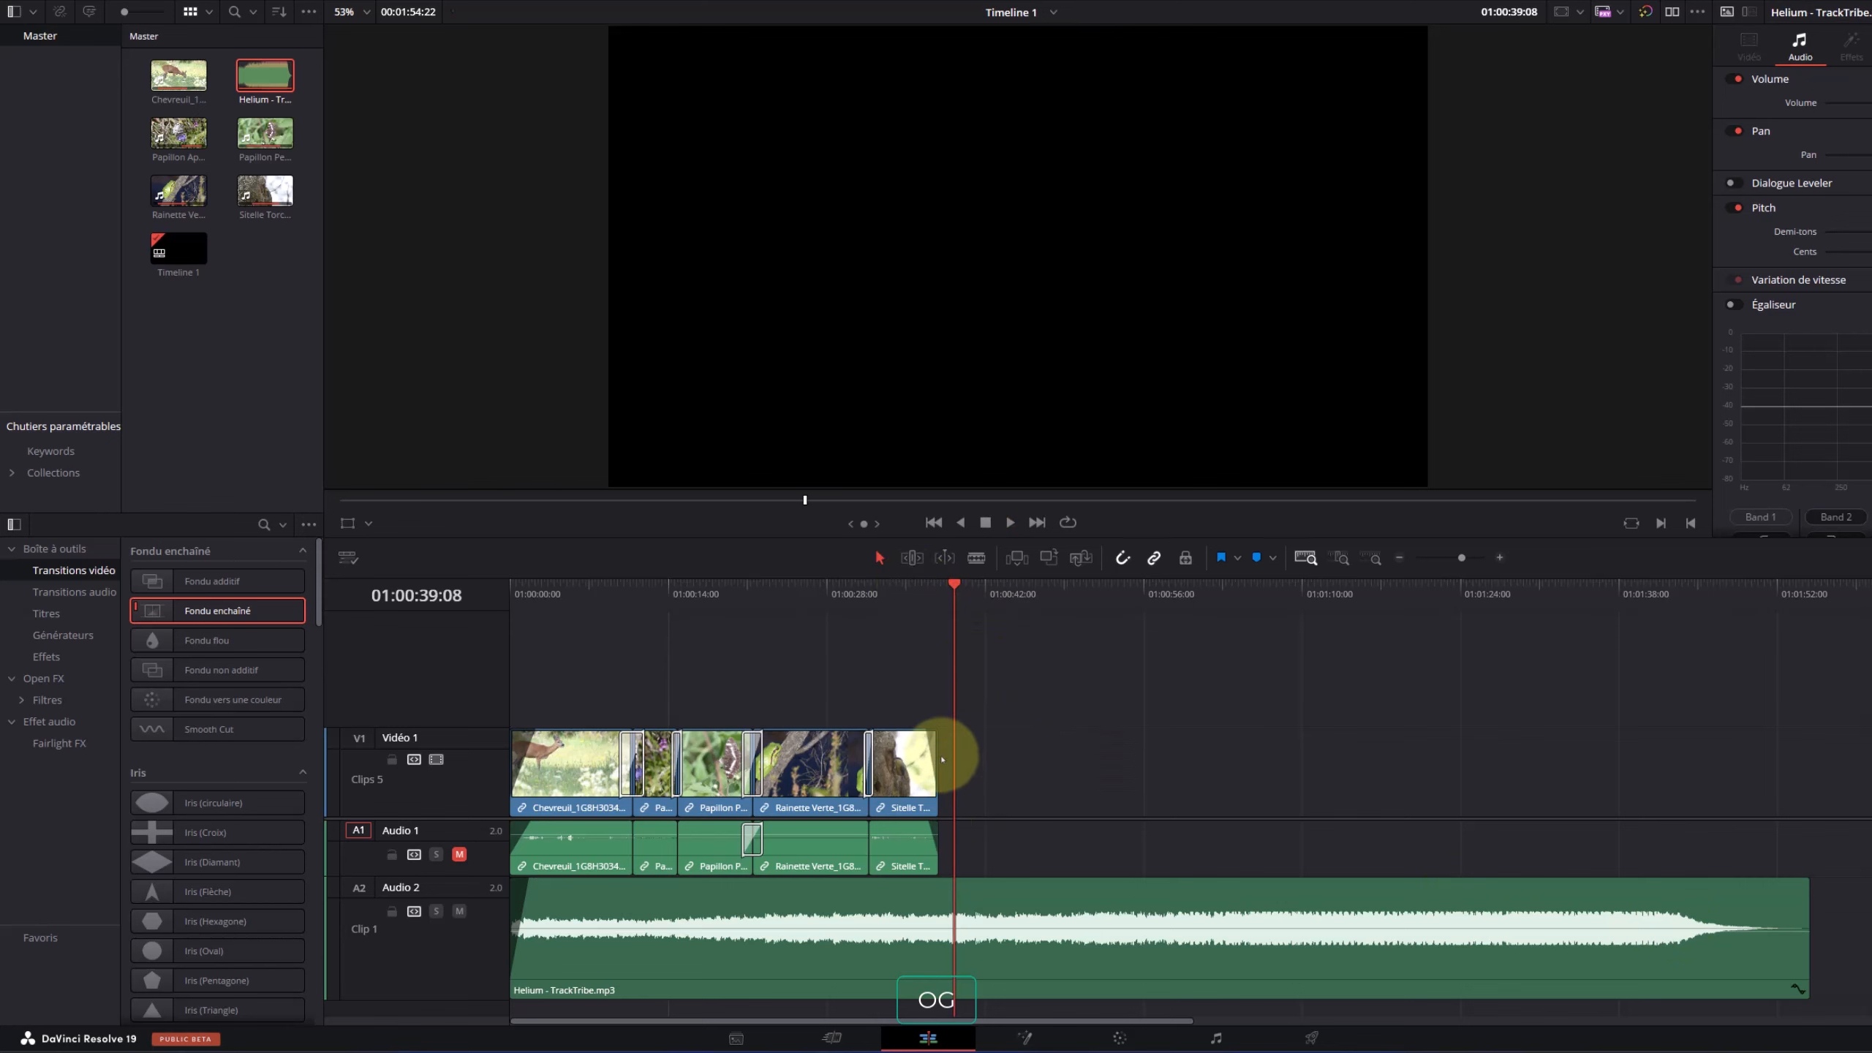
drag(1804, 908, 934, 902)
key(shift+z)
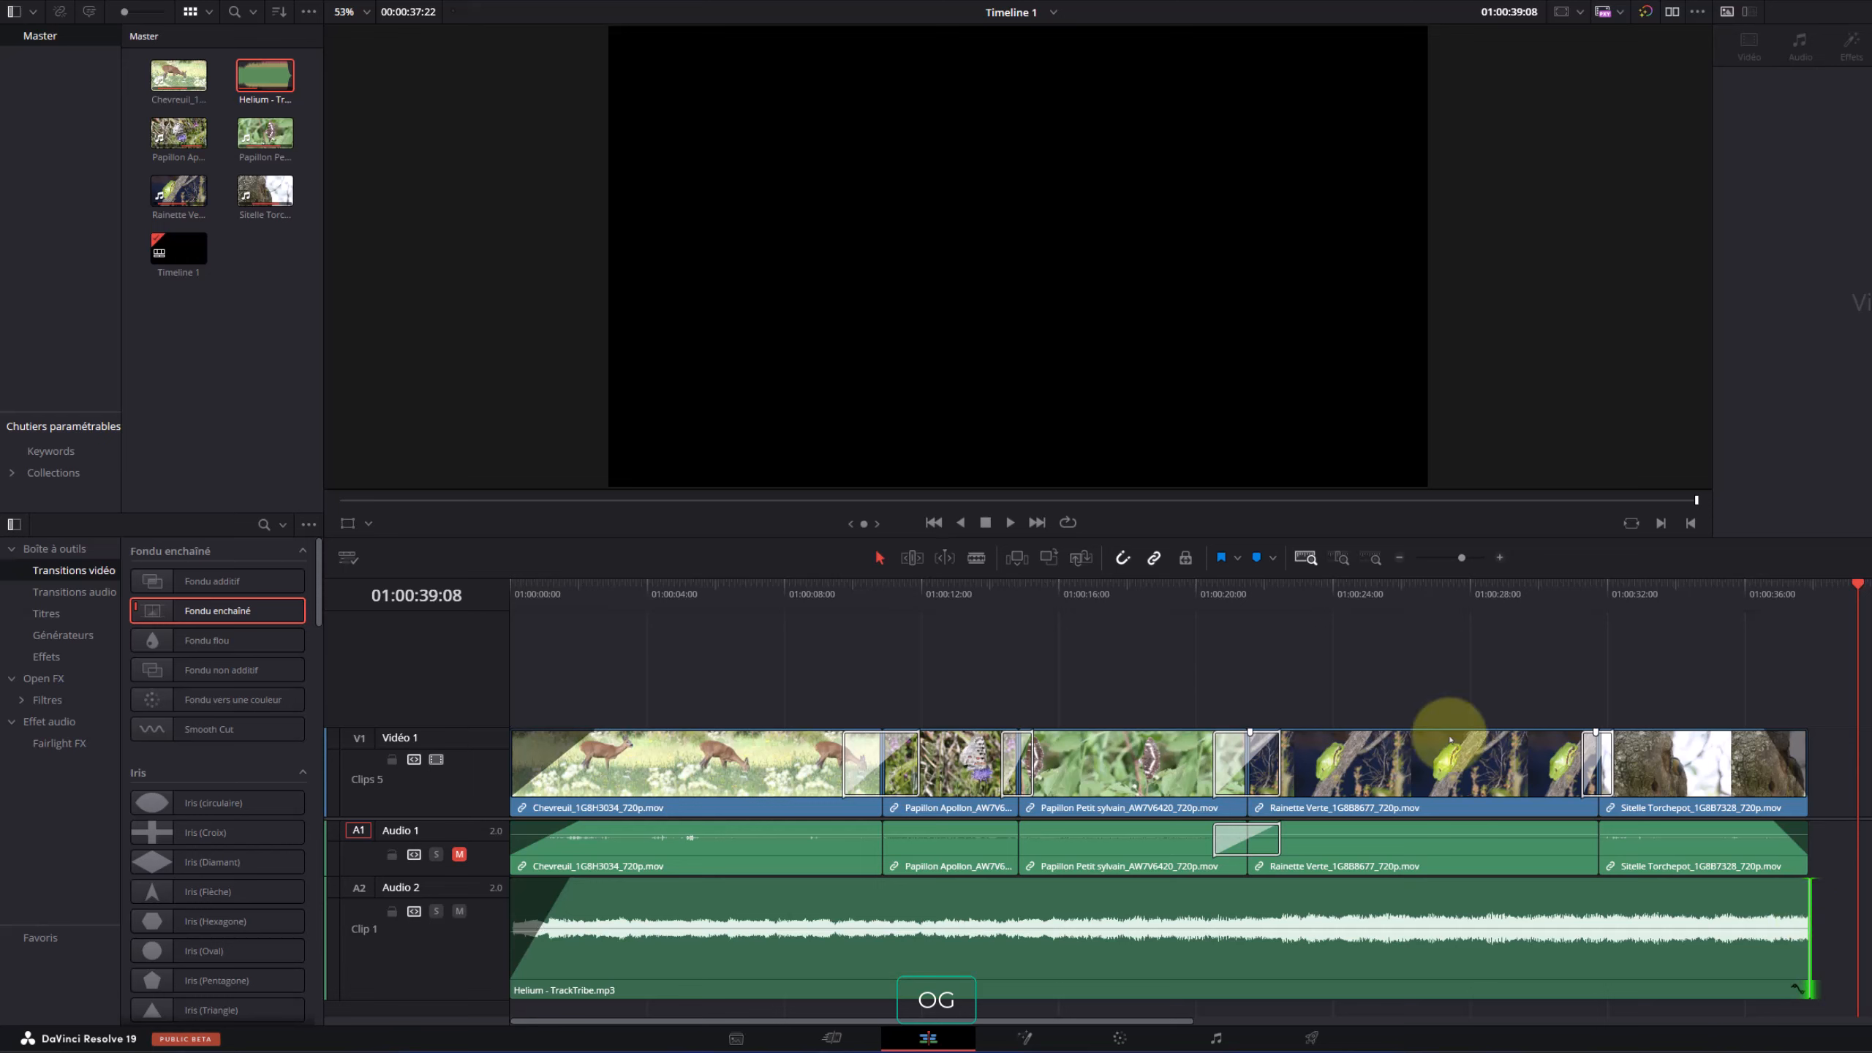
click(1122, 559)
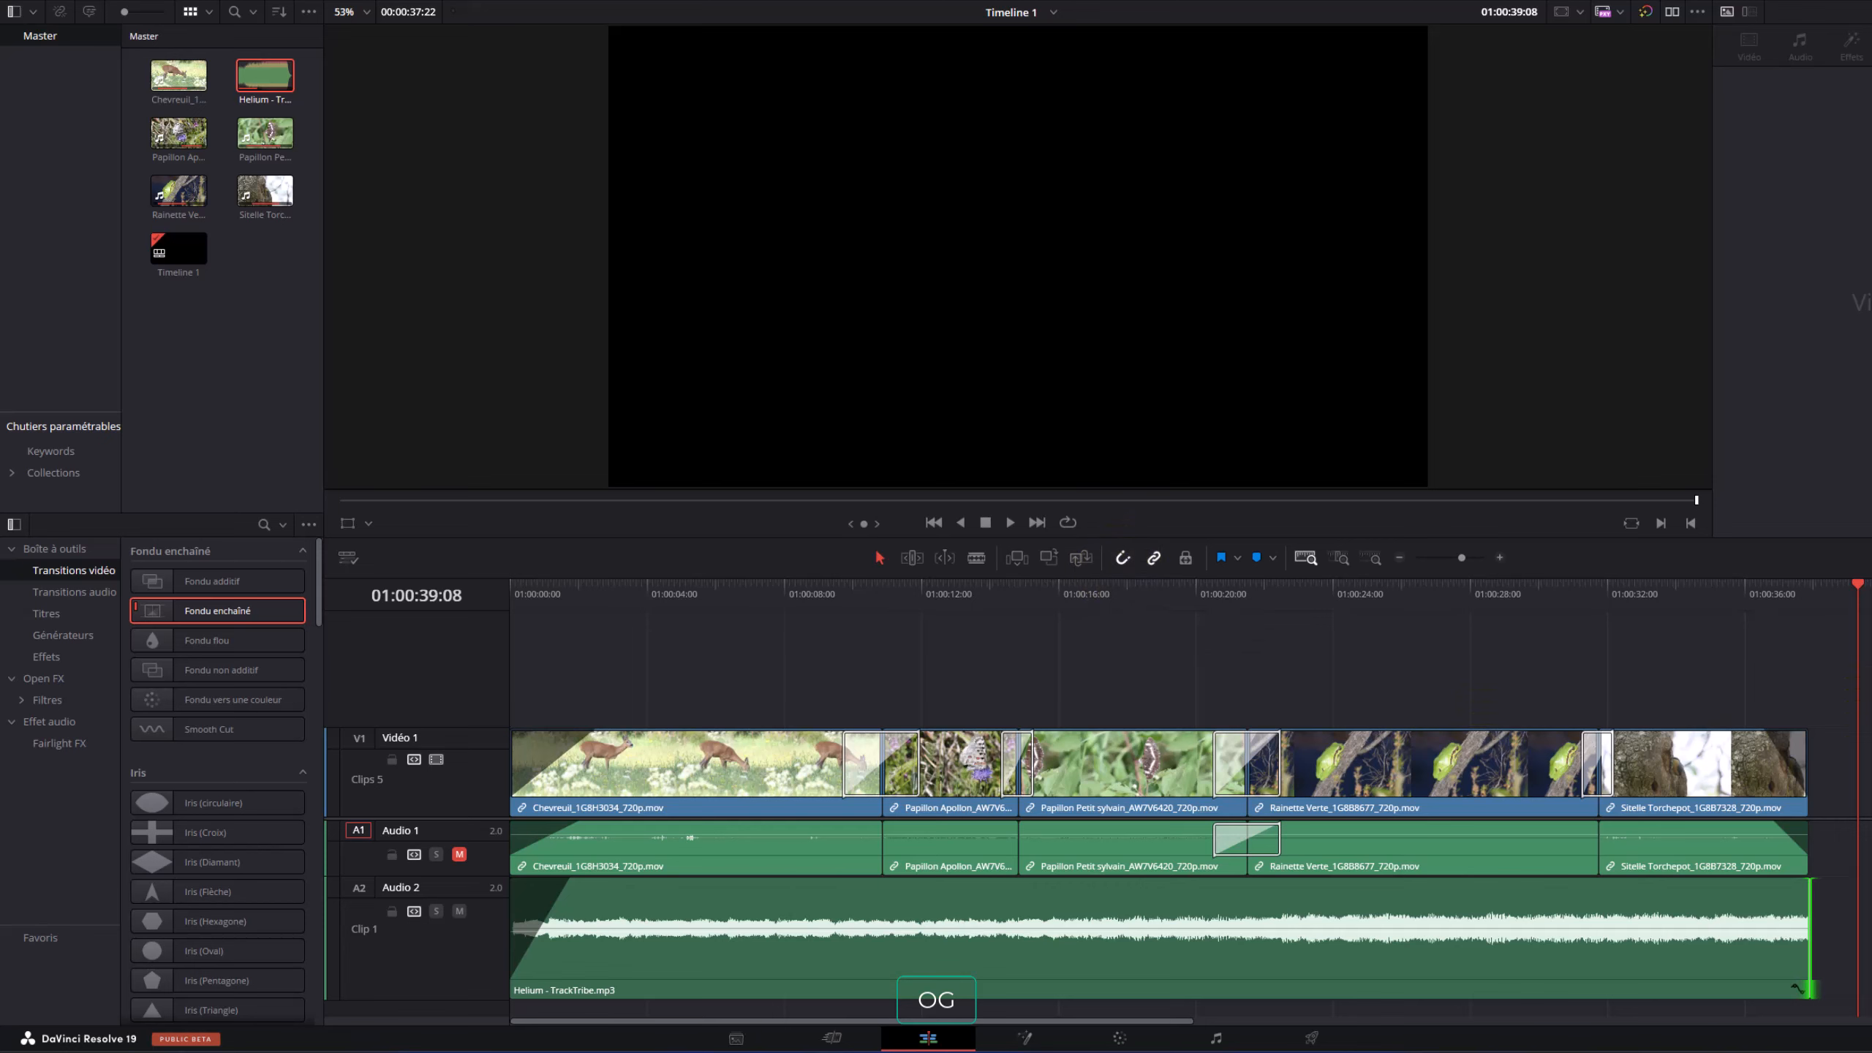
Add a fade-out of about one second to the end of the Helium music clip and play the ending
drag(1858, 584, 1725, 596)
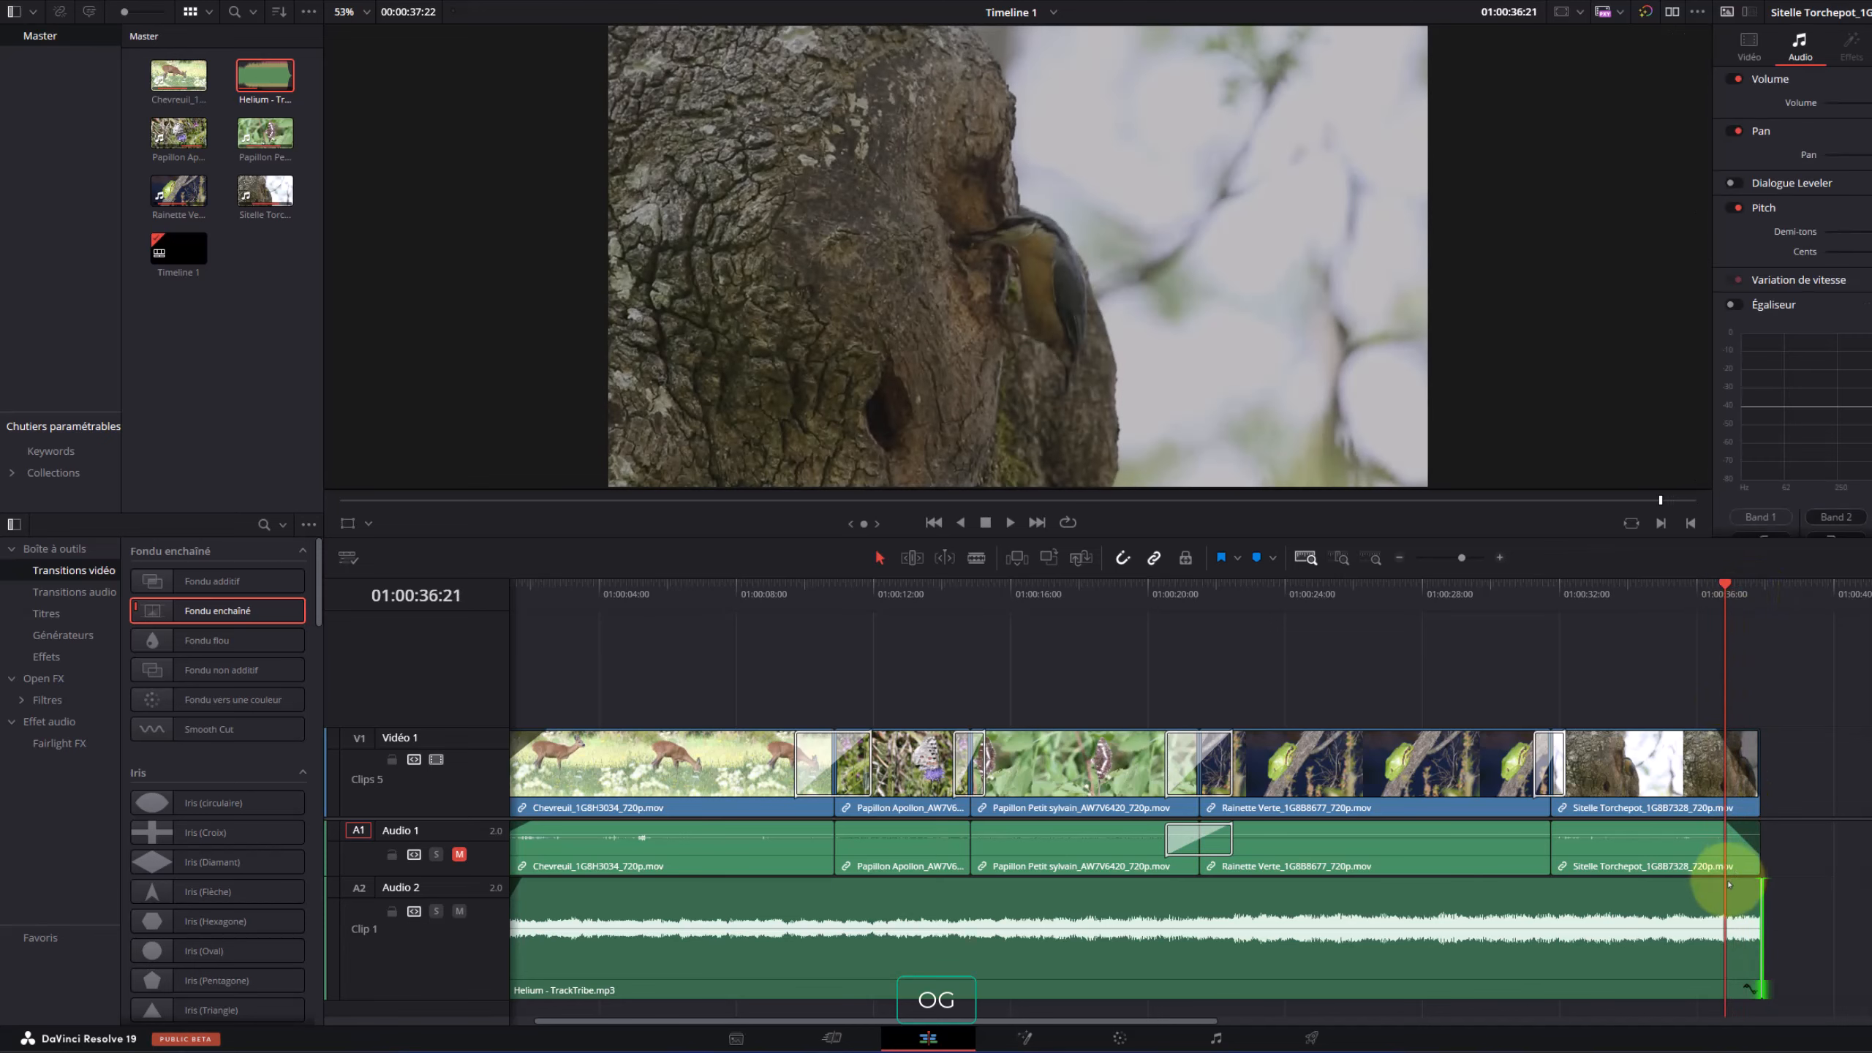
click(1703, 895)
drag(1758, 881, 1716, 883)
click(1692, 586)
key(space)
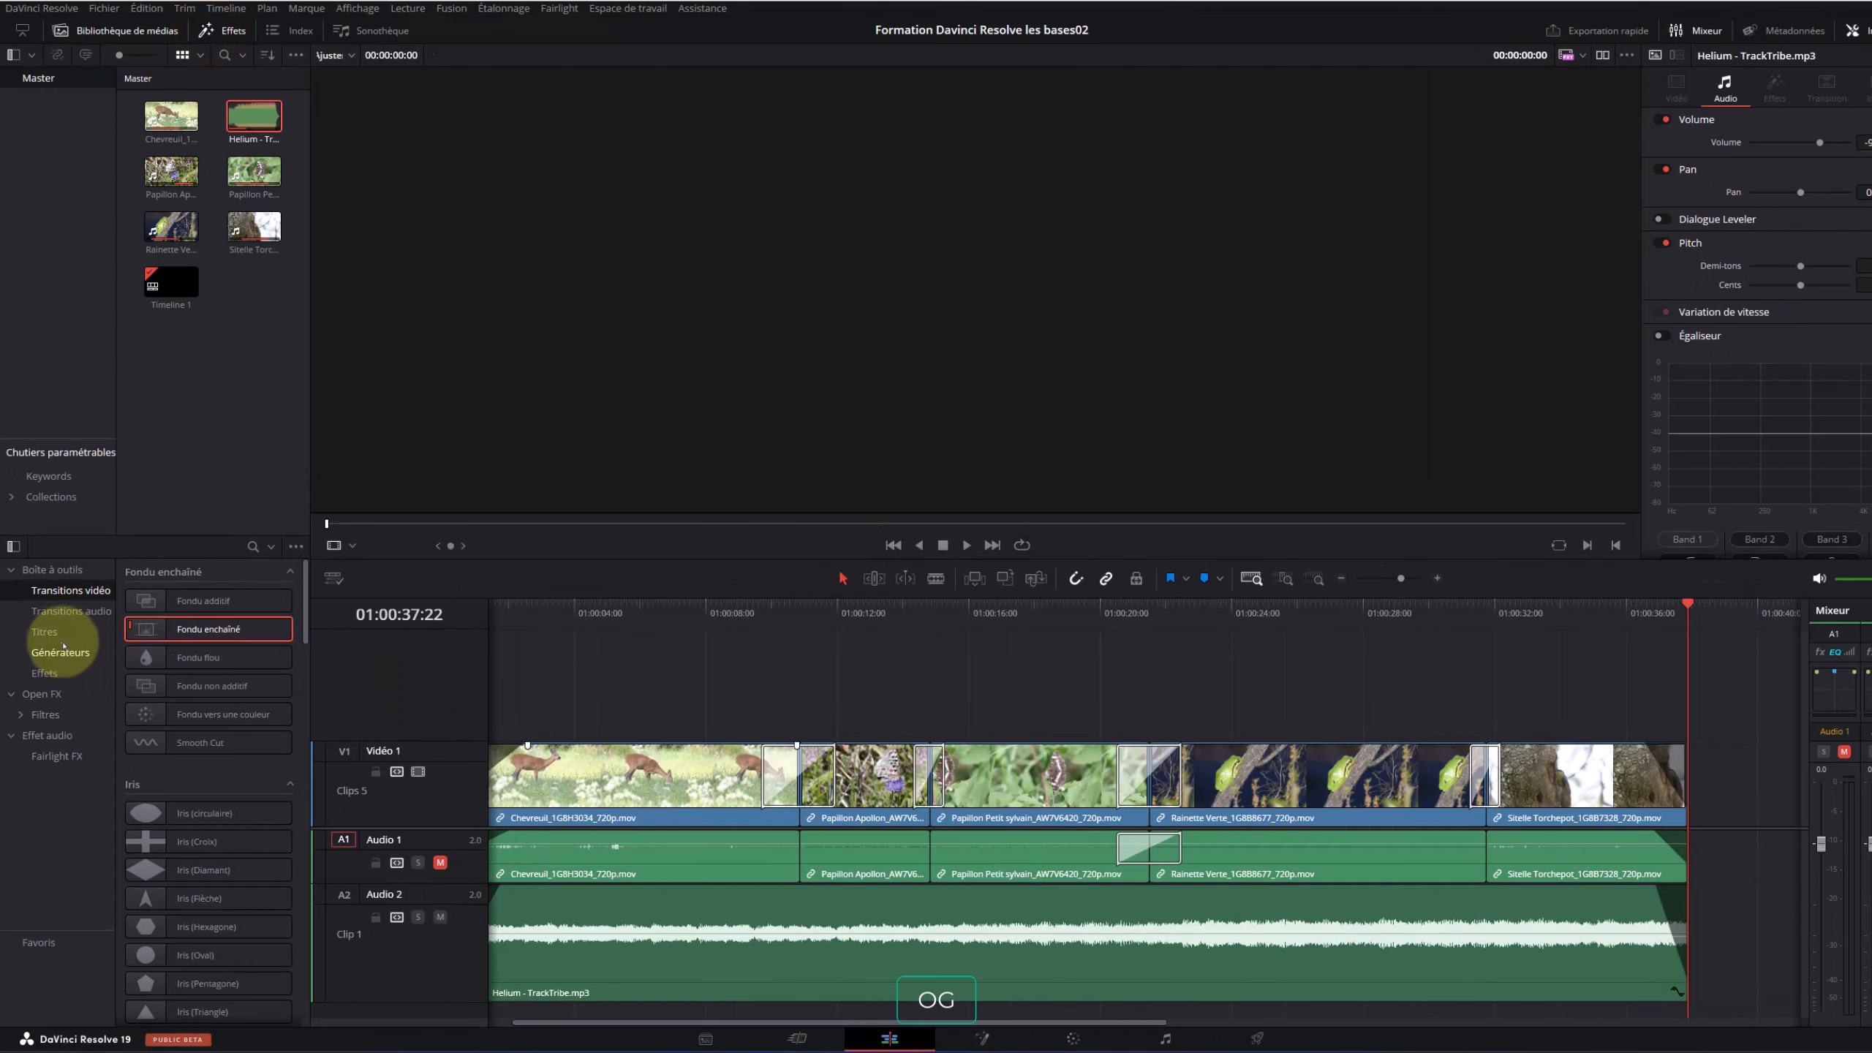
Place a Texte title on a new Vidéo 2 track above the deer clip, and reduce the Vidéo 1 and Audio 2 track heights
click(45, 631)
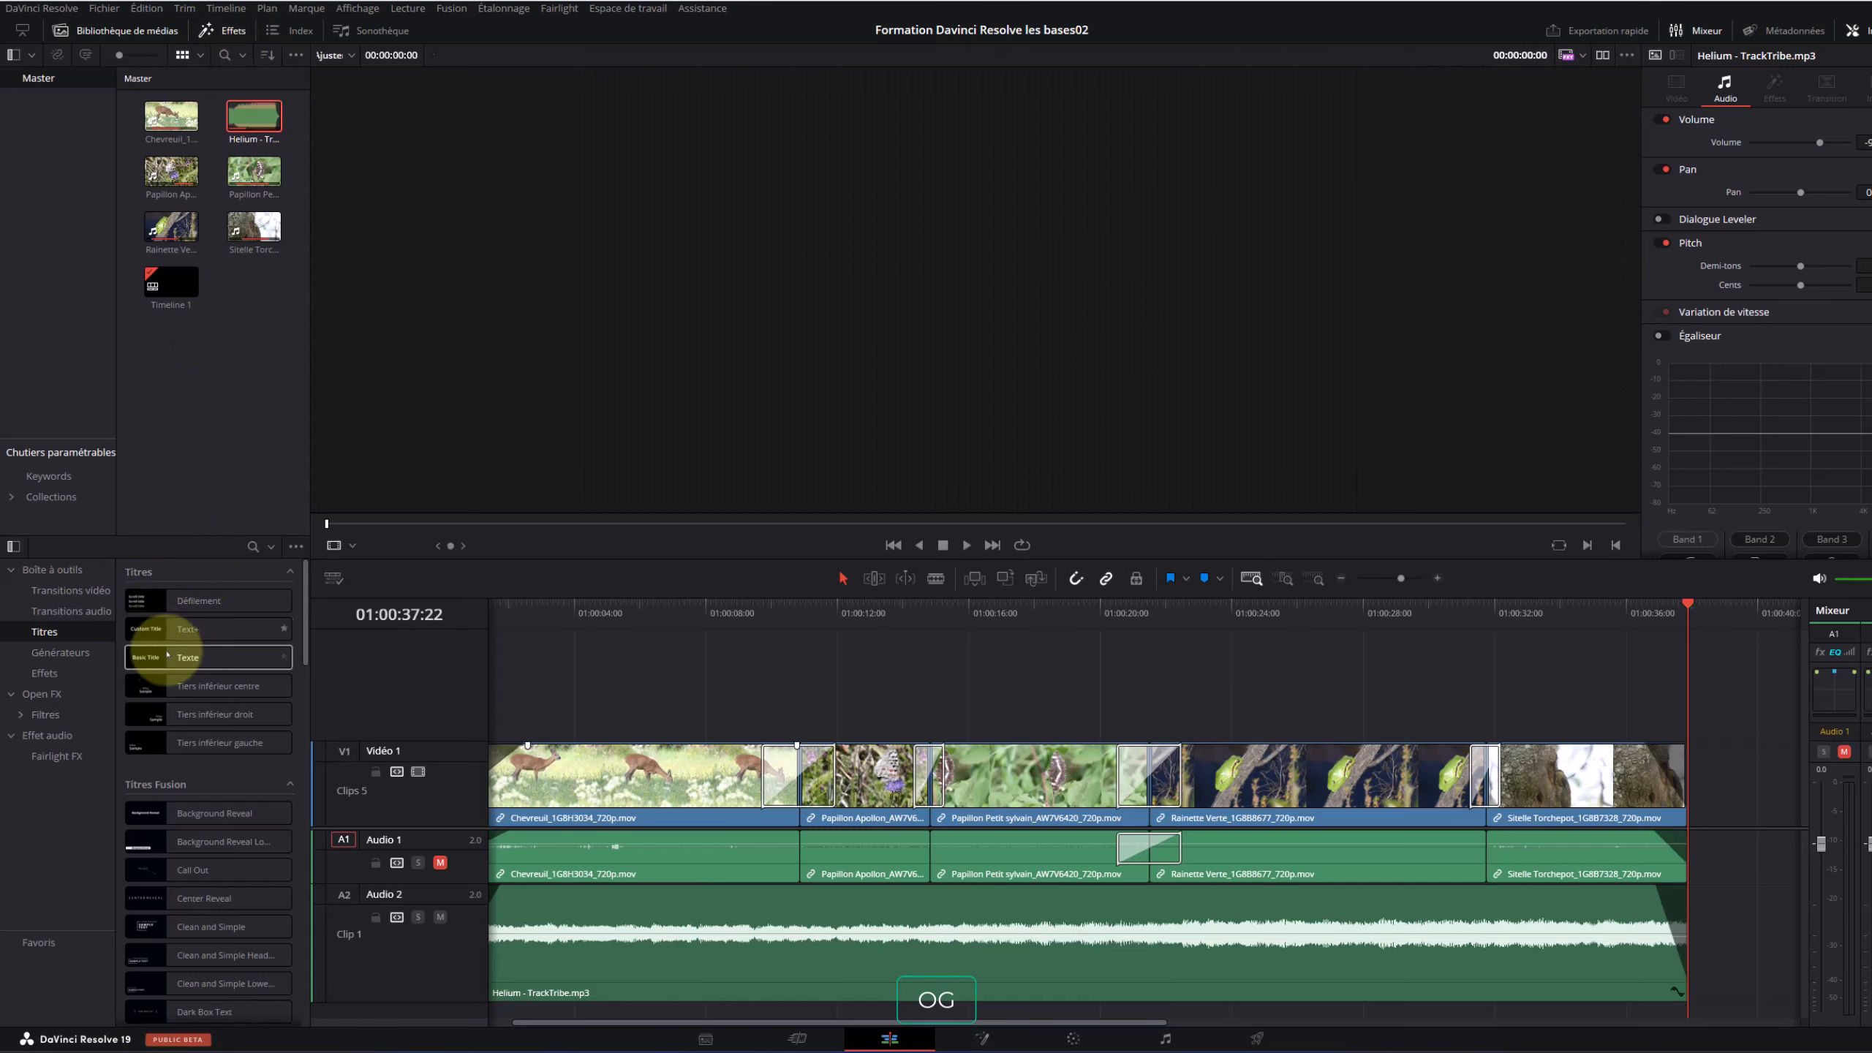
click(167, 867)
click(132, 661)
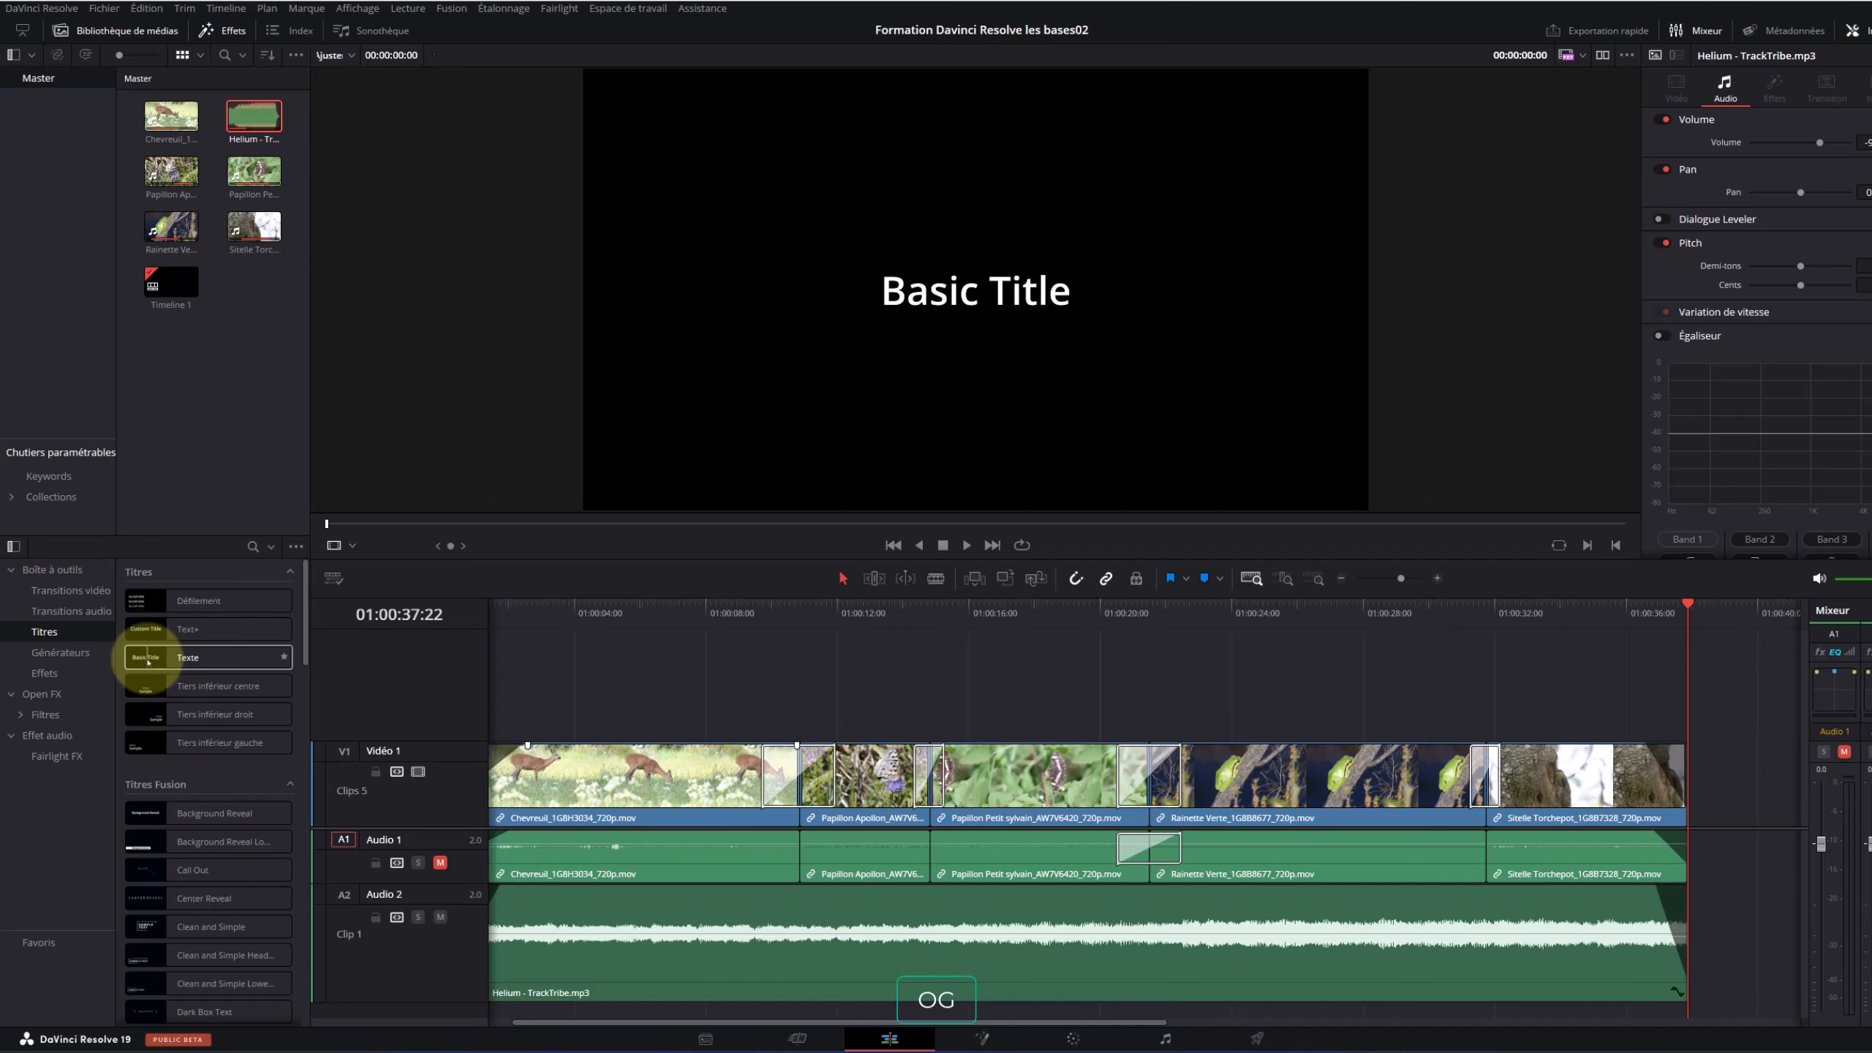
drag(148, 661, 169, 668)
drag(420, 712, 570, 724)
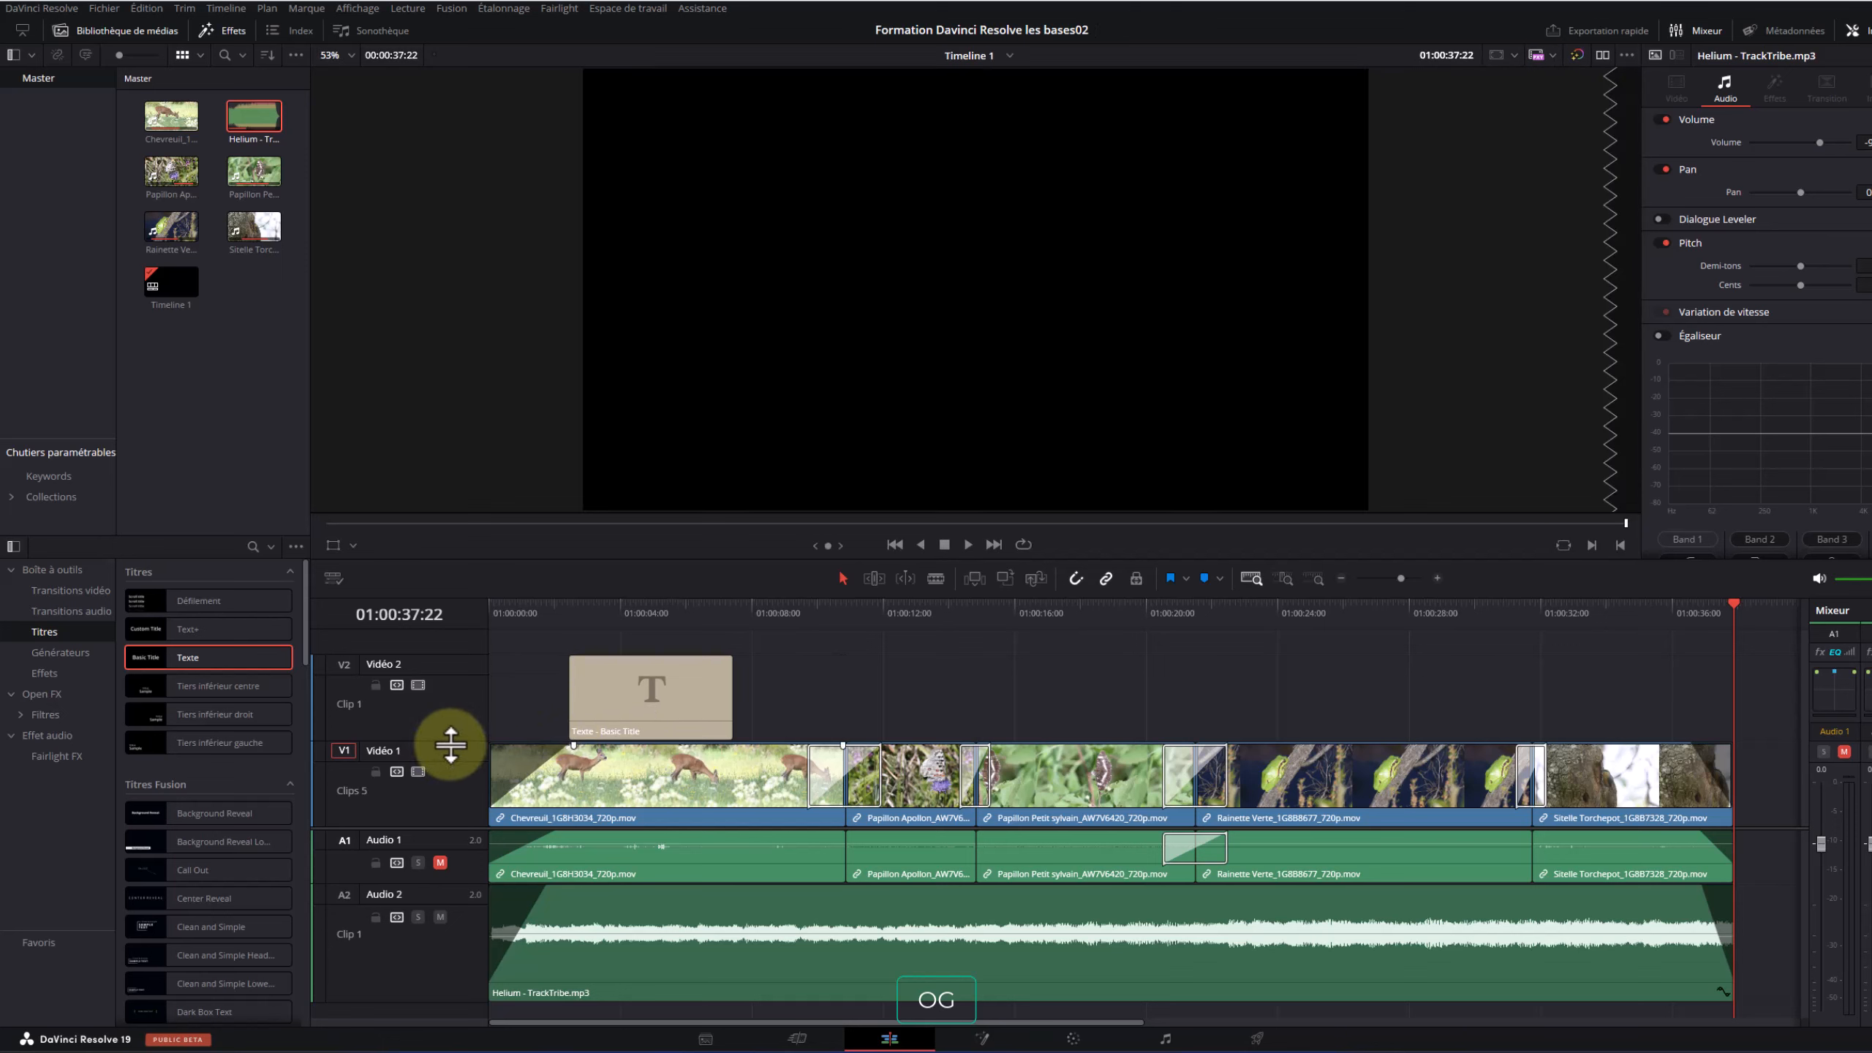
drag(451, 745, 447, 876)
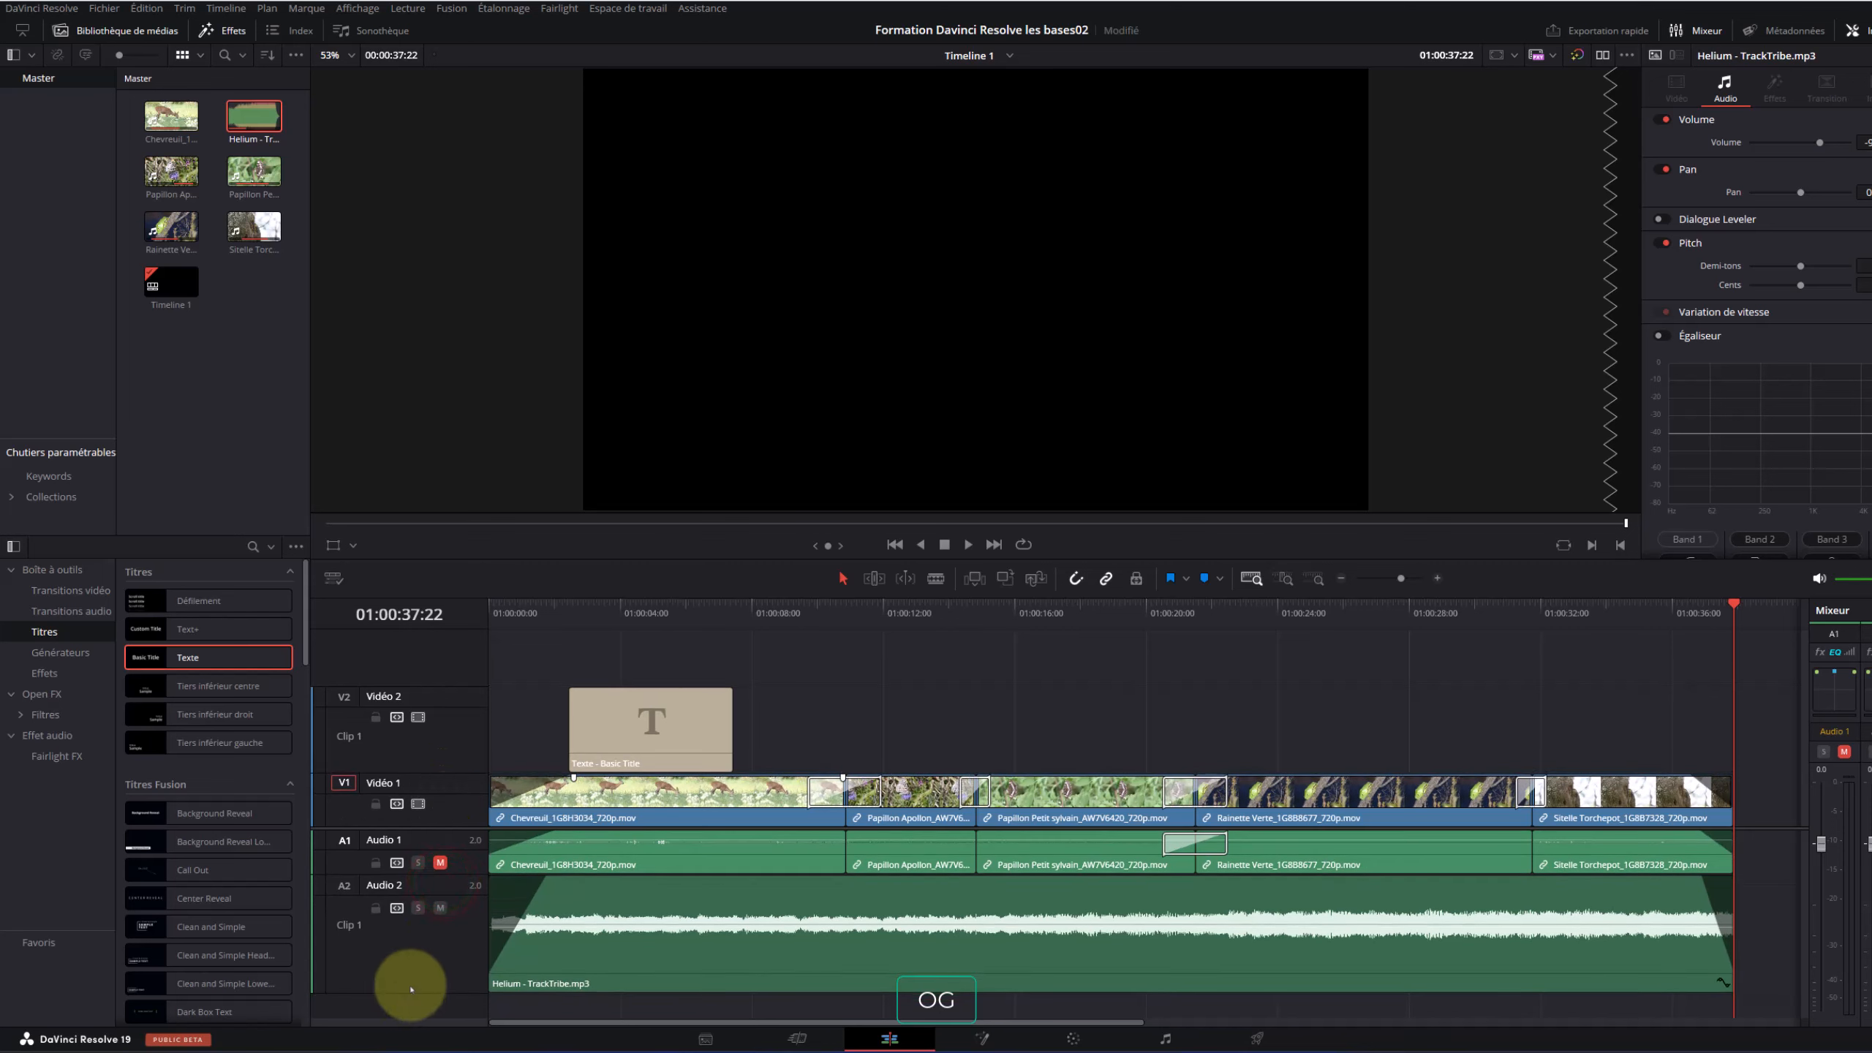
drag(411, 992, 411, 925)
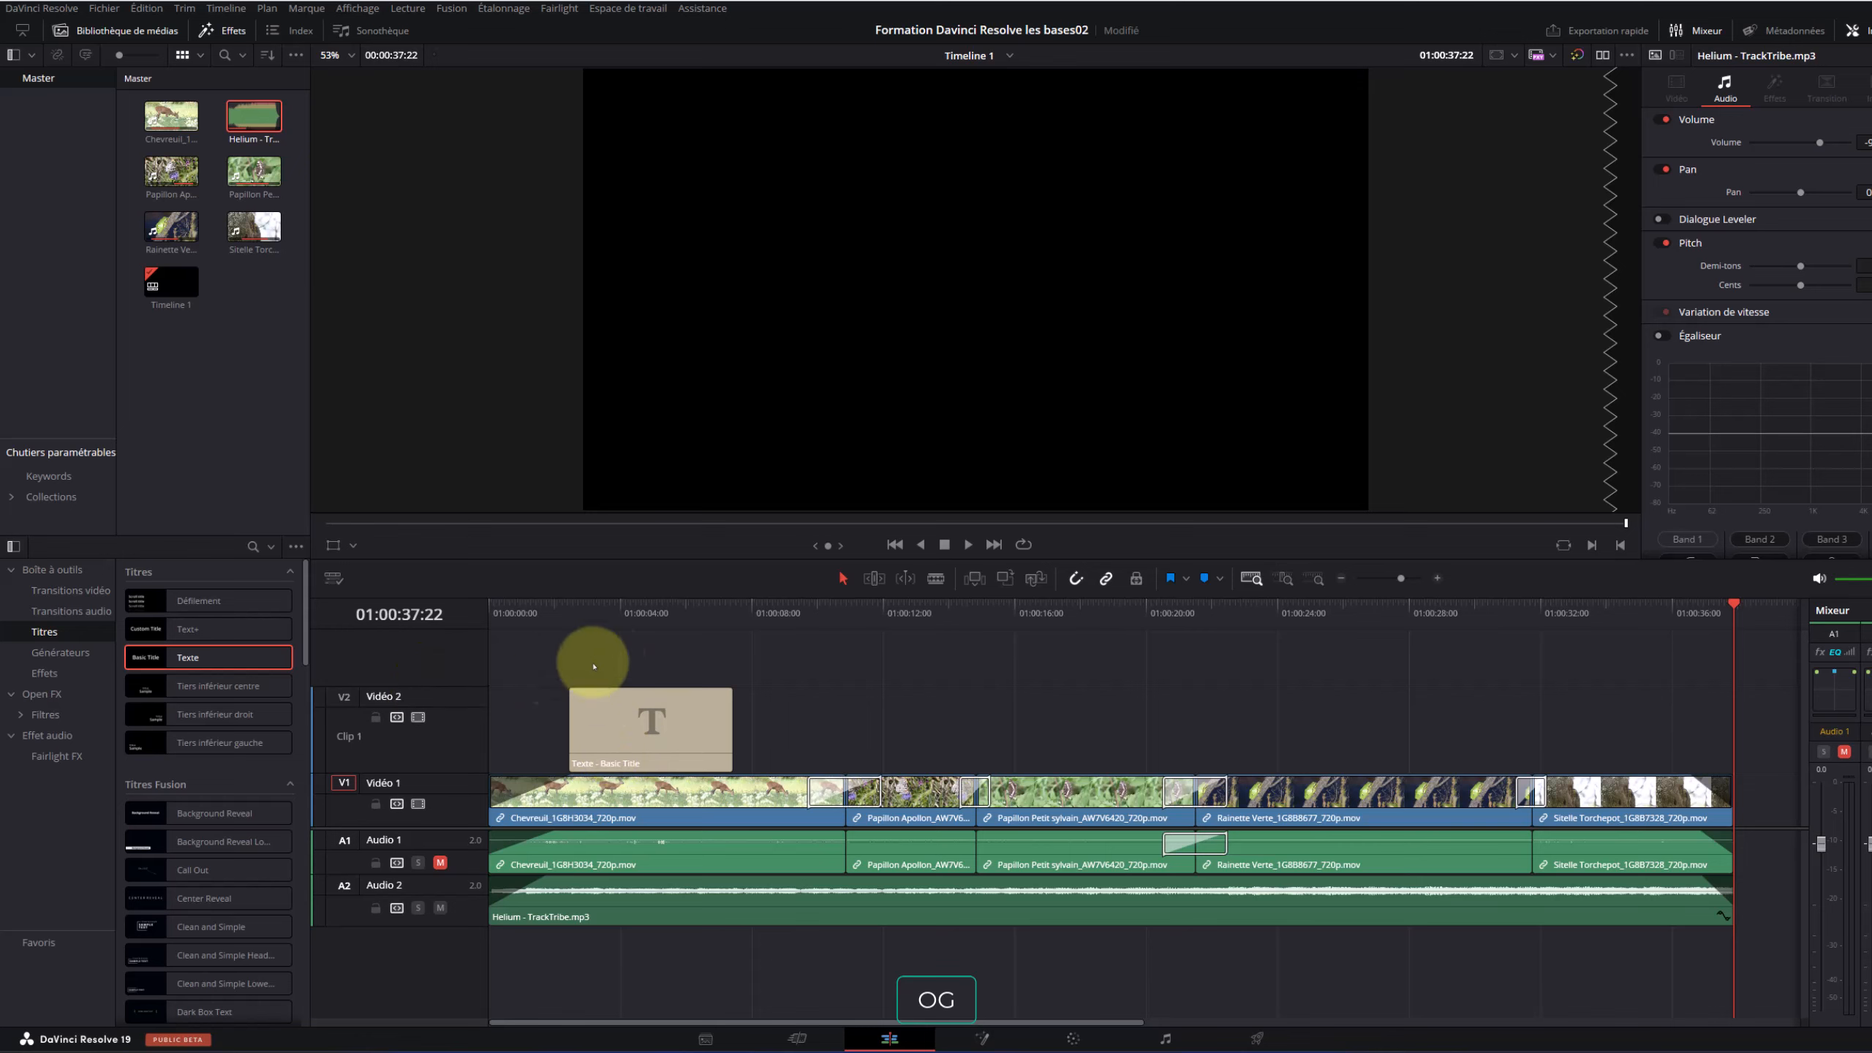
Examine the title clip's Titre and Paramètres settings and place the playhead over the title at 01:00:03:24
drag(564, 608, 466, 632)
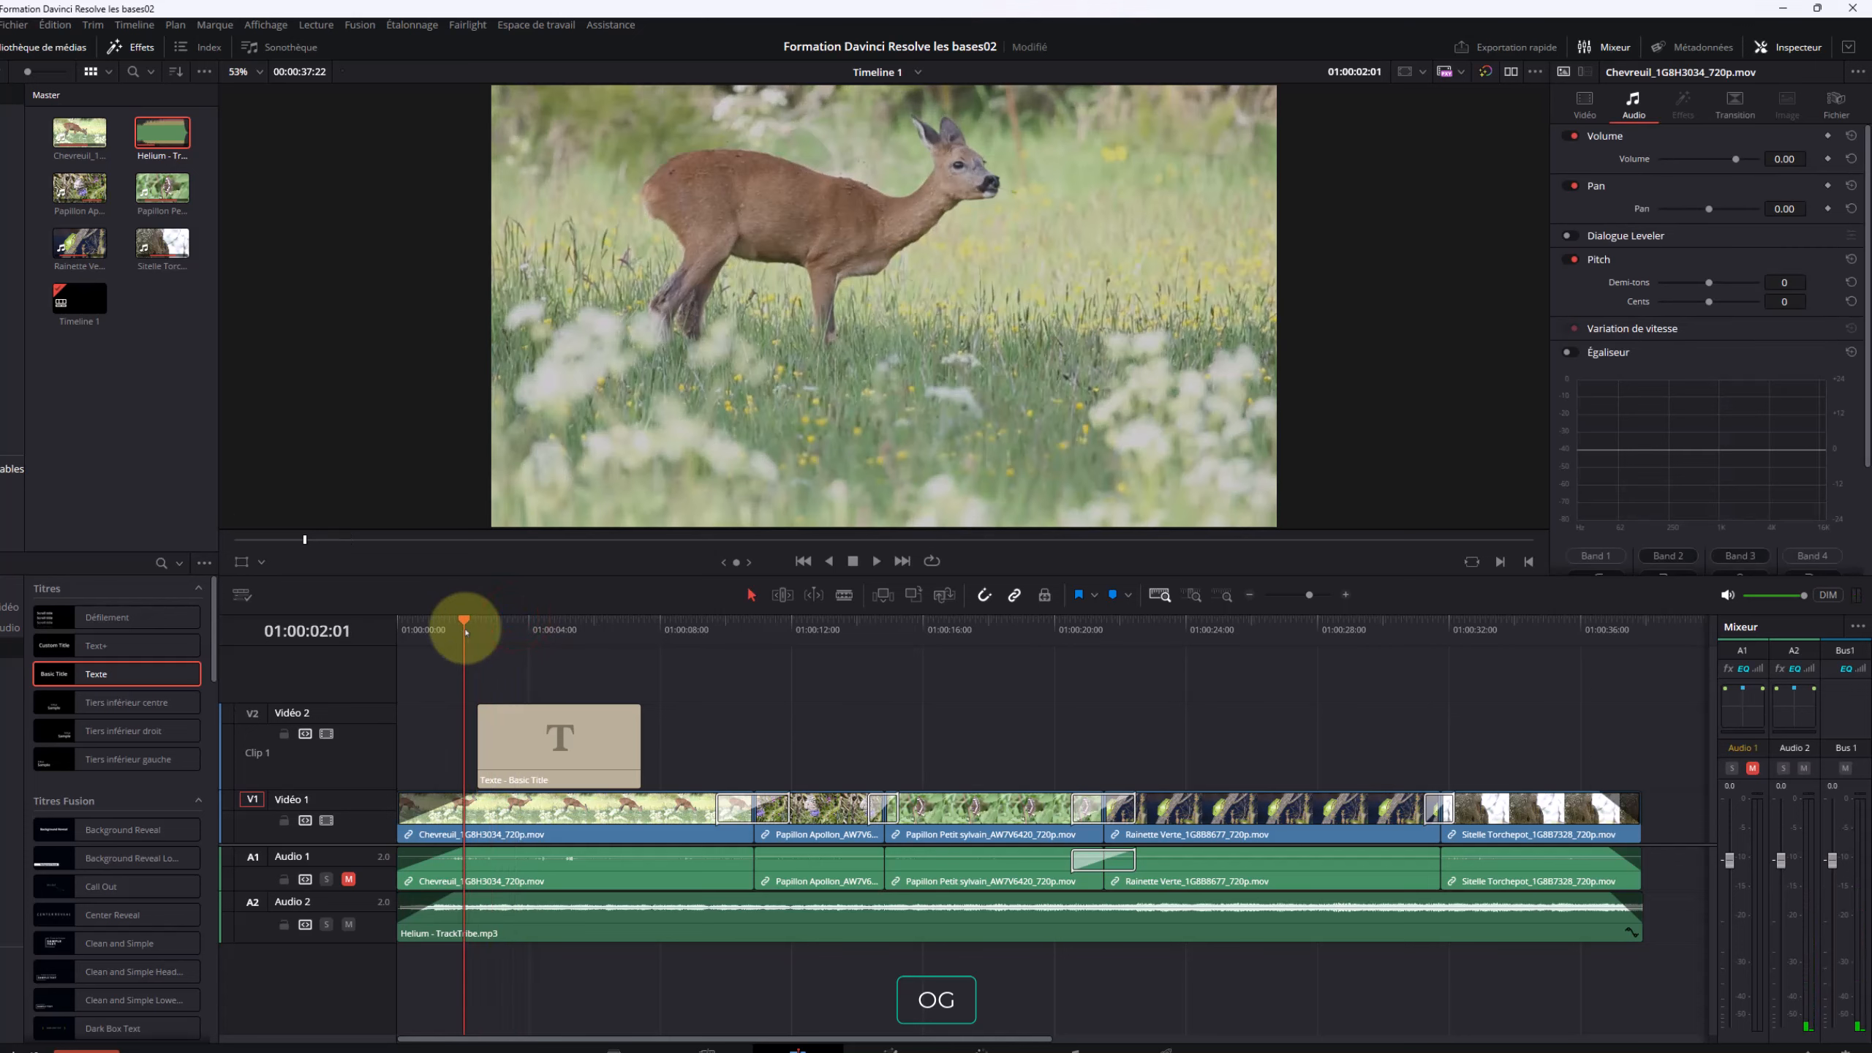
click(547, 764)
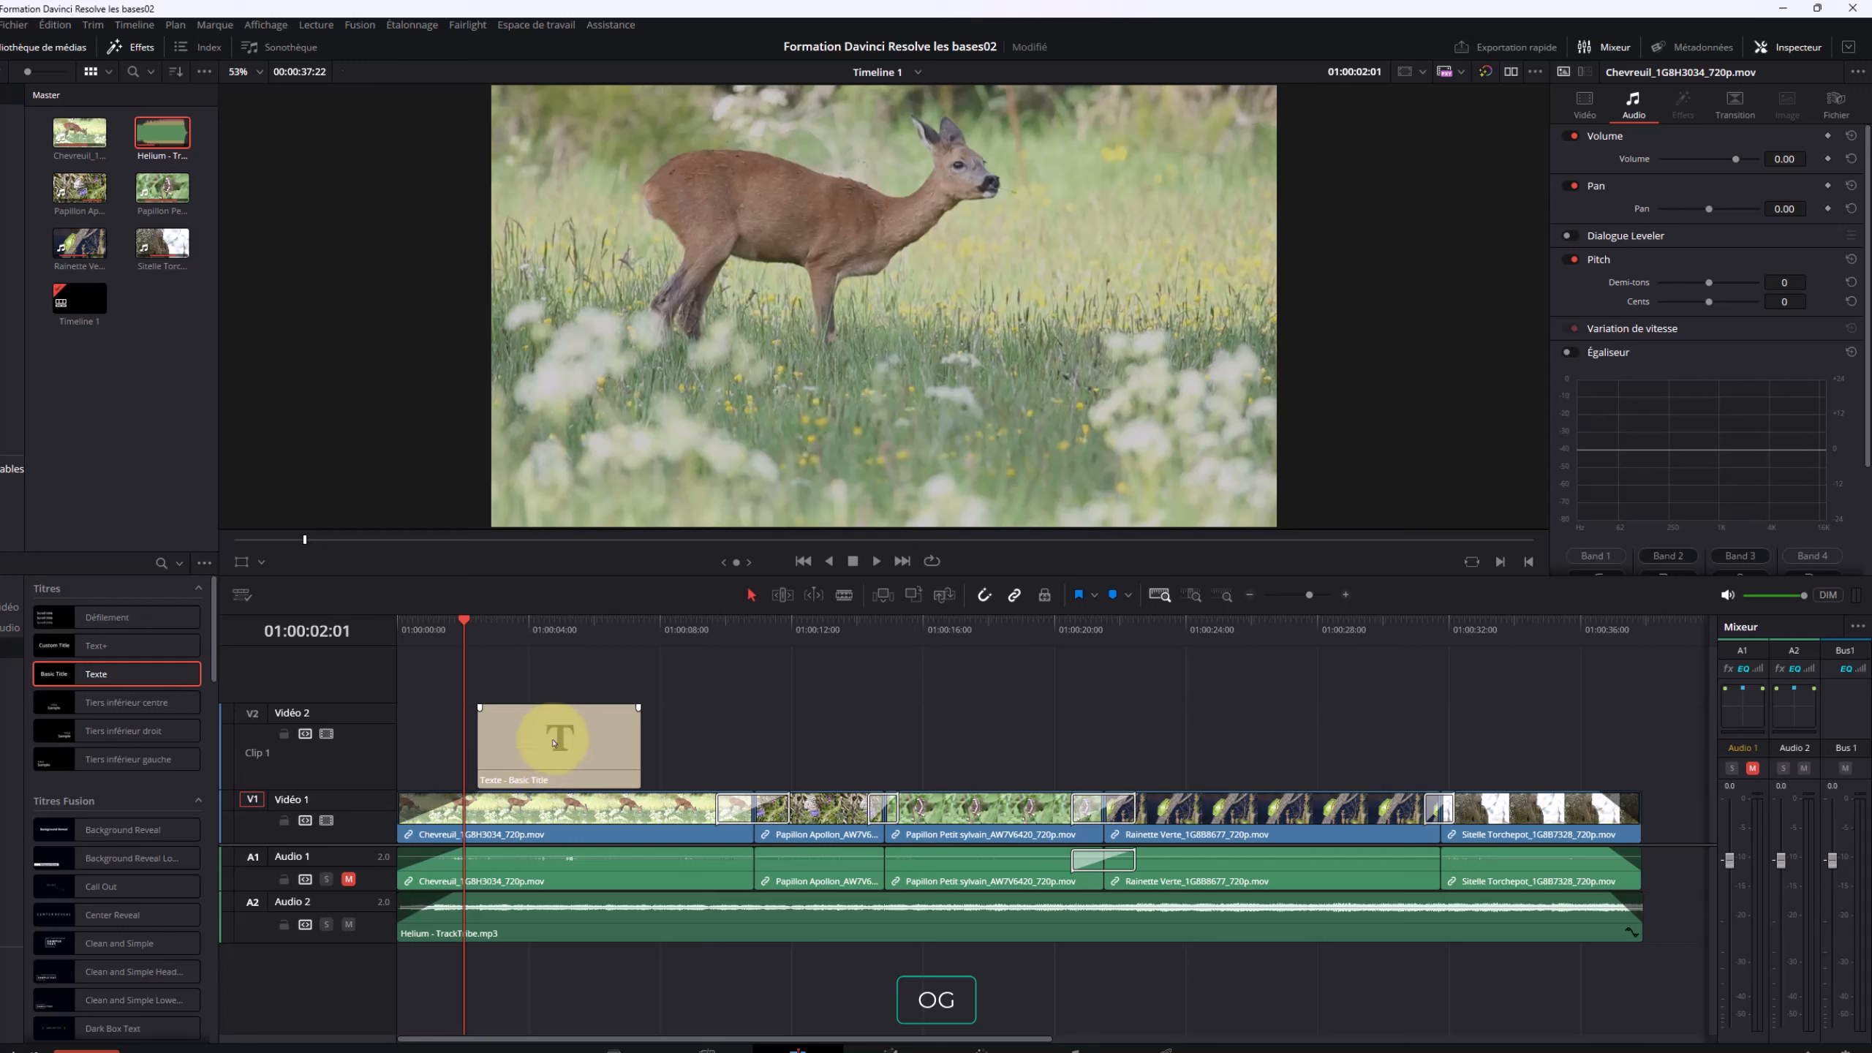
click(555, 741)
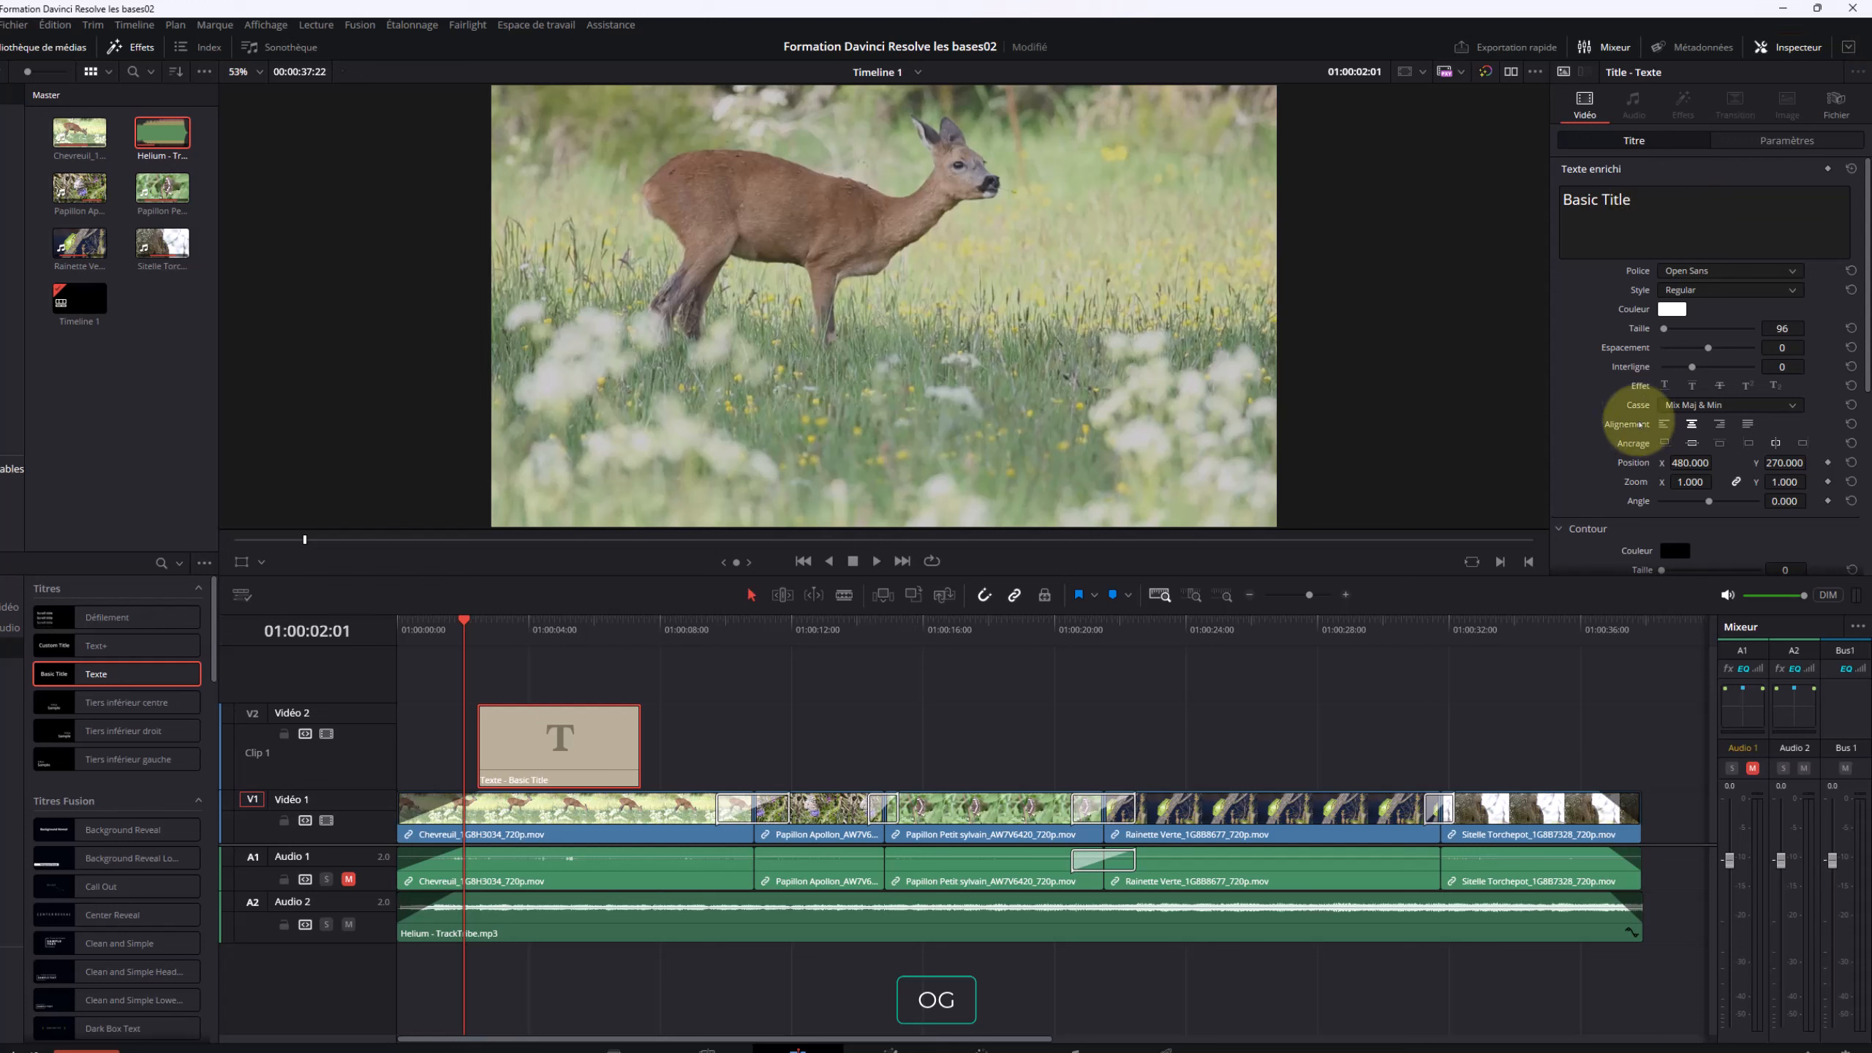
click(1775, 148)
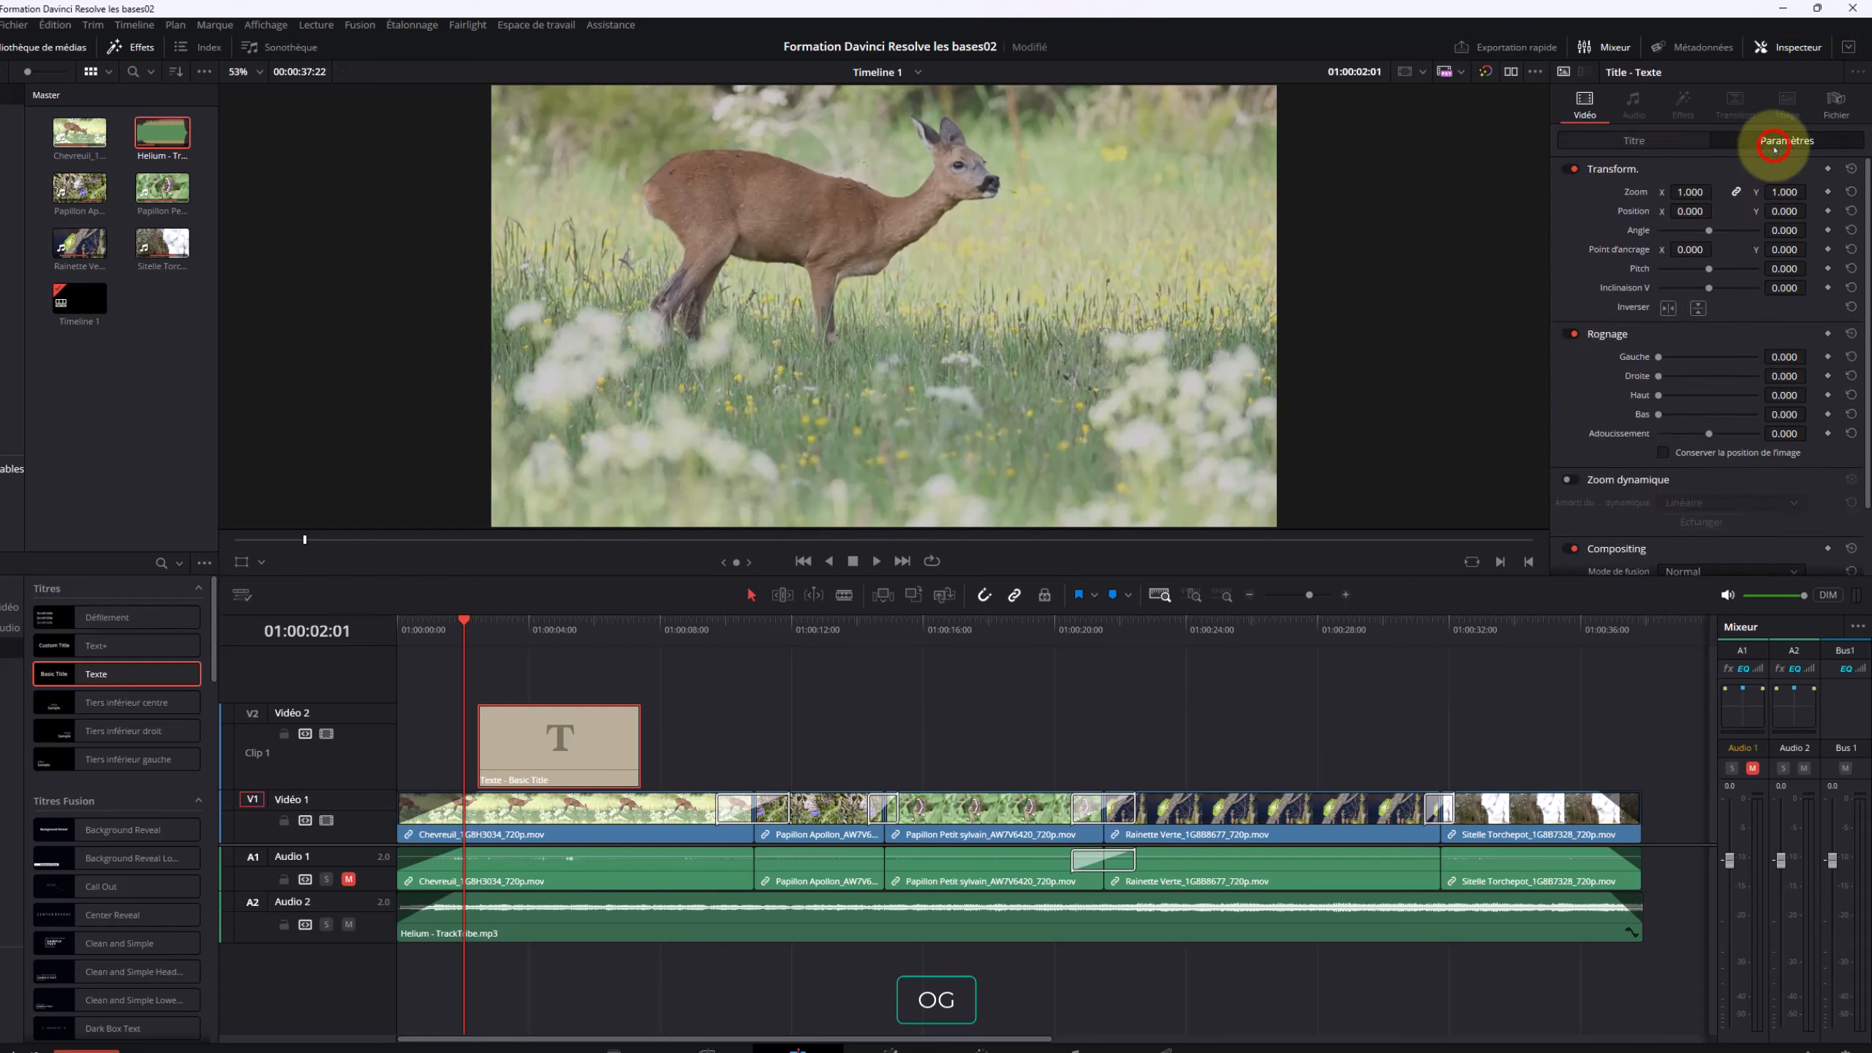
click(1642, 144)
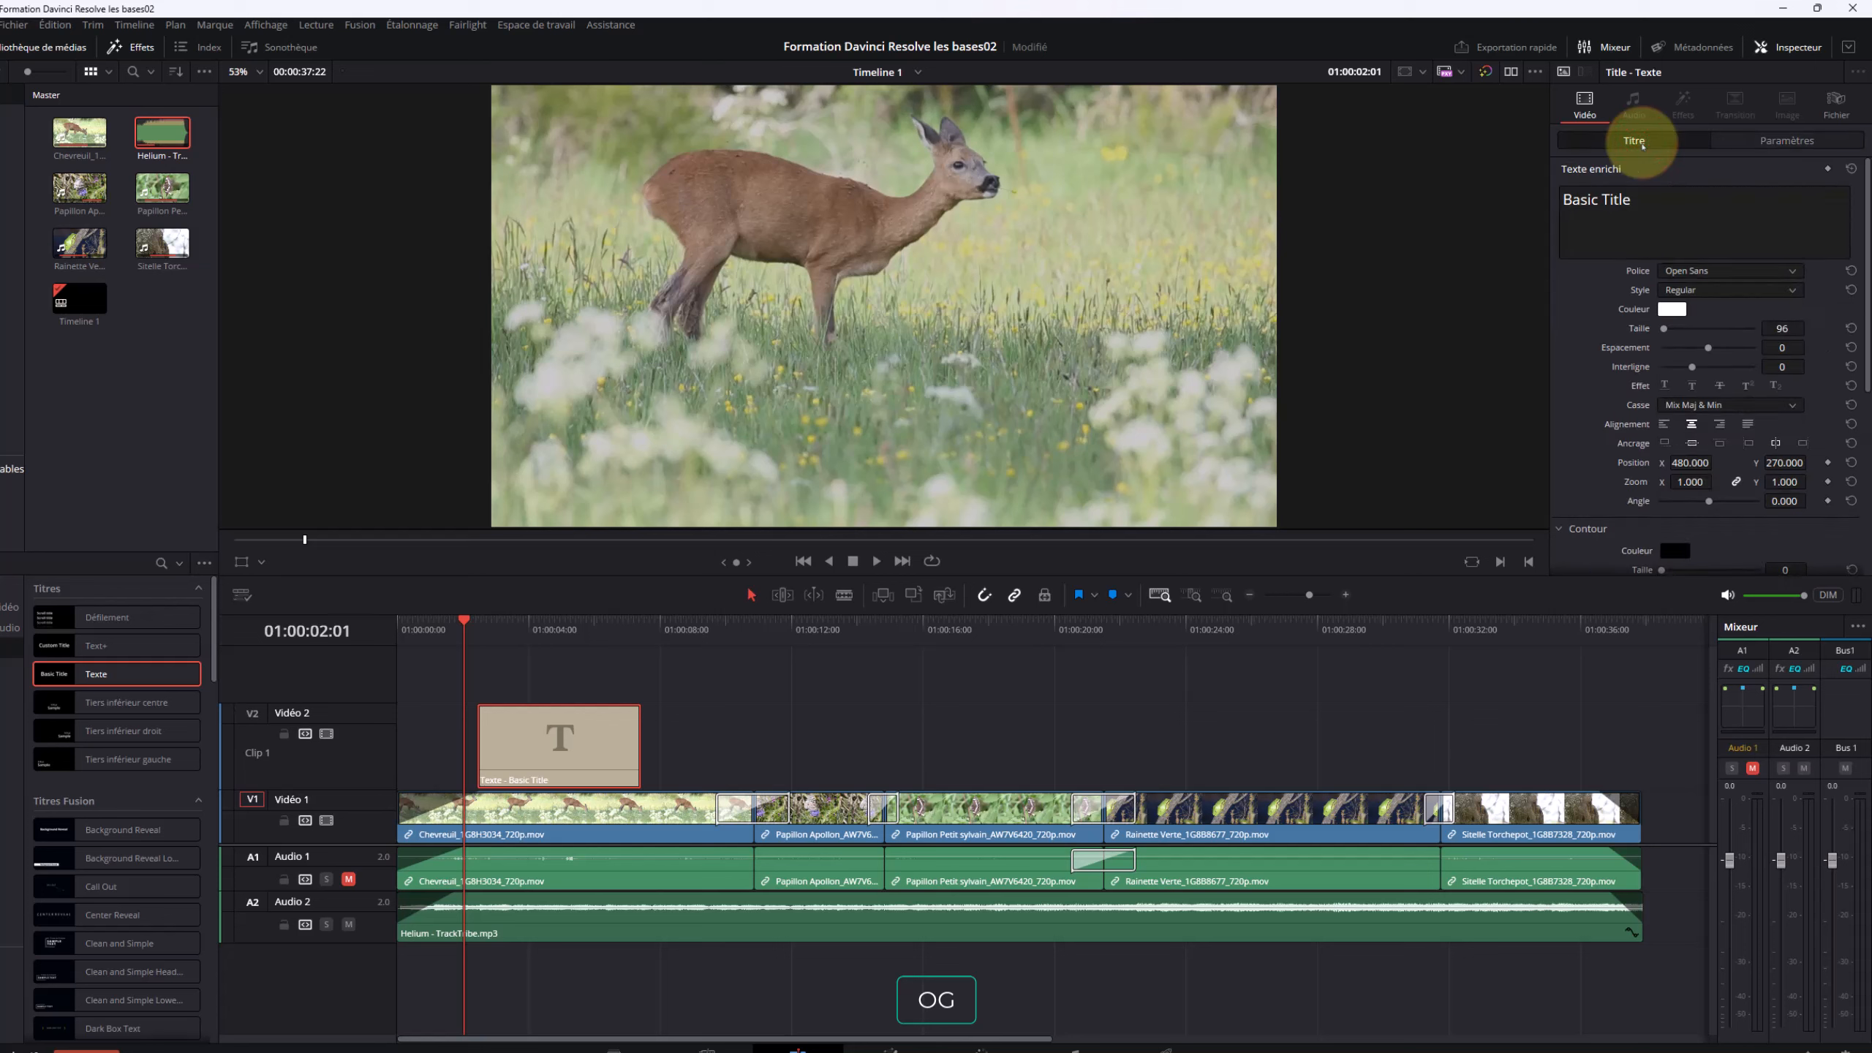
click(528, 620)
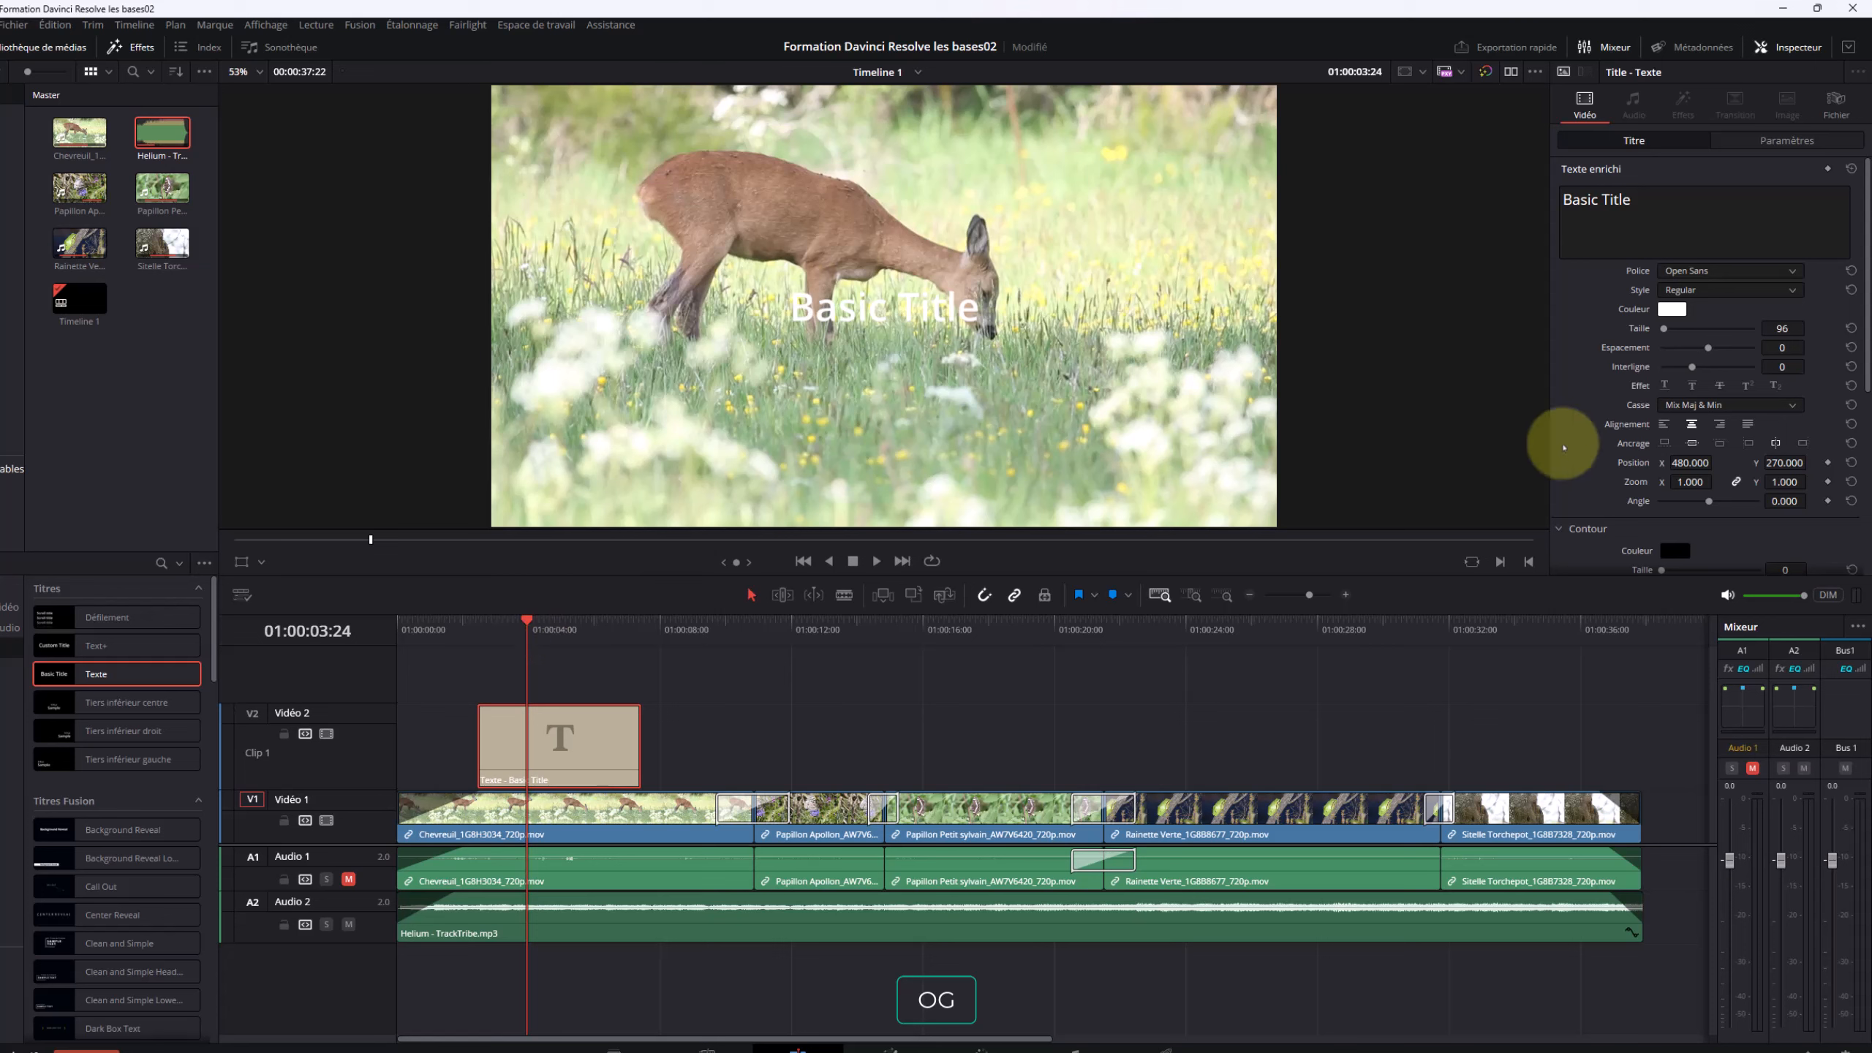
Give the title text a dark green (#005500) outline with a size of 1
scroll(1672, 465, down, 1)
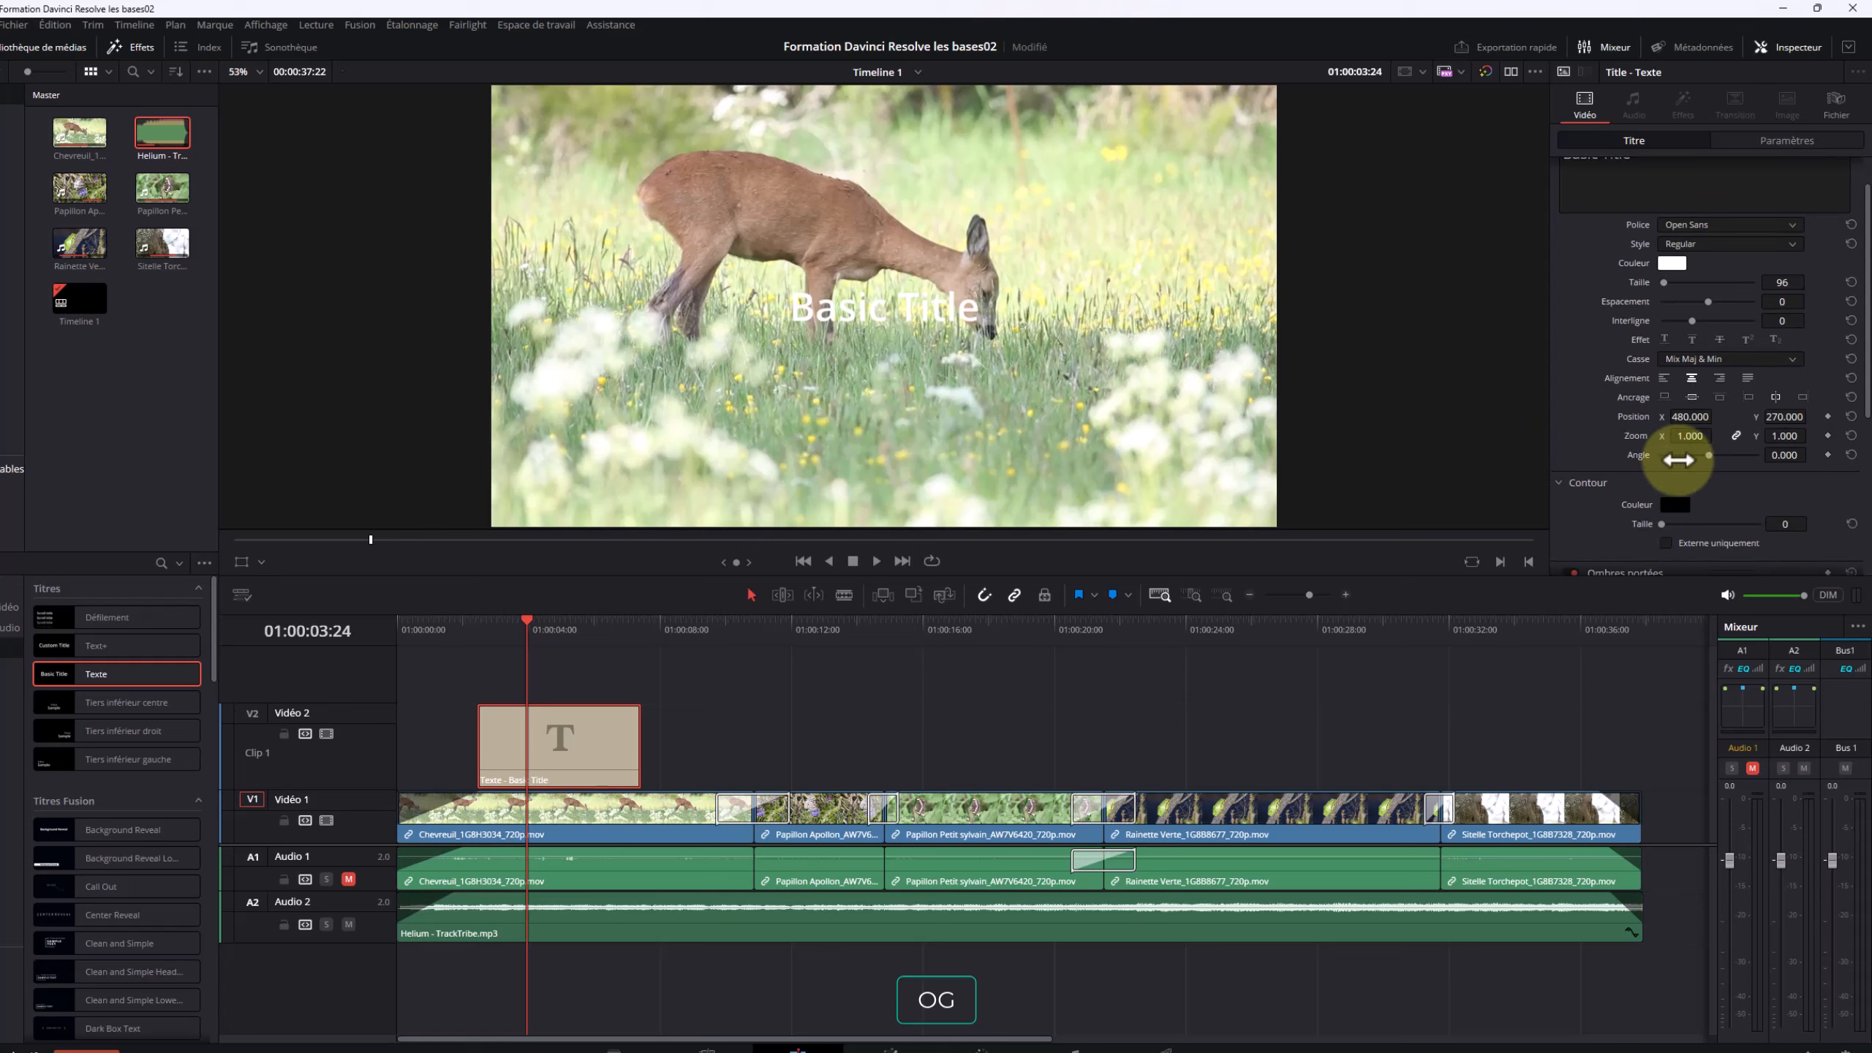
click(1675, 505)
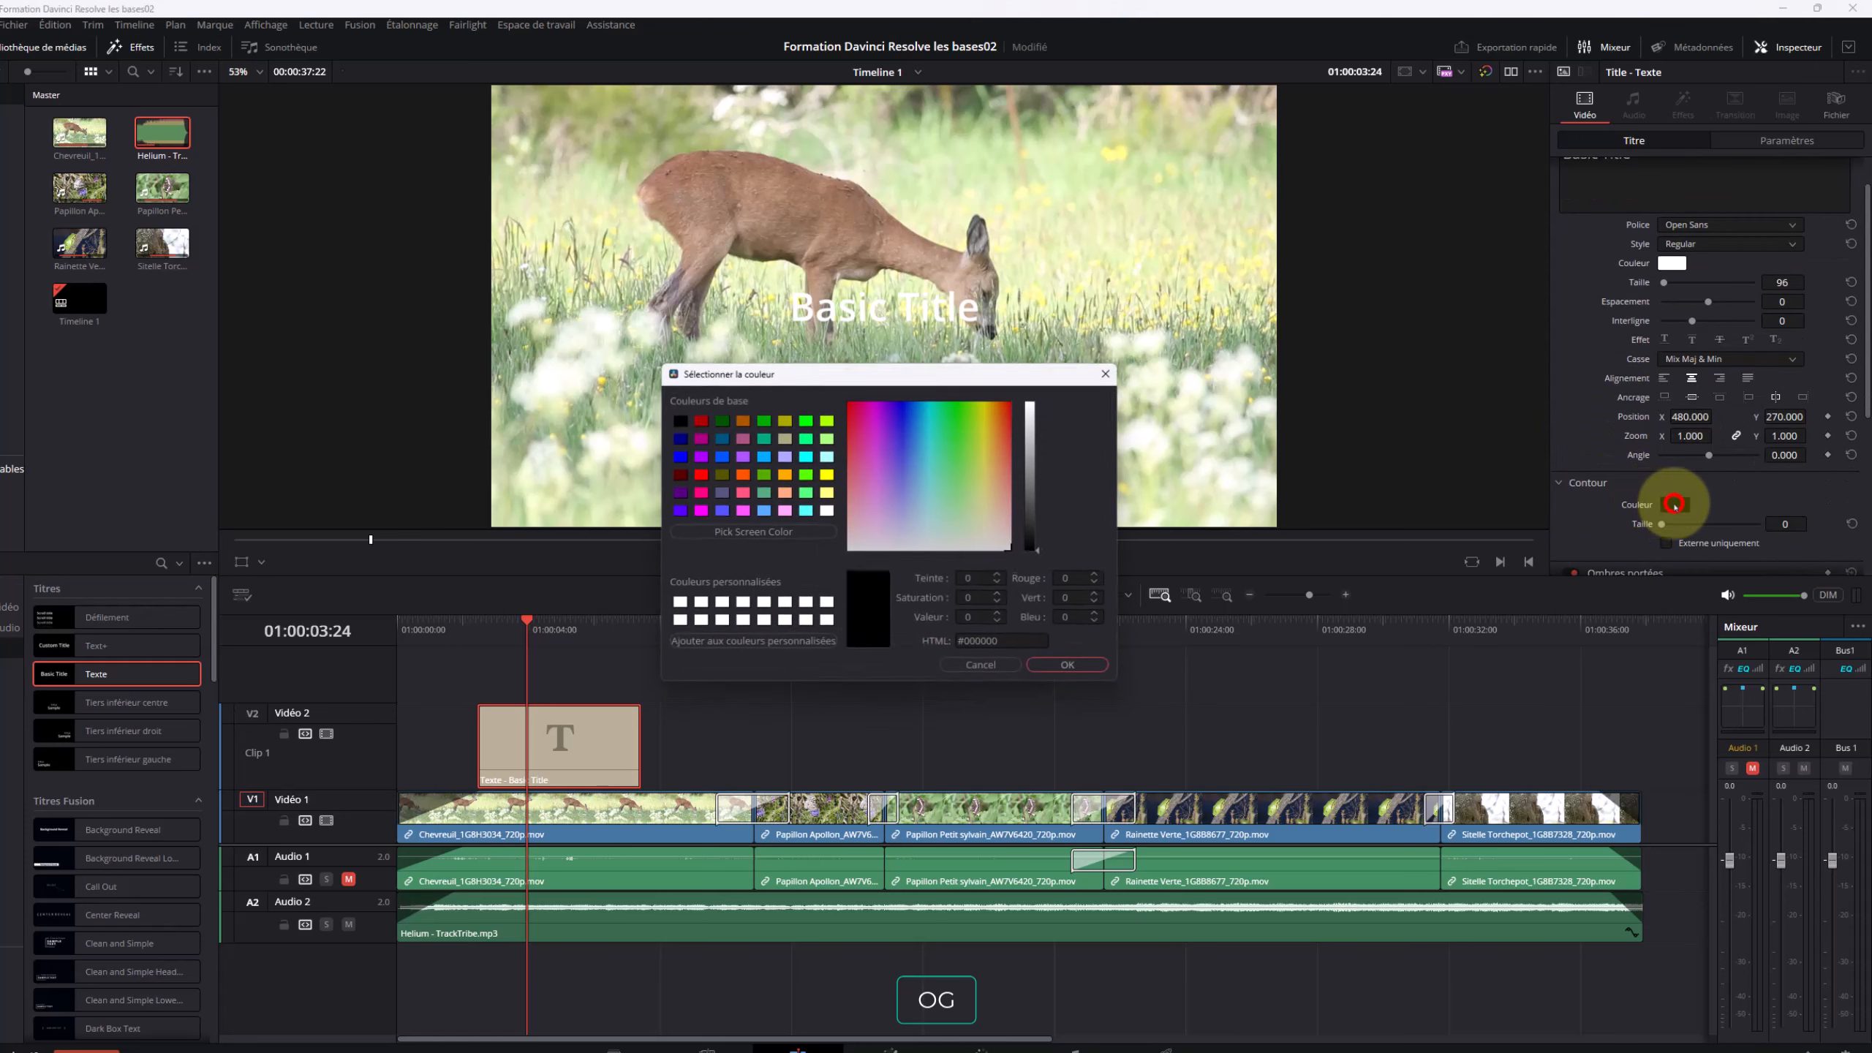
click(719, 418)
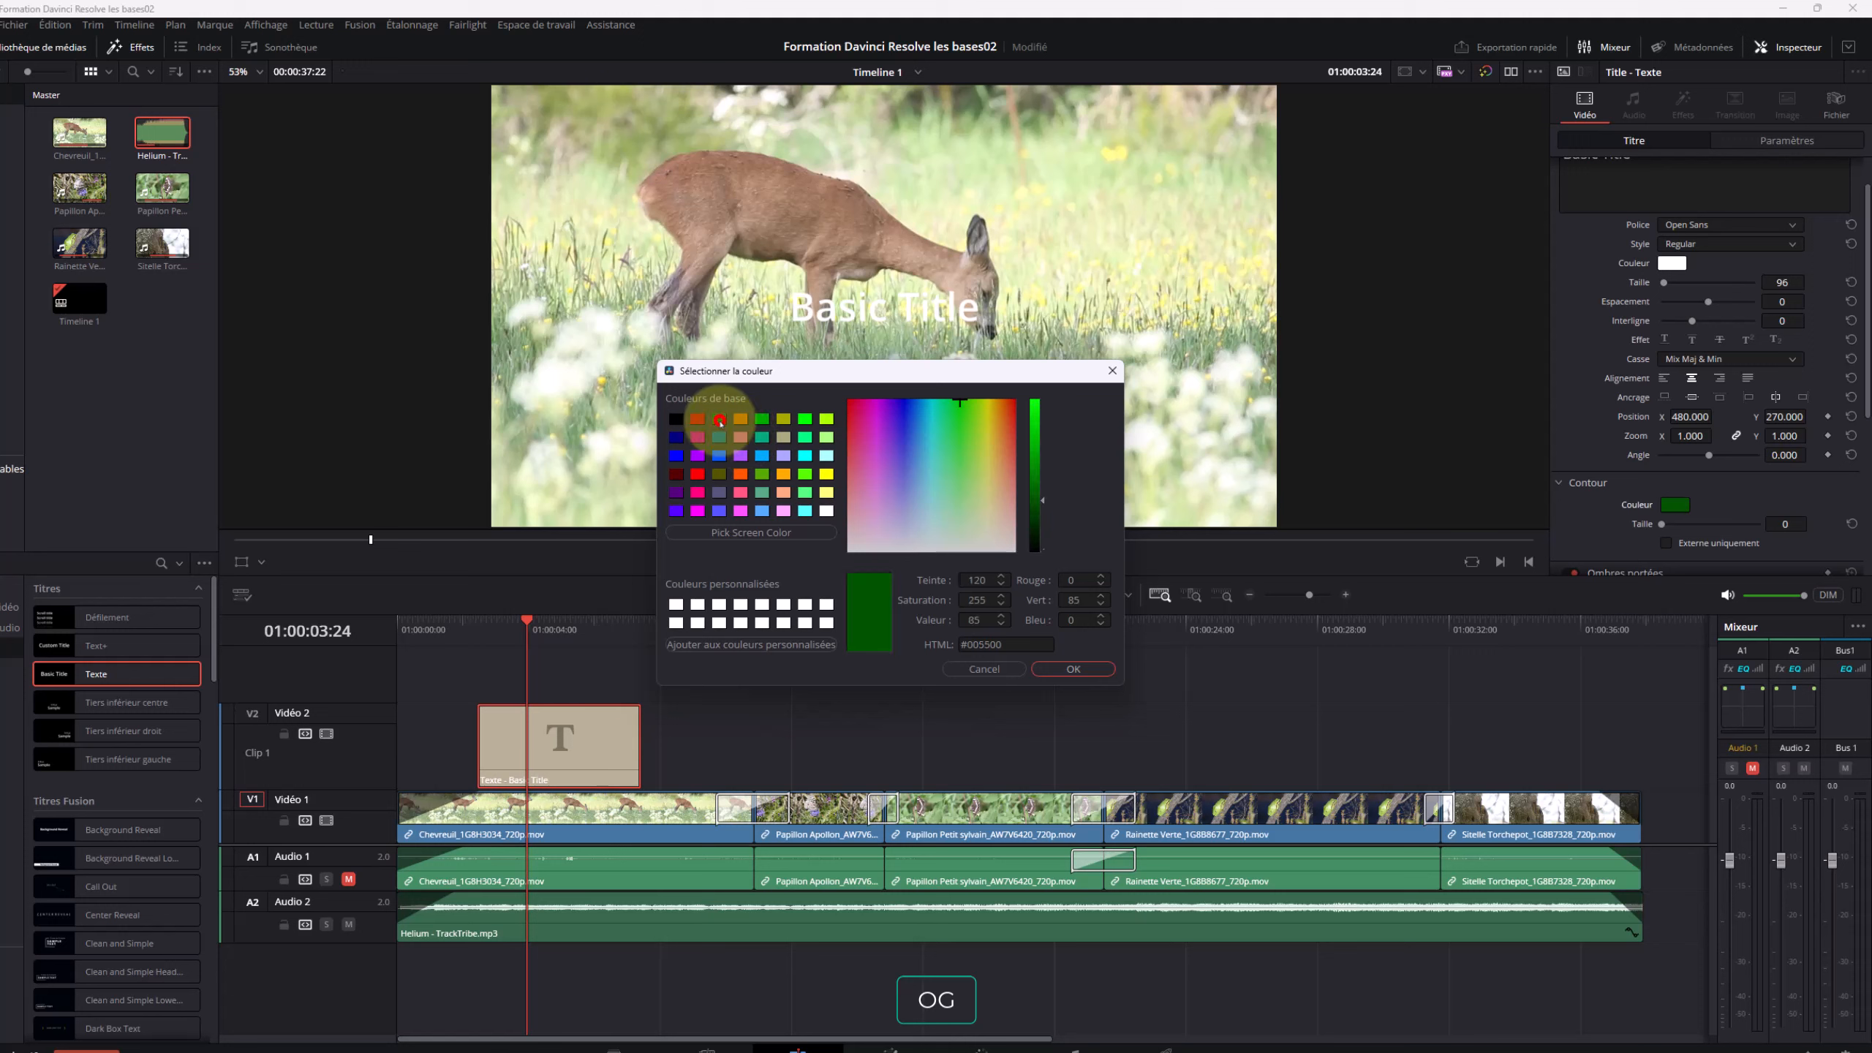
click(1042, 667)
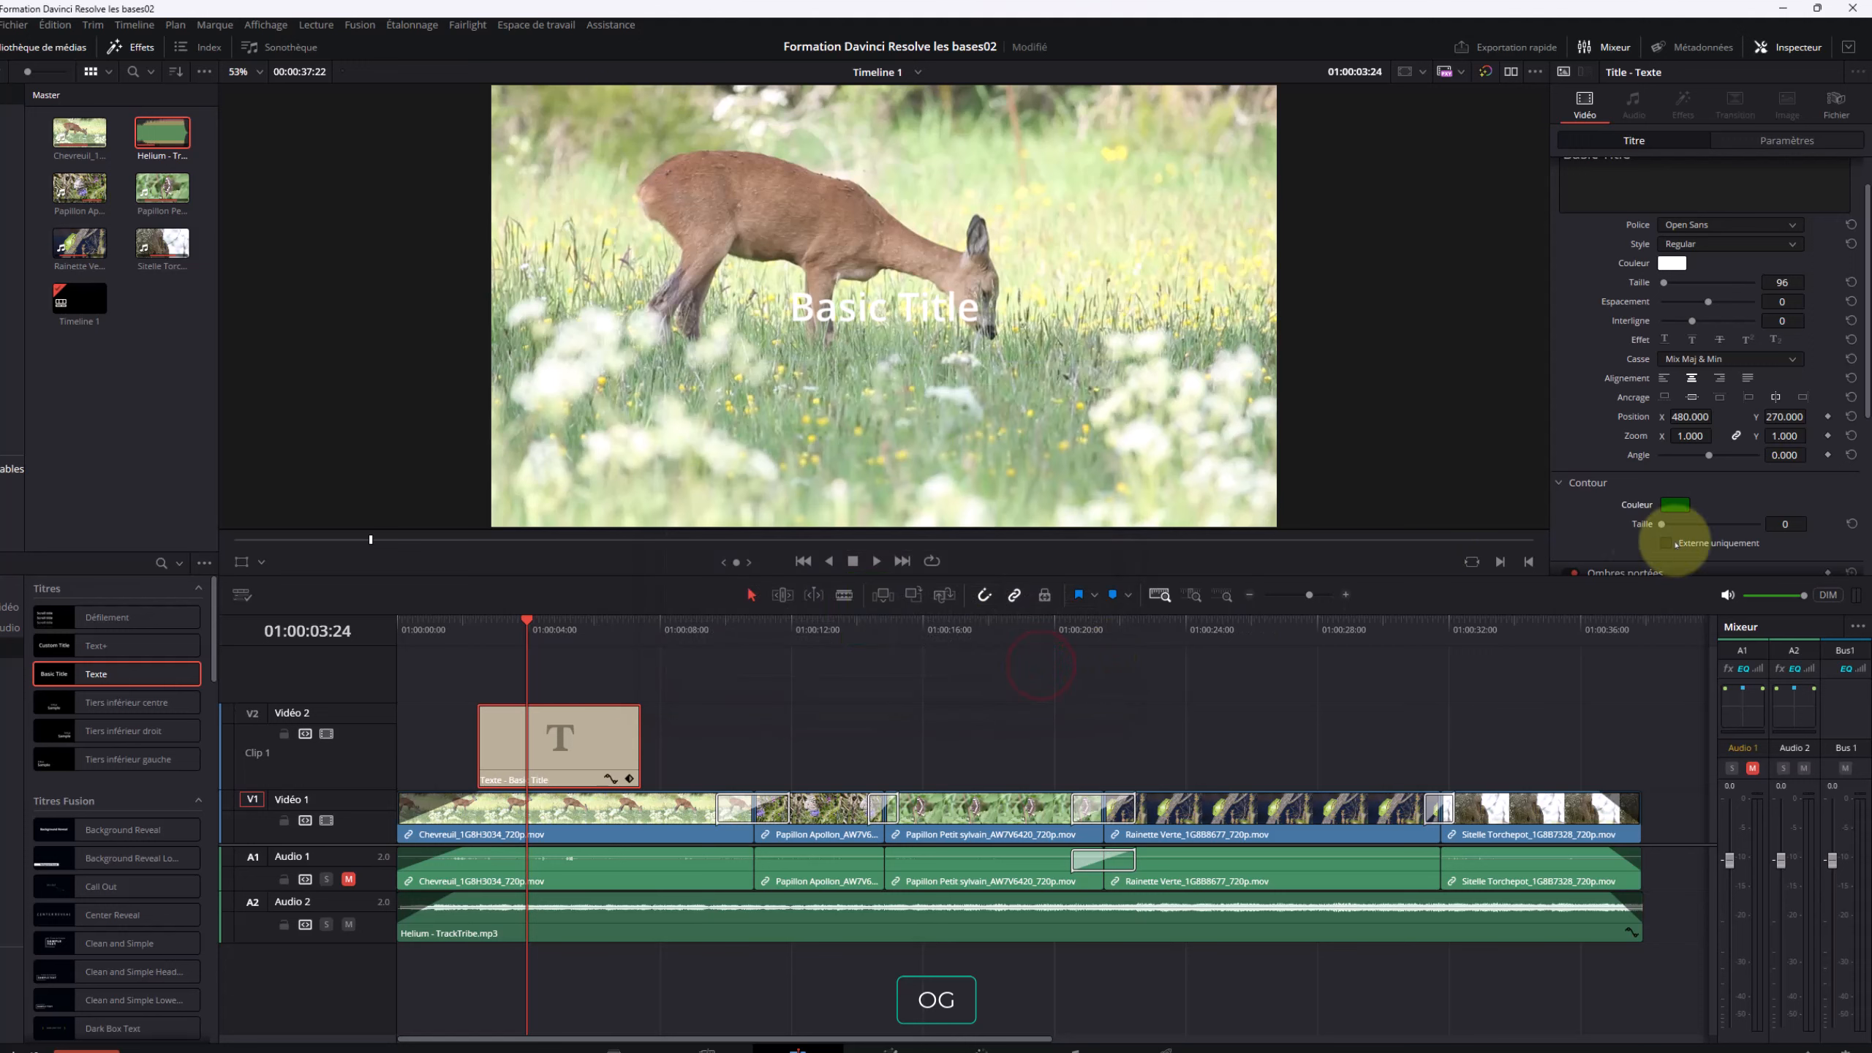
drag(1663, 525, 1669, 525)
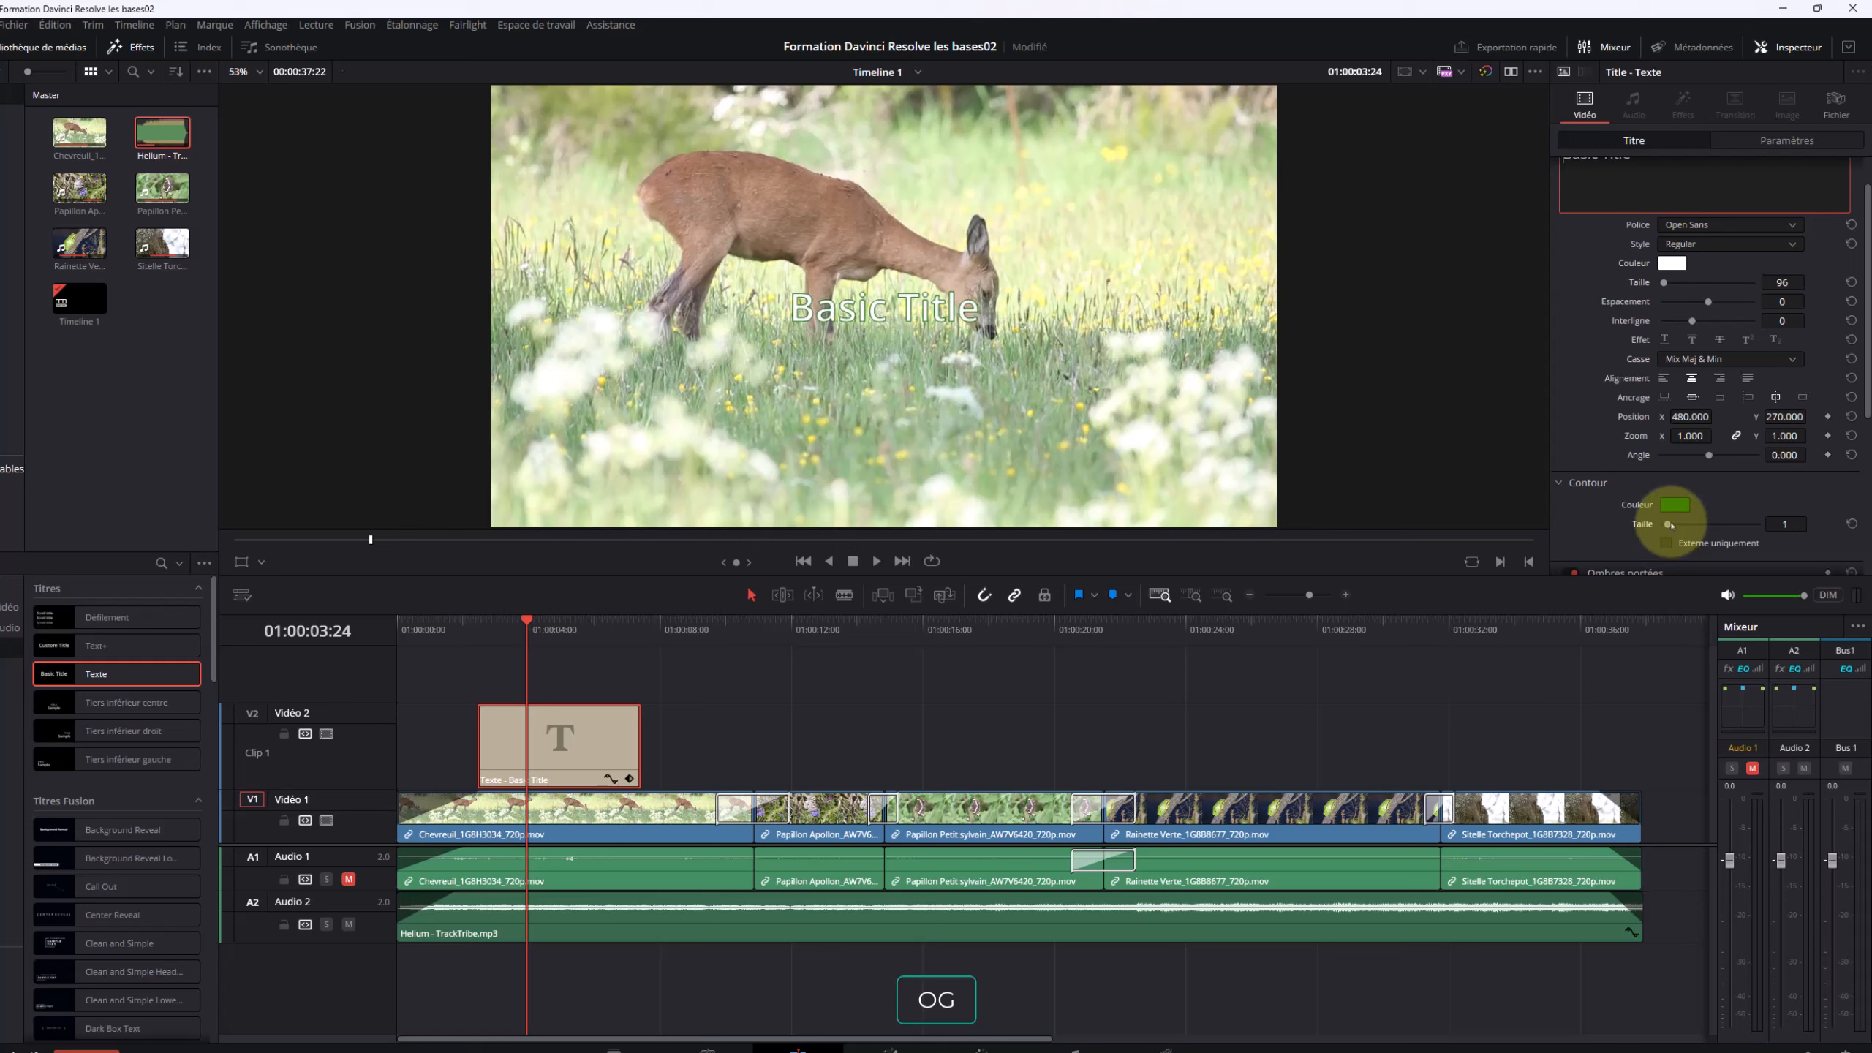
drag(1867, 299, 1868, 302)
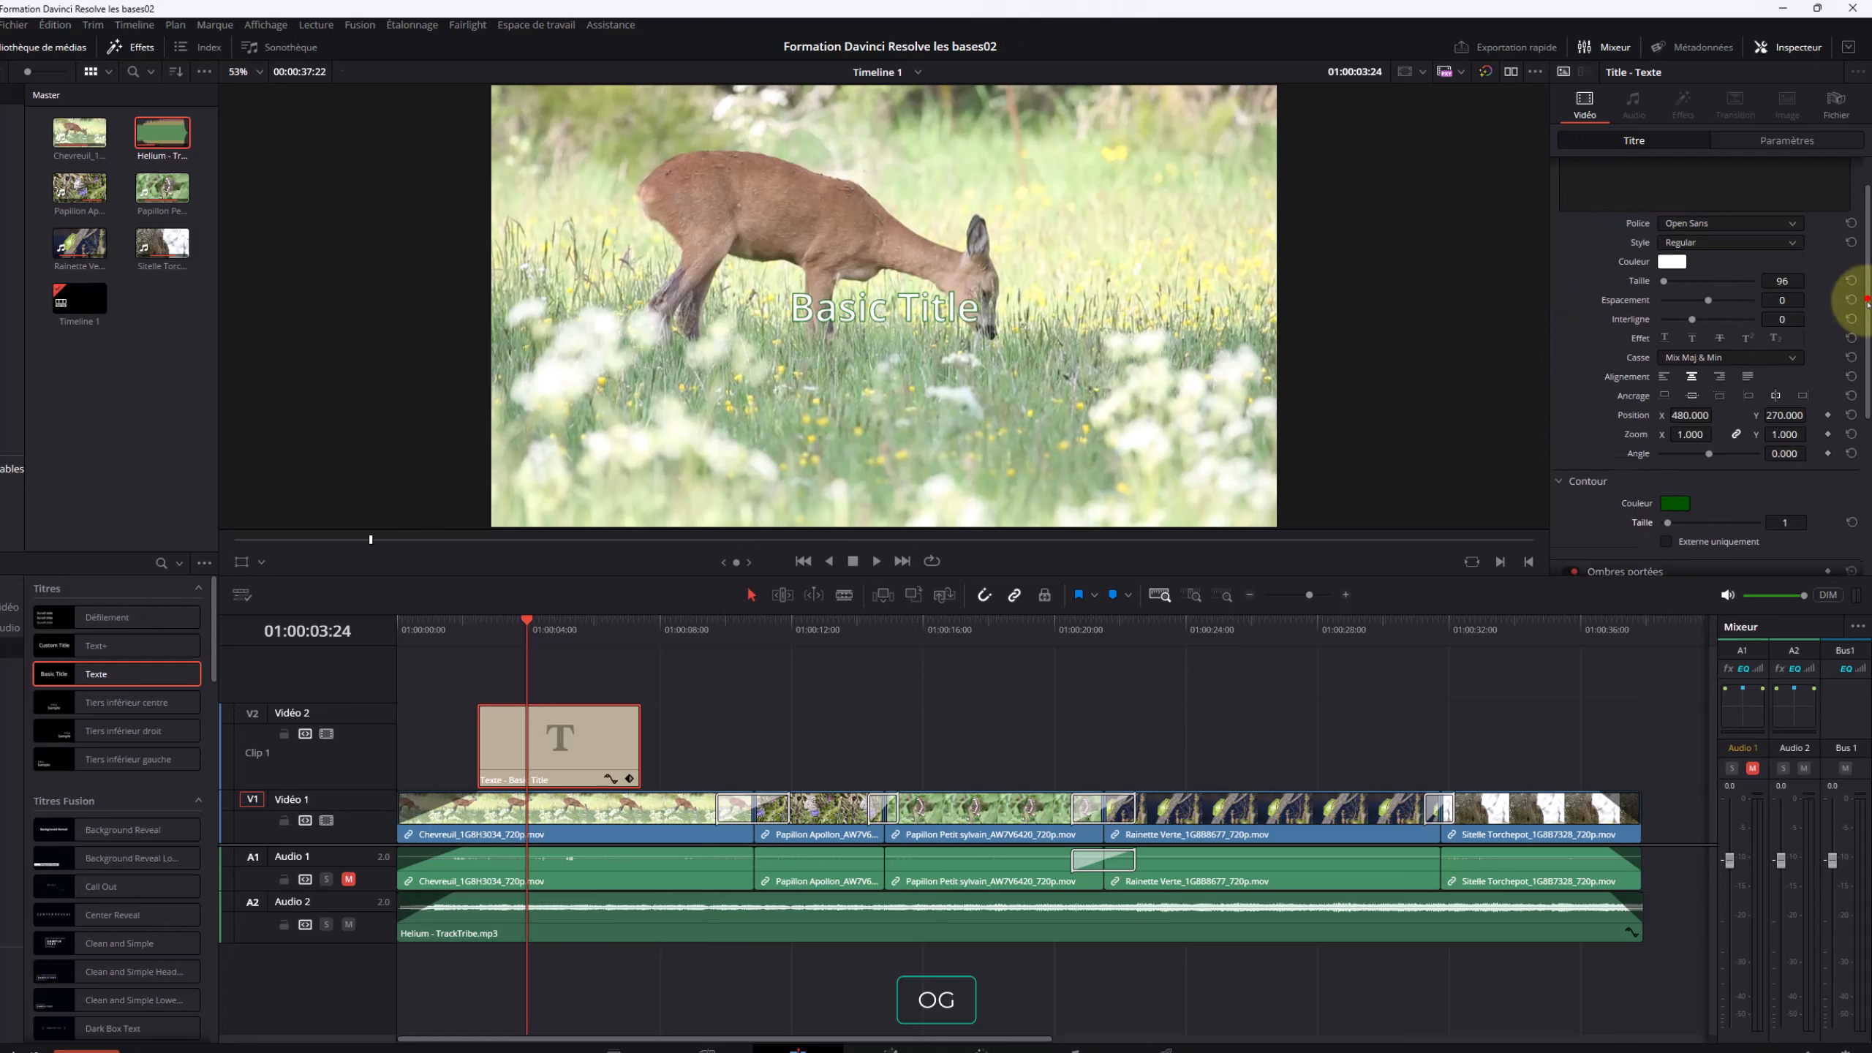
scroll(1857, 310, up, 2)
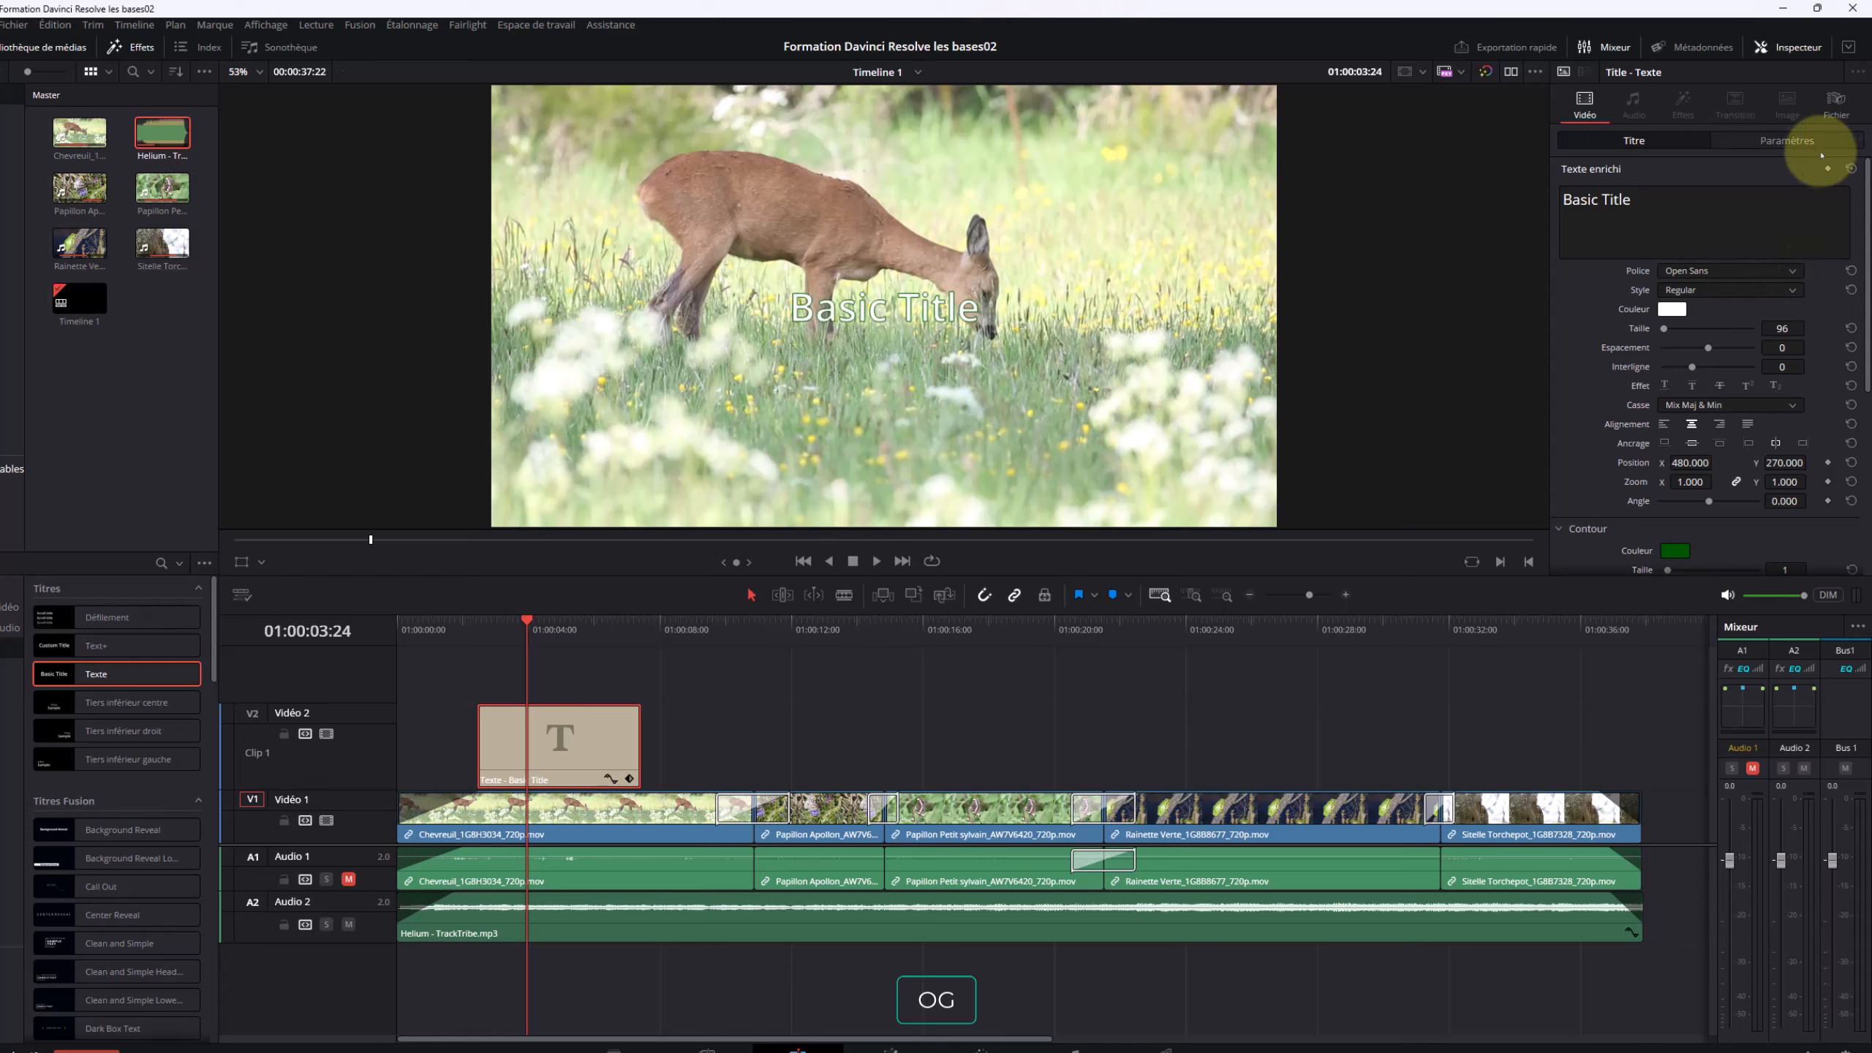
Replace the Basic Title text with "Chevreuil"
click(1798, 144)
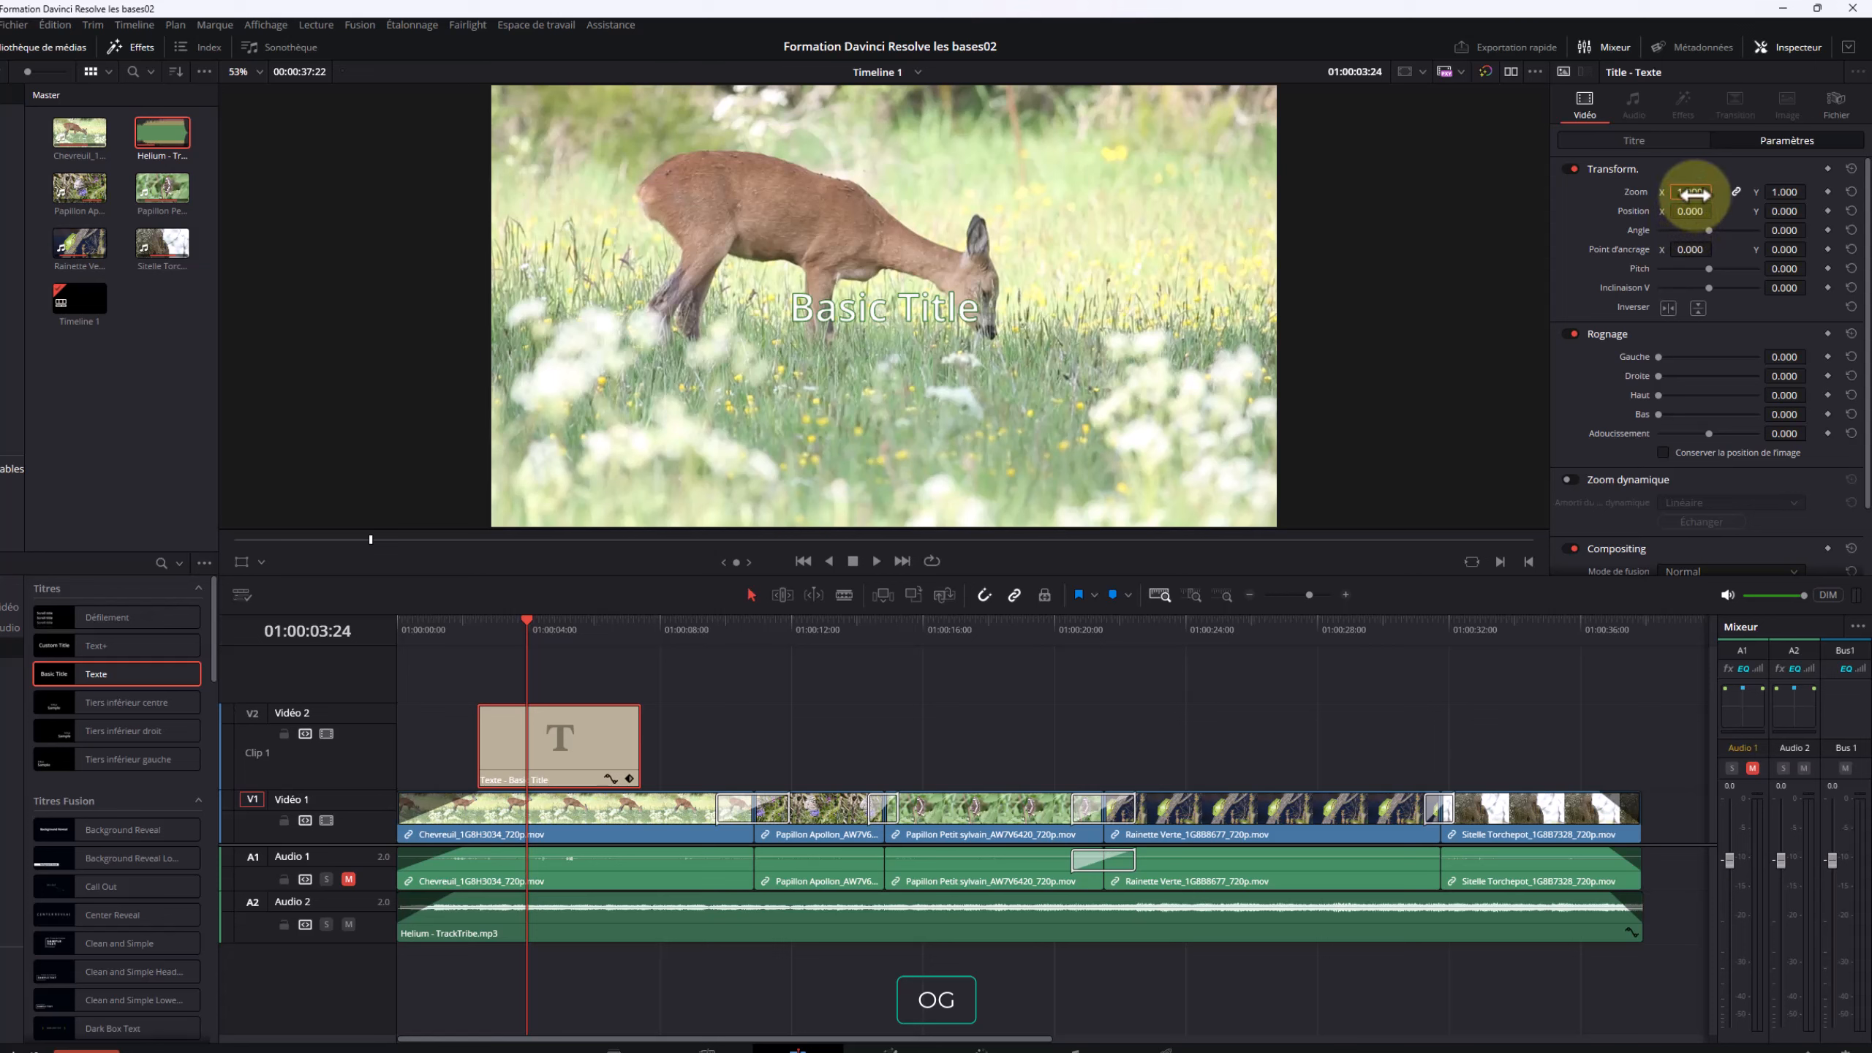
mouse_move(1693, 192)
mouse_down()
mouse_move(1736, 190)
mouse_move(1668, 188)
mouse_move(1714, 188)
mouse_move(1693, 190)
mouse_up()
click(1634, 141)
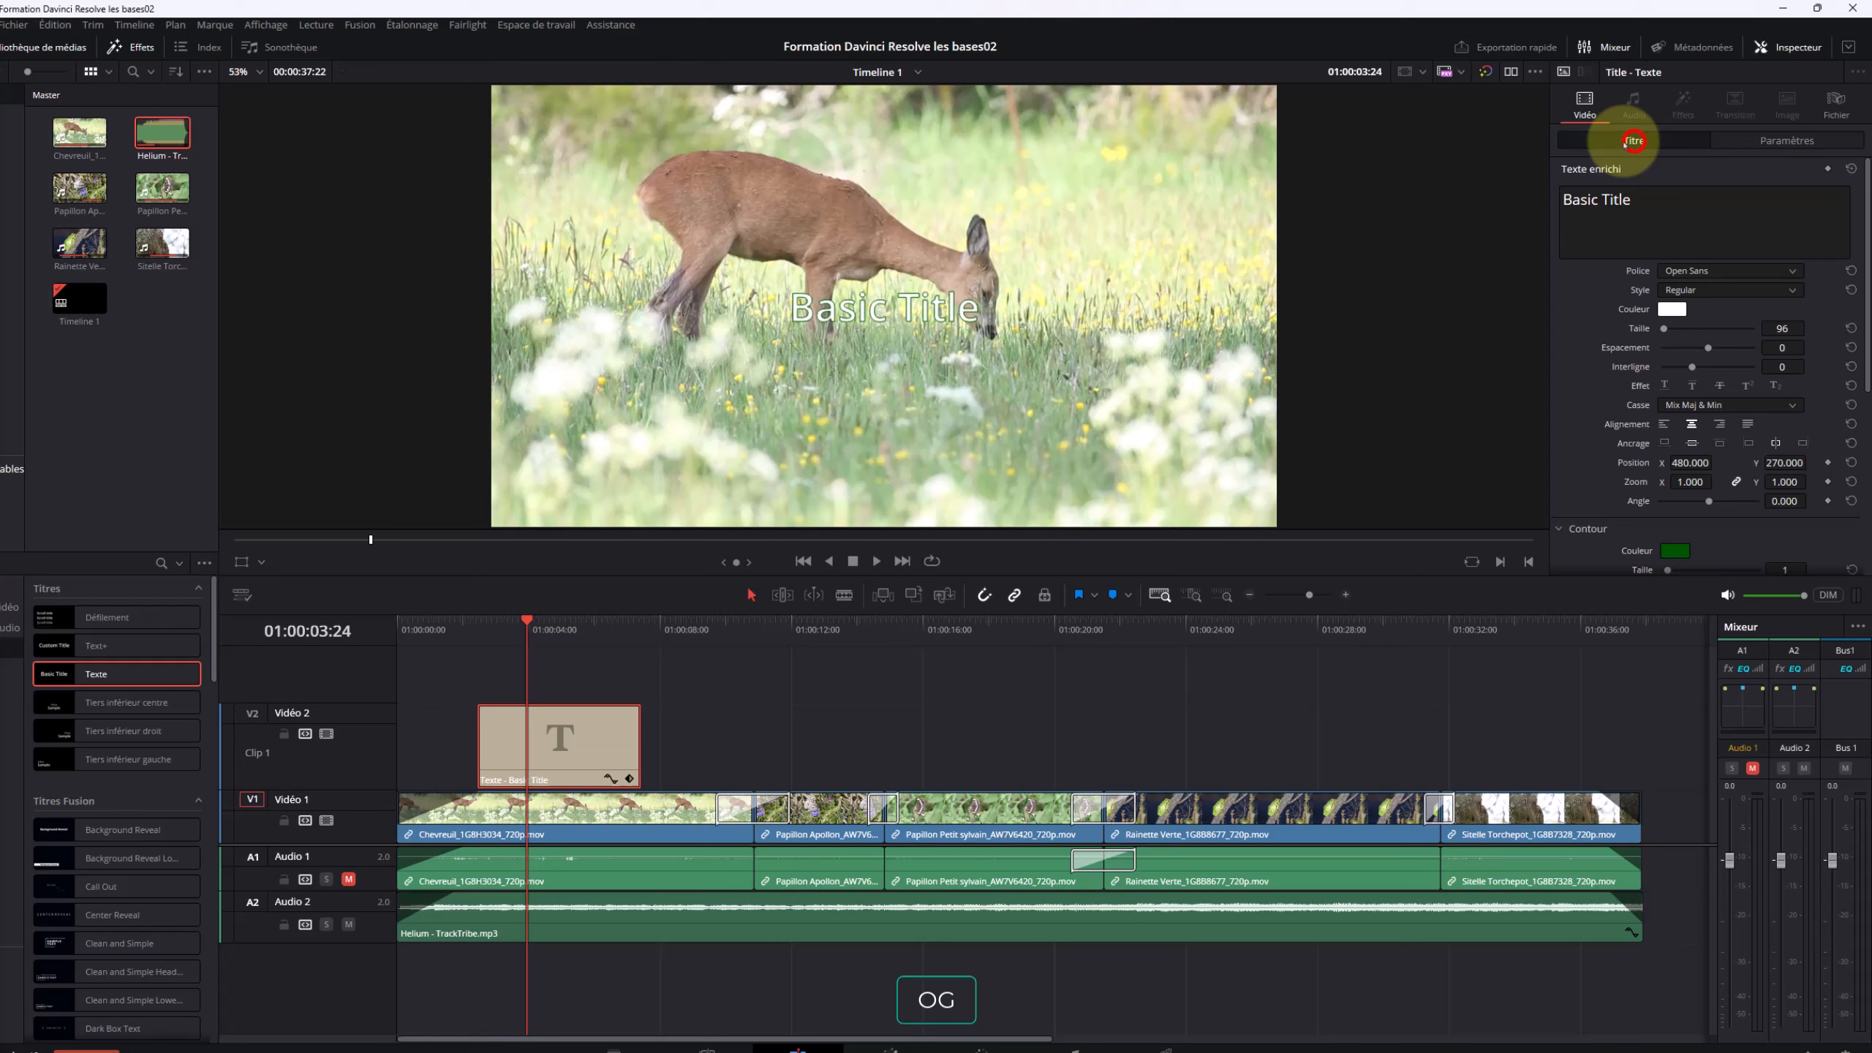
click(1651, 200)
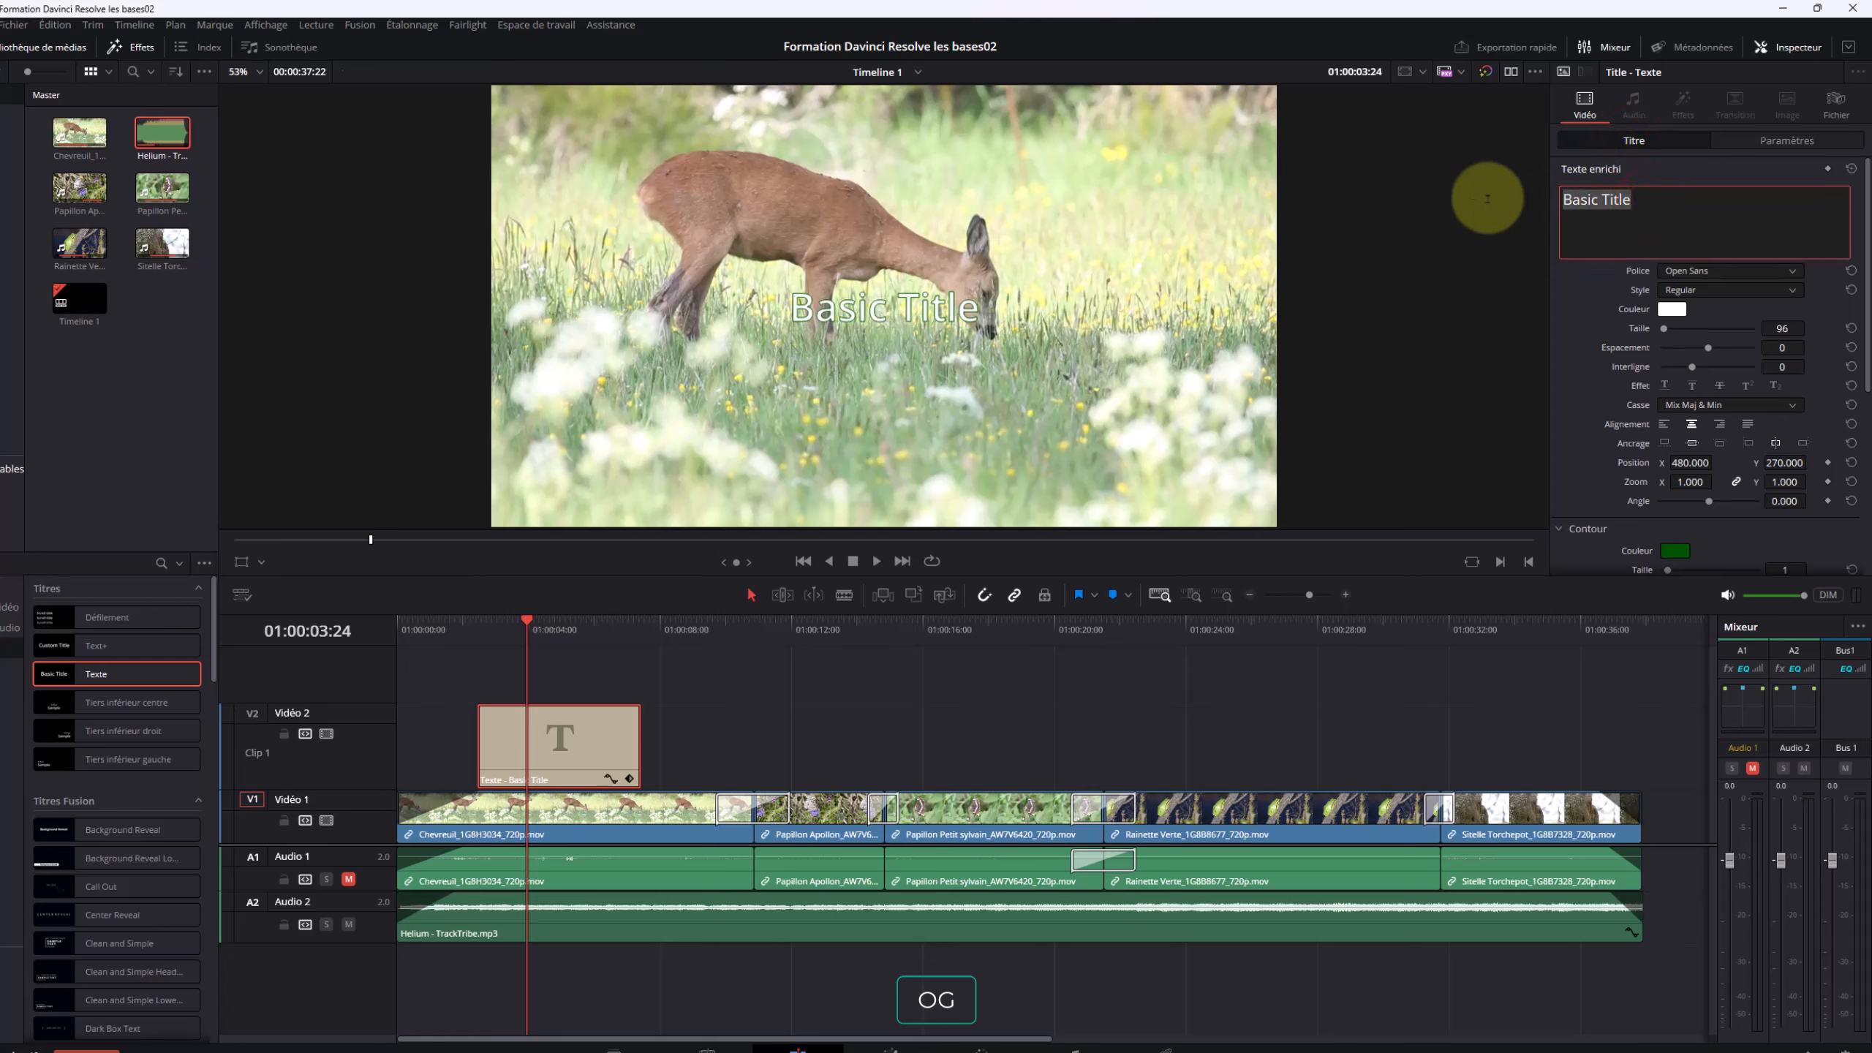
text(CHevreuil)
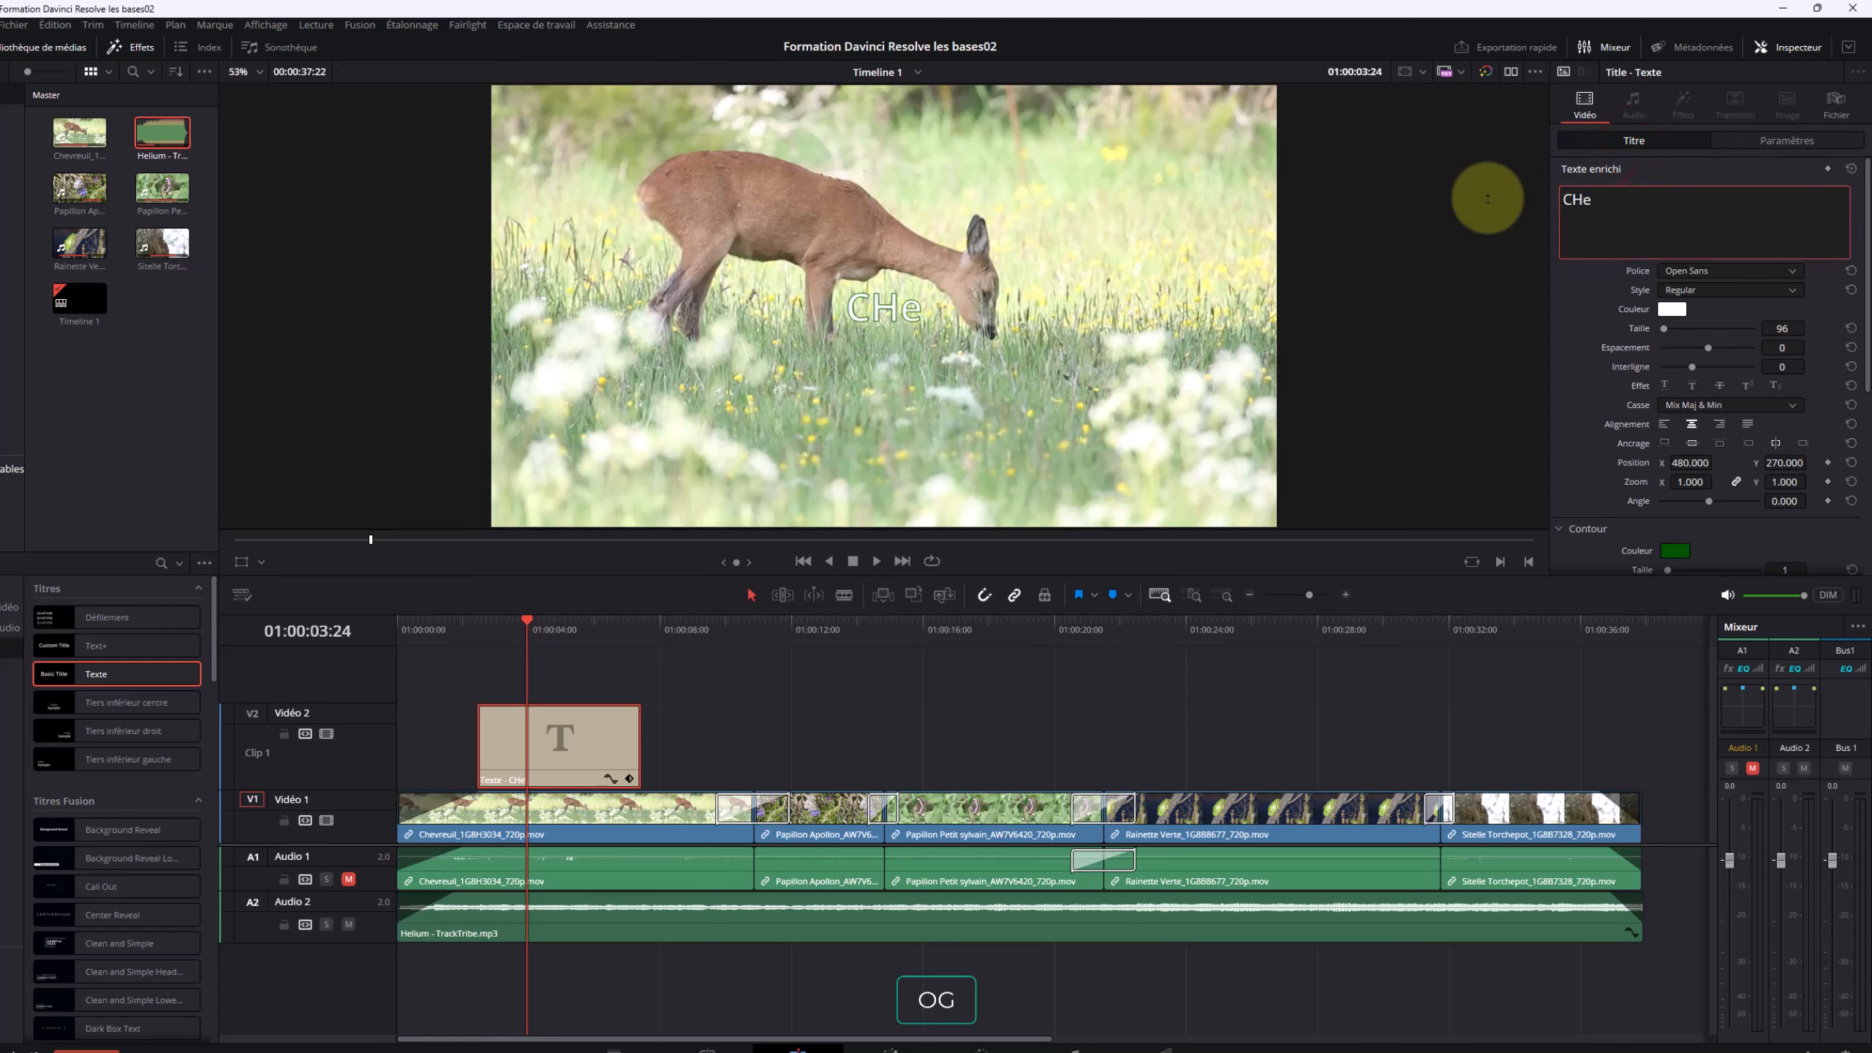
key(Left)
key(Left)
key(Left)
key(Left)
key(Left)
key(Left)
key(Left)
key(BackSpace)
text(h)
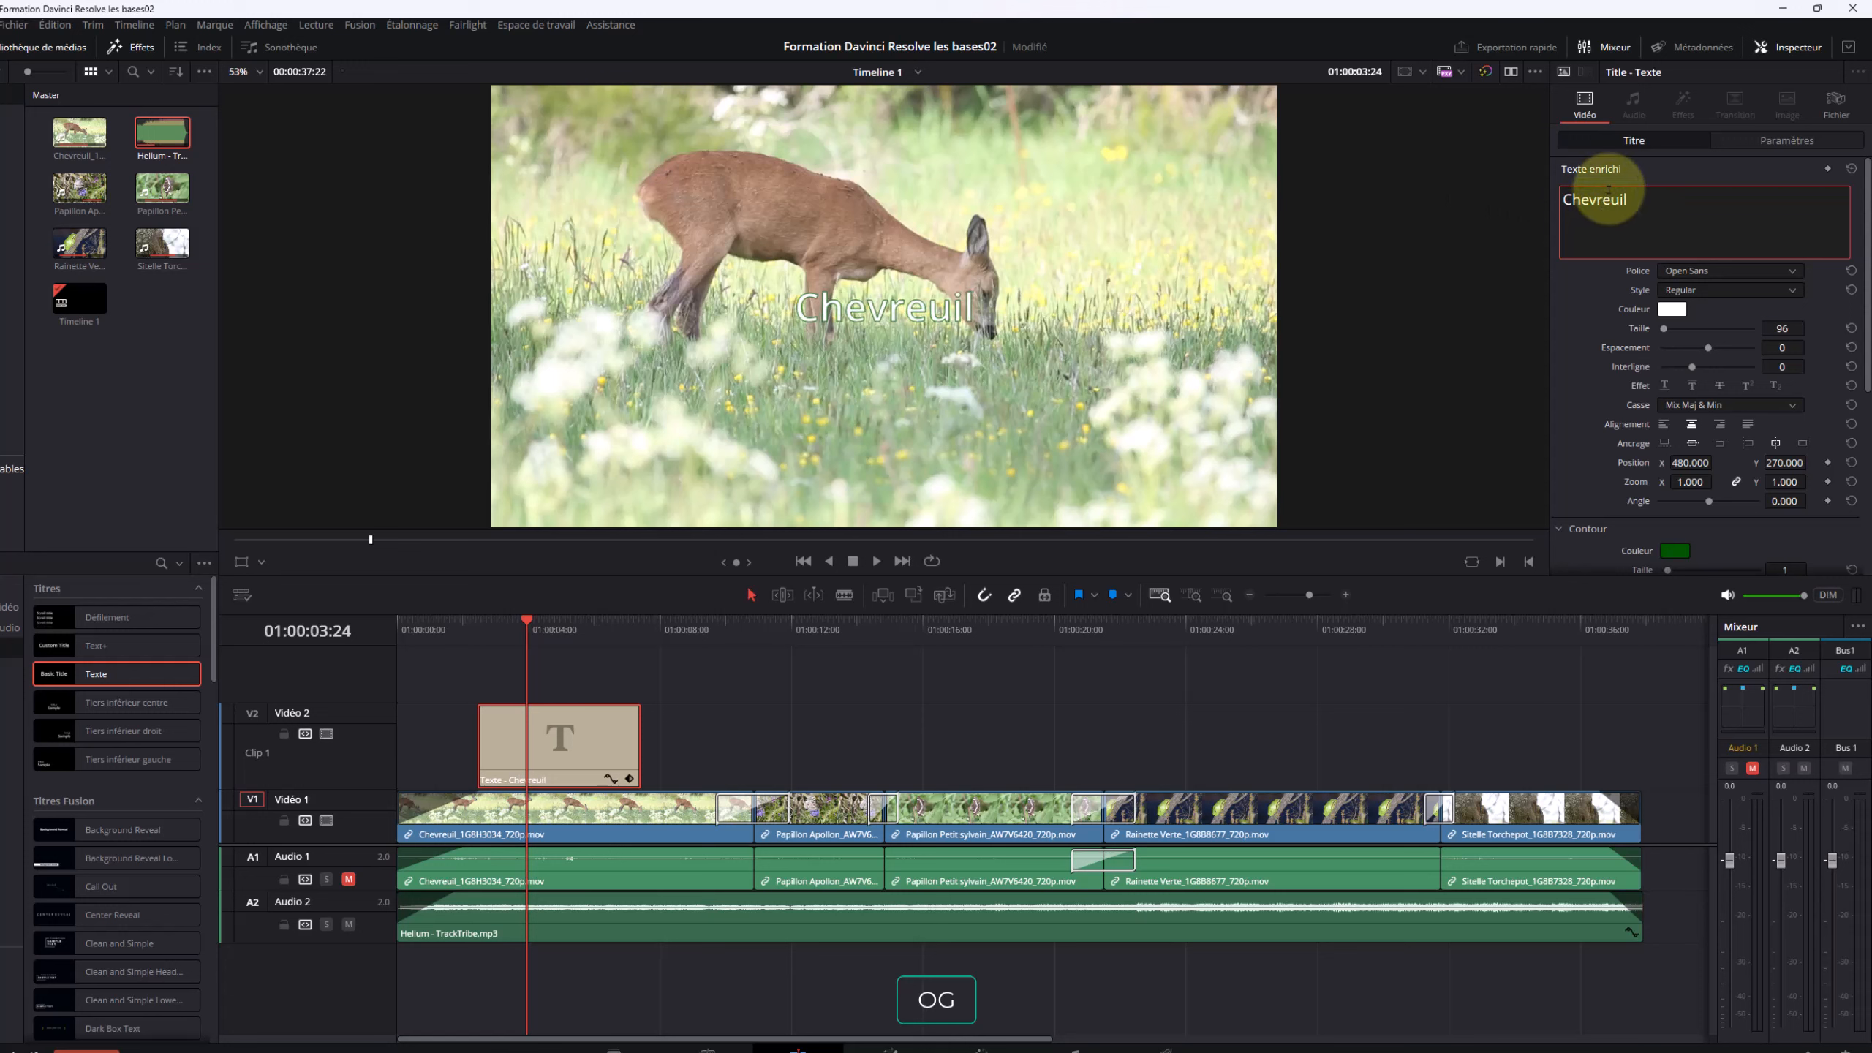
Move the Chevreuil title to the picture's lower-left corner at X -332, Y -209 and set its zoom to 0.770
click(1773, 139)
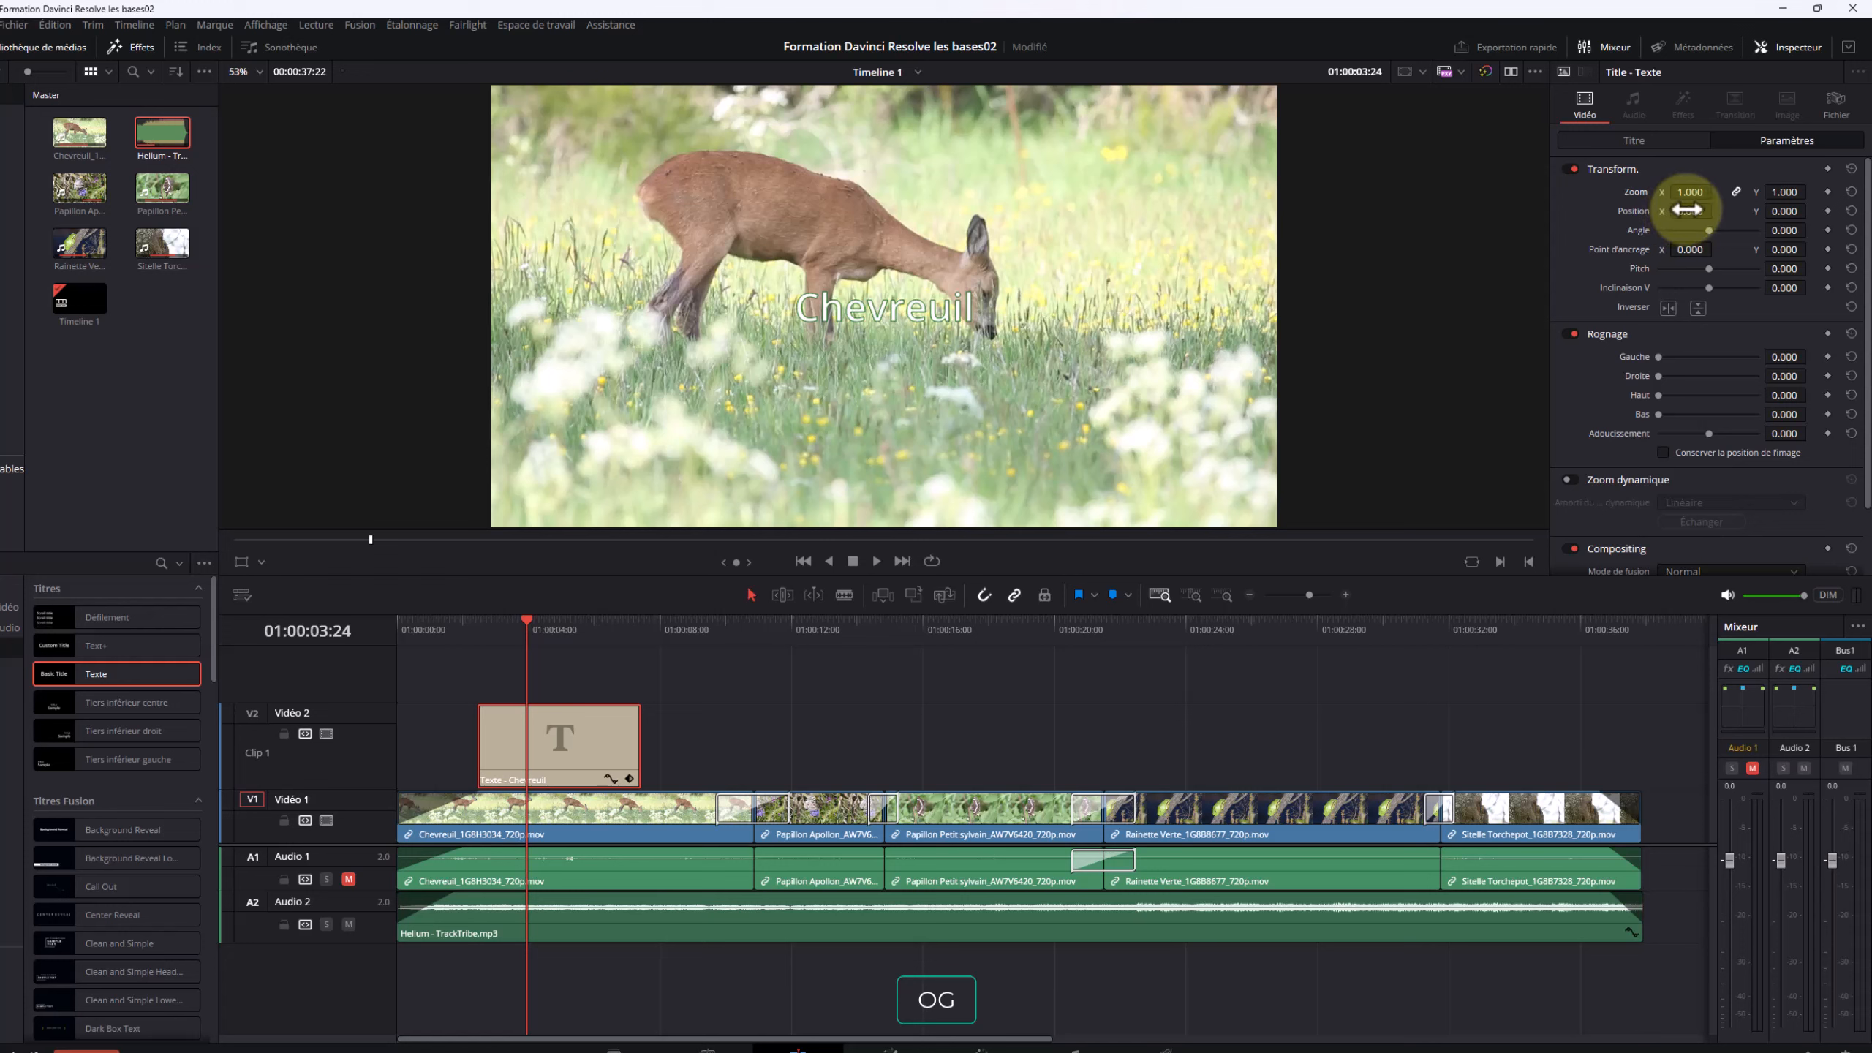
drag(1689, 211, 1434, 270)
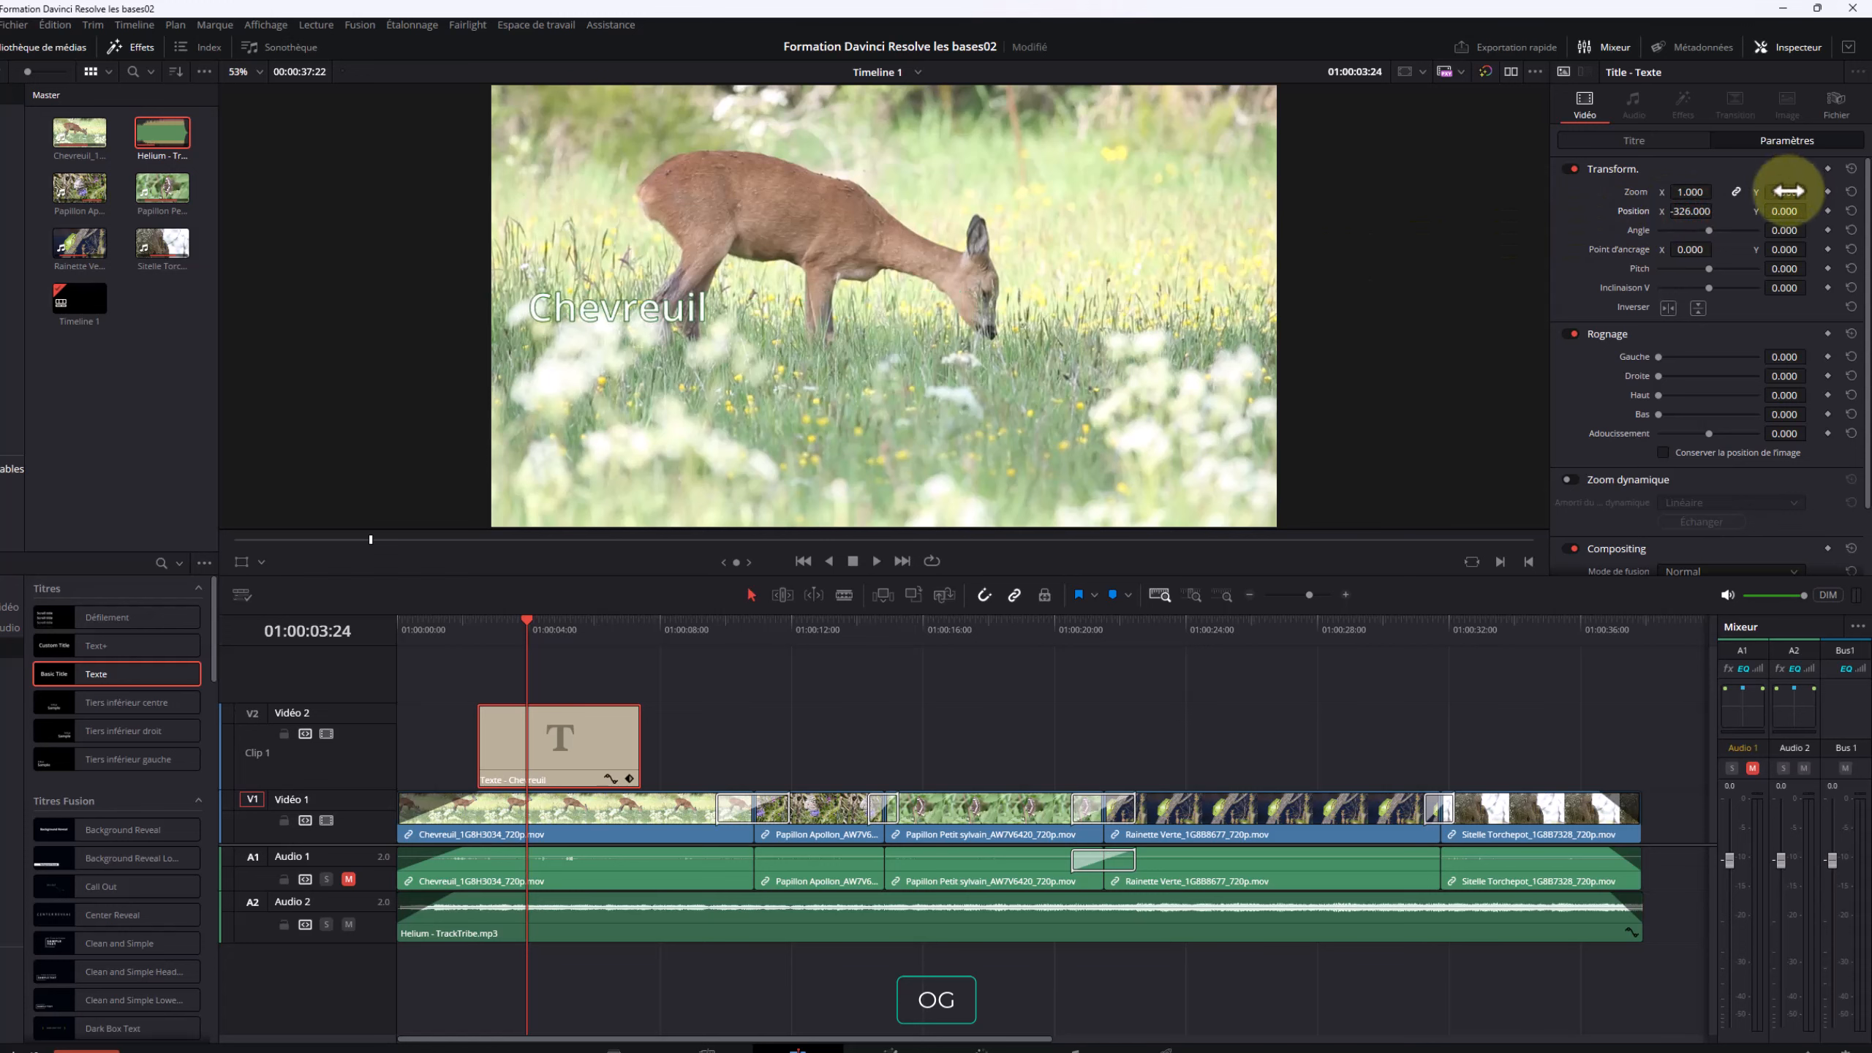
drag(1784, 211, 1618, 249)
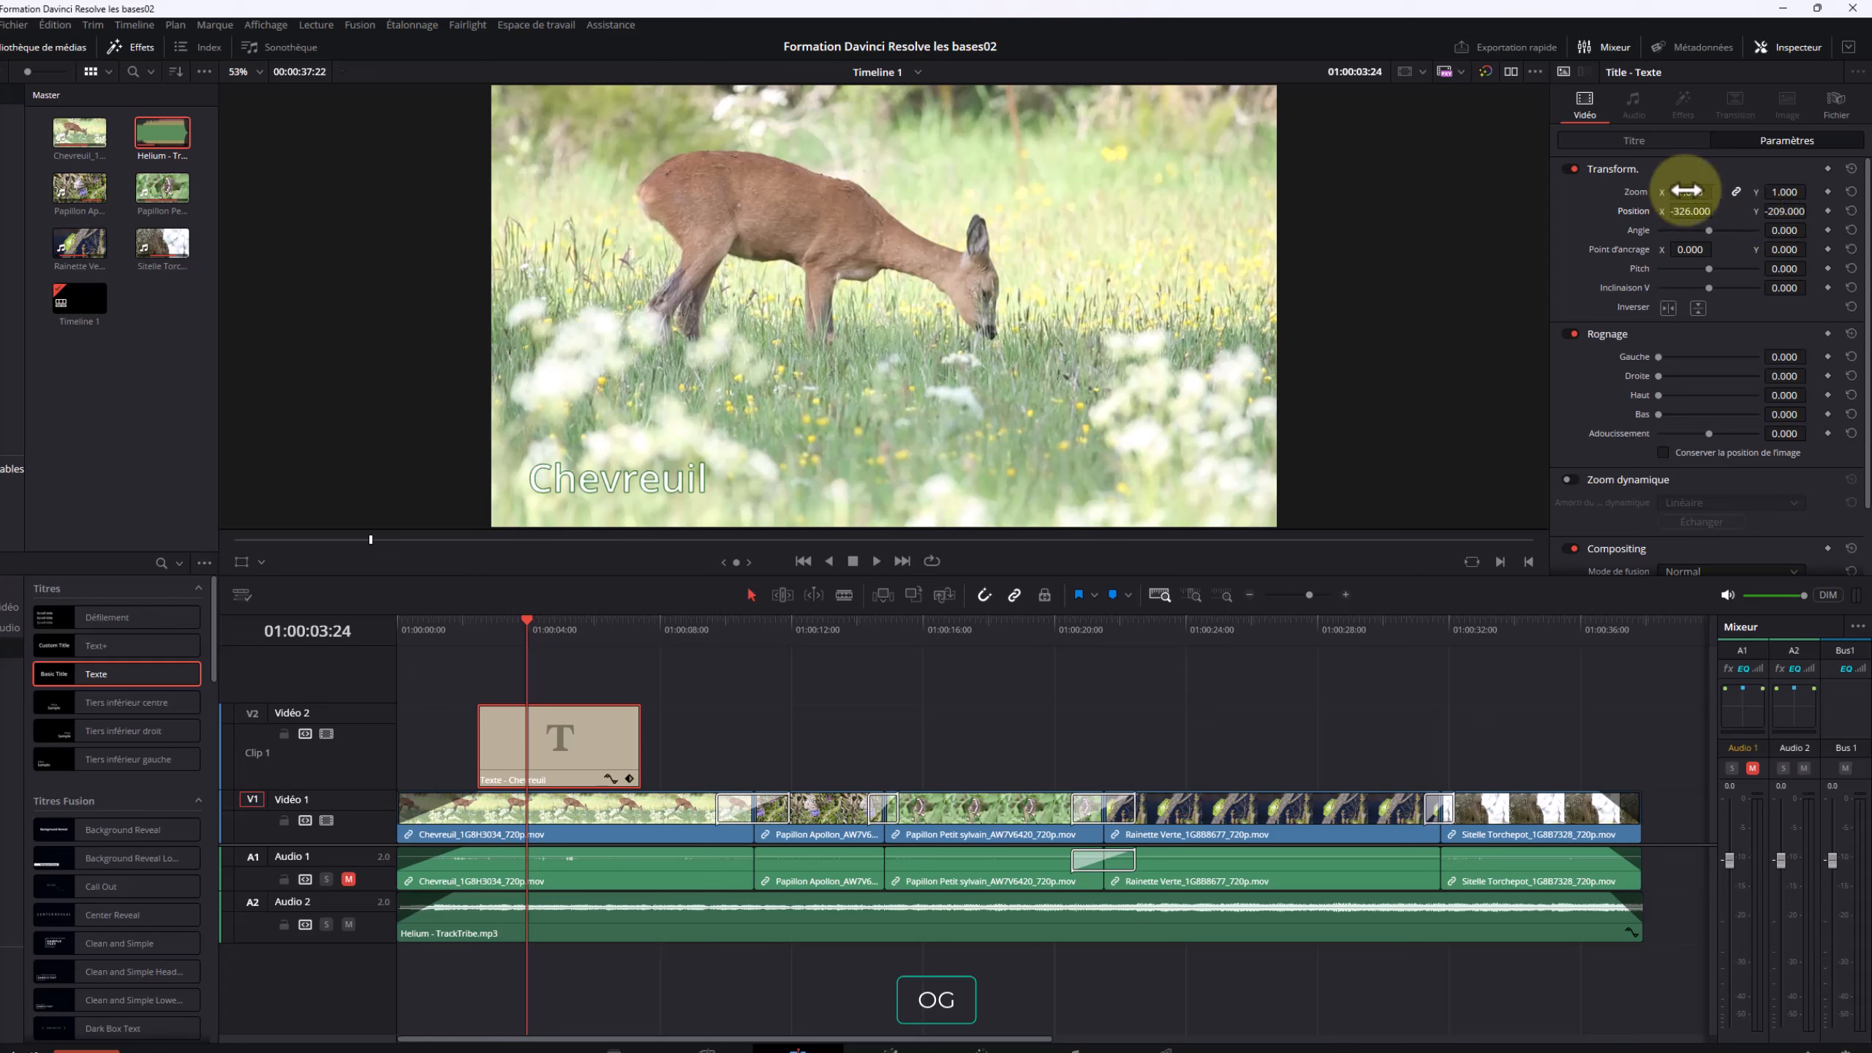
drag(1684, 192, 1691, 211)
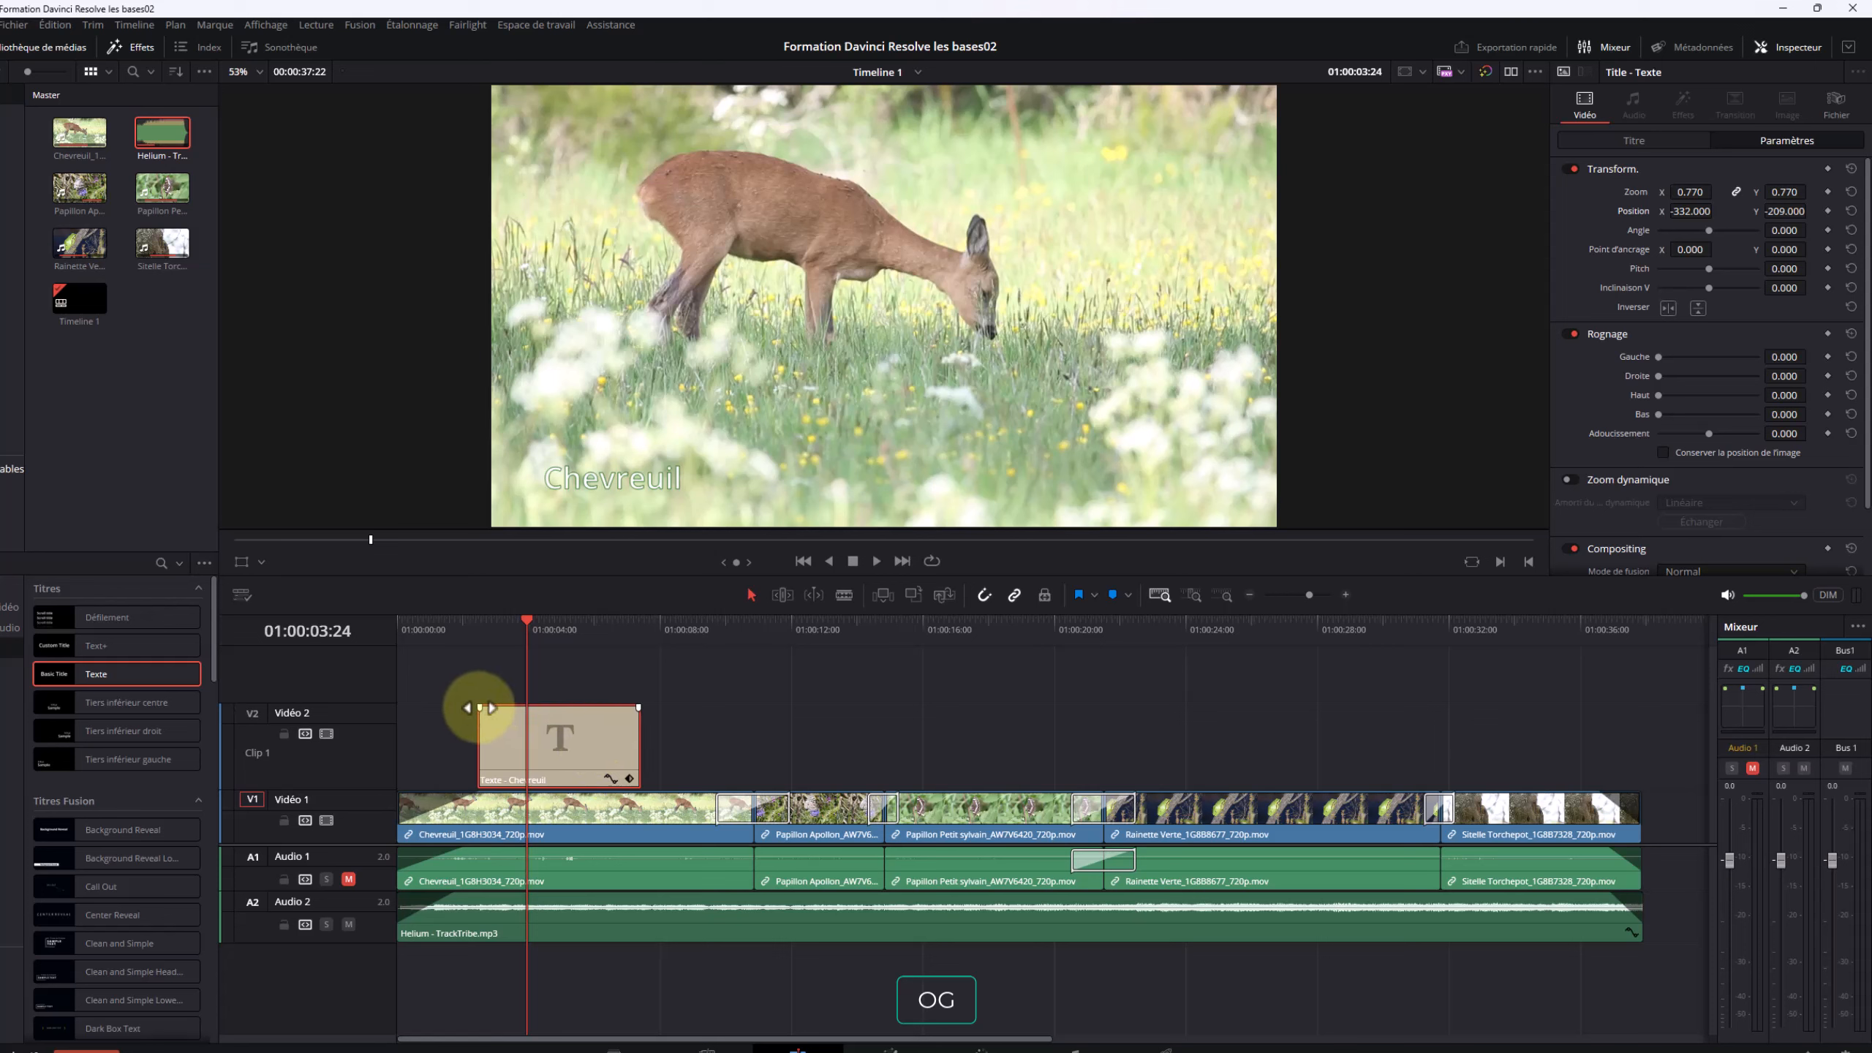
Add a fade-in and a fade-out of about one second each to the Chevreuil title and play the timeline from its start
drag(480, 708, 517, 708)
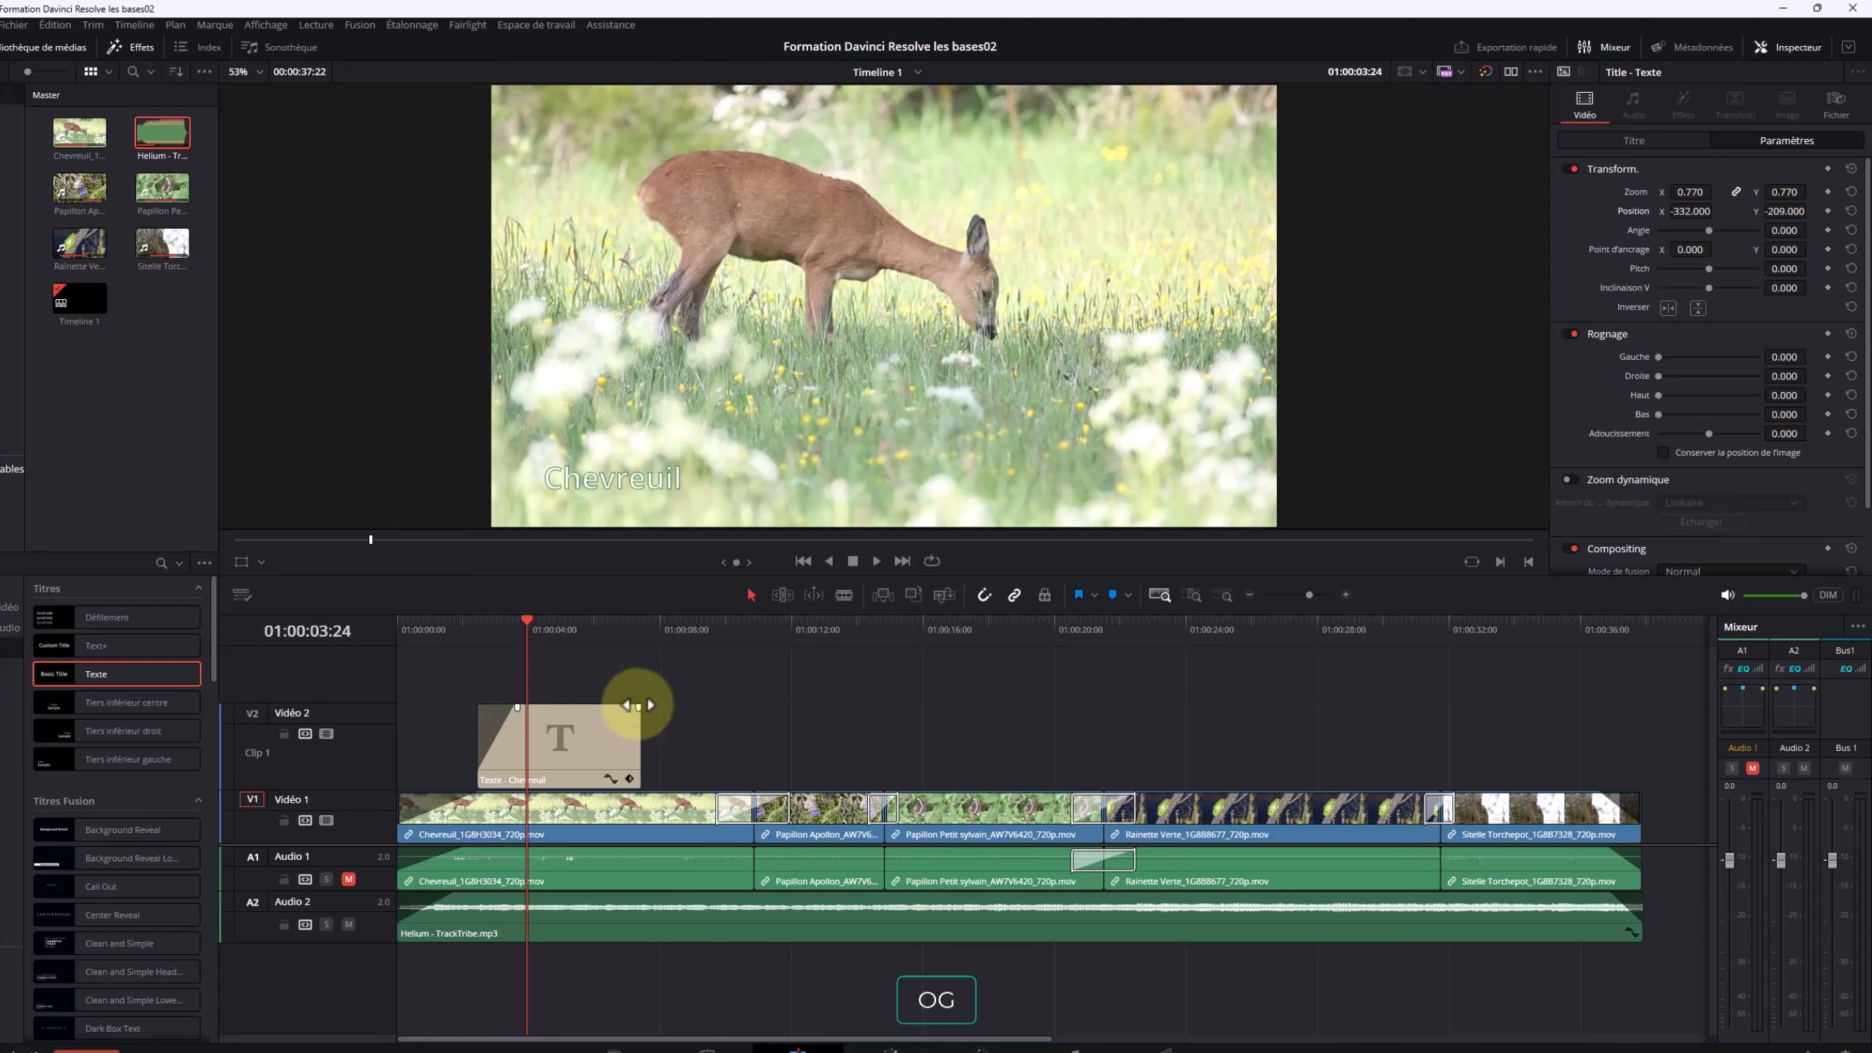
drag(639, 707, 606, 706)
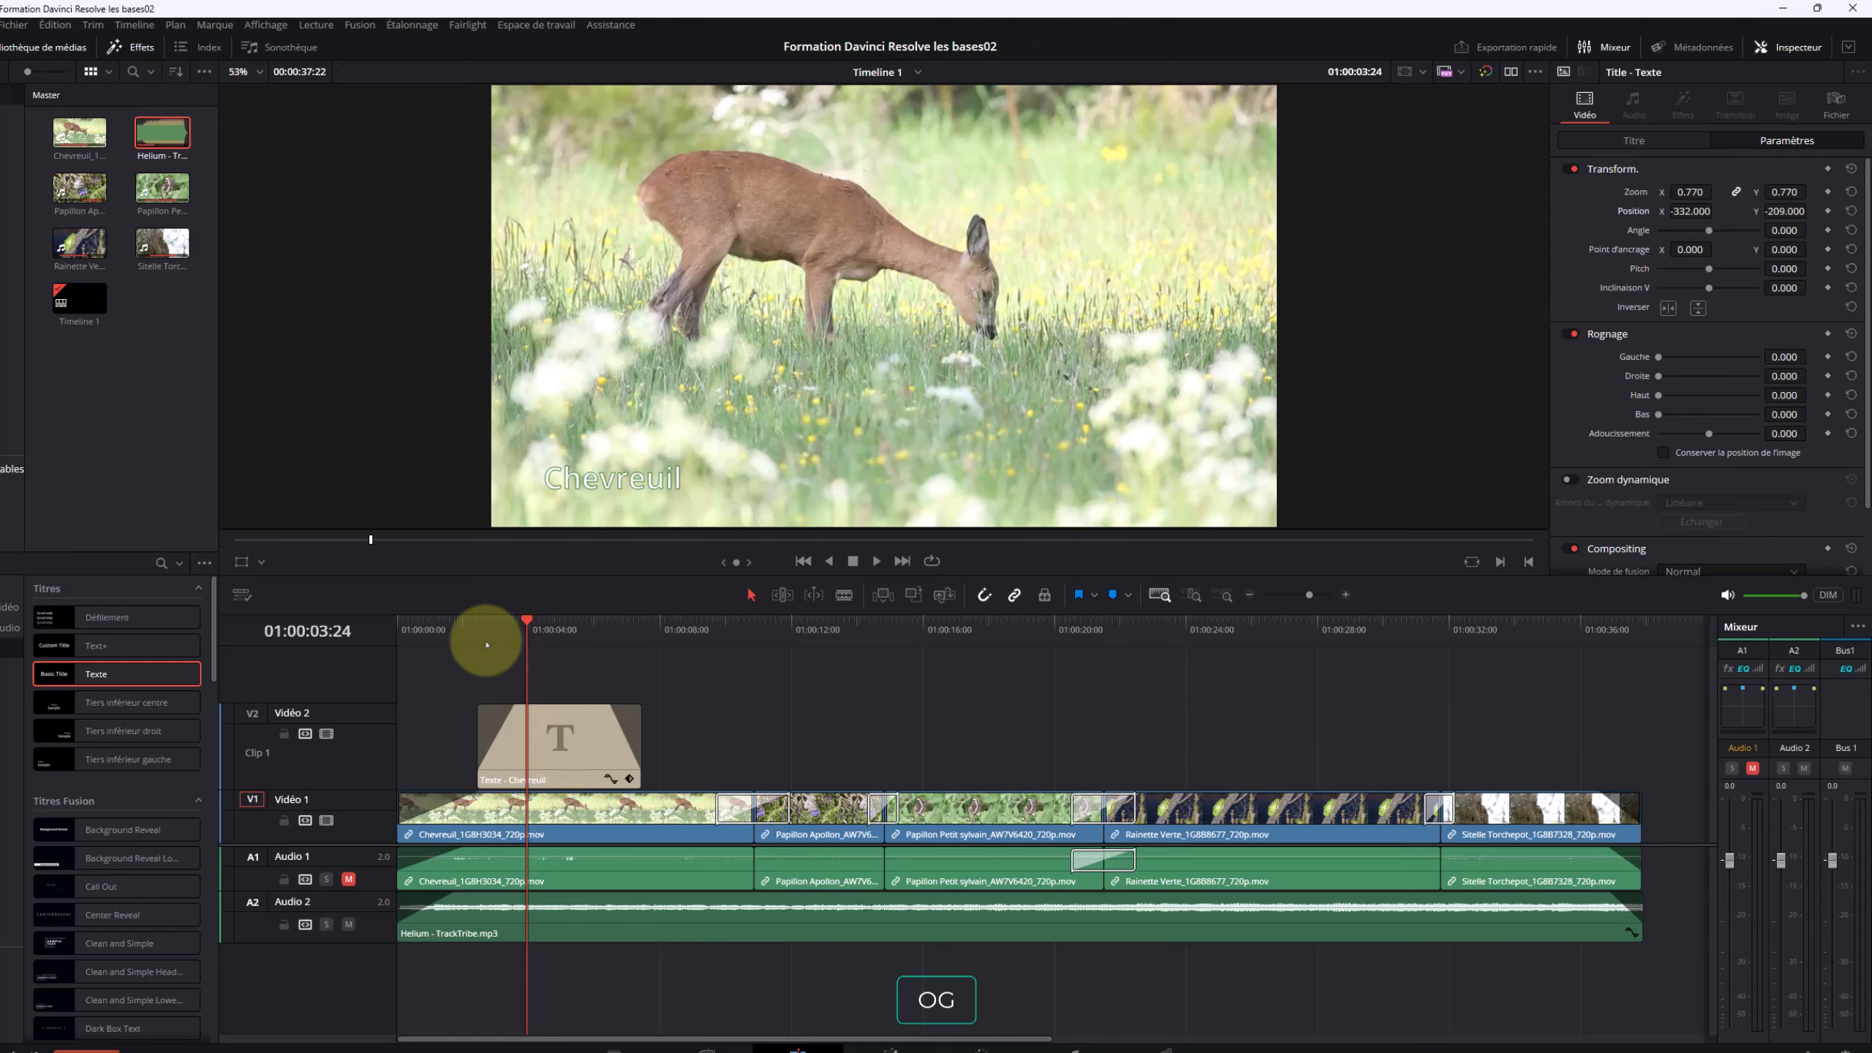
drag(453, 625, 376, 627)
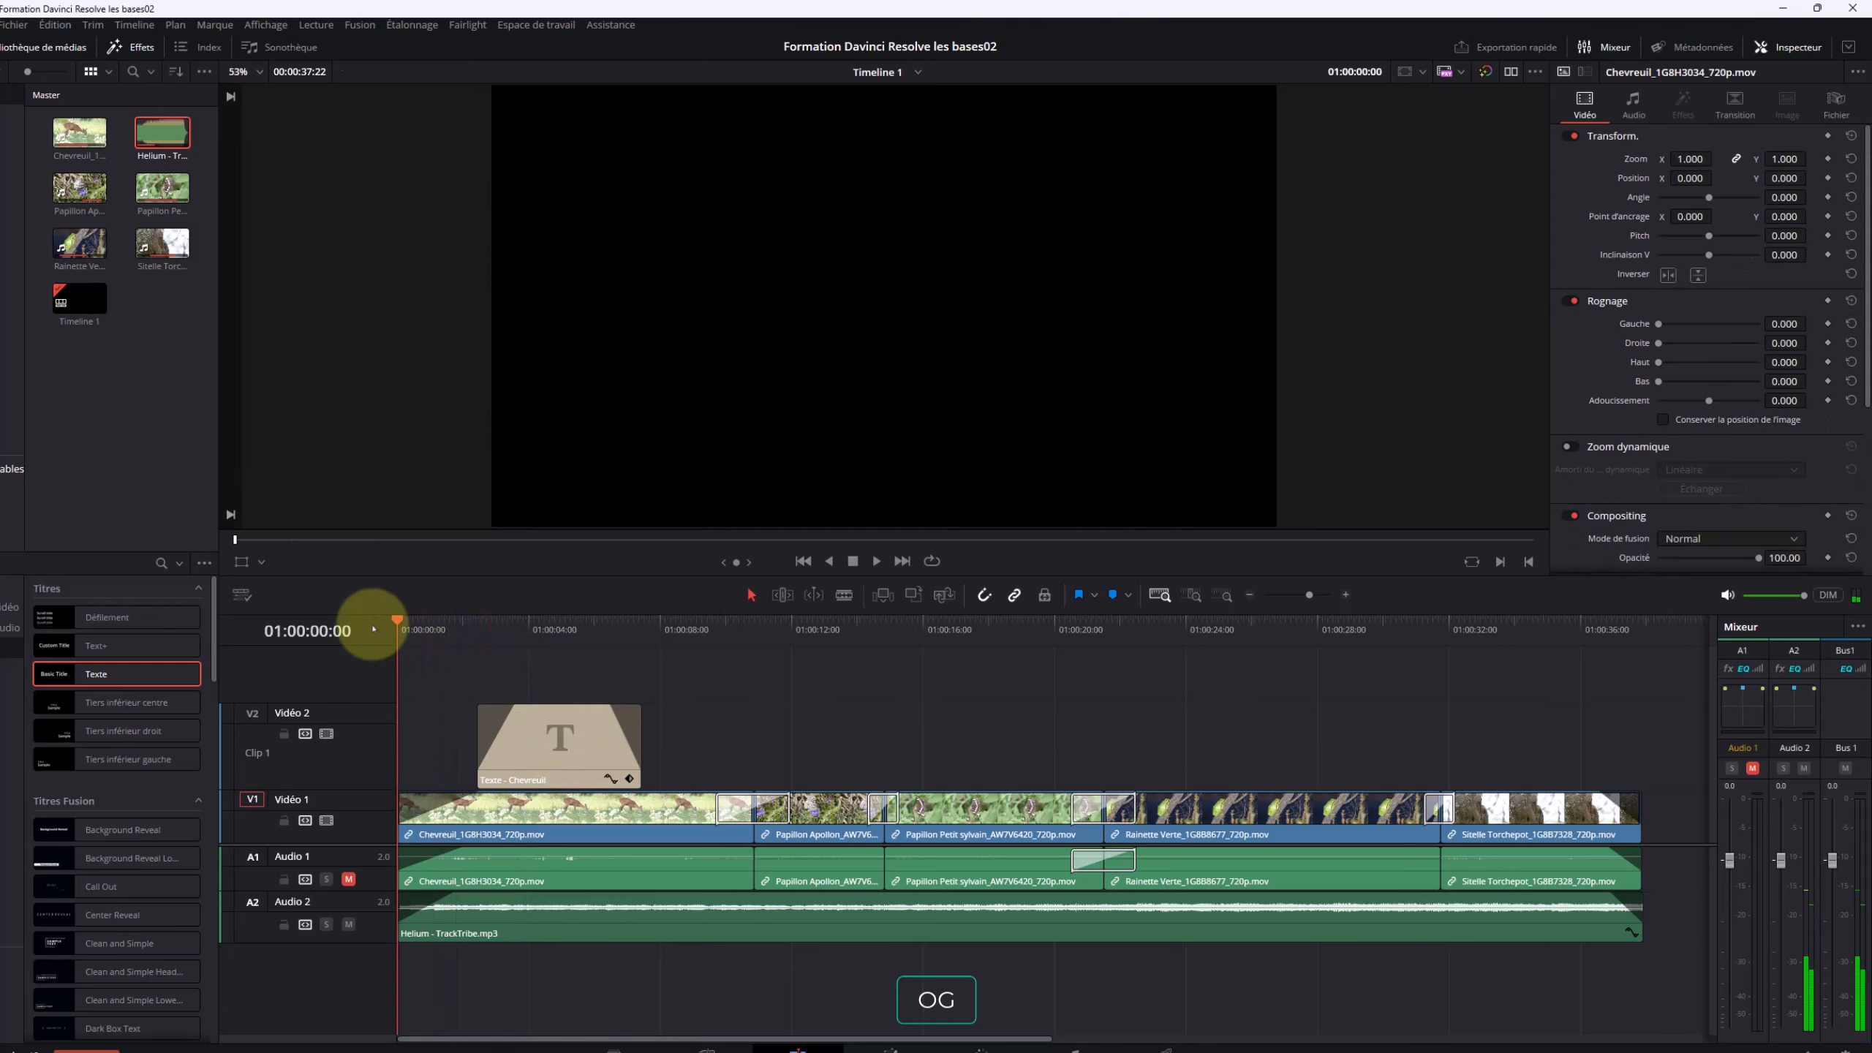
key(space)
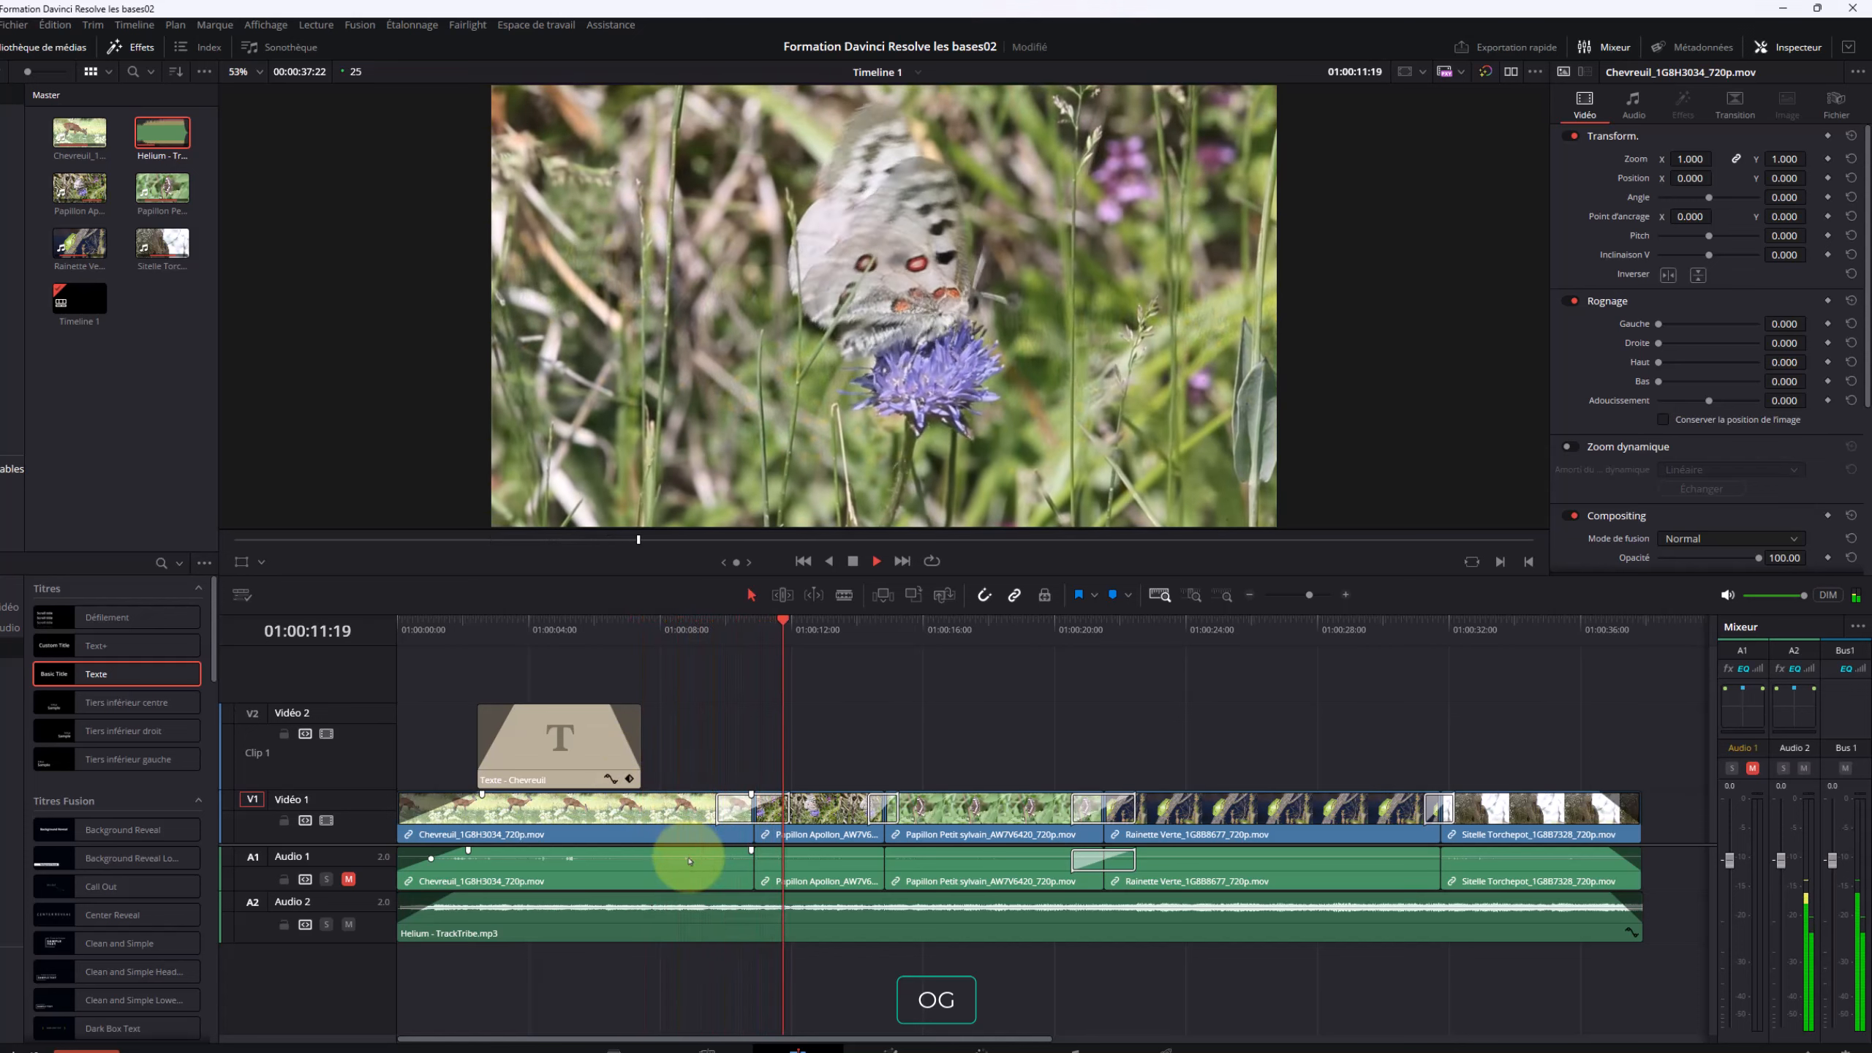
key(space)
Shorten the Chevreuil title to about 2.5 seconds with shorter fades at both ends, and play back that section
click(553, 724)
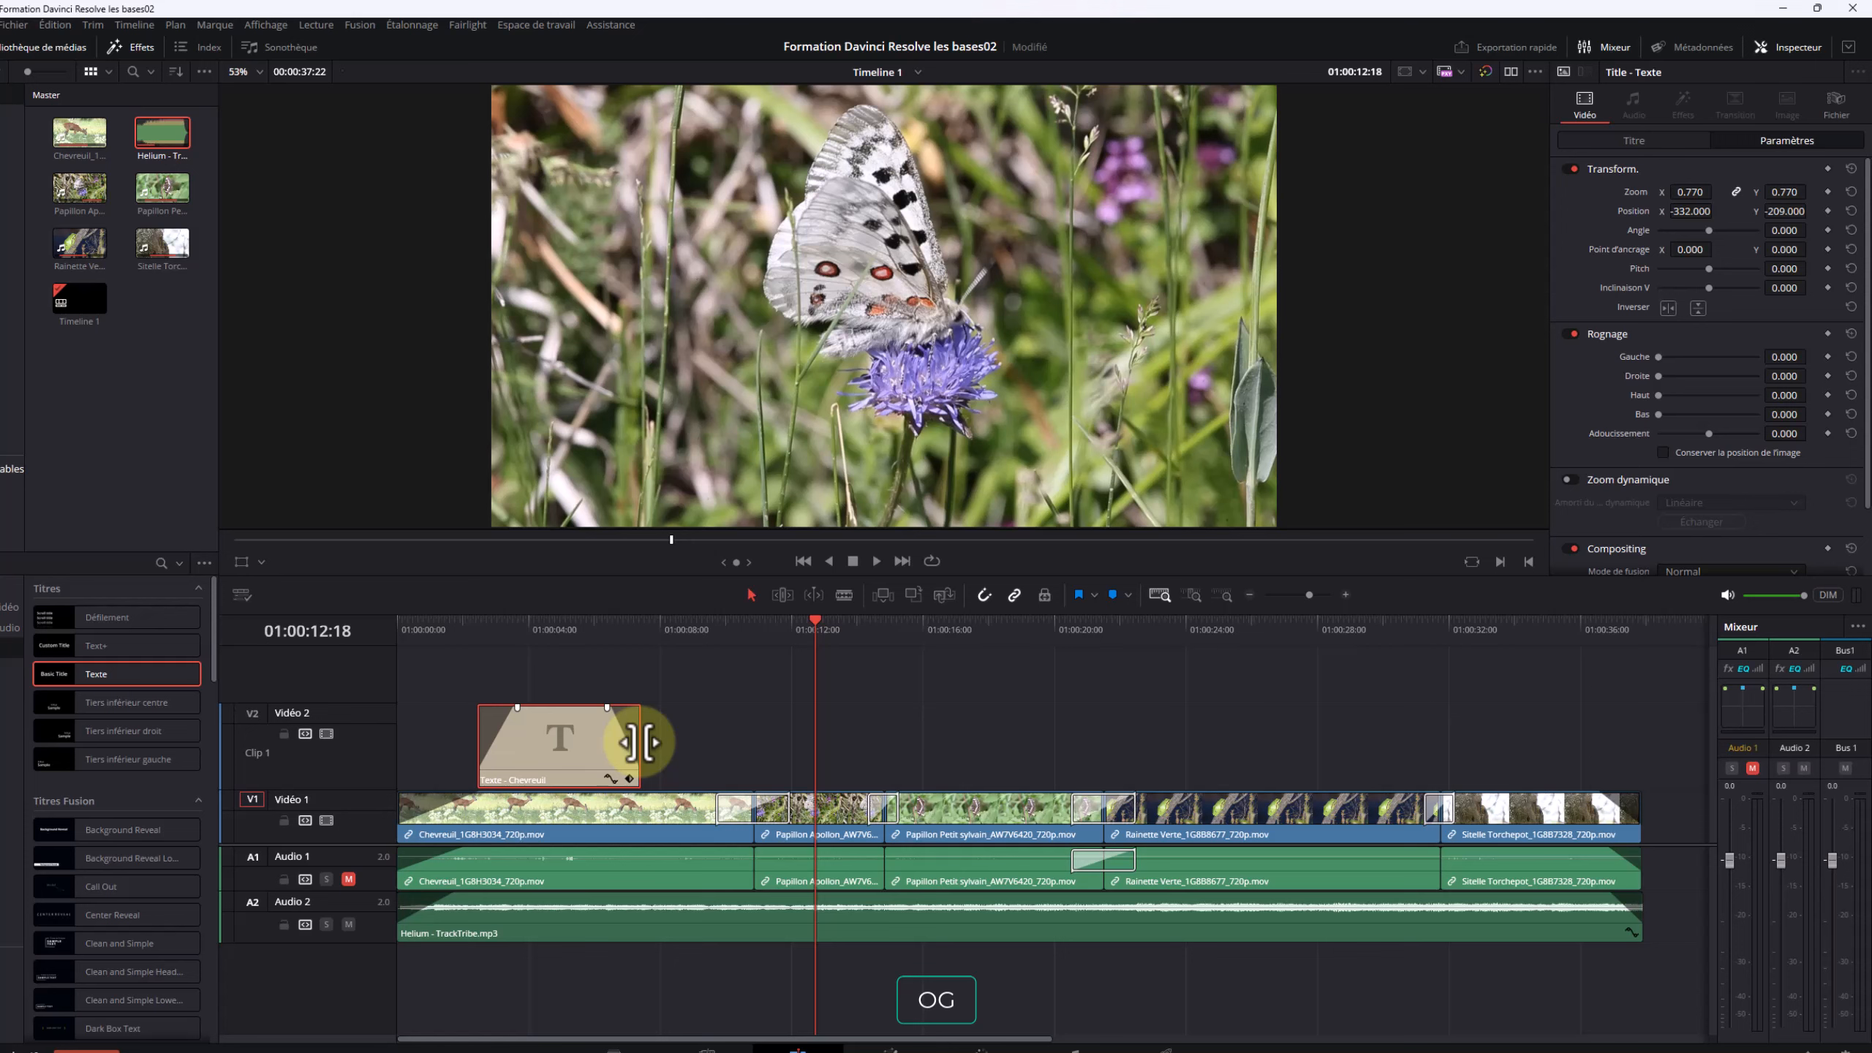
drag(639, 742, 532, 708)
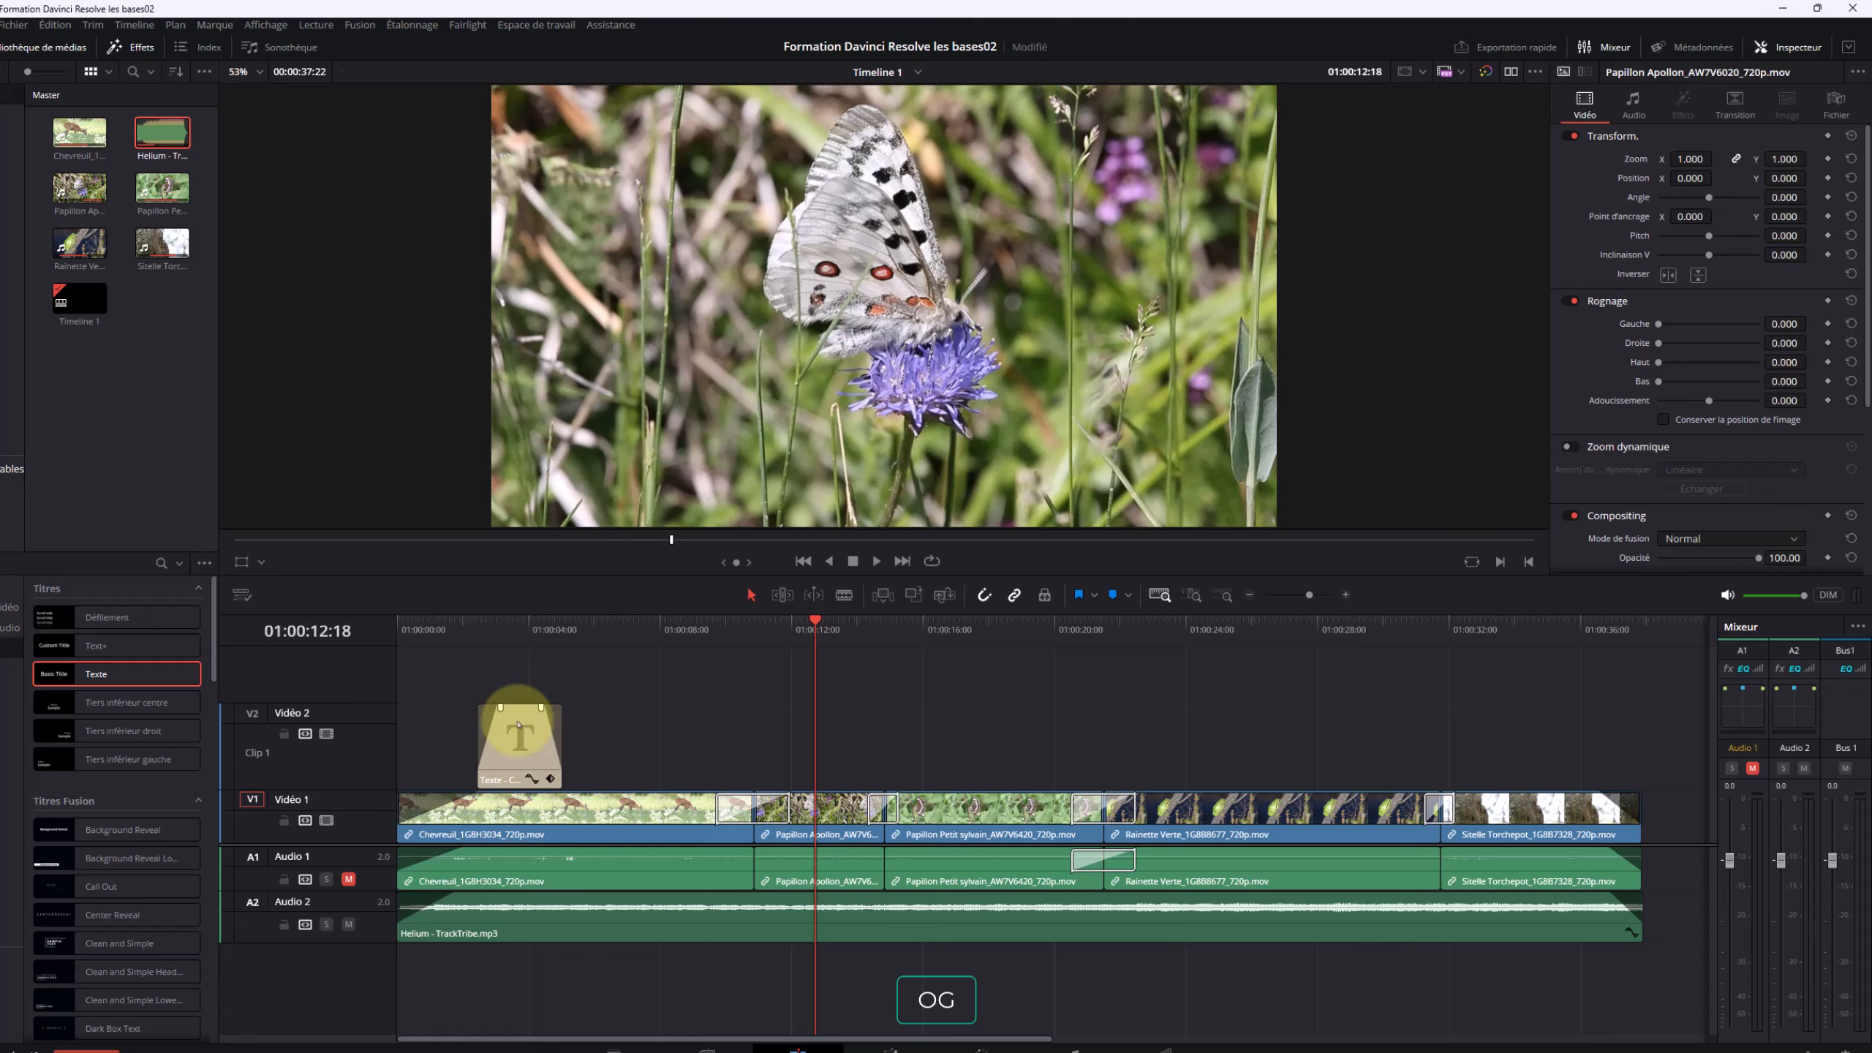
click(520, 725)
click(465, 623)
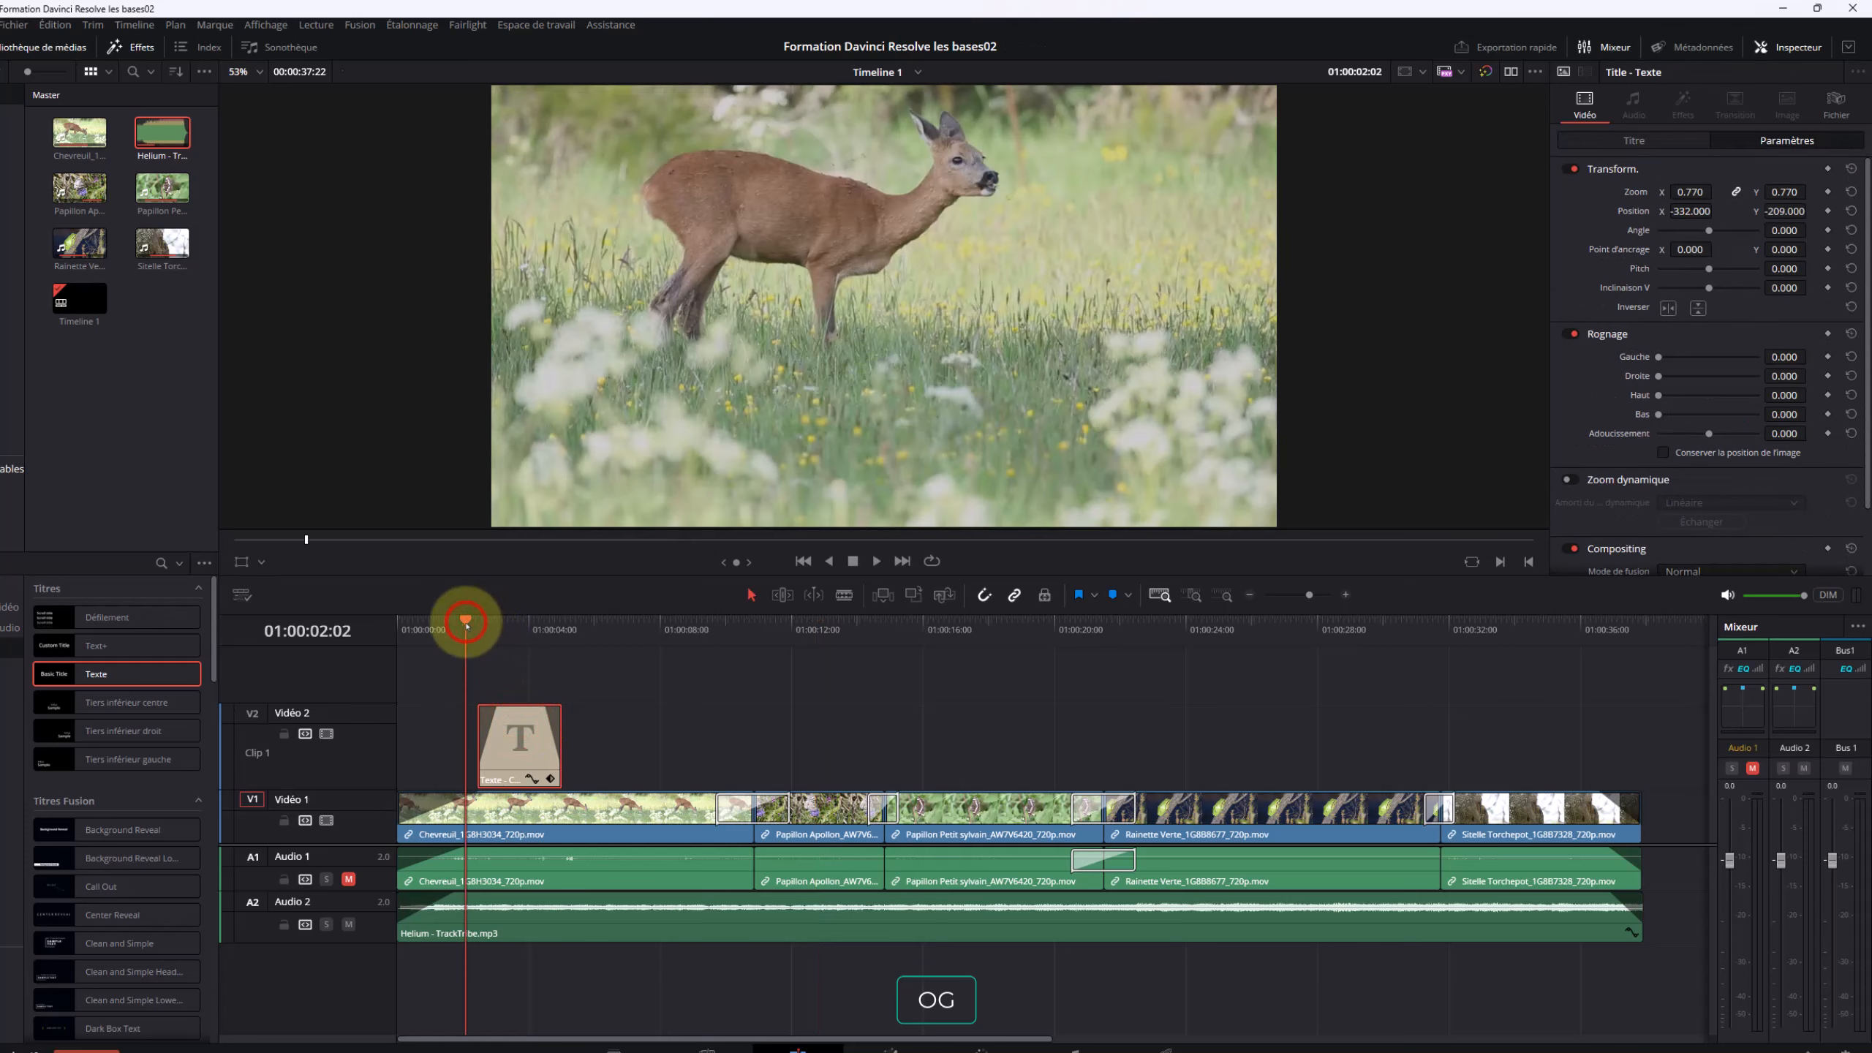
key(space)
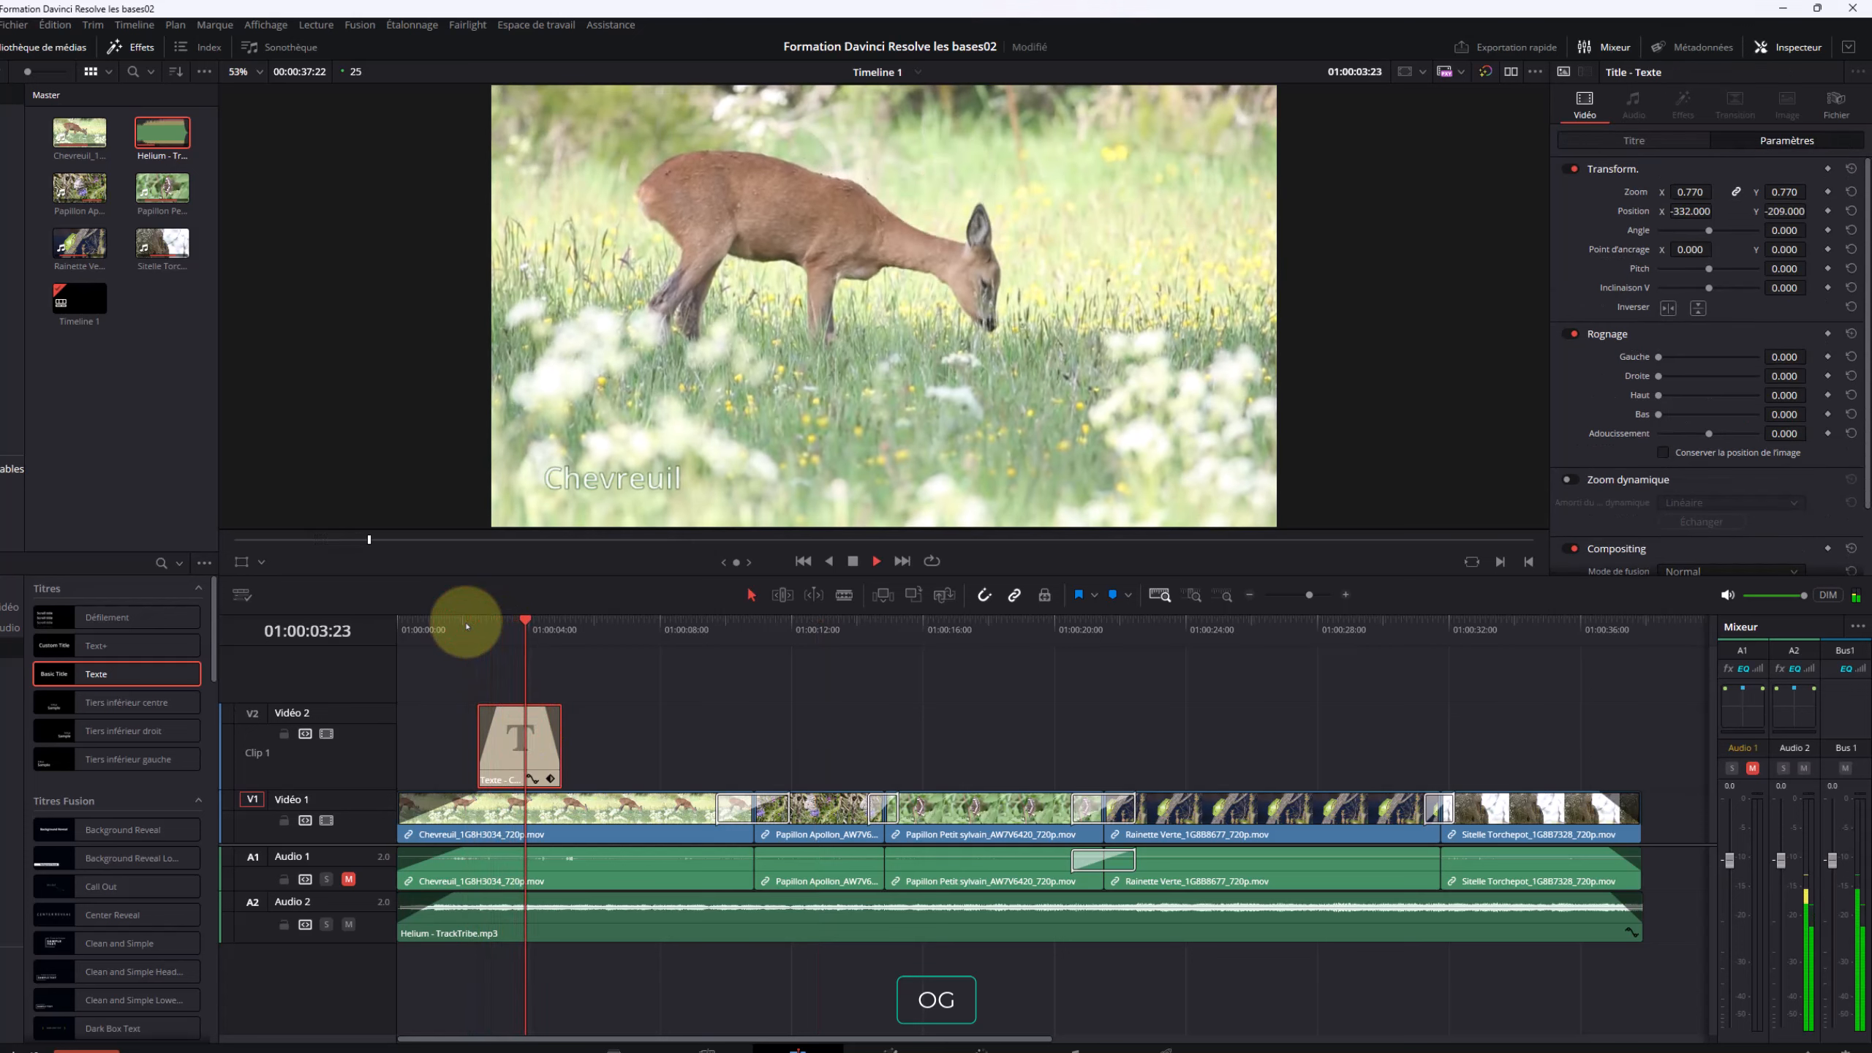
key(space)
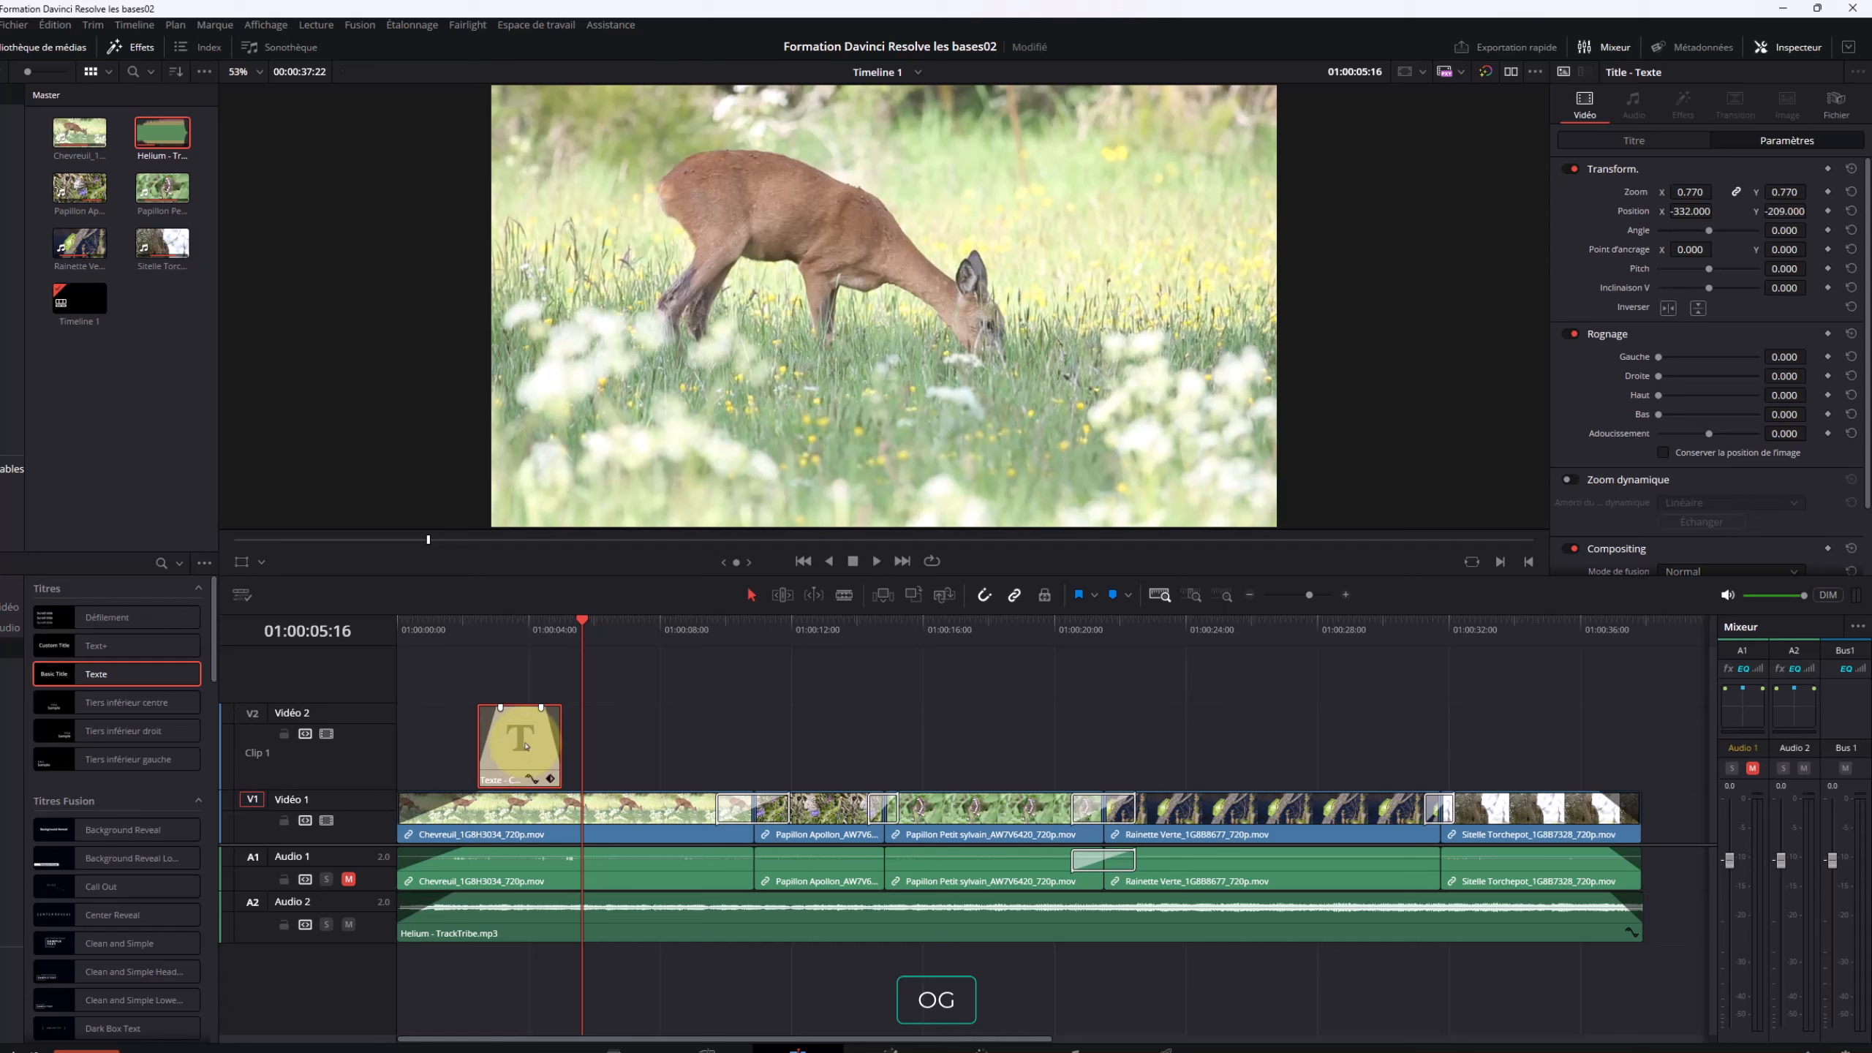
Duplicate the Chevreuil title on the Vidéo 2 track near the start of each of the four other video clips
key(alt)
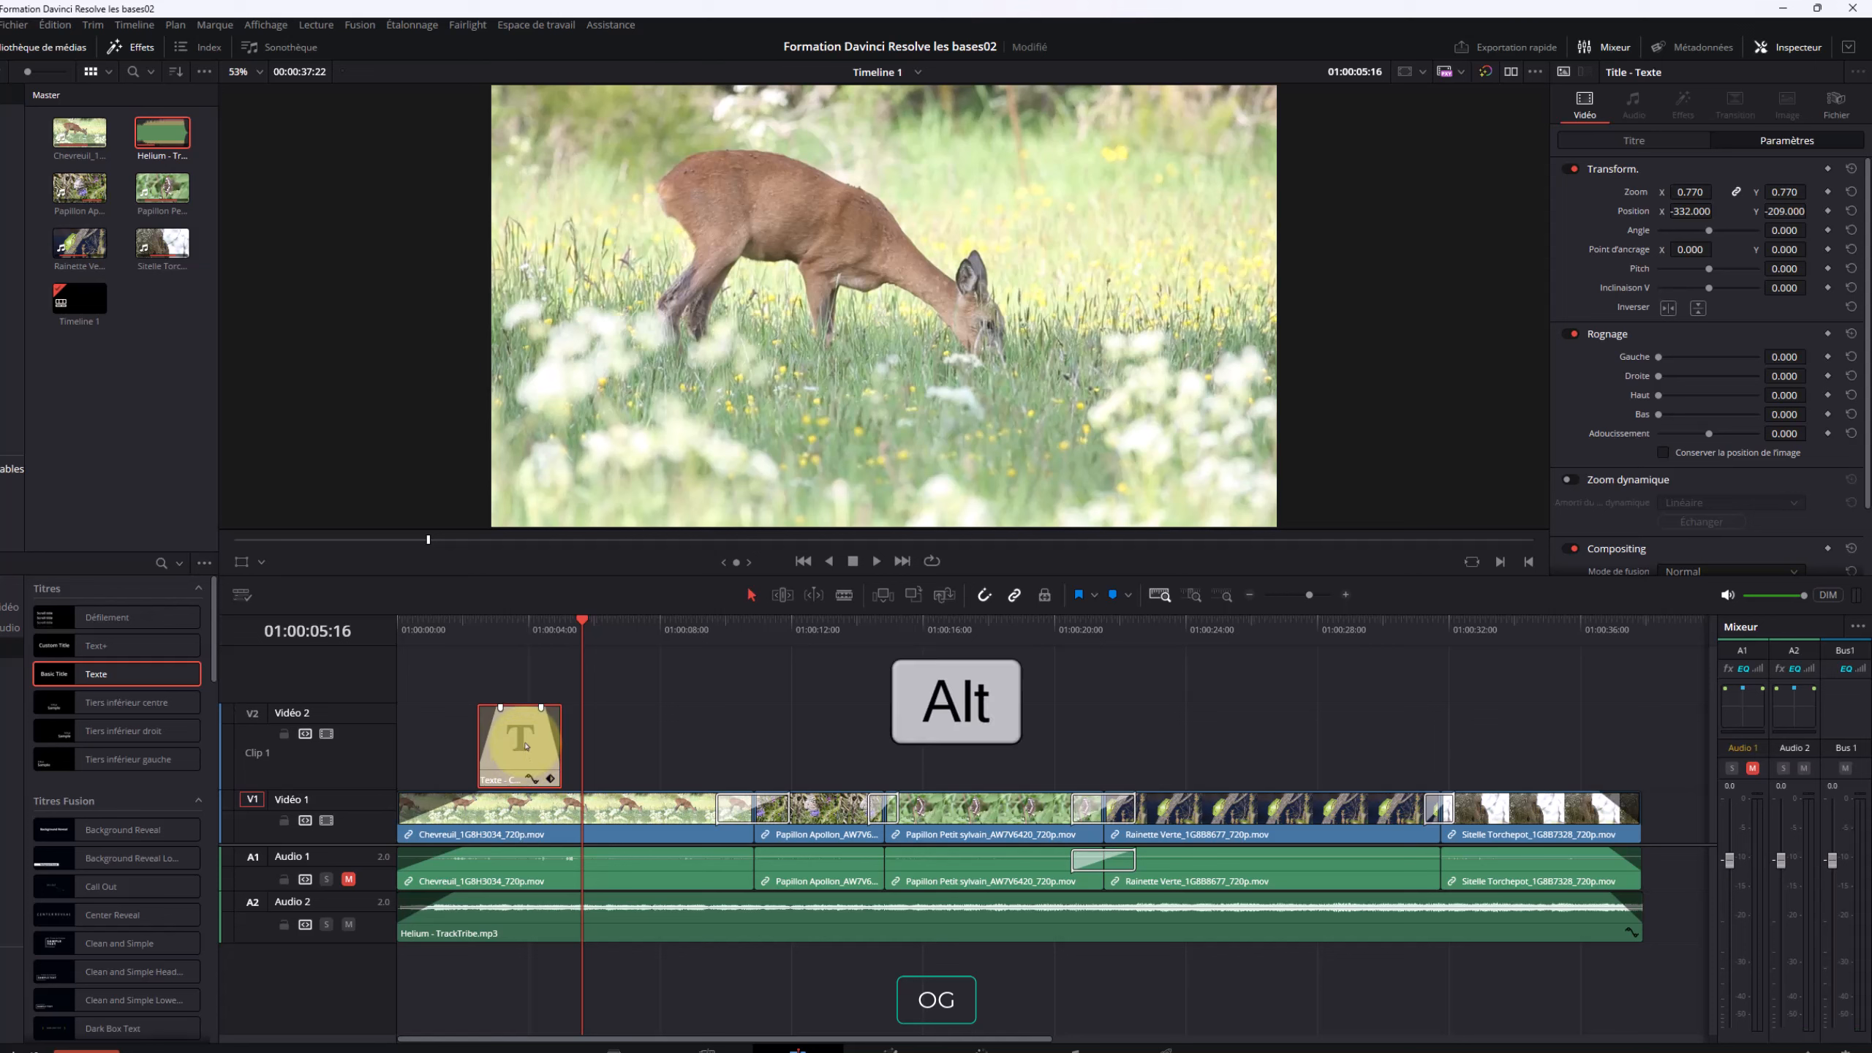
drag(525, 741, 1493, 768)
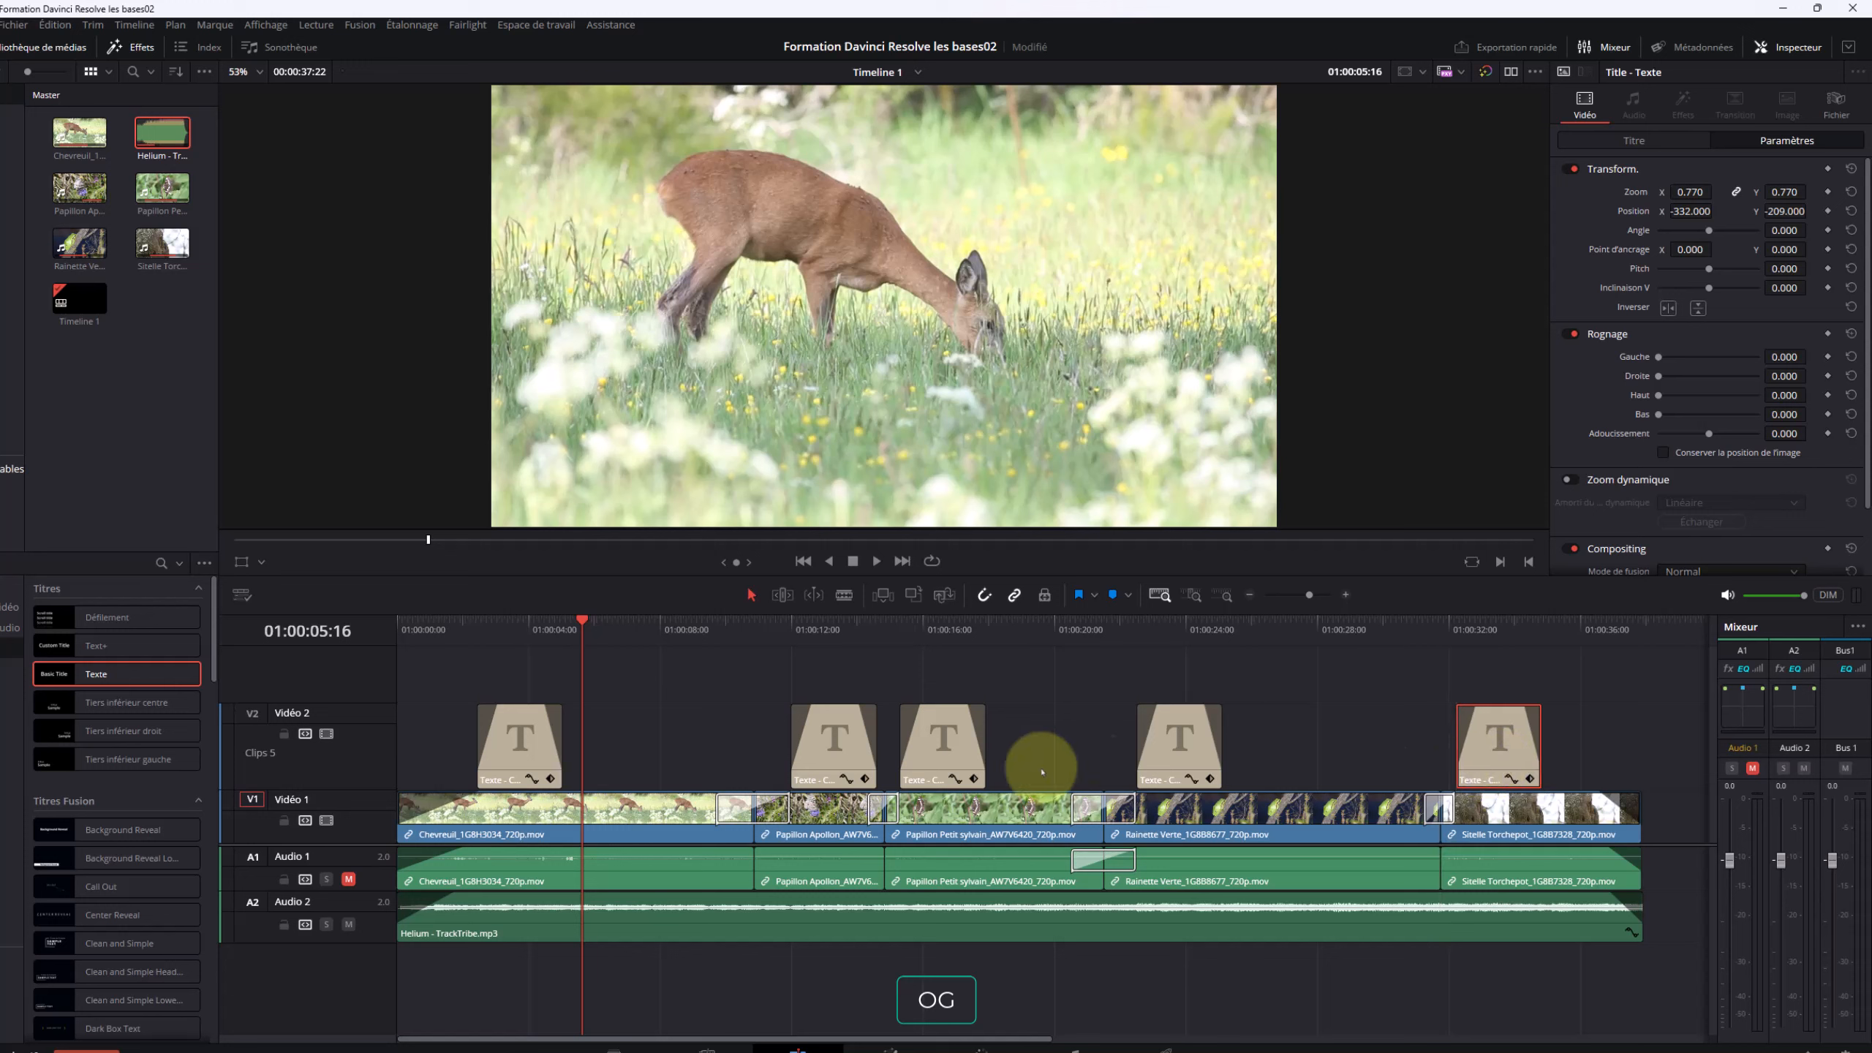
Change the text of the title copy above the Papillon Apollon clip to "Papillon"
click(822, 629)
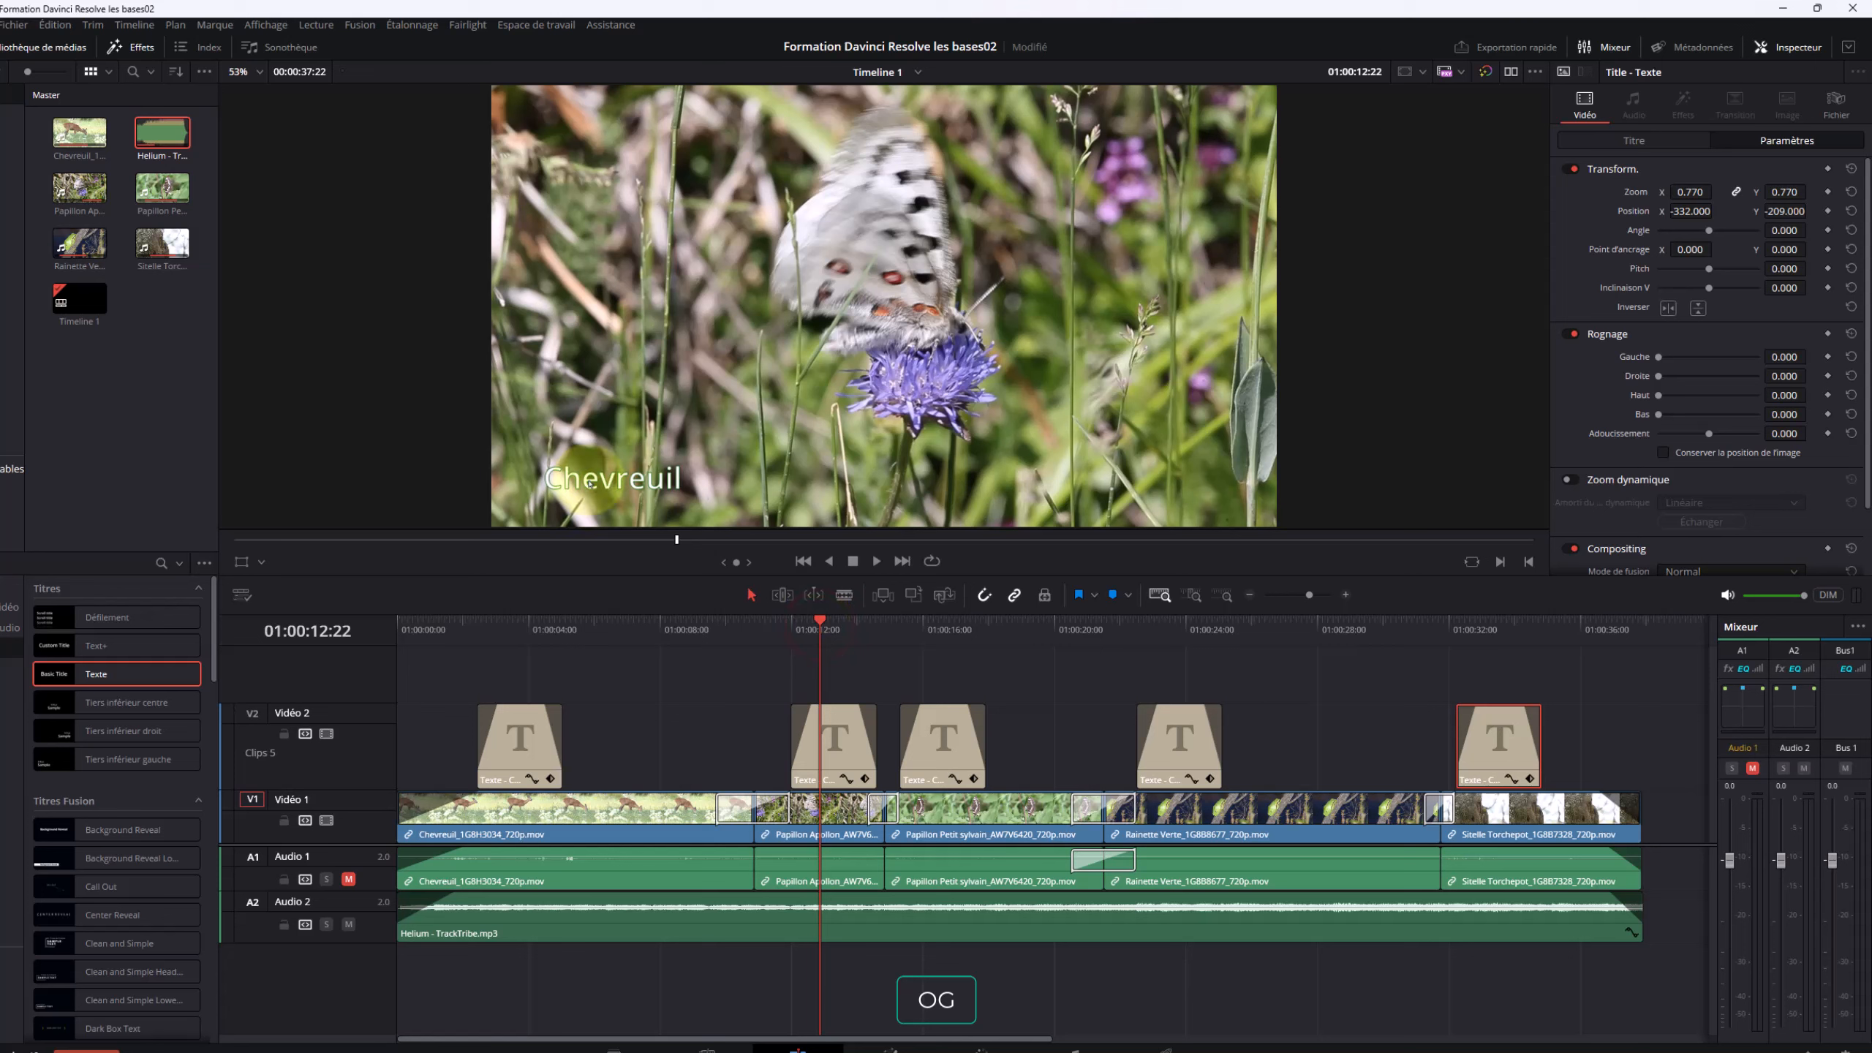
click(838, 749)
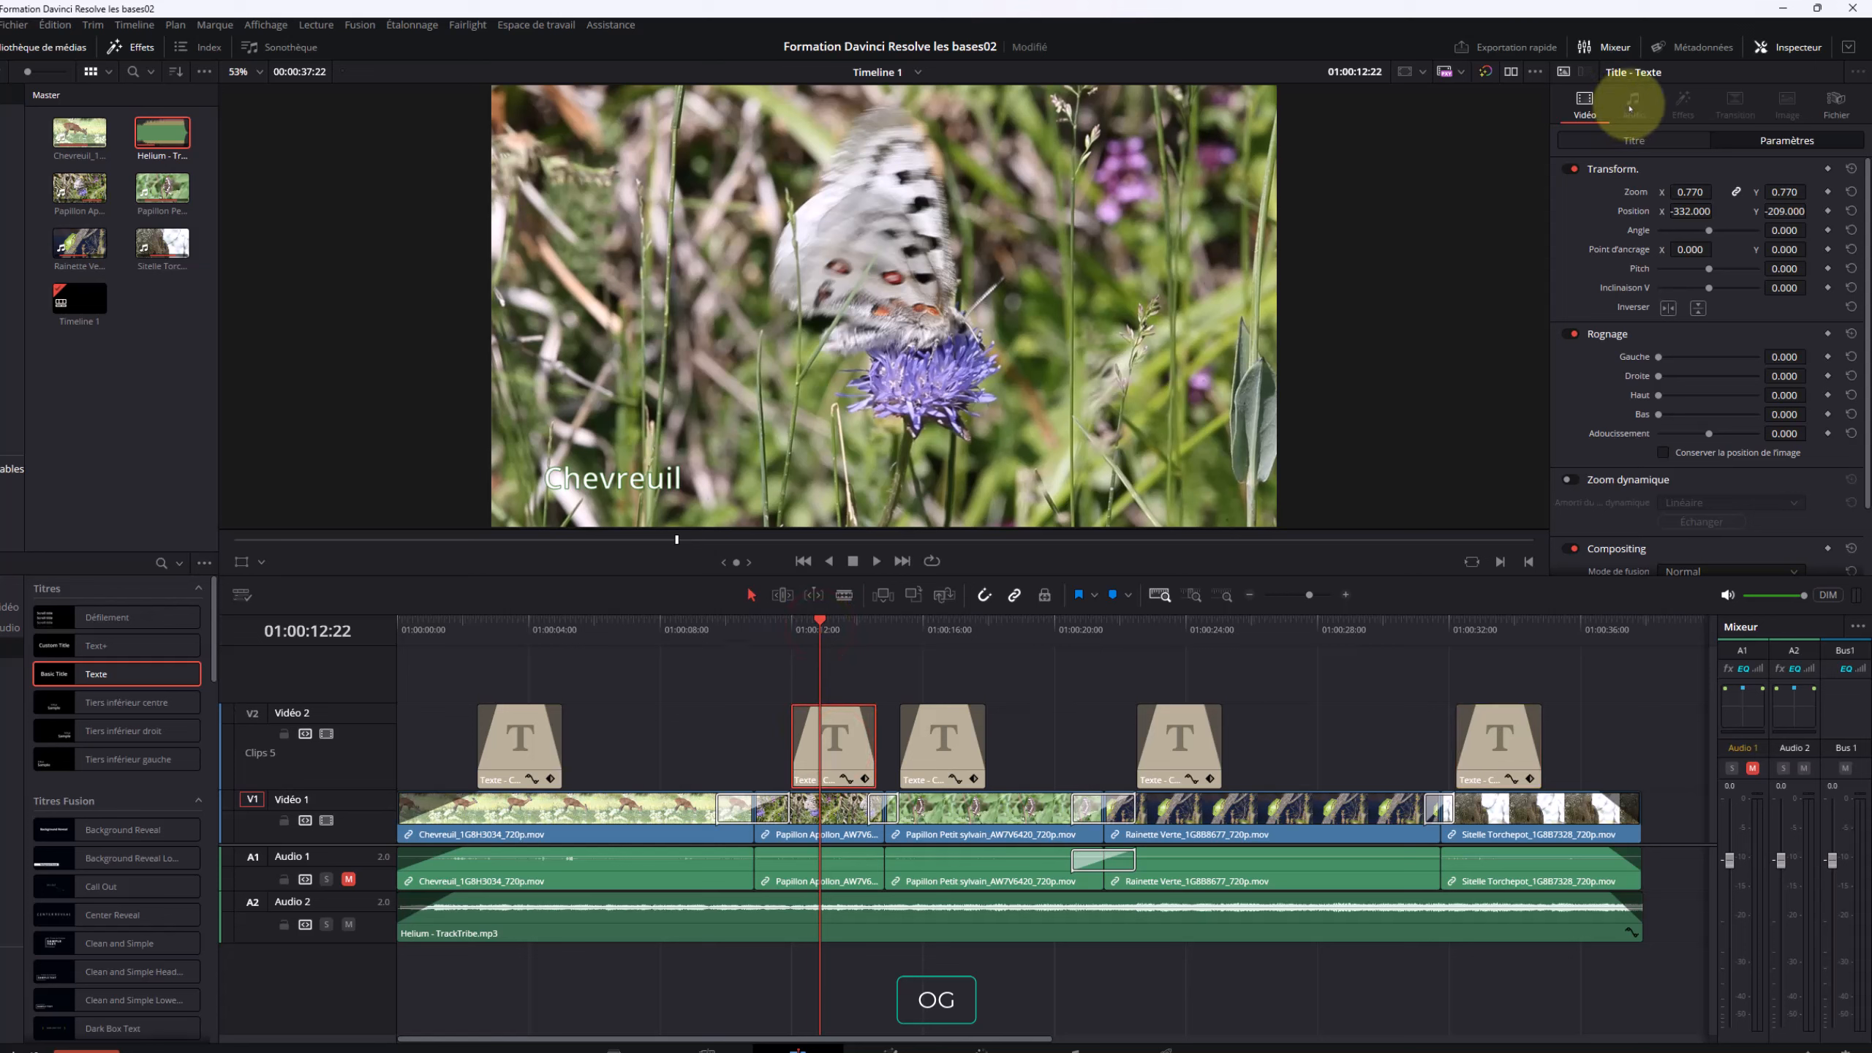
click(1629, 140)
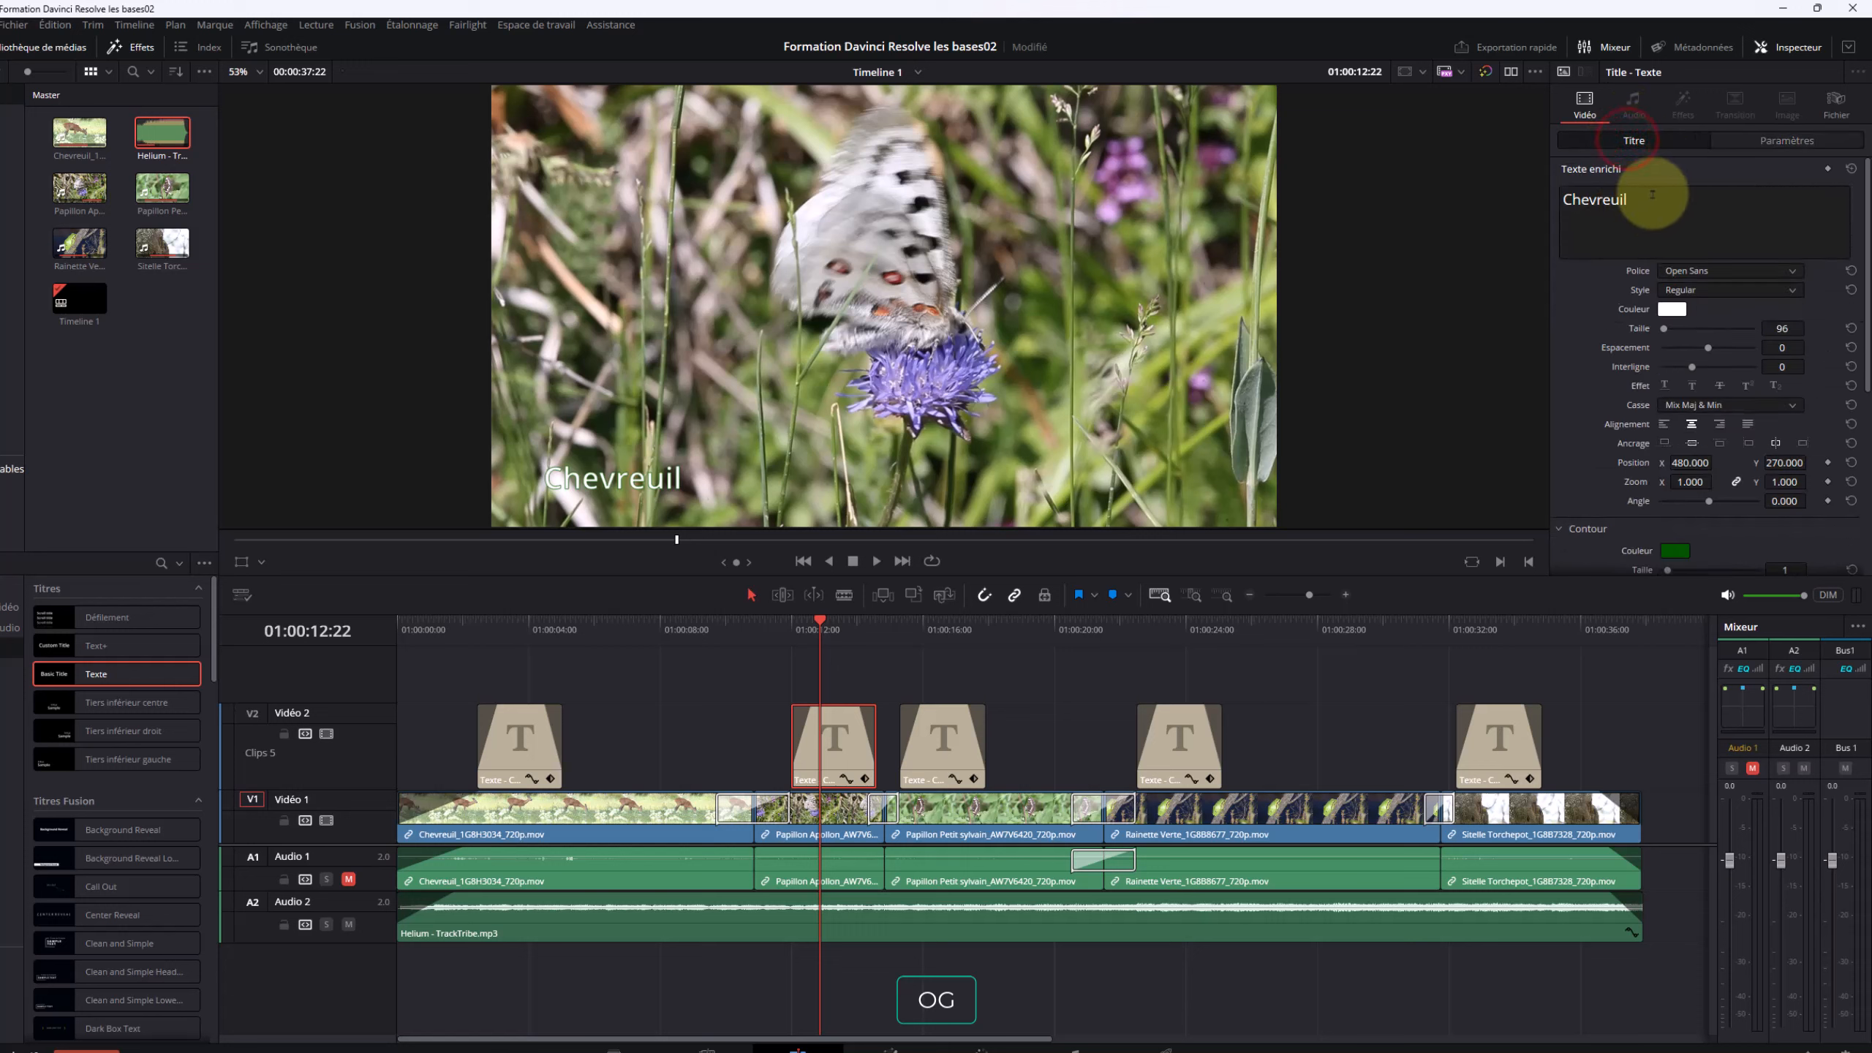
double_click(1648, 196)
text(Papillon)
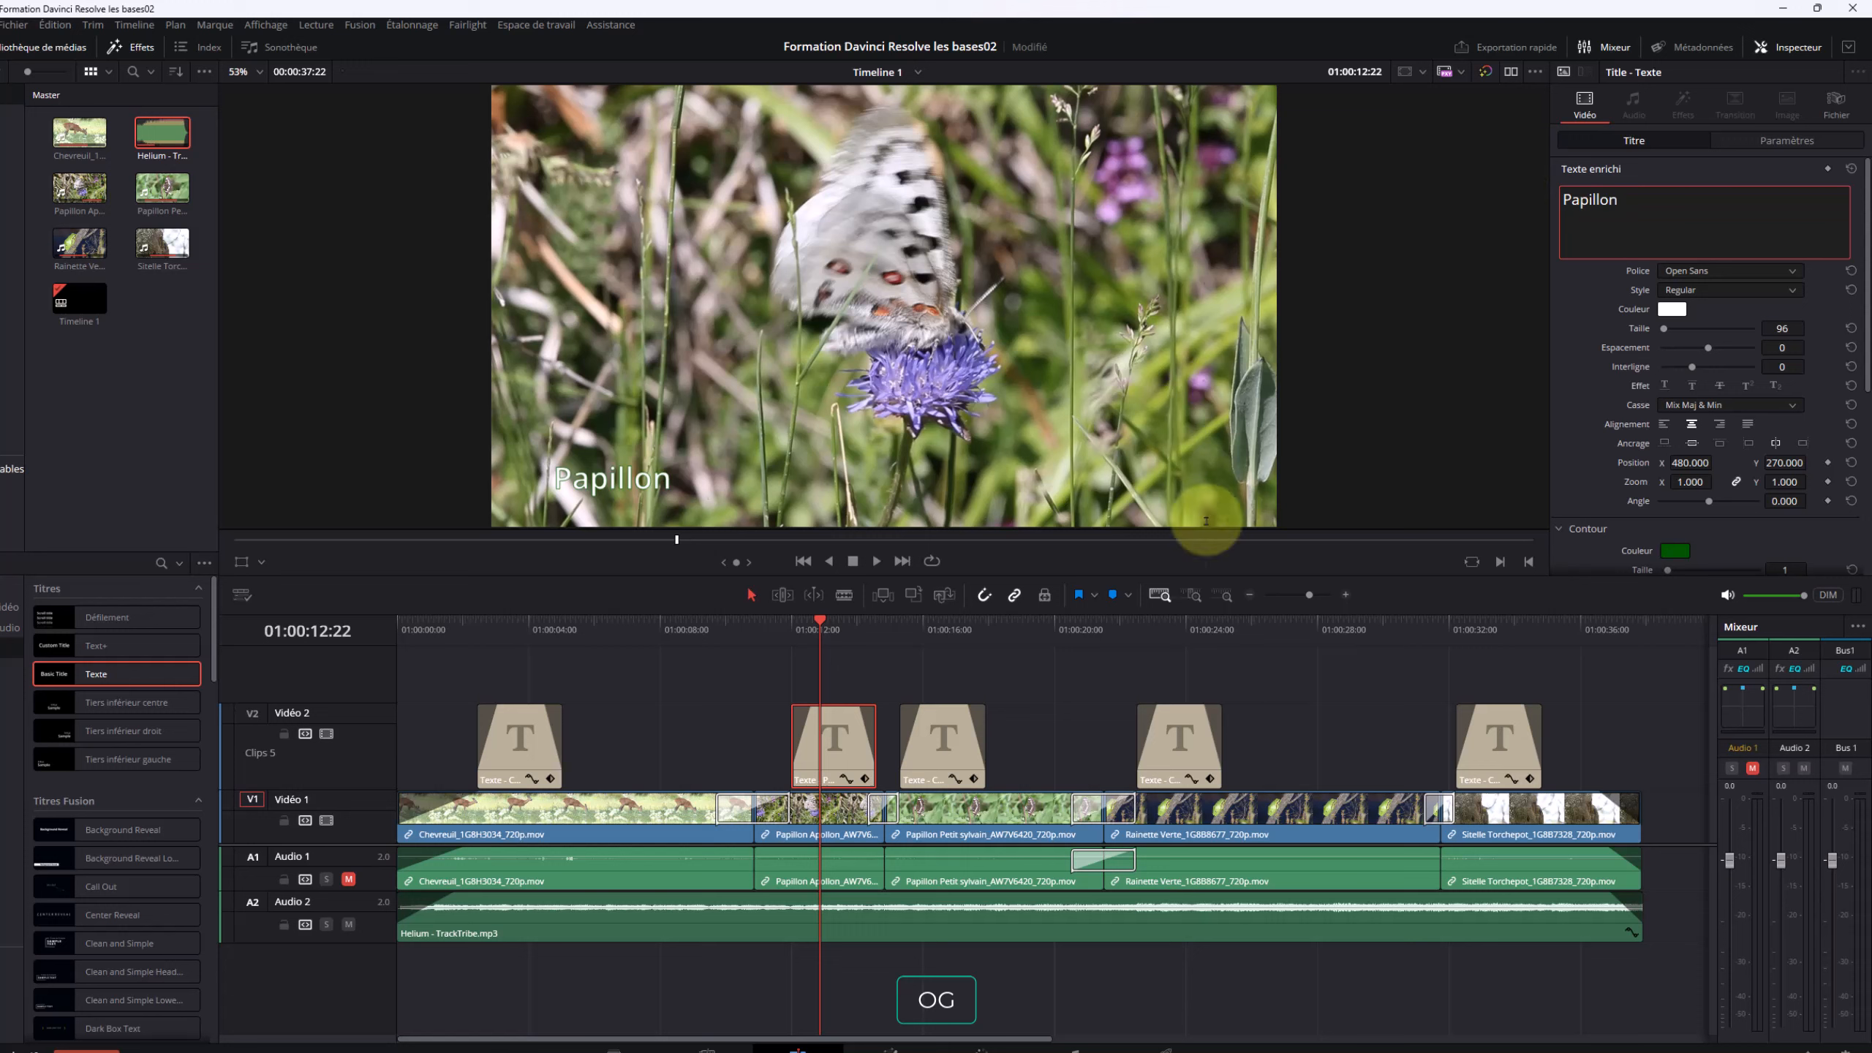
Change the text of the title copy above the Papillon Petit sylvain clip to "Papillon 02"
click(938, 628)
click(1649, 199)
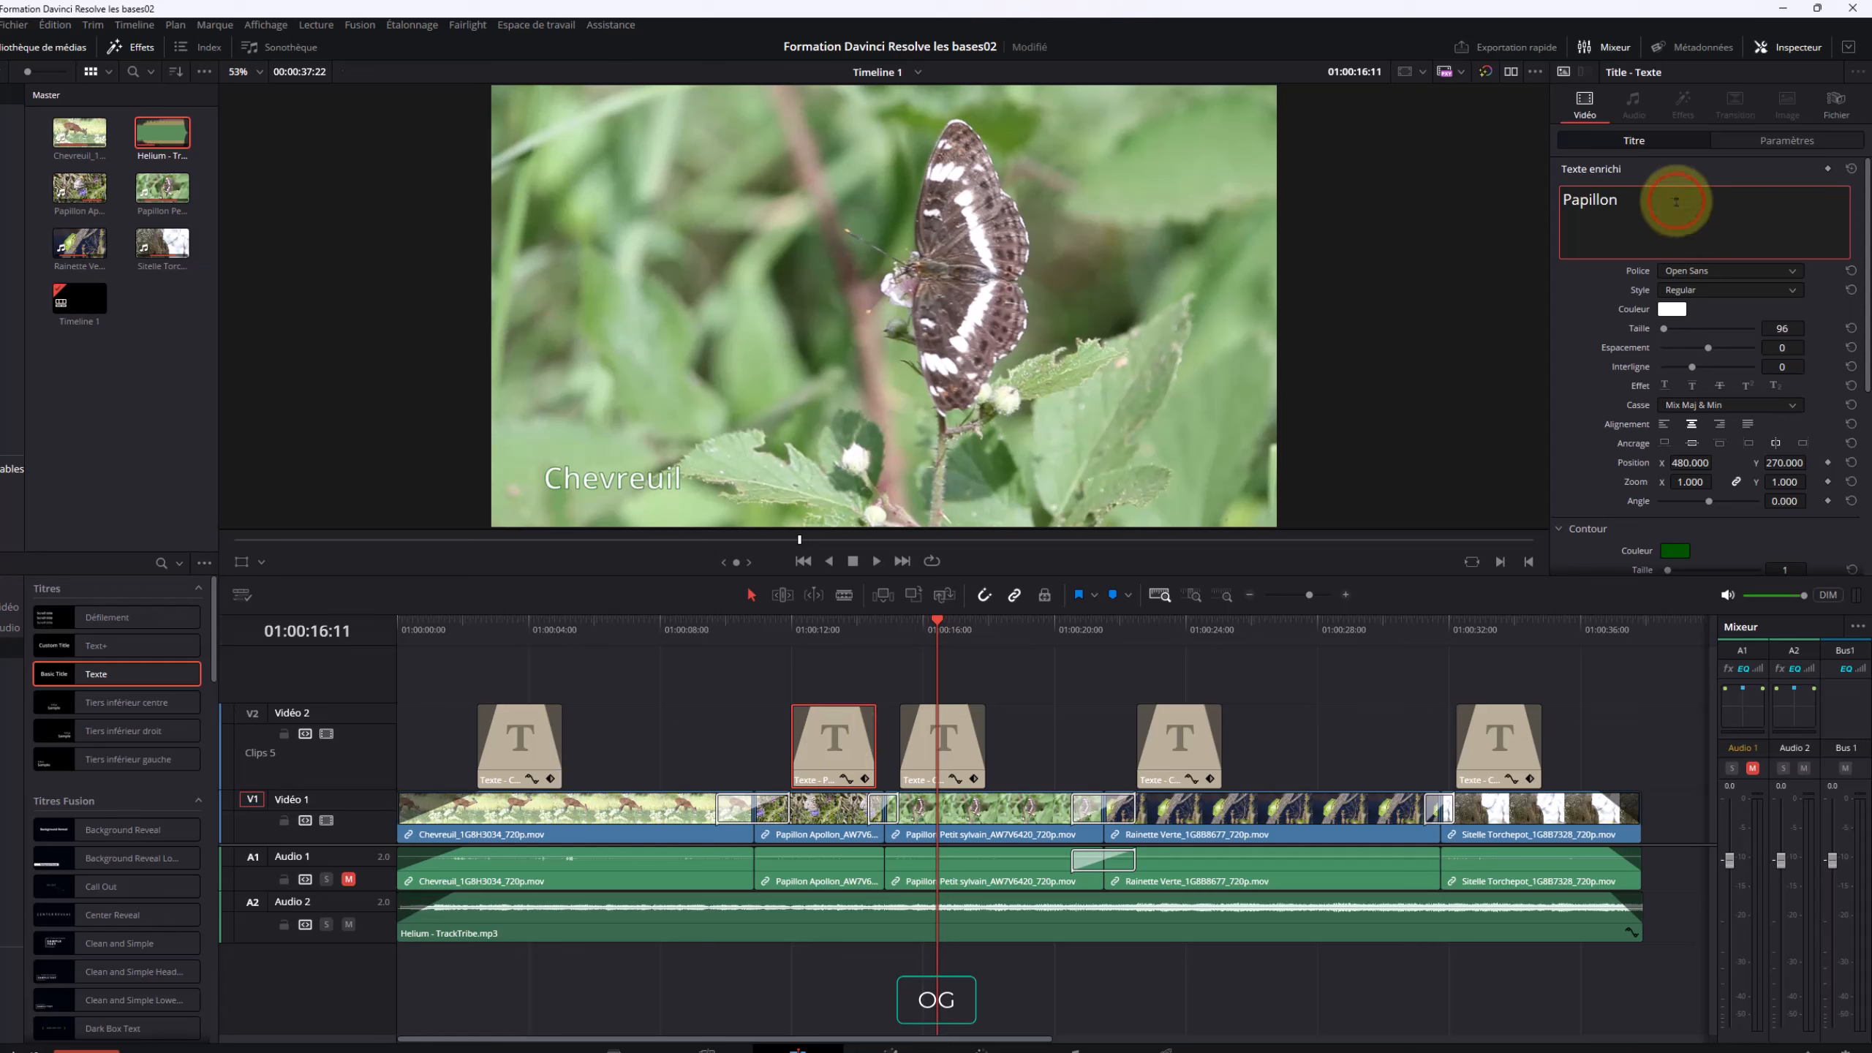
click(952, 749)
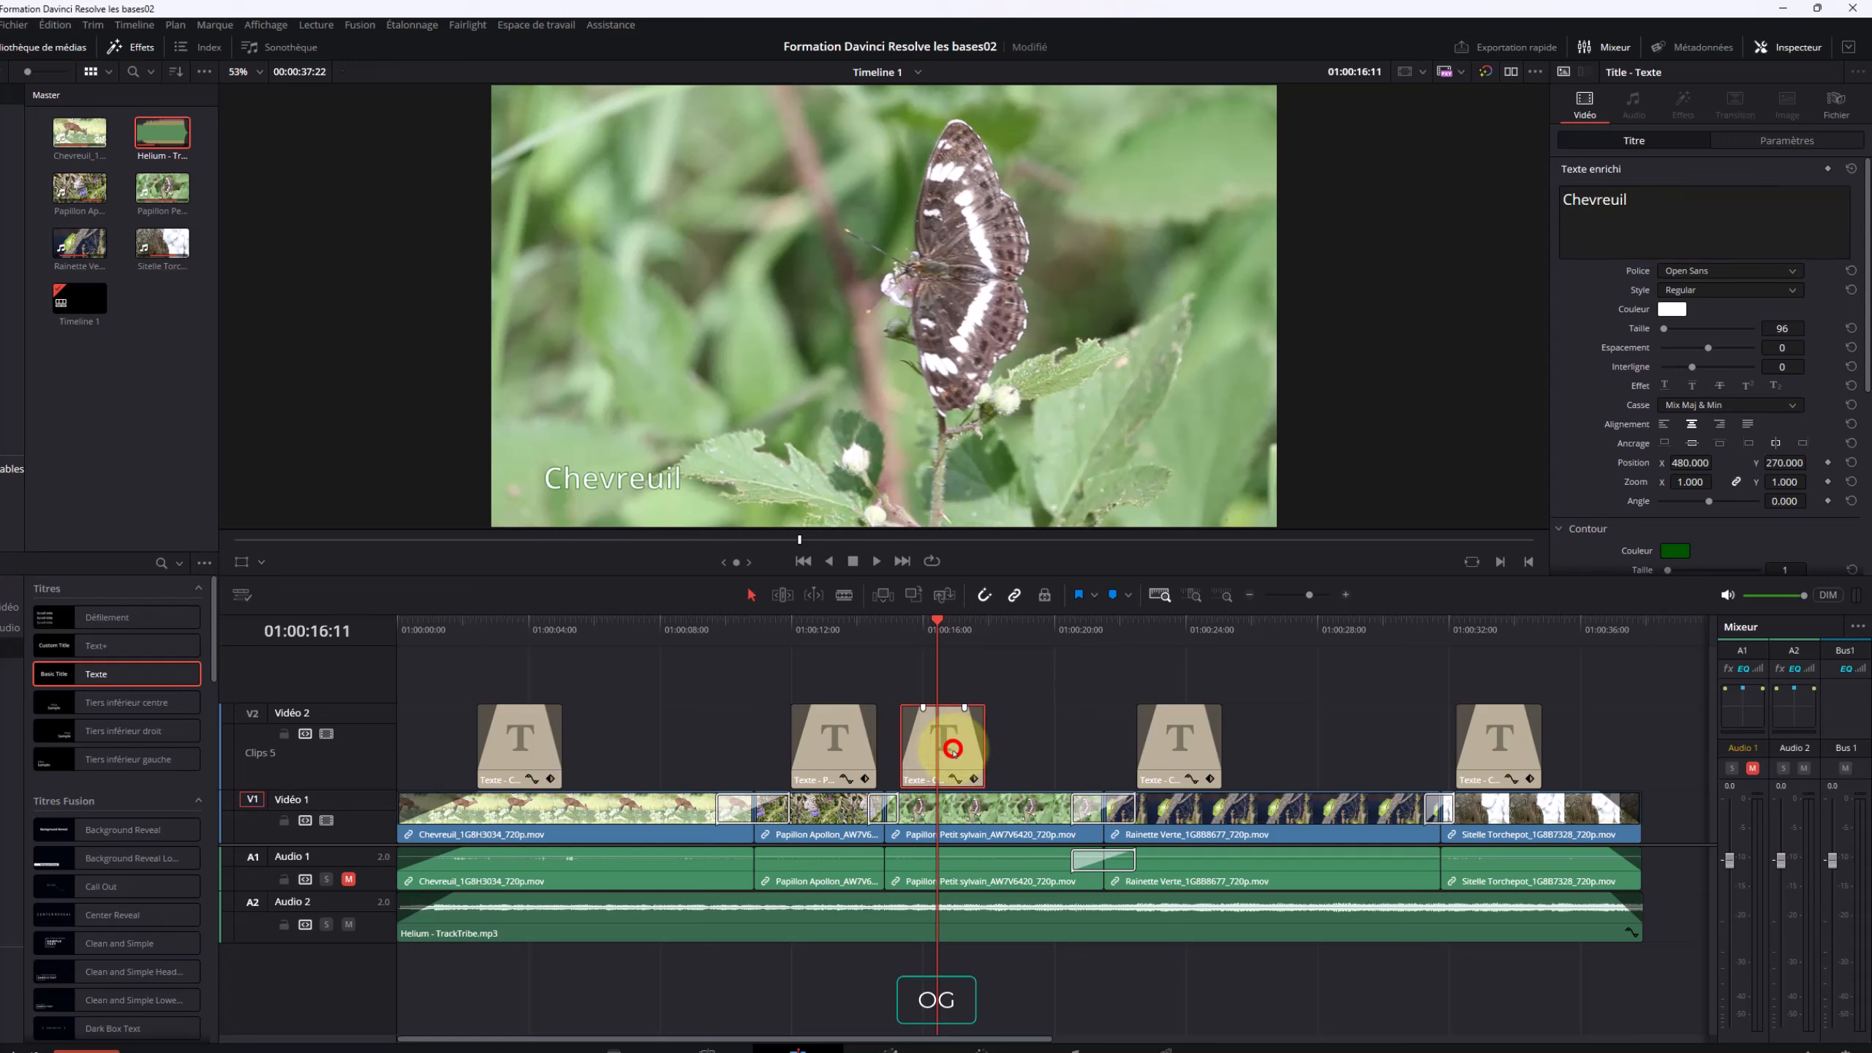
click(1589, 199)
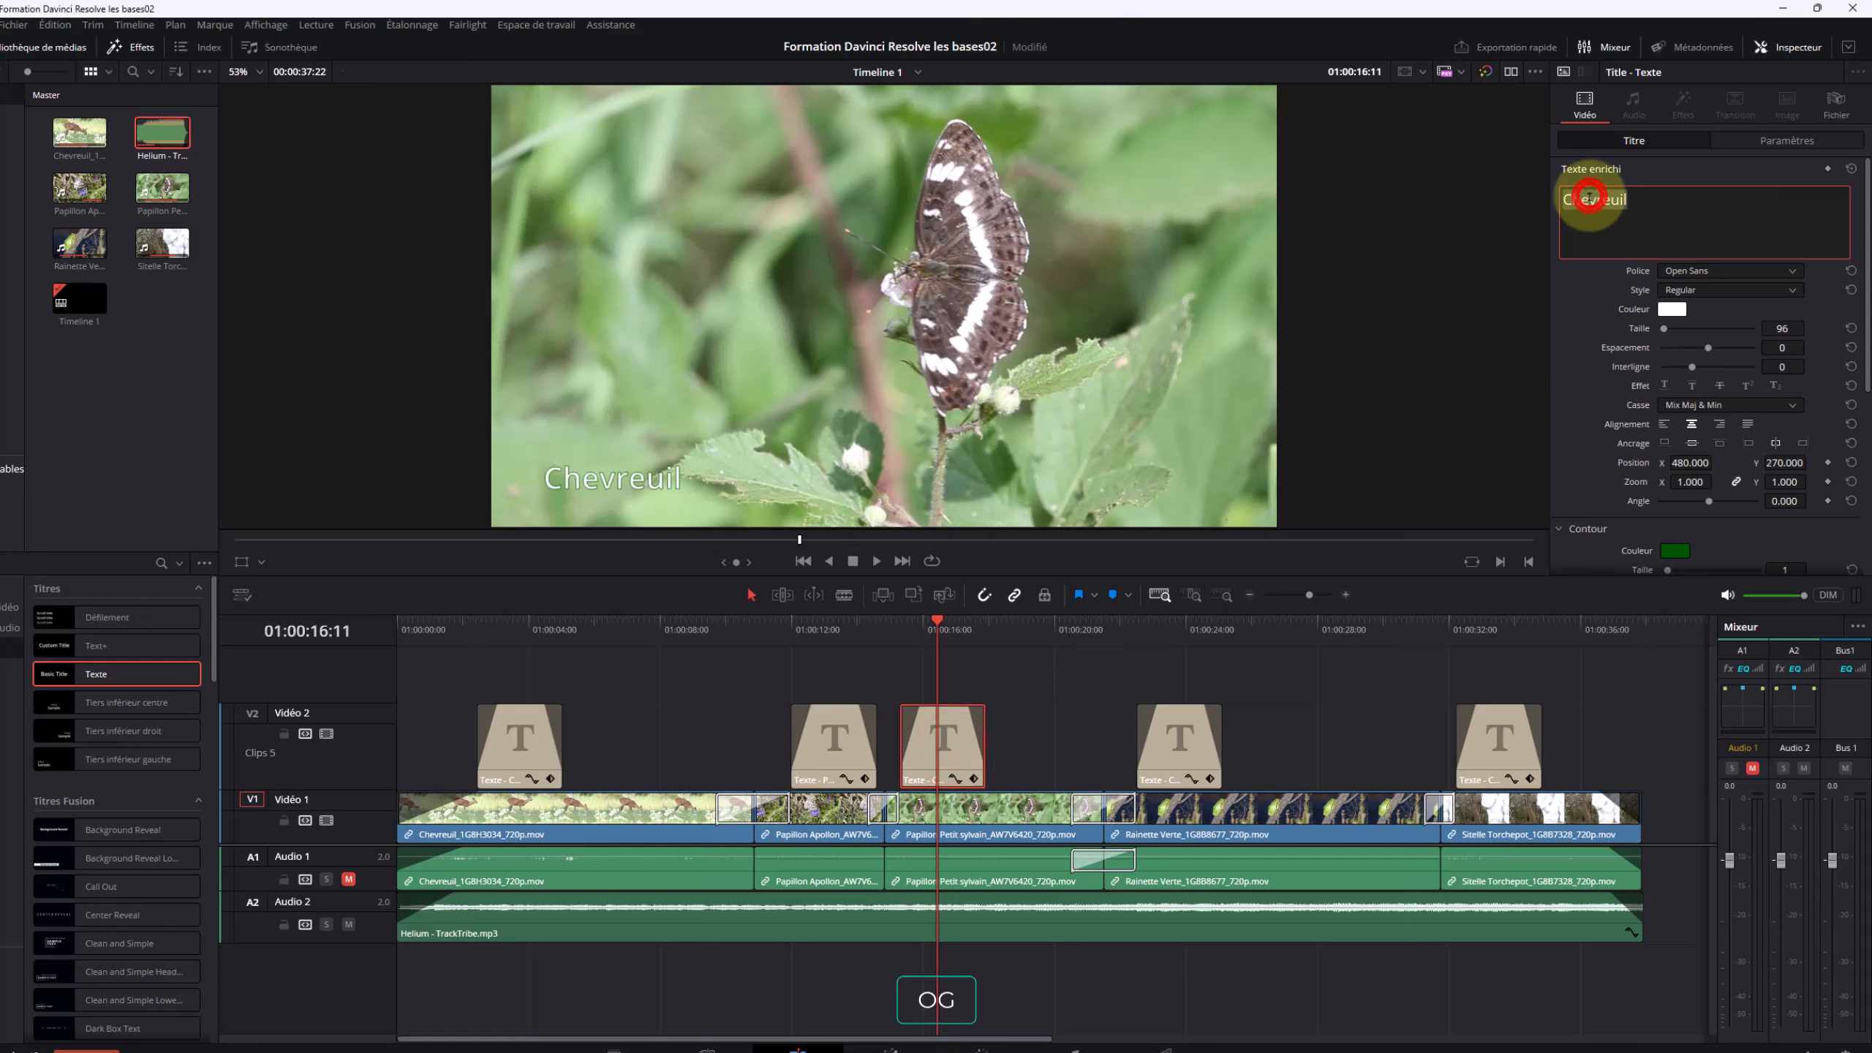
text(Papillon )
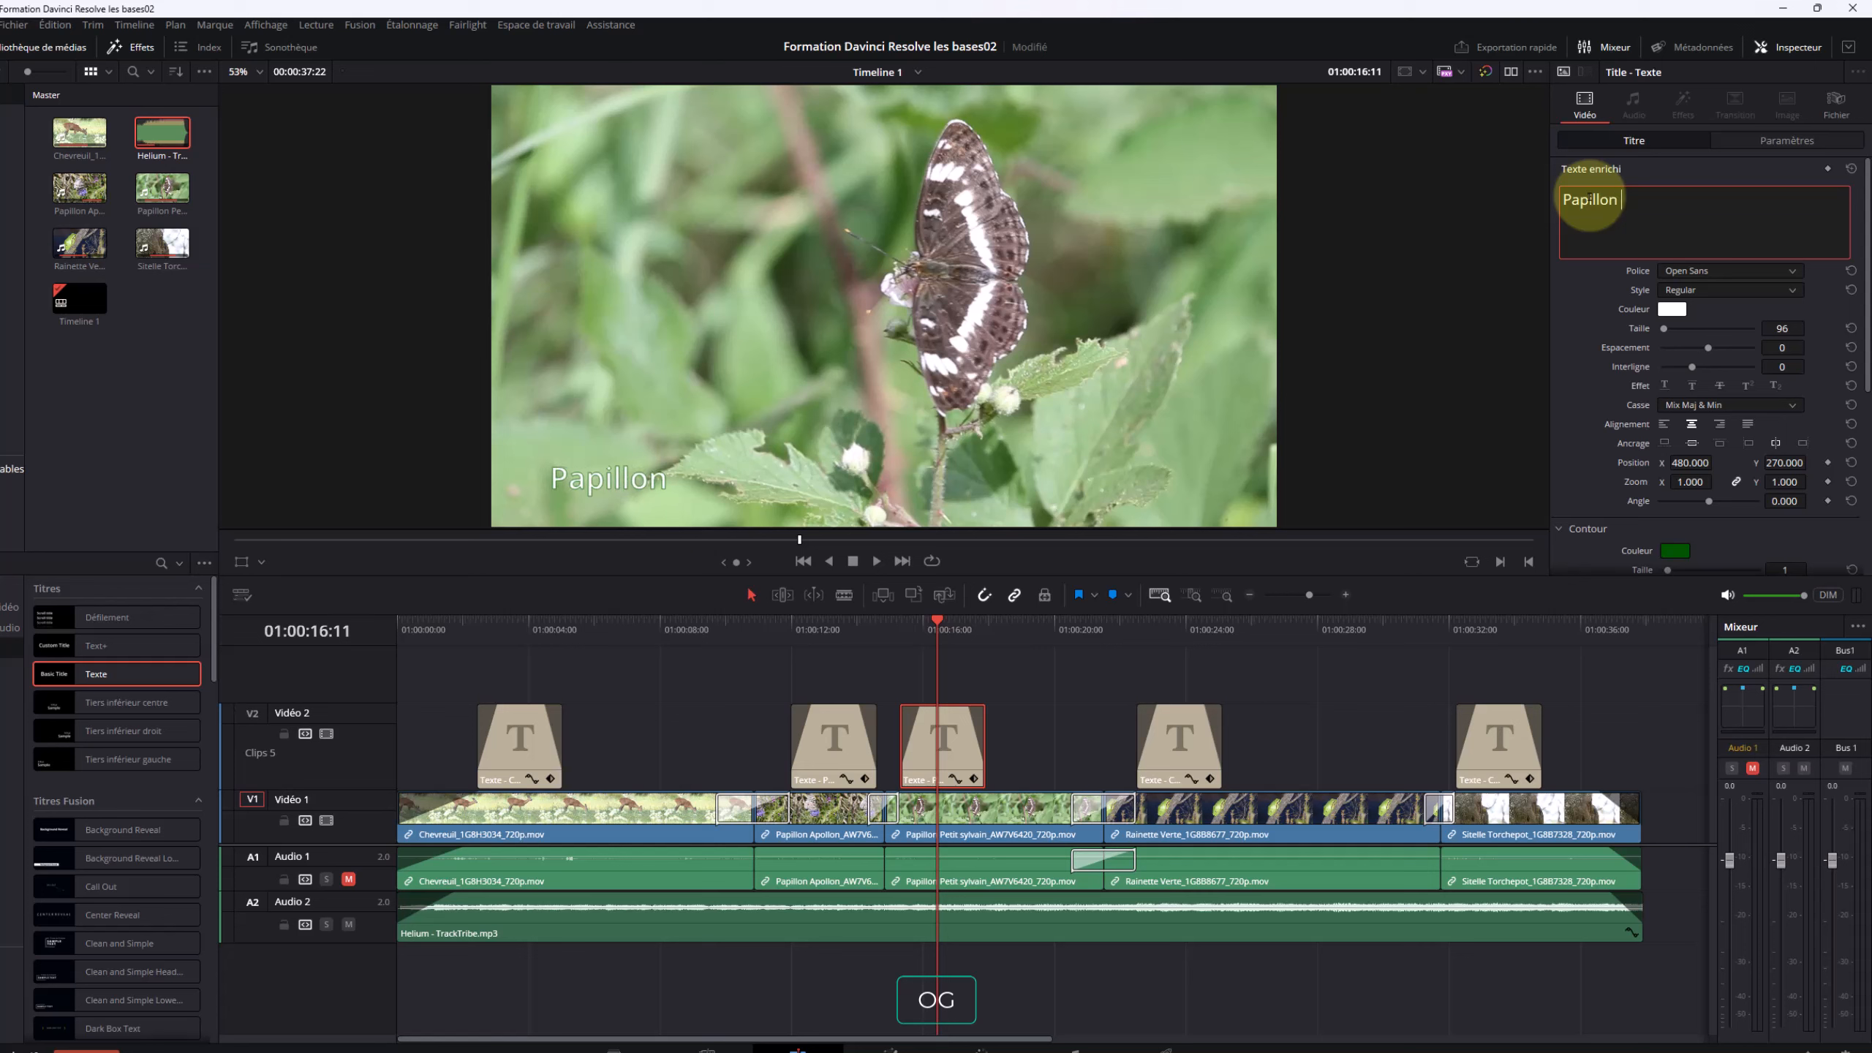
text(02)
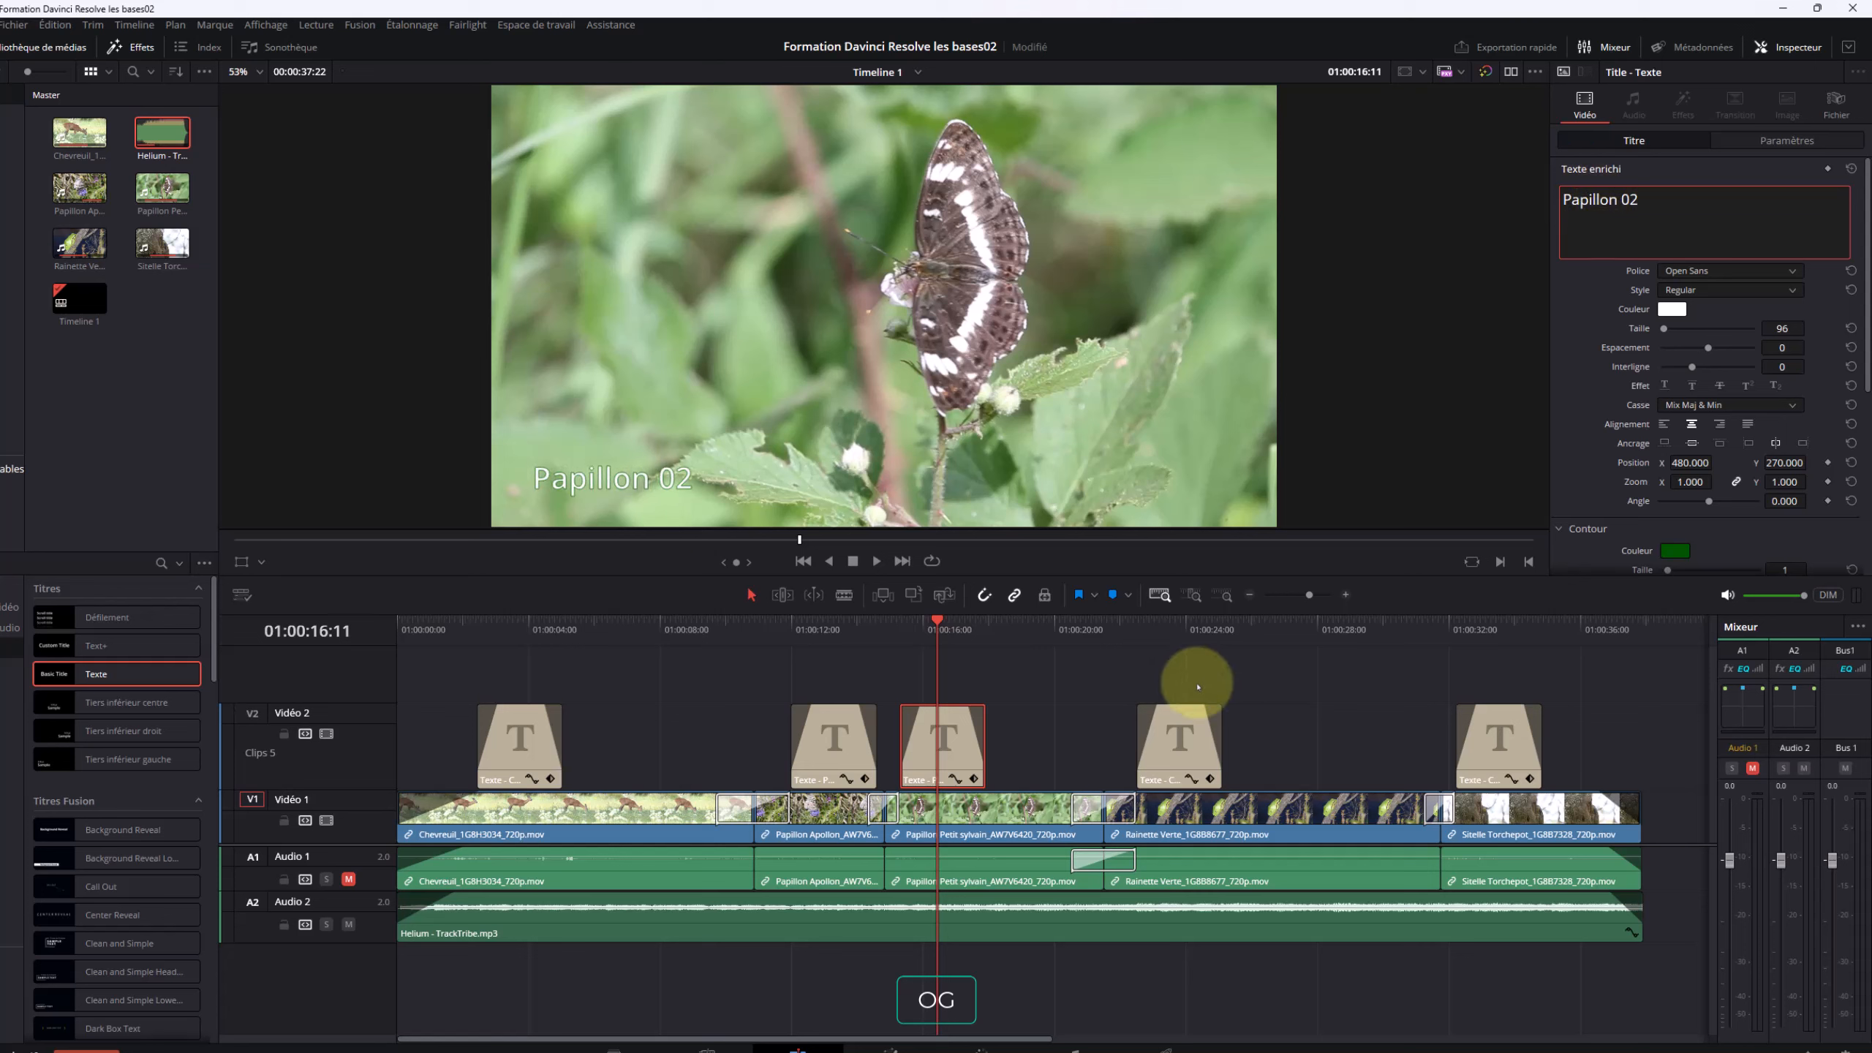
Change the text of the title copy above the Rainette Verte clip to "Rainette"
click(1190, 726)
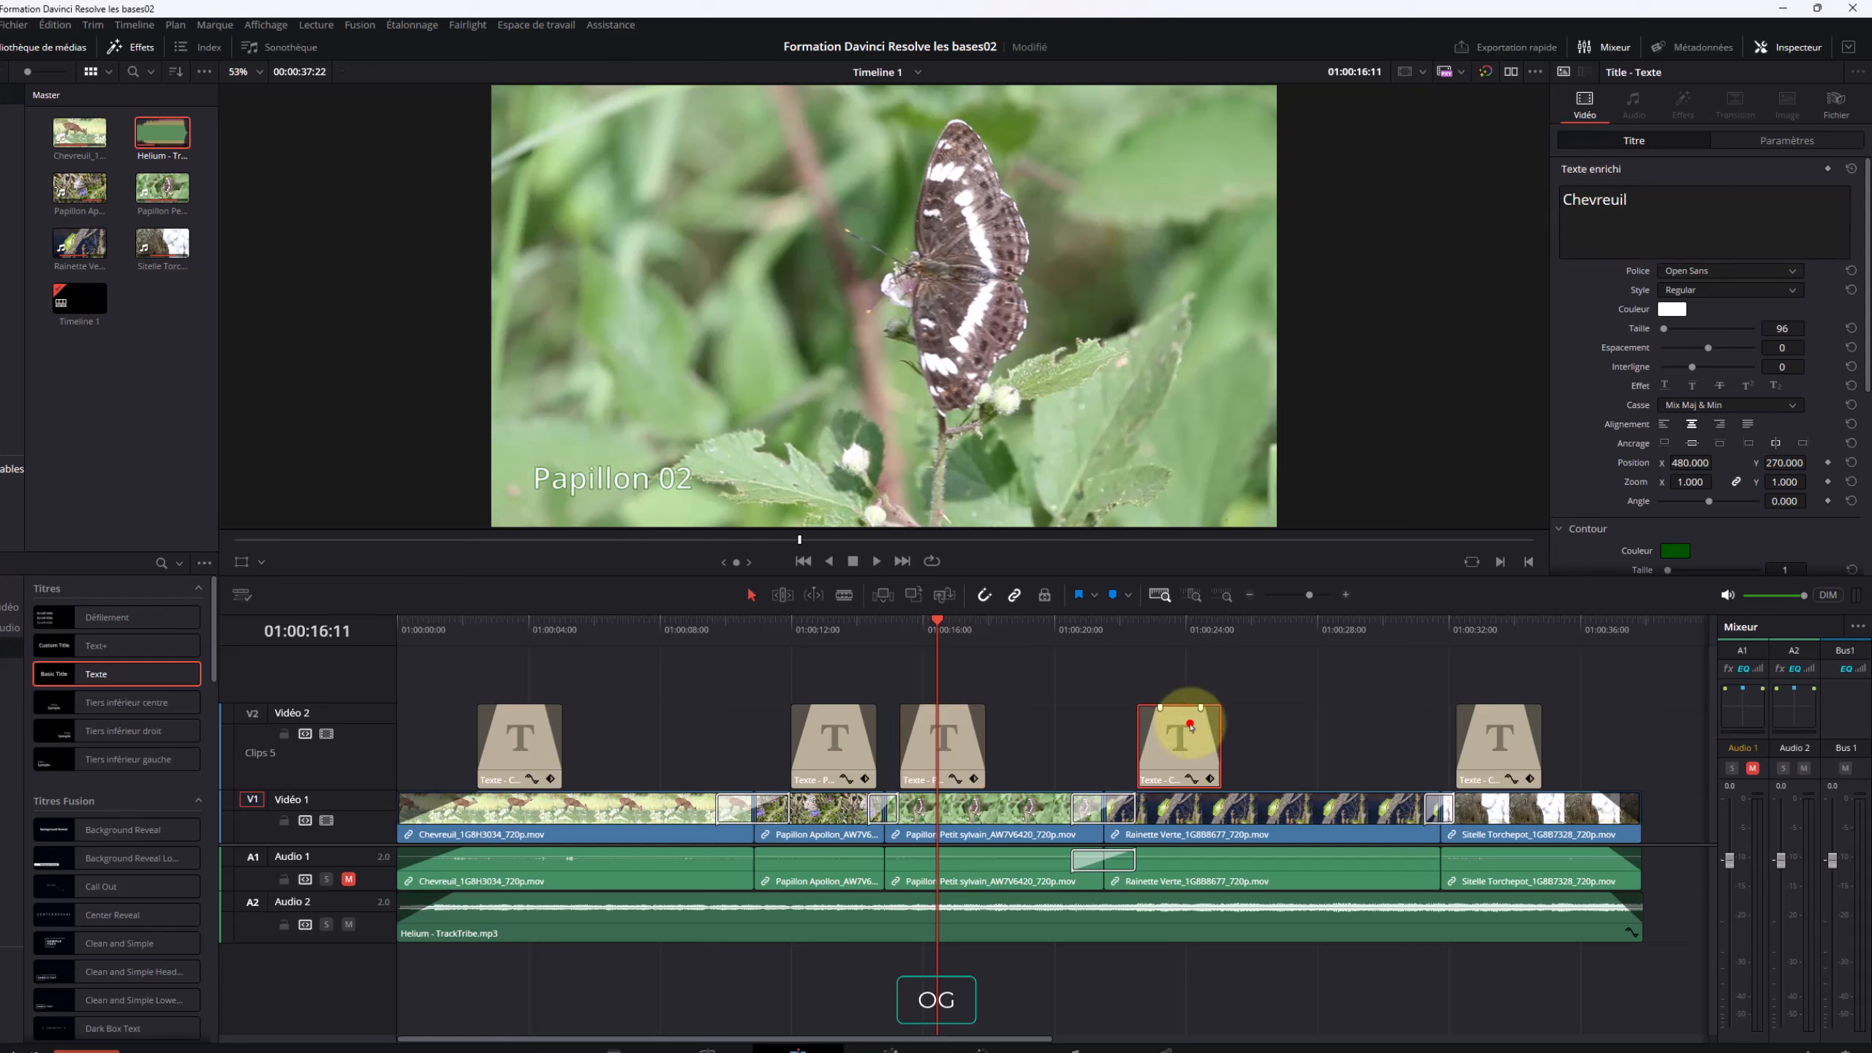
click(1170, 625)
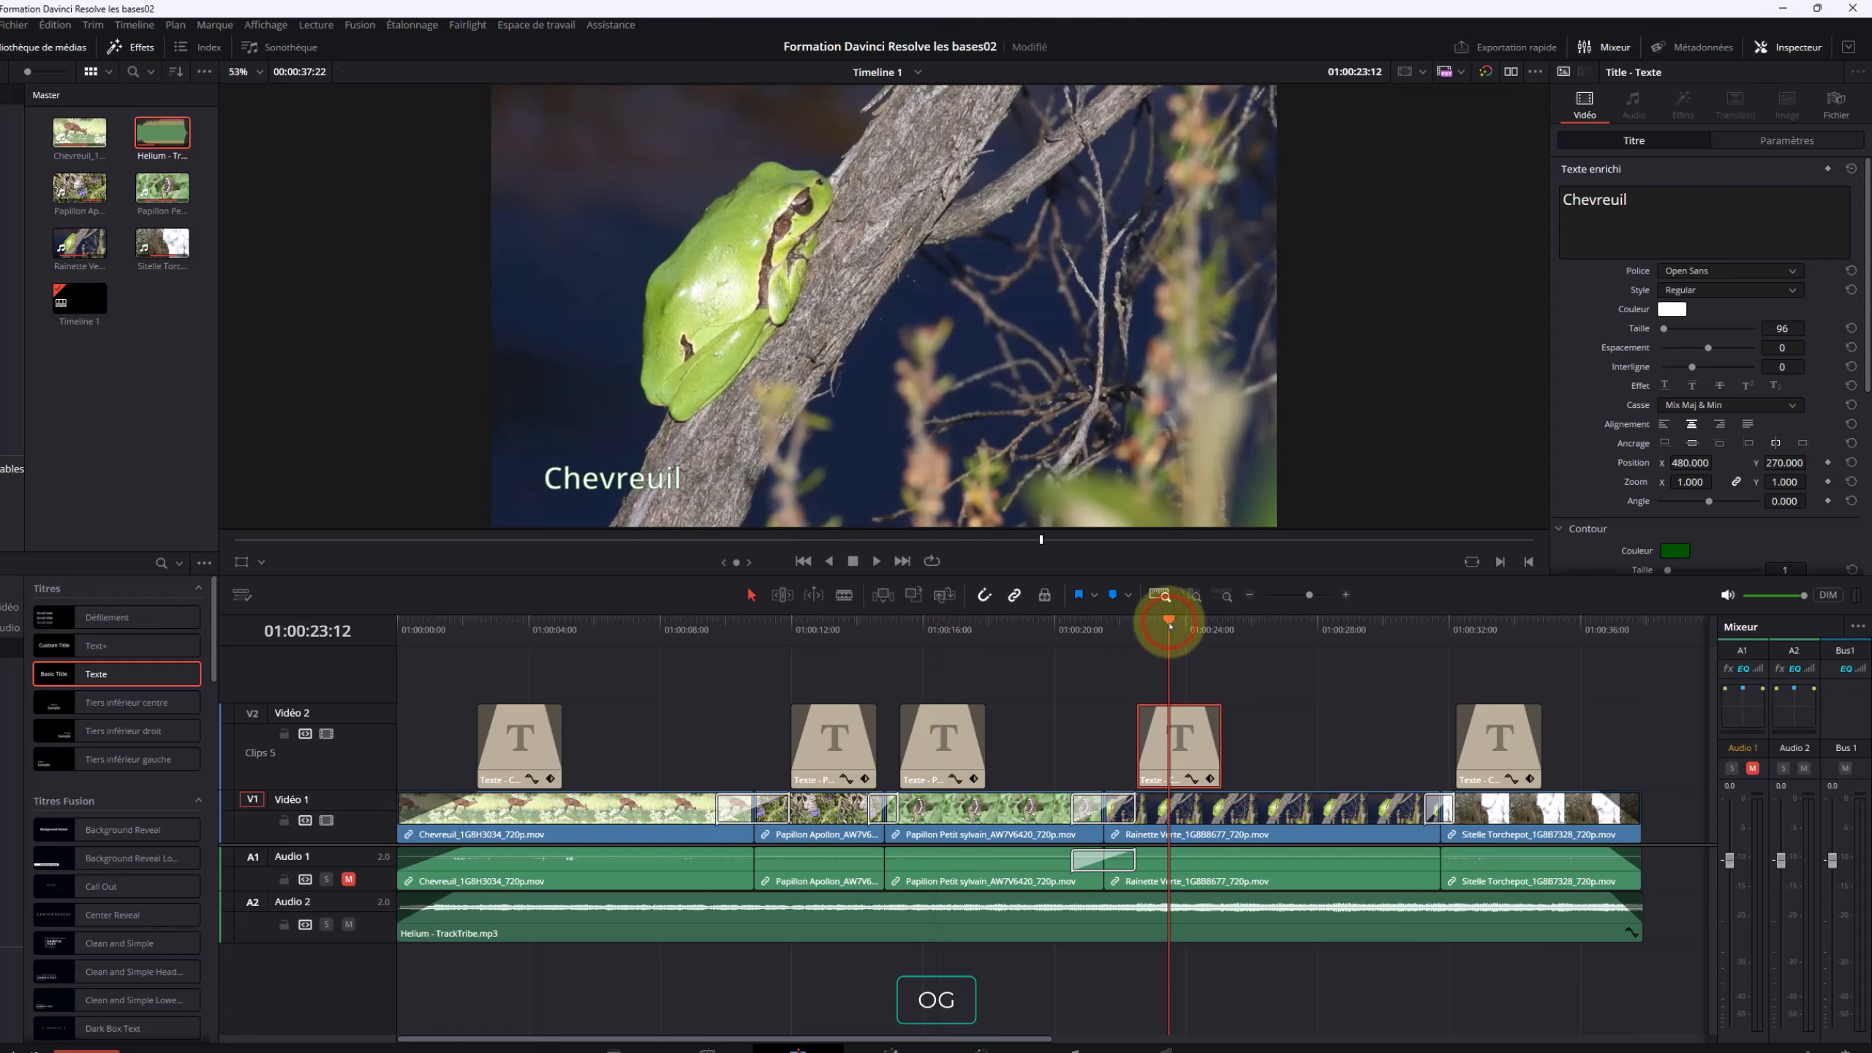
double_click(1655, 200)
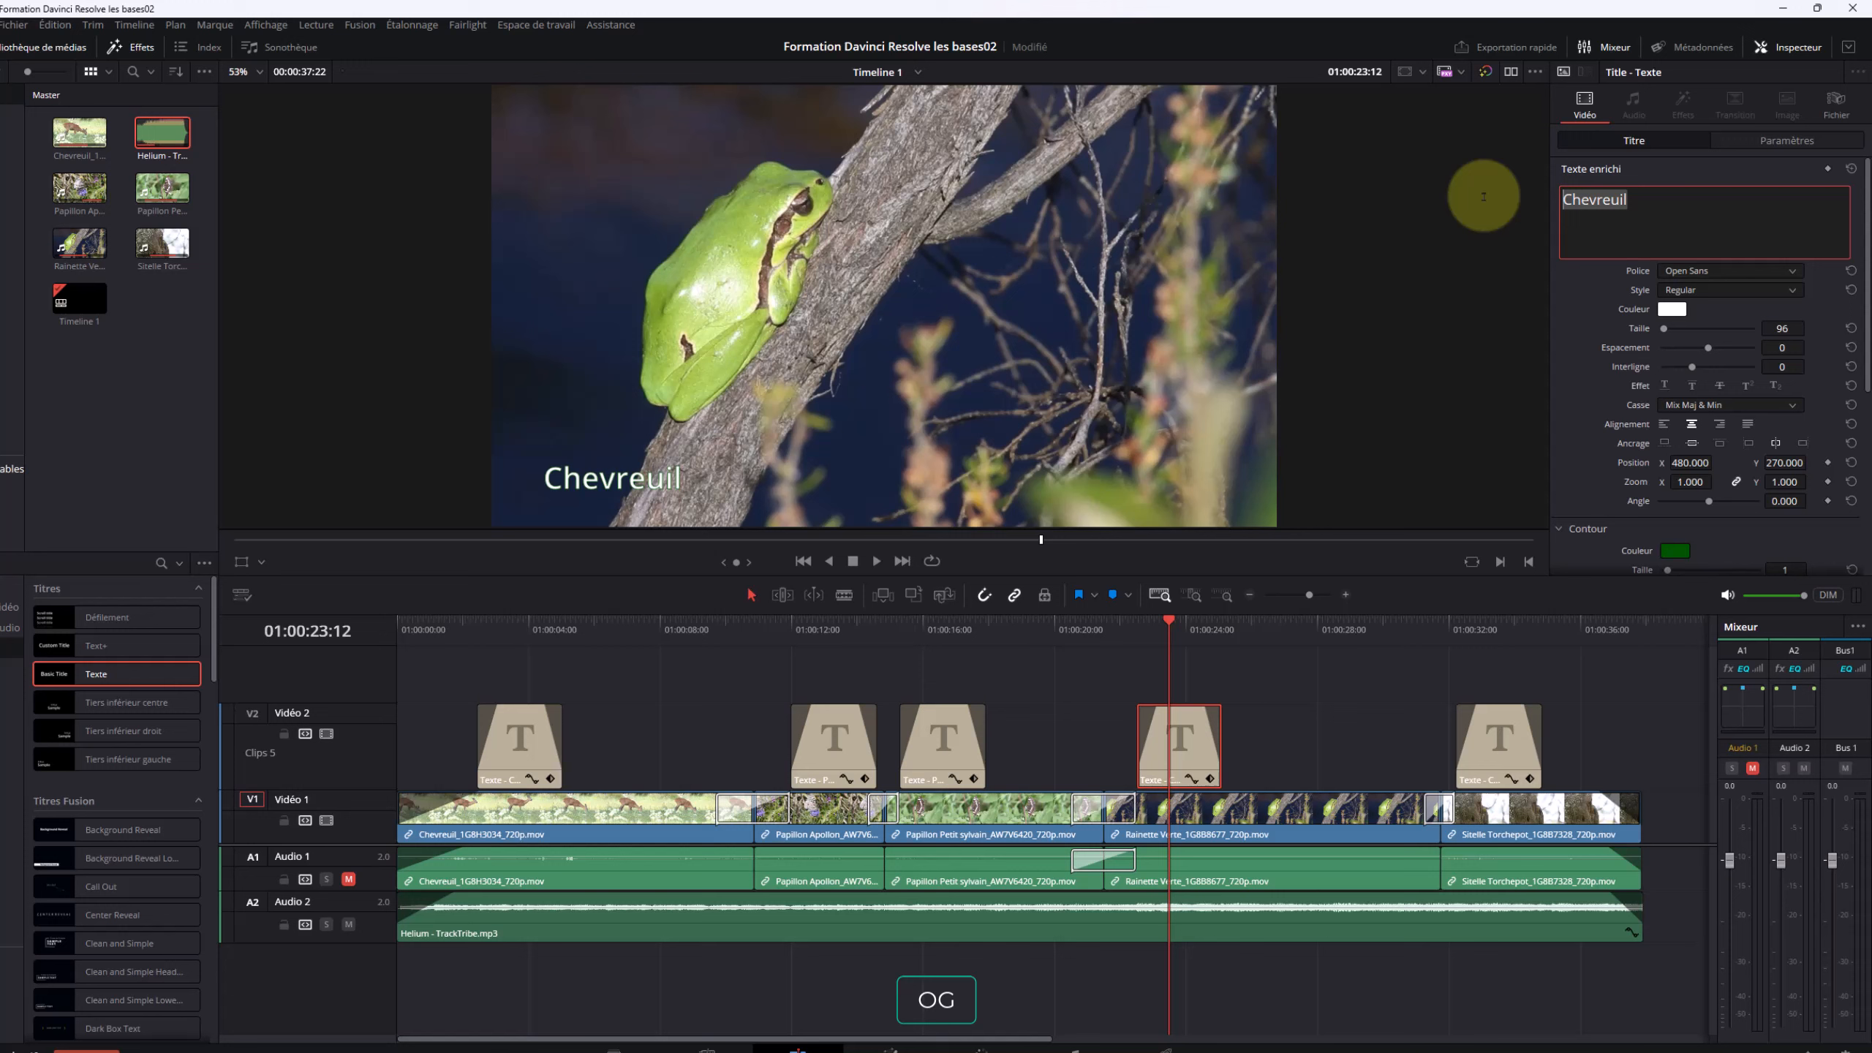
text(Rainette)
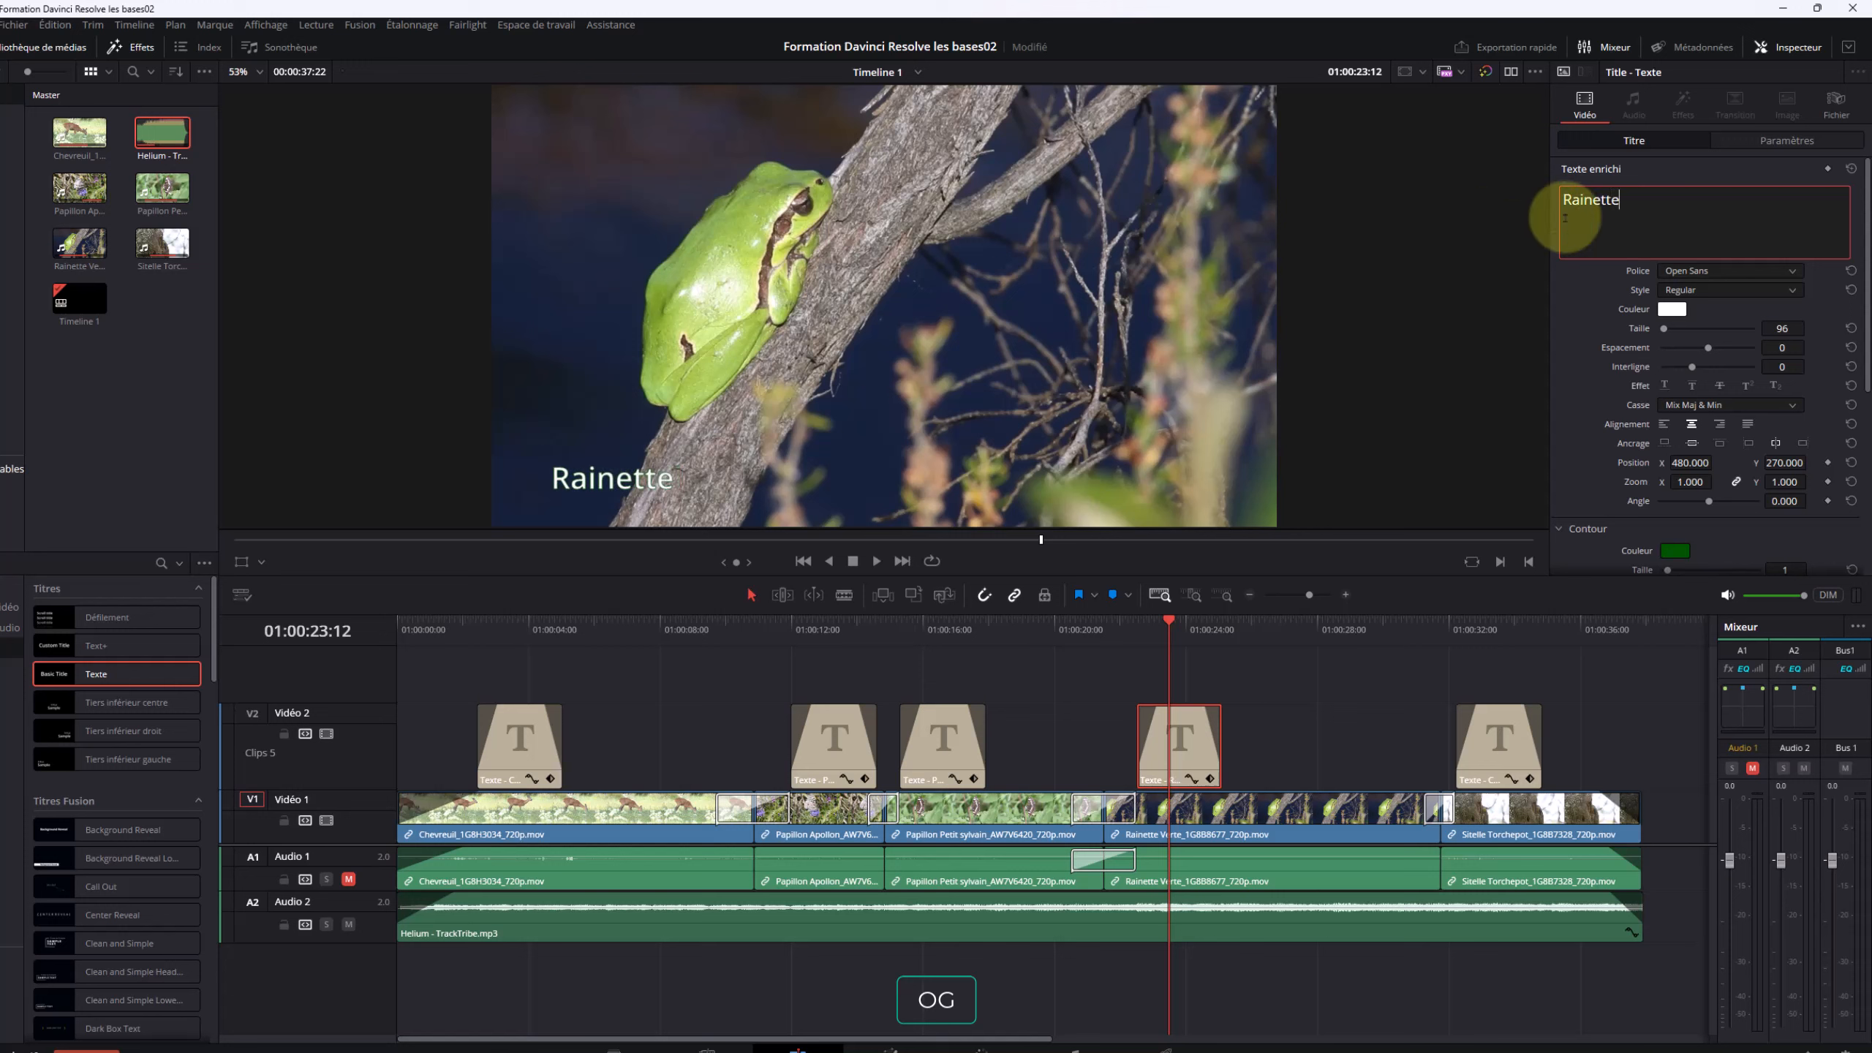
Change the title text above the Sittelle Torchepot clip to "Sittelle torchepot" and slightly trim the end of the first Papillon title
click(1495, 623)
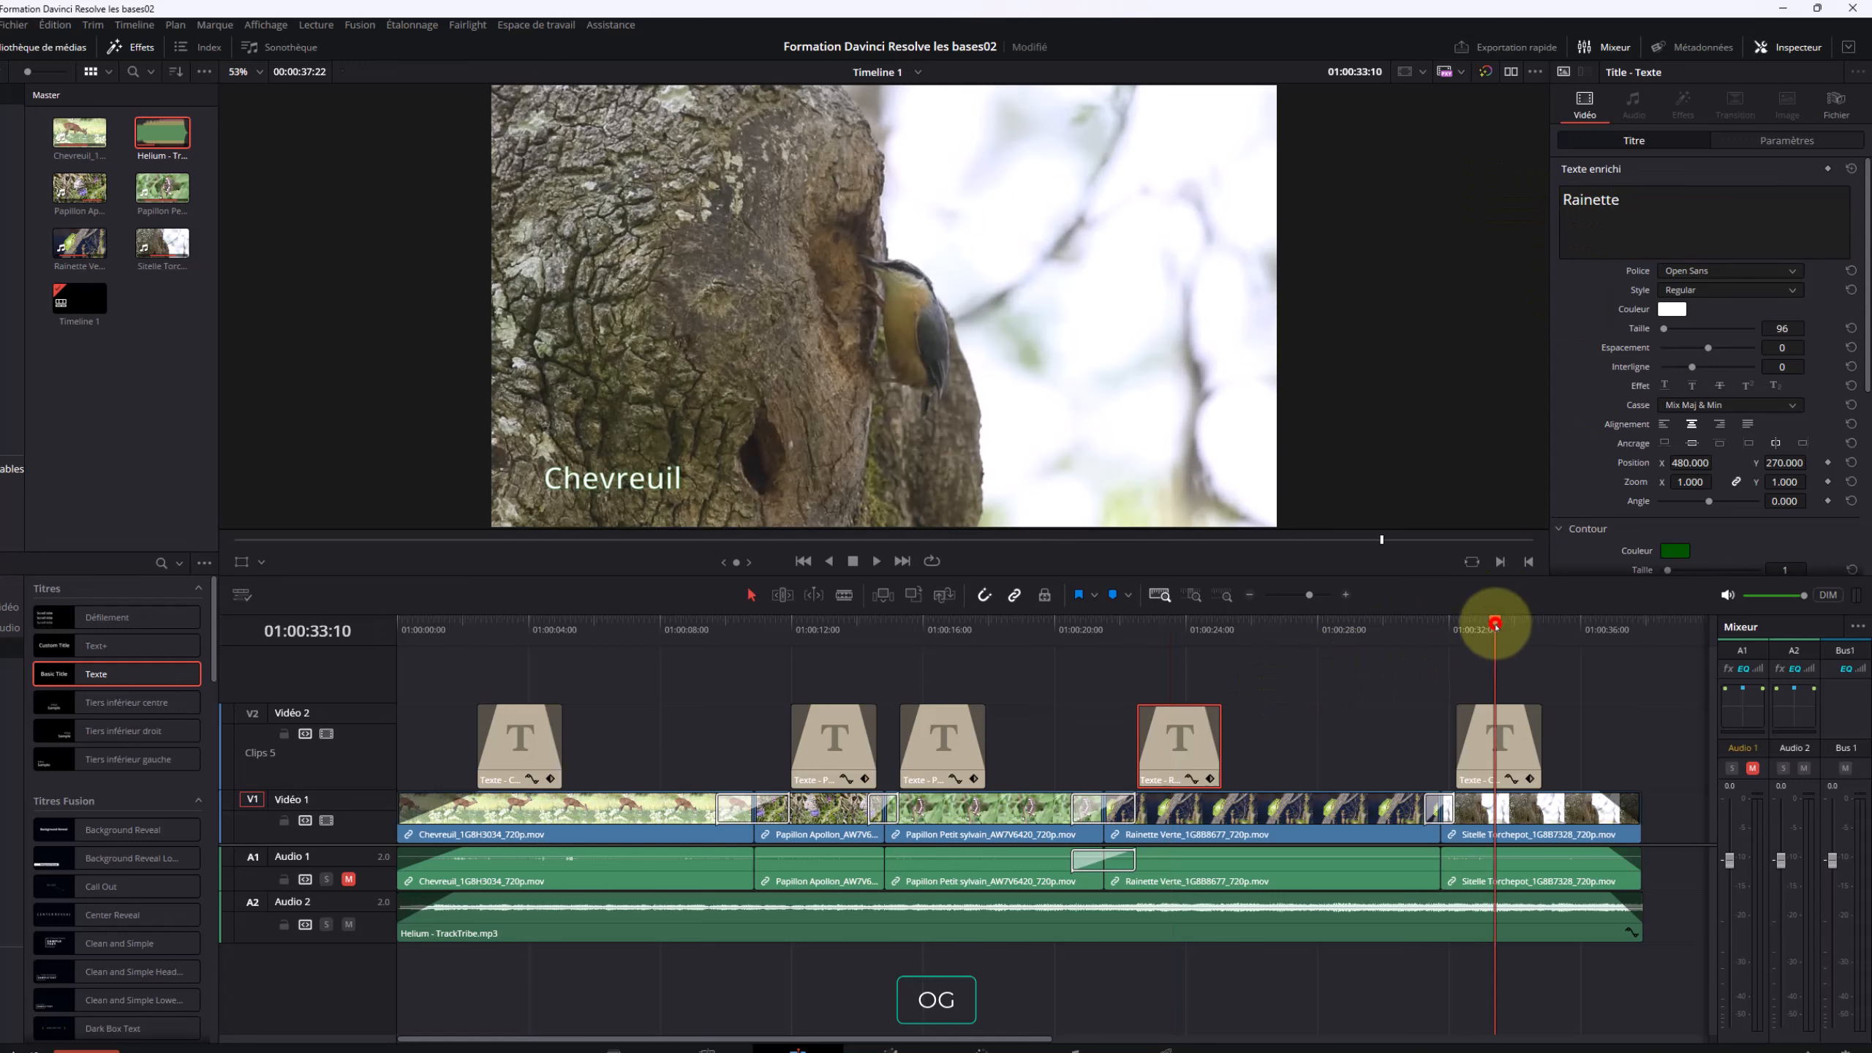
click(1501, 727)
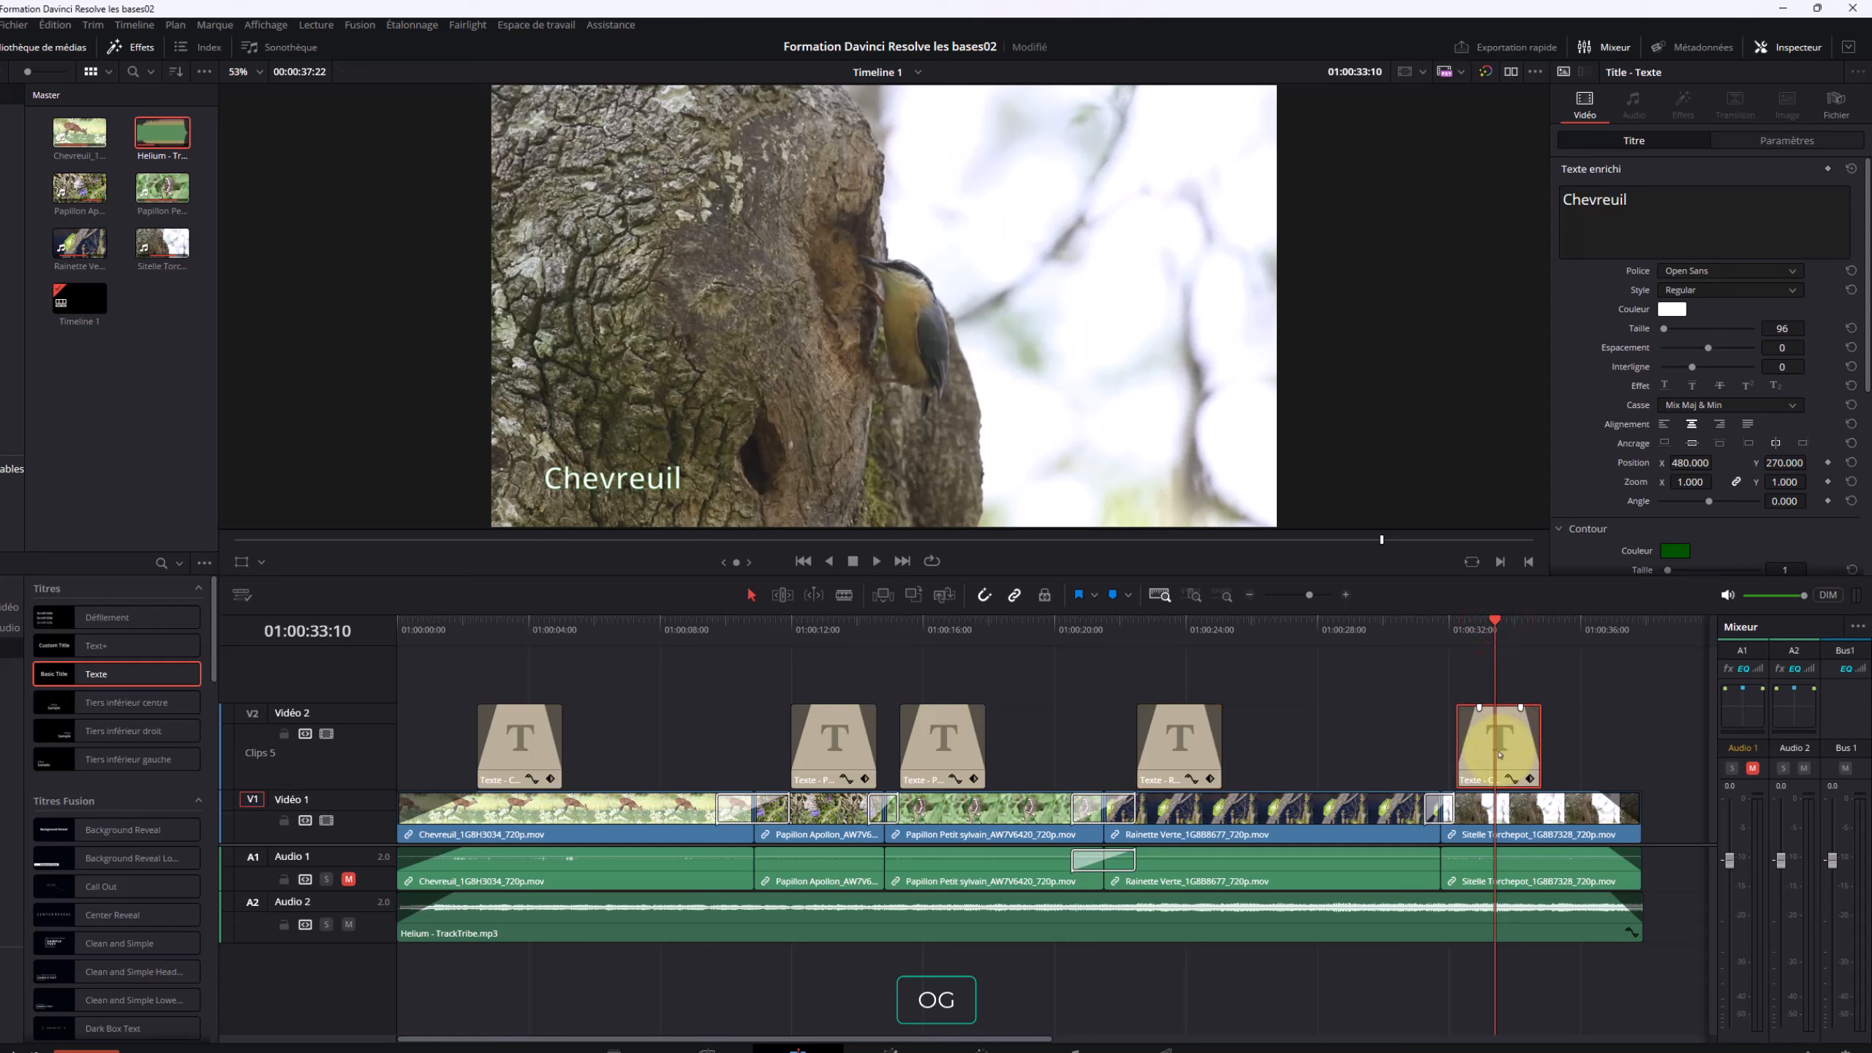
double_click(1648, 193)
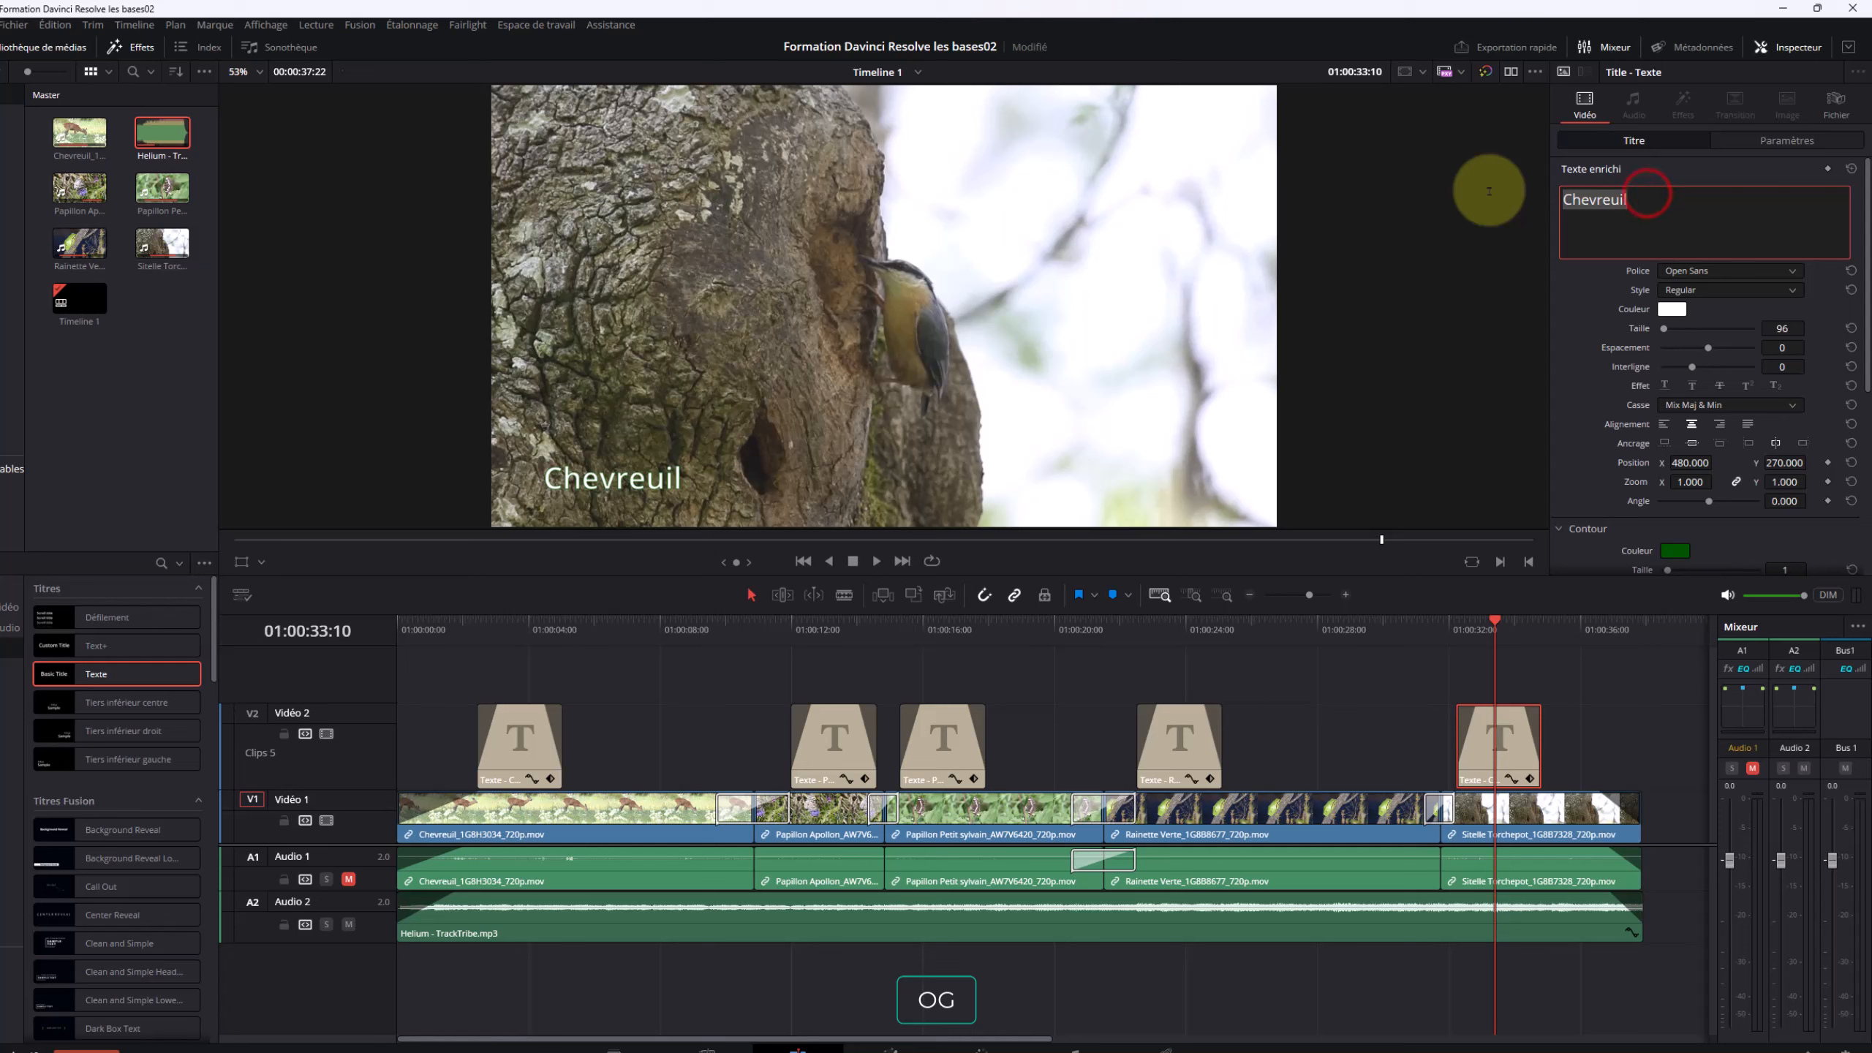
text(Si)
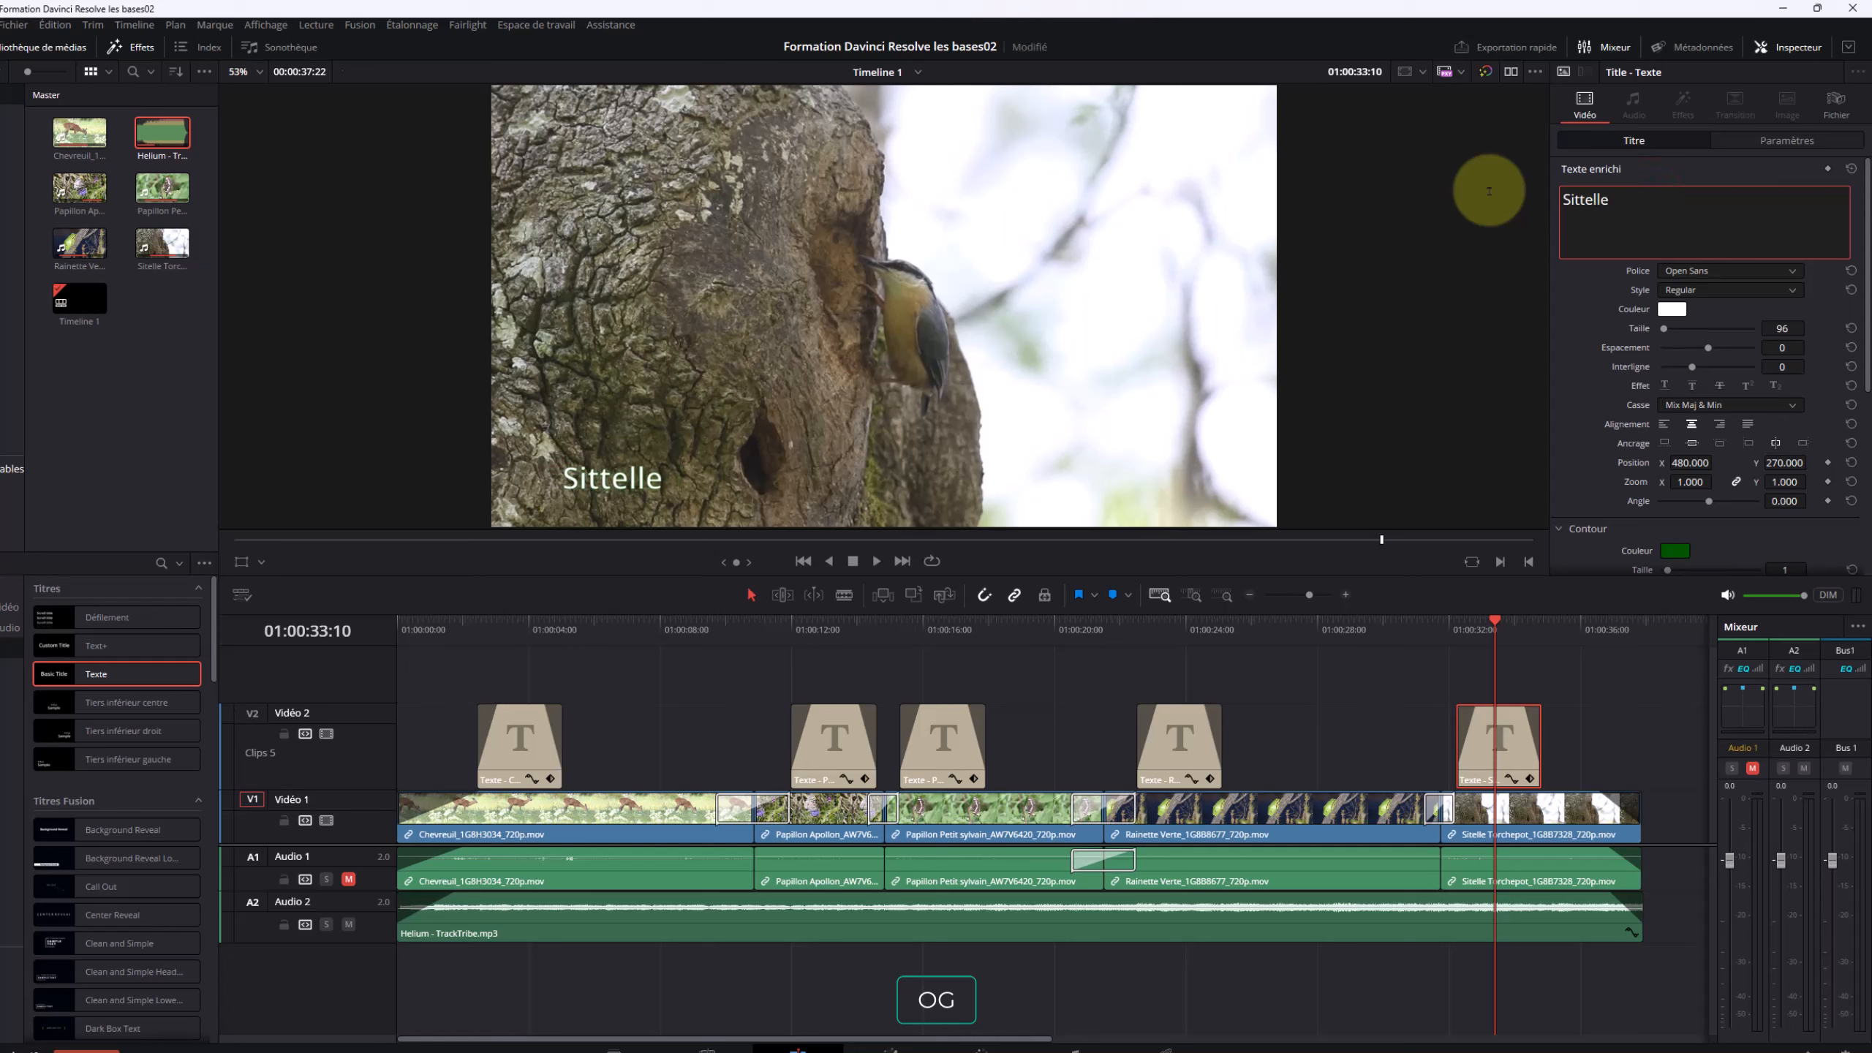
text(ttelle torchep)
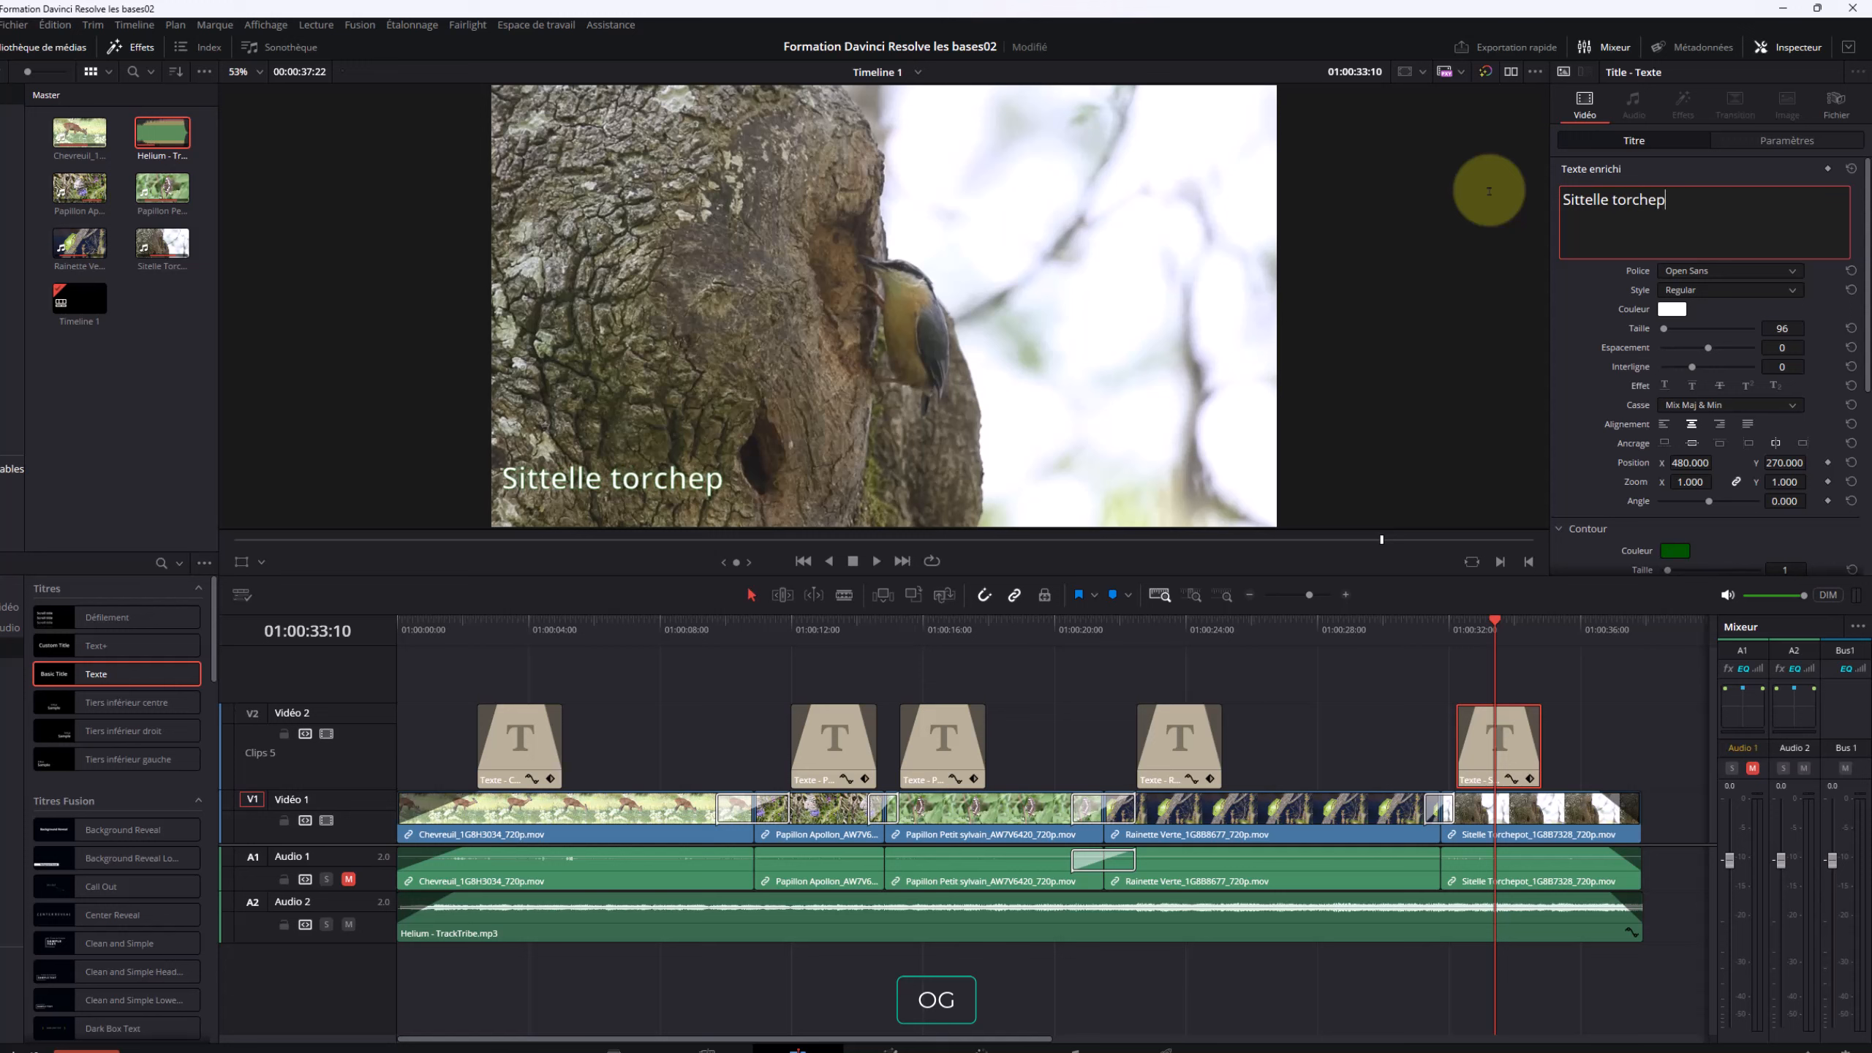
text(ot)
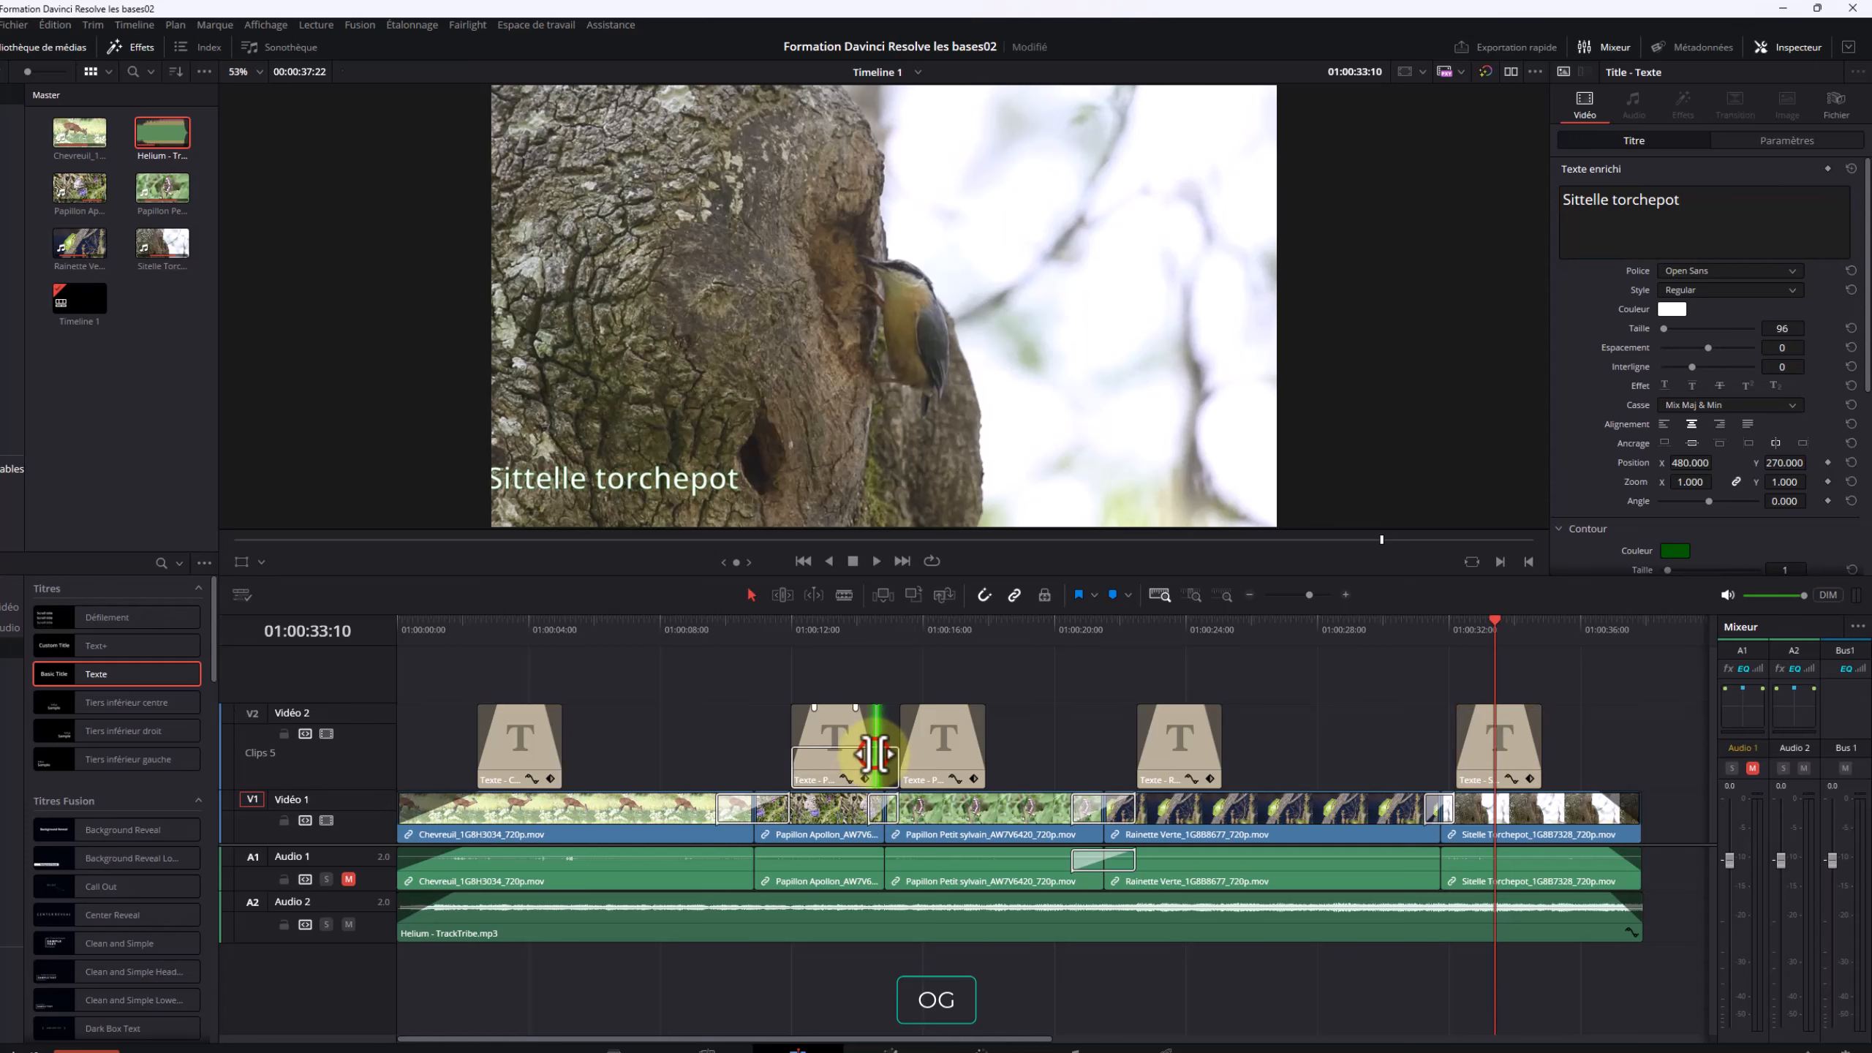
drag(877, 754, 881, 770)
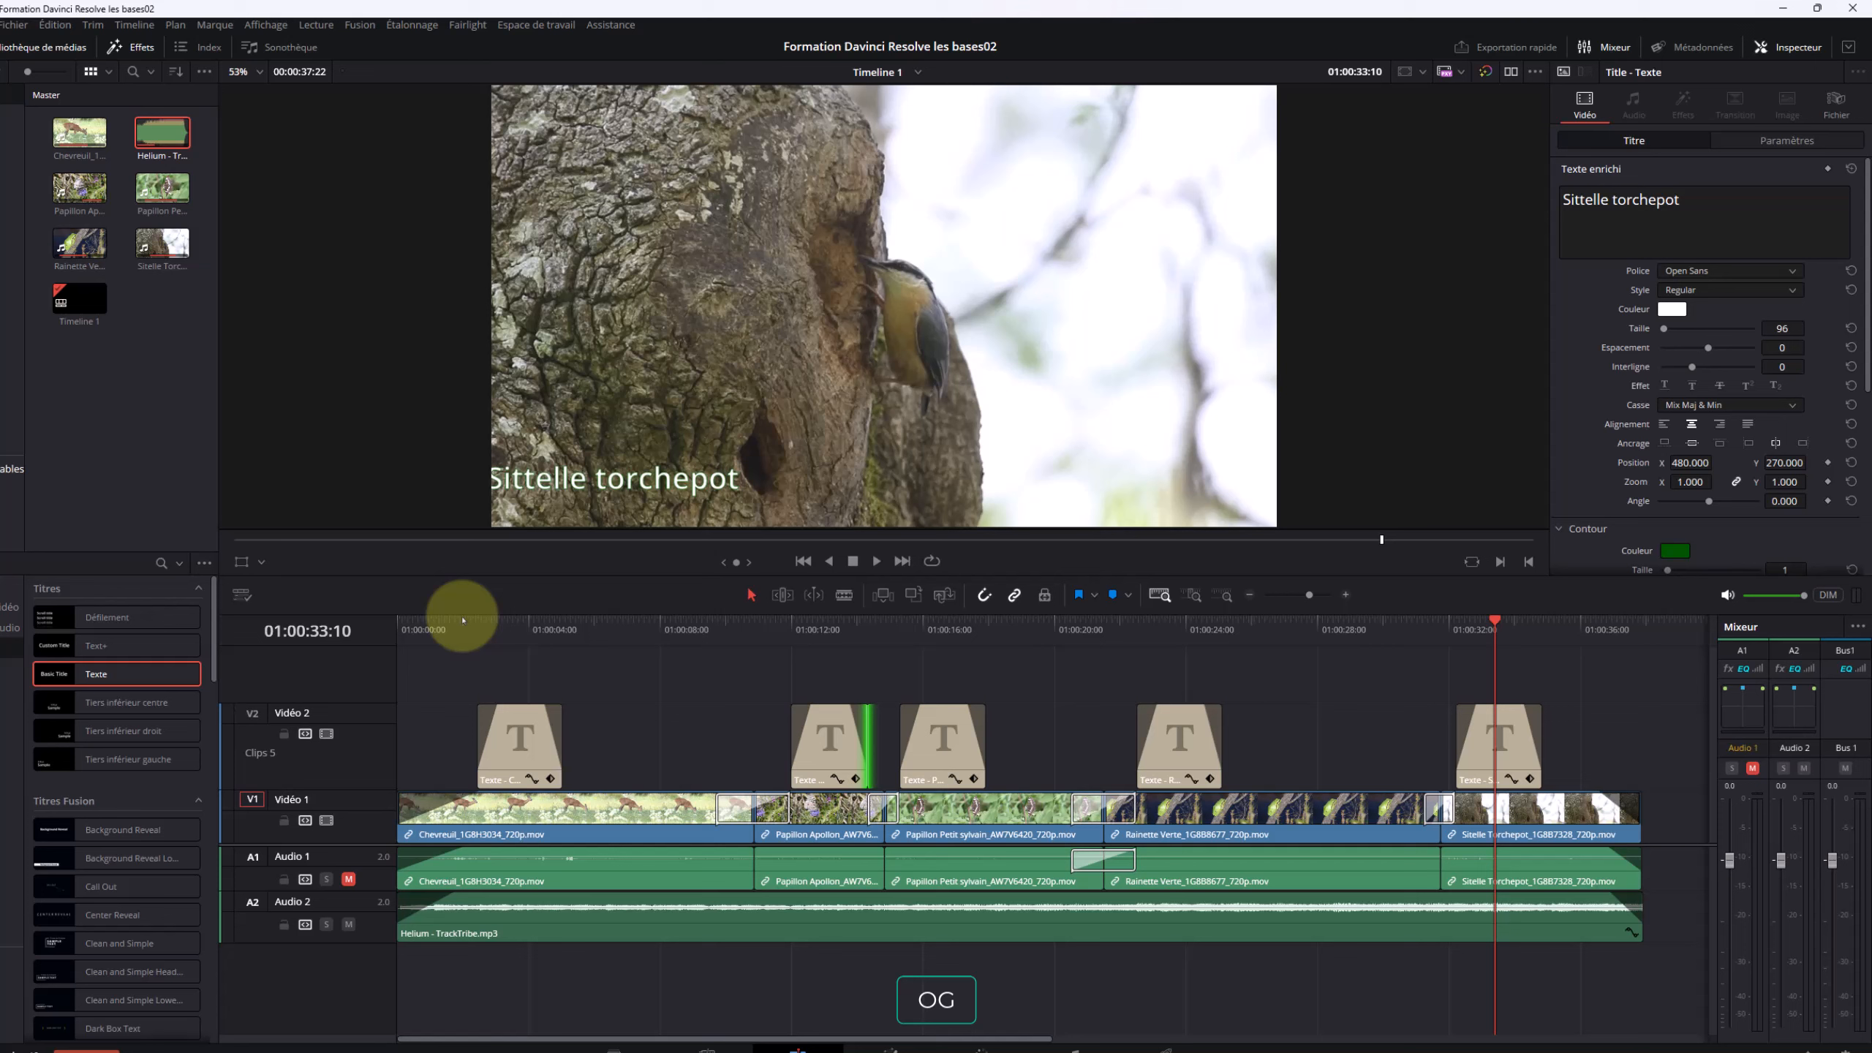
Add Mon Logo.png from the Logo - Illustrations folder on a new track above Vidéo 2 at the timeline start, and view it at 01:00:02:24
key(alt+Tab)
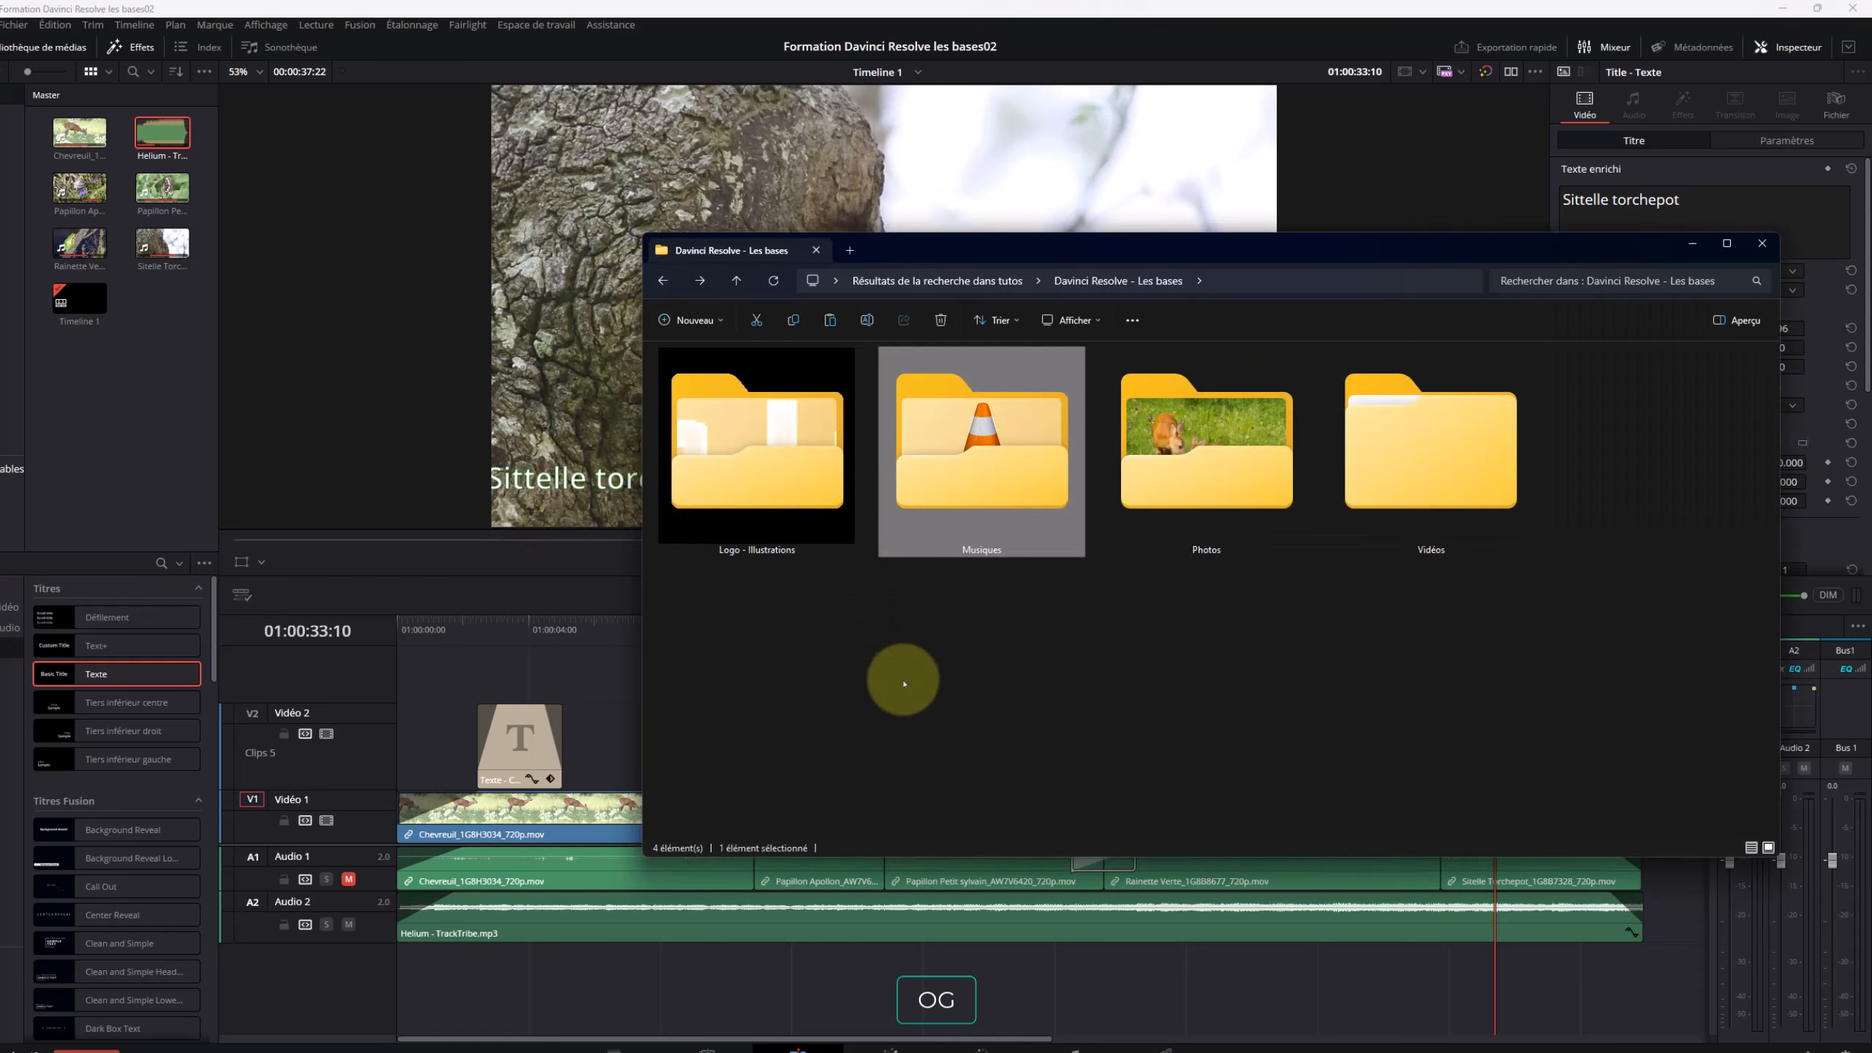
double_click(784, 493)
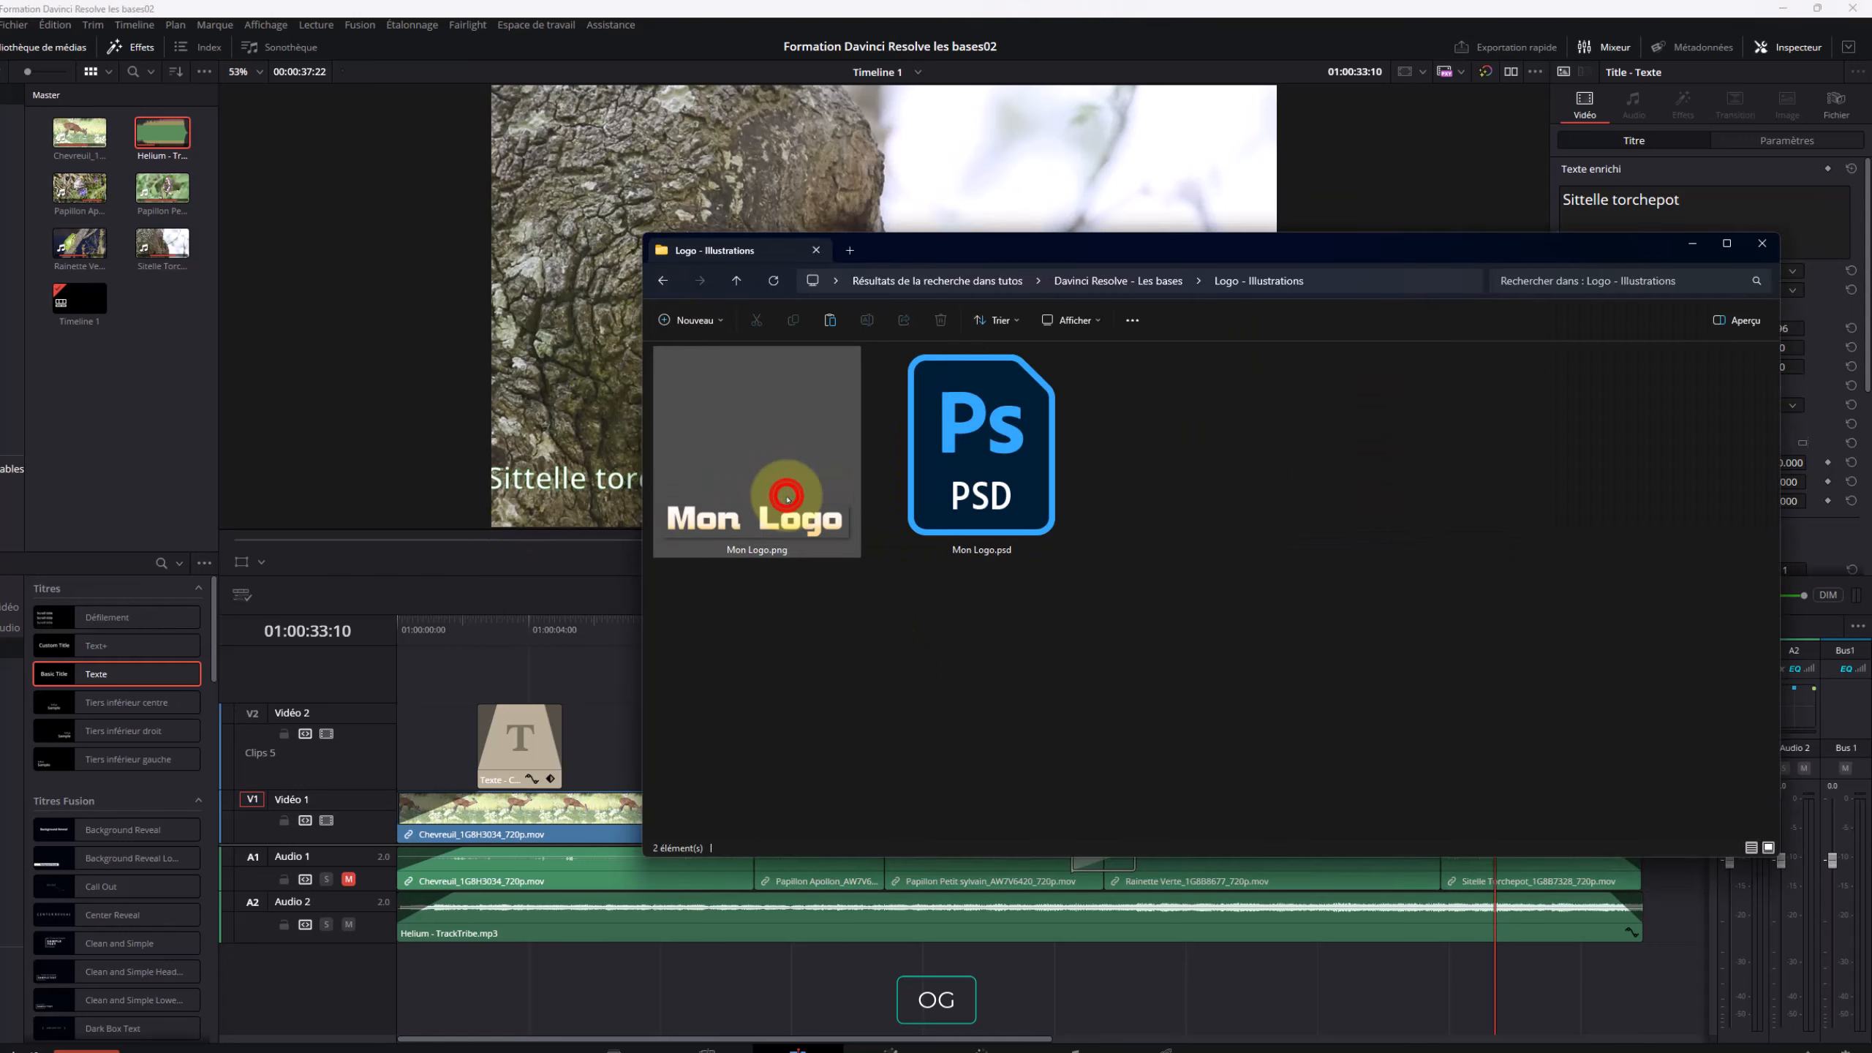
drag(763, 445, 398, 668)
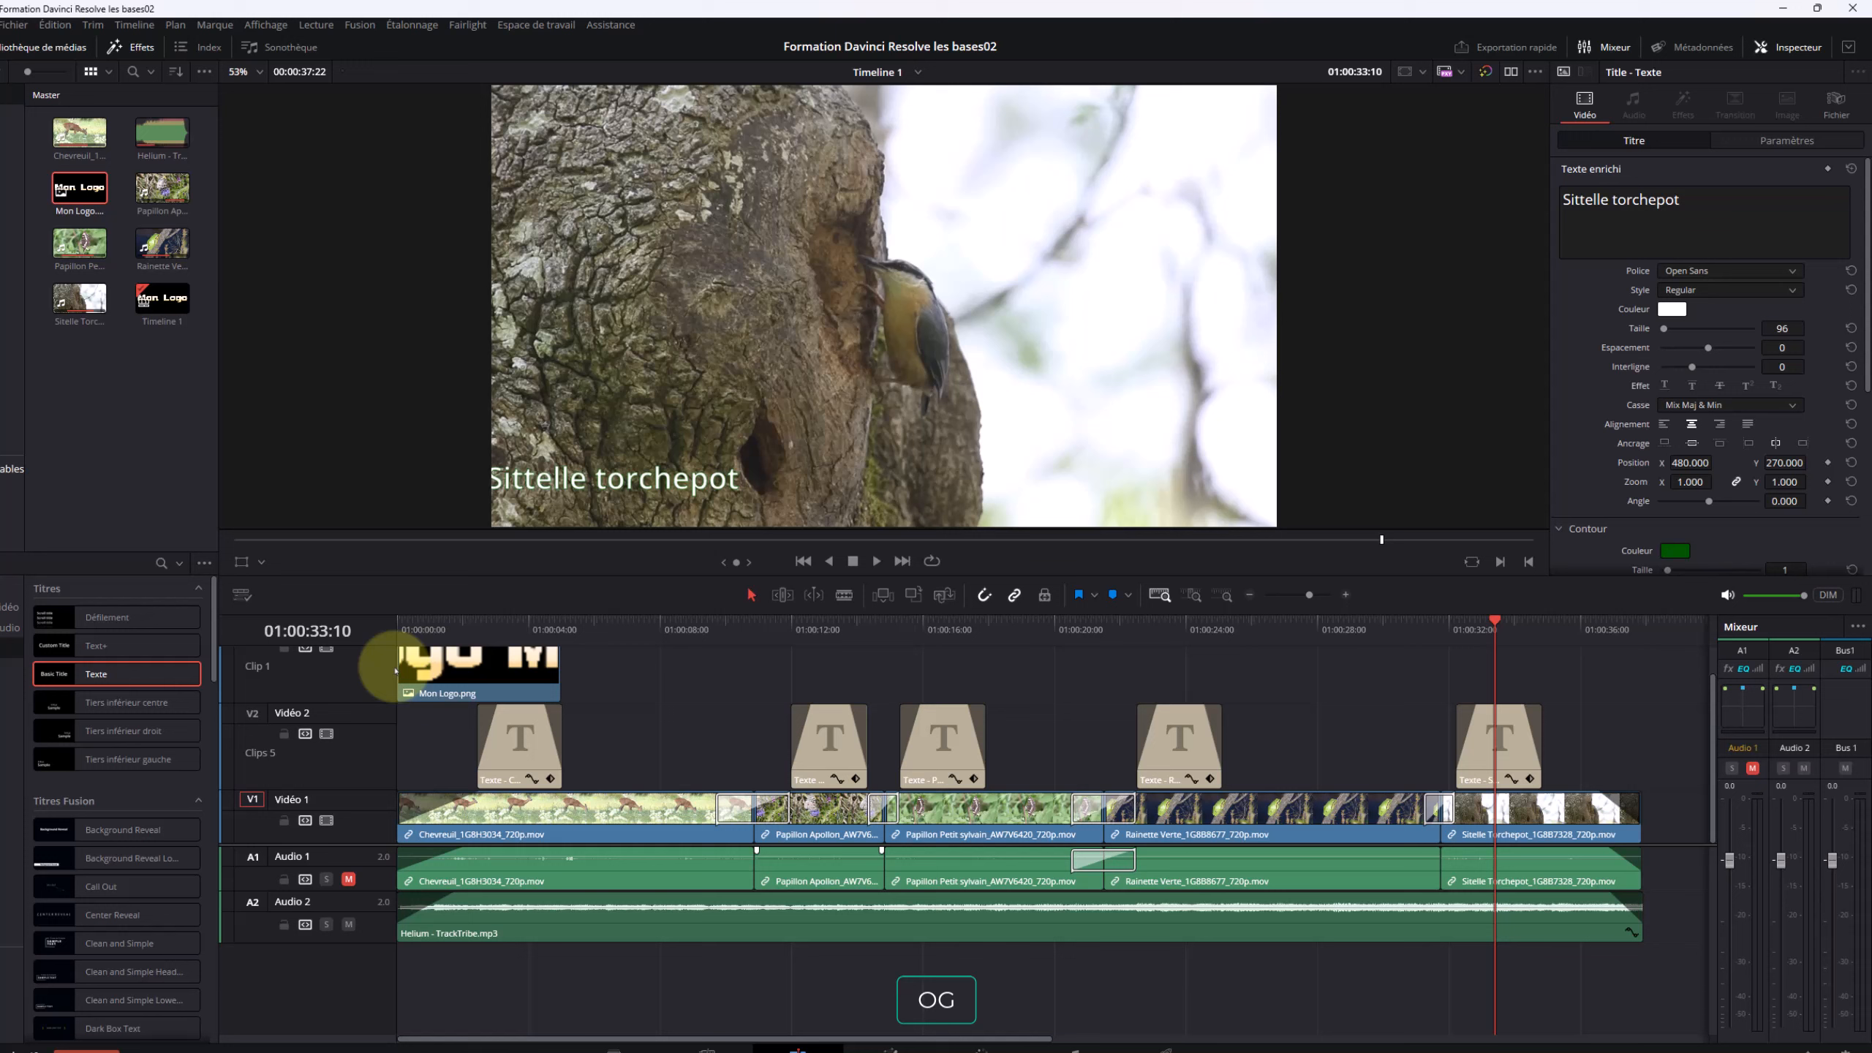
click(495, 621)
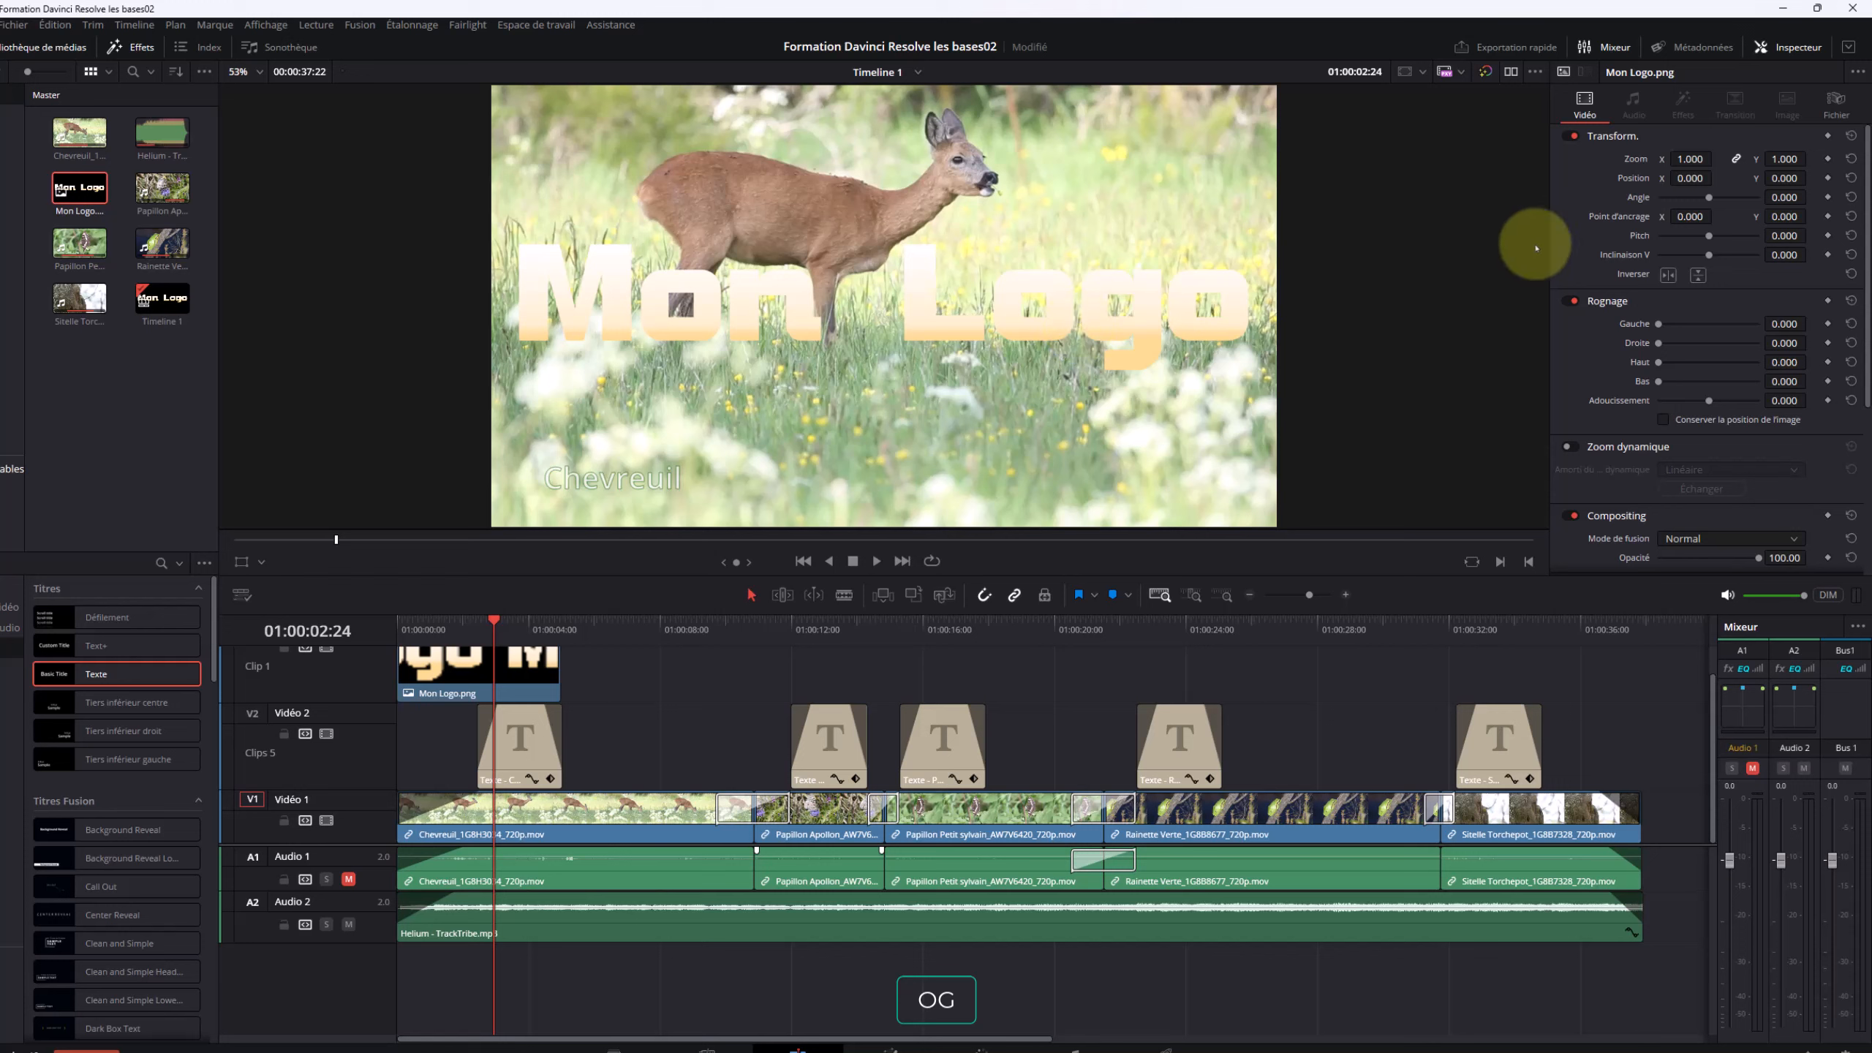
Scale the Mon Logo.png image to 0.240 and place it in the frame's upper right corner at position X 328, Y 685
drag(1704, 160, 1646, 169)
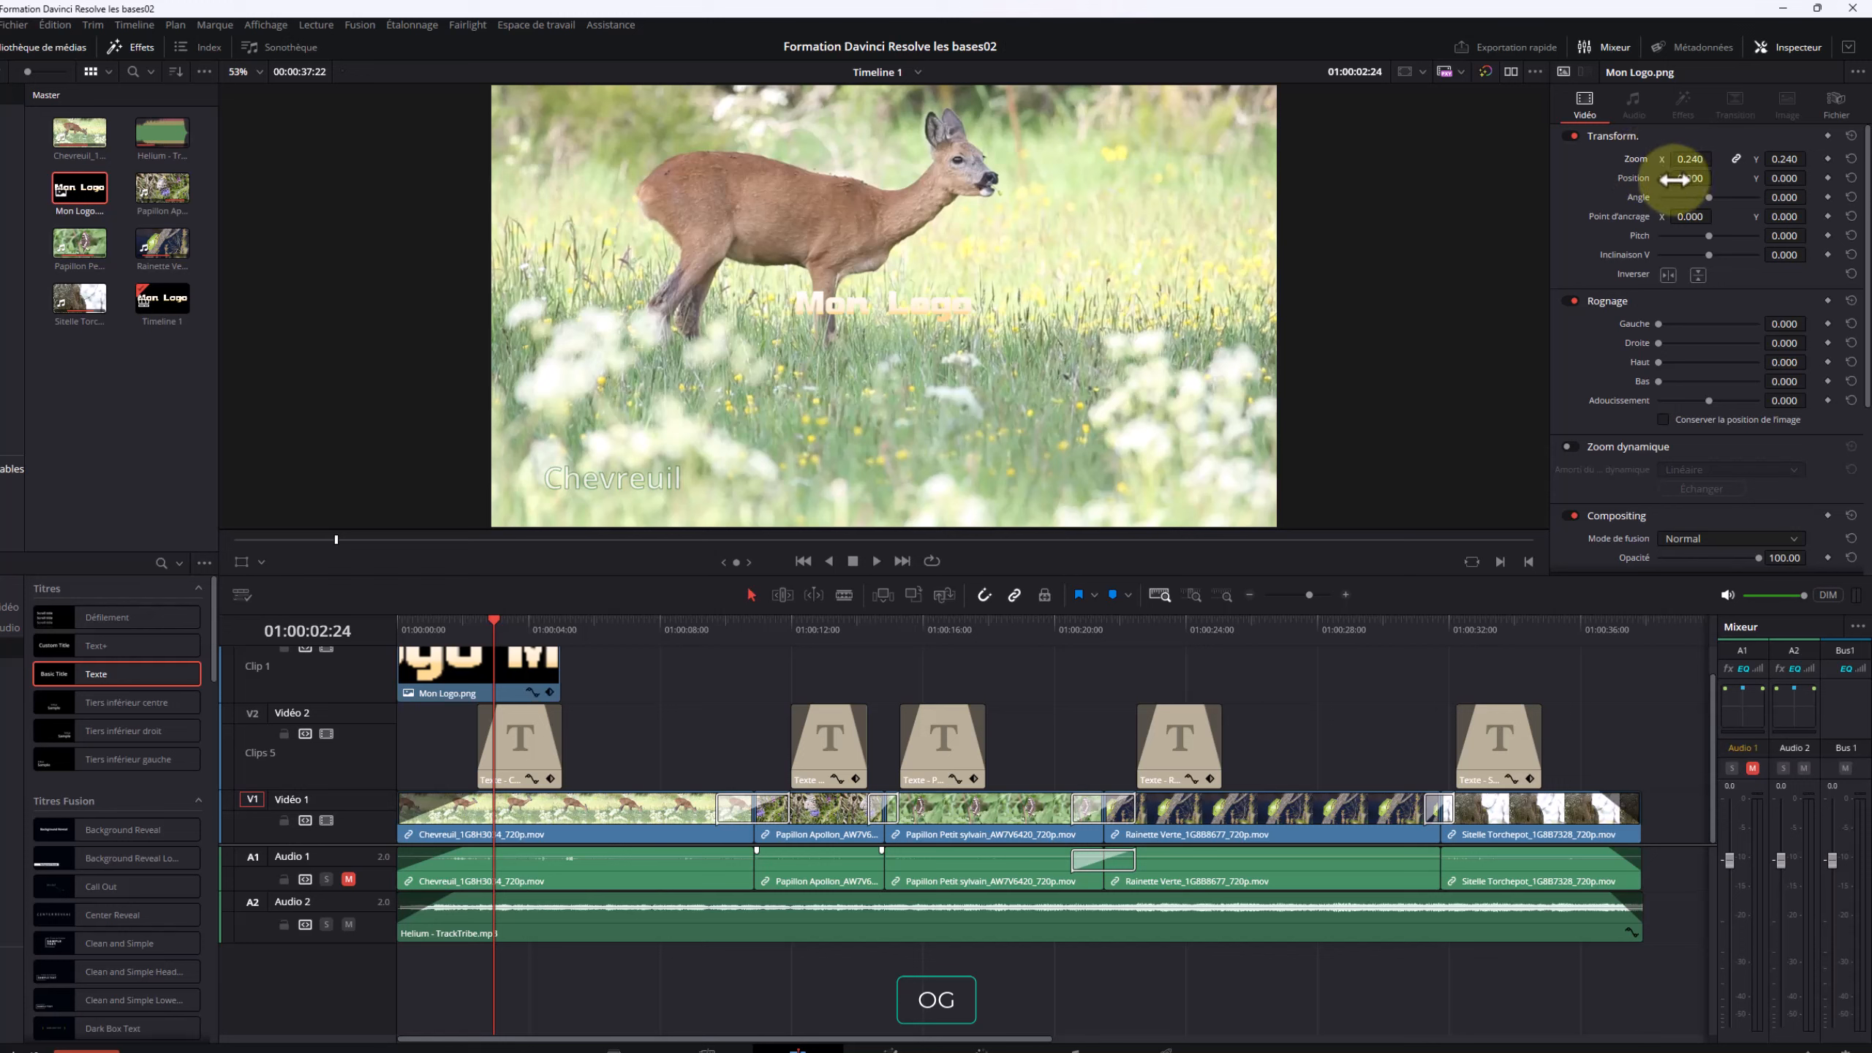
drag(1684, 178, 1690, 177)
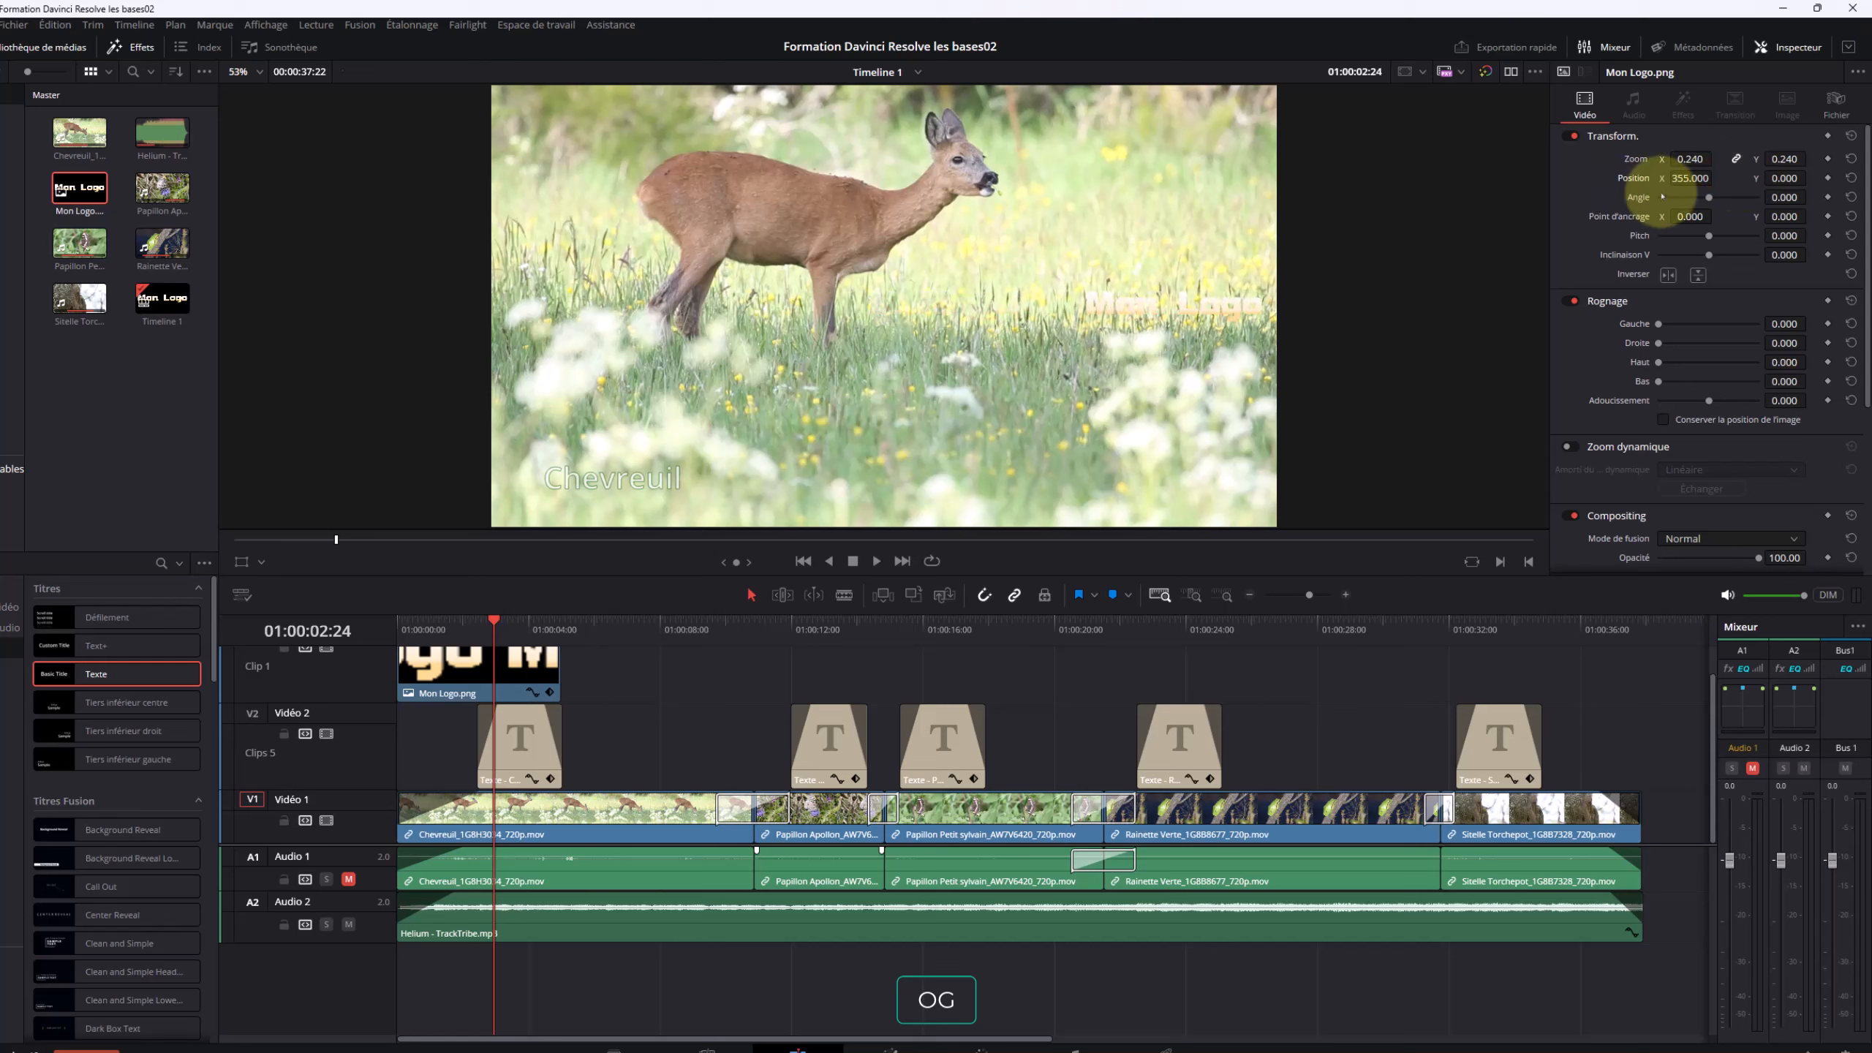
click(1782, 45)
click(1782, 45)
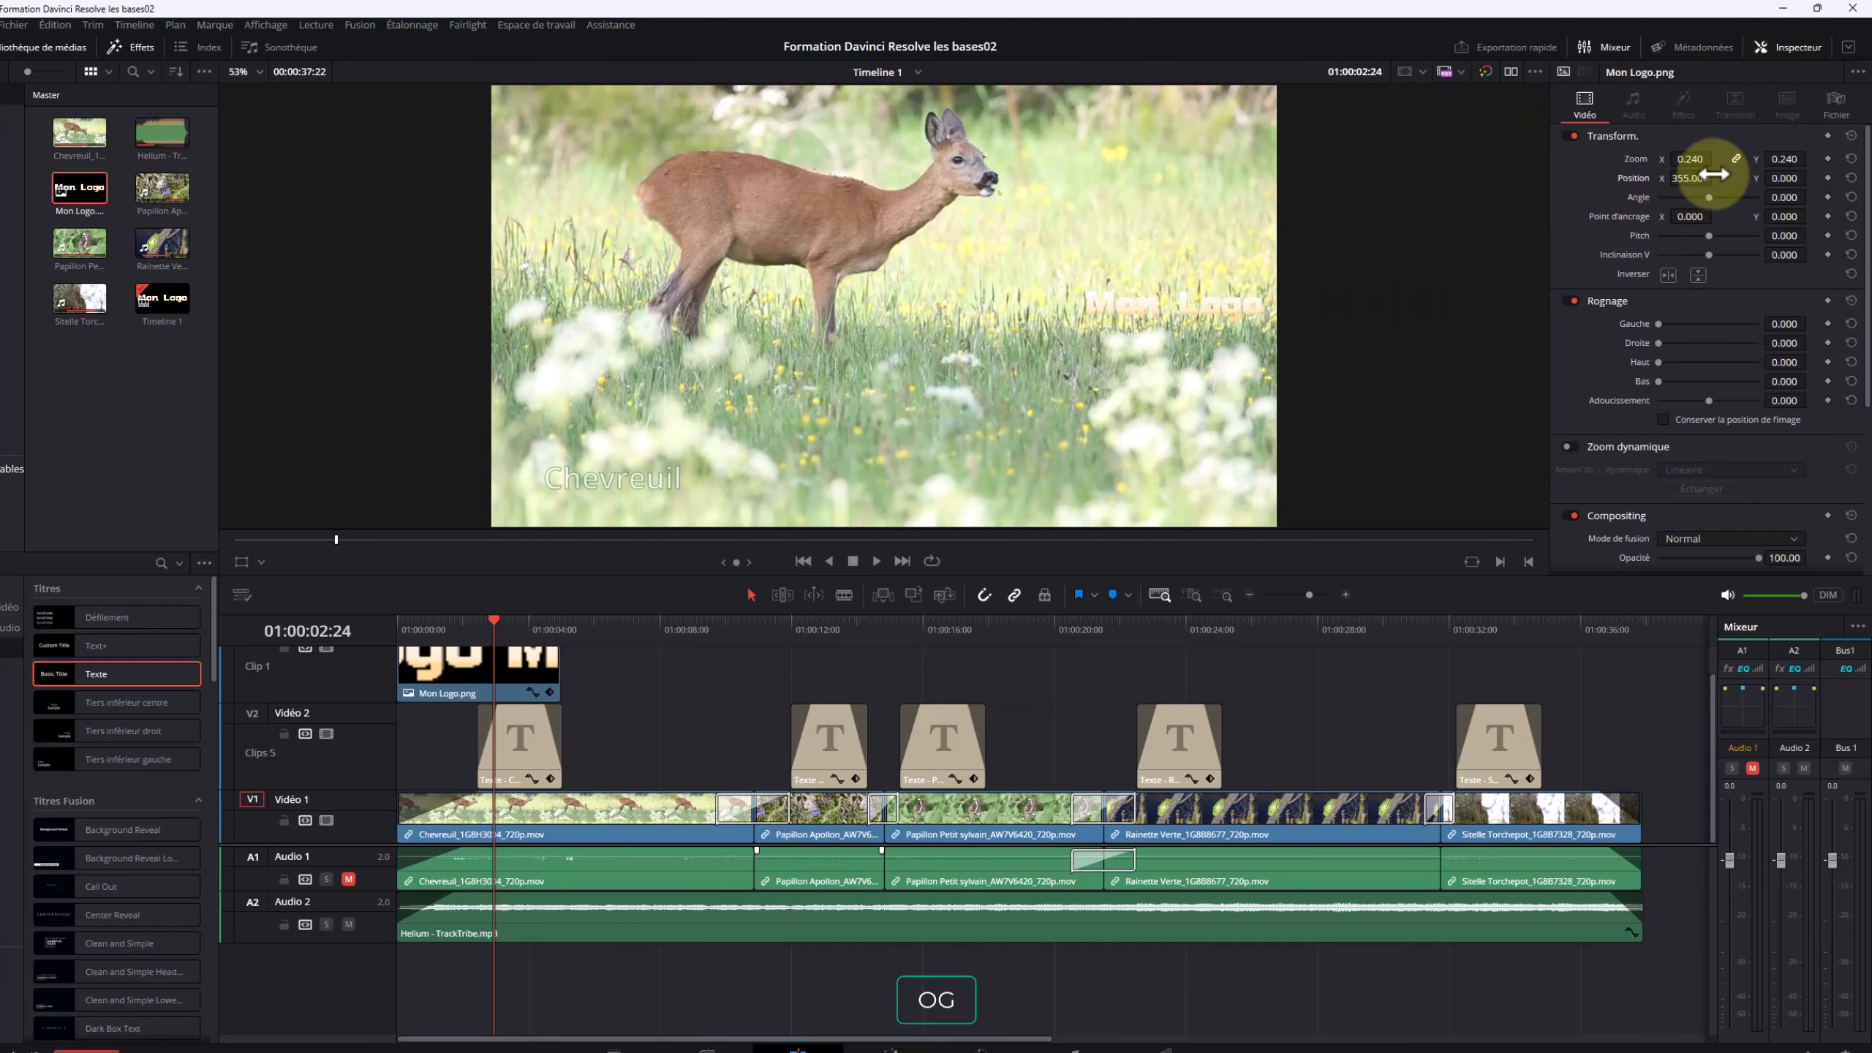
drag(1773, 177, 1806, 177)
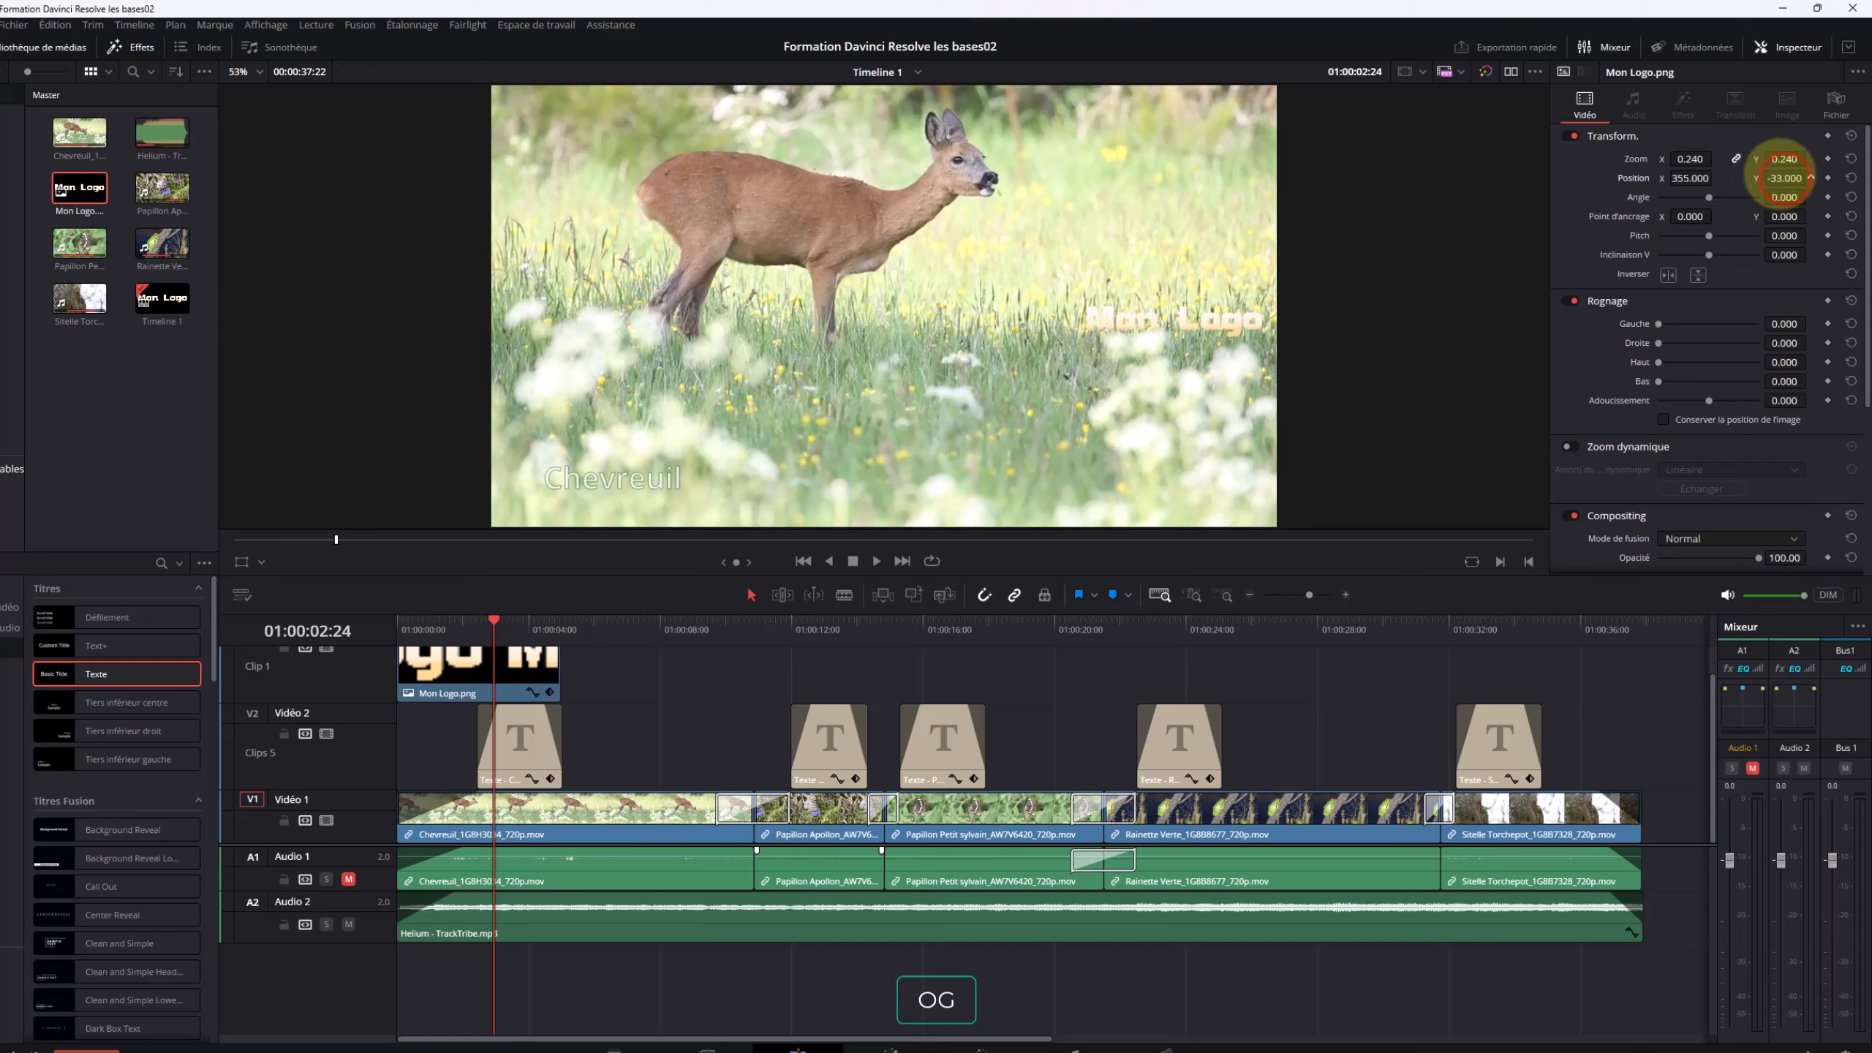
drag(1103, 531, 1336, 474)
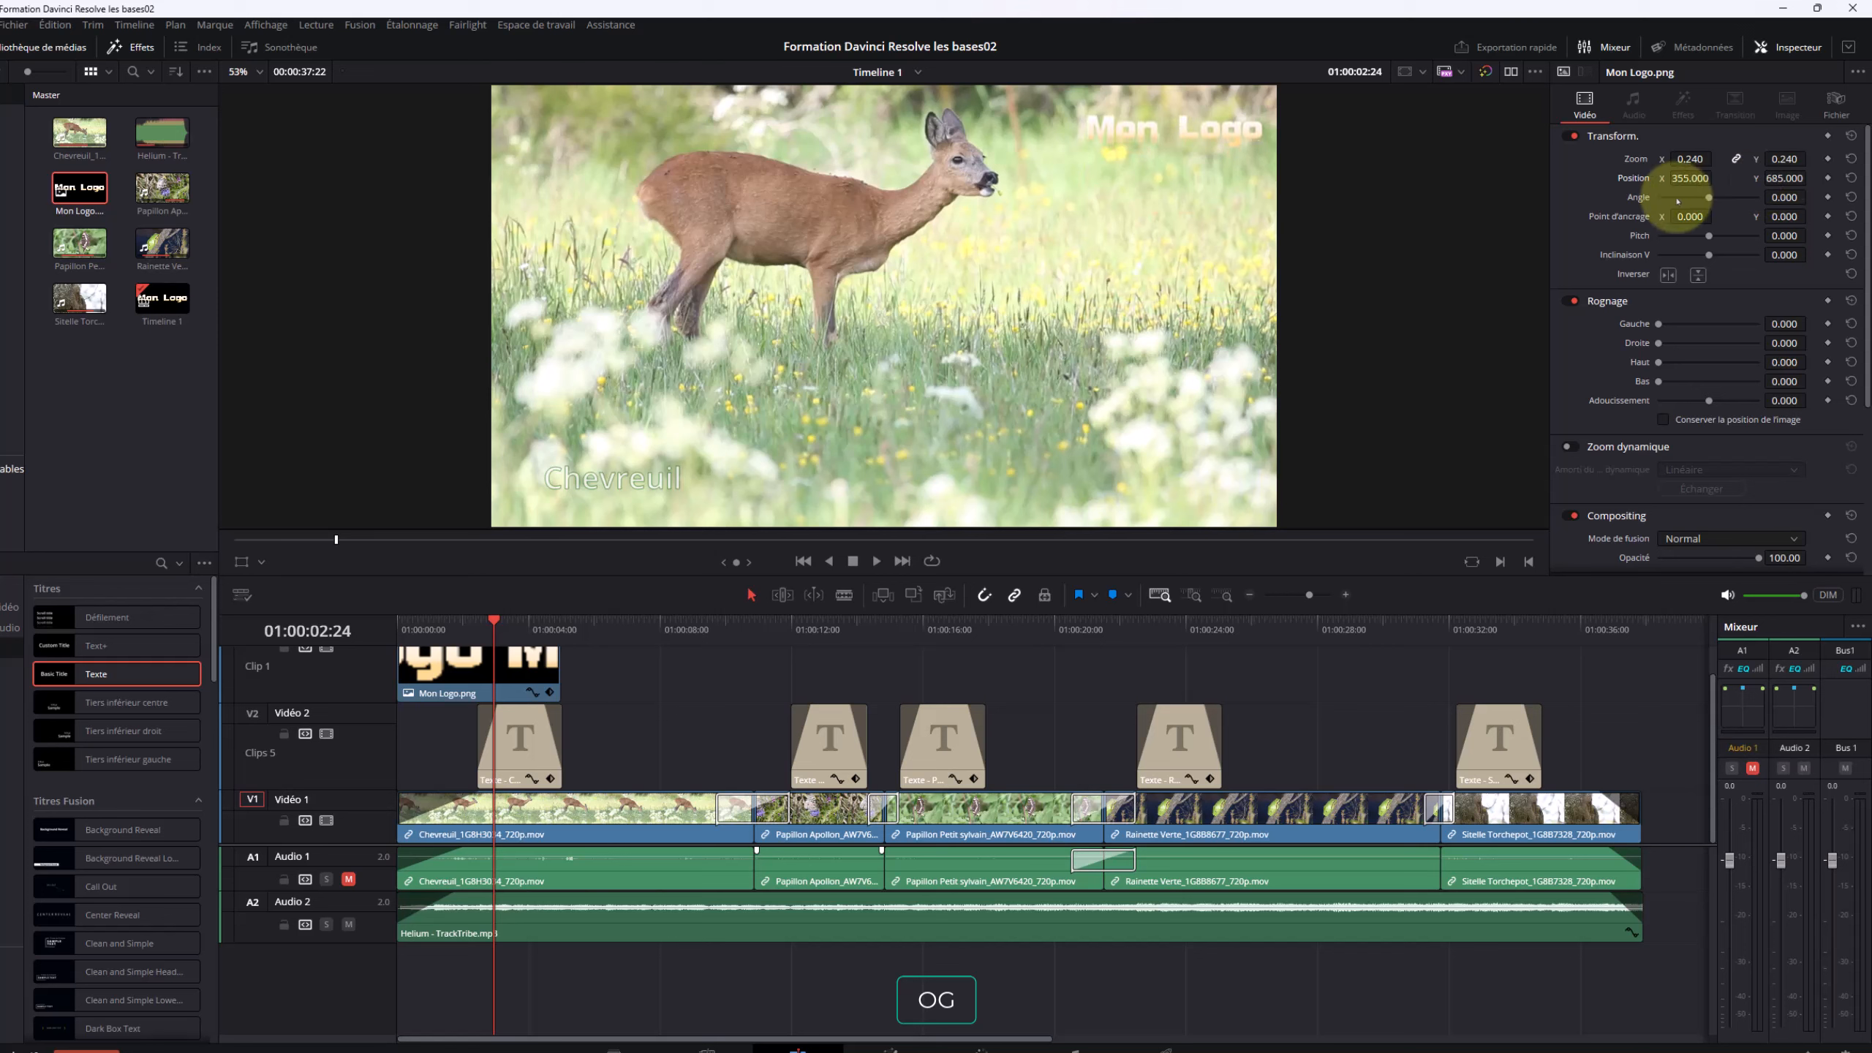
drag(1692, 177, 1688, 179)
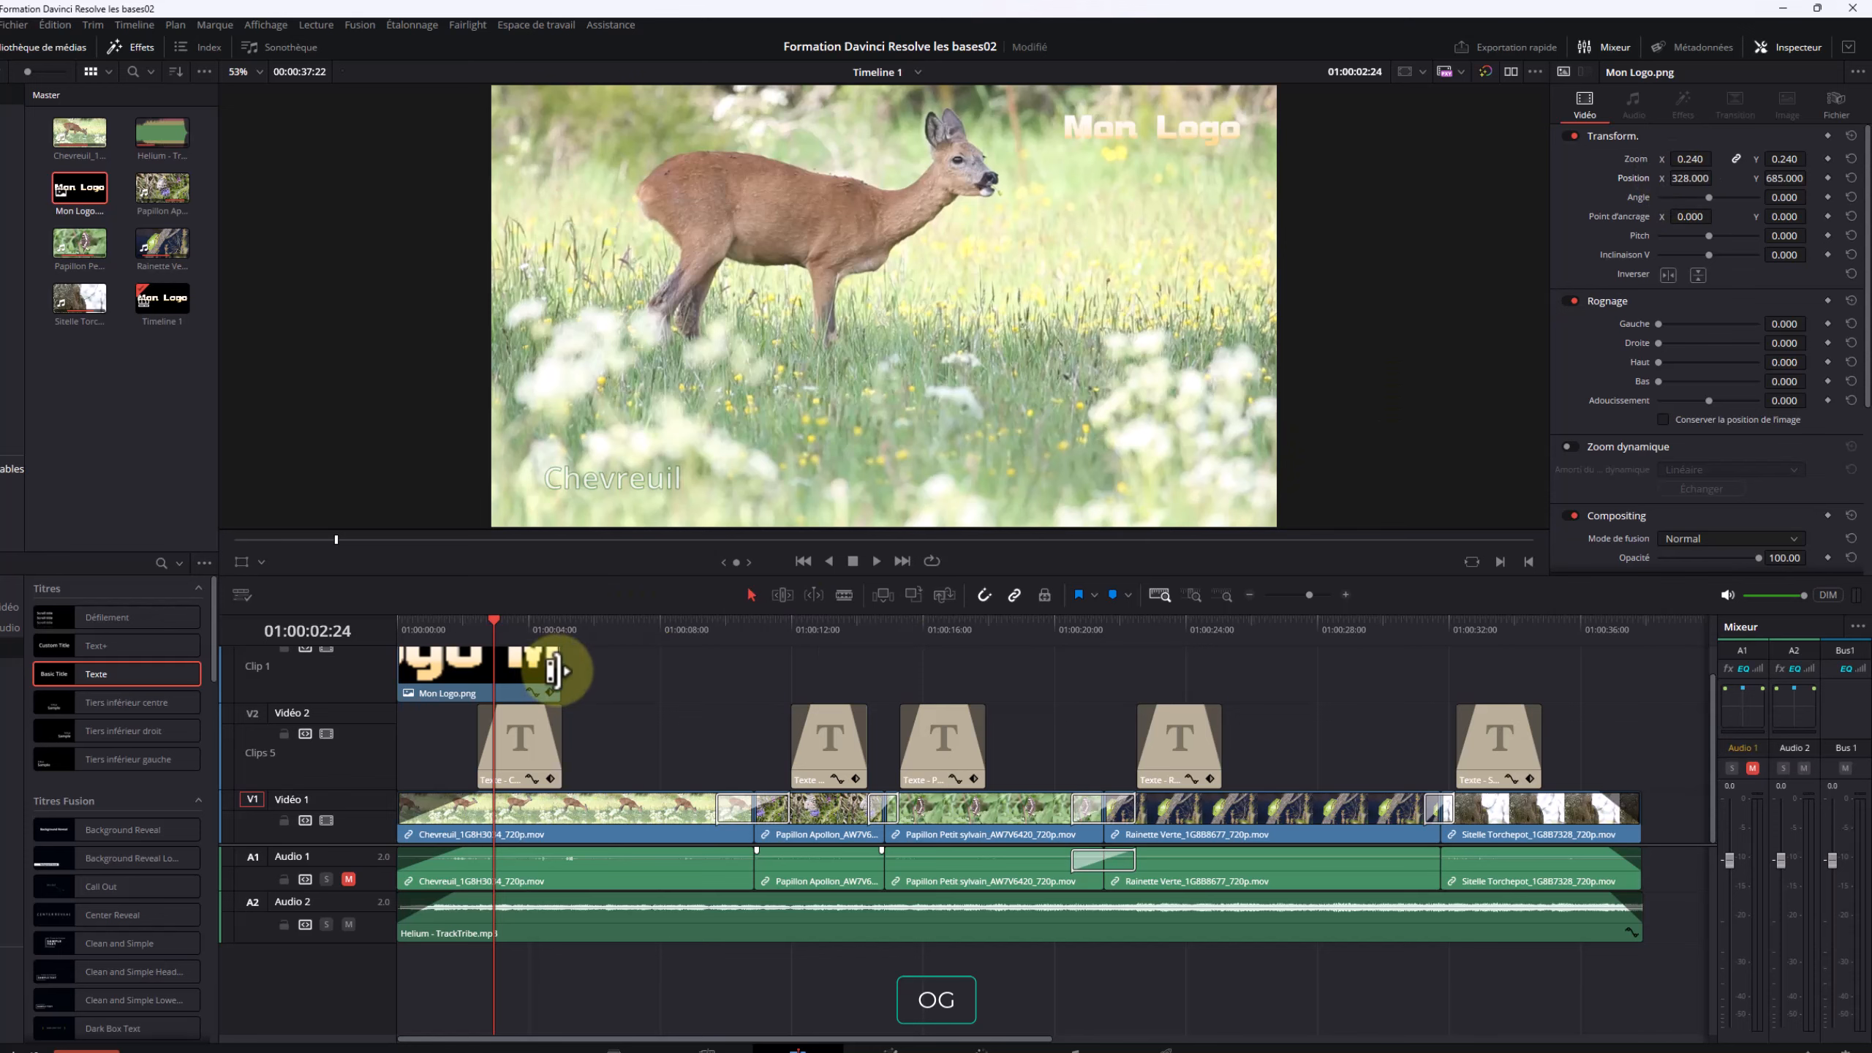
Extend the Mon Logo.png clip on Vidéo 3 to the end of the last video clip
drag(561, 671, 1641, 653)
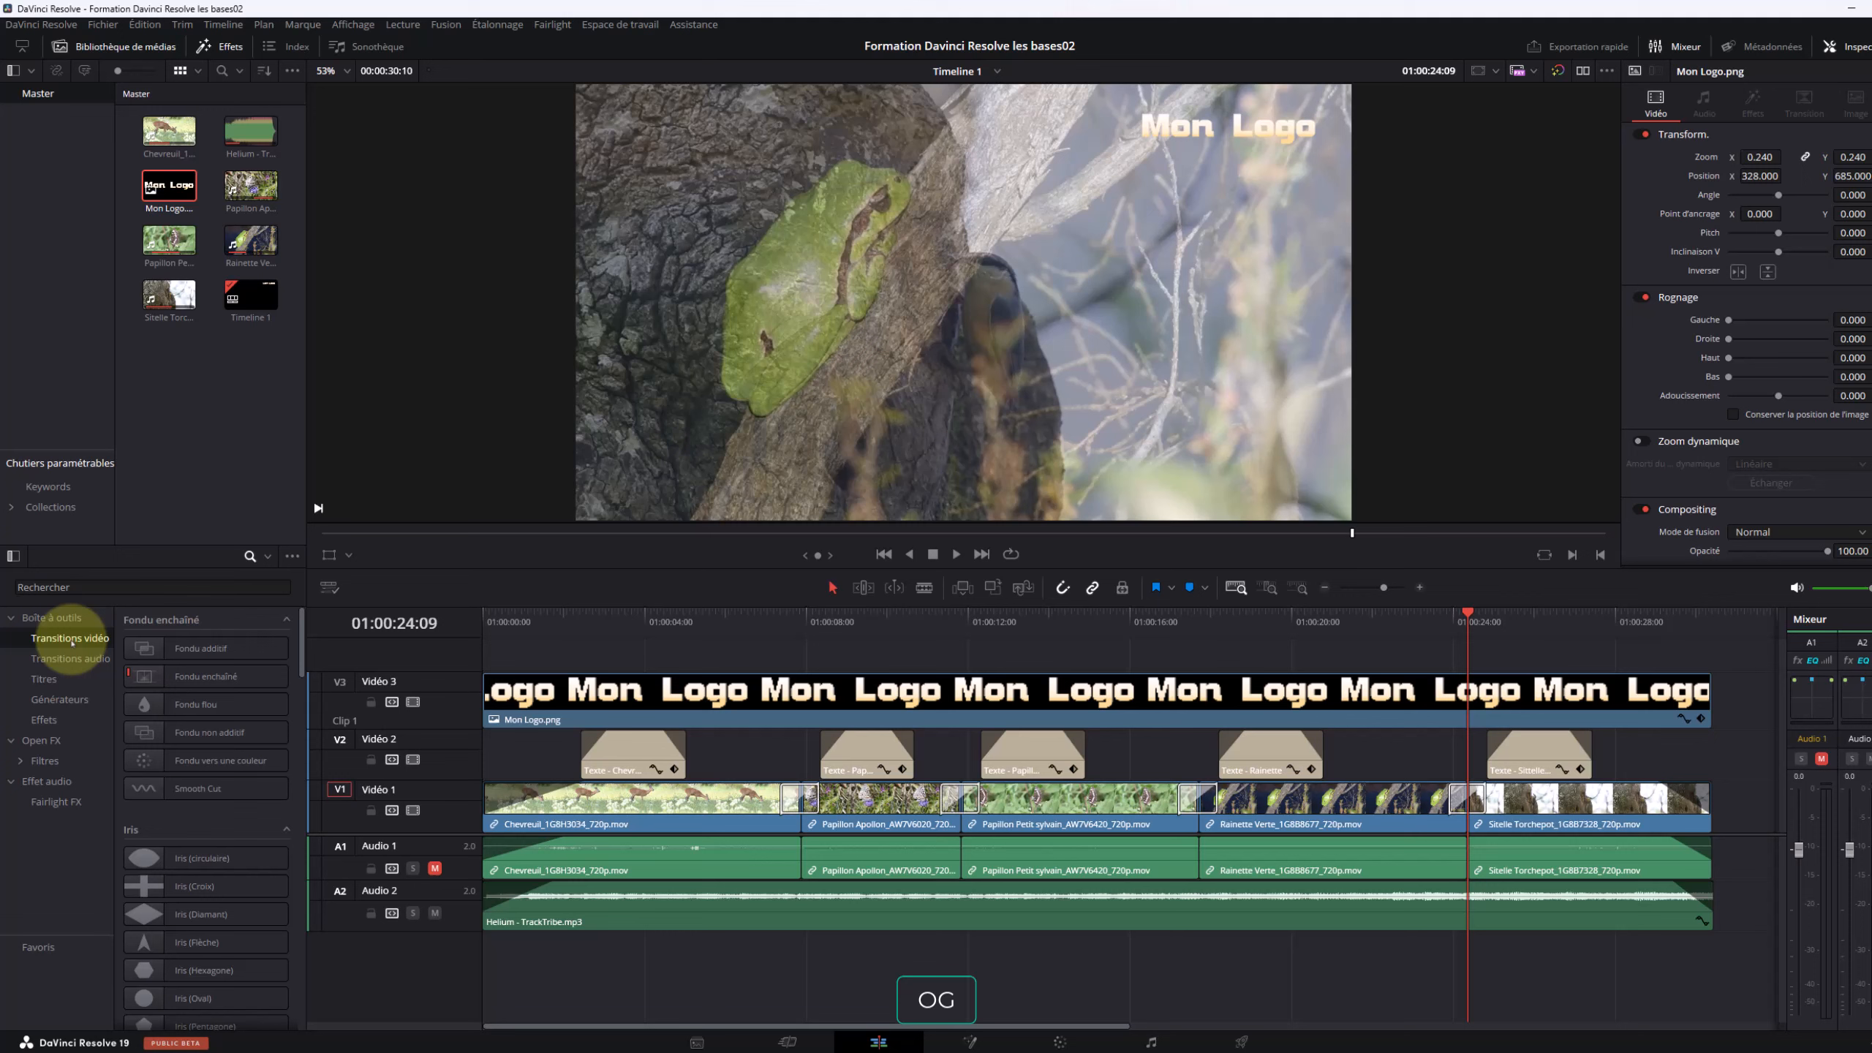
click(40, 720)
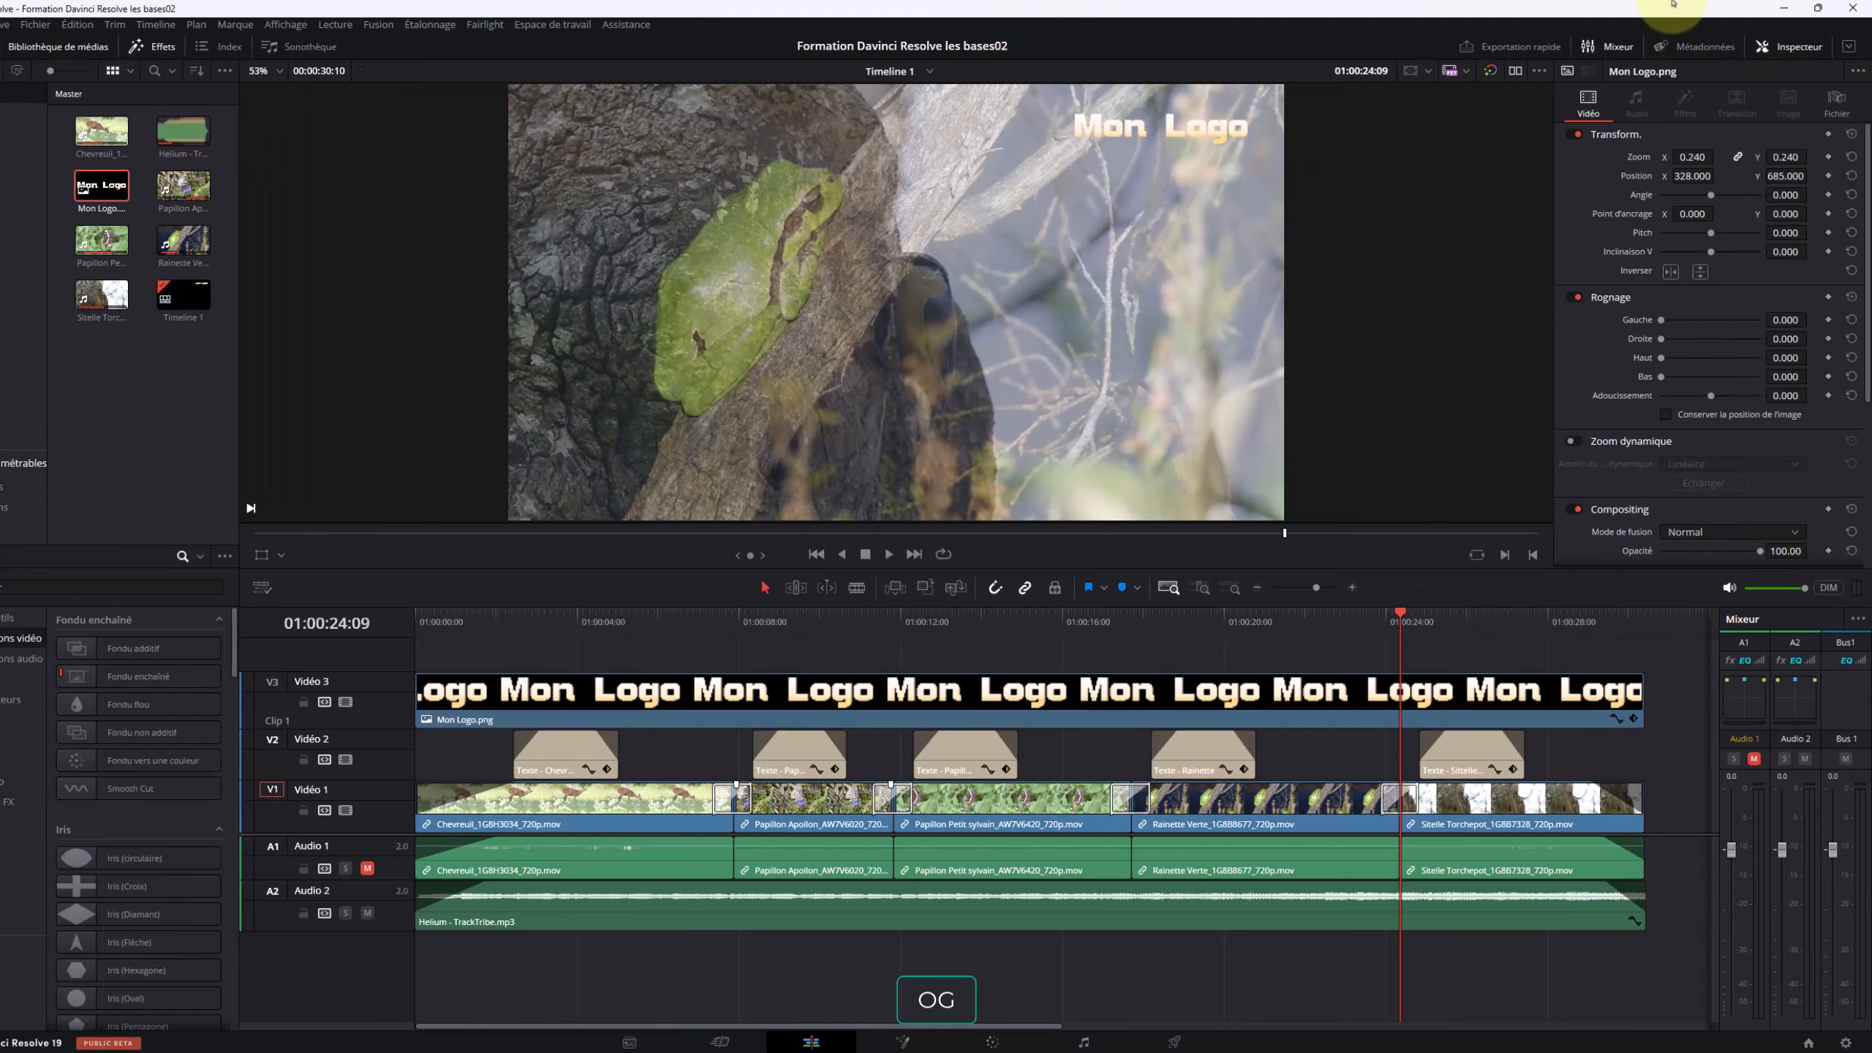
click(1601, 44)
click(1601, 45)
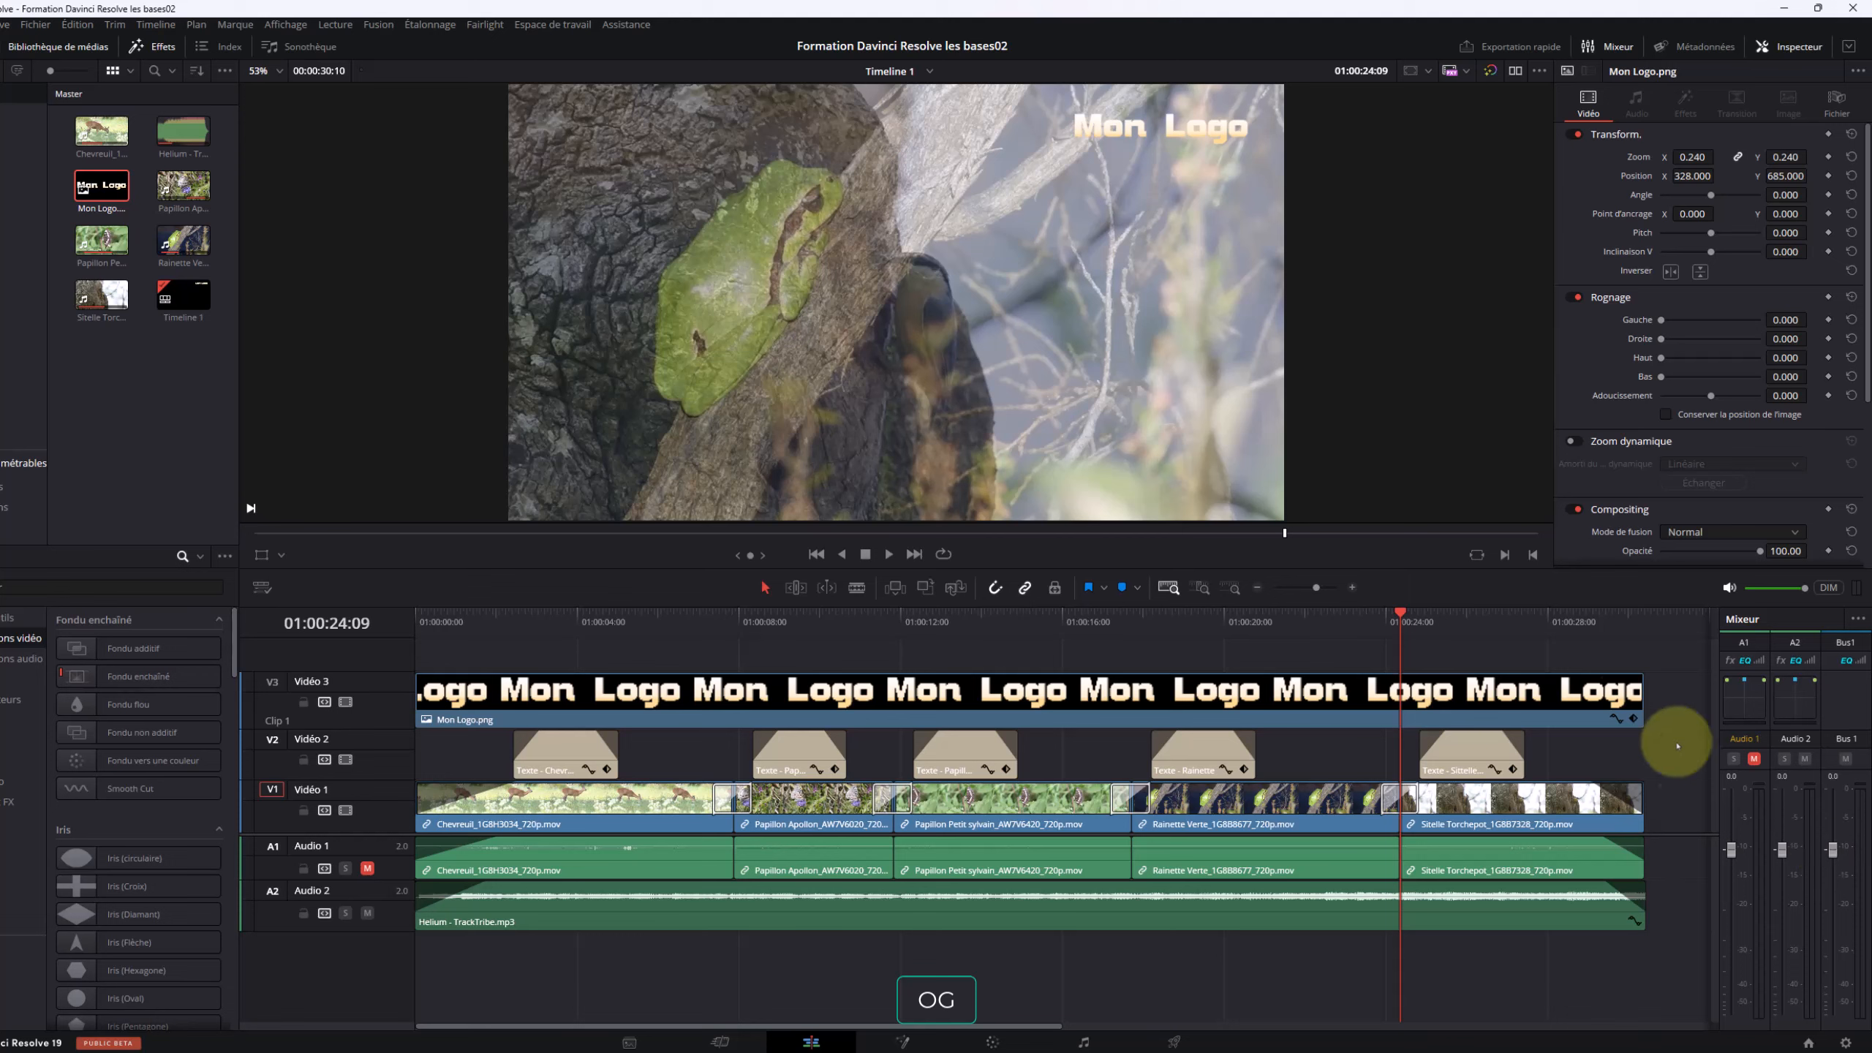
Play the timeline from about 01:00:16:14 to 01:00:21:21 to check the logo over the clips
drag(1402, 610, 1090, 627)
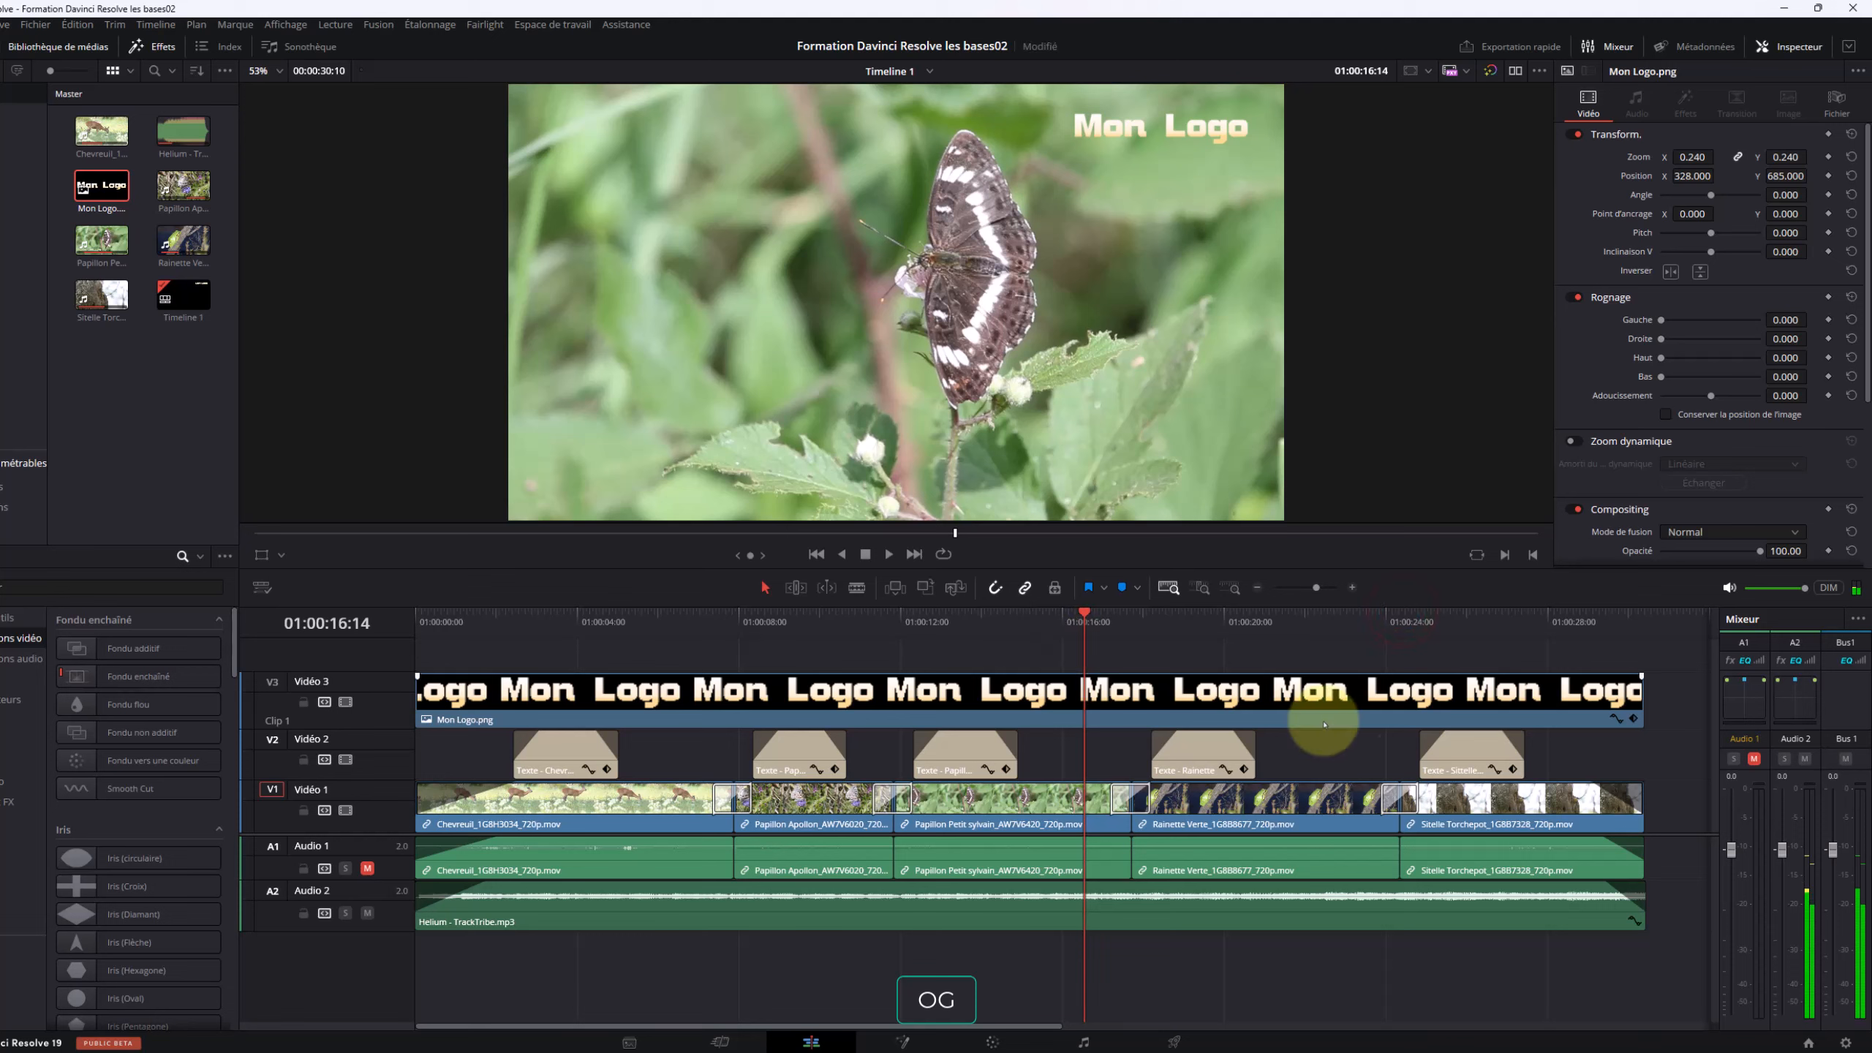
key(space)
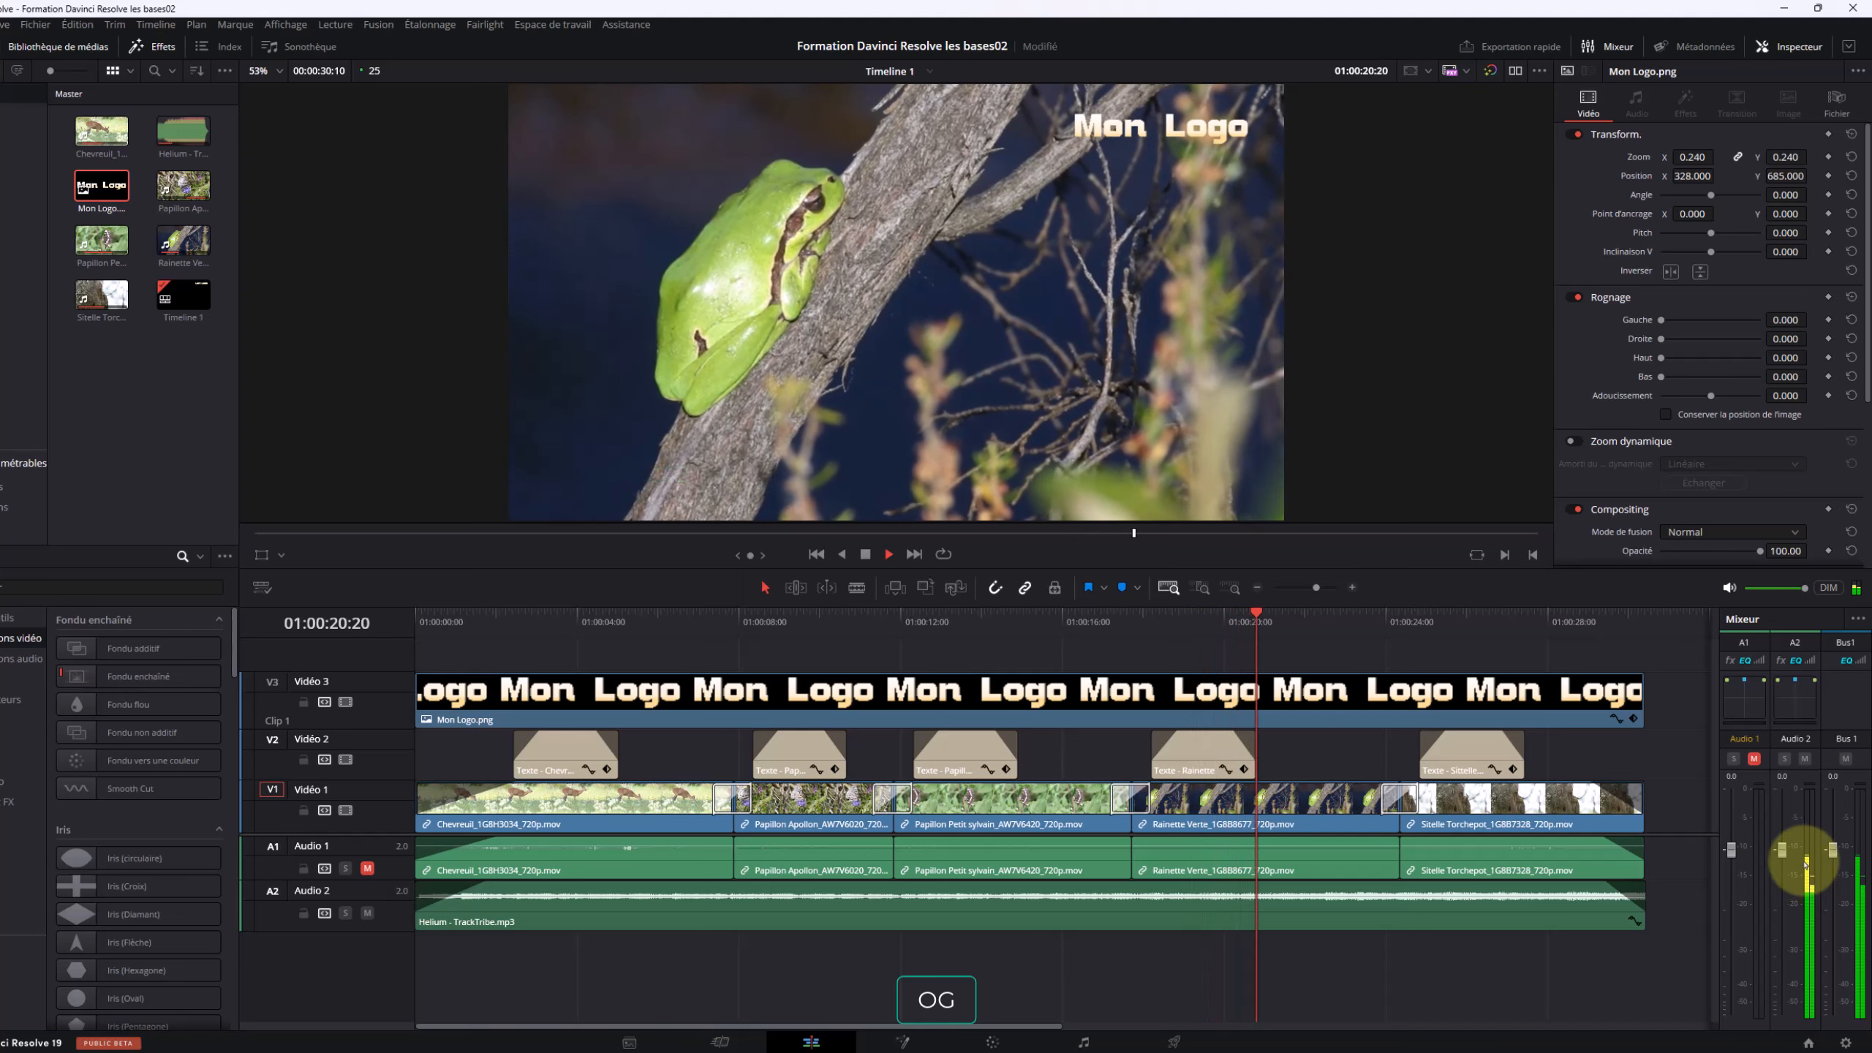
key(space)
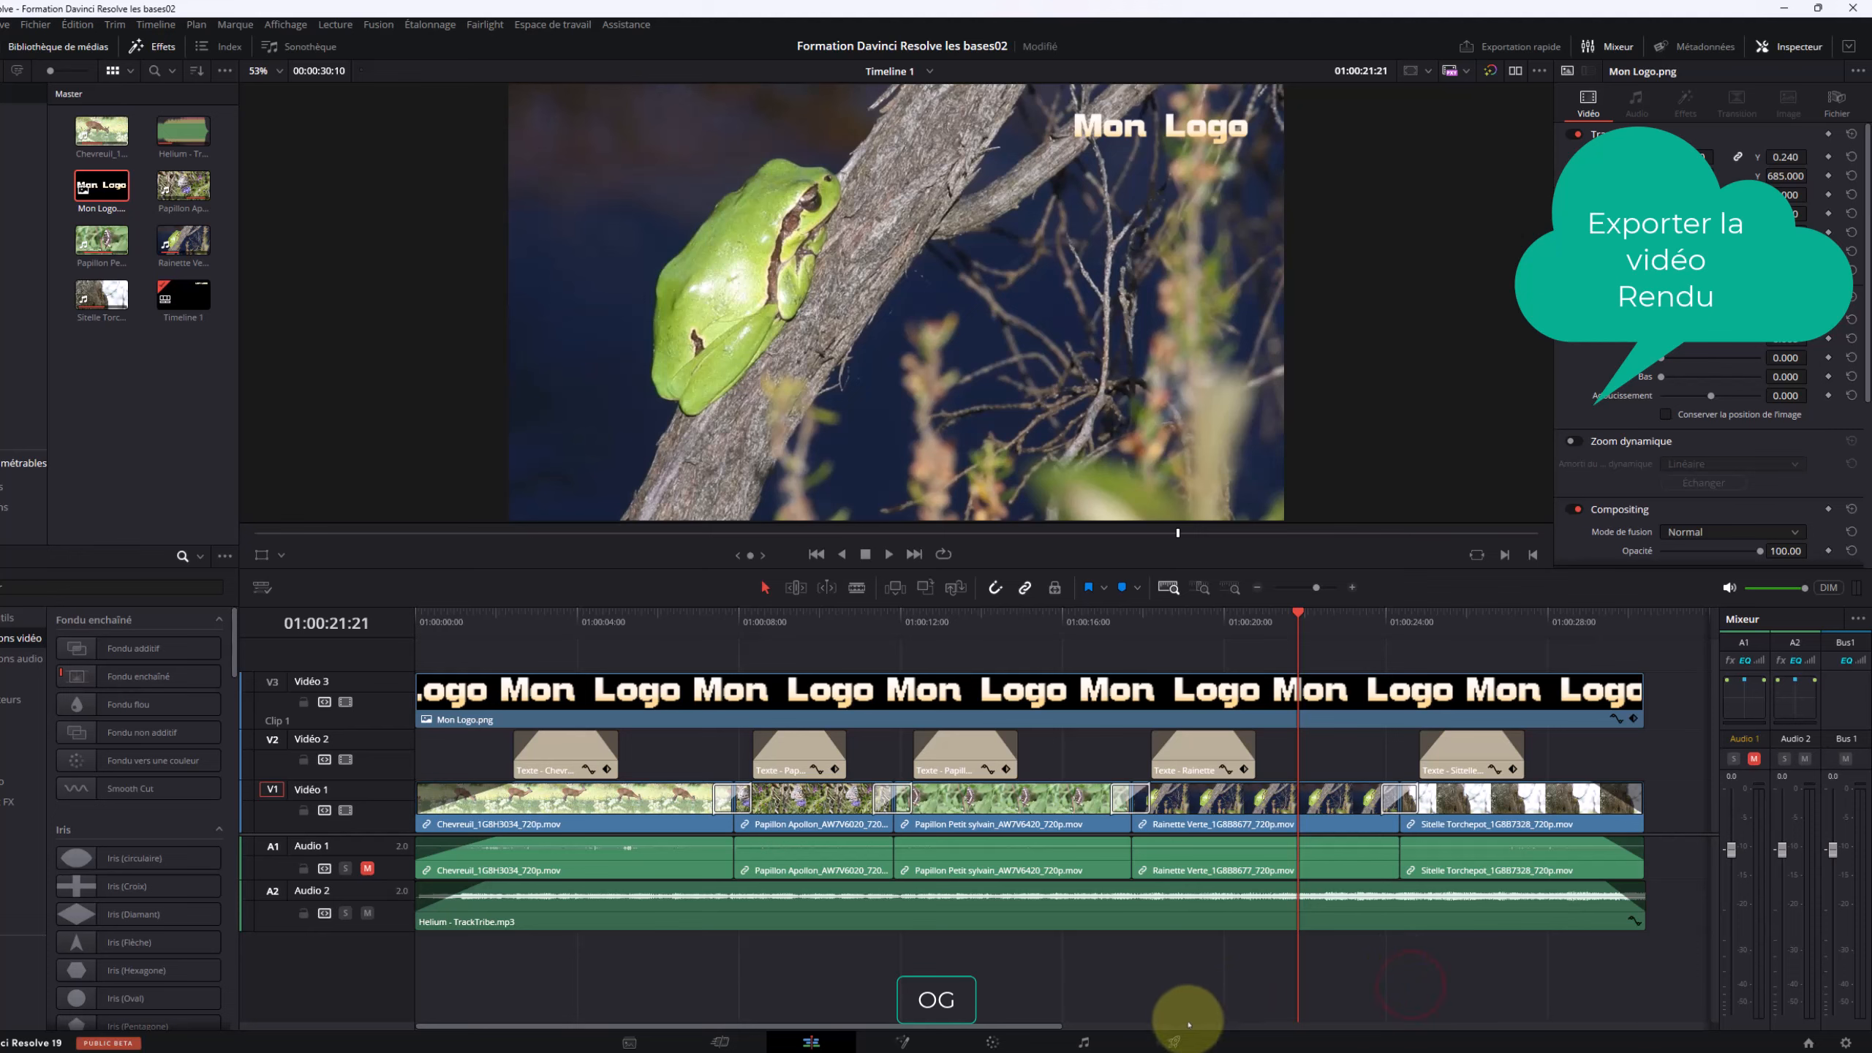
Switch to the export page and choose the YouTube 1080p preset with the resolution set to 1280 x 720 HD 720P
click(1174, 1040)
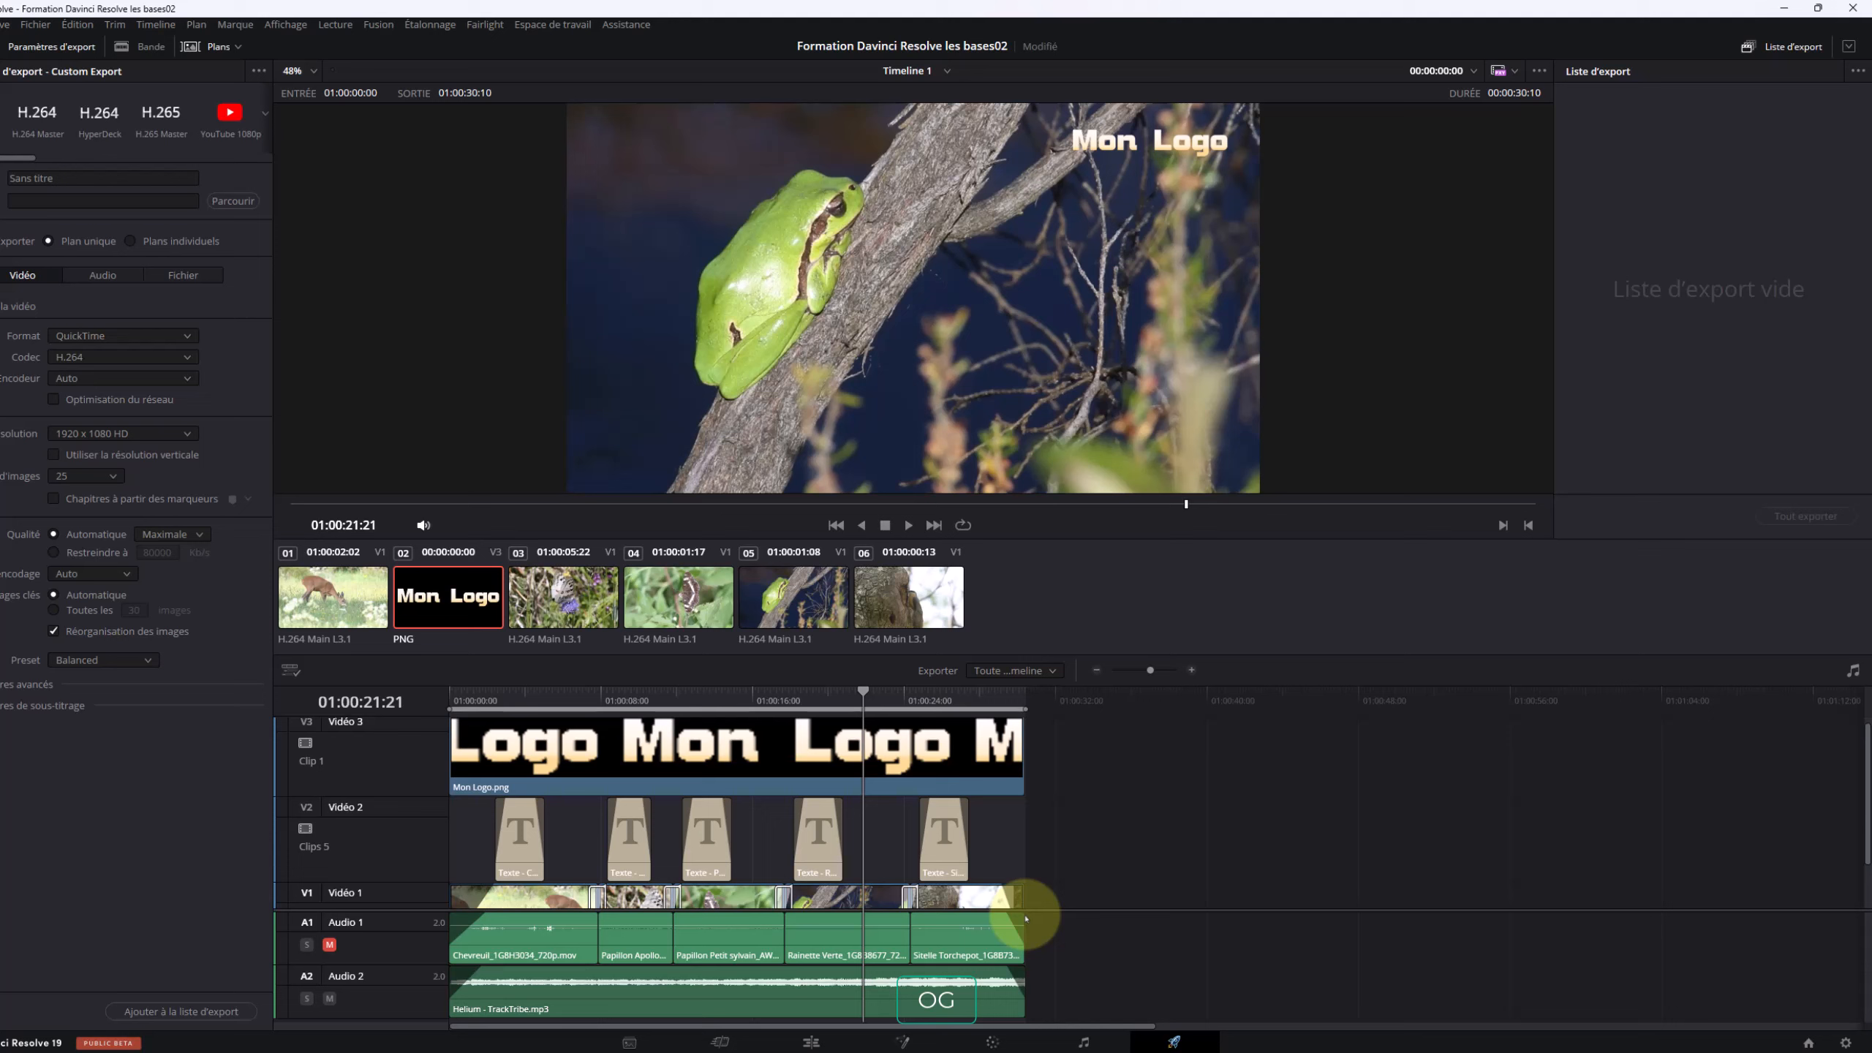
key(Home)
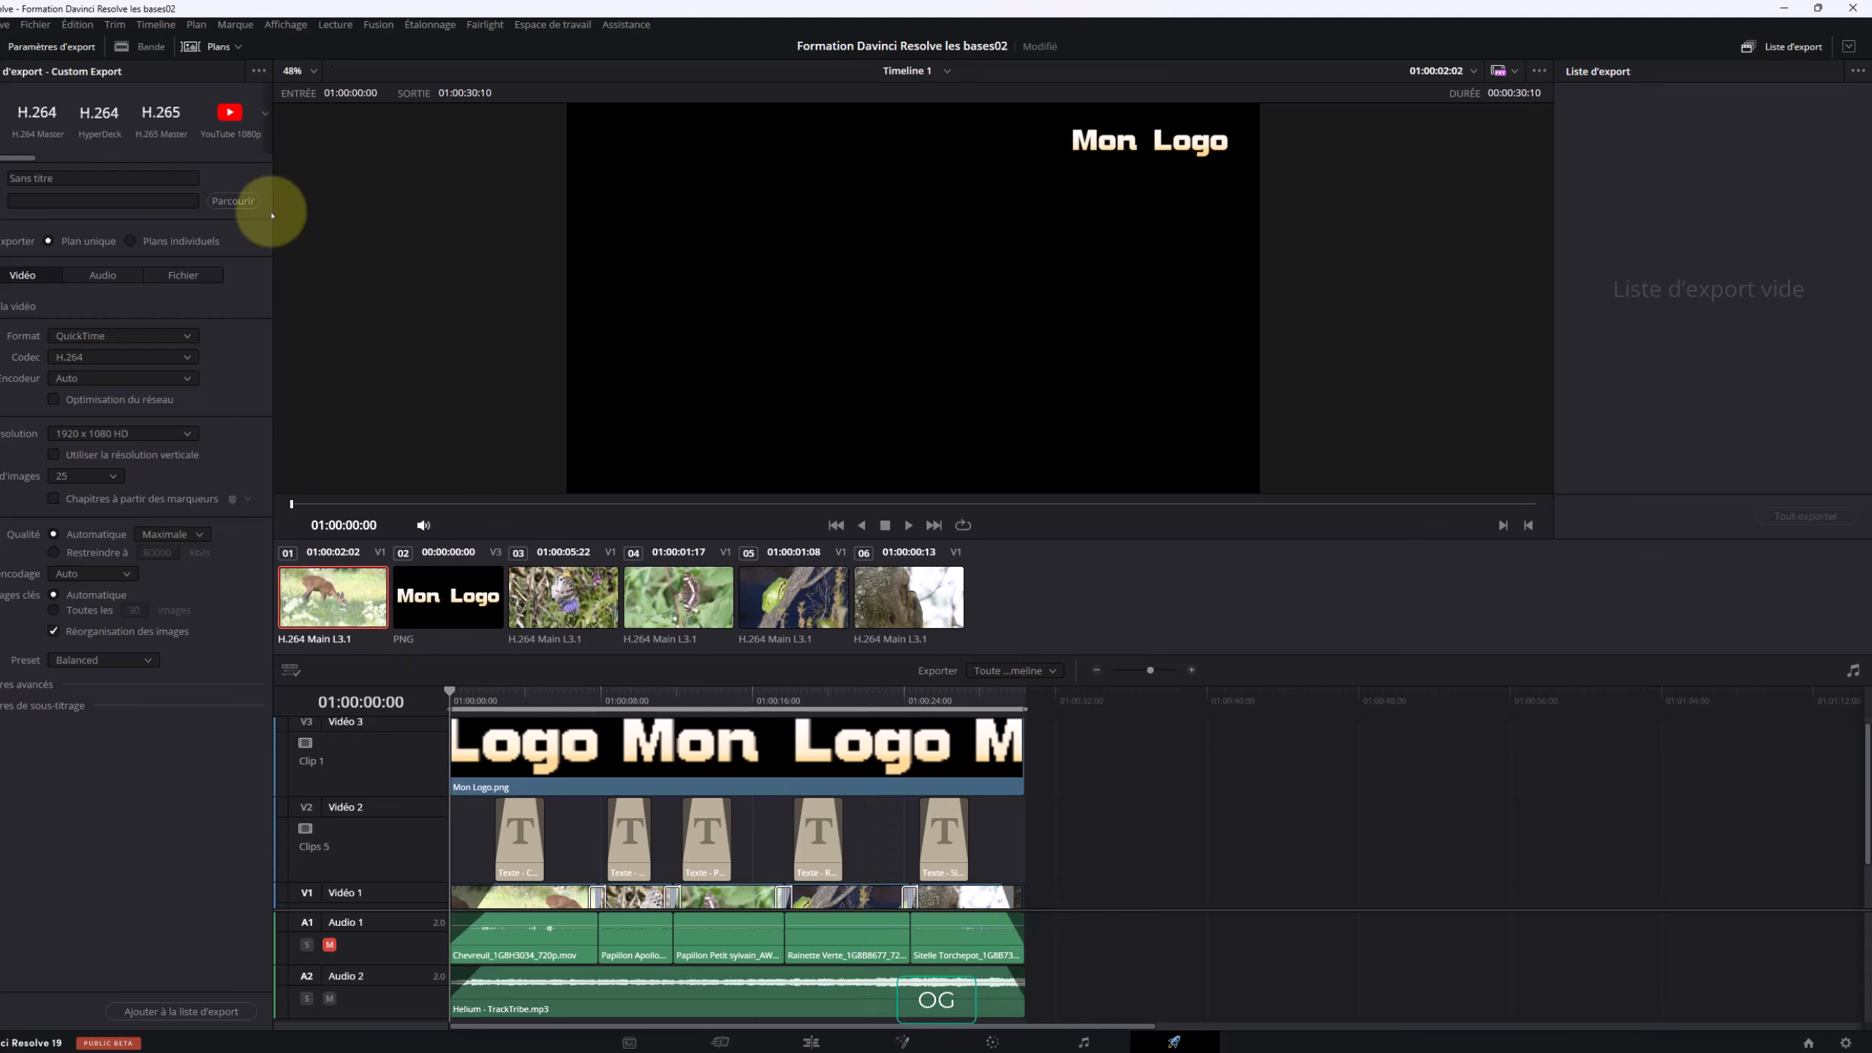
click(230, 112)
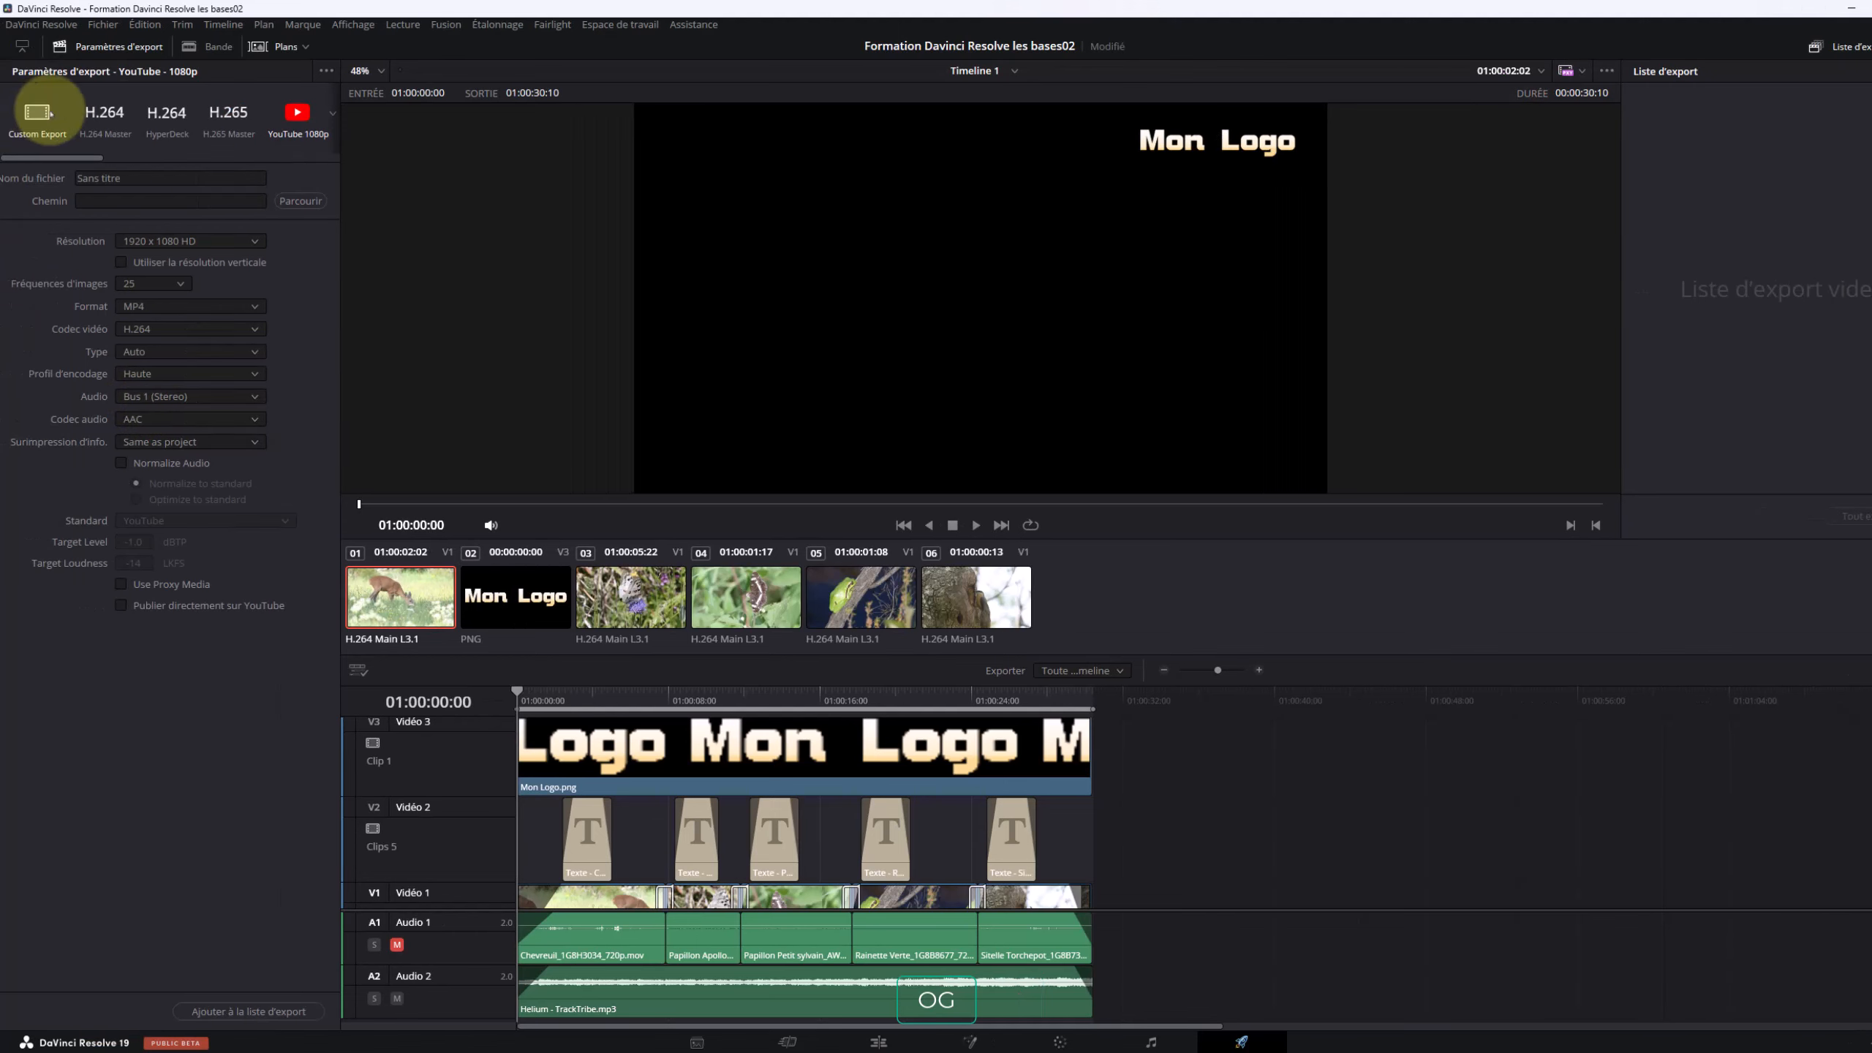
click(36, 112)
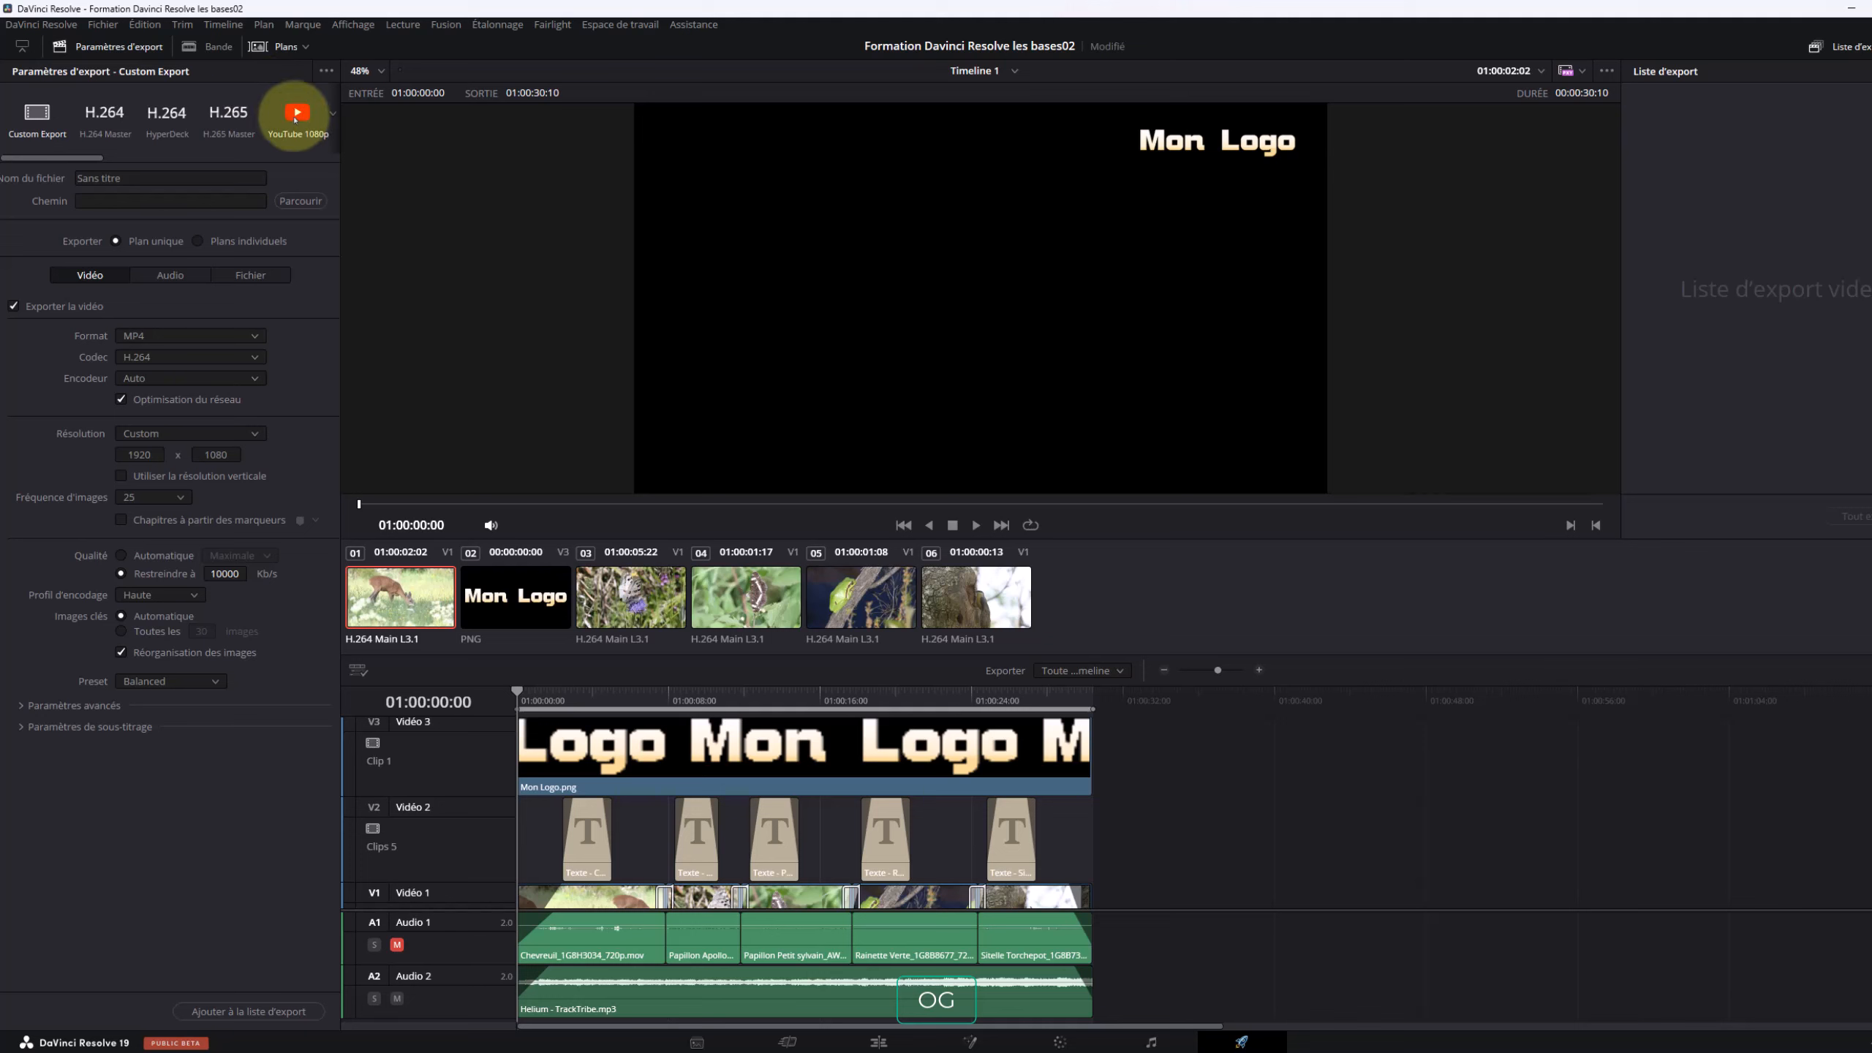
click(295, 116)
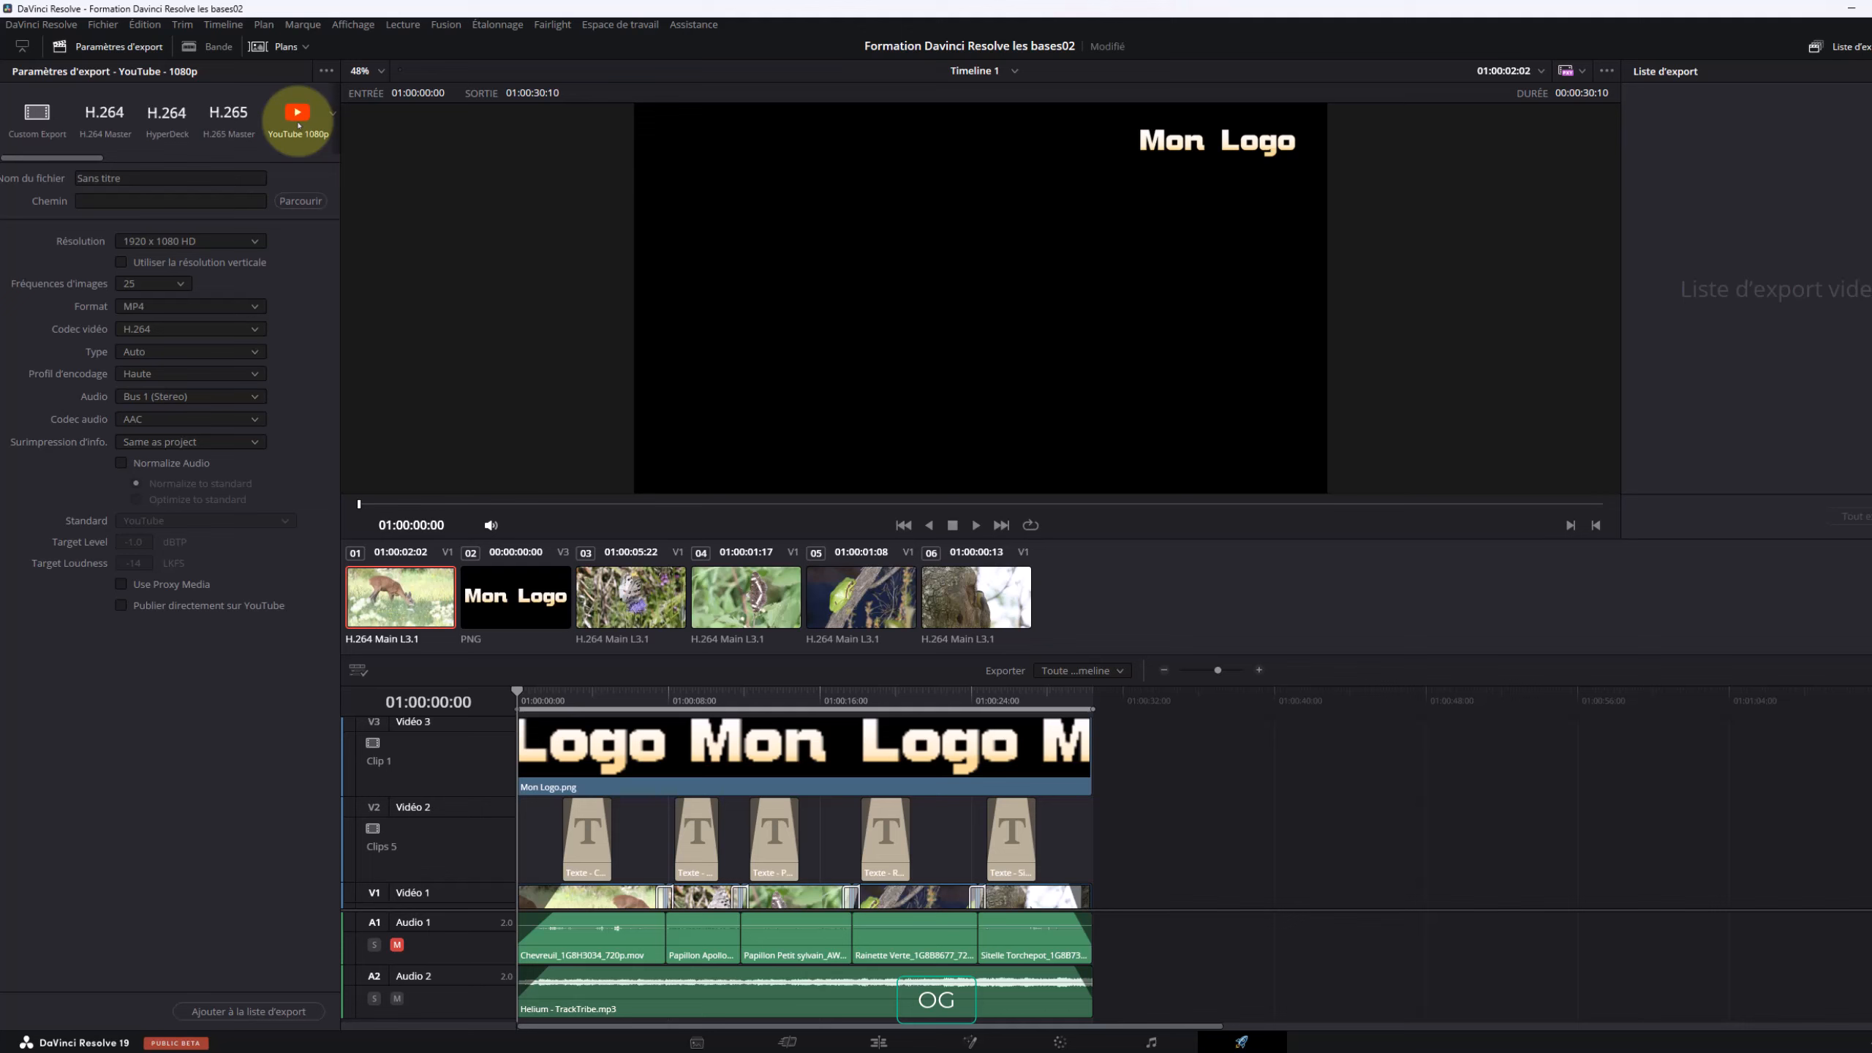
click(255, 241)
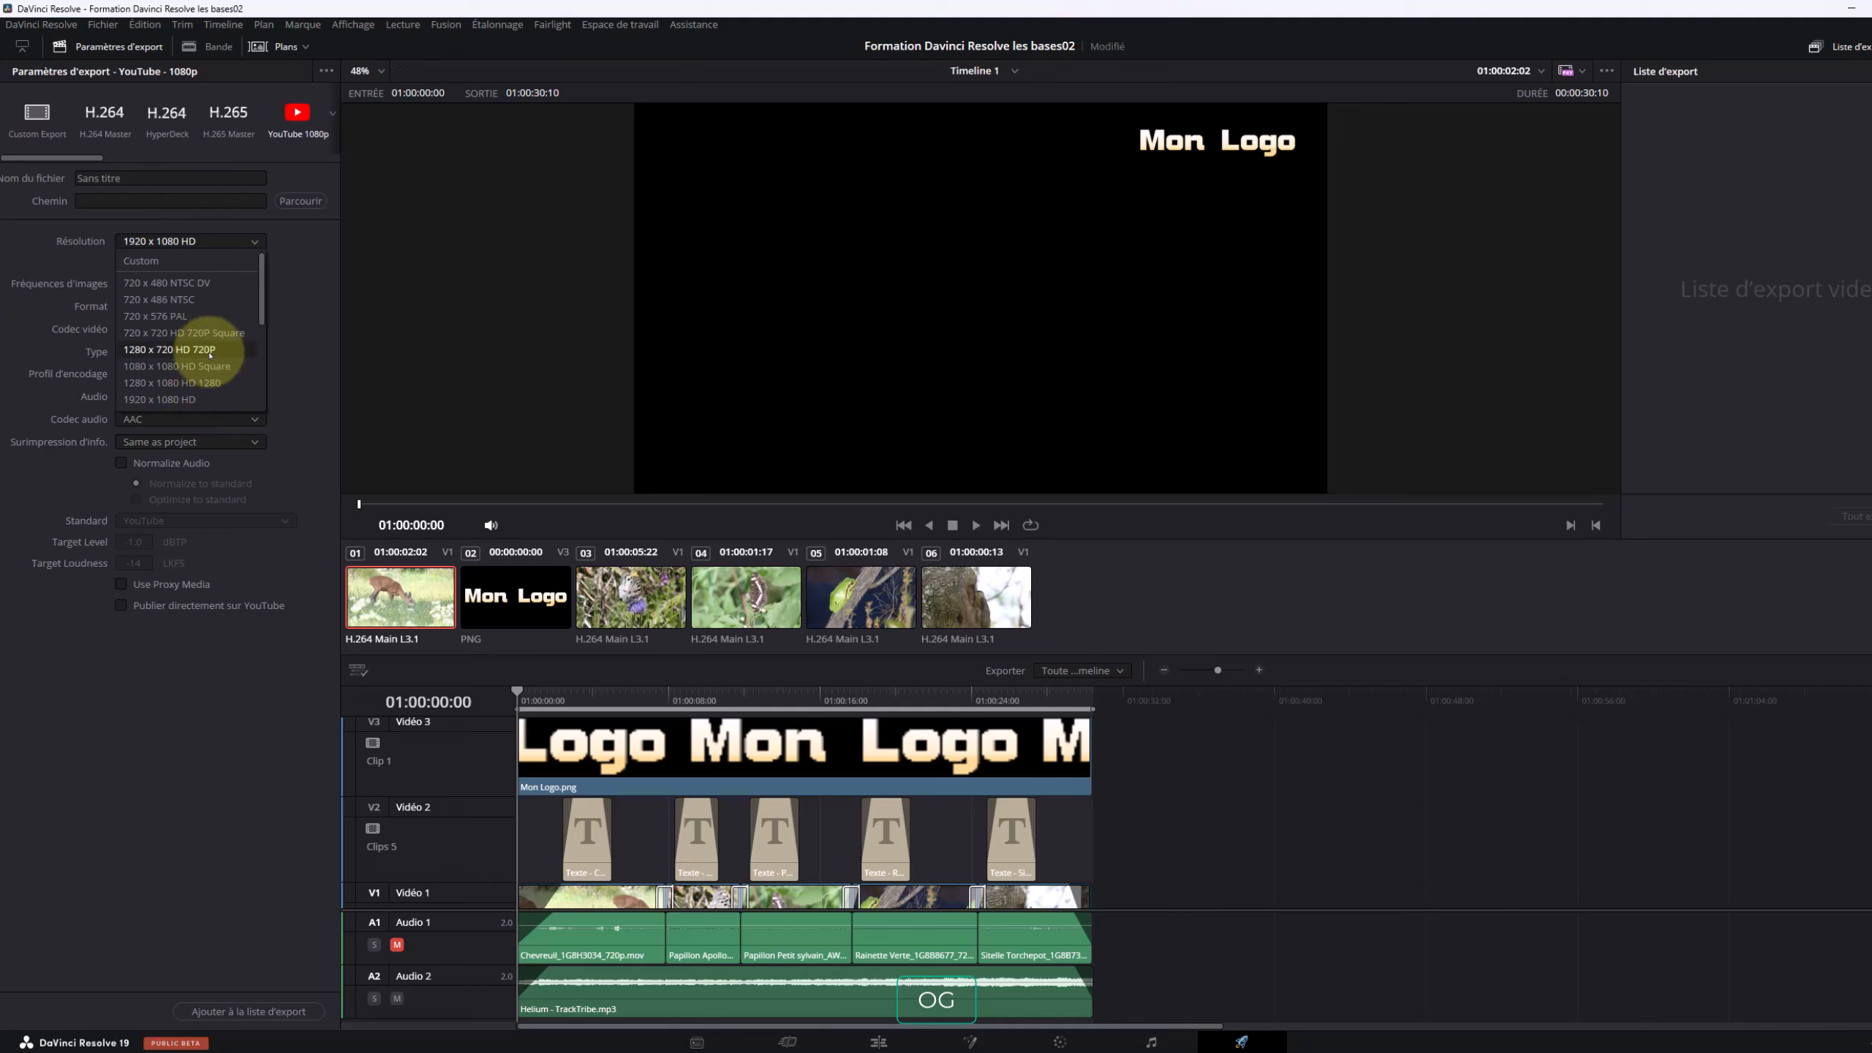
click(209, 351)
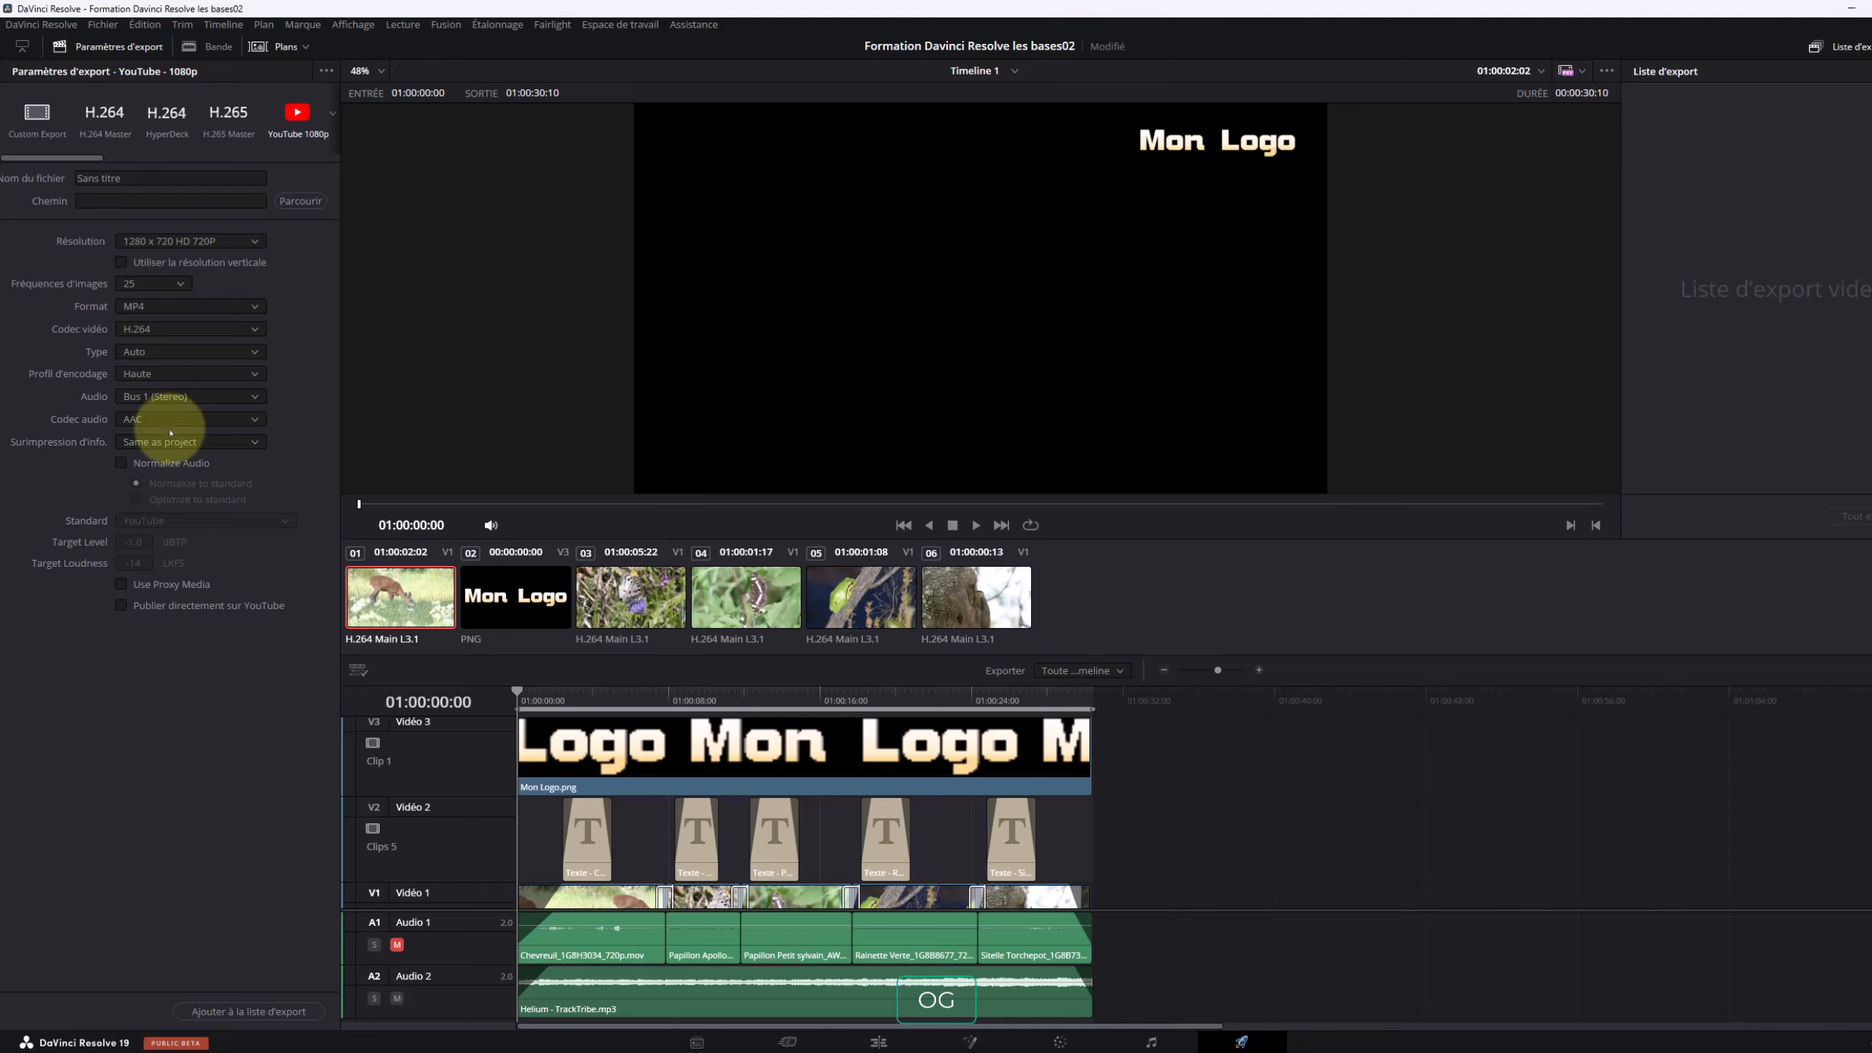
Add the timeline to the export list, choosing a destination folder and naming the output file "Export"
click(248, 1012)
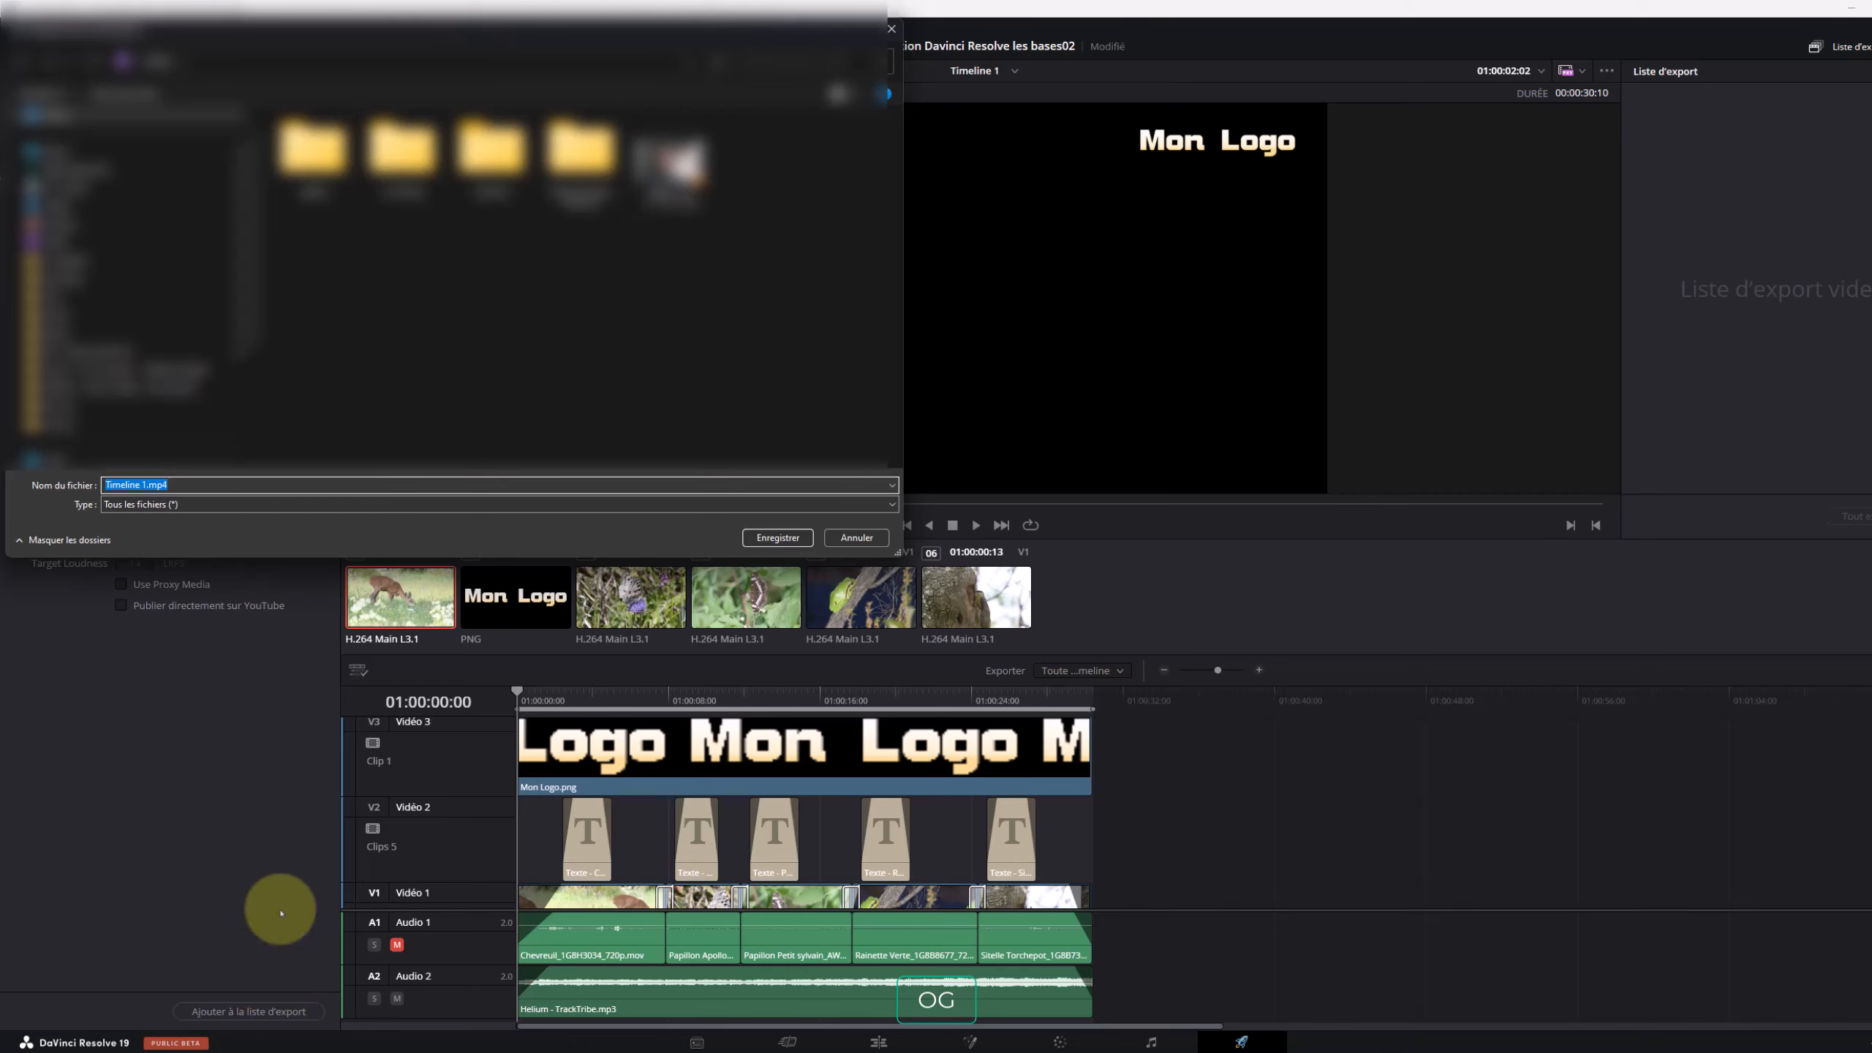
click(63, 153)
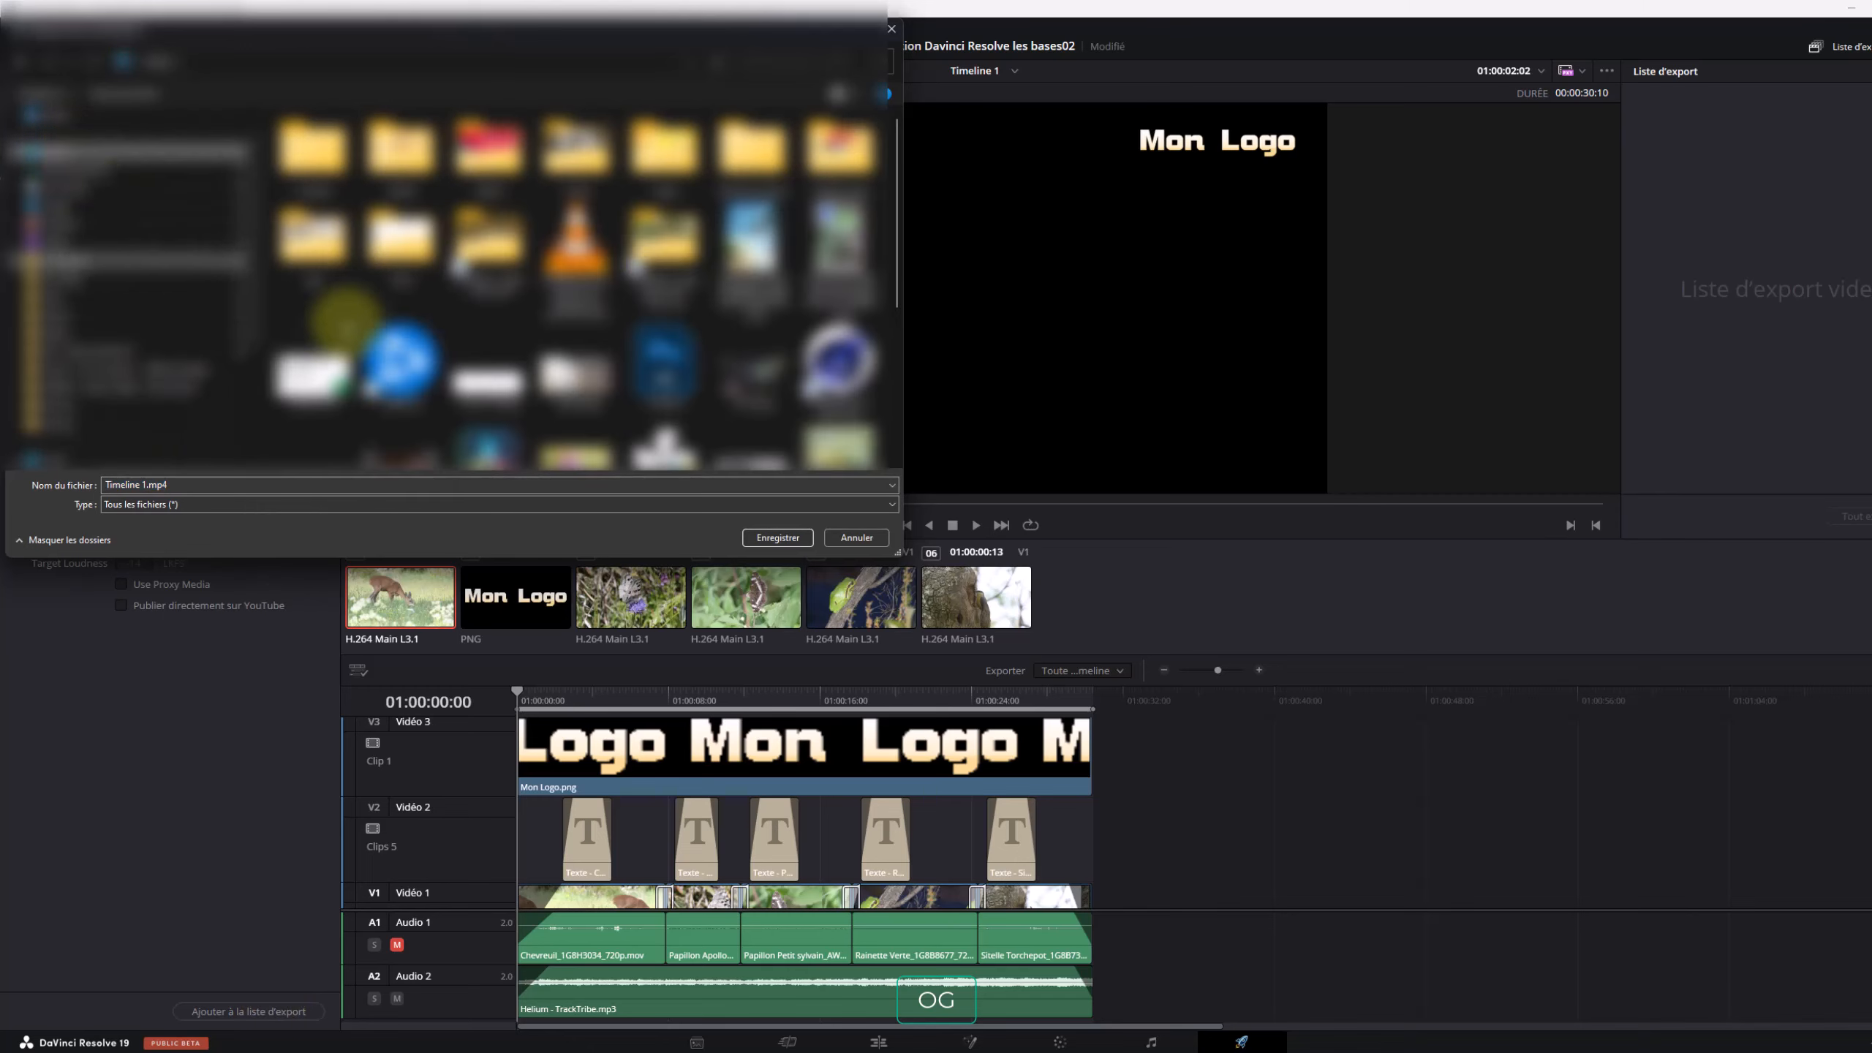
click(70, 259)
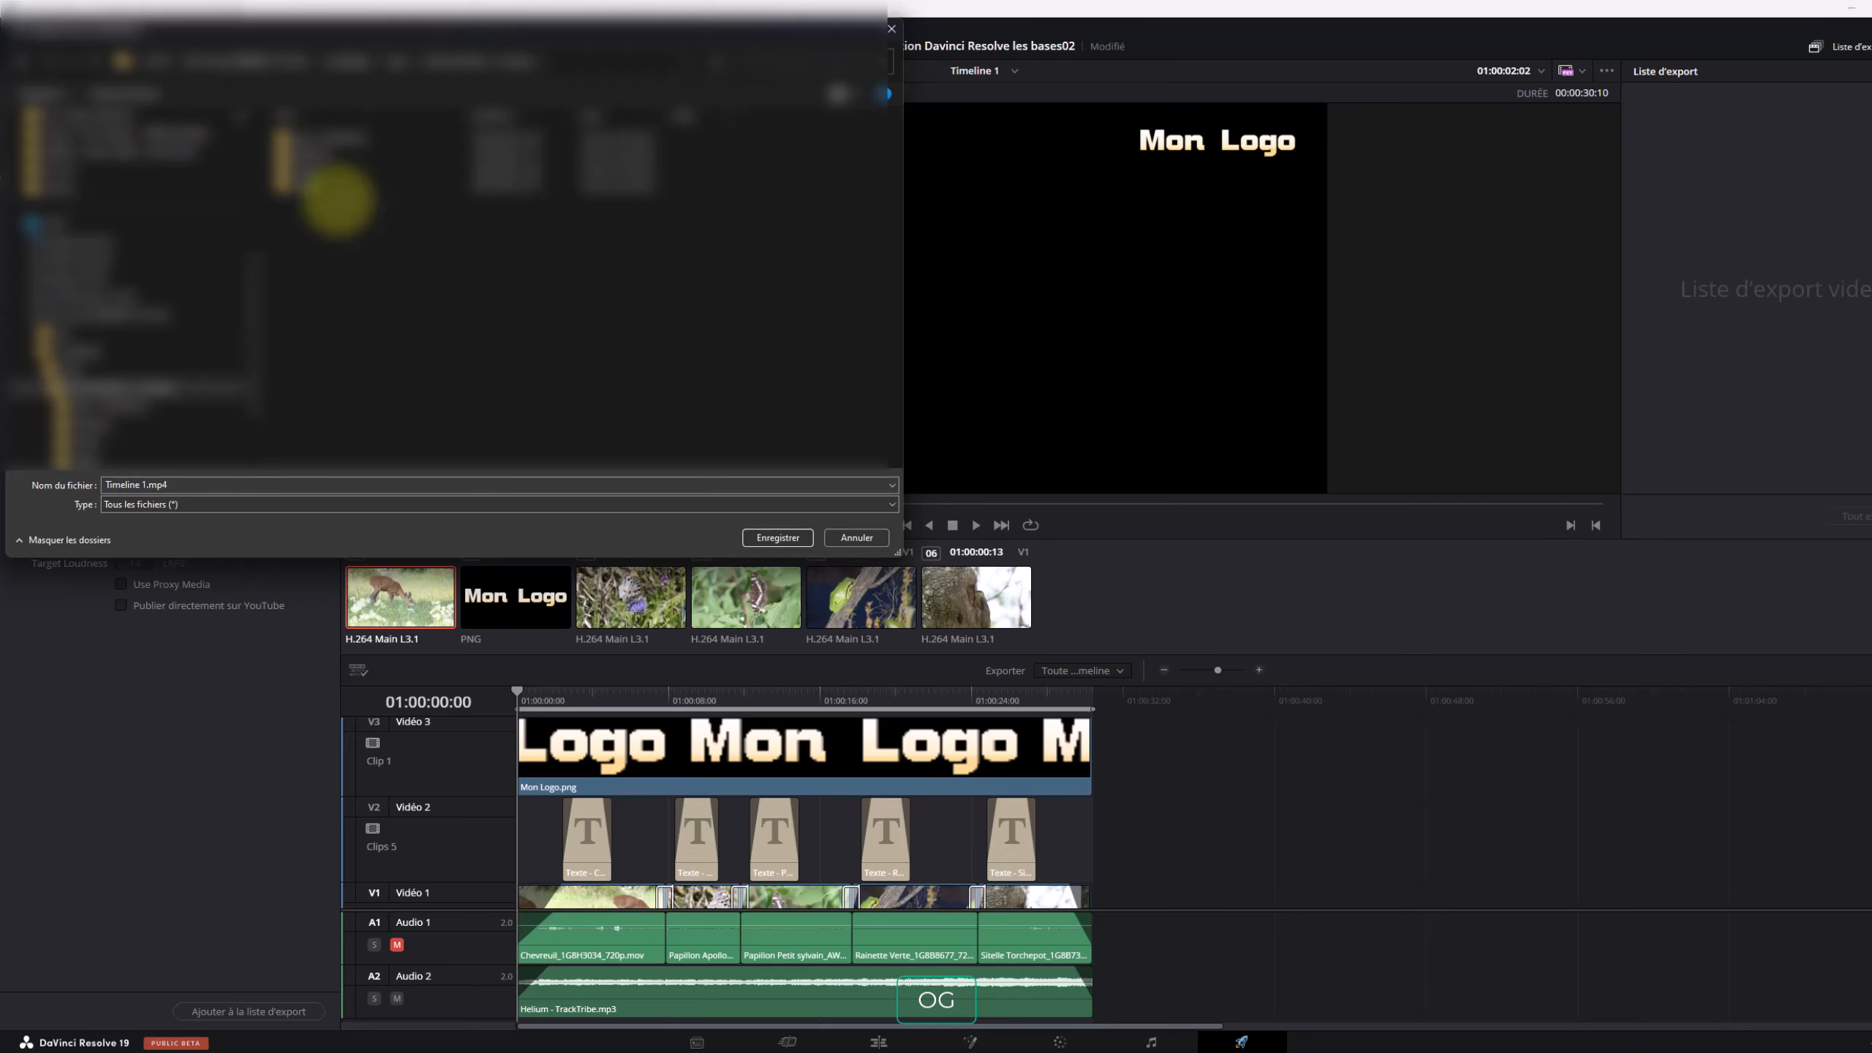
click(199, 485)
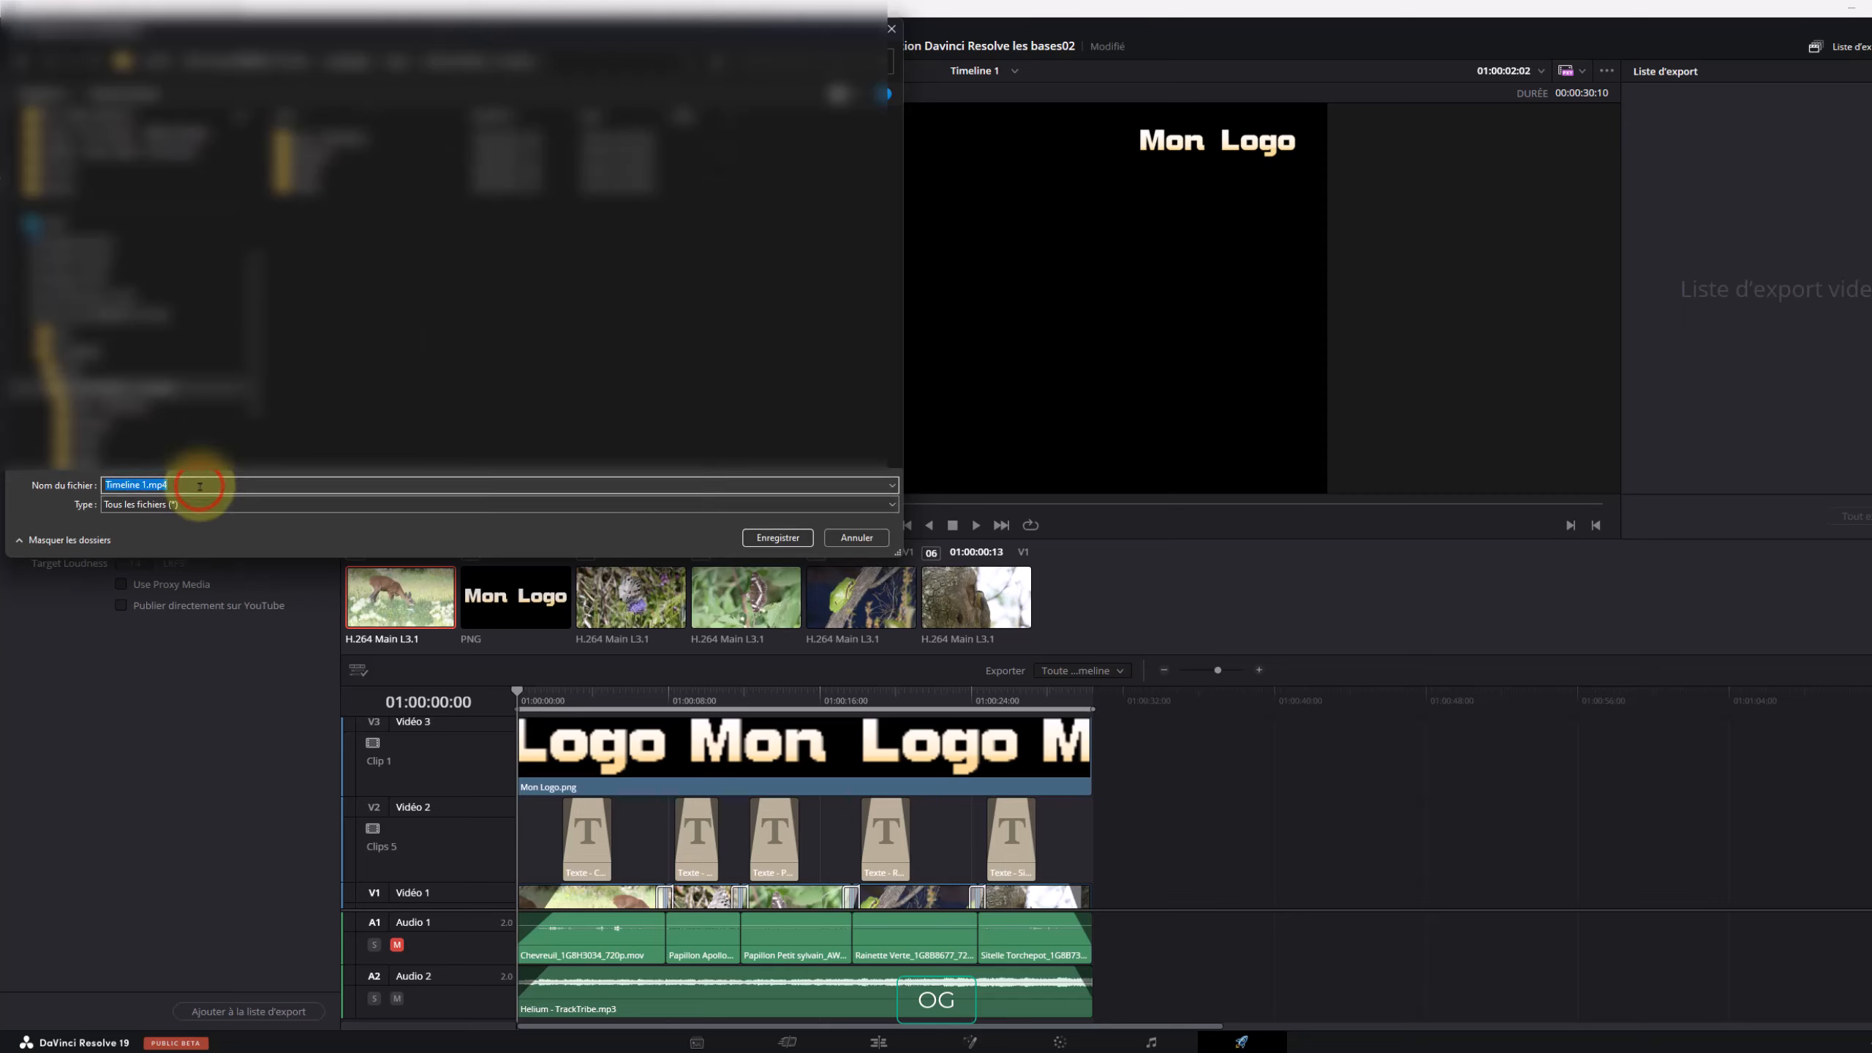
text(ort)
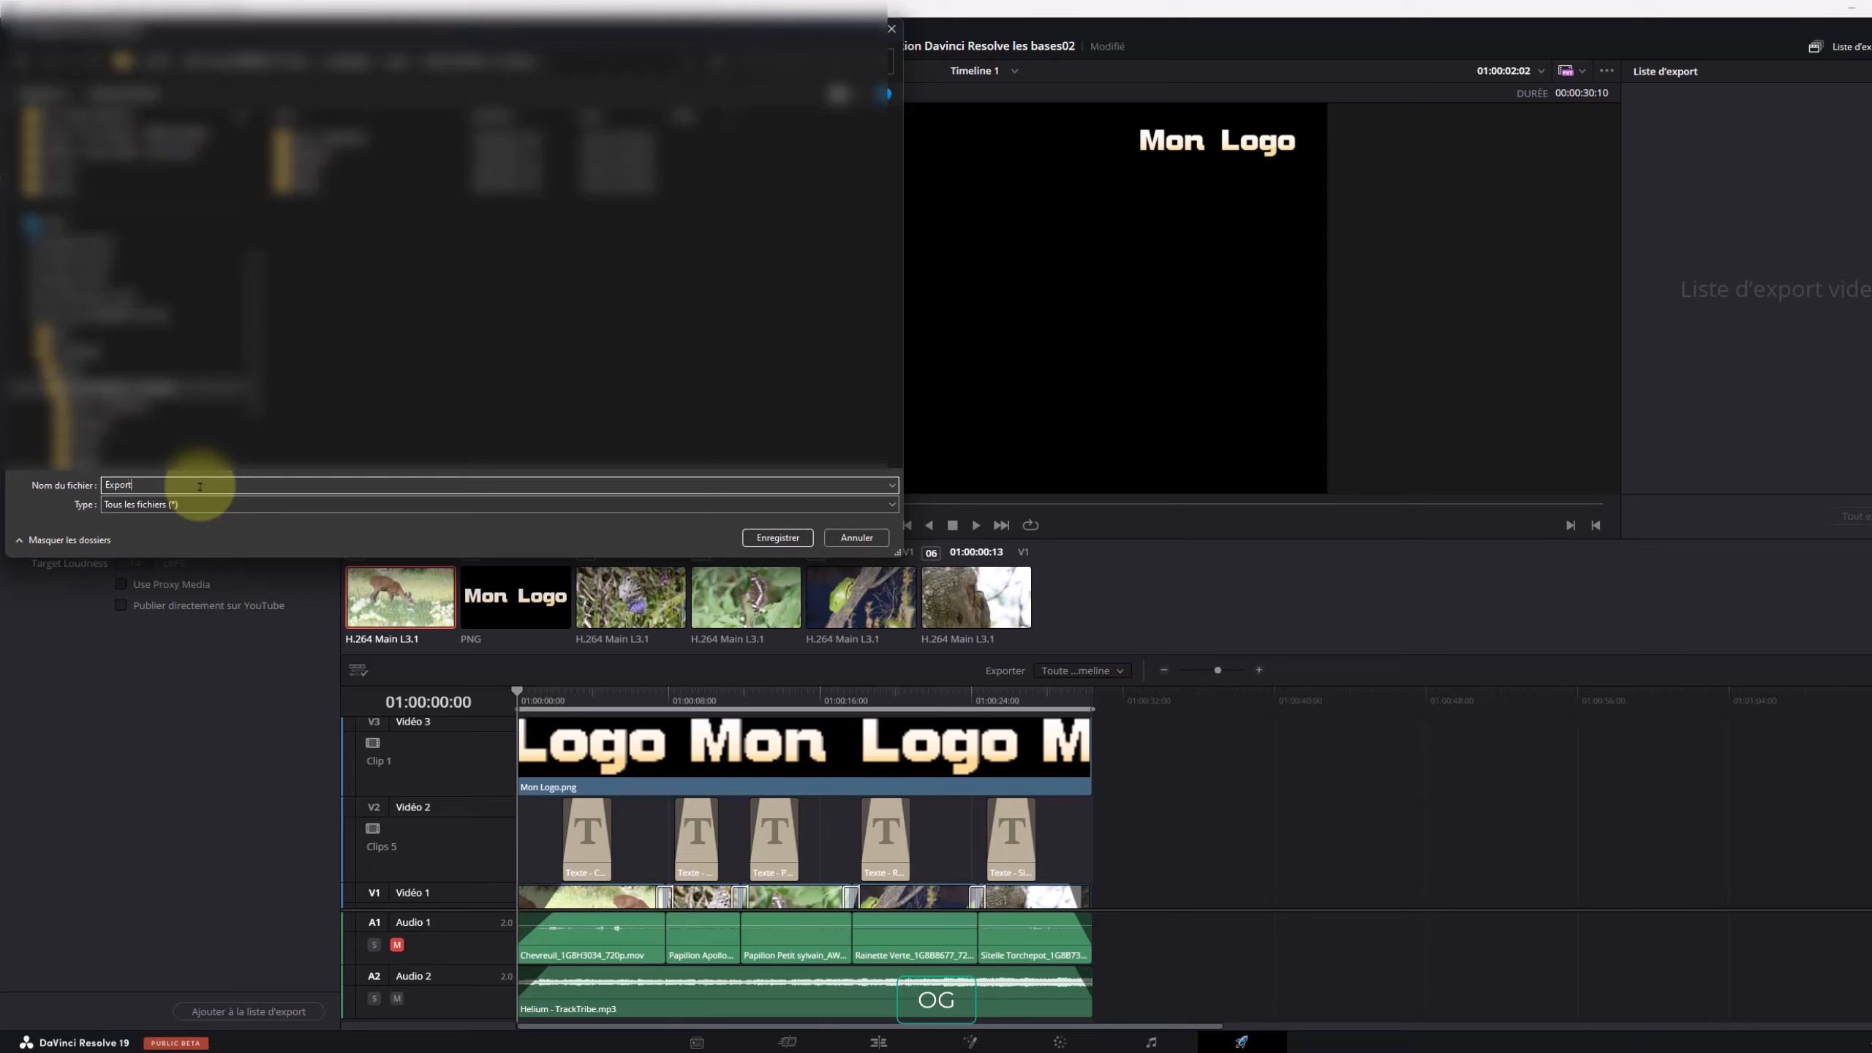